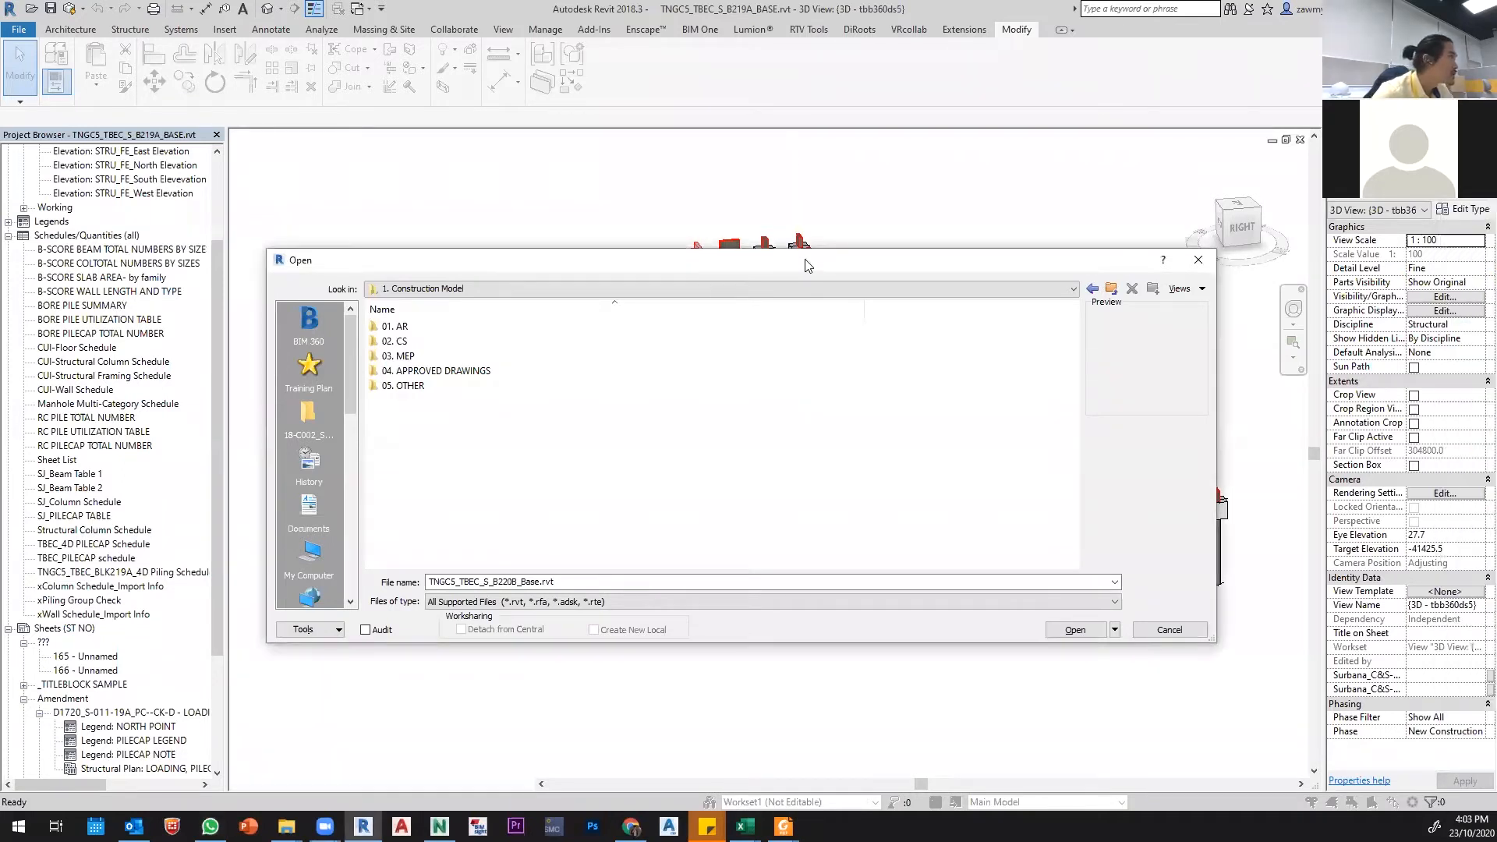
# Step: Reposition the Open dialog and go to the BIM 360 project list
pyautogui.moveTo(807, 265); pyautogui.dragTo(824, 264)
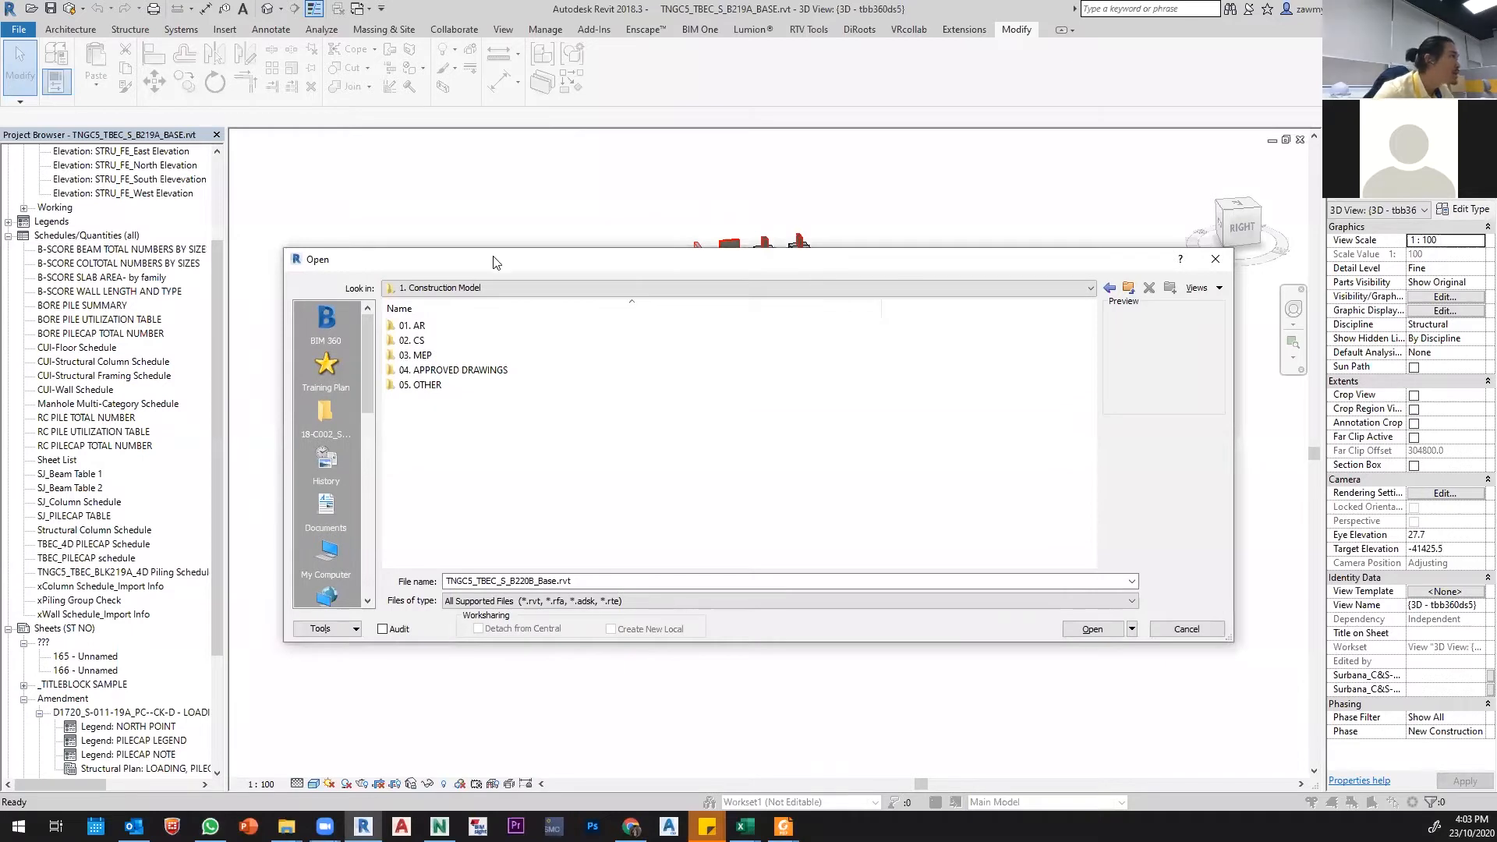
pyautogui.moveTo(780, 253); pyautogui.dragTo(791, 293)
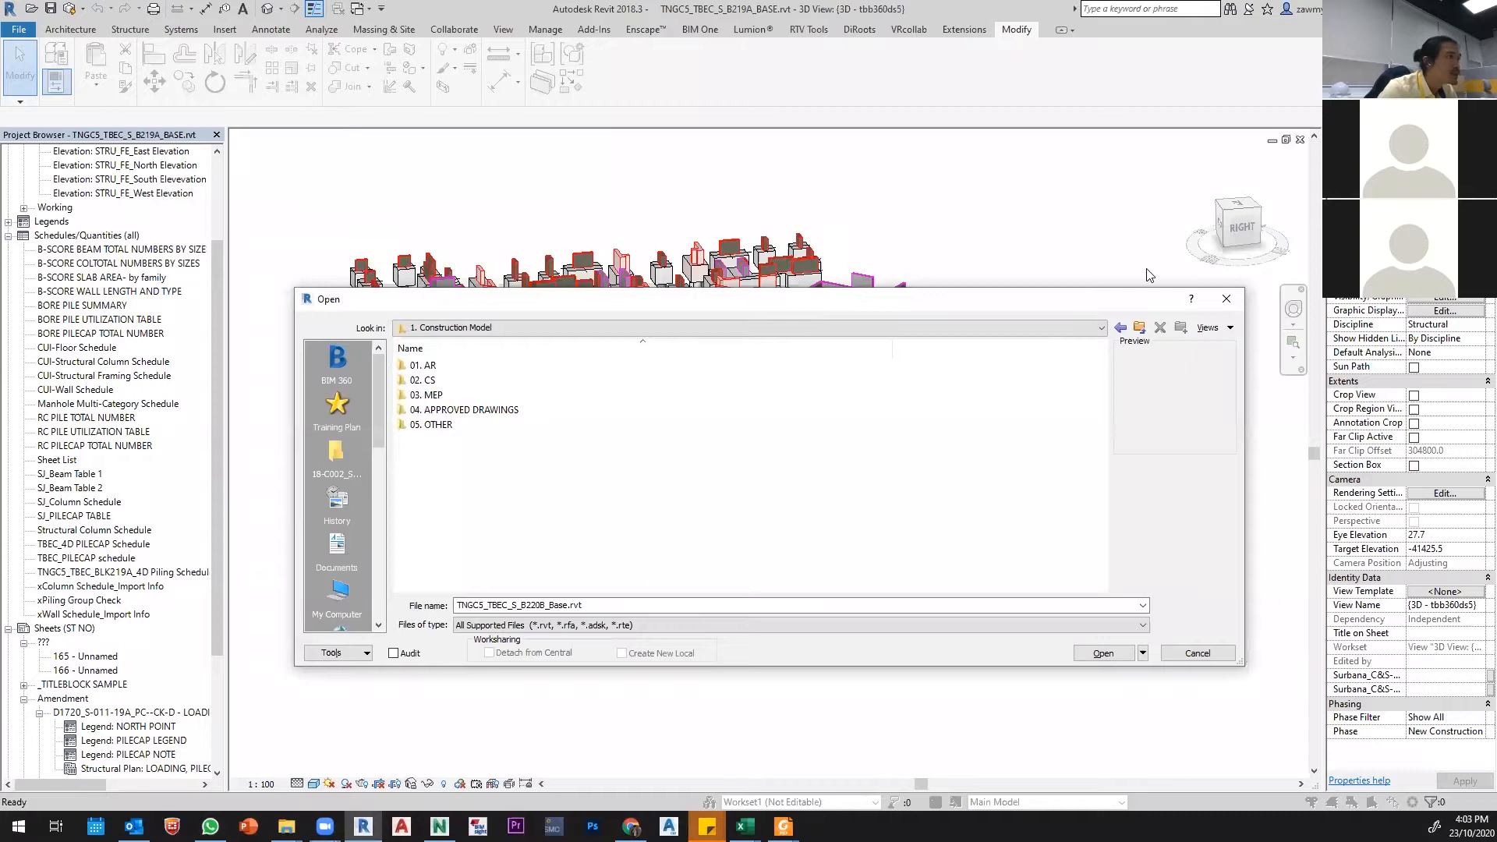
pyautogui.moveTo(1146, 269); pyautogui.dragTo(1203, 260)
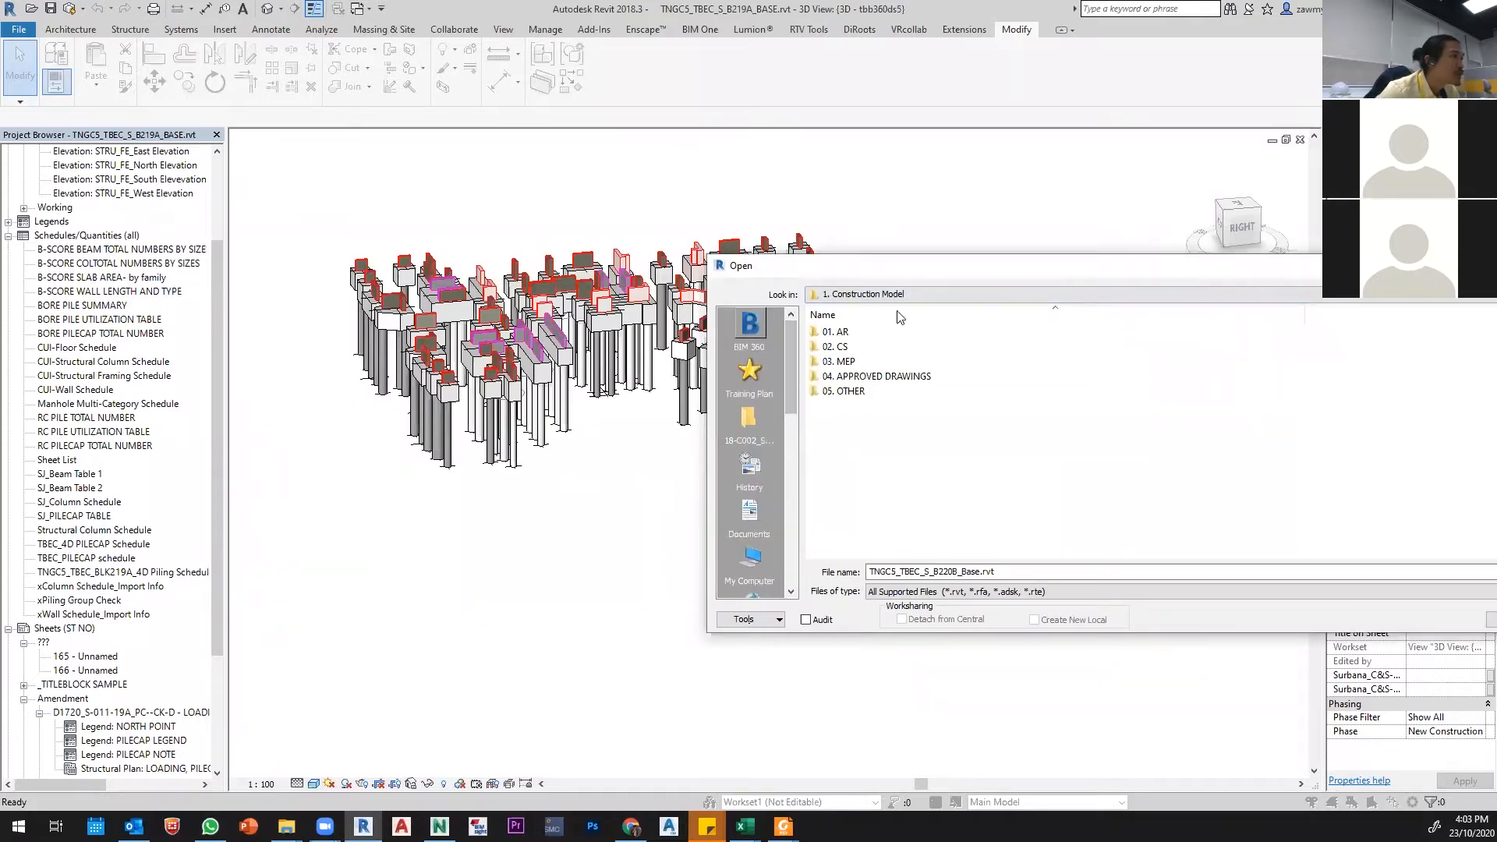
pyautogui.click(914, 292)
pyautogui.click(914, 292)
pyautogui.click(752, 327)
pyautogui.press('Escape')
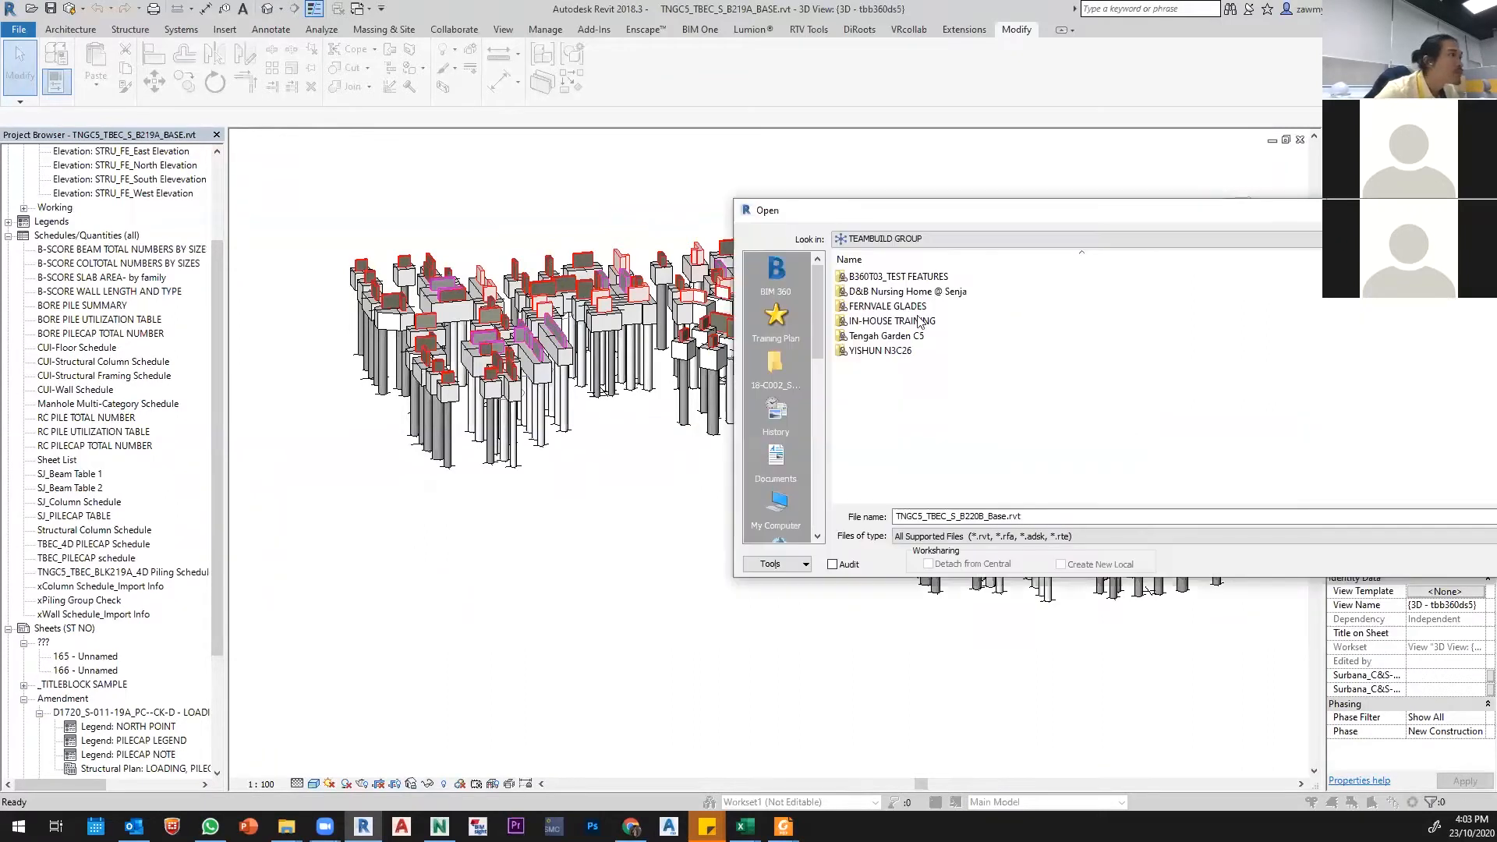
# Step: Browse into the Tengah Garden C5 project's Project Files and open the 16. Correspondence folder
pyautogui.doubleClick(895, 337)
pyautogui.doubleClick(877, 293)
pyautogui.click(887, 395)
pyautogui.scroll(-1, 890, 468)
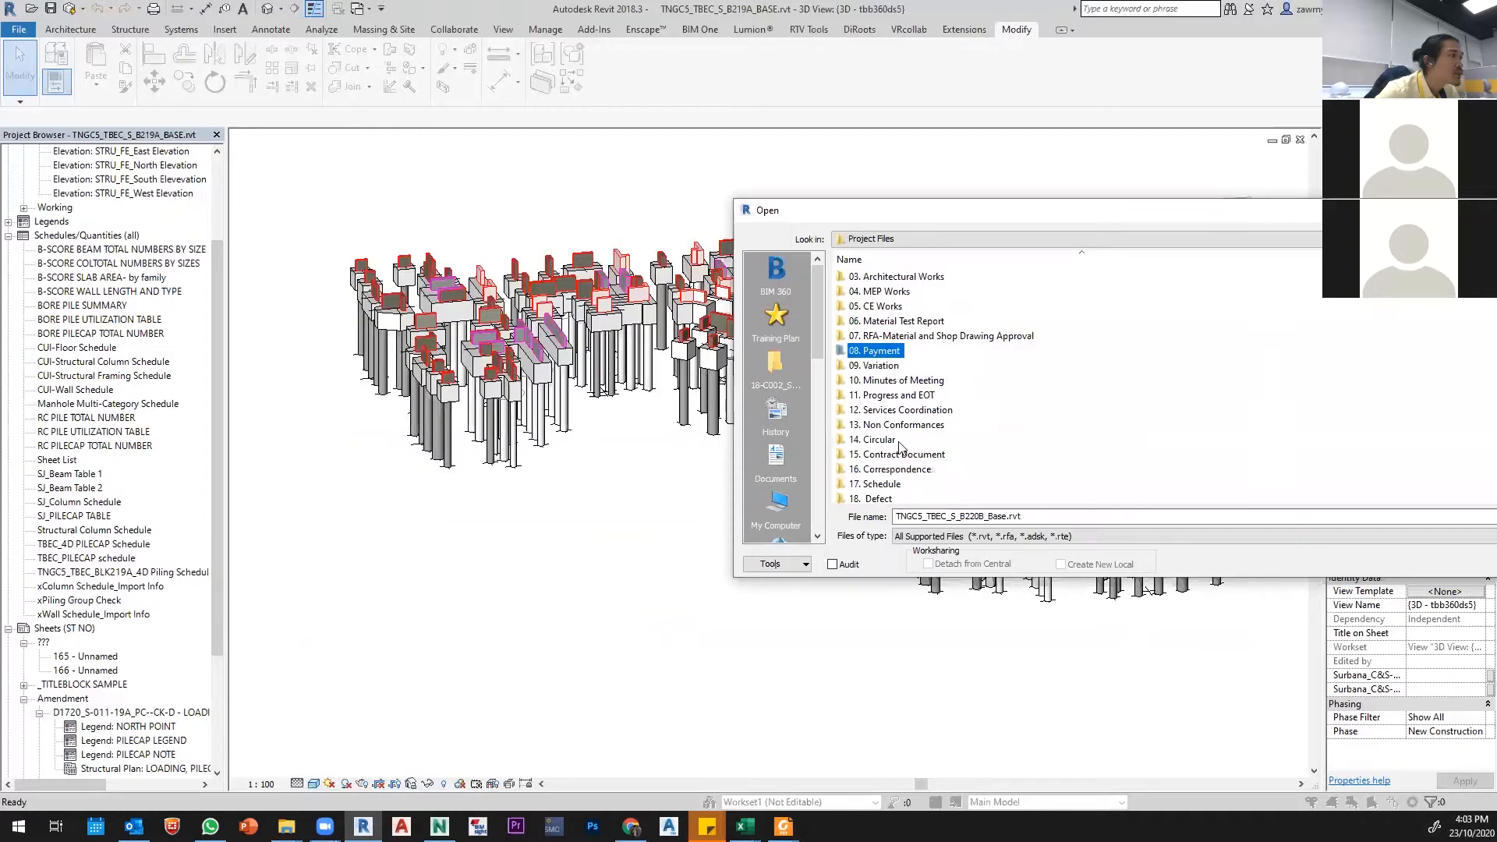
pyautogui.click(898, 470)
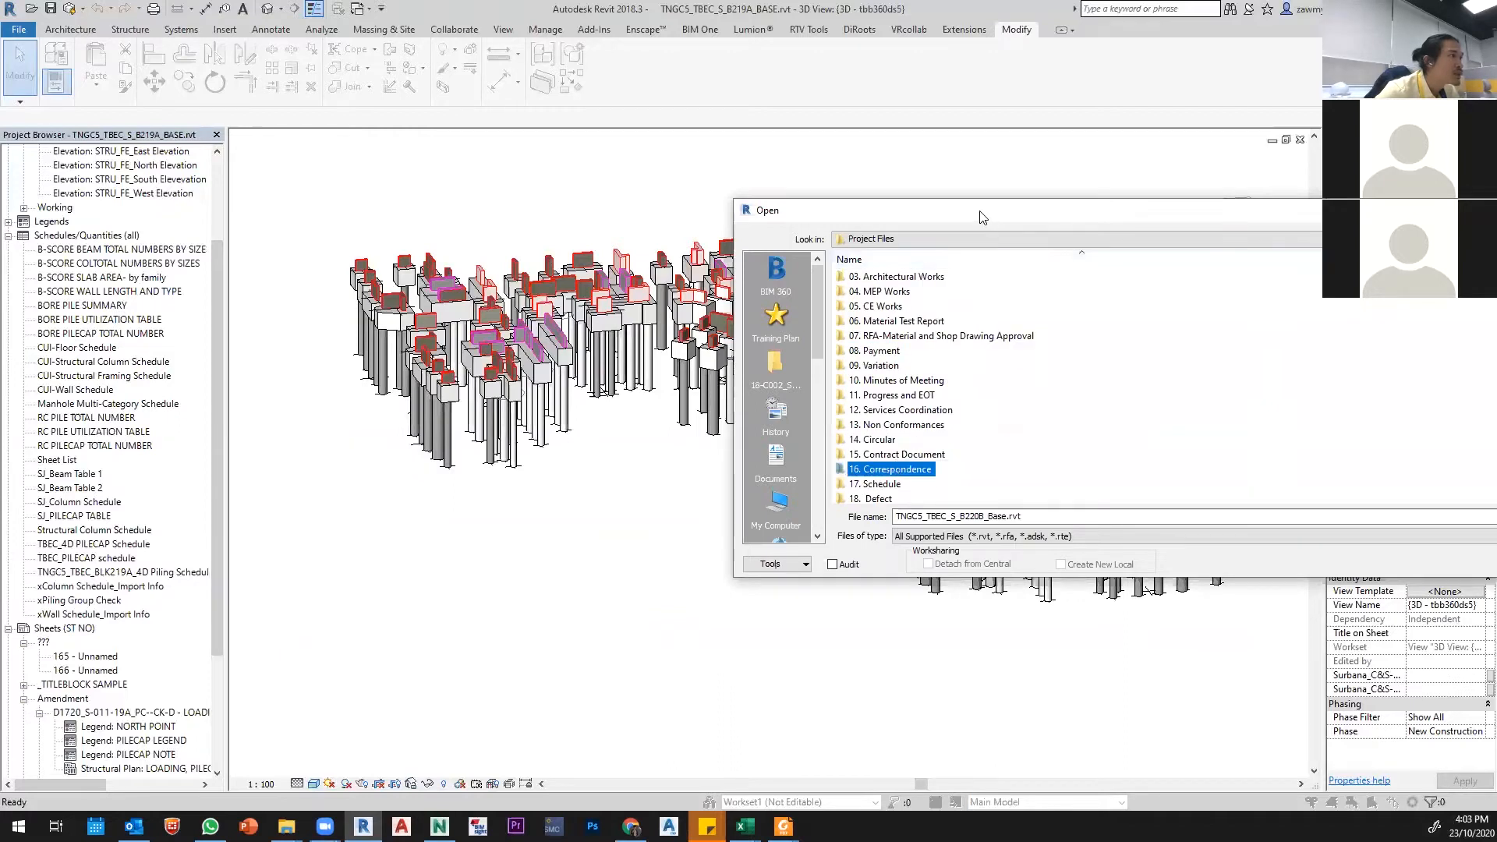
pyautogui.moveTo(981, 218); pyautogui.dragTo(921, 188)
pyautogui.doubleClick(838, 442)
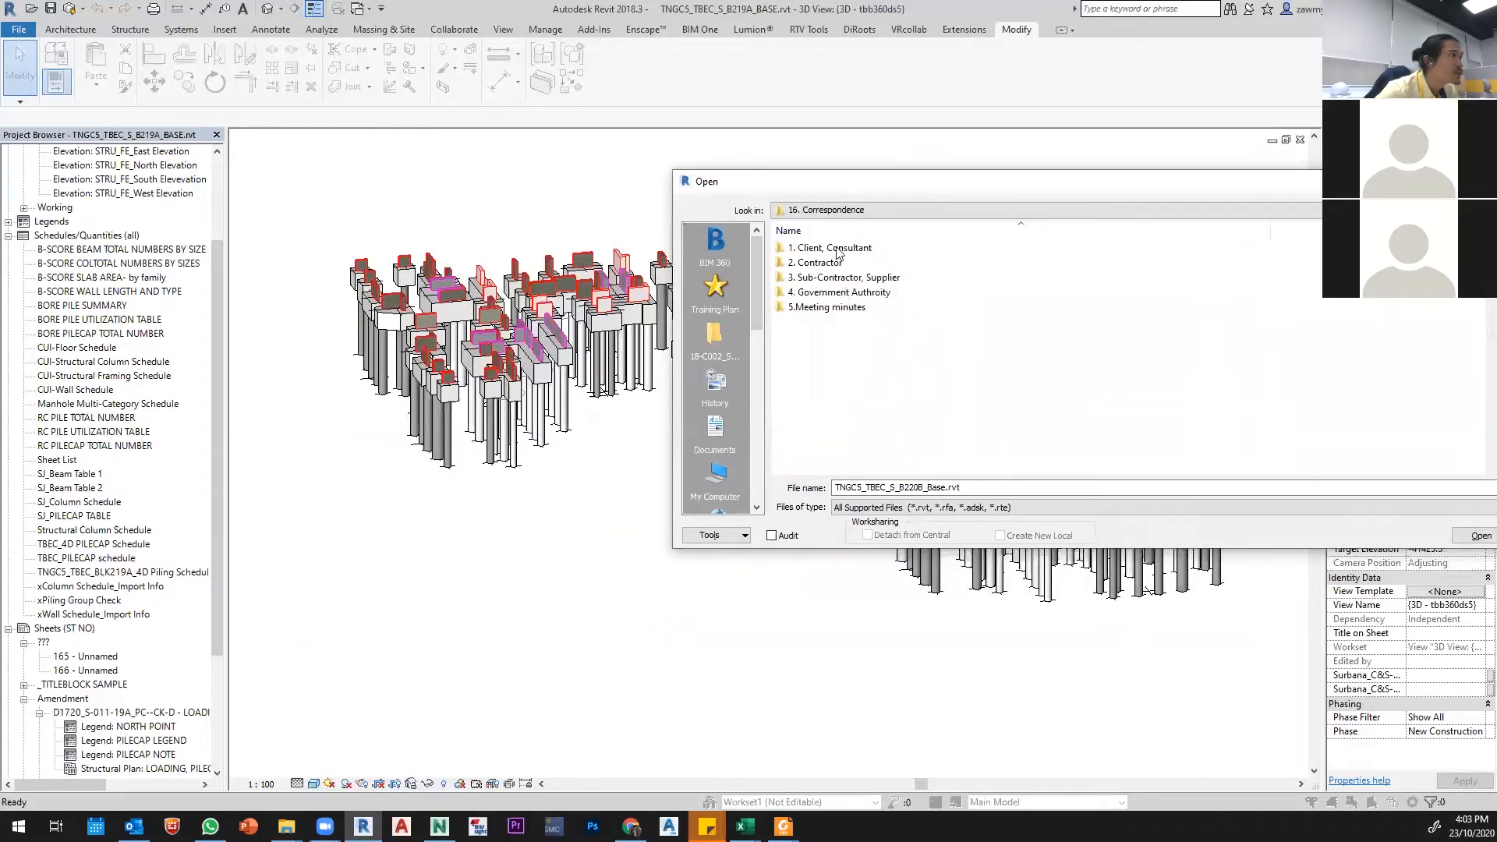
# Step: Browse through 2. Contractor and 1. Construction Model into the 02. CS folder
pyautogui.doubleClick(829, 263)
pyautogui.doubleClick(815, 248)
pyautogui.click(807, 263)
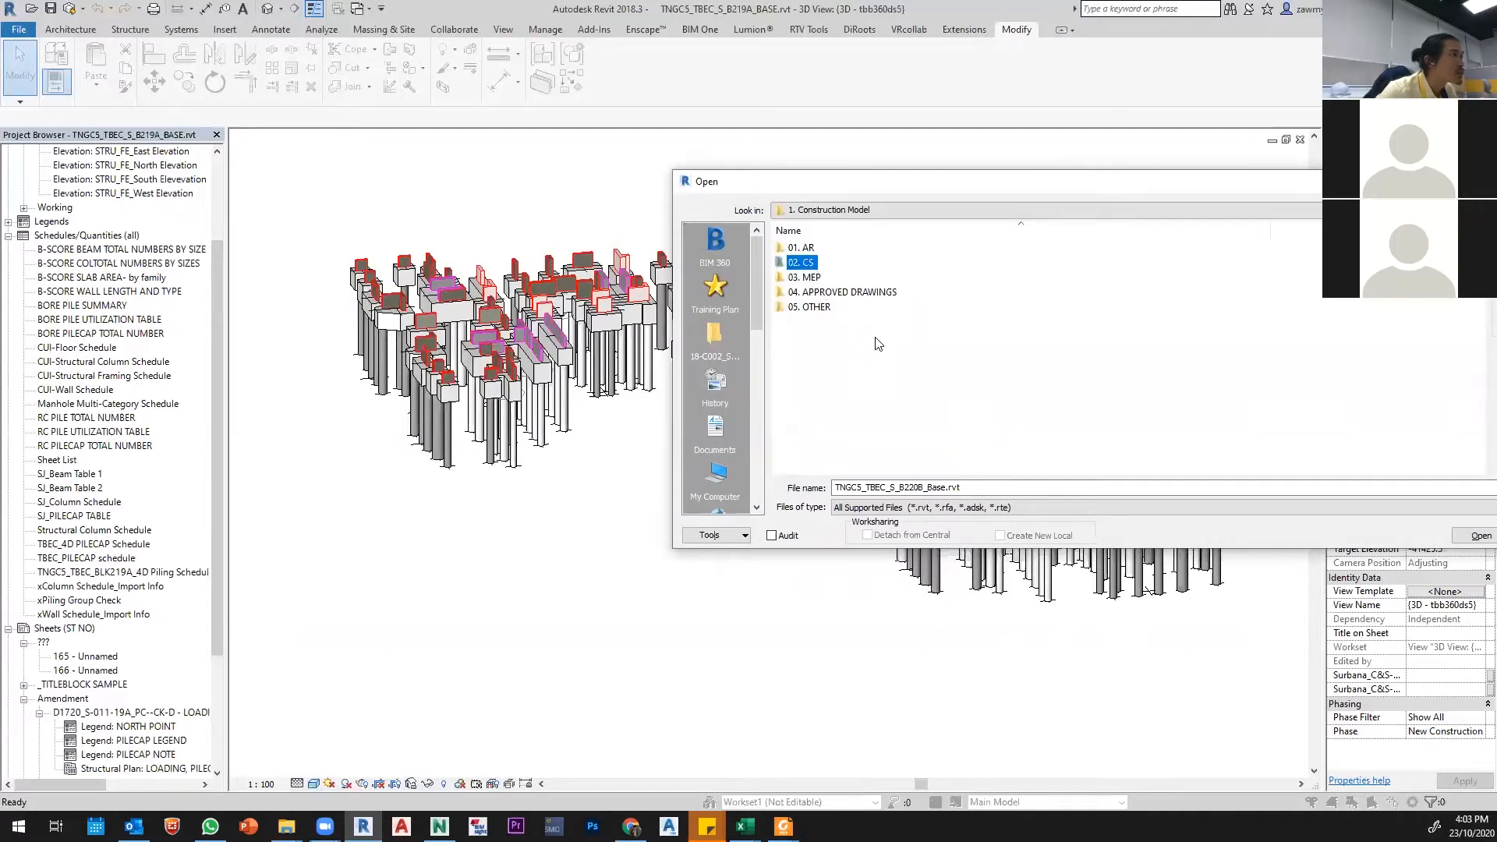
pyautogui.press('Return')
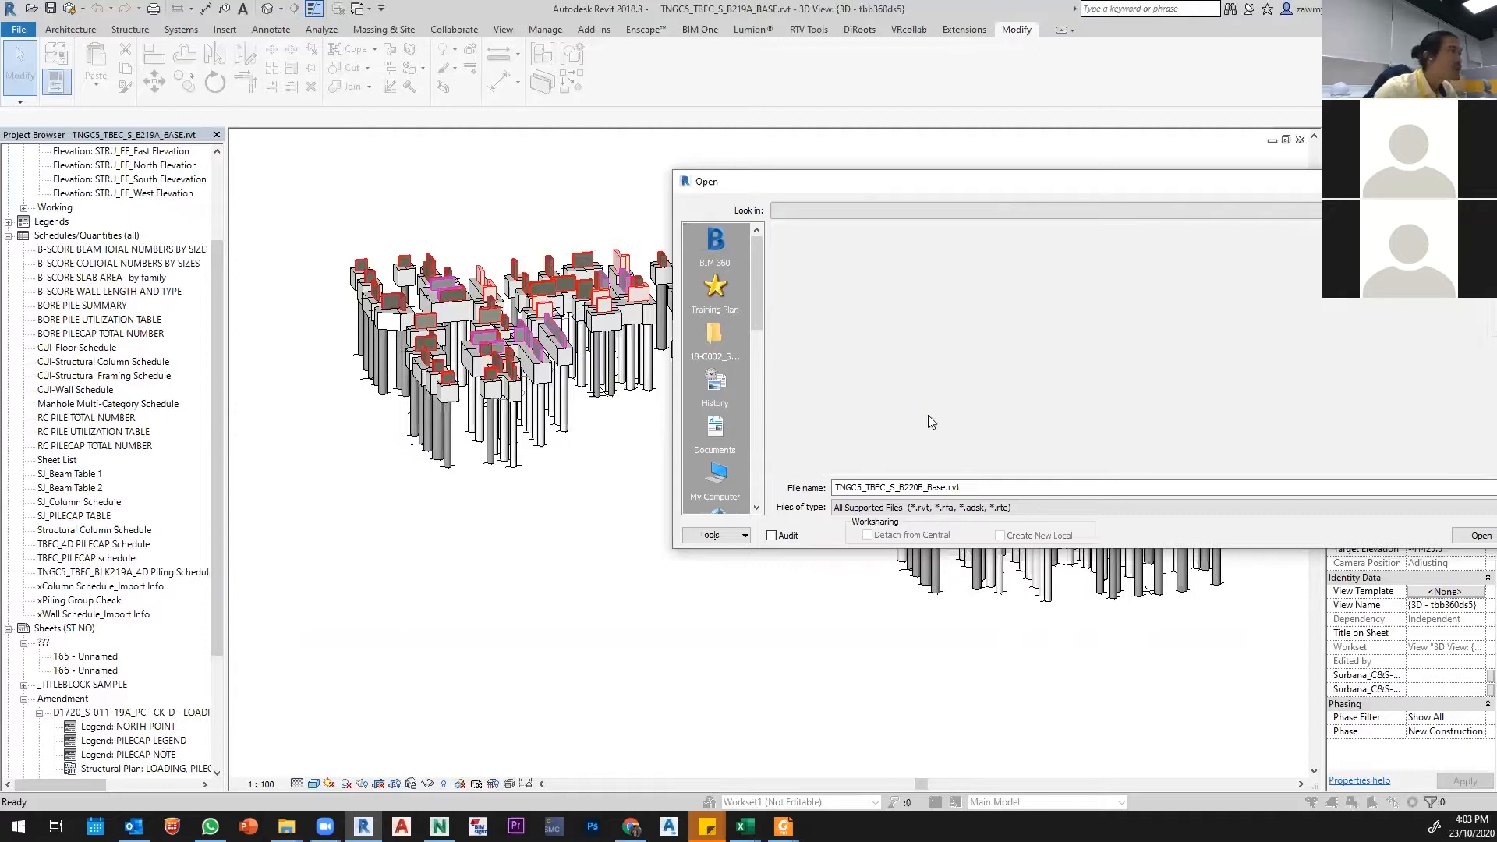
# Step: Open the model TNGC5_TBEC_S_B221B_Base.rvt from the 02. CS folder
pyautogui.moveTo(965, 183); pyautogui.dragTo(999, 142)
pyautogui.scroll(-1, 931, 382)
pyautogui.click(919, 413)
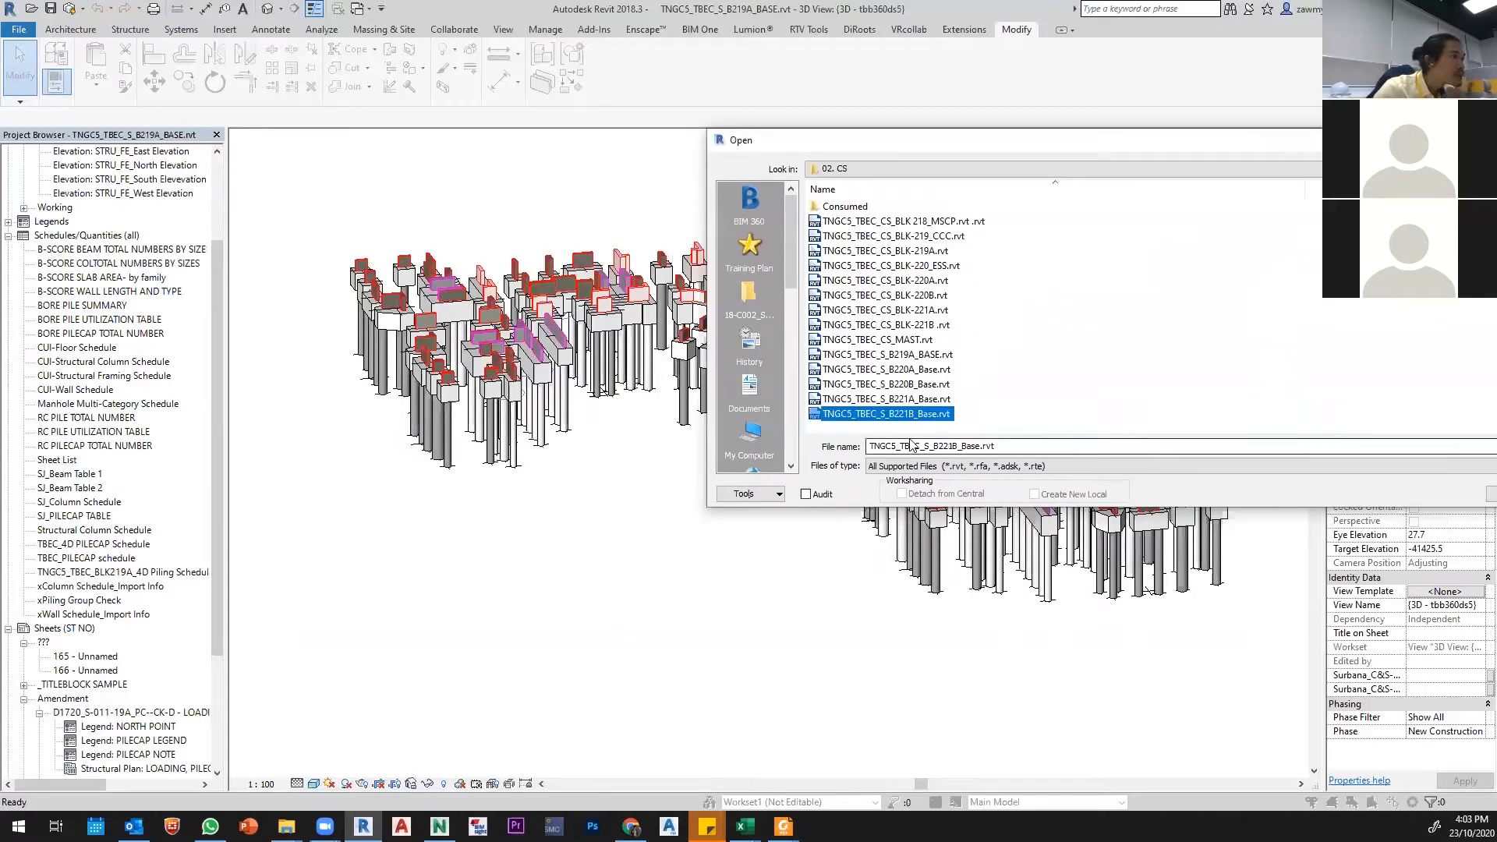
pyautogui.moveTo(1017, 144); pyautogui.dragTo(510, 171)
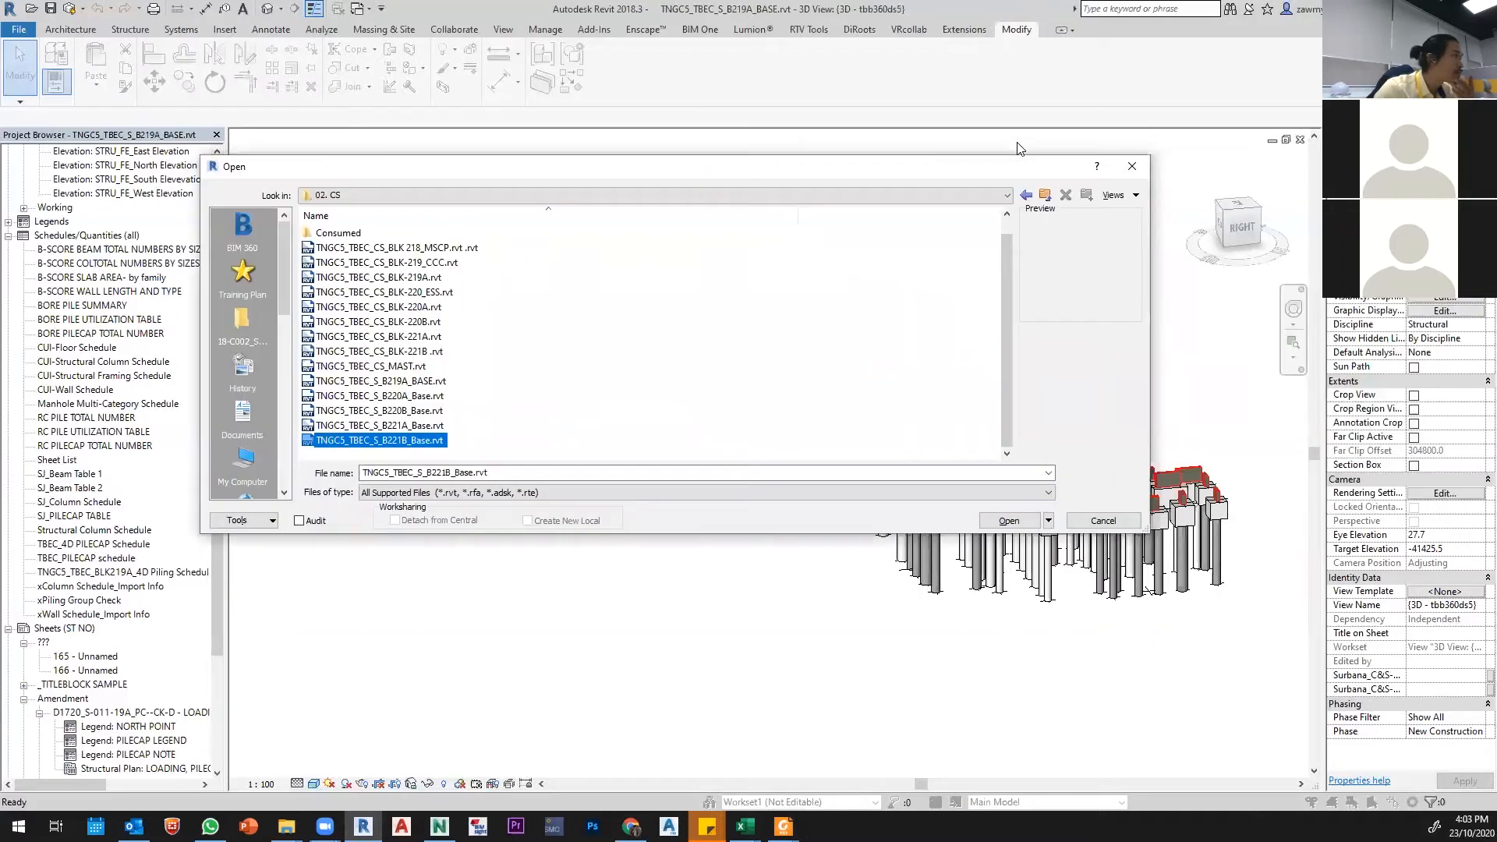
pyautogui.click(1006, 522)
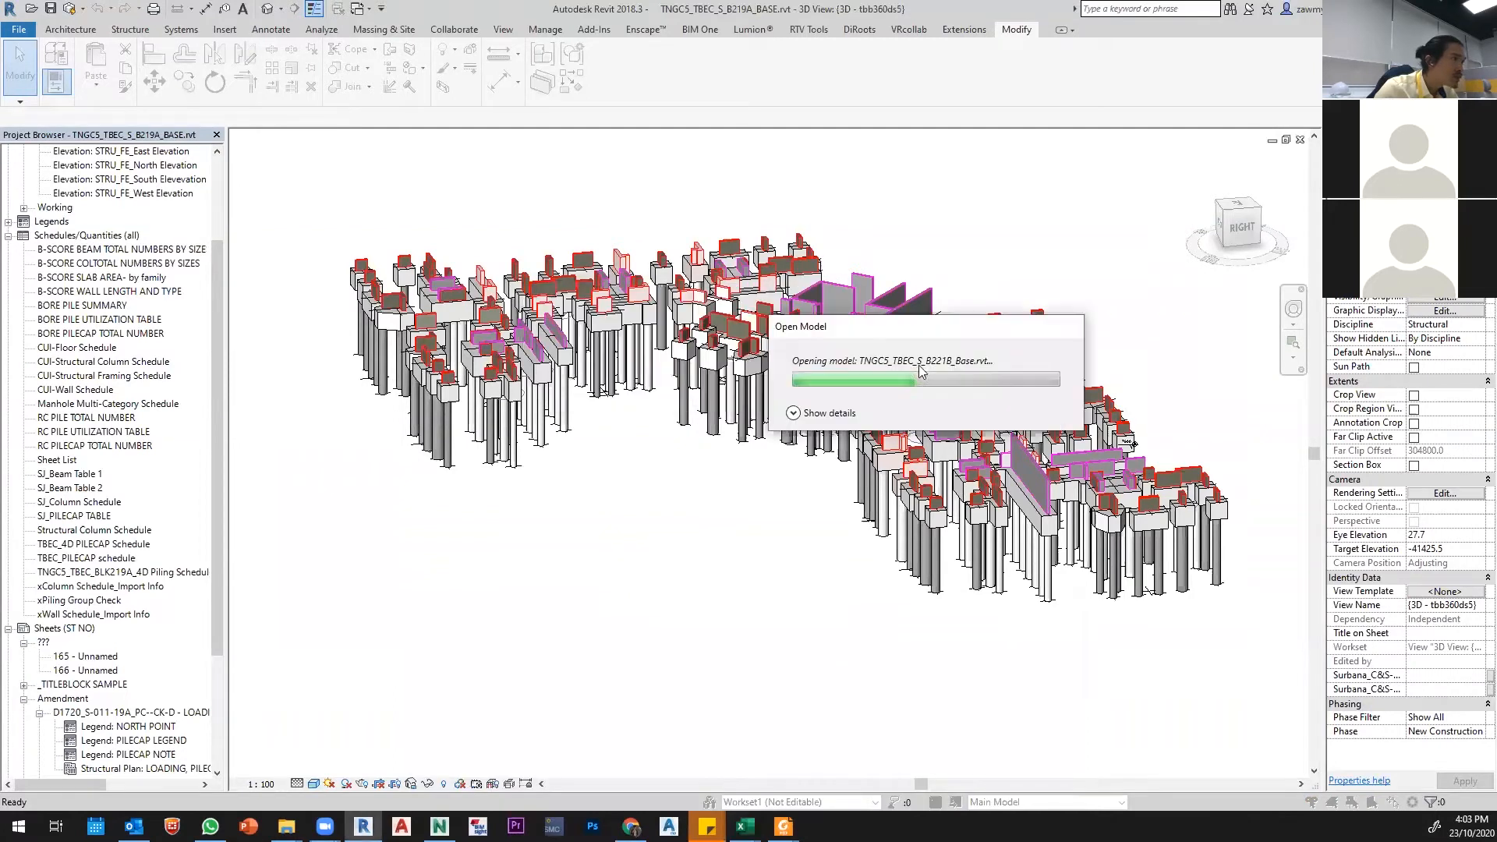
# Step: Switch to the piling record workbook in Excel, locate row 221B-001 on the BLKS sheet, and return to Revit
pyautogui.moveTo(745, 827)
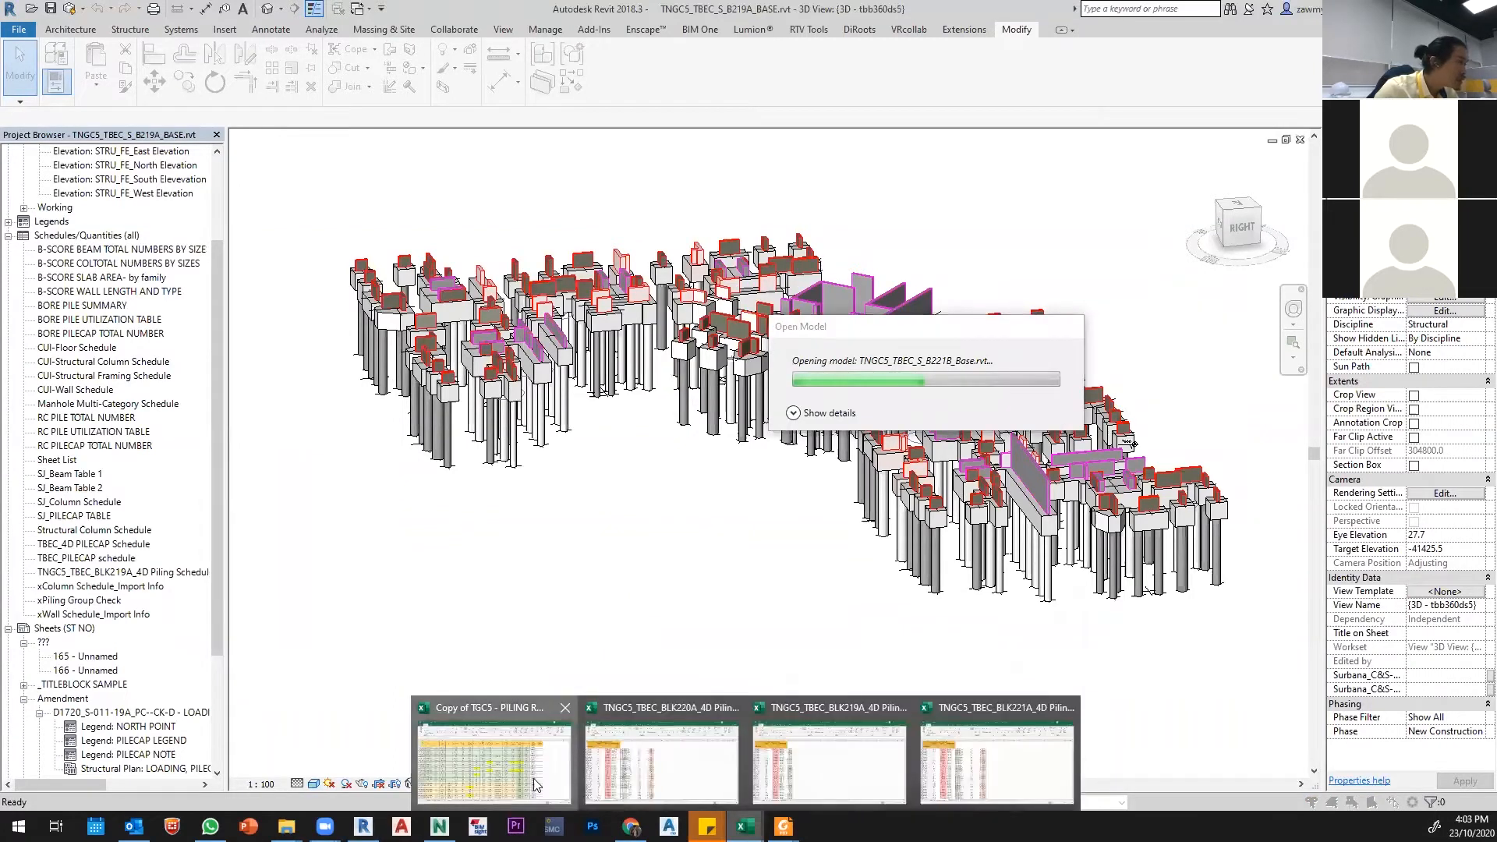
pyautogui.click(493, 753)
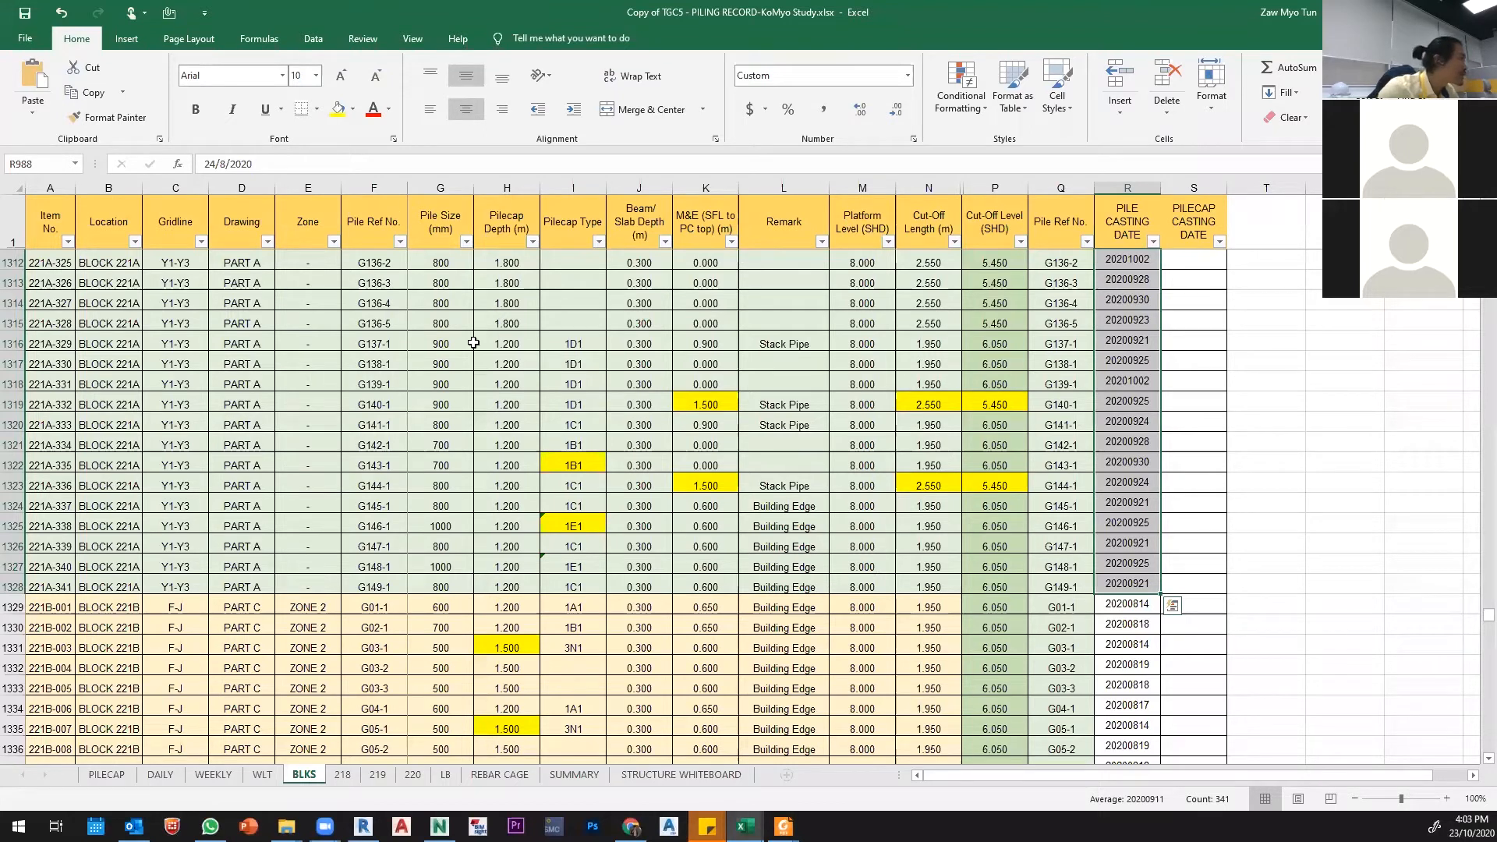
pyautogui.scroll(19, 59, 389)
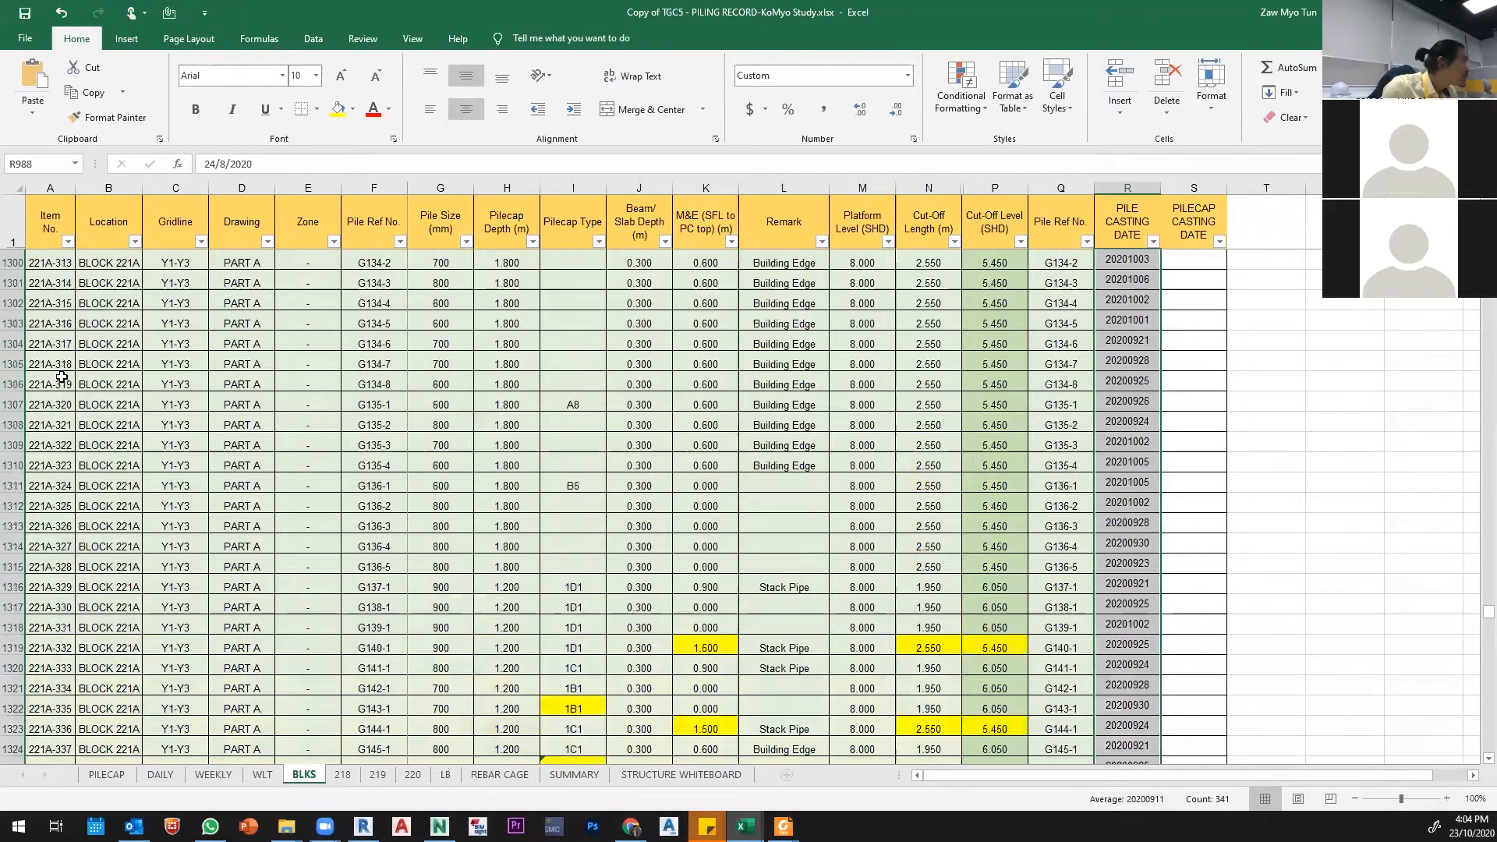
pyautogui.scroll(-18, 61, 313)
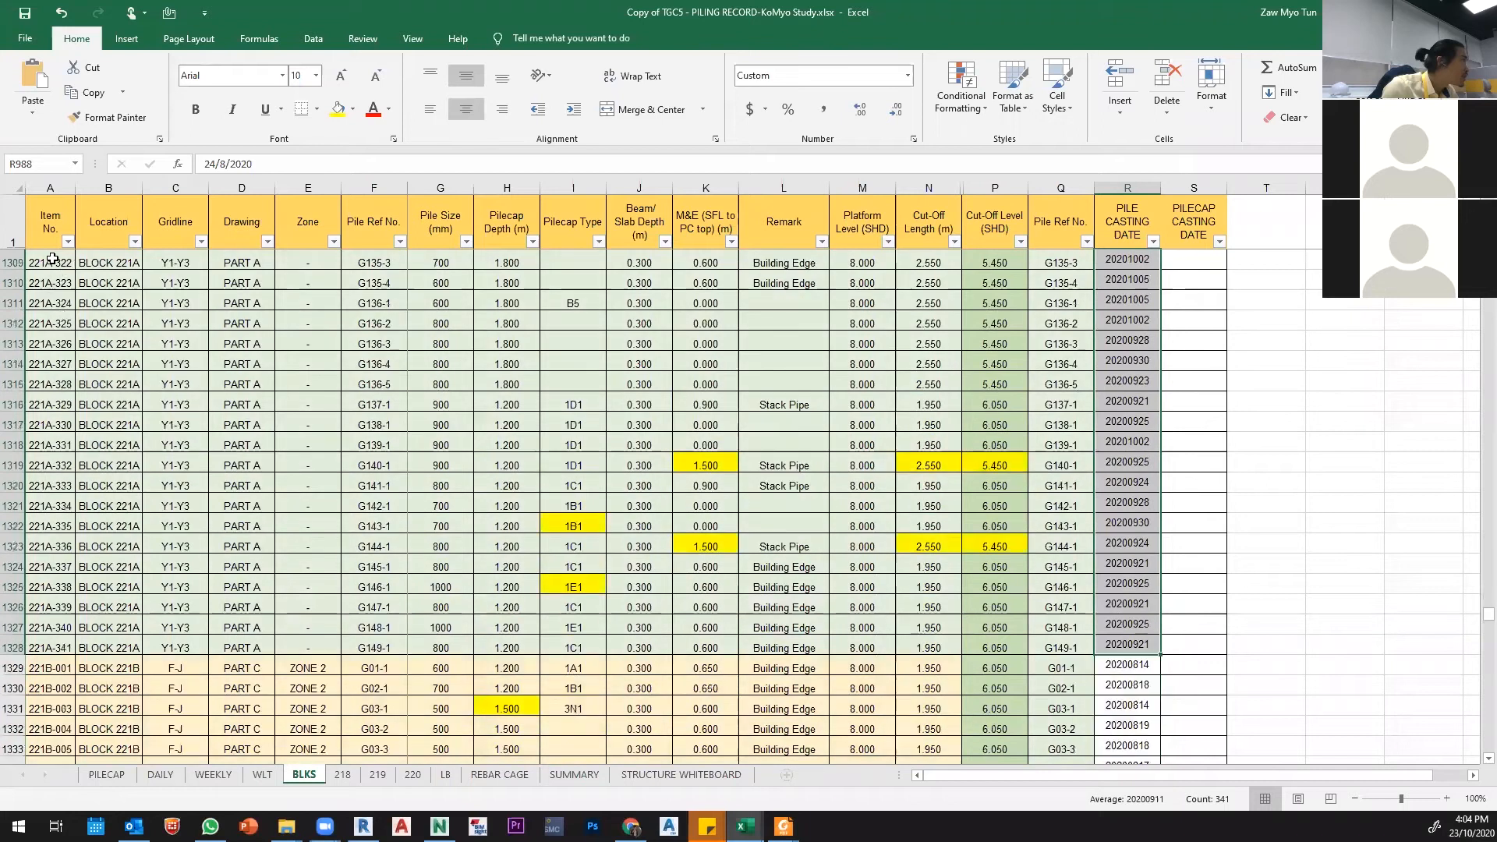
pyautogui.click(51, 260)
pyautogui.scroll(-3, 66, 330)
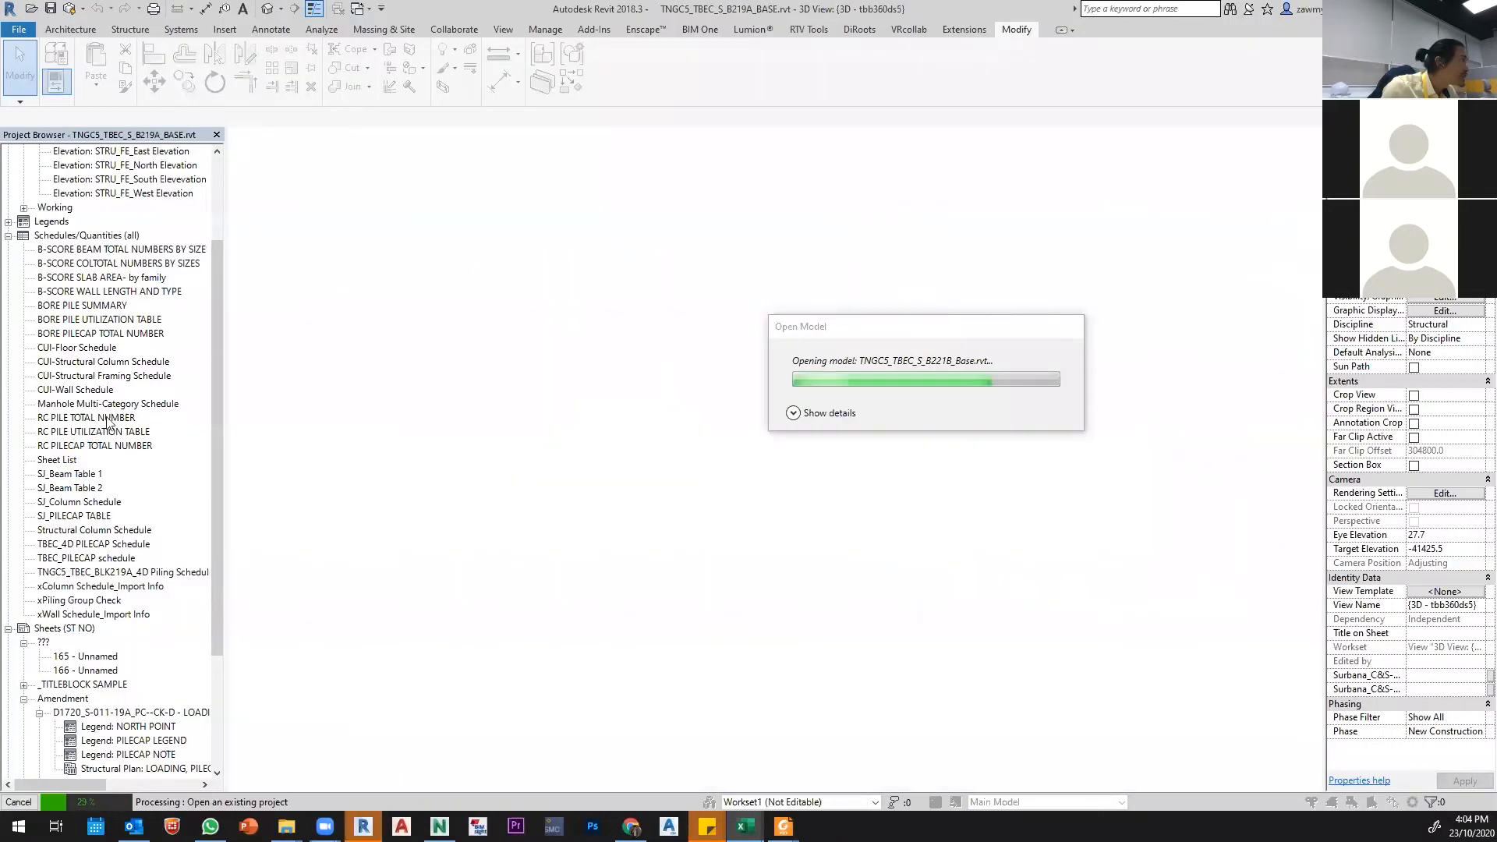
pyautogui.click(978, 434)
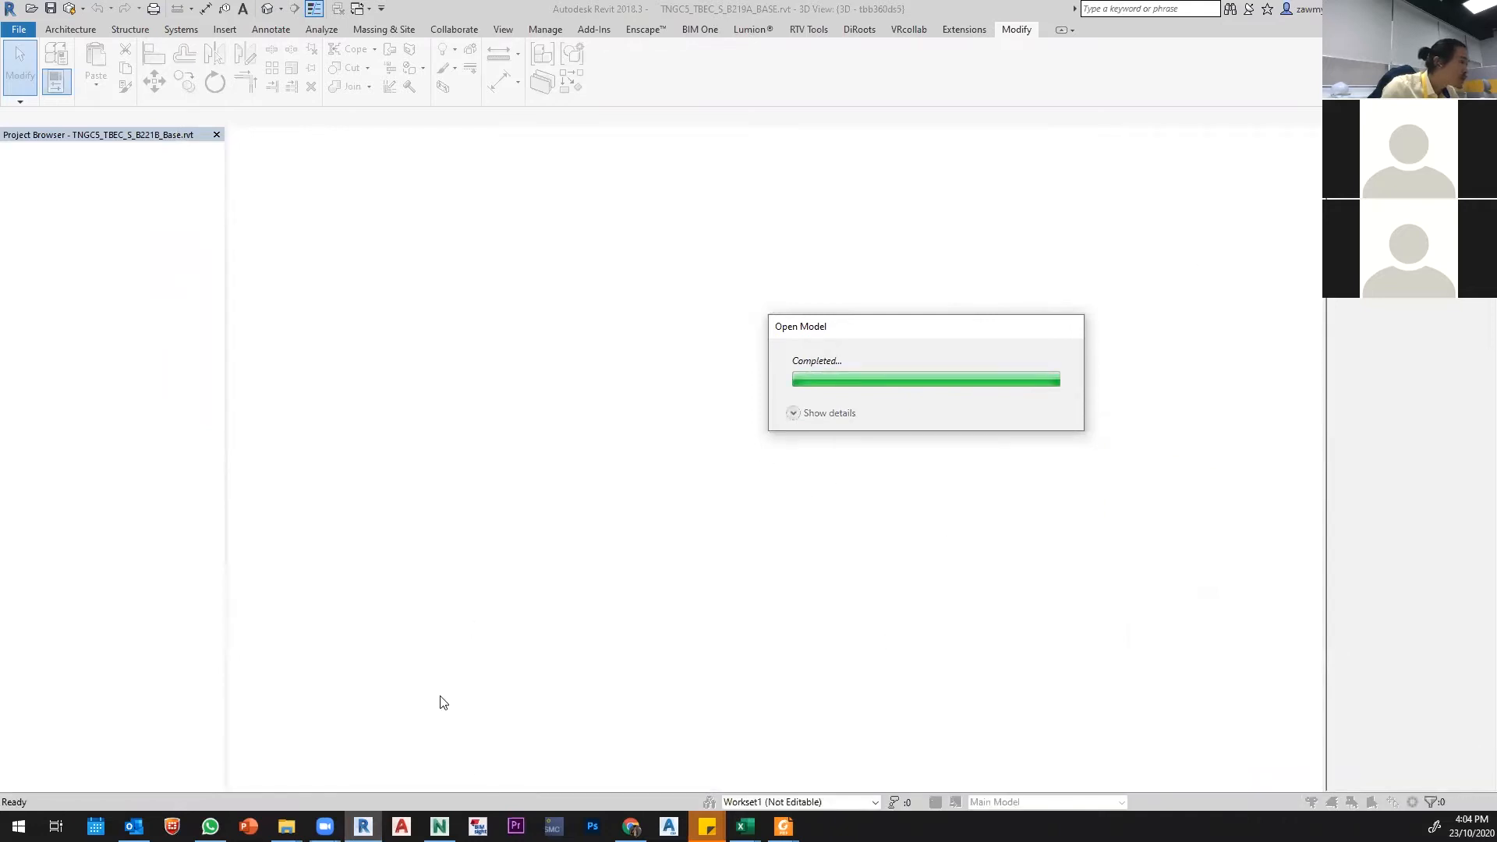
# Step: Return to the Excel piling record and examine the Block 221B pile reference numbers and pile casting dates
pyautogui.moveTo(744, 826)
pyautogui.click(549, 784)
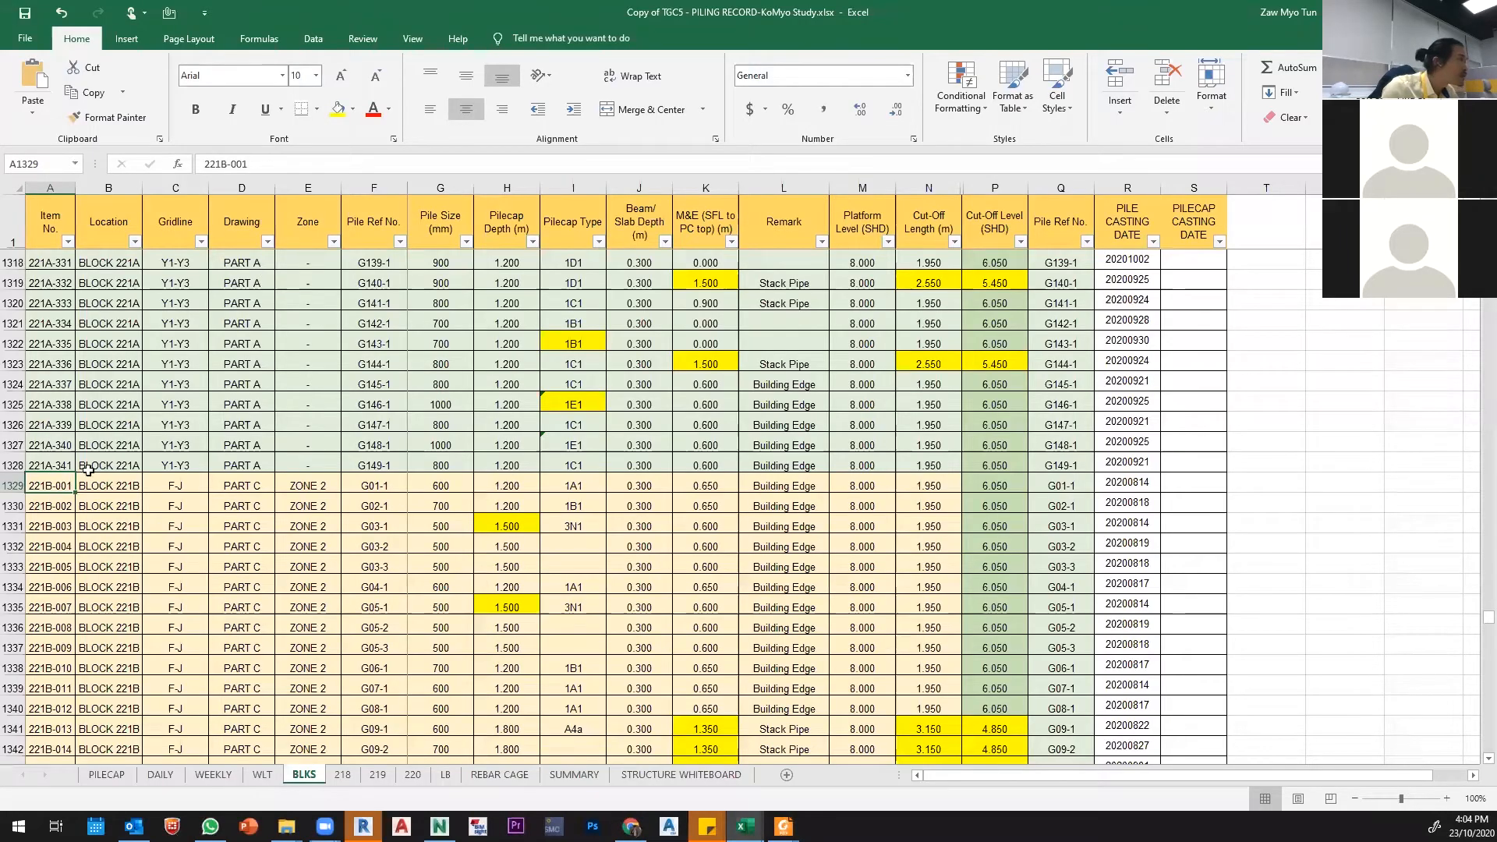
pyautogui.click(371, 485)
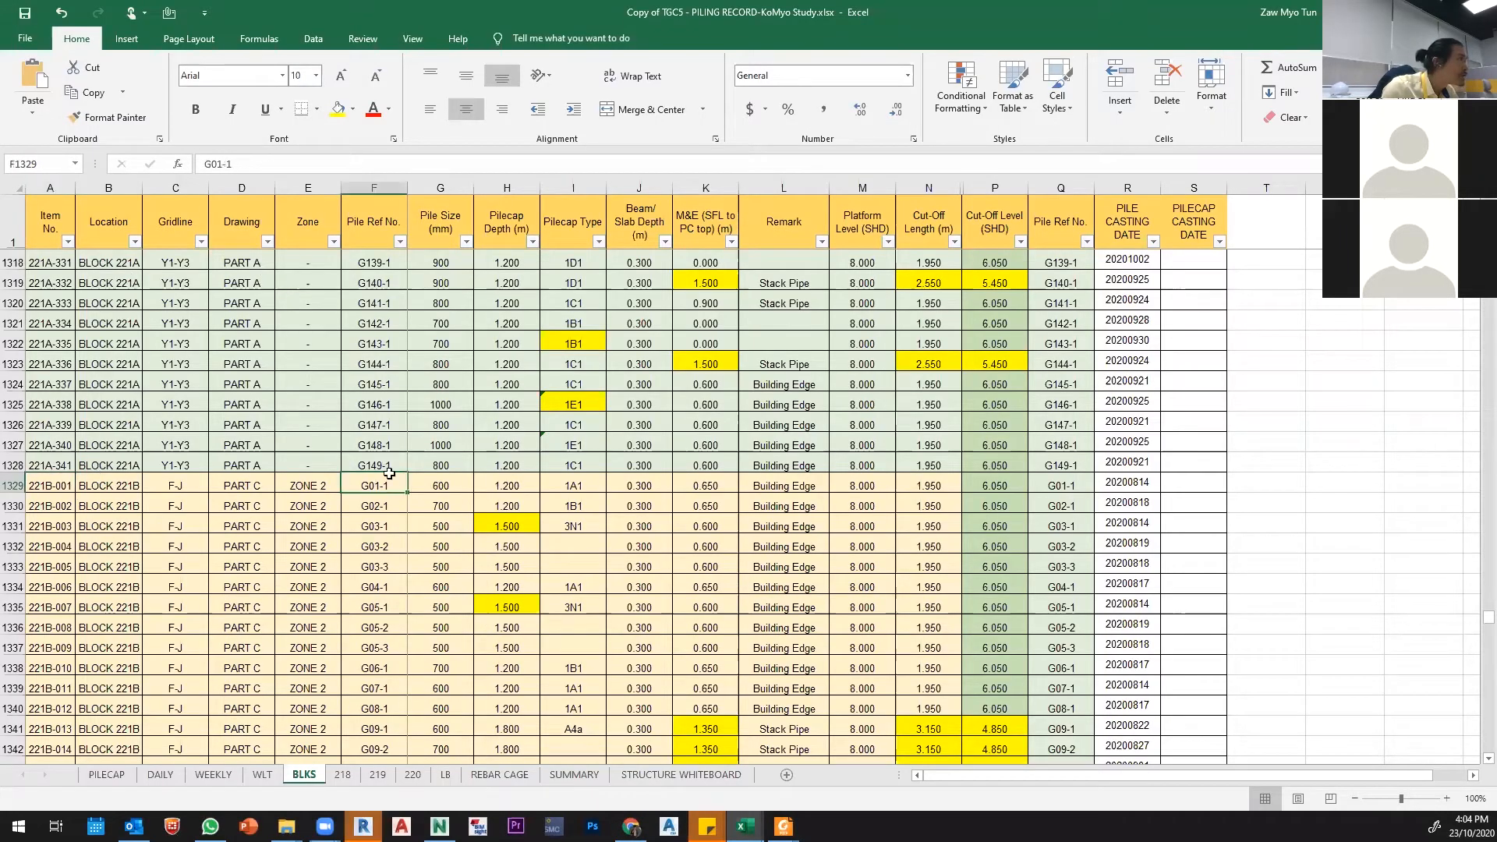
pyautogui.moveTo(368, 644); pyautogui.dragTo(369, 649)
pyautogui.moveTo(1069, 485); pyautogui.dragTo(1080, 607)
pyautogui.moveTo(1118, 484); pyautogui.dragTo(1111, 596)
pyautogui.click(1073, 485)
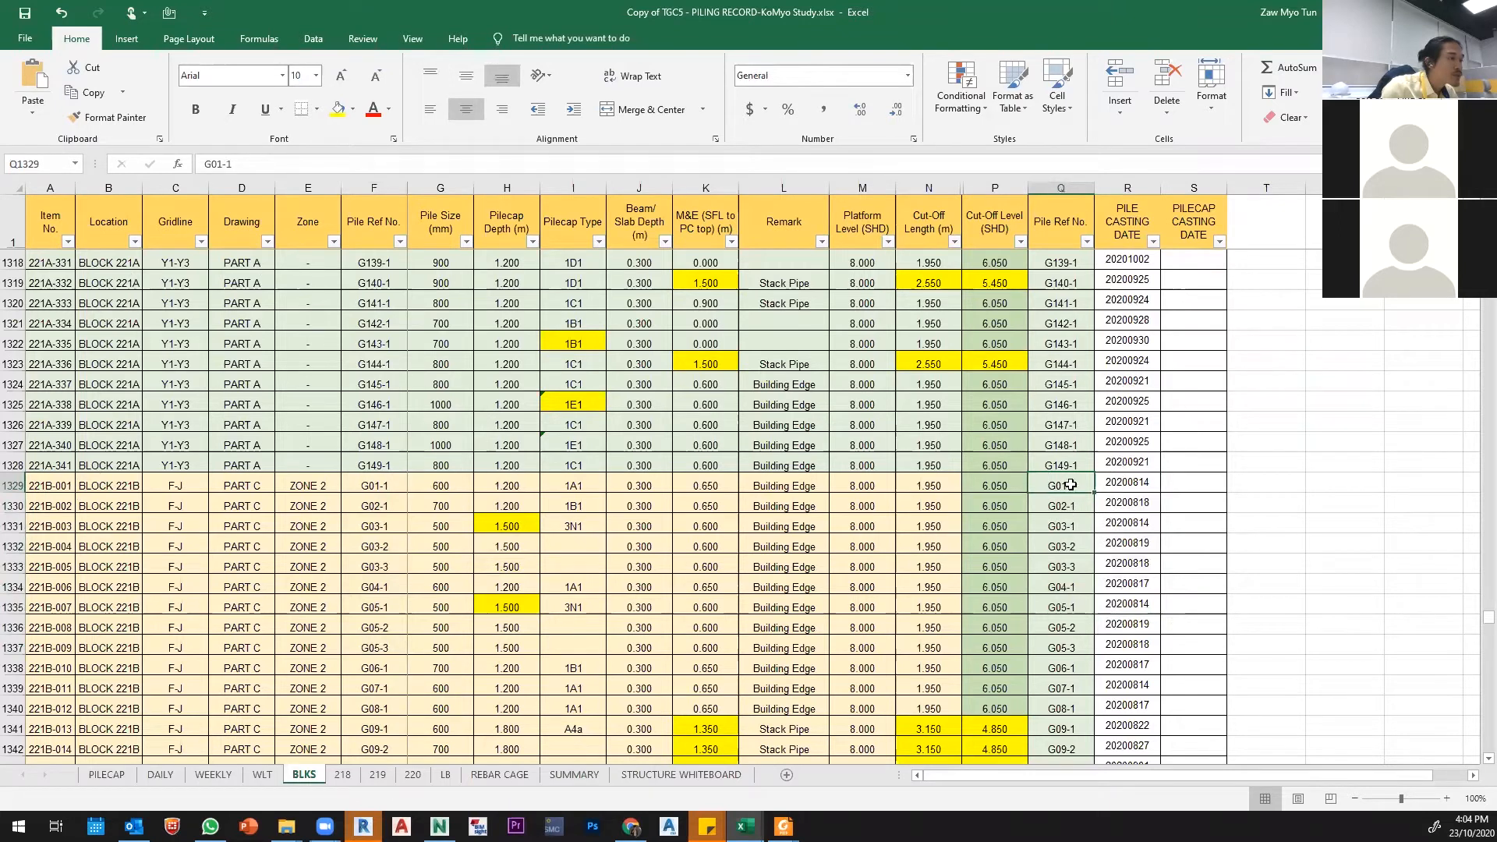
pyautogui.scroll(-16, 1064, 538)
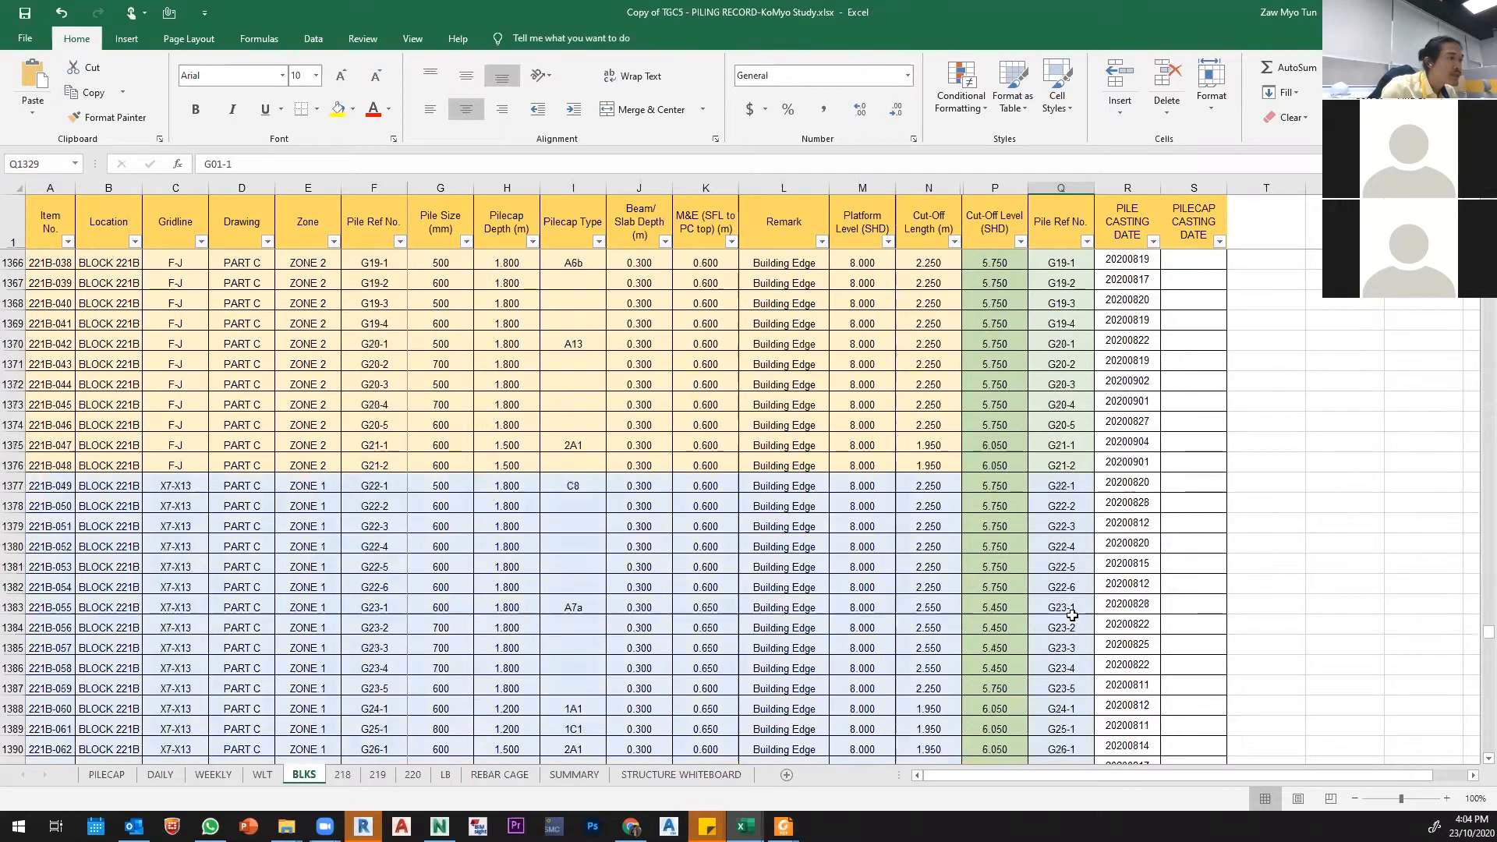
pyautogui.scroll(-11, 1064, 593)
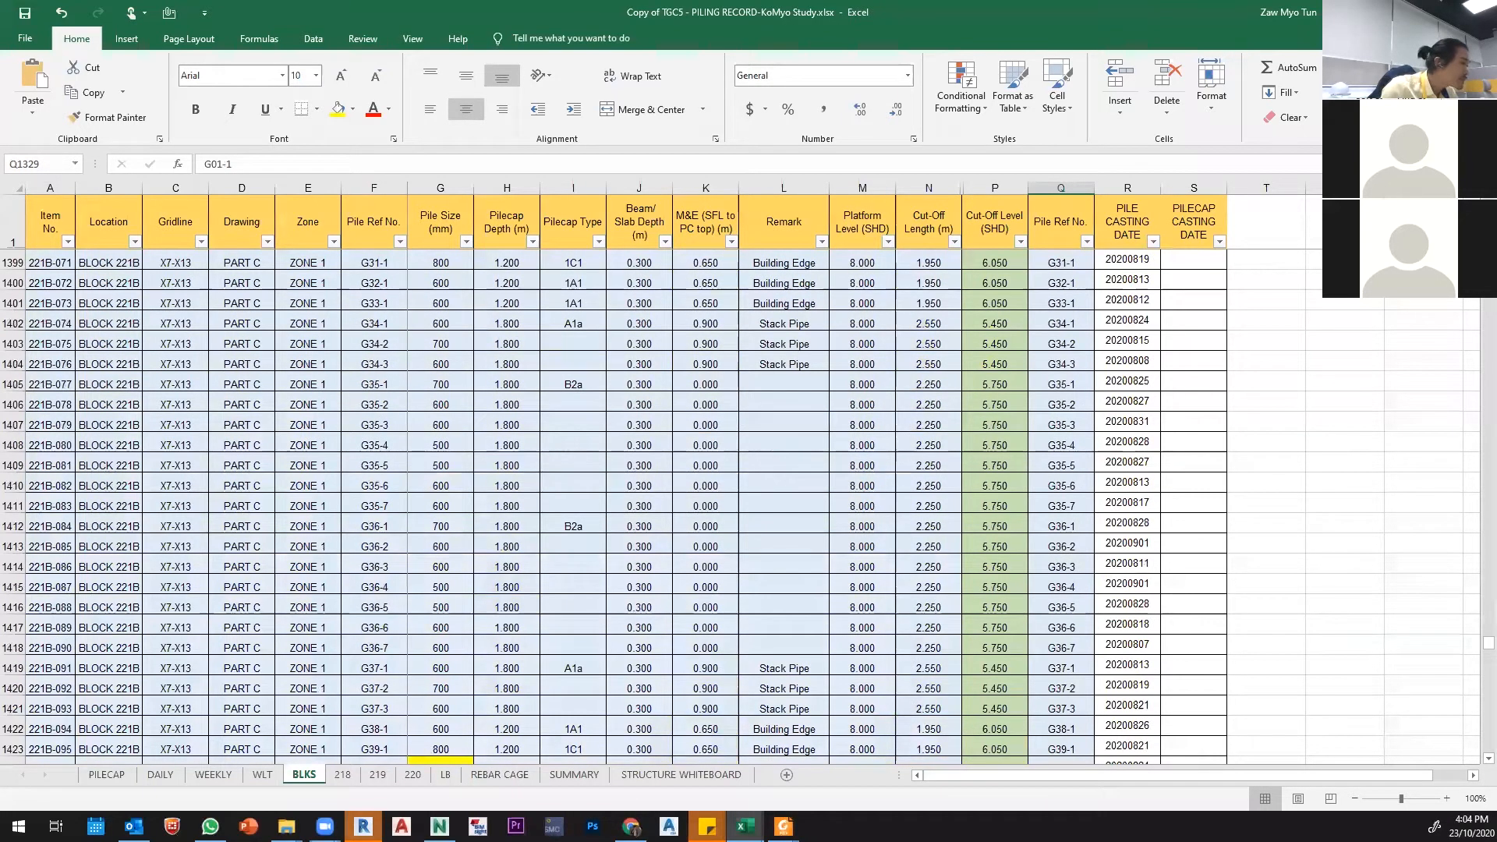
# Step: Switch back to Revit and open TBEC_PILECAP SCHEDULE in the B221B model
pyautogui.click(364, 826)
pyautogui.click(668, 423)
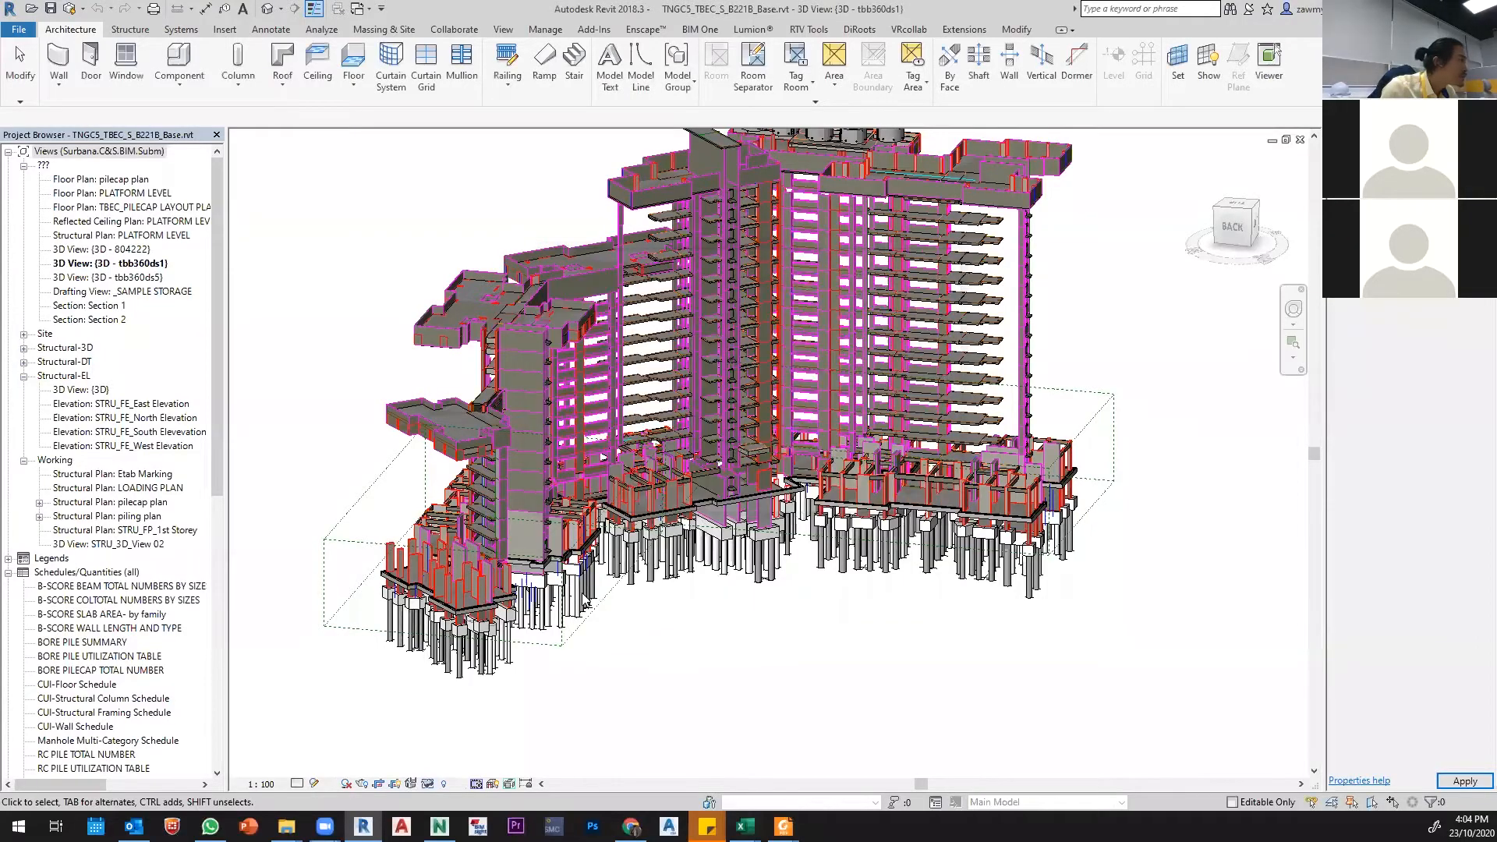
pyautogui.scroll(-7, 106, 367)
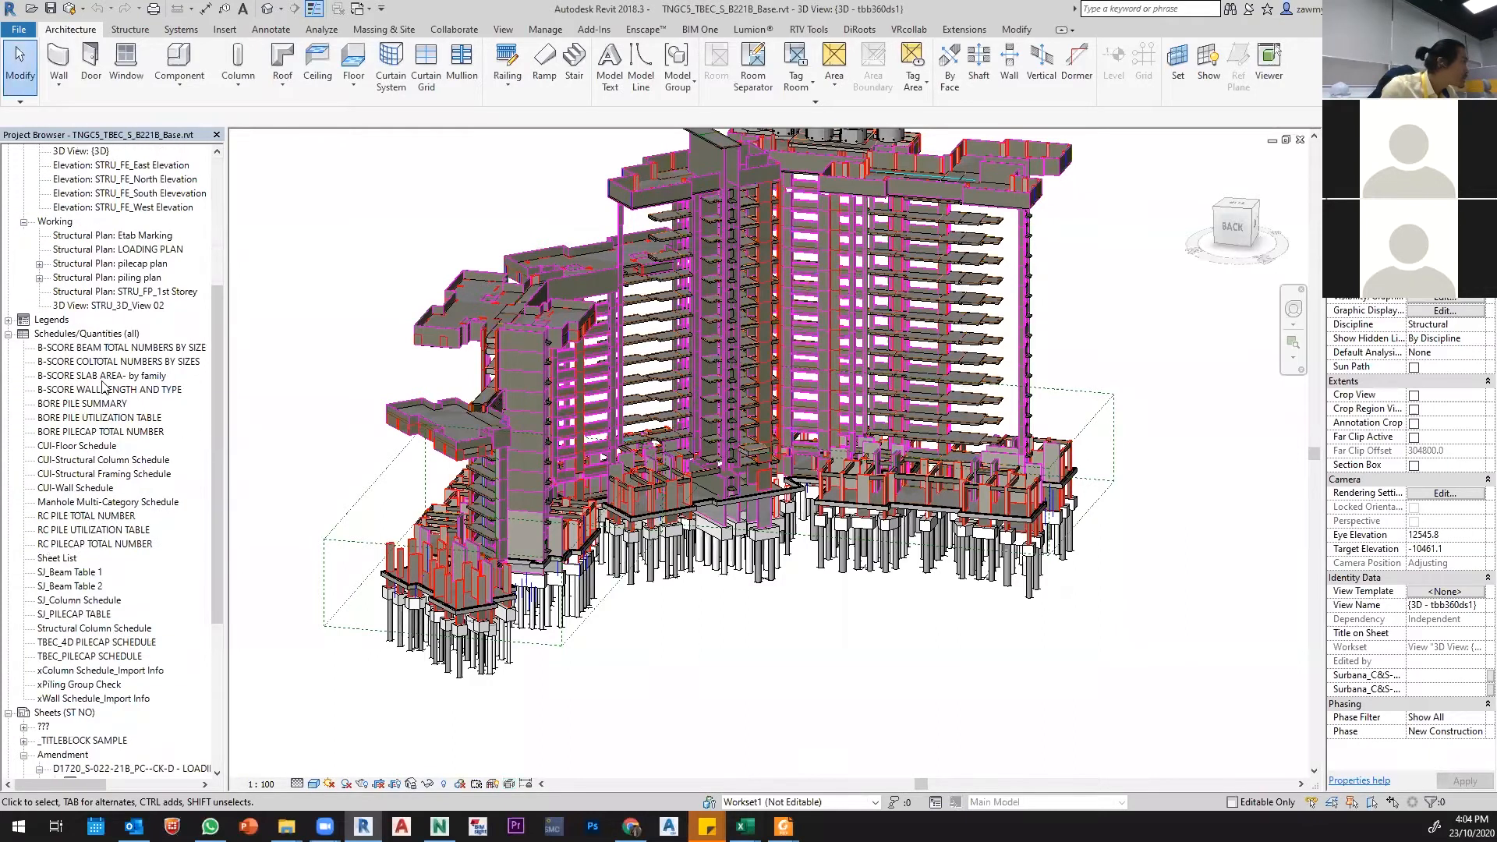
pyautogui.click(82, 599)
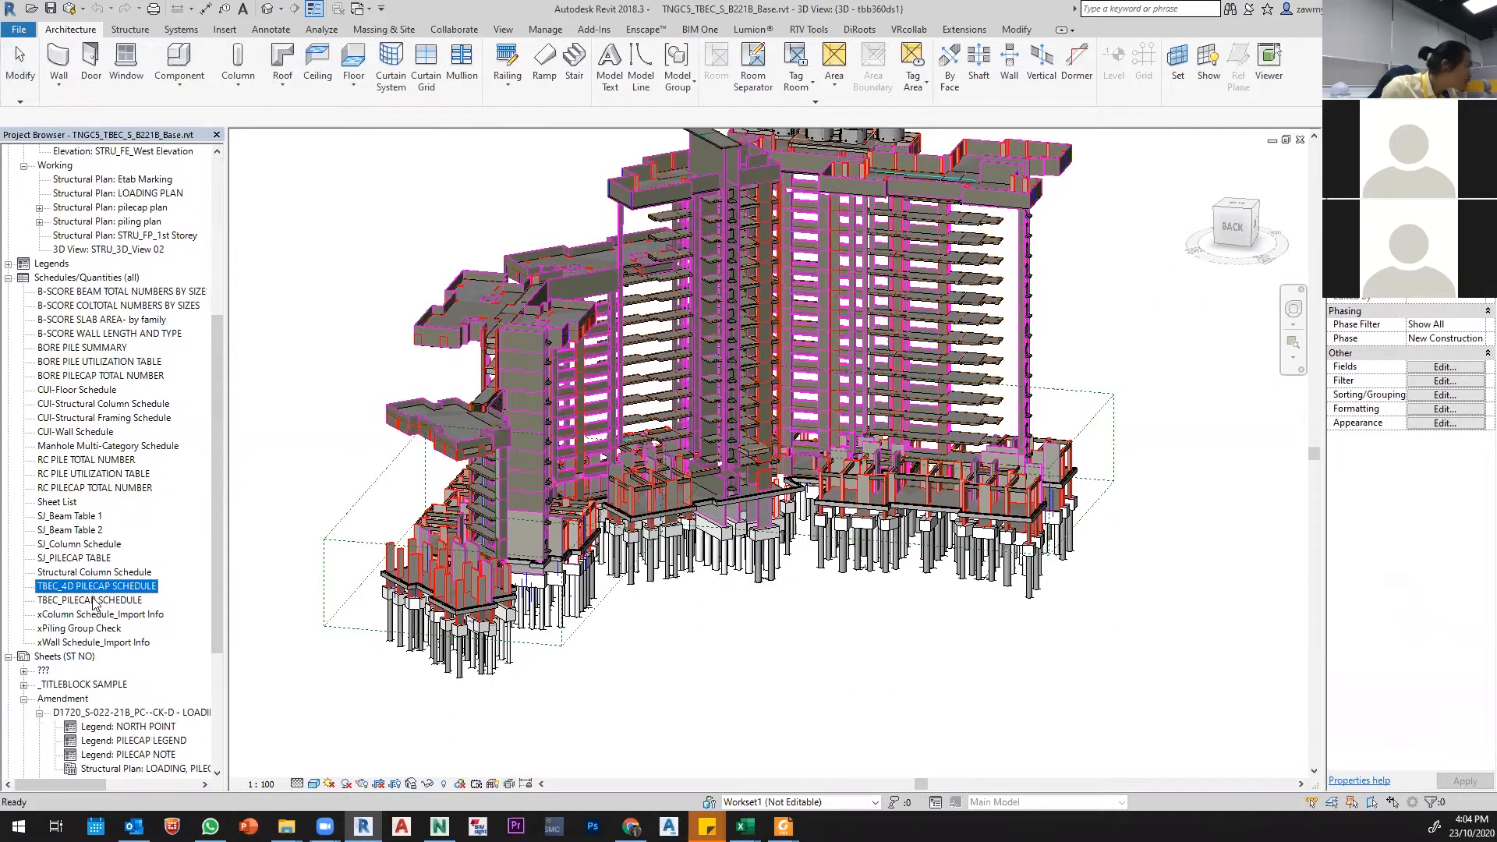
pyautogui.doubleClick(104, 600)
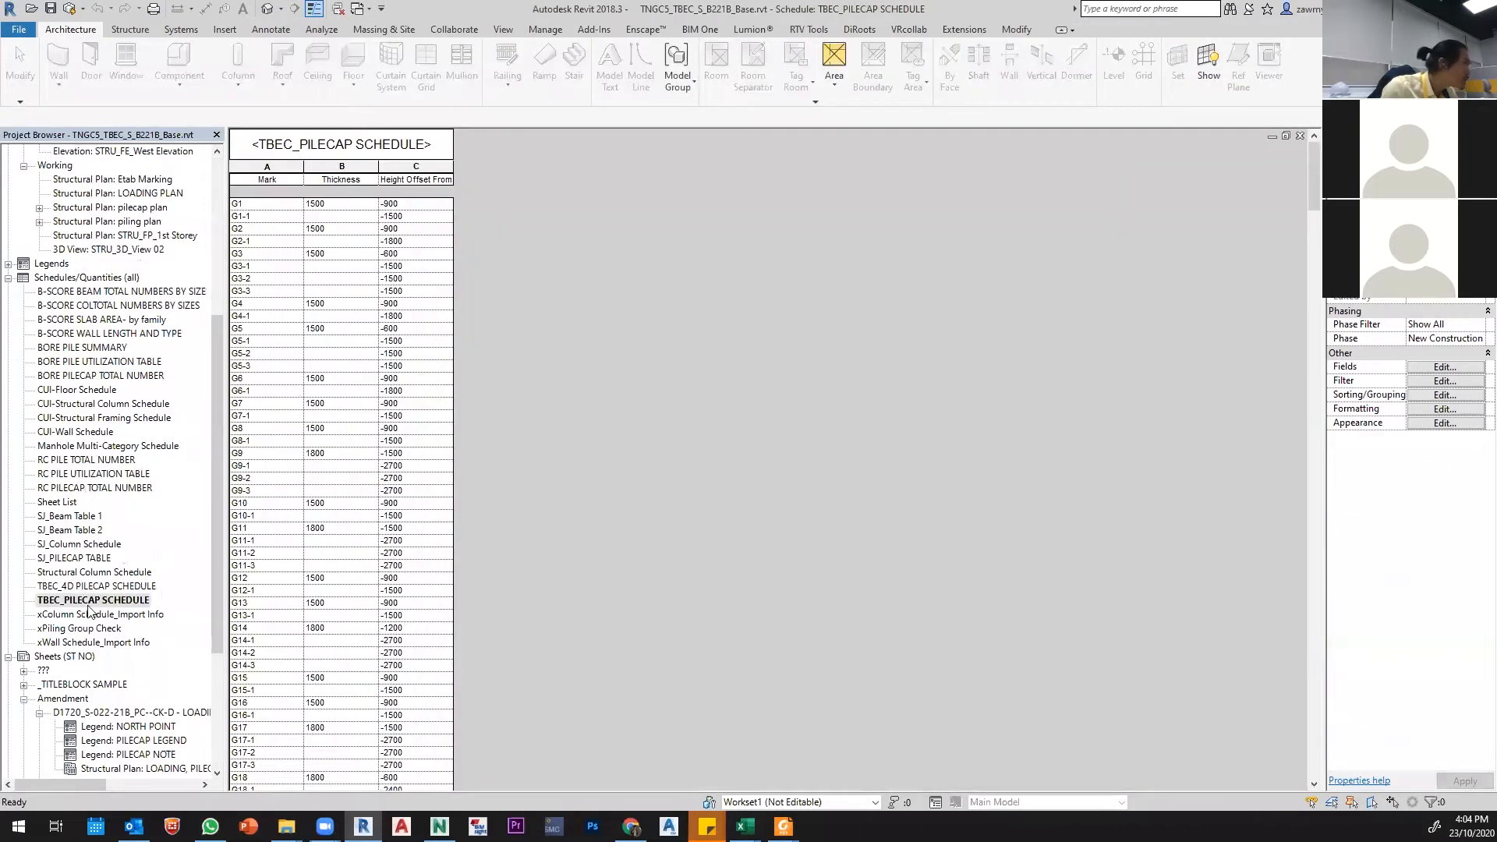
# Step: Duplicate the TBEC_PILECAP SCHEDULE view
pyautogui.rightClick(88, 601)
pyautogui.moveTo(184, 371)
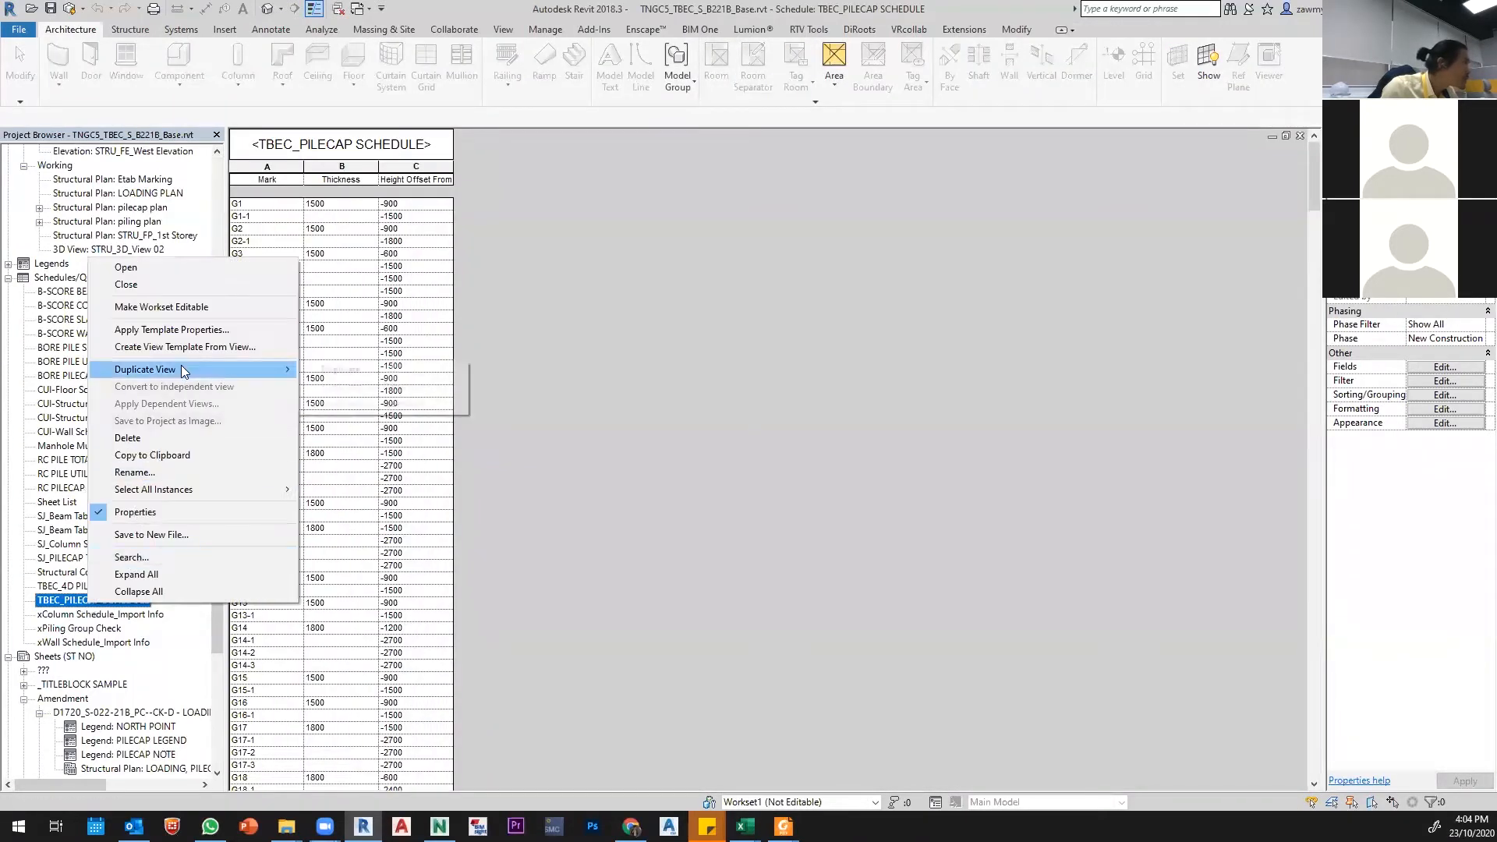
pyautogui.click(343, 370)
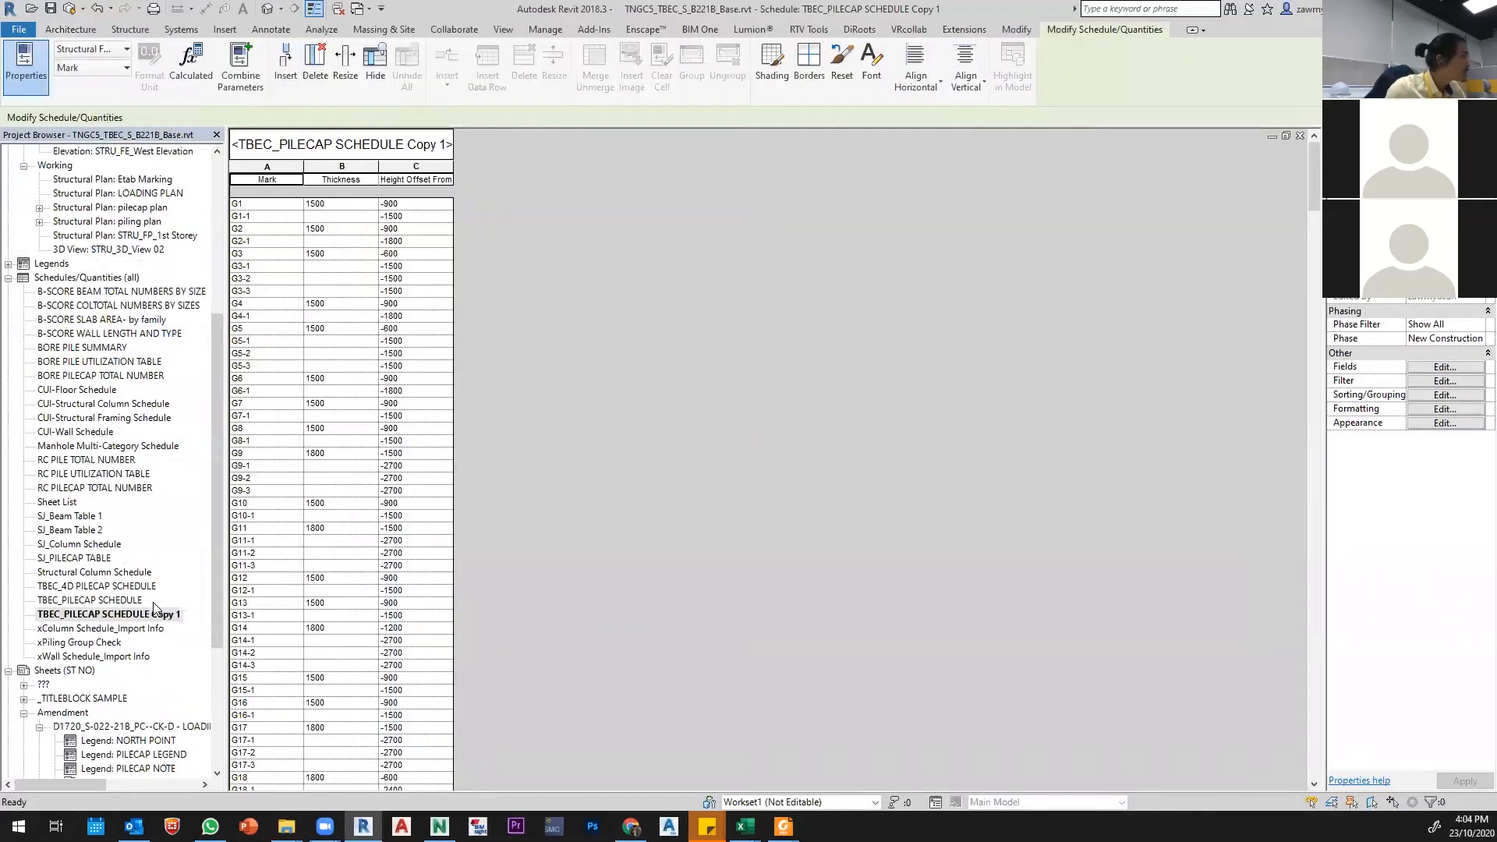
# Step: Switch to the B219A model's 3D view and copy the name of its BLK219A 4D Piling Schedule
pyautogui.click(357, 7)
pyautogui.click(329, 44)
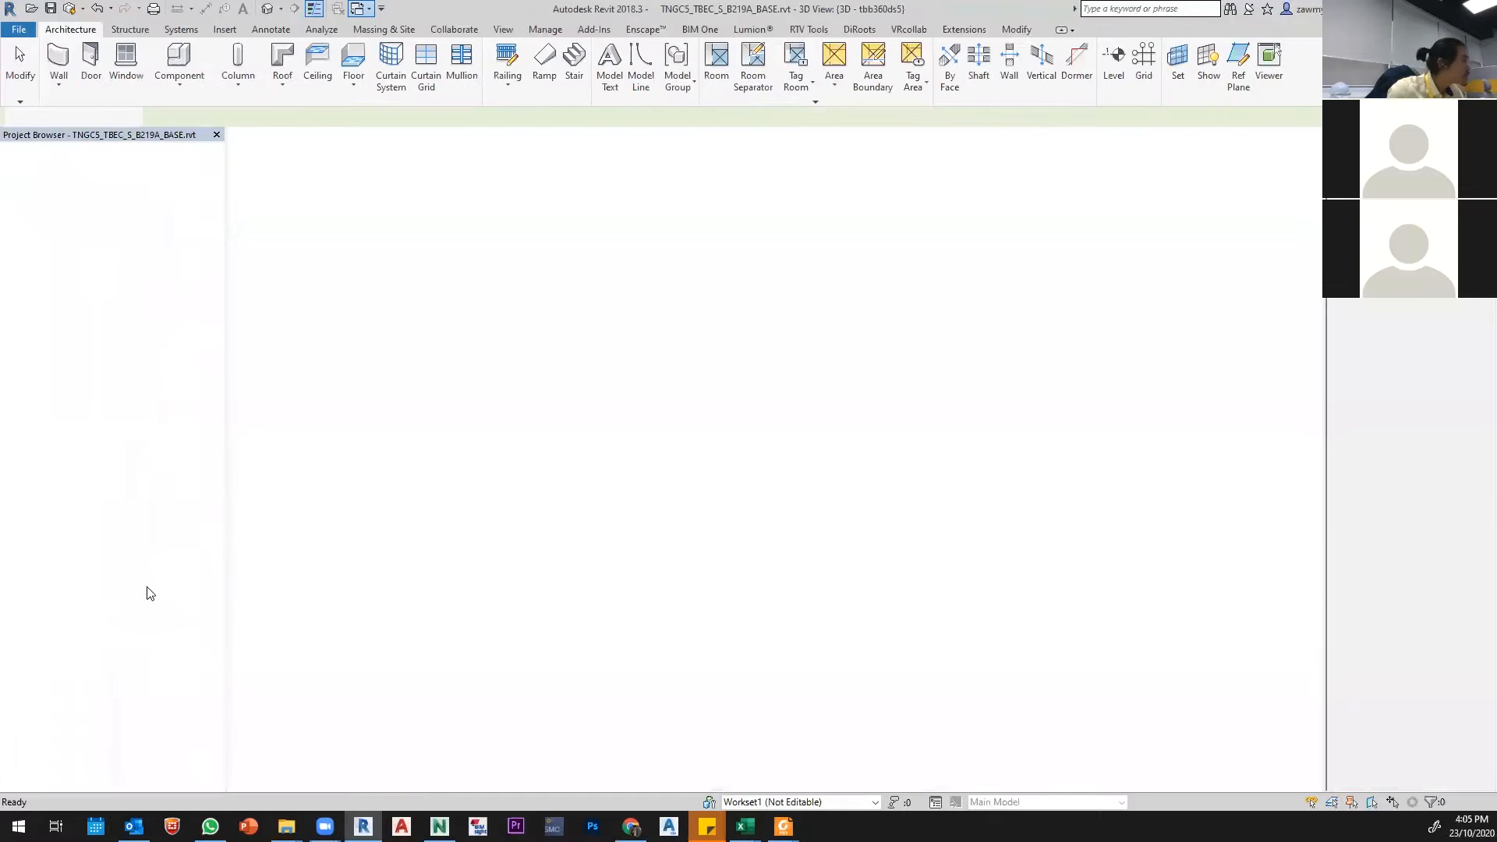
pyautogui.click(123, 615)
pyautogui.click(125, 615)
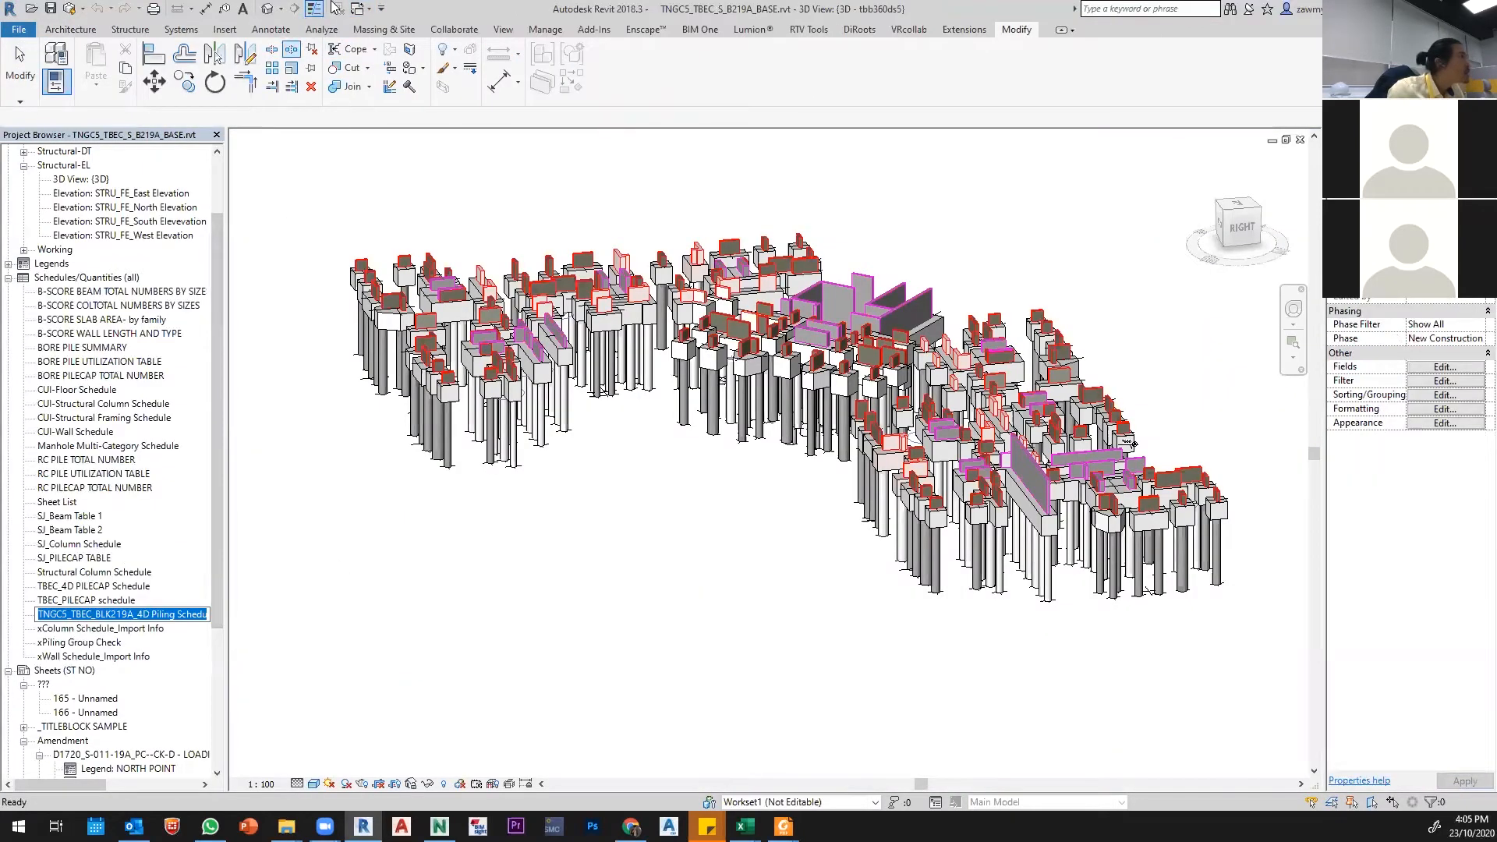
# Step: Return to the B221B model and rename the duplicated pile cap schedule as TNGC5_TBEC_BLK221B_4D Piling Schedule
pyautogui.click(359, 9)
pyautogui.click(326, 47)
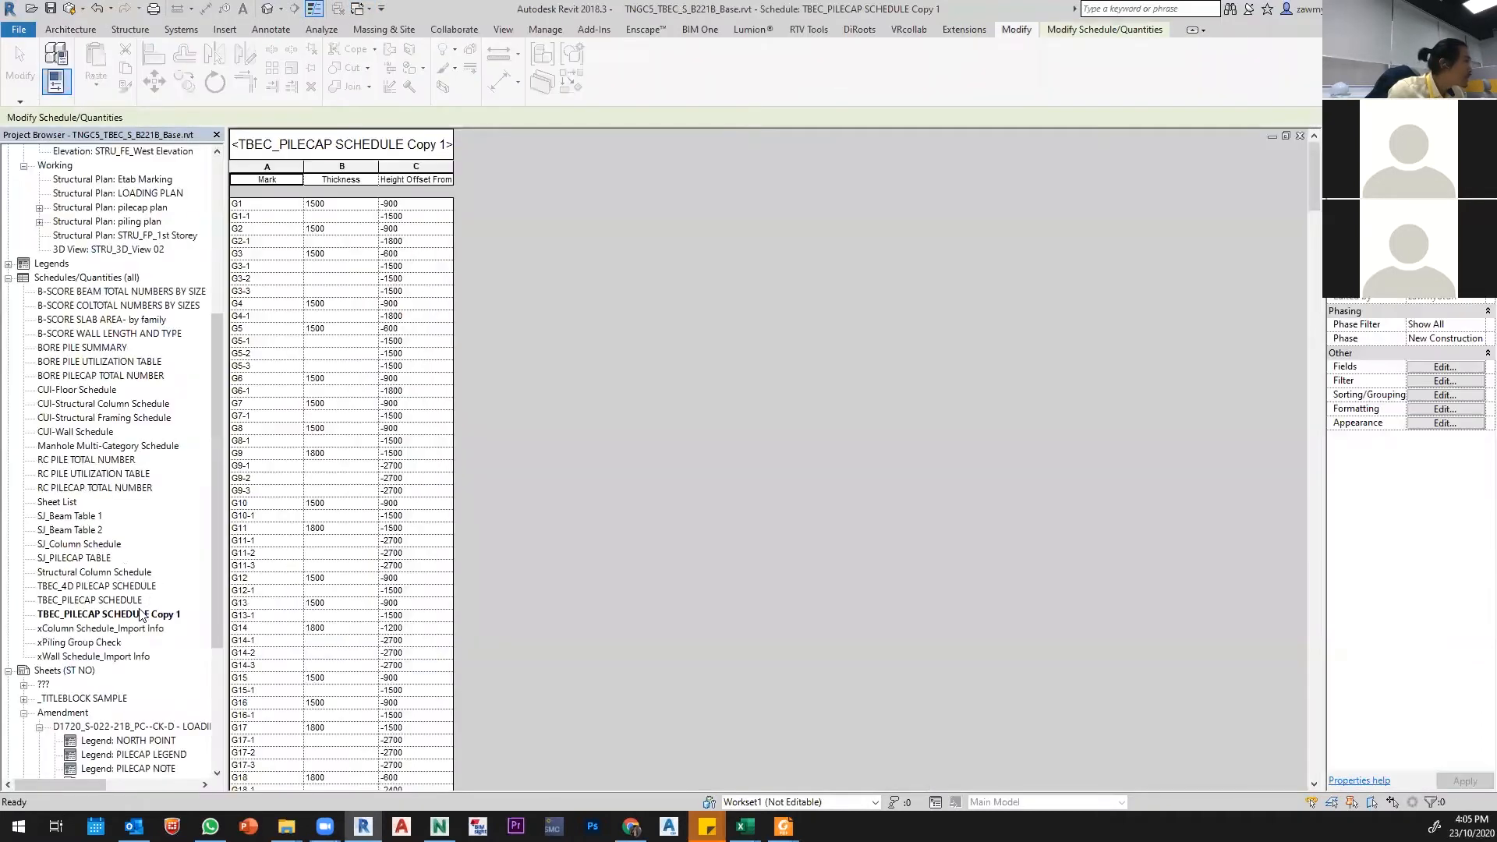
pyautogui.click(142, 613)
pyautogui.click(141, 612)
pyautogui.hotkey('ctrl', 'v')
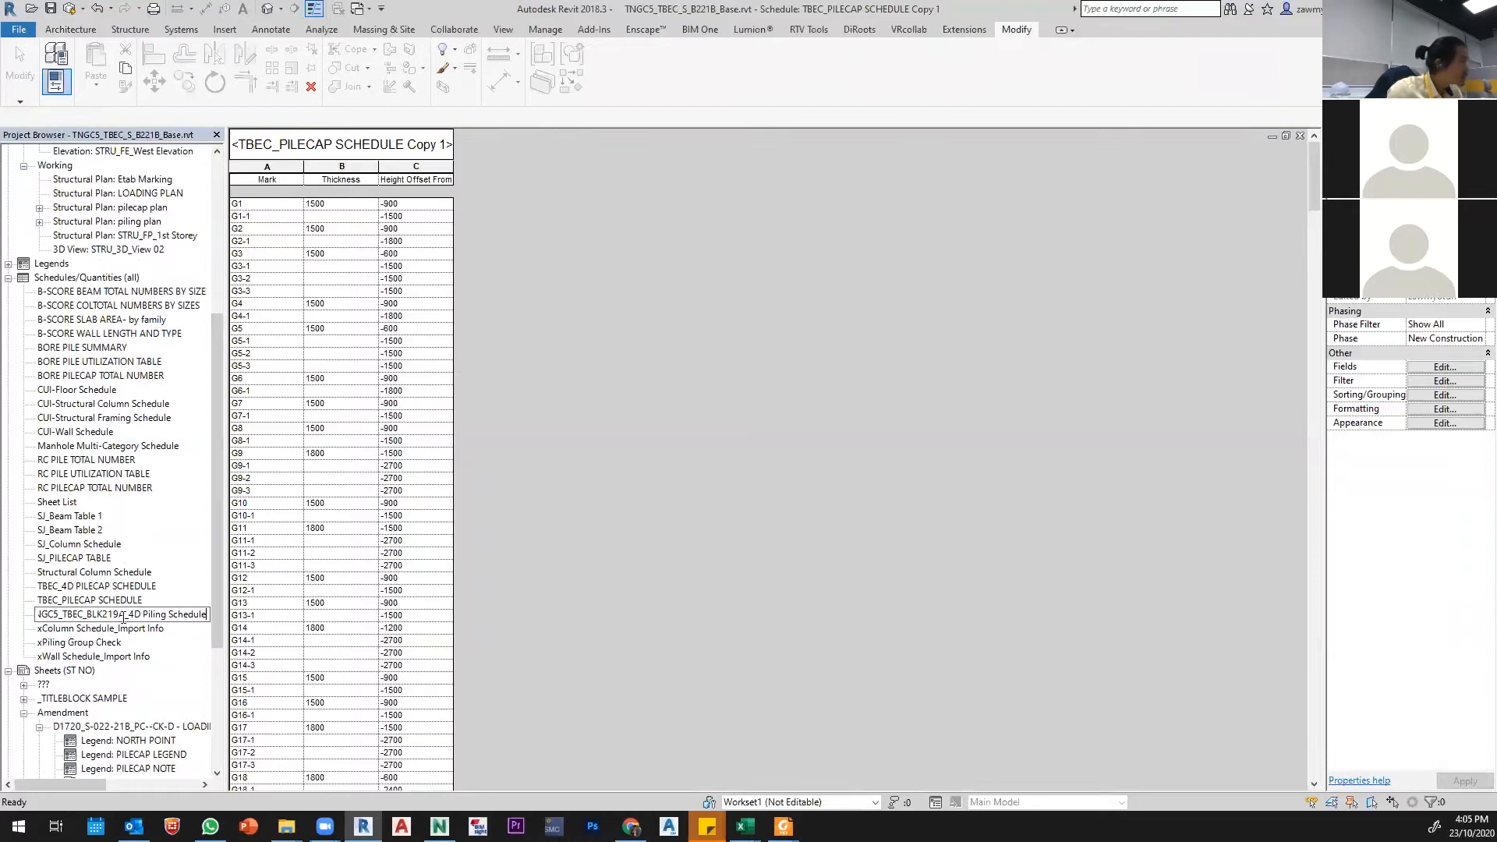
pyautogui.press('BackSpace')
pyautogui.press('BackSpace')
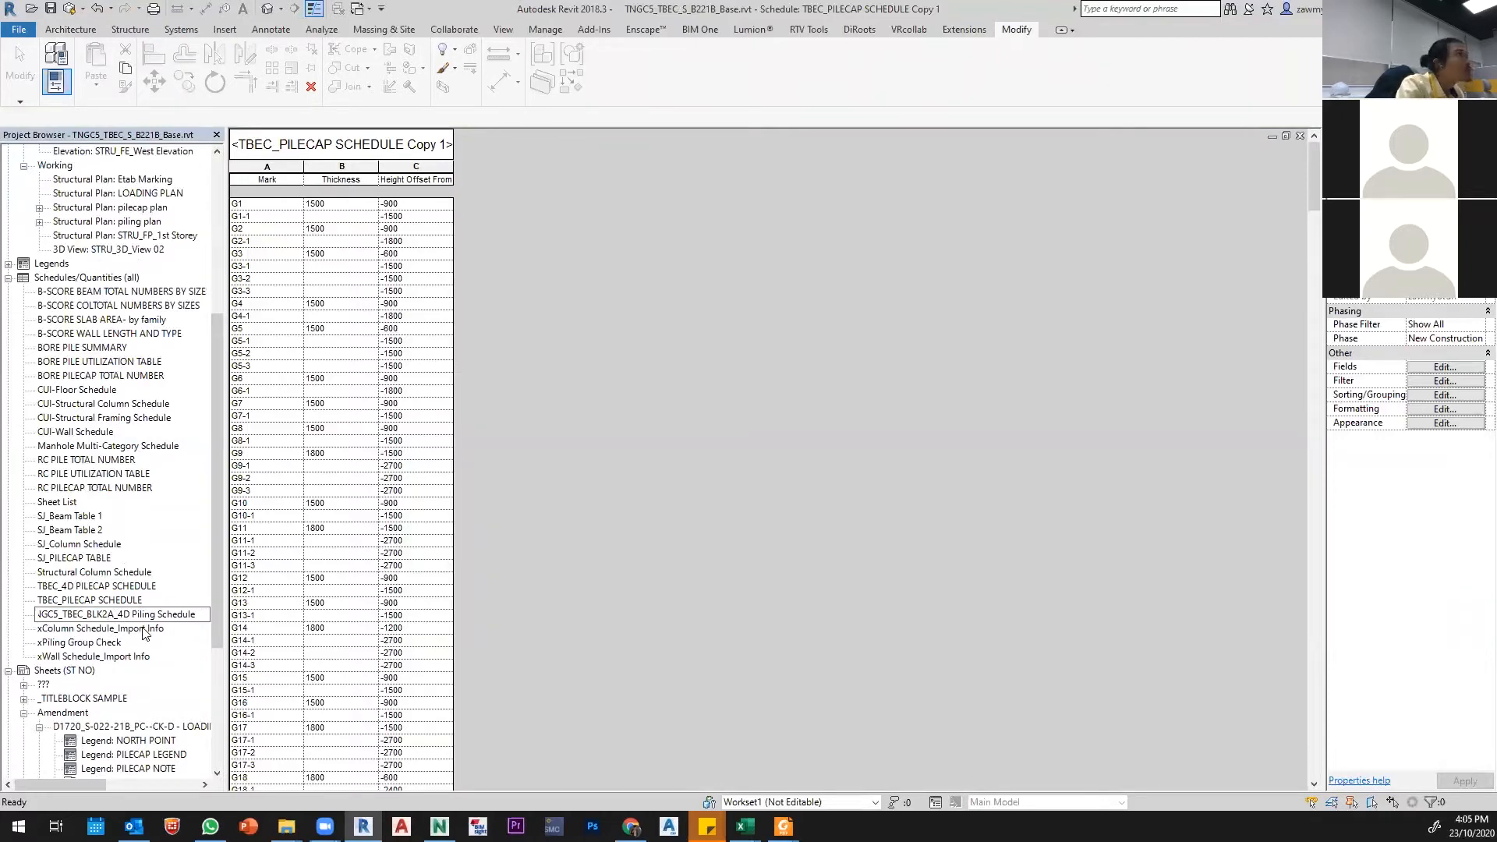
pyautogui.write('21')
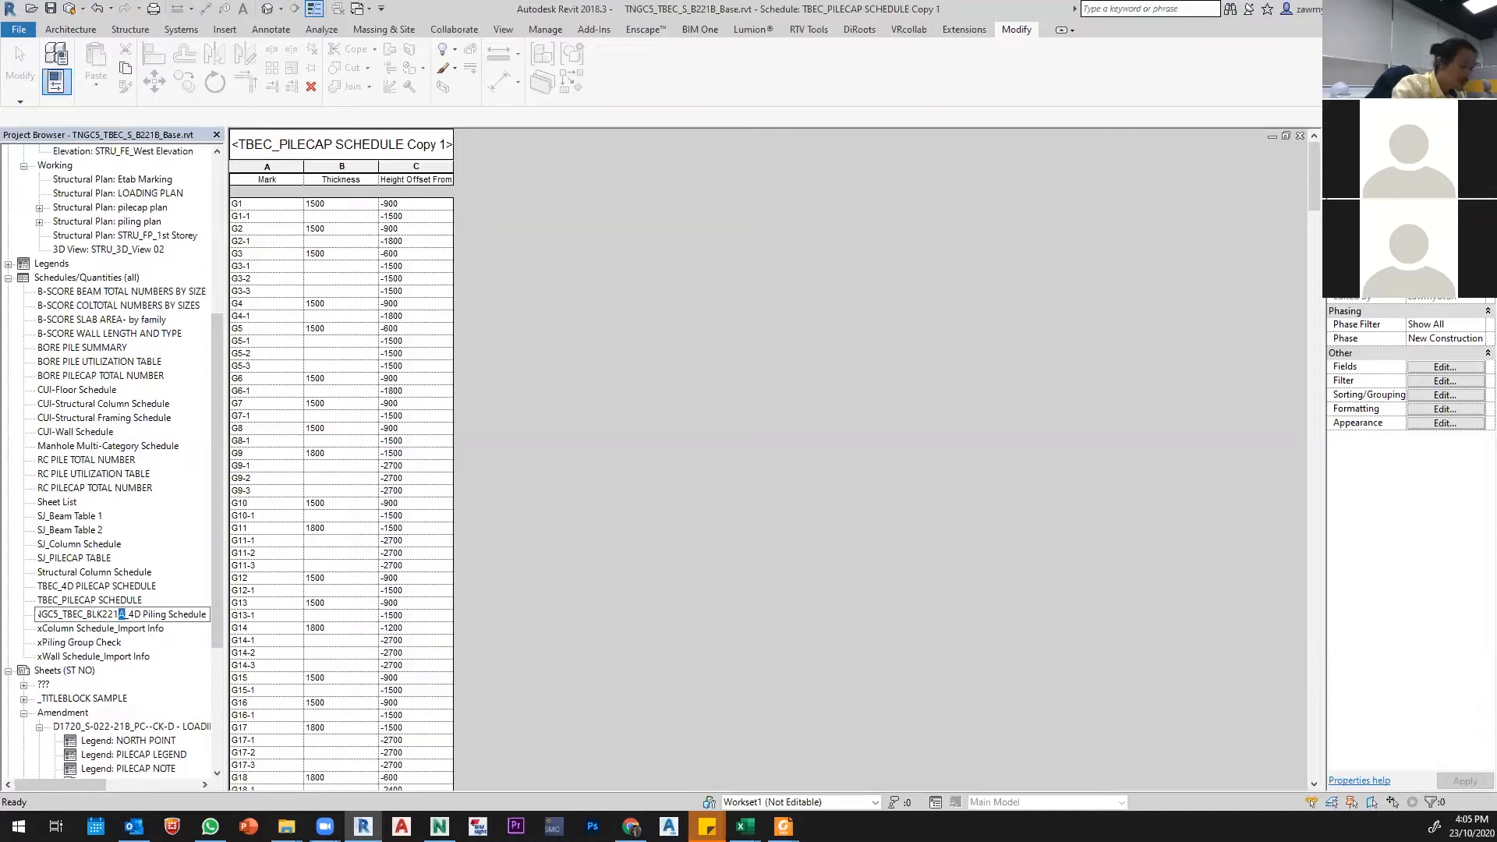
pyautogui.write('B')
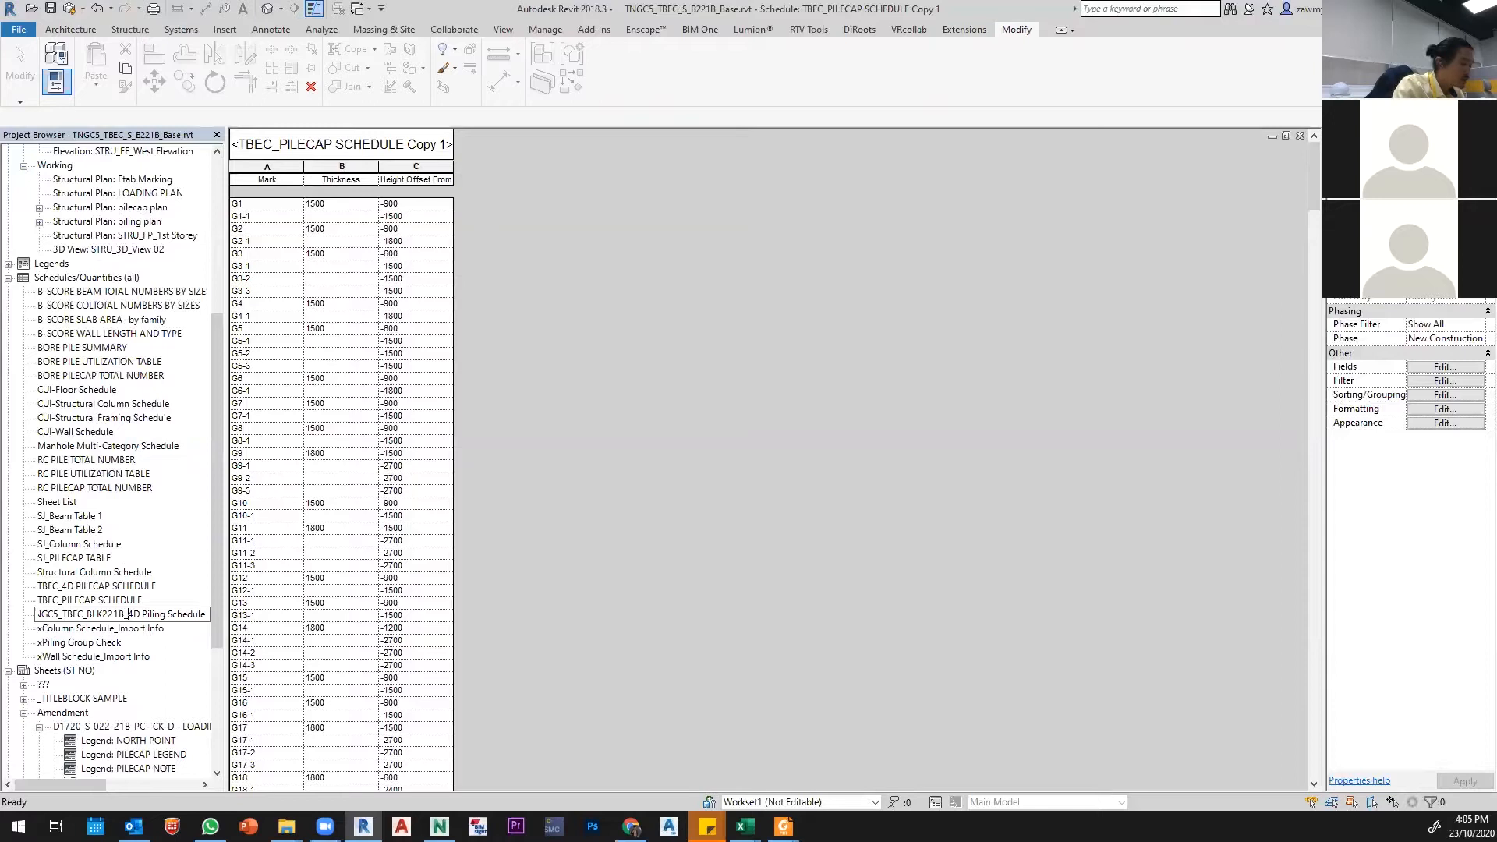
pyautogui.press('Return')
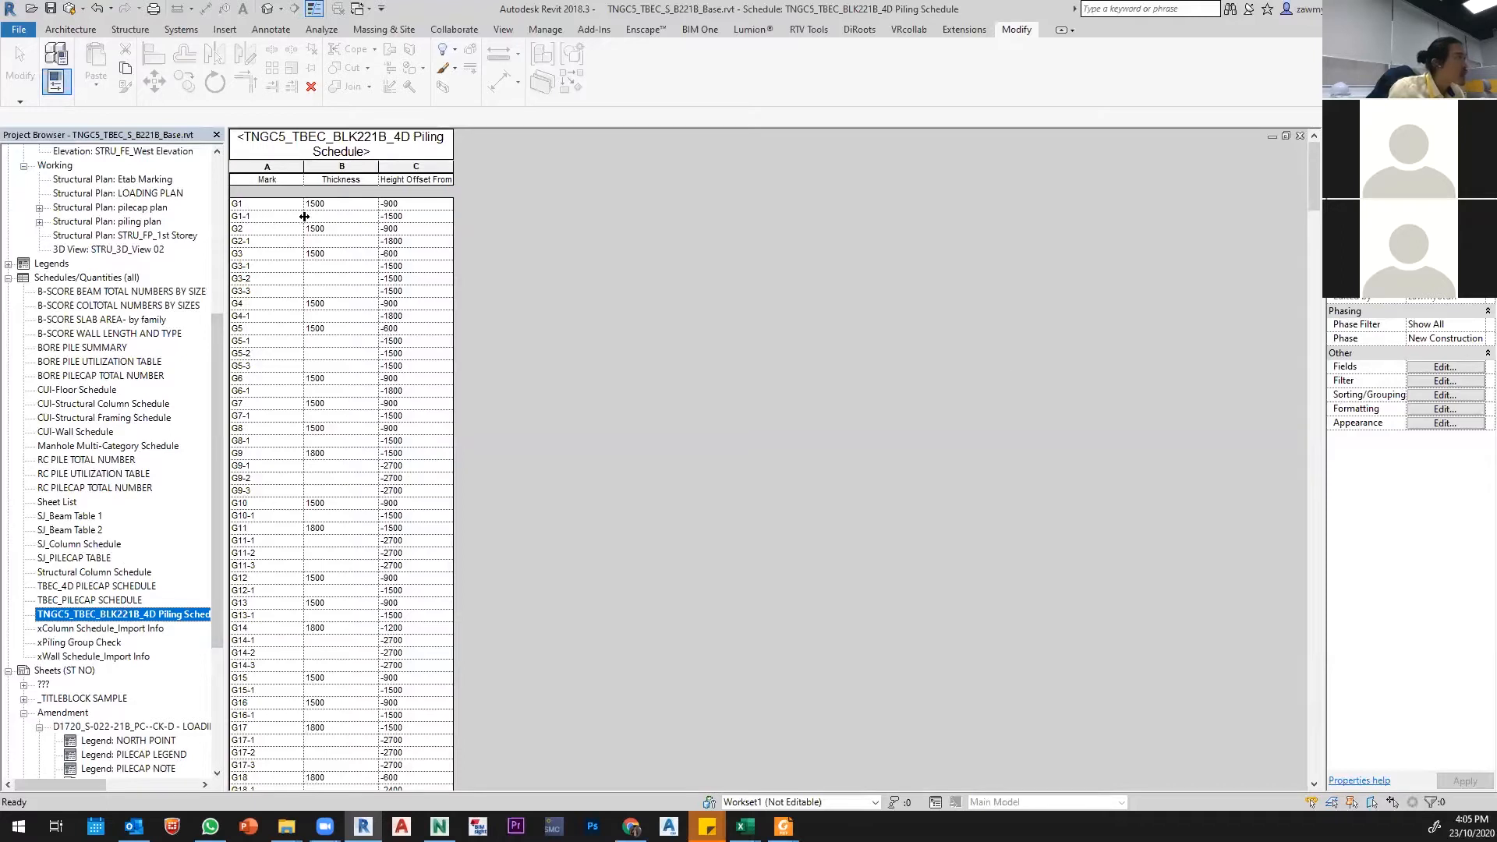
# Step: Open the field settings of the BLK221B 4D Piling Schedule and add Family and Type to its scheduled fields
pyautogui.click(1436, 367)
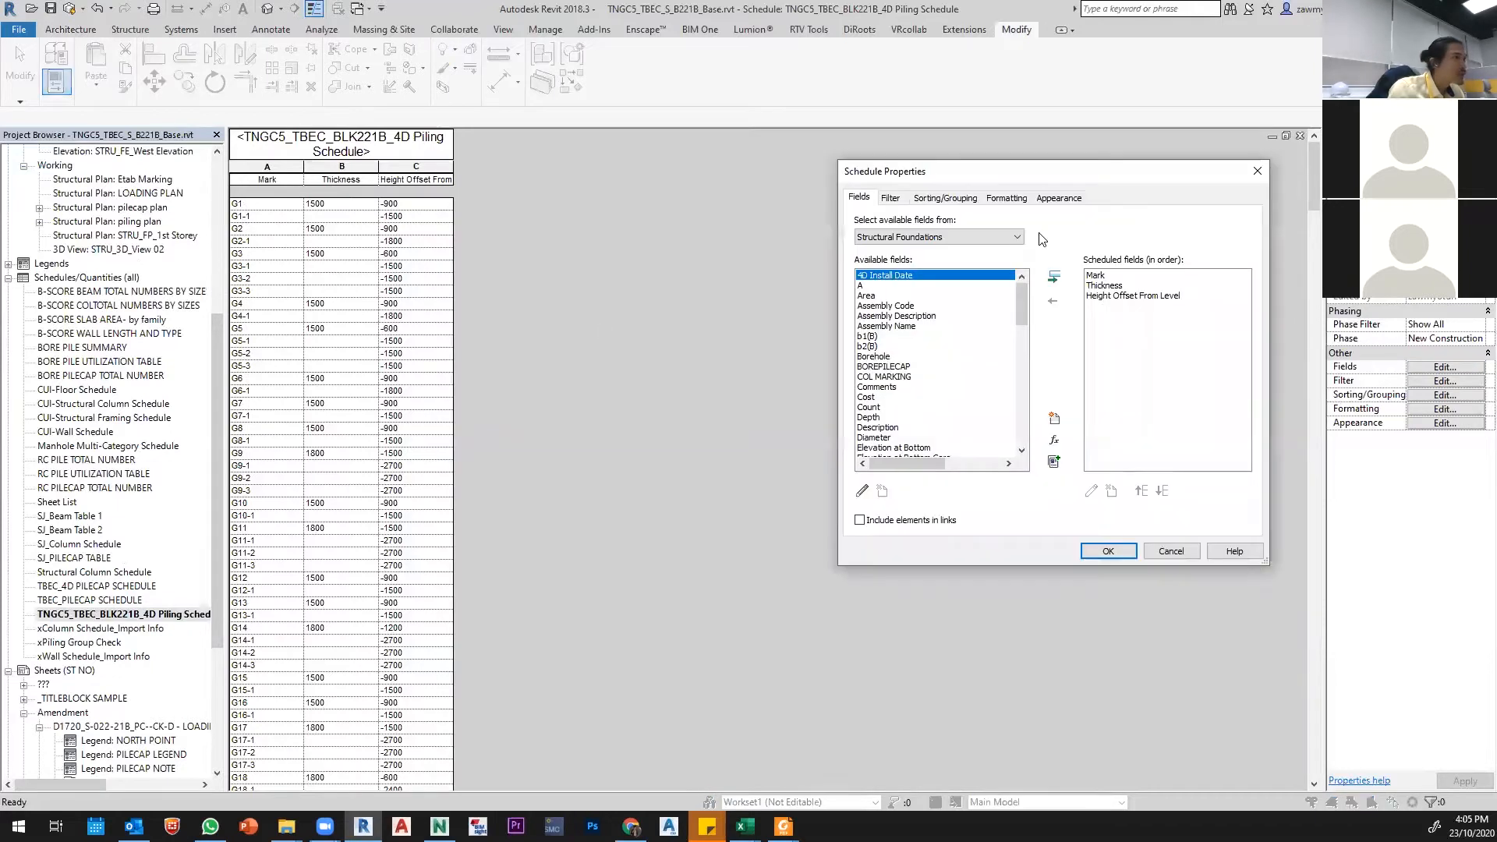
pyautogui.moveTo(989, 179); pyautogui.dragTo(397, 181)
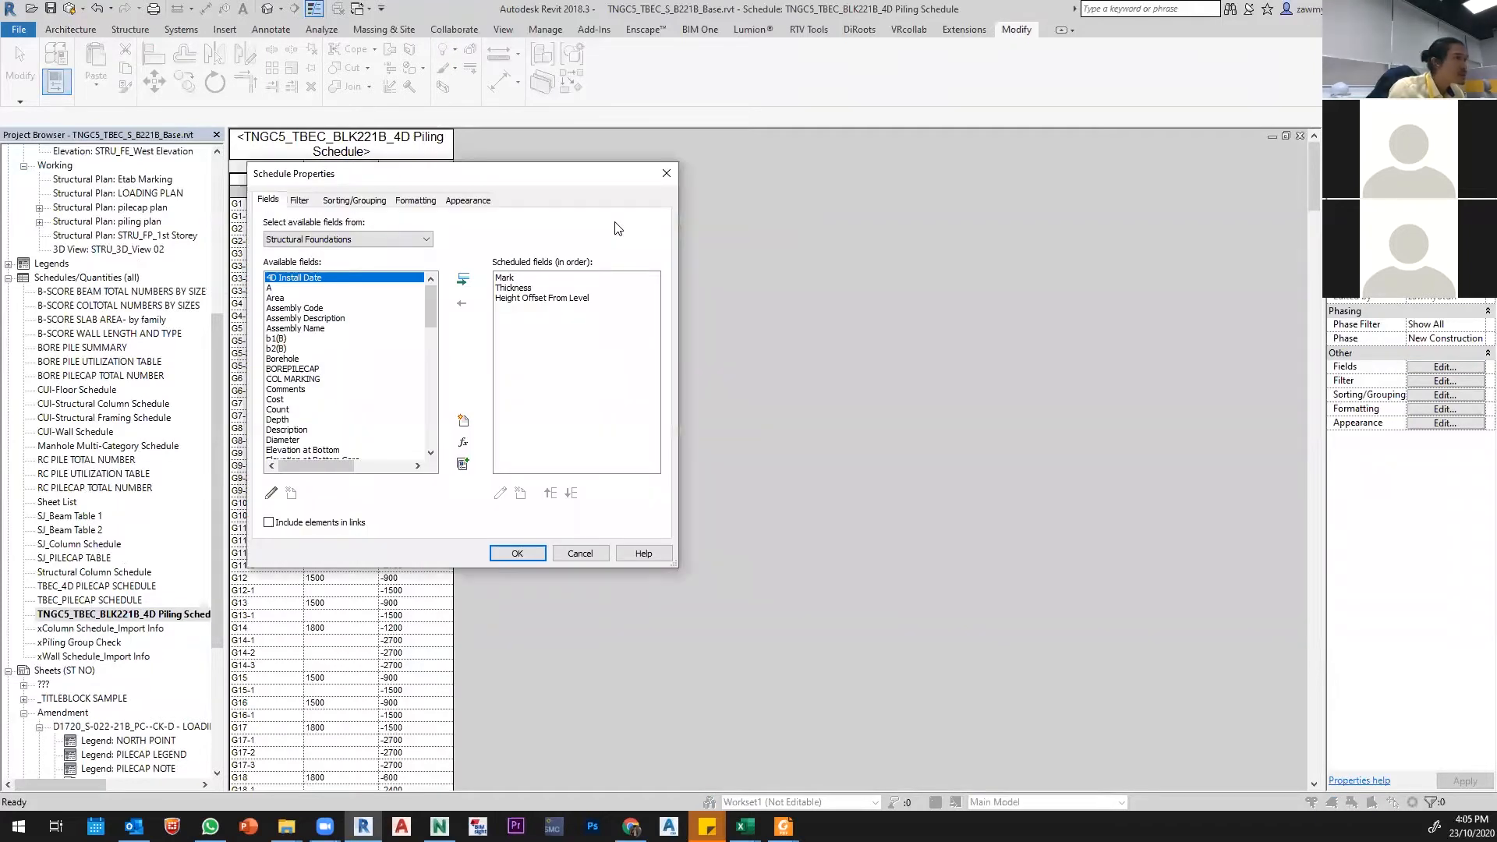
pyautogui.click(304, 308)
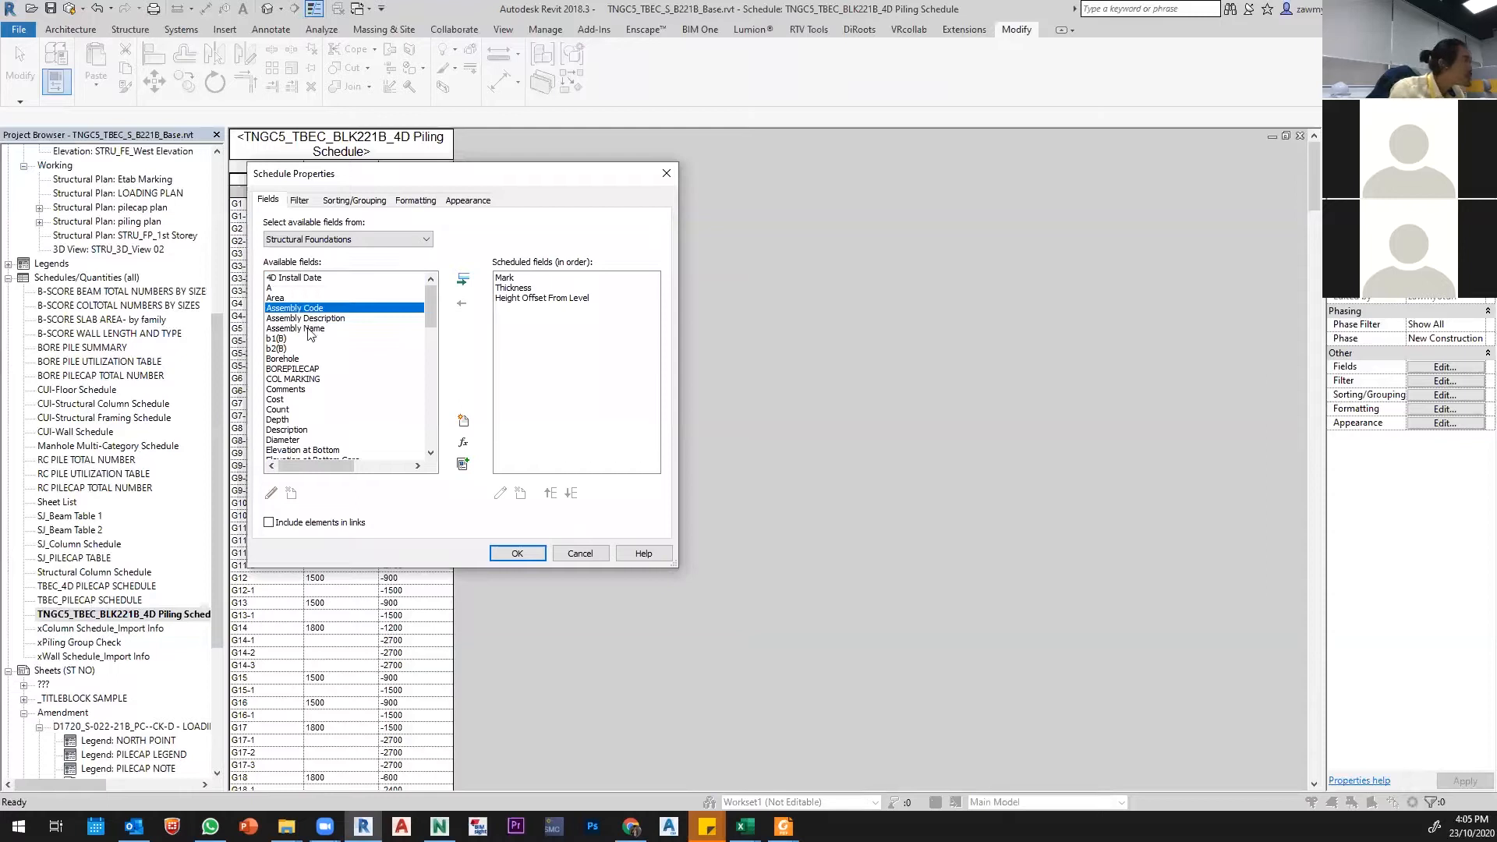
pyautogui.click(306, 379)
pyautogui.press('t')
pyautogui.scroll(-4, 307, 390)
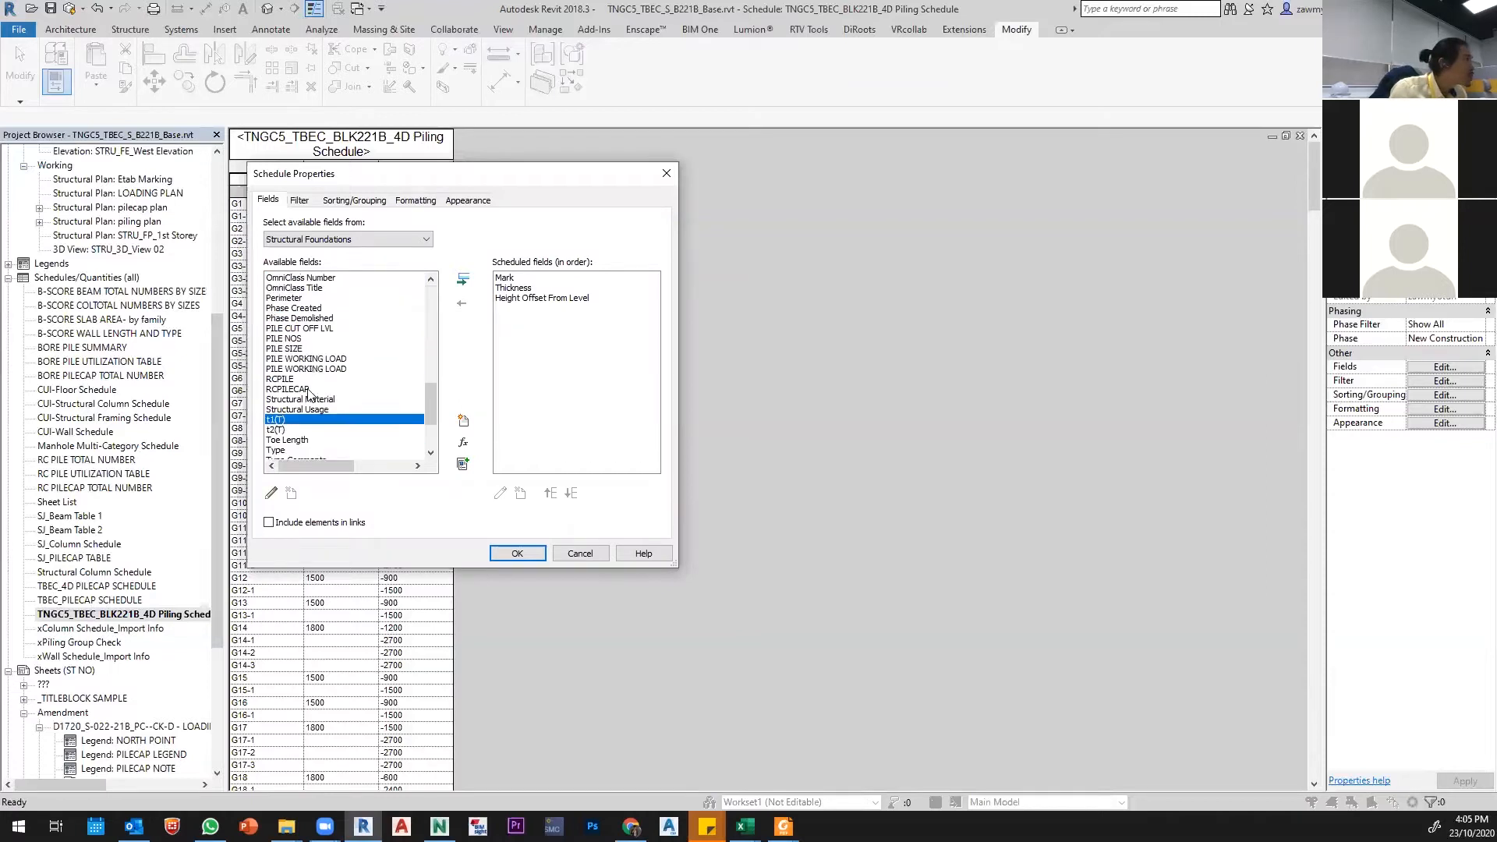
pyautogui.click(279, 360)
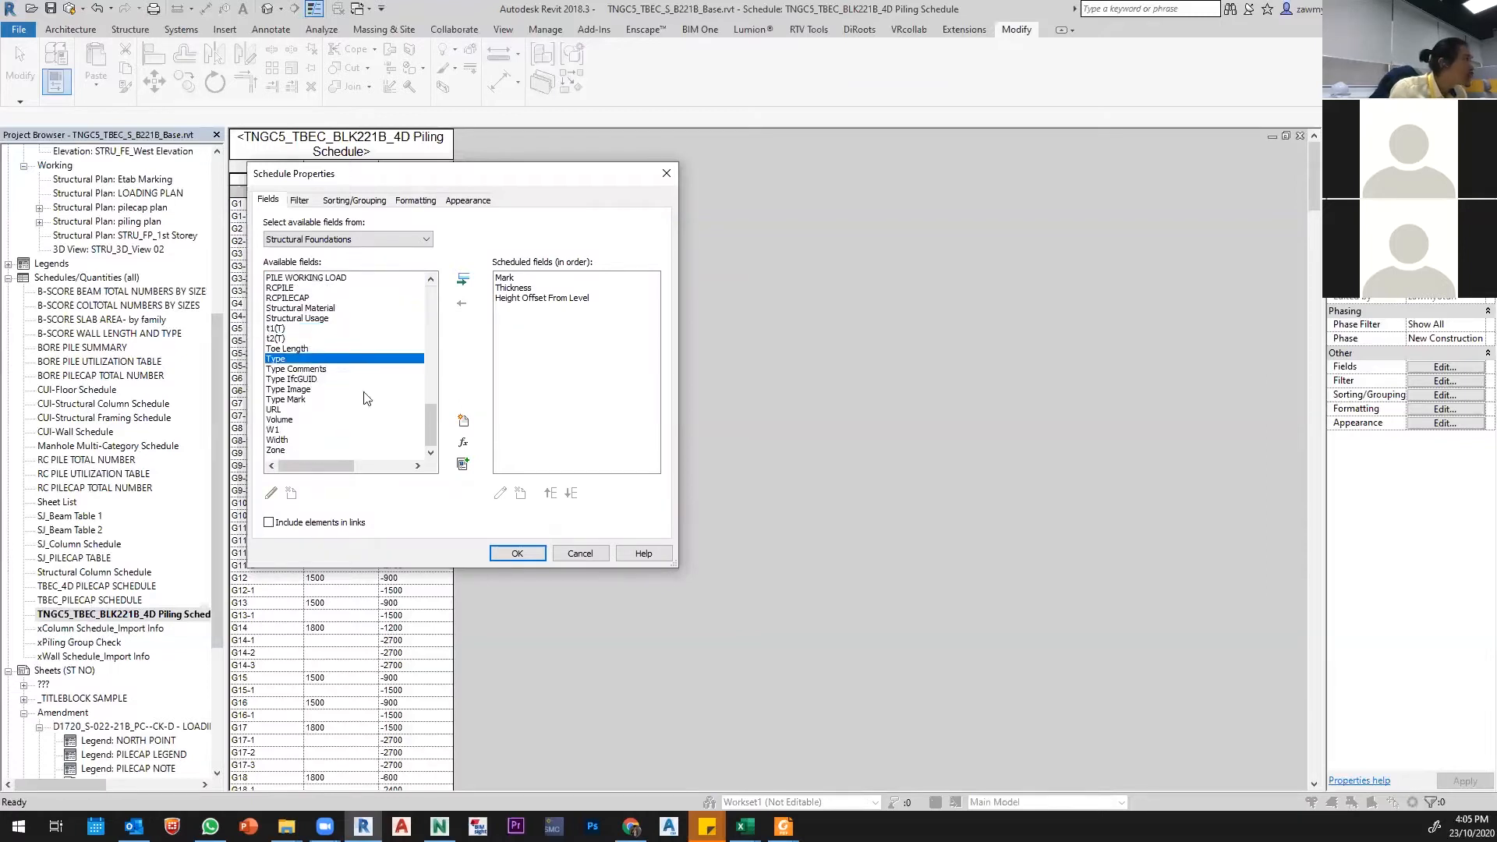
pyautogui.moveTo(428, 413); pyautogui.dragTo(427, 290)
pyautogui.click(306, 320)
pyautogui.press('f')
pyautogui.scroll(-1, 314, 435)
pyautogui.click(315, 430)
pyautogui.click(468, 279)
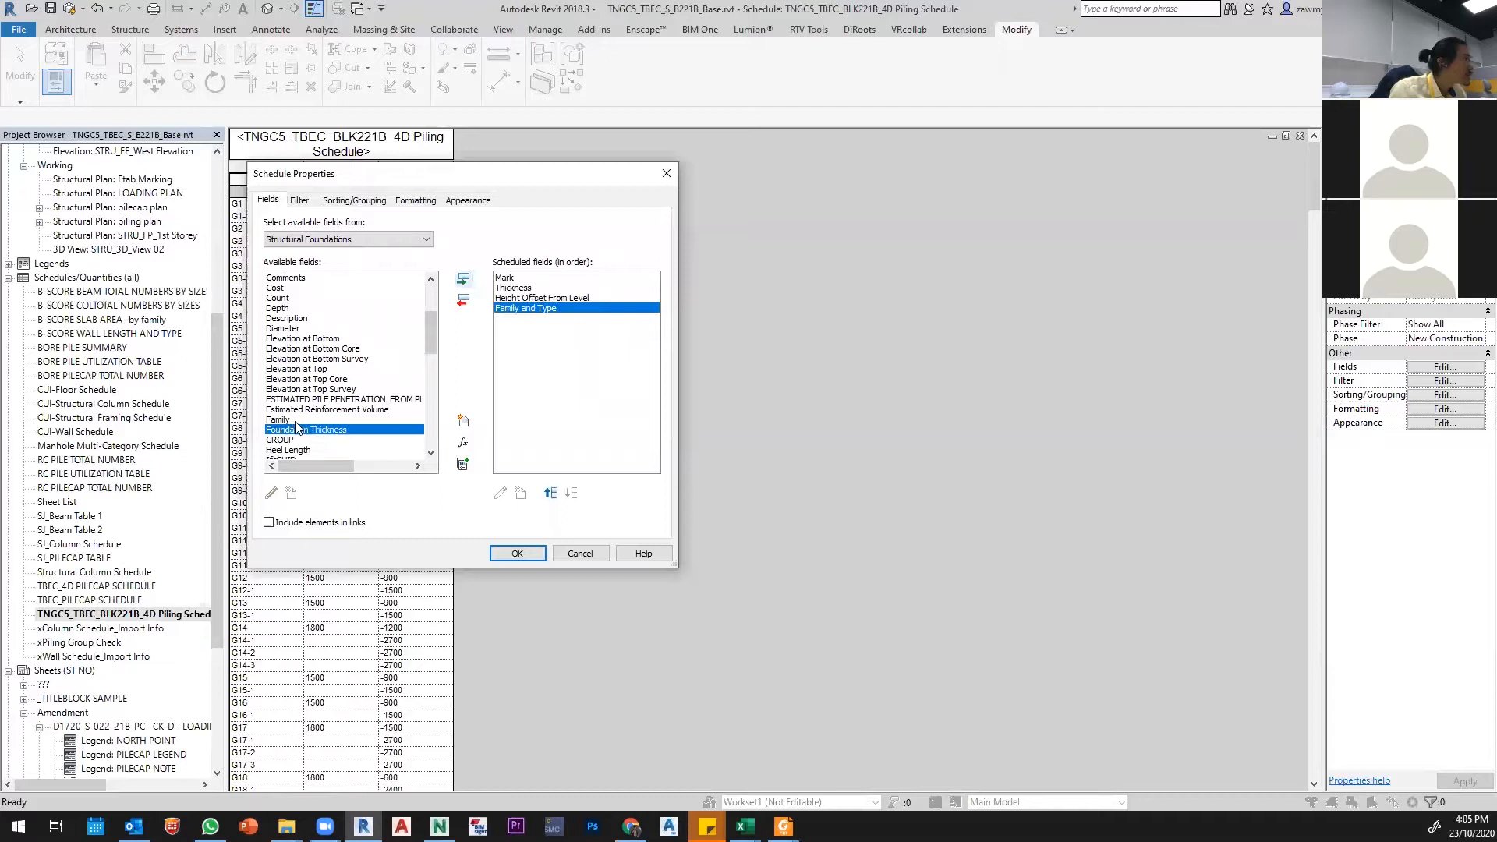
# Step: Add the Type field to the schedule after Family and Type and apply the field changes
pyautogui.scroll(-5, 300, 425)
pyautogui.press('t')
pyautogui.scroll(-3, 310, 389)
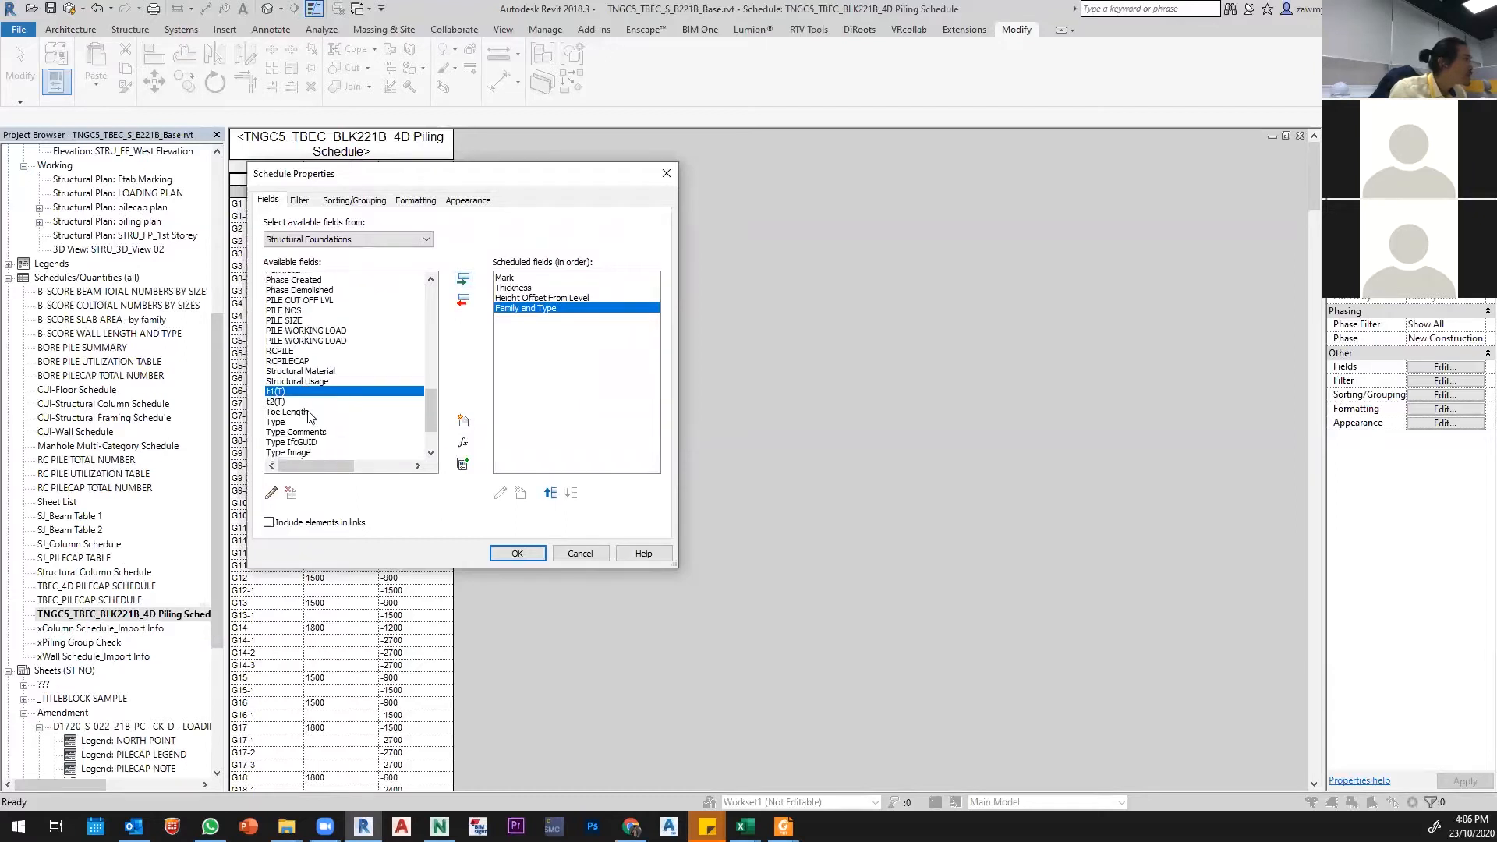
pyautogui.click(278, 389)
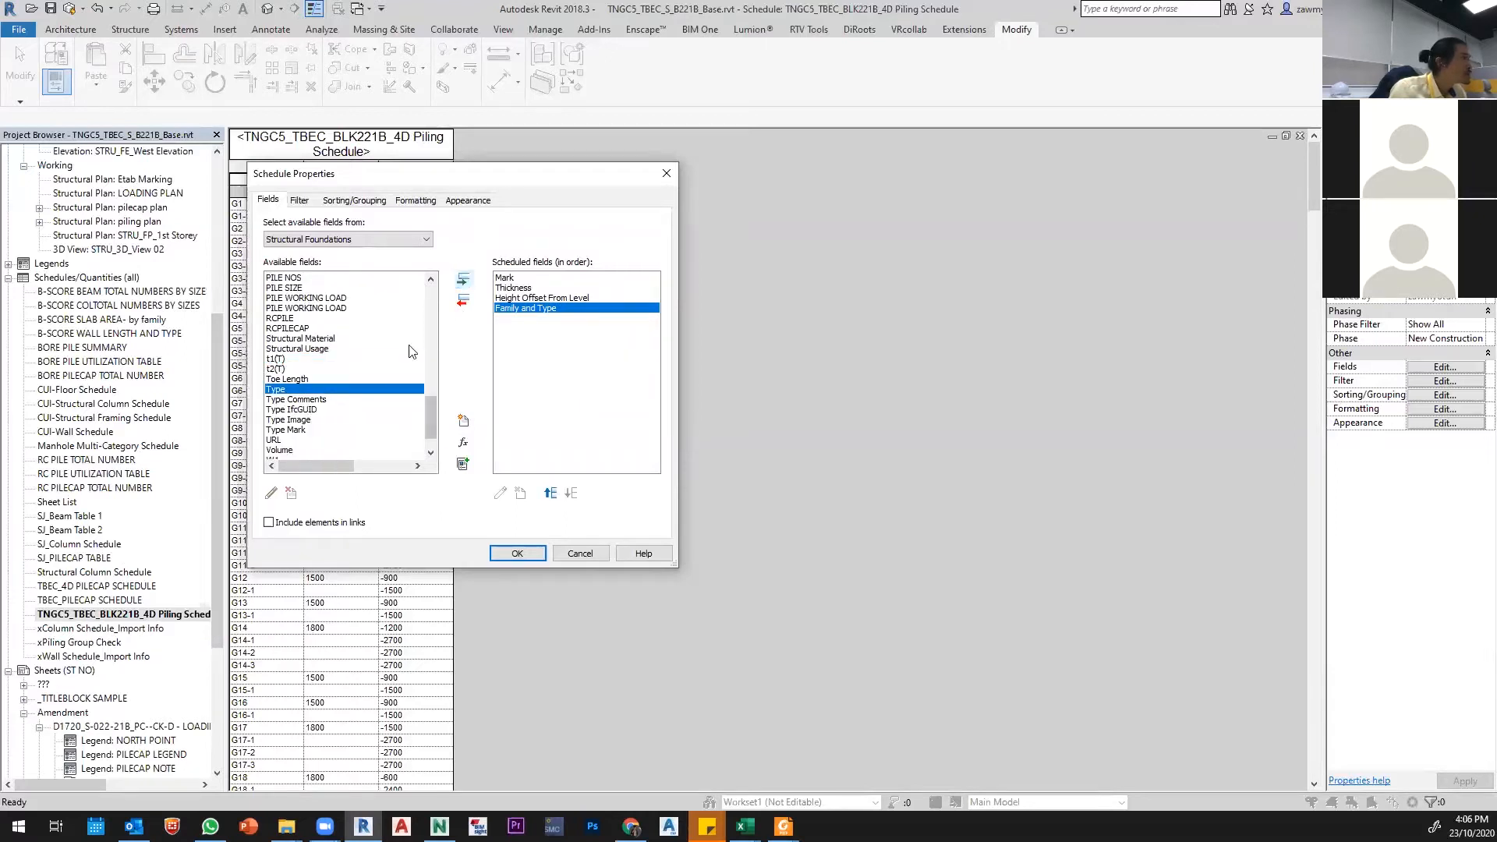
pyautogui.click(463, 281)
pyautogui.click(302, 340)
pyautogui.scroll(-1, 301, 366)
pyautogui.scroll(15, 308, 392)
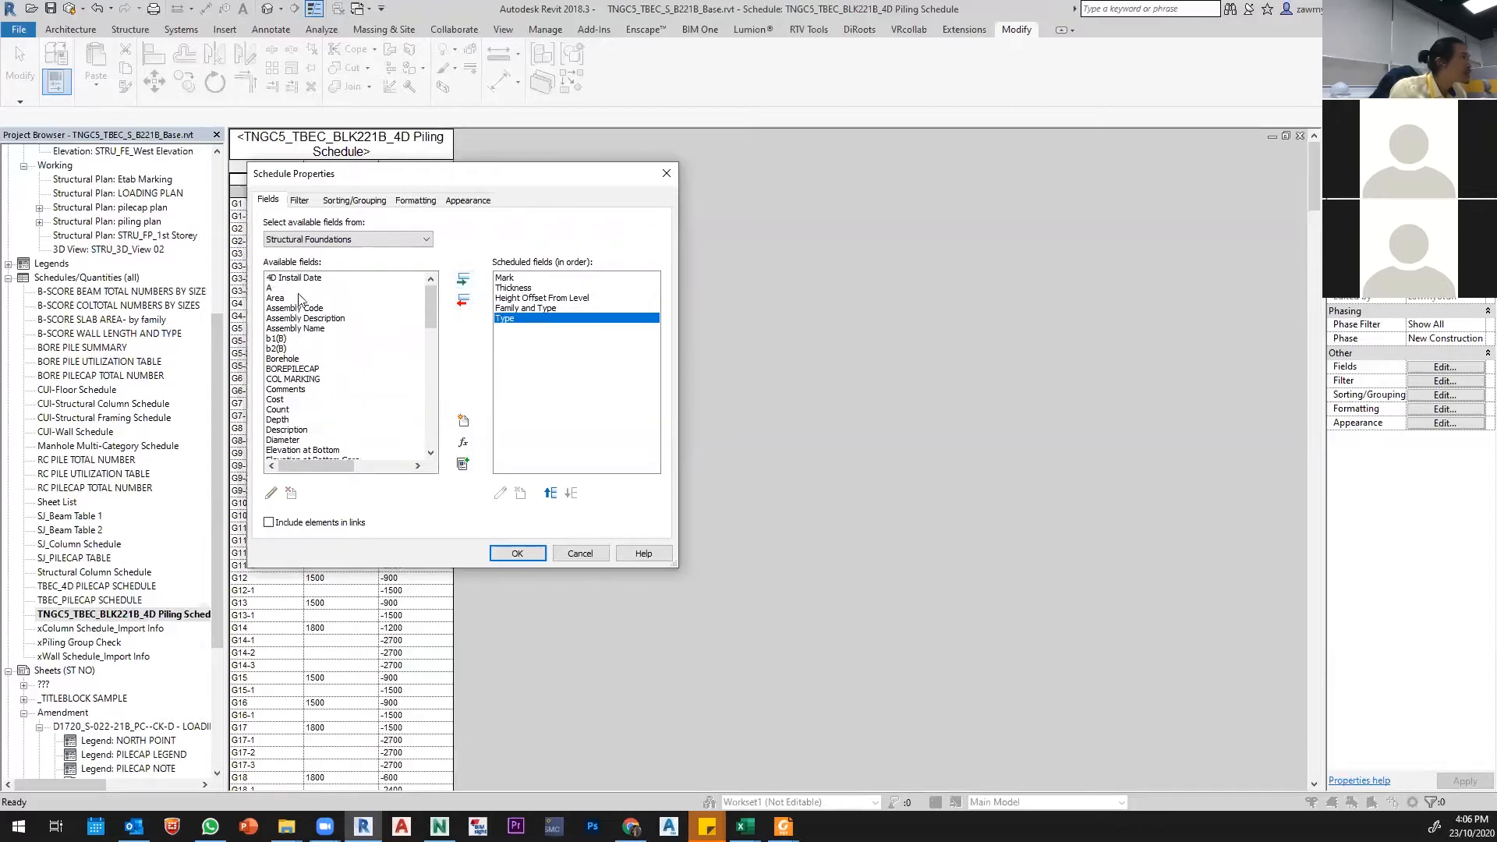
pyautogui.click(290, 278)
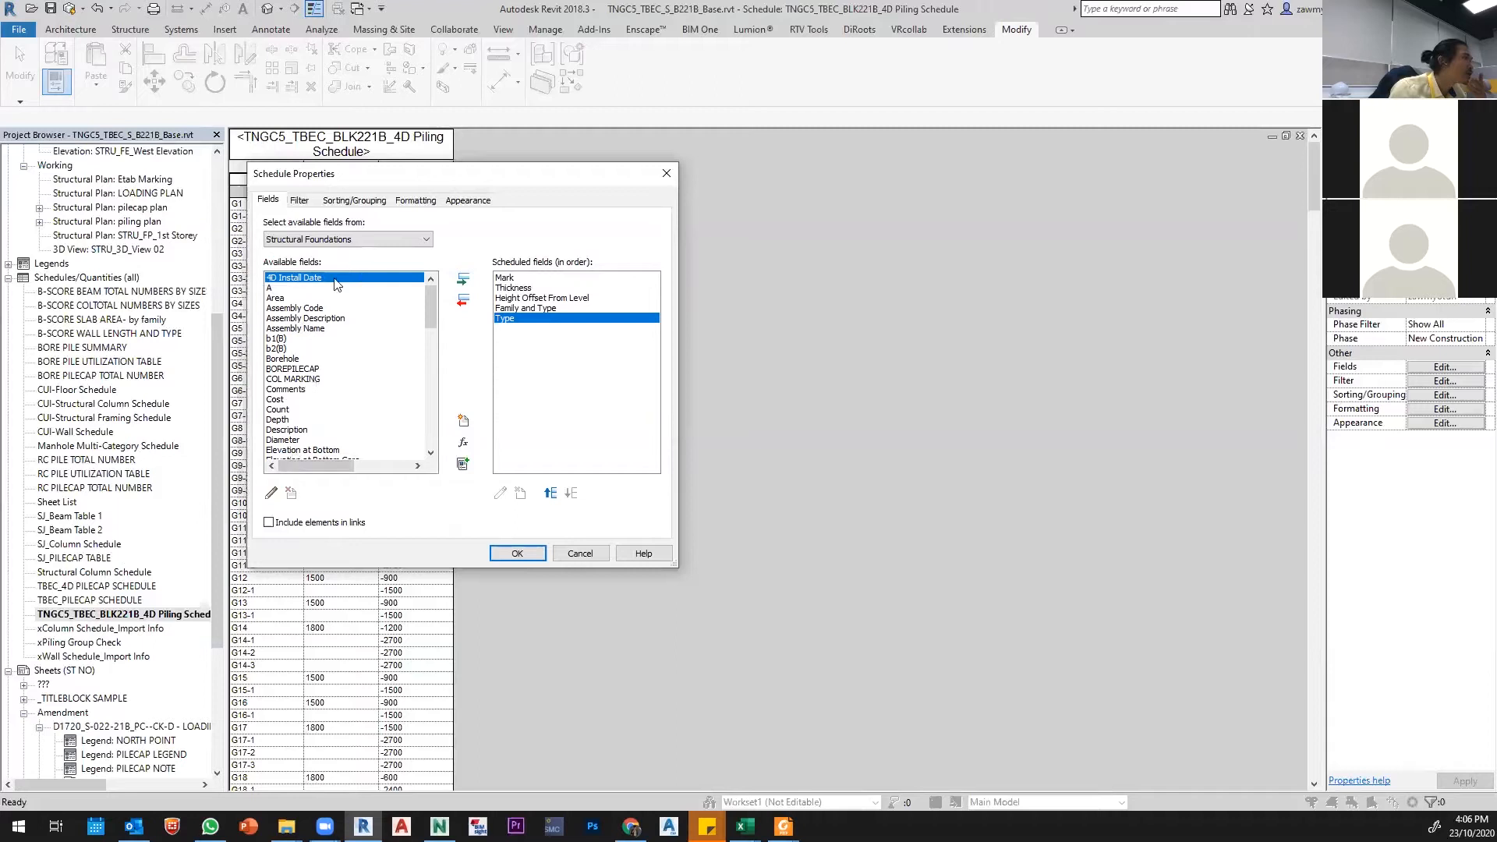
pyautogui.click(530, 551)
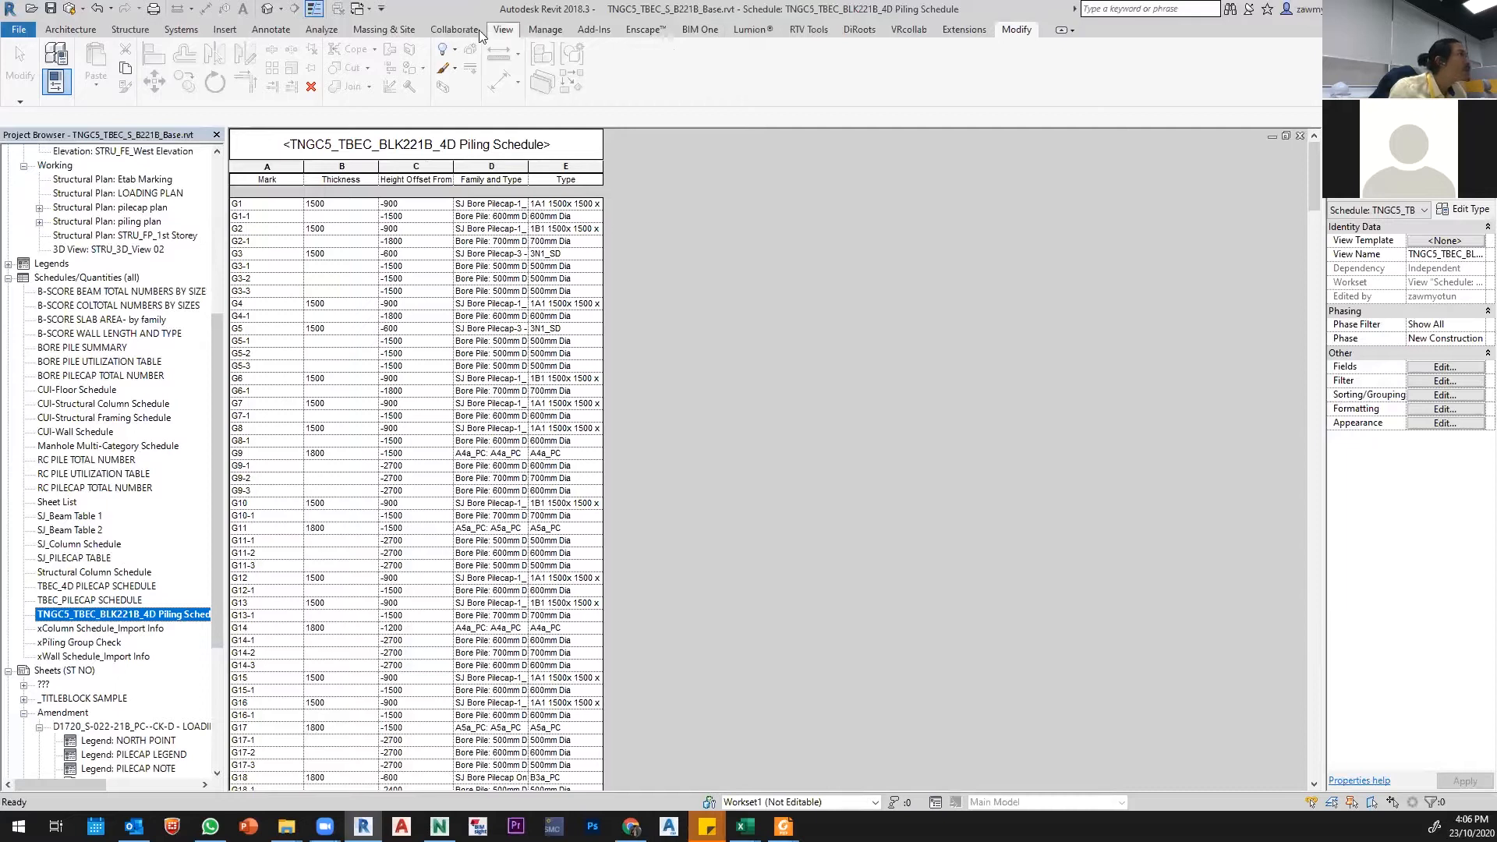
# Step: Remove the existing 4D Install Date parameter from the project parameters
pyautogui.click(546, 33)
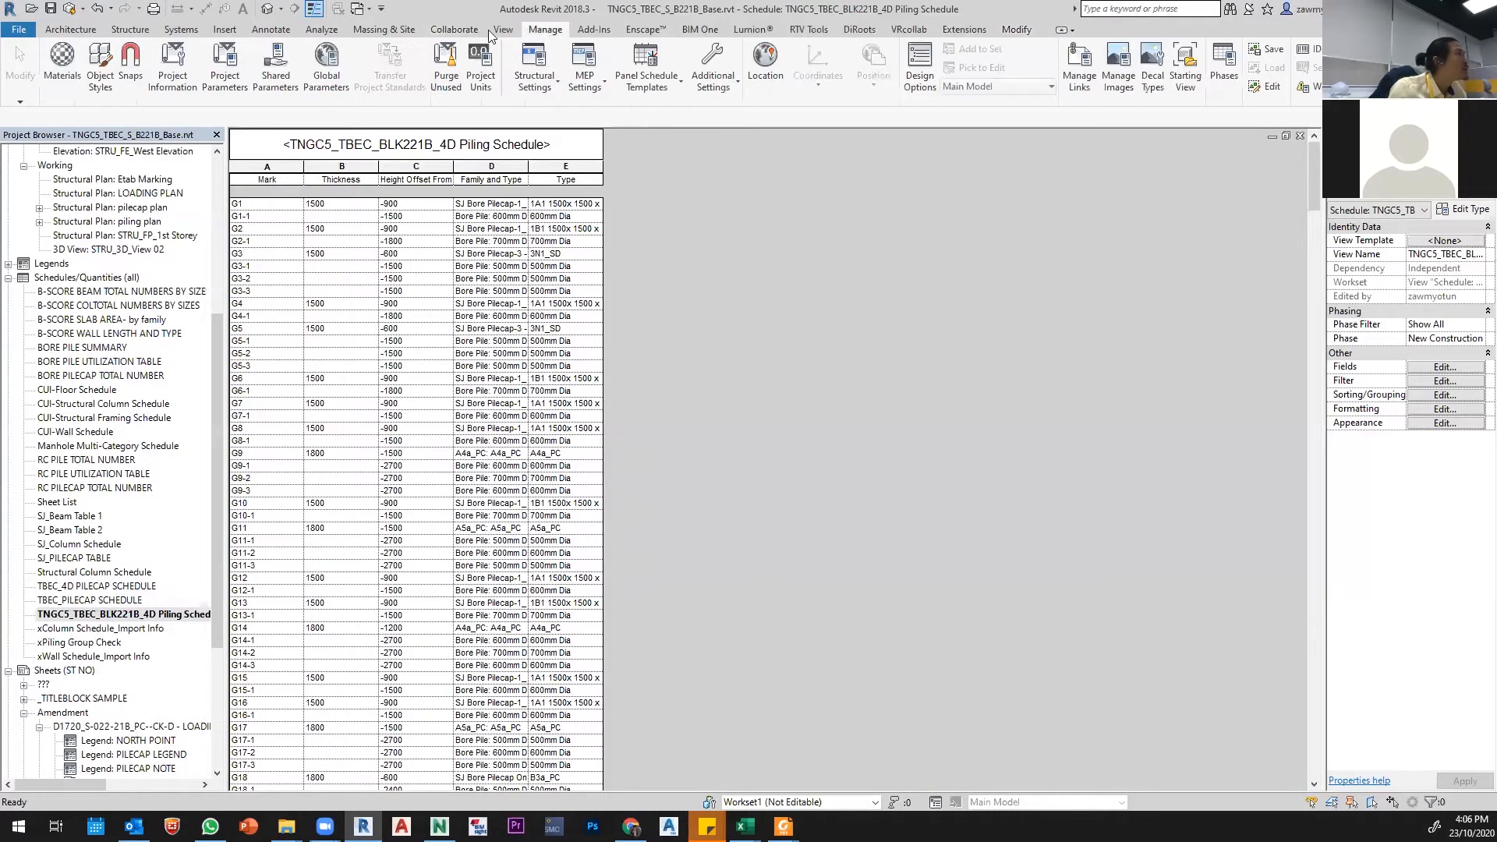
pyautogui.click(174, 70)
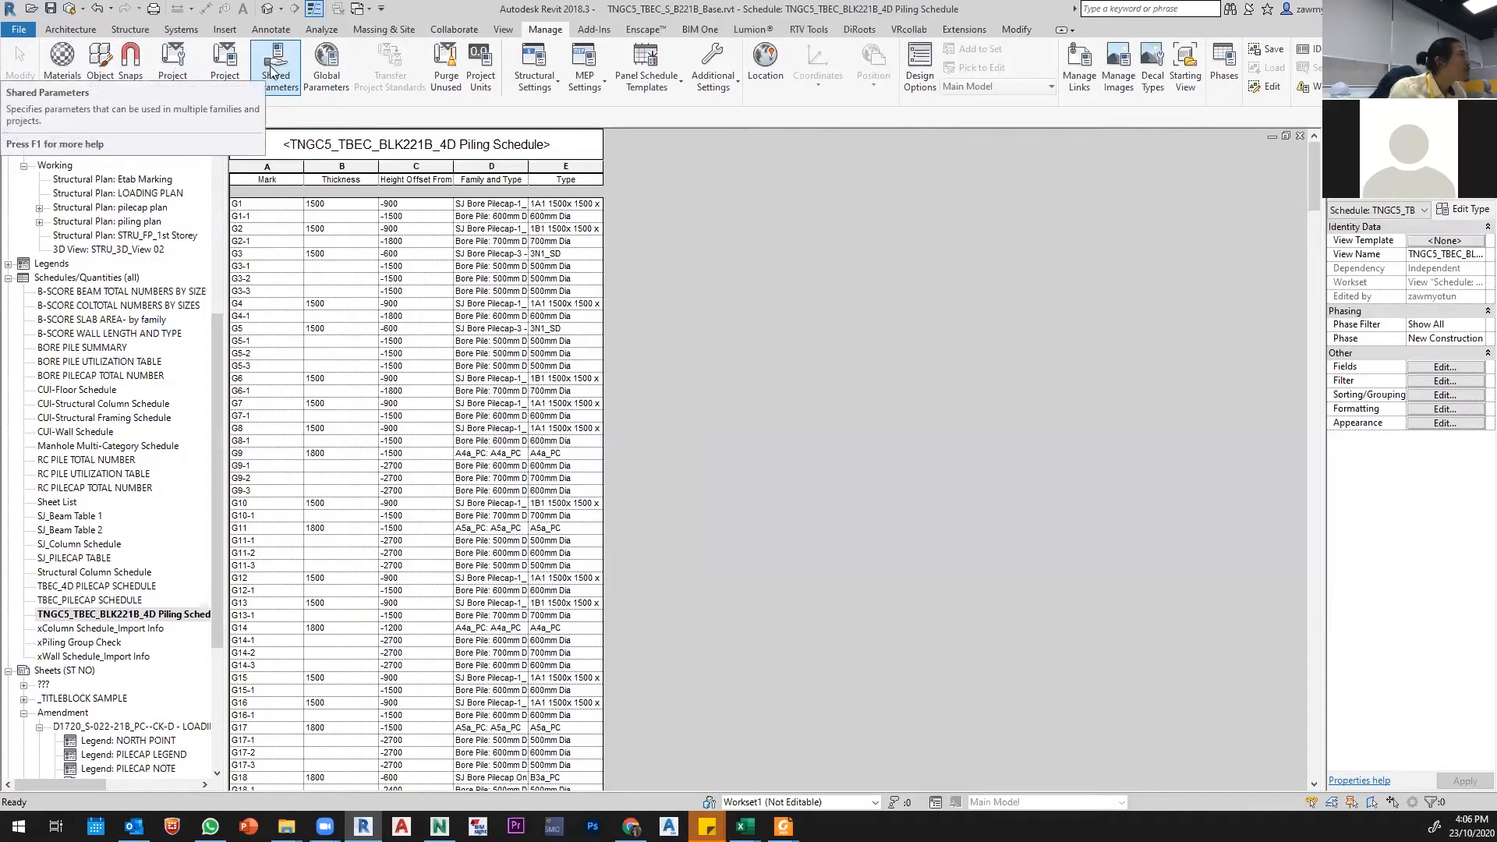
pyautogui.click(240, 75)
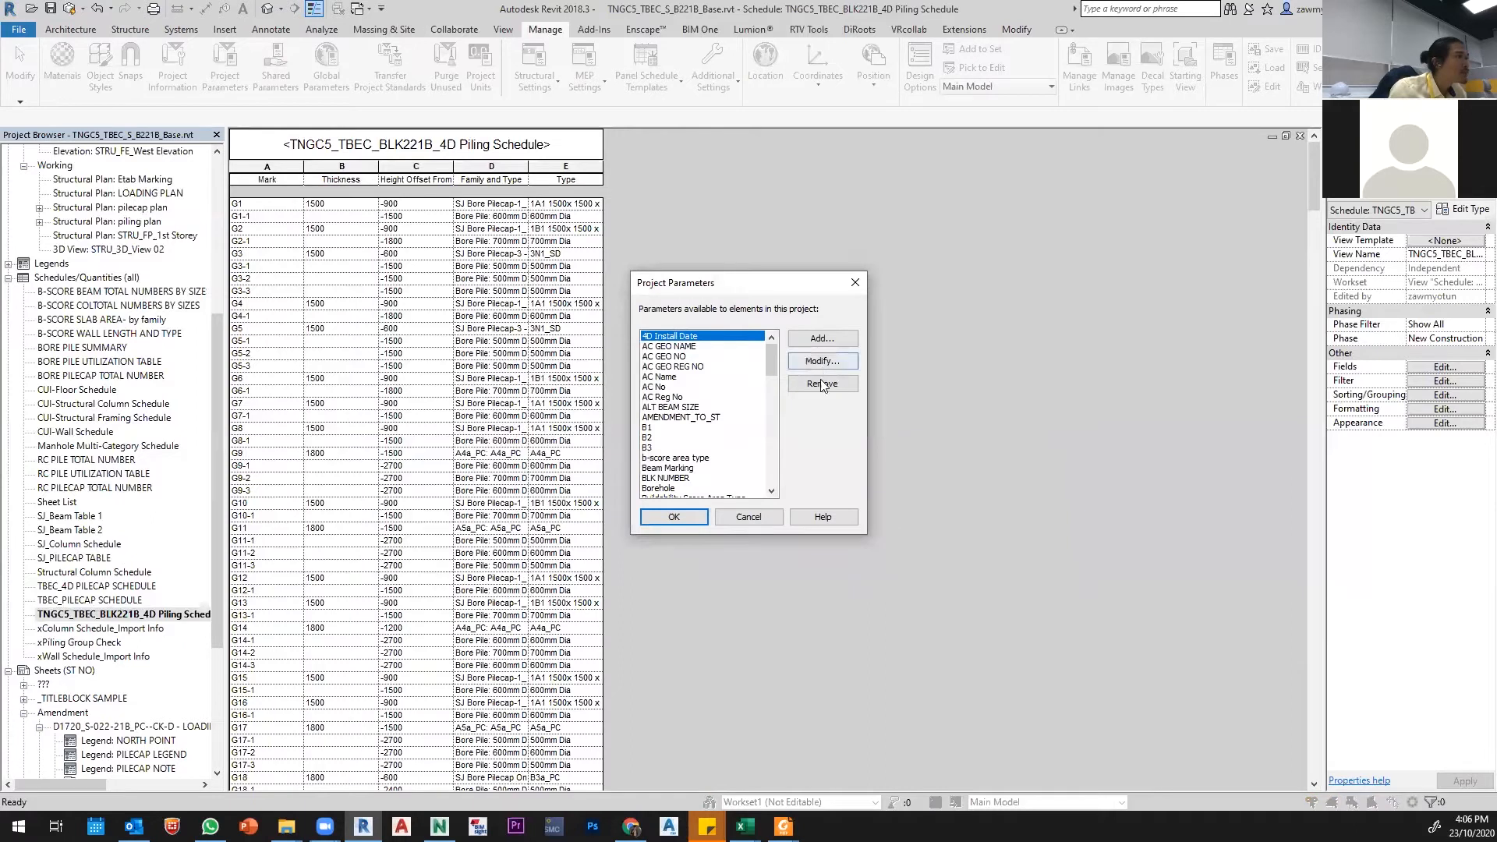
pyautogui.click(824, 386)
pyautogui.click(786, 438)
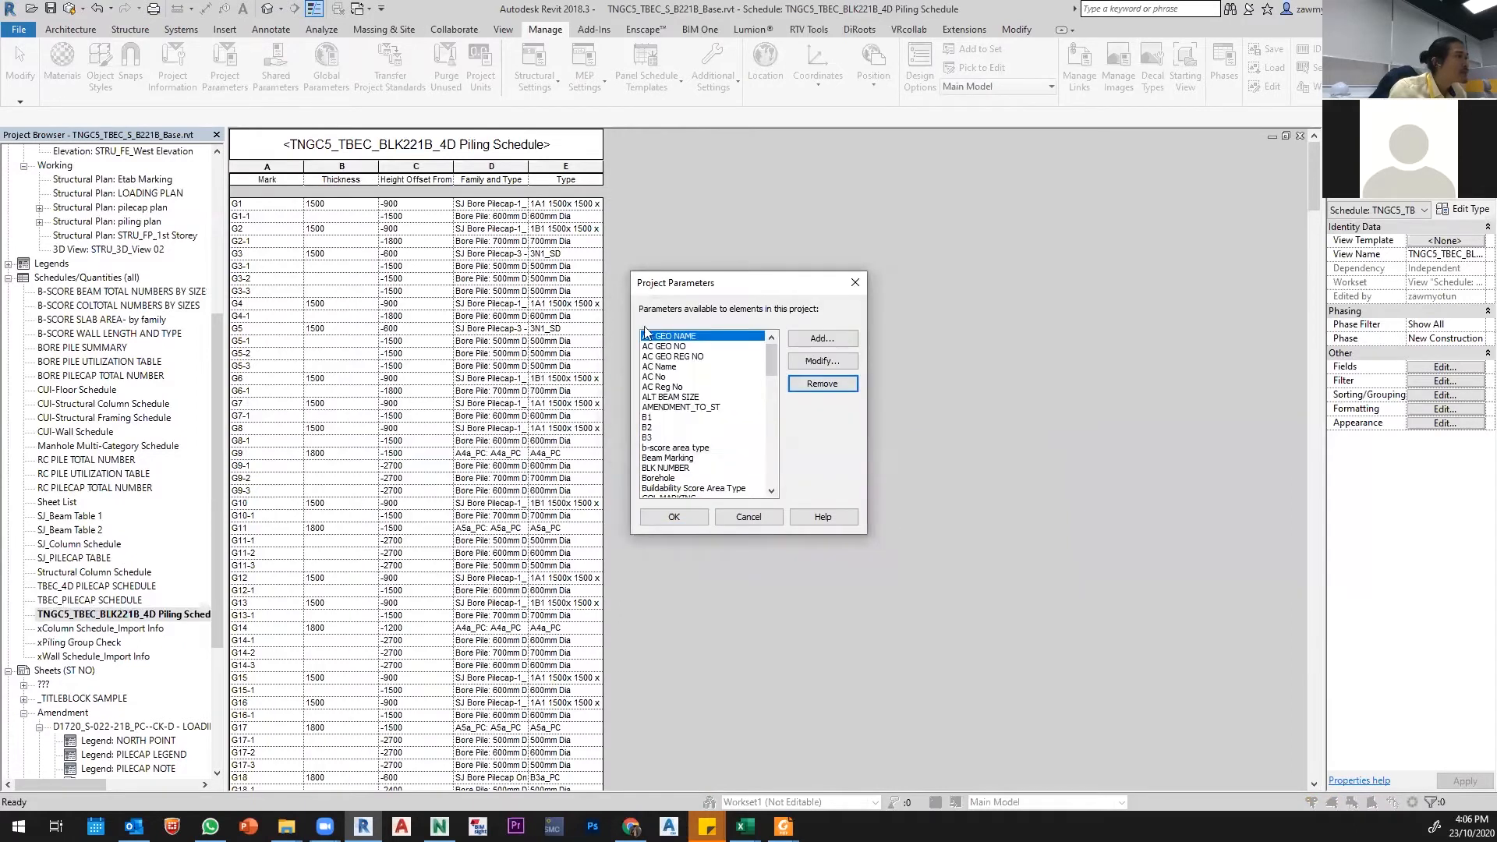
# Step: Add a project parameter from the shared parameter 4D_Install Date in the 4D Parameter group, grouped under Data
pyautogui.click(810, 339)
pyautogui.click(649, 269)
pyautogui.click(844, 316)
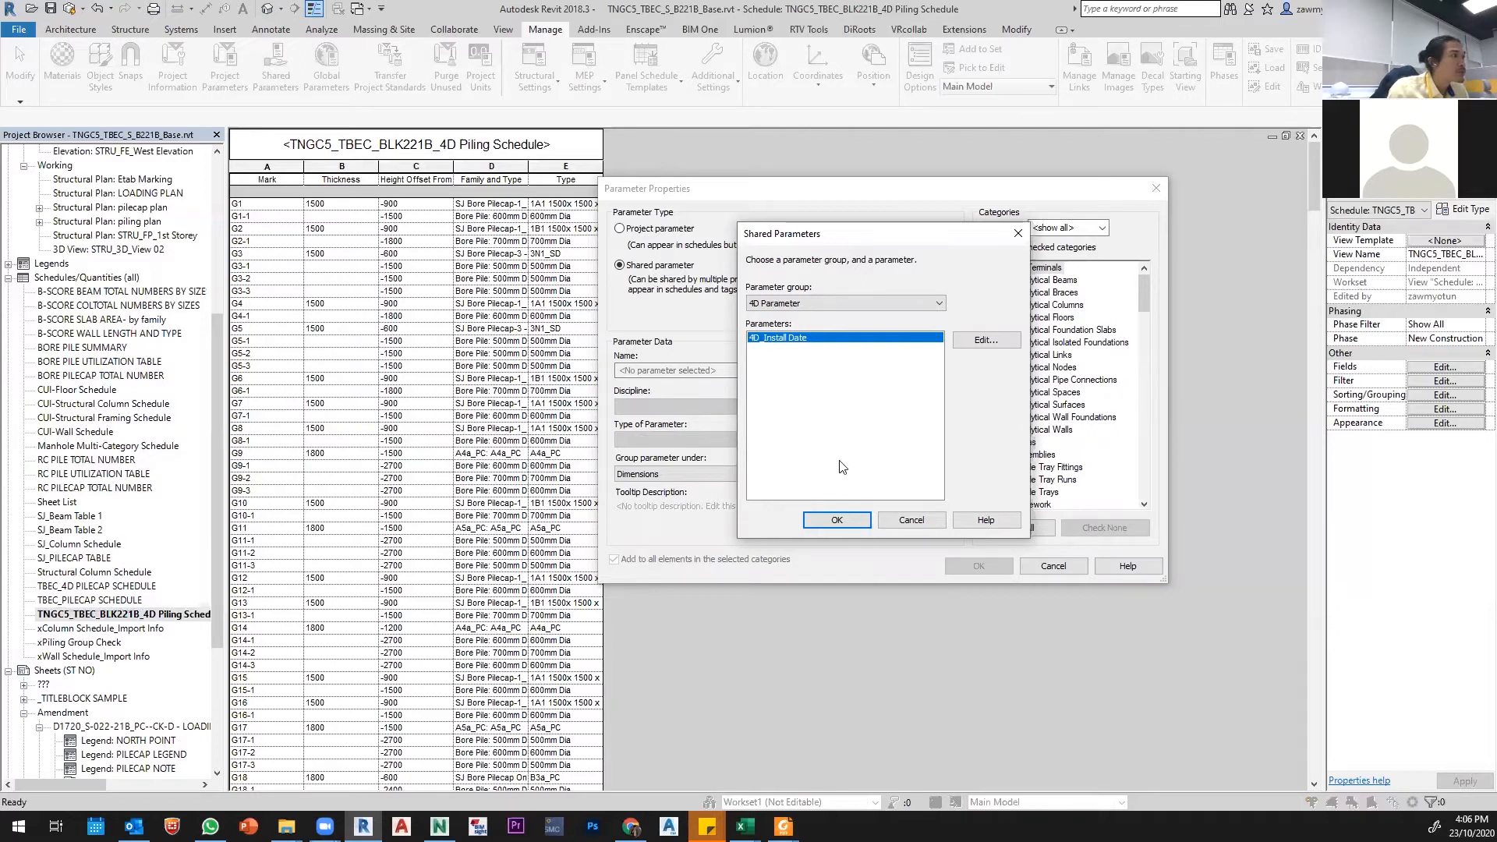
pyautogui.click(836, 519)
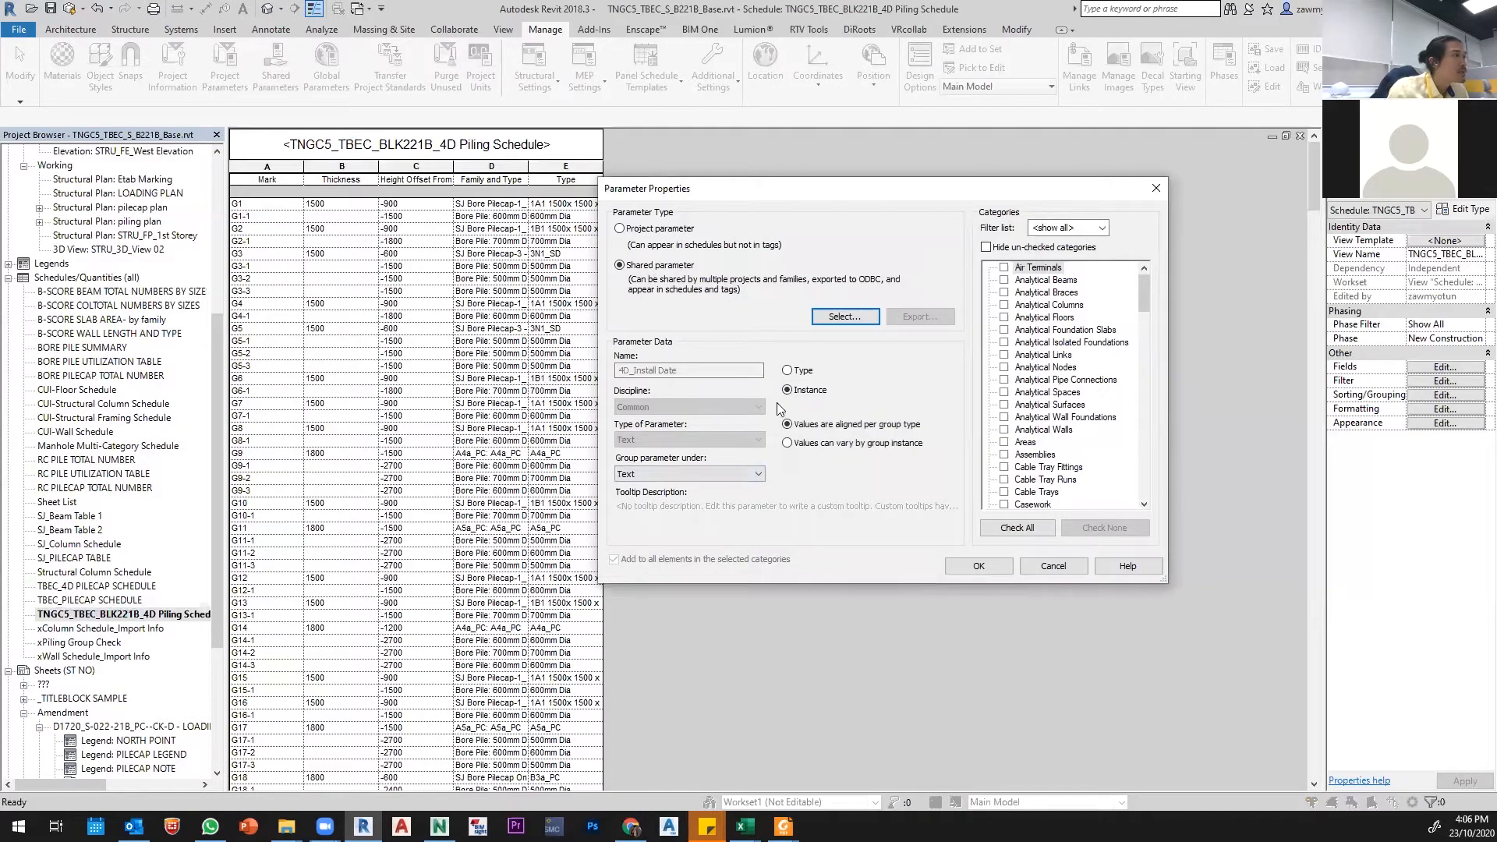
pyautogui.click(671, 474)
pyautogui.scroll(5, 665, 499)
pyautogui.click(665, 497)
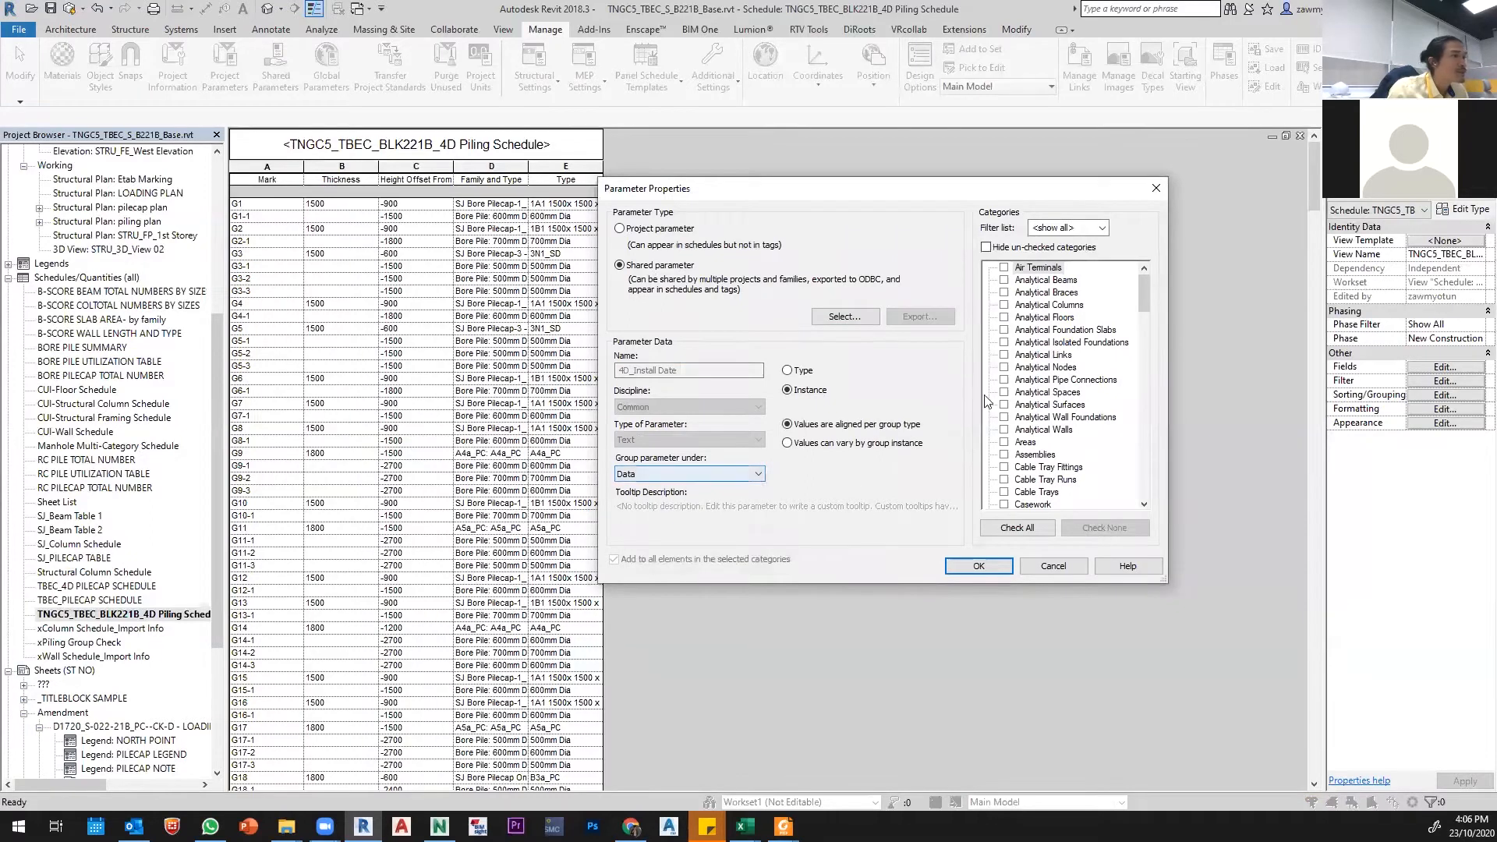
# Step: Assign the 4D_Install Date parameter to the Structural Foundations category and confirm the project parameters without entering a value
pyautogui.click(1017, 381)
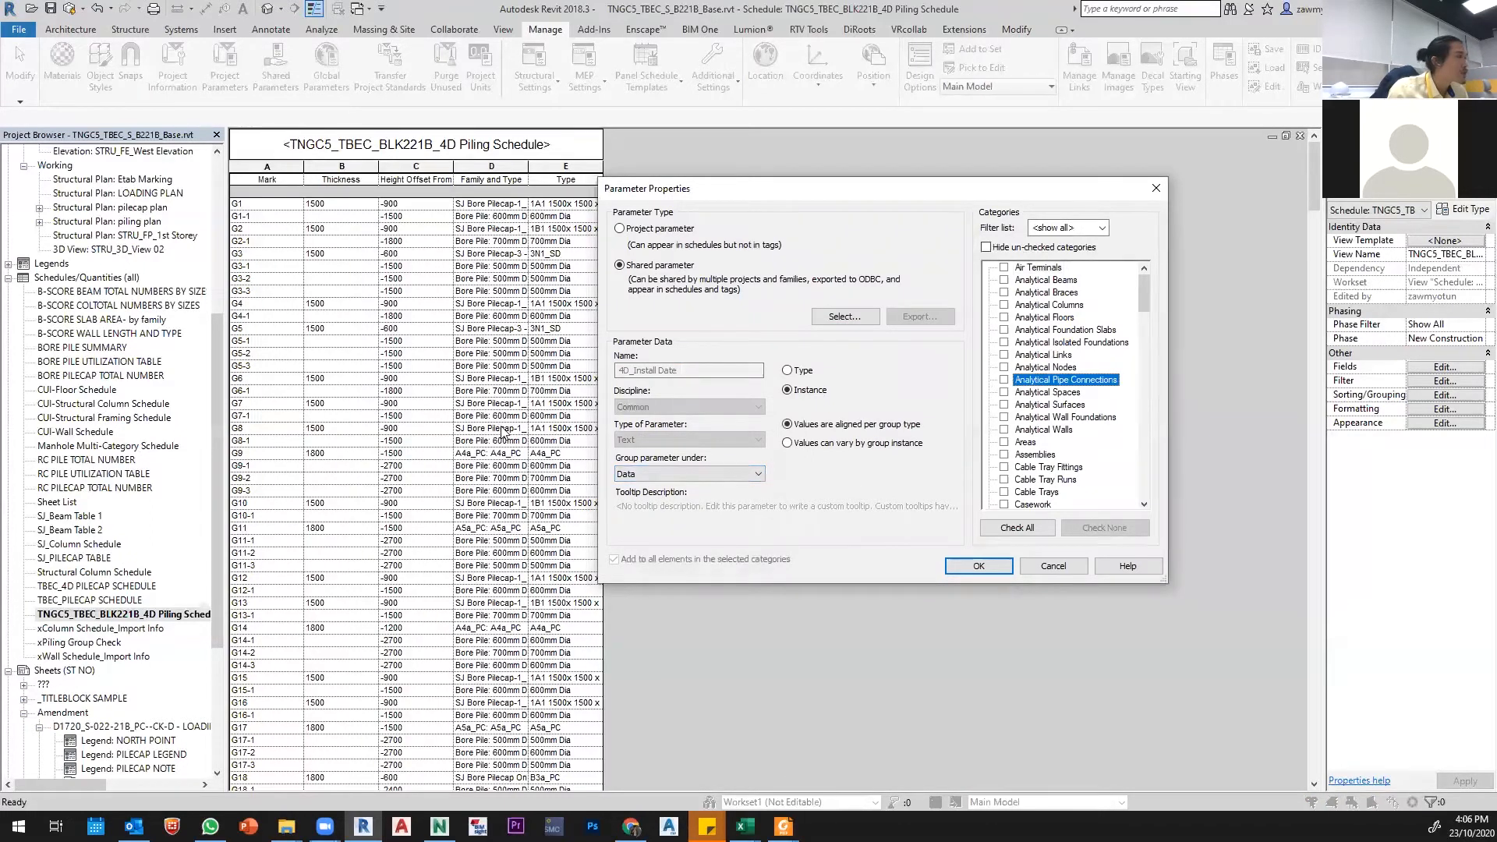
pyautogui.press('s')
pyautogui.scroll(-3, 1068, 464)
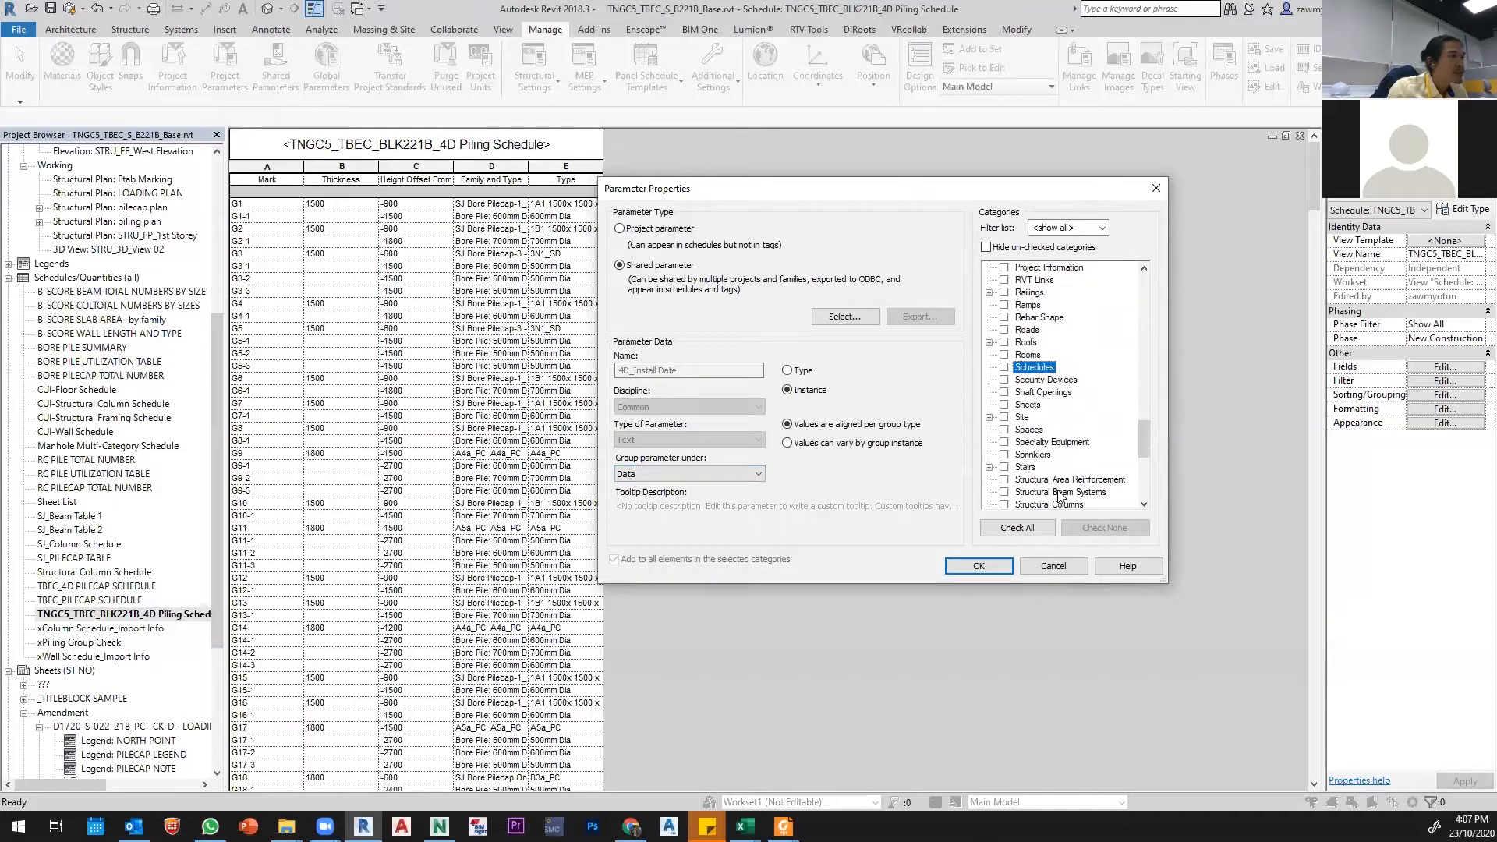
pyautogui.scroll(-3, 1017, 479)
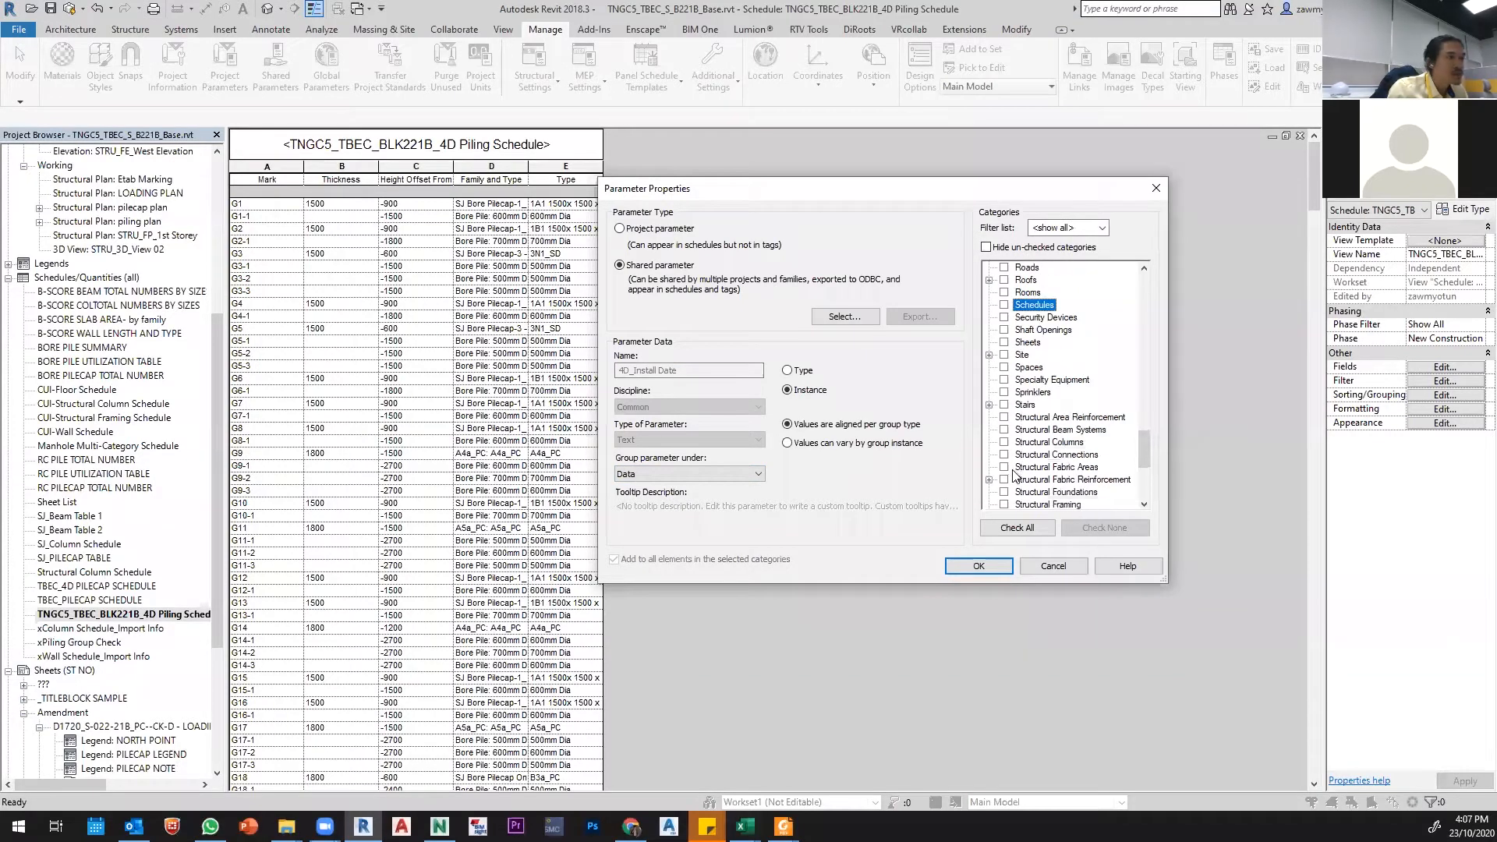
pyautogui.click(1004, 468)
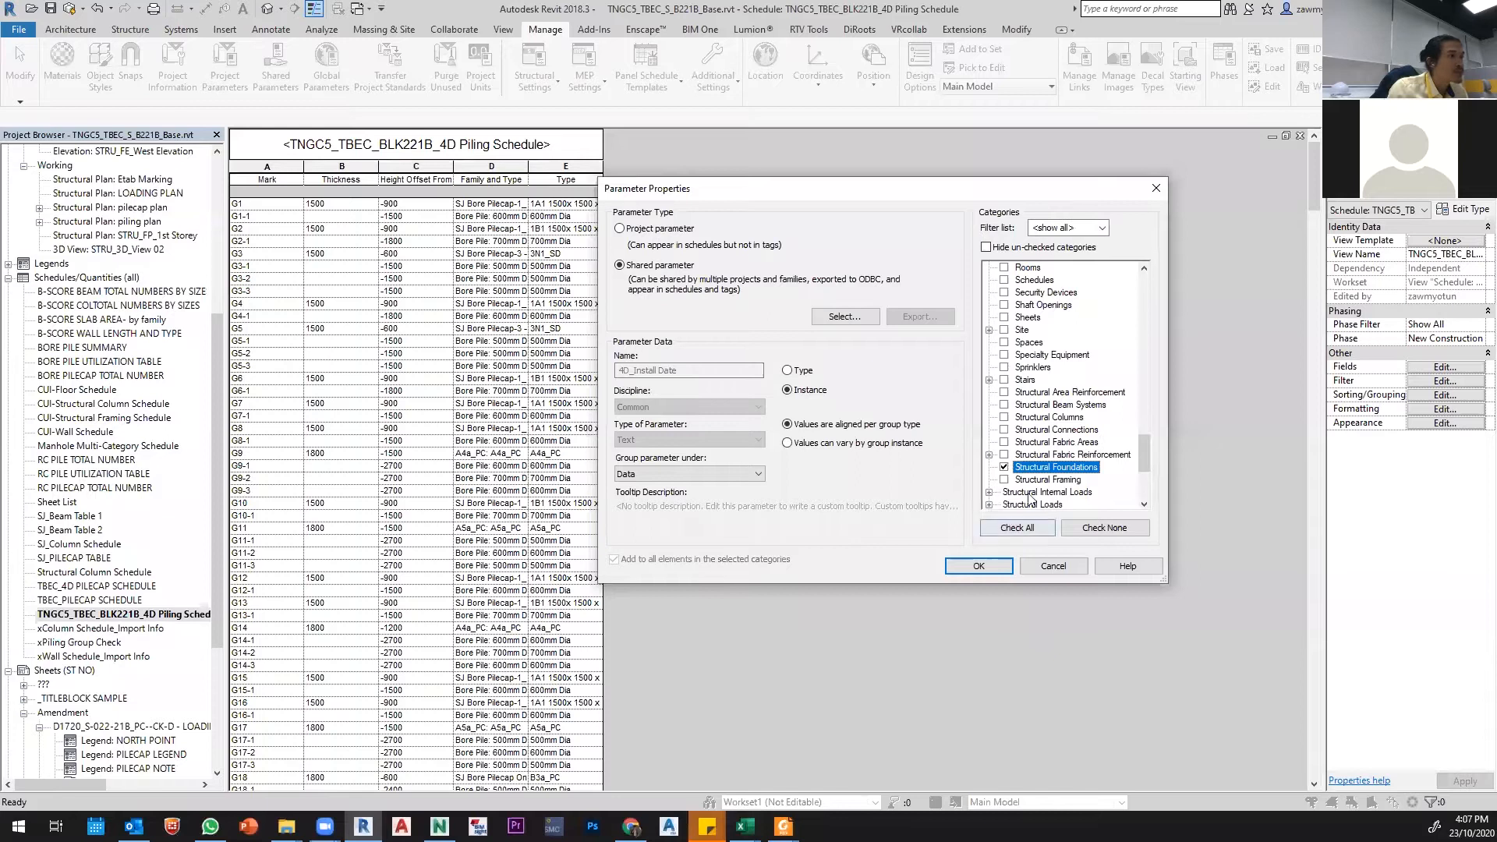
pyautogui.click(979, 566)
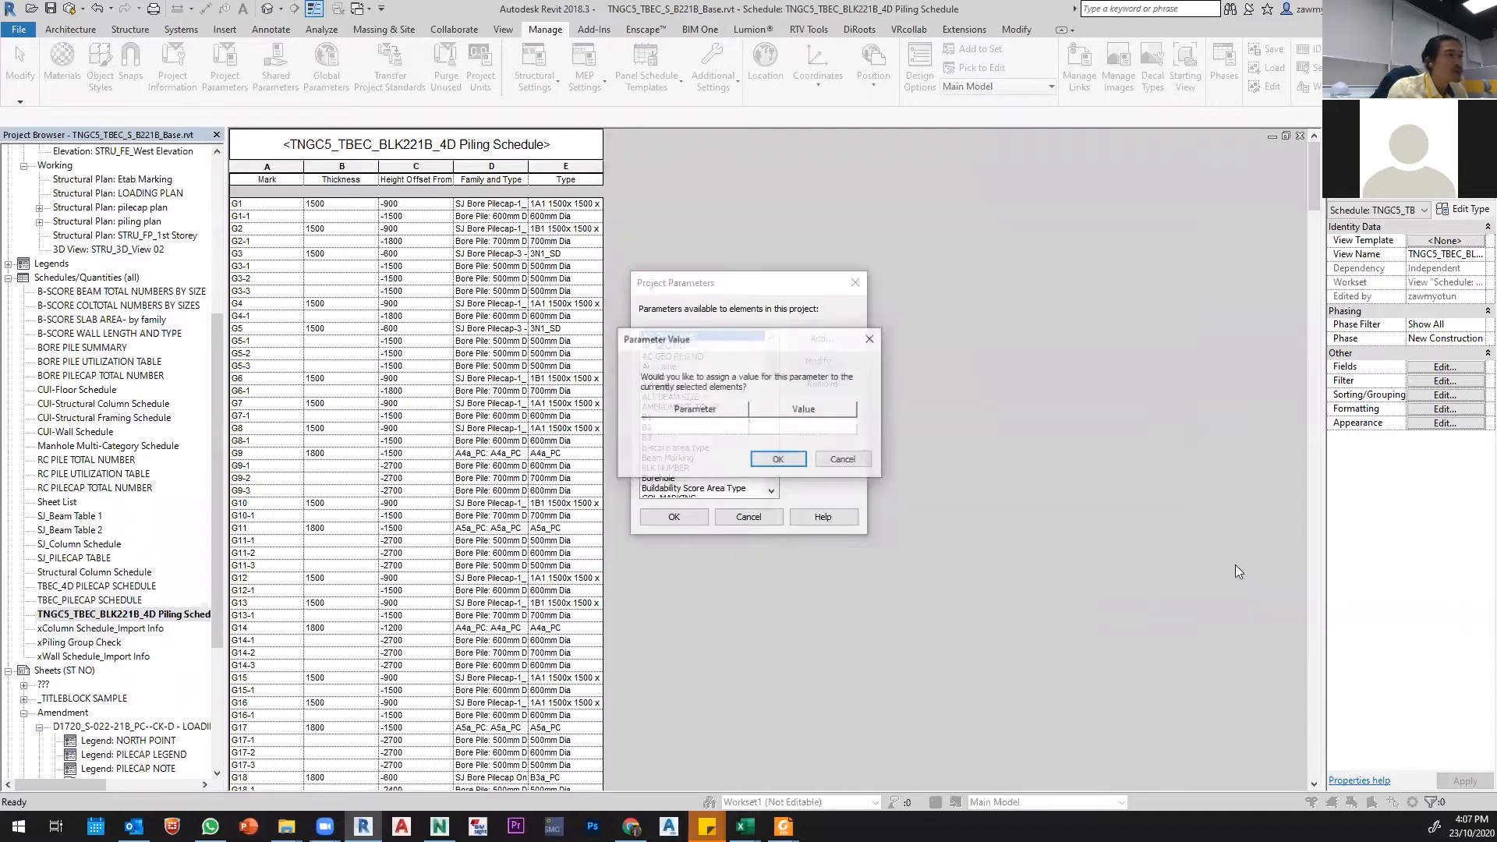
pyautogui.click(792, 463)
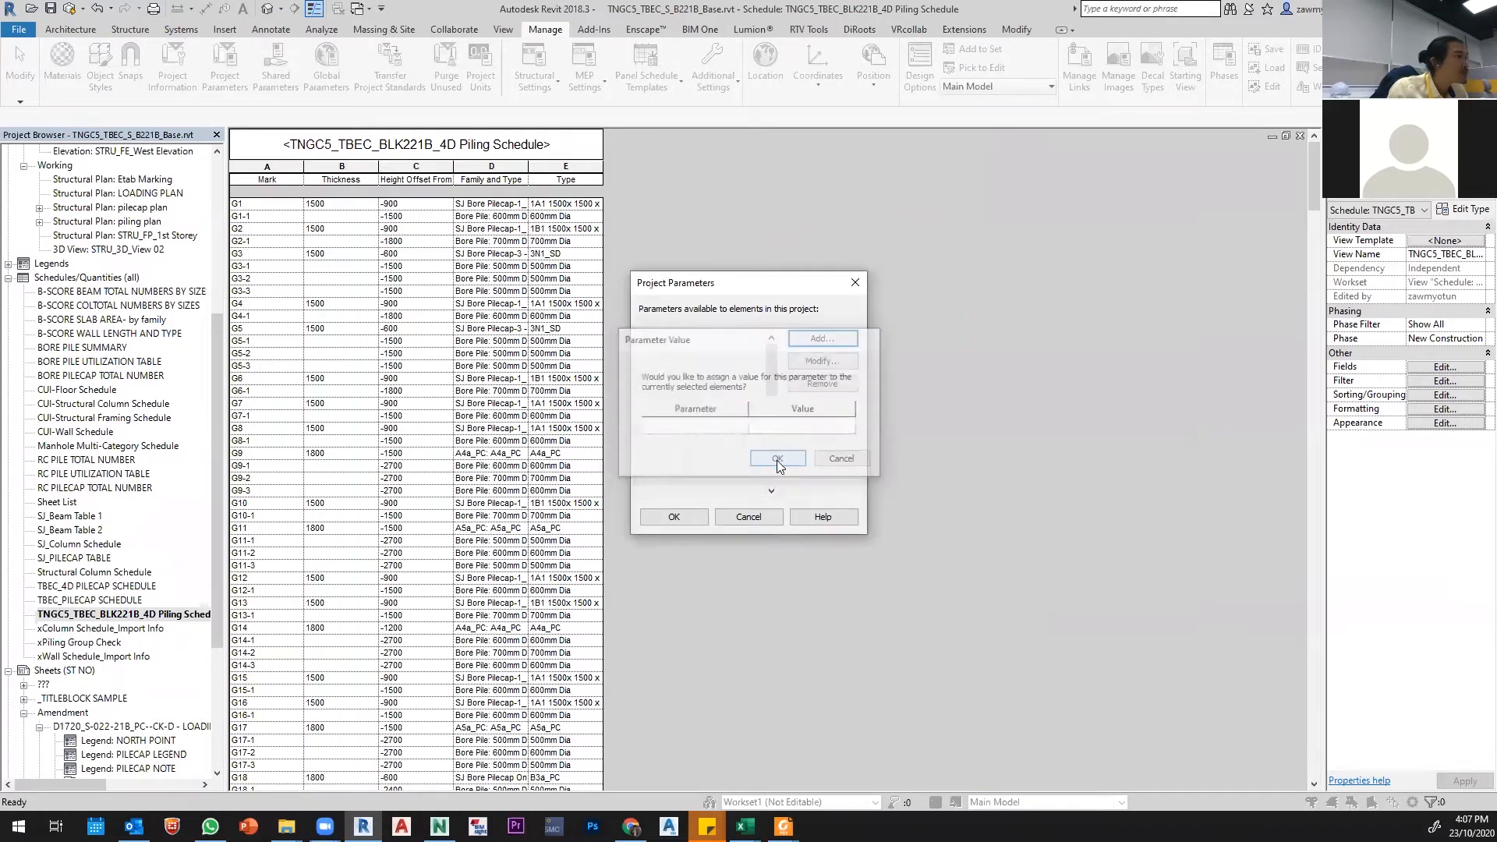
pyautogui.click(675, 518)
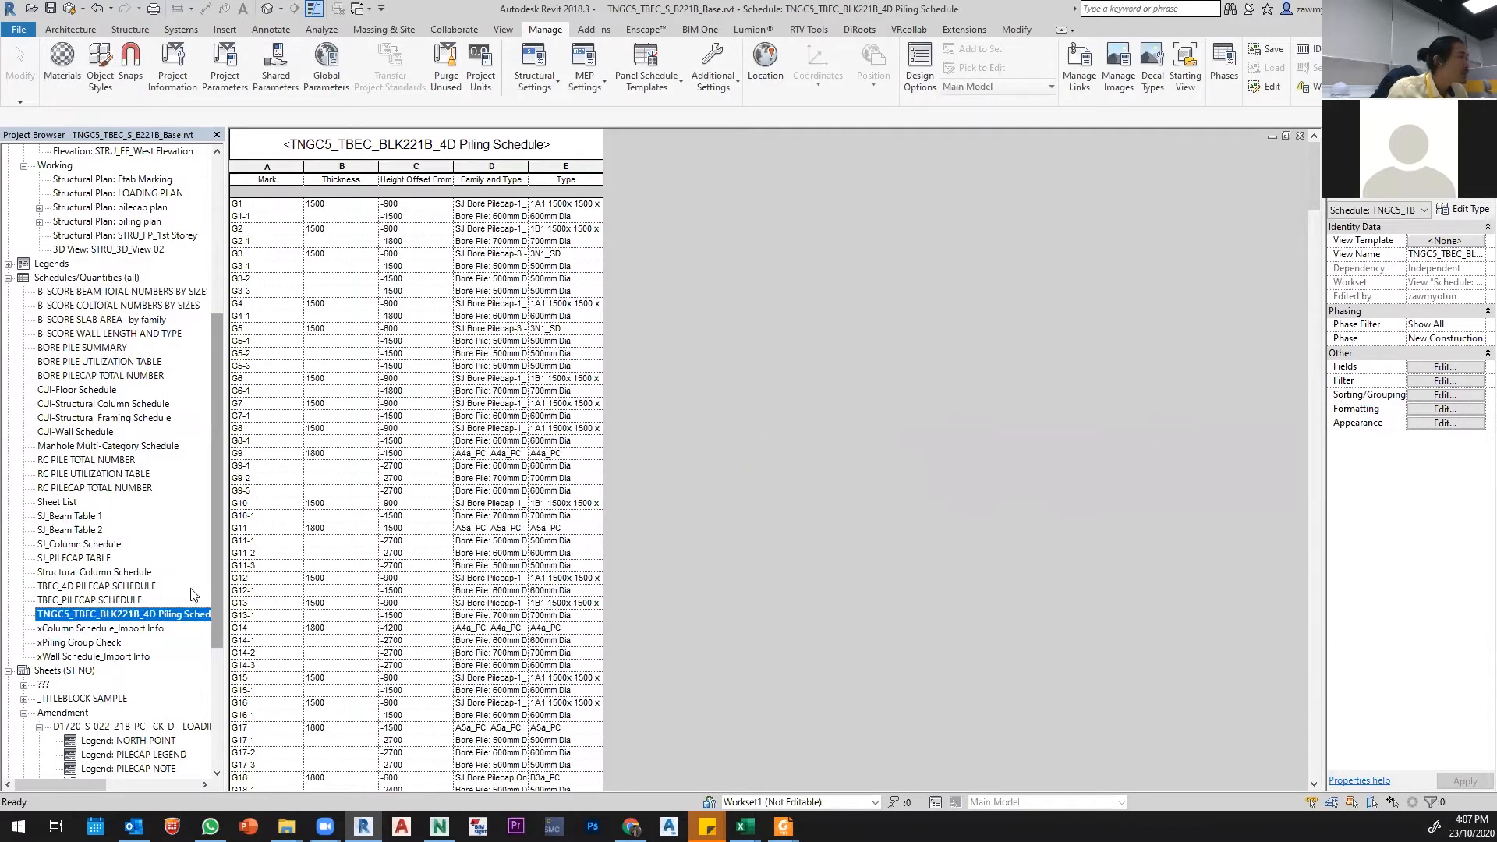
# Step: Add the 4D_Install Date field to the end of the piling schedule and widen the Family and Type and Type columns
pyautogui.rightClick(177, 607)
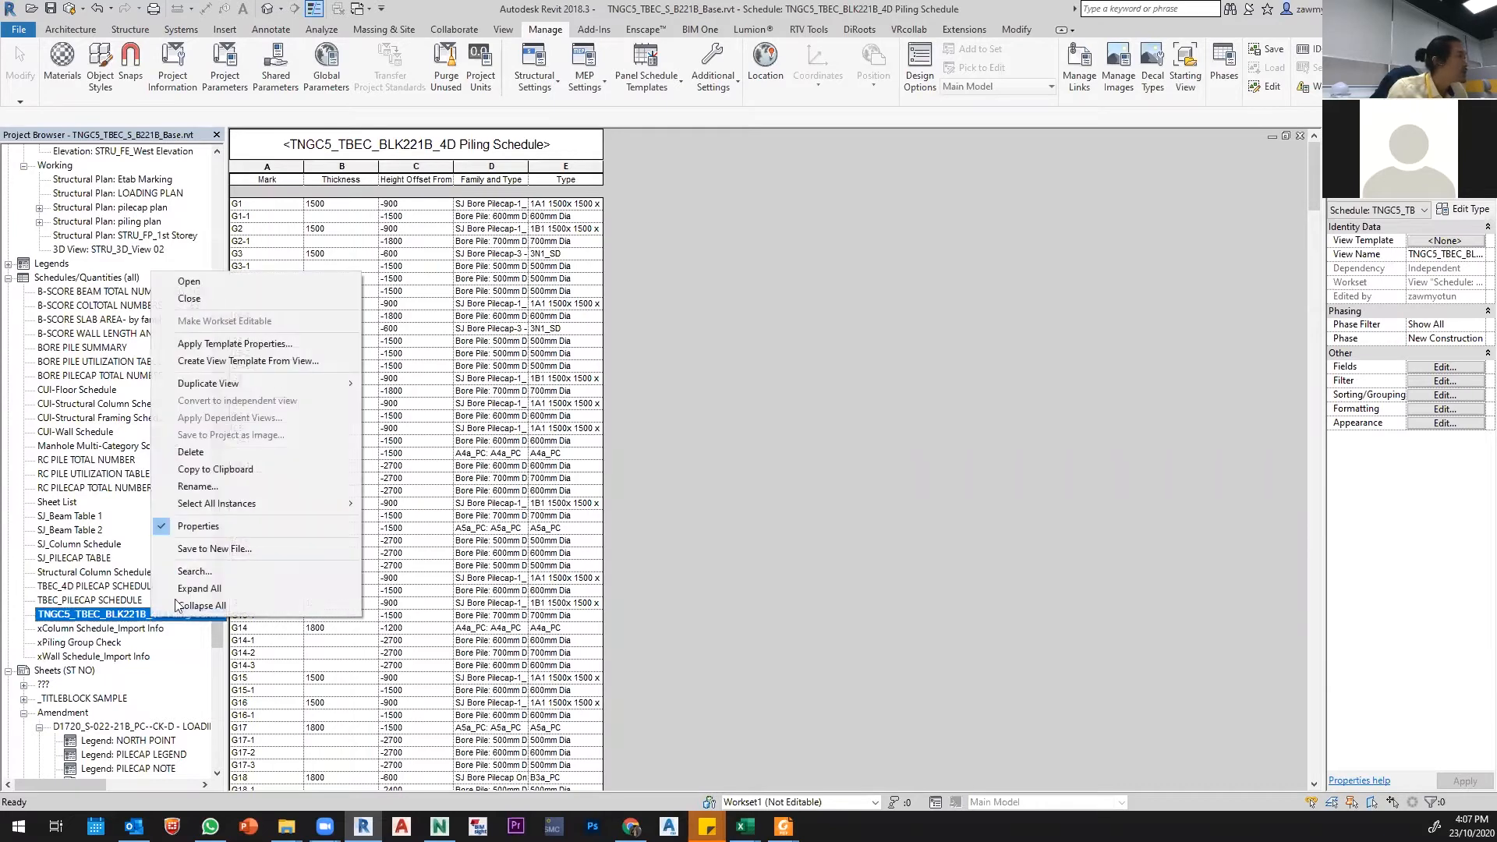
pyautogui.click(932, 397)
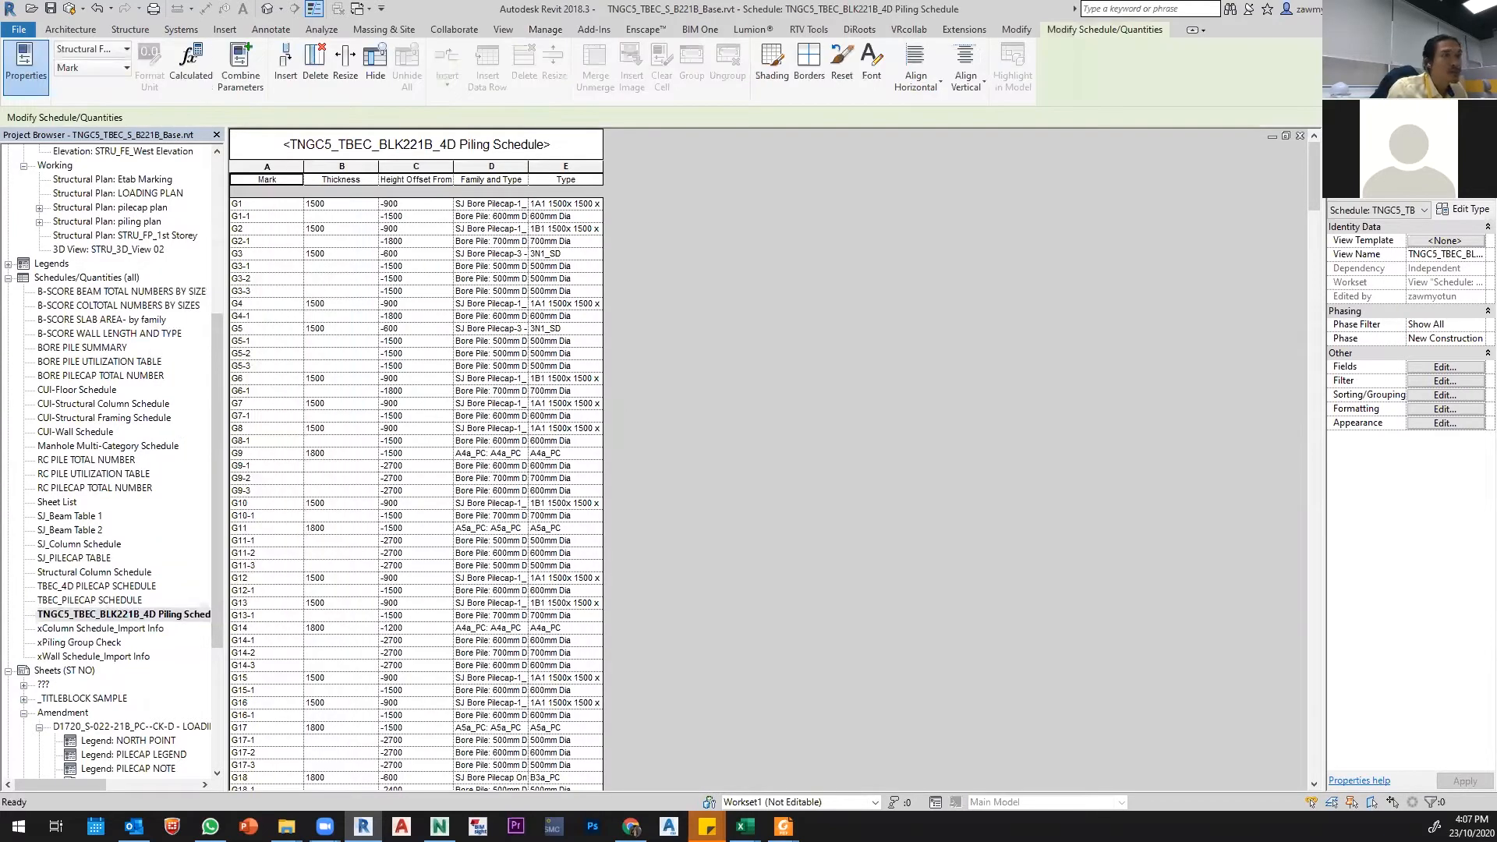
pyautogui.click(1445, 367)
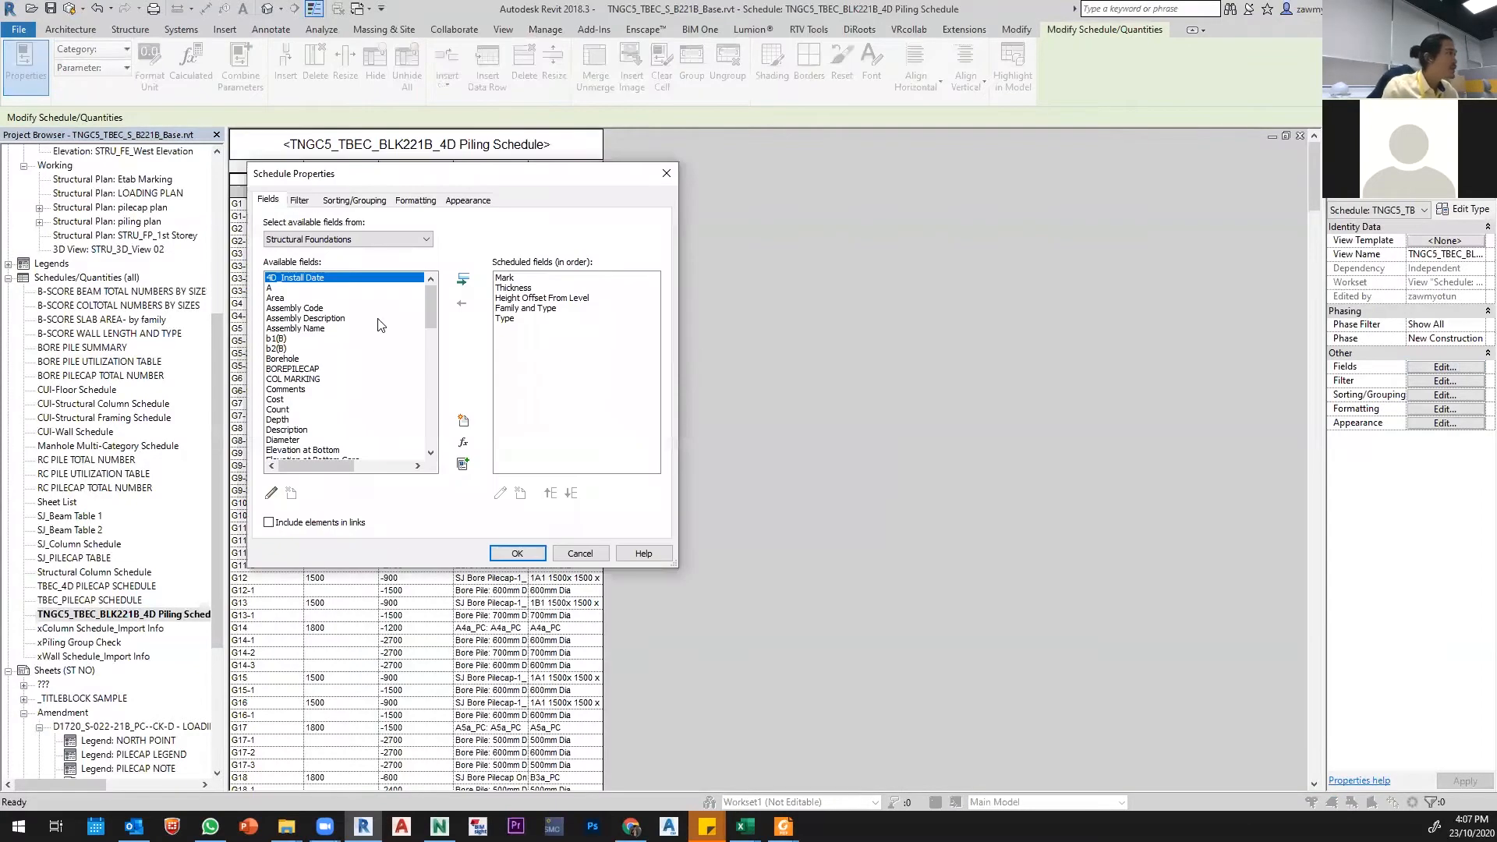
pyautogui.click(463, 279)
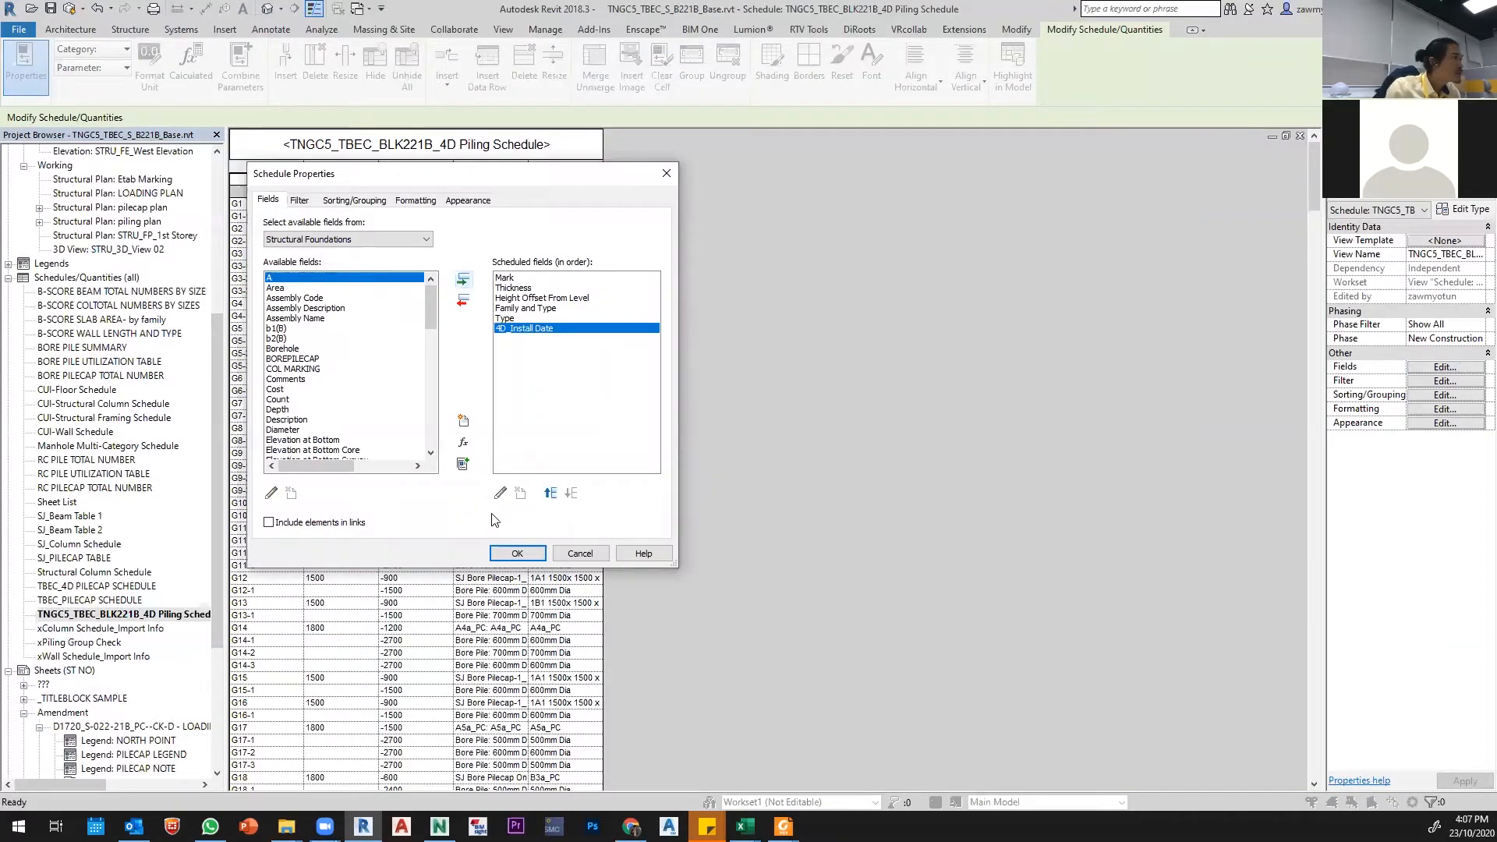
pyautogui.click(514, 554)
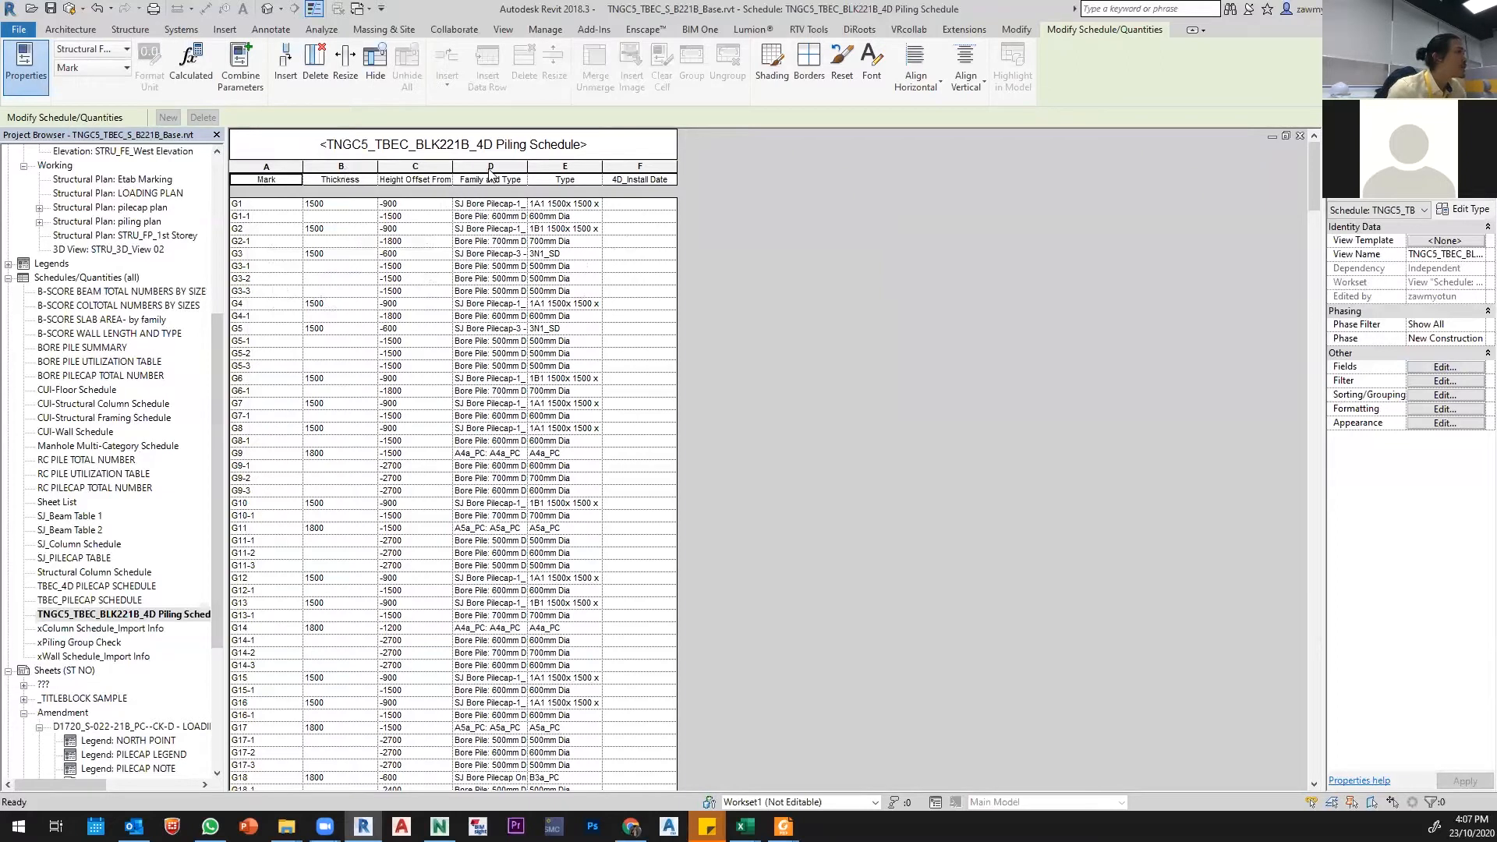
pyautogui.moveTo(529, 164); pyautogui.dragTo(775, 168)
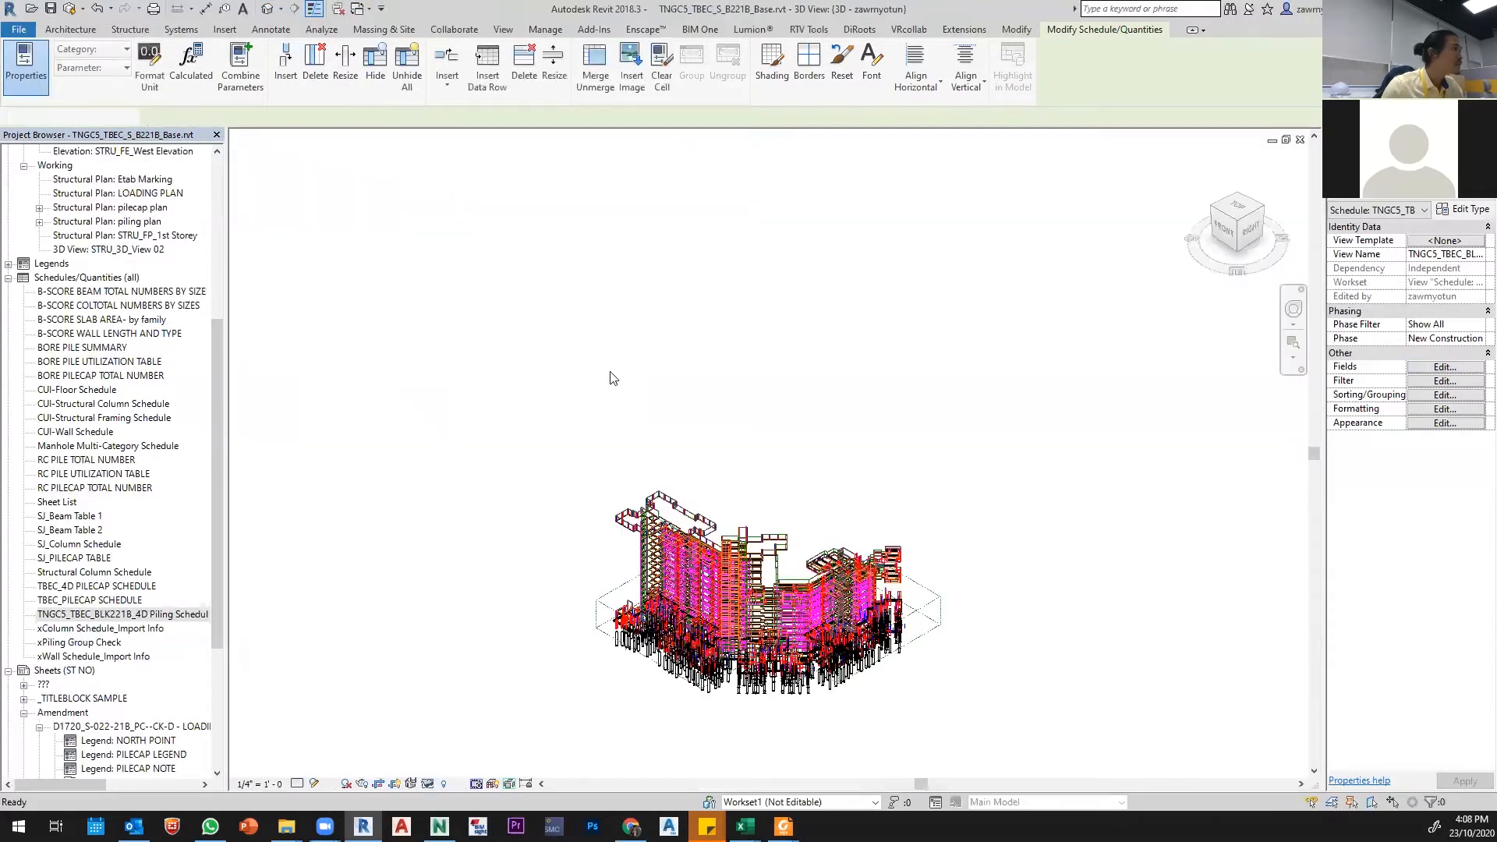
# Step: Set the visual style of the 3D view to Shaded
pyautogui.scroll(3, 657, 710)
pyautogui.click(315, 783)
pyautogui.click(340, 734)
pyautogui.click(315, 783)
pyautogui.click(351, 721)
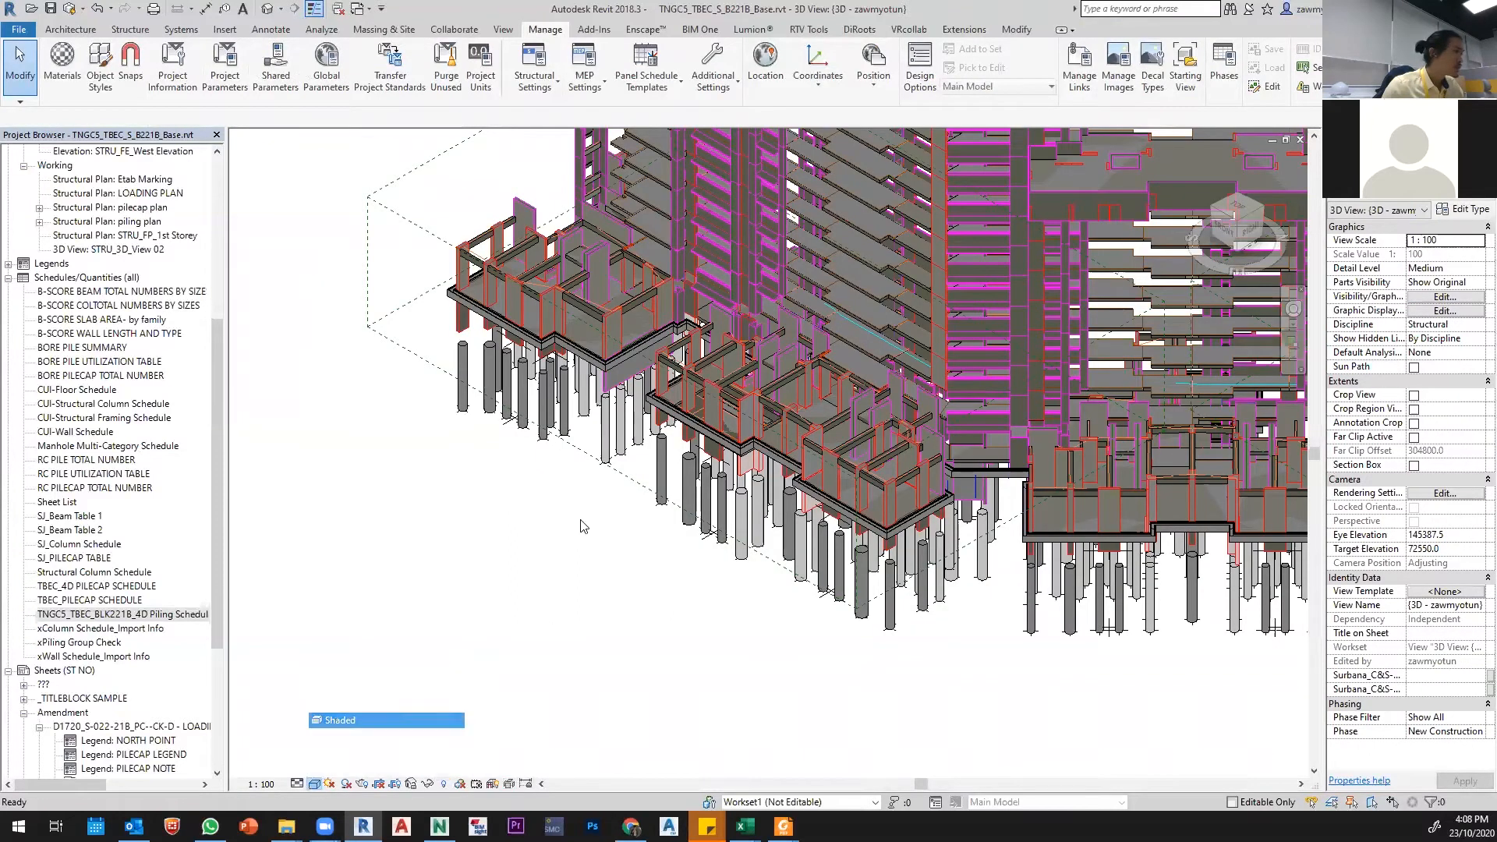
# Step: Temporarily hide the linked building model above the piles in the 3D view
pyautogui.scroll(5, 562, 276)
pyautogui.click(557, 293)
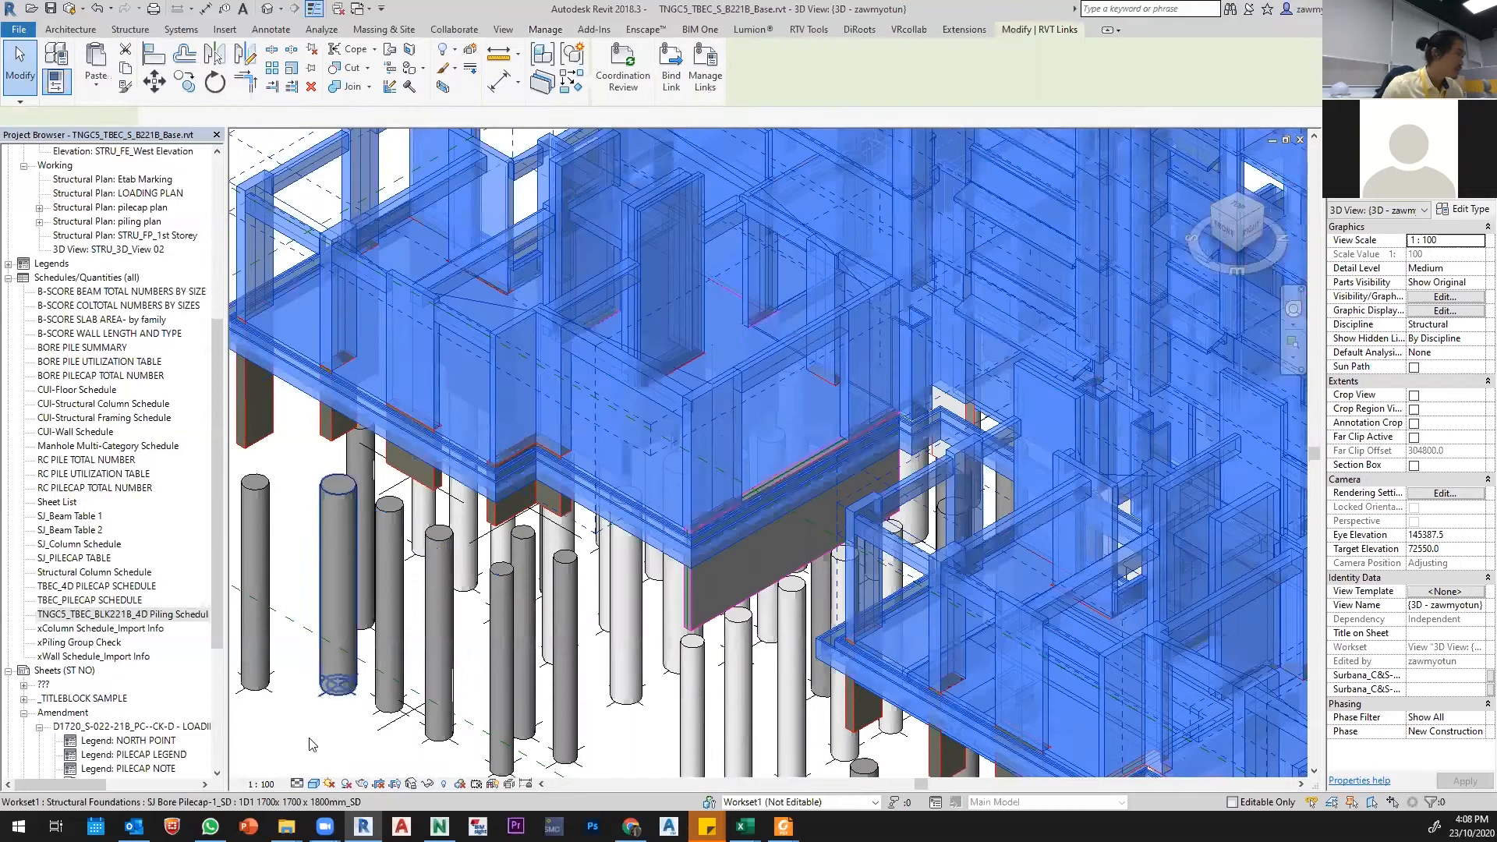
pyautogui.click(443, 784)
pyautogui.click(472, 745)
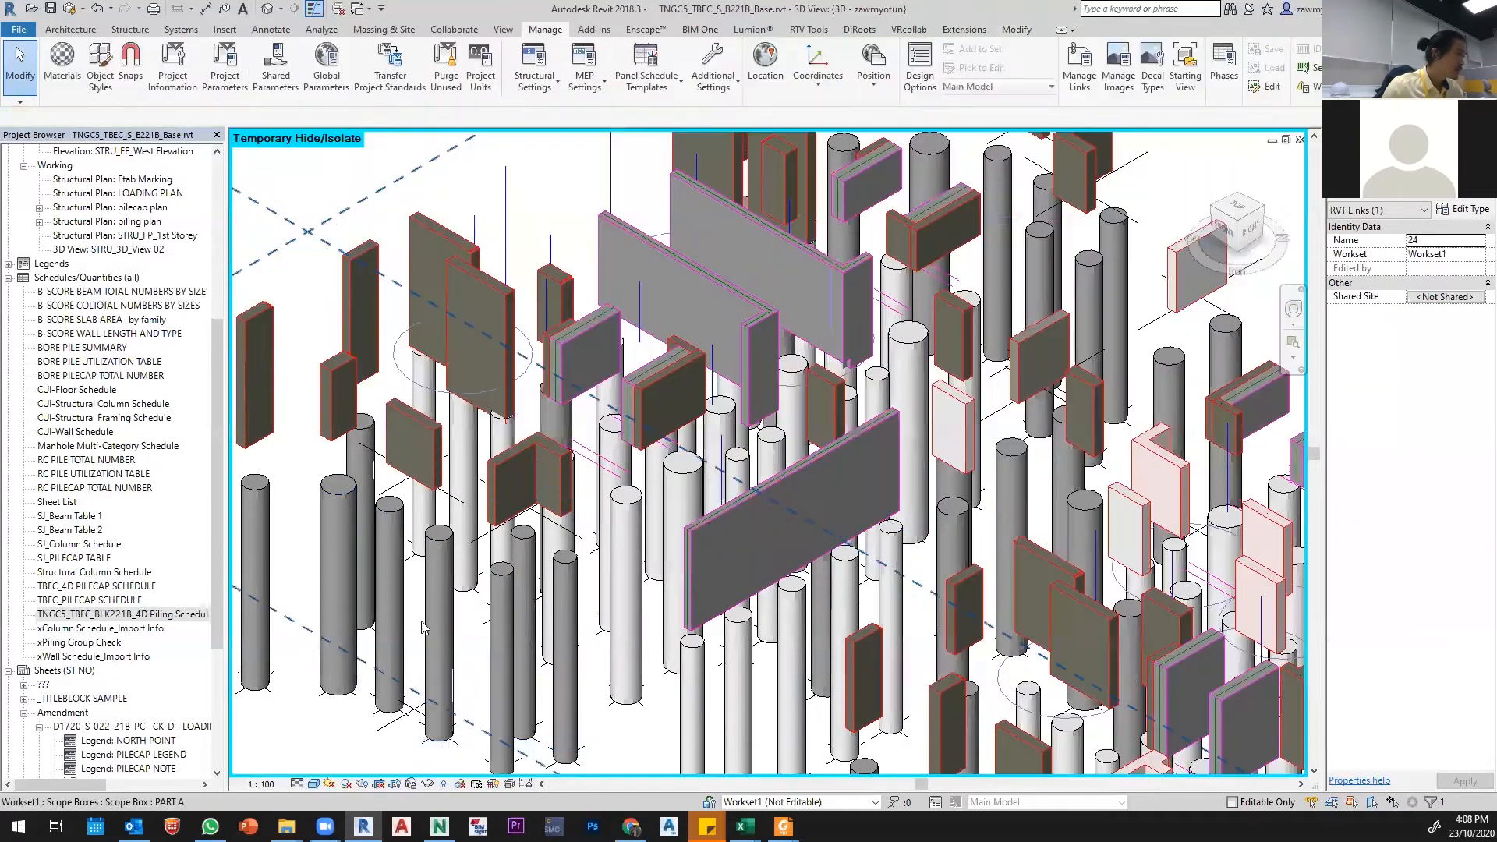
# Step: Set the detail level of the 3D view to Fine
pyautogui.scroll(-4, 421, 628)
pyautogui.click(298, 783)
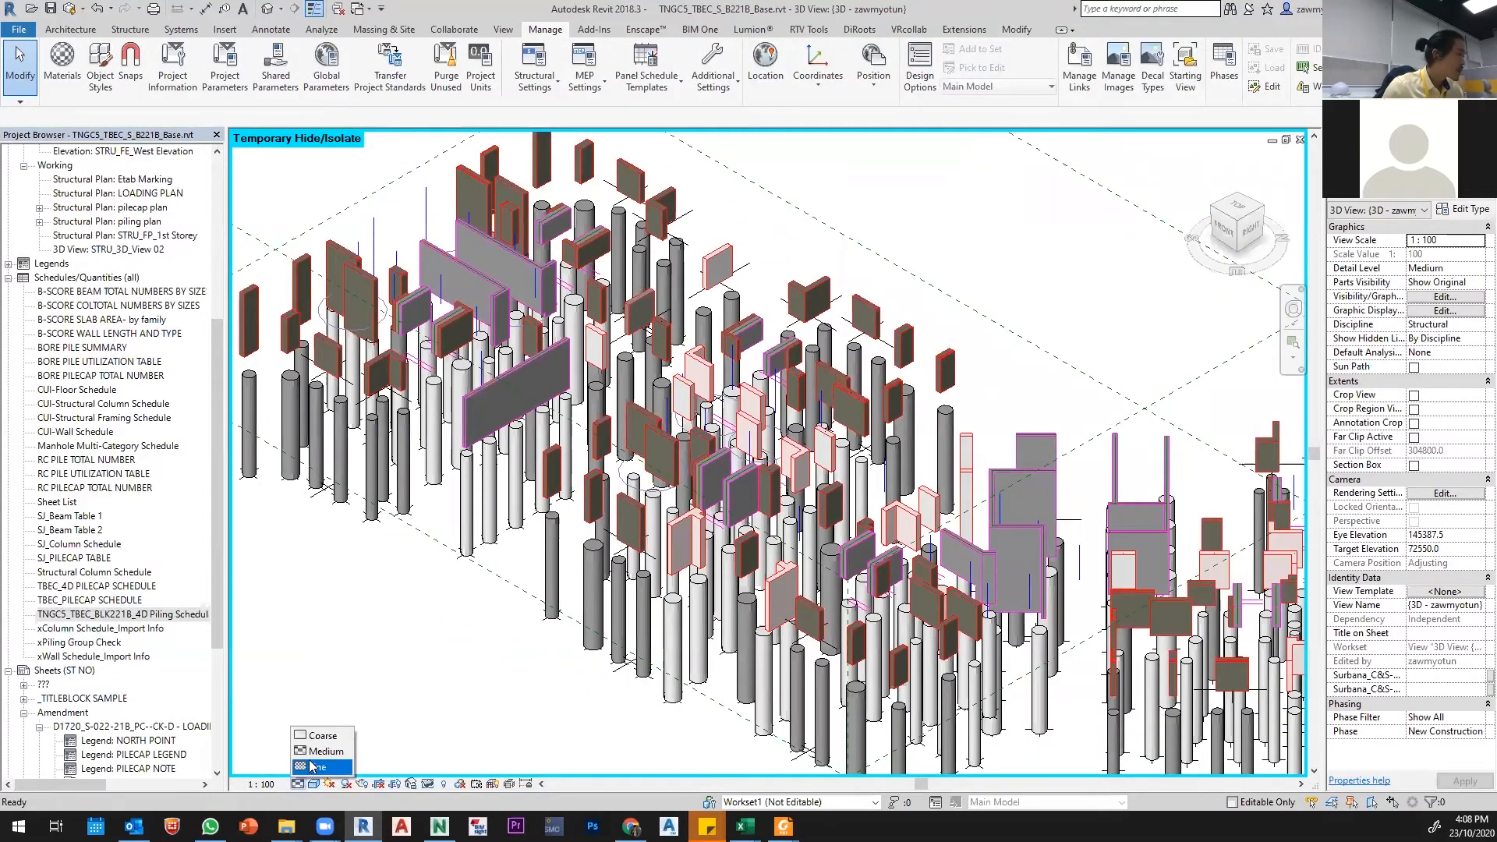
pyautogui.click(312, 766)
# Step: Select a single-pile pilecap and its nested bore pile in turn to examine their Mark and 4D_Install Date properties
pyautogui.scroll(4, 558, 544)
pyautogui.click(558, 543)
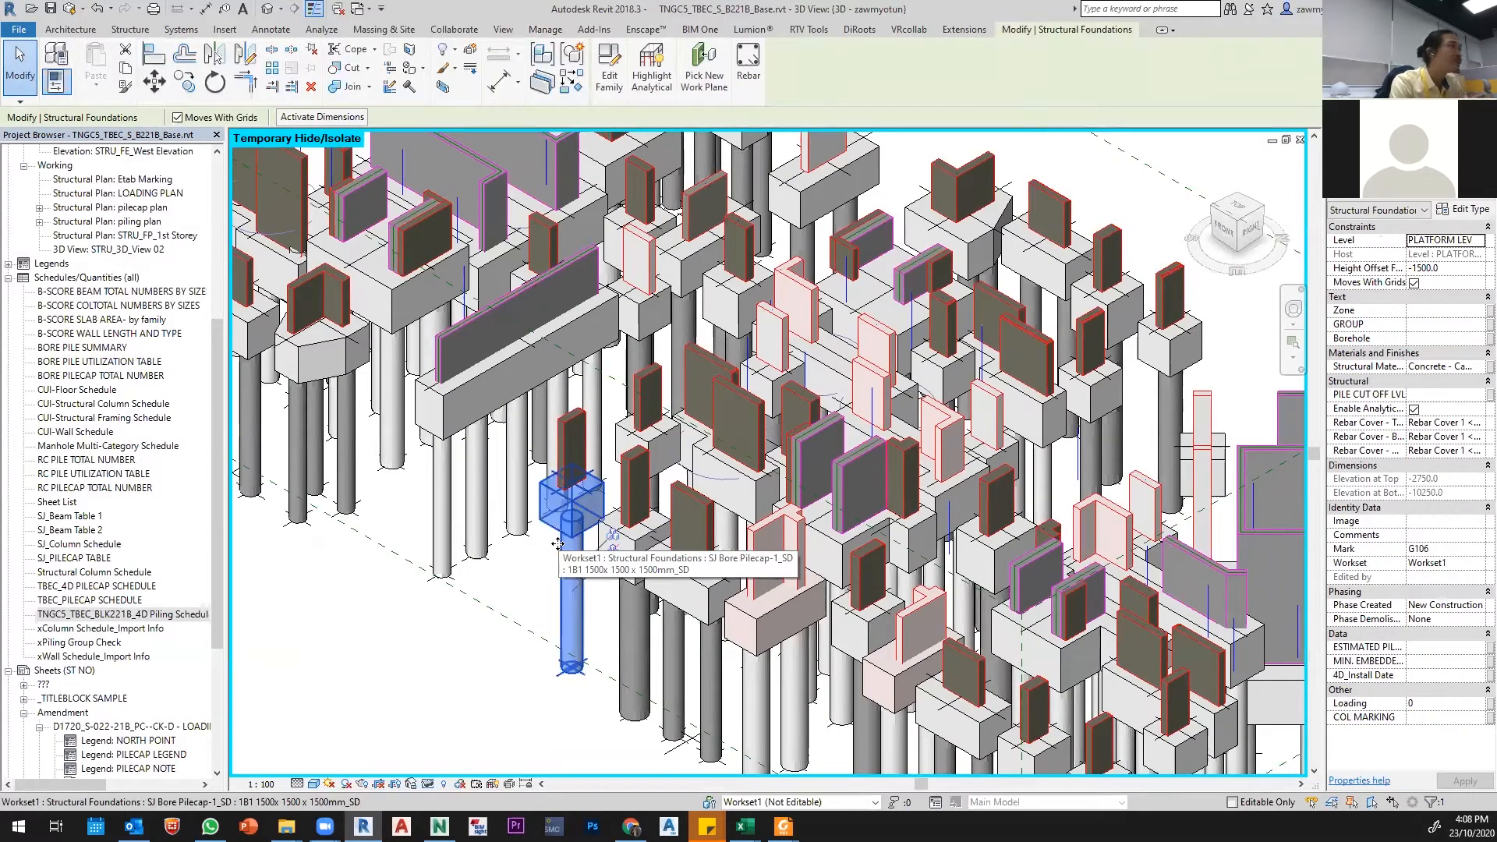
pyautogui.click(566, 568)
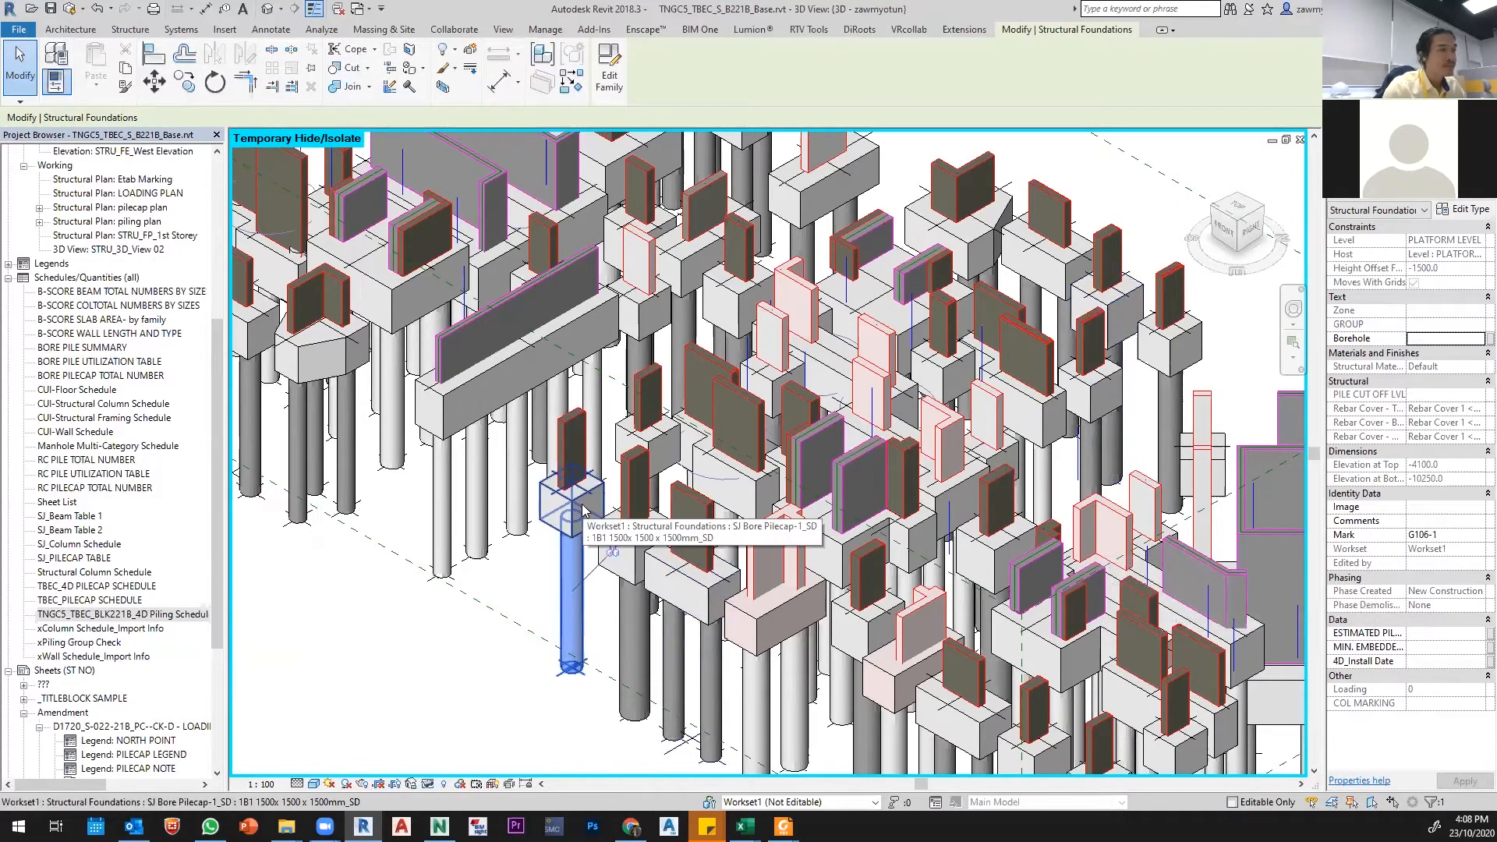
pyautogui.press('Escape')
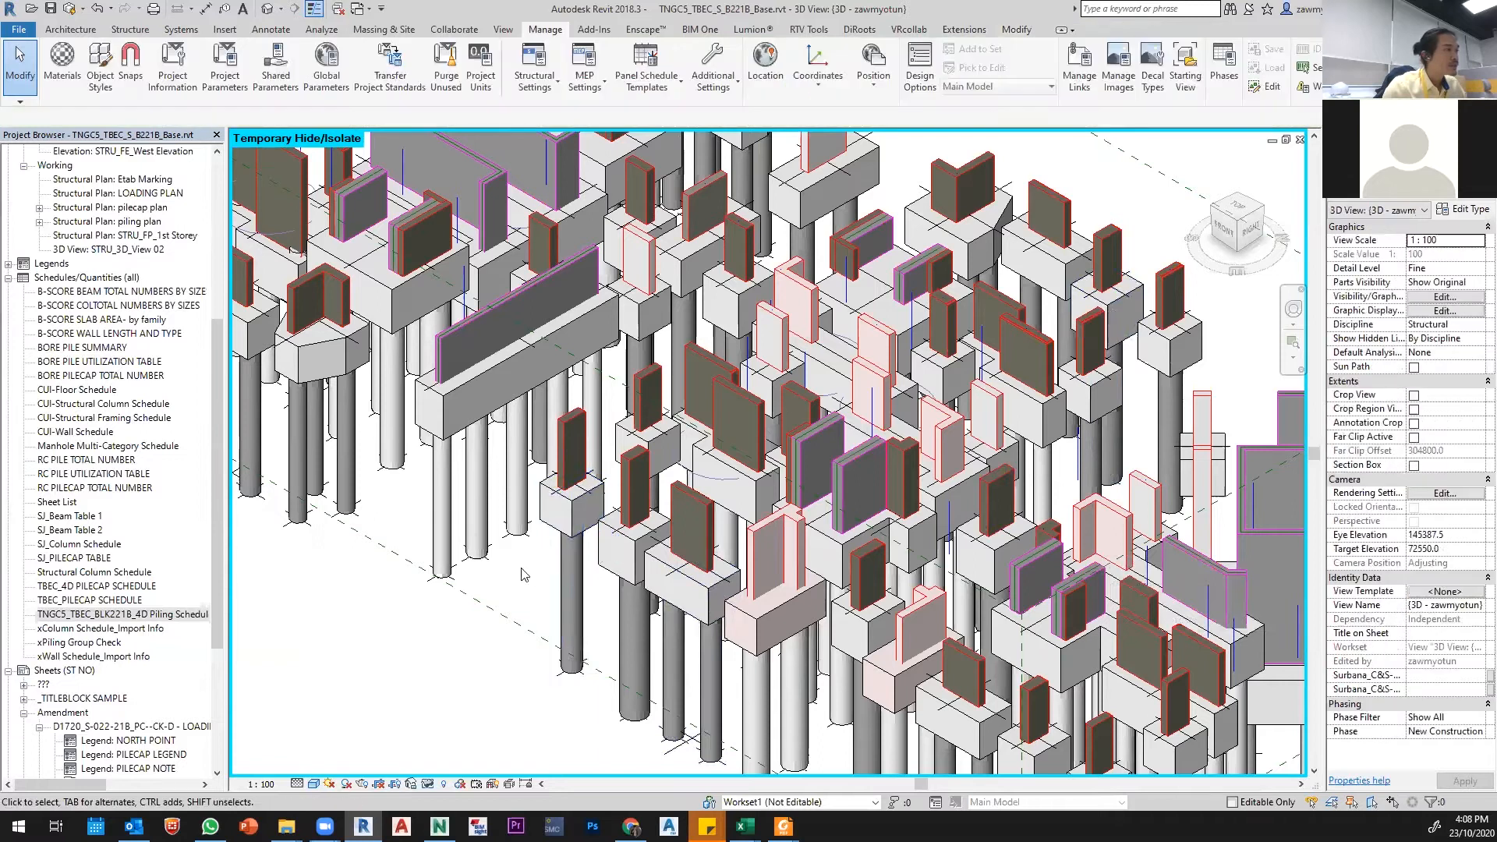
pyautogui.scroll(3, 569, 538)
pyautogui.click(589, 575)
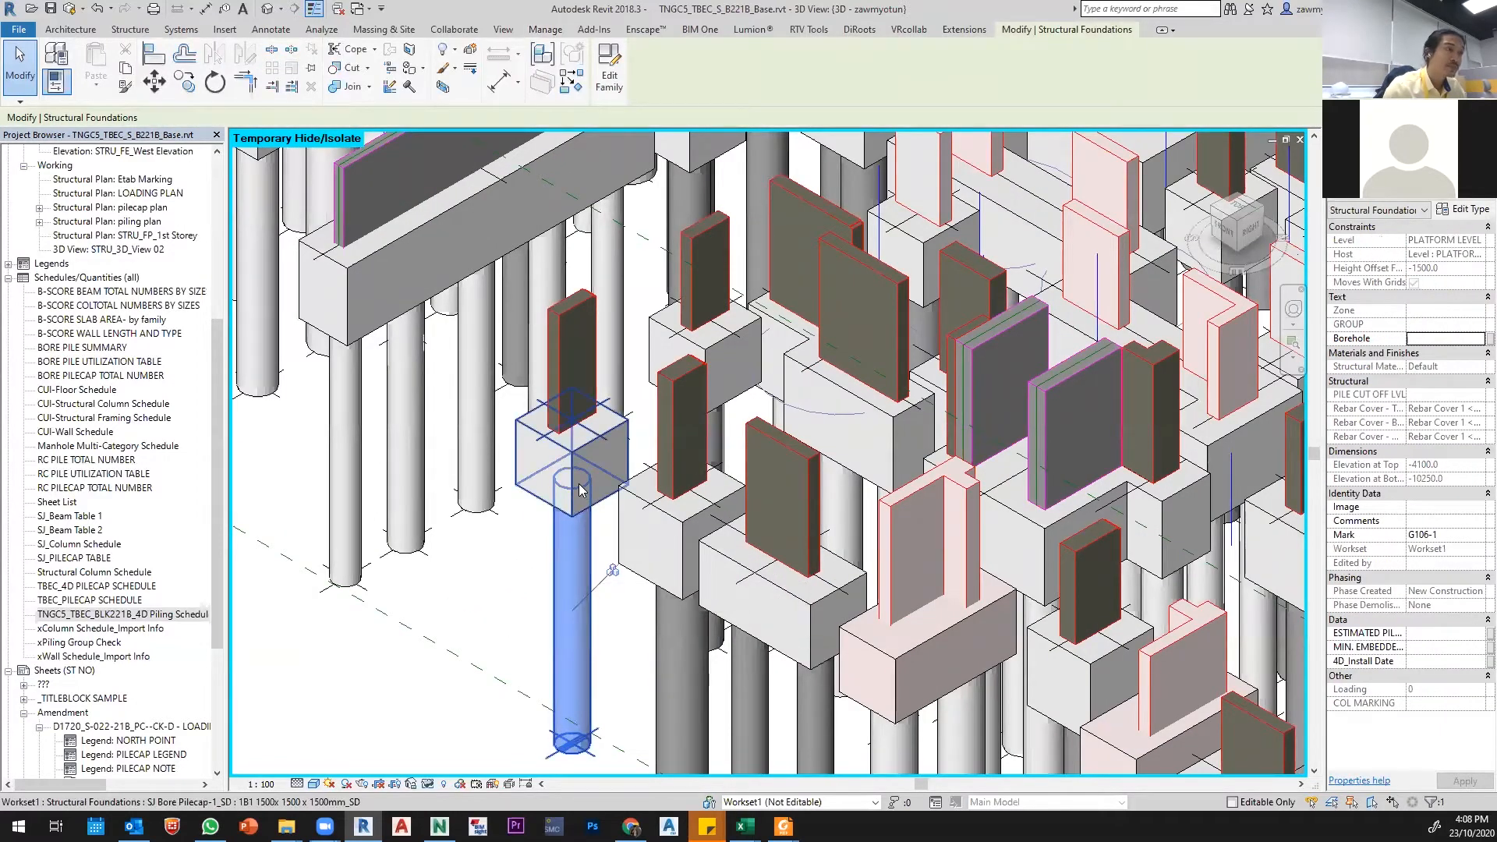
pyautogui.click(509, 560)
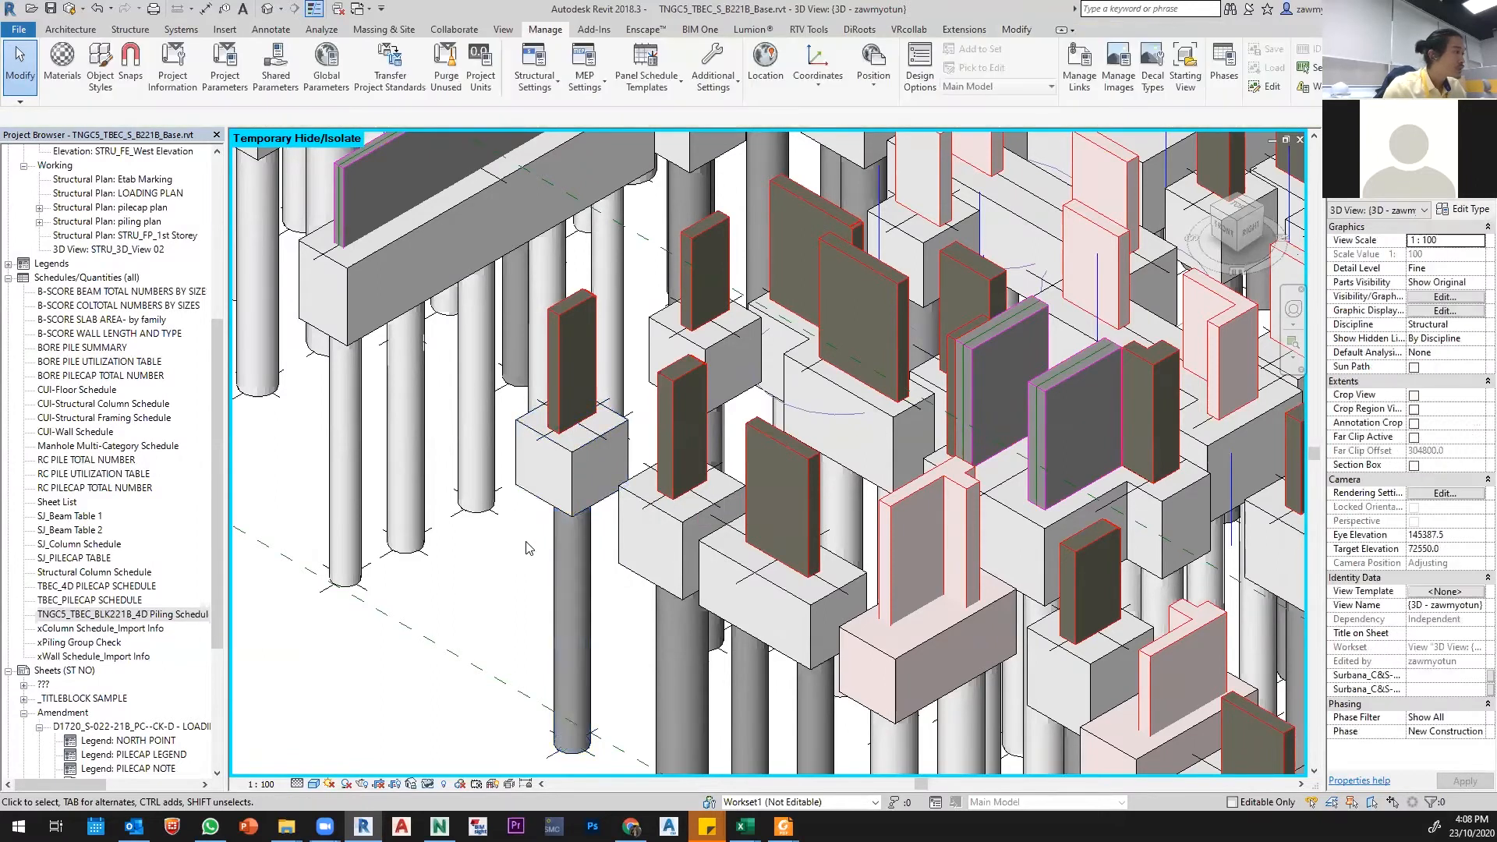
pyautogui.scroll(-4, 523, 555)
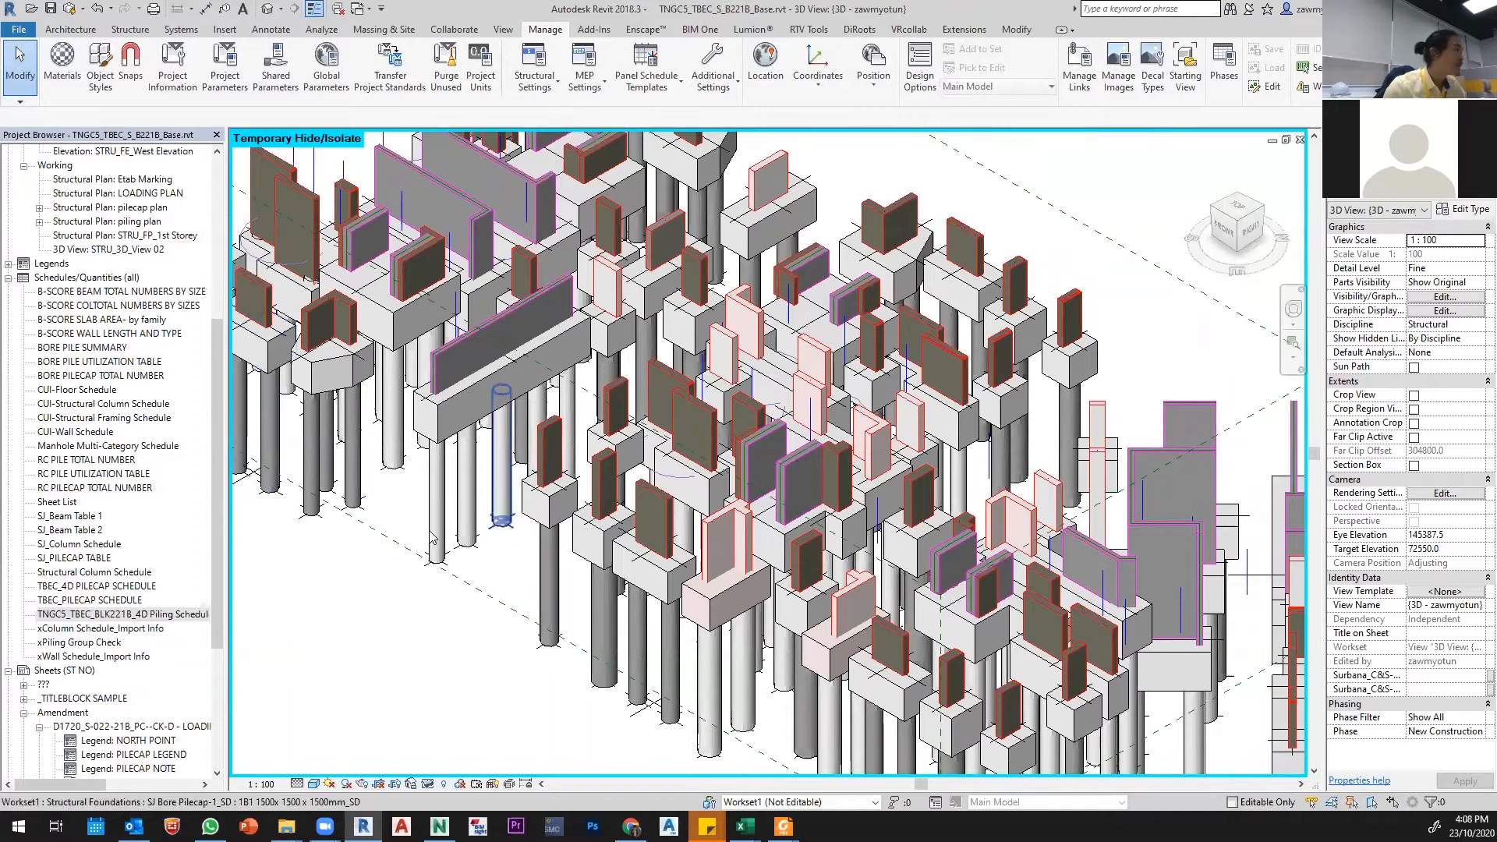
# Step: Reopen the BLK221B 4D Piling Schedule and open its filter settings, keeping the schedule rows in view
pyautogui.click(148, 615)
pyautogui.doubleClick(148, 615)
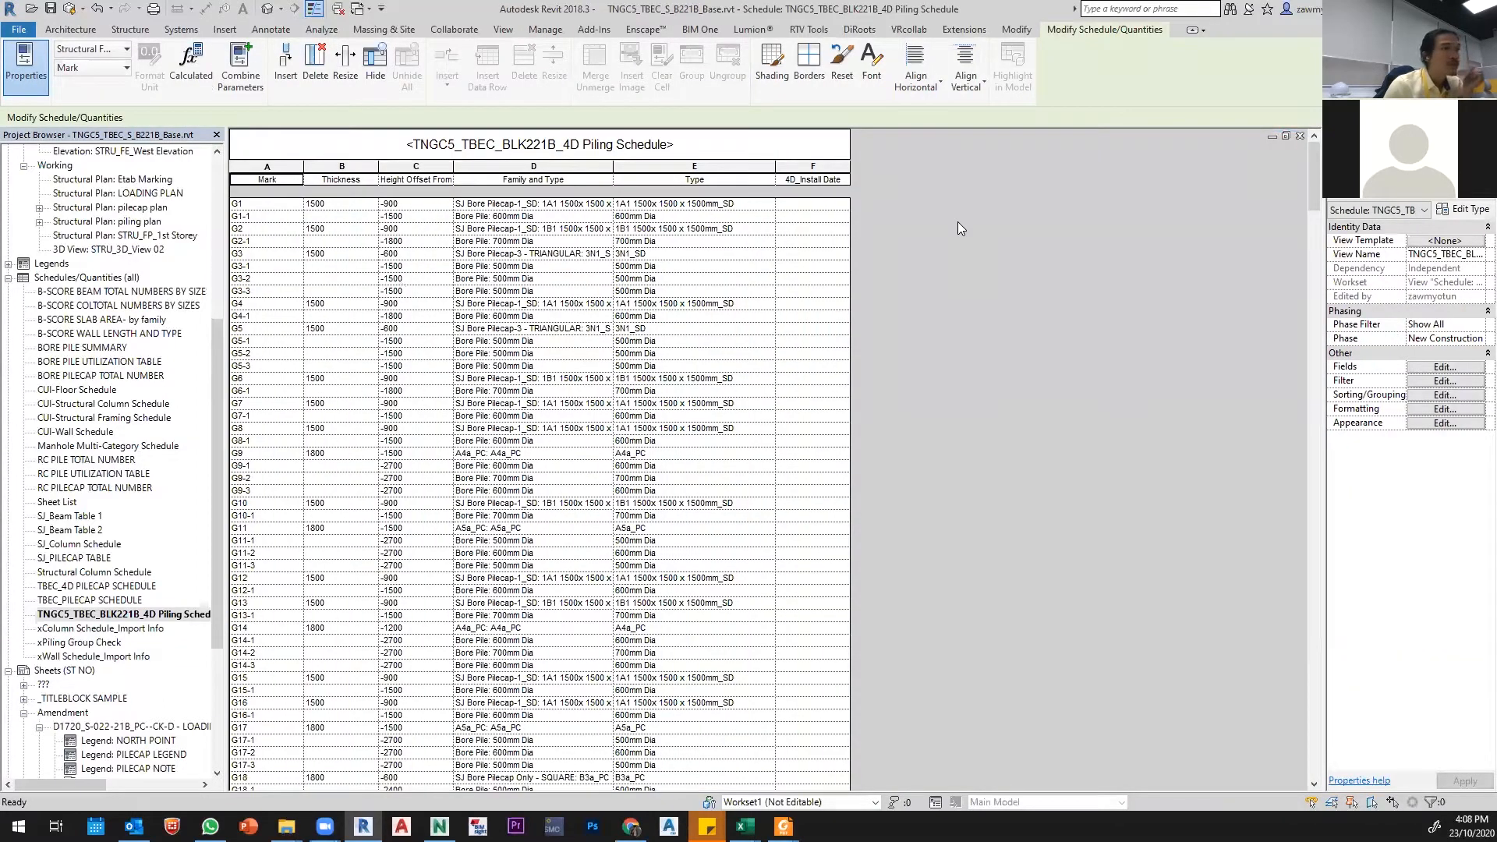
pyautogui.click(1448, 385)
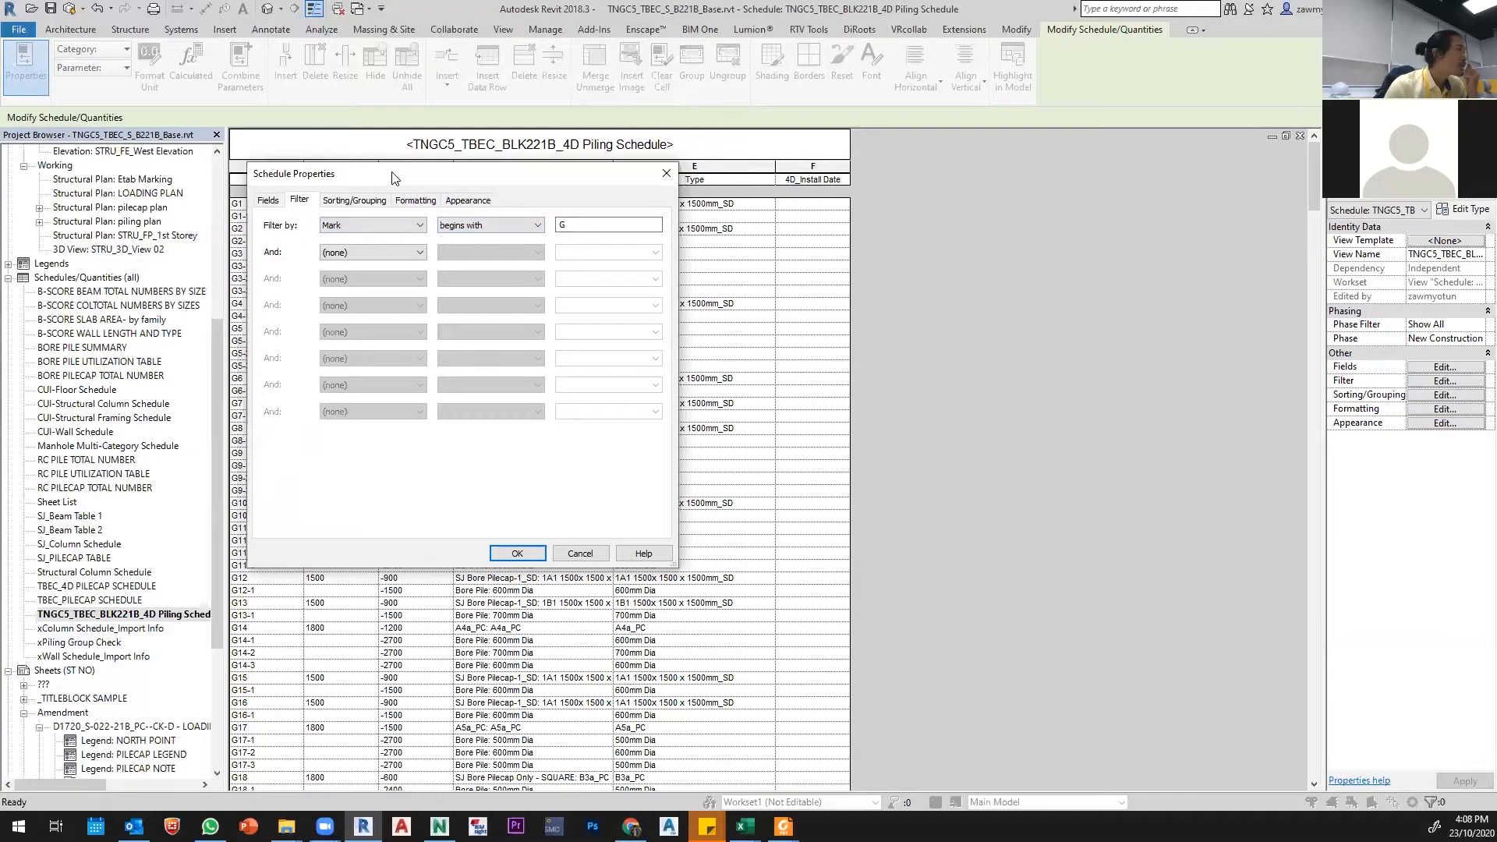
pyautogui.moveTo(393, 177); pyautogui.dragTo(550, 175)
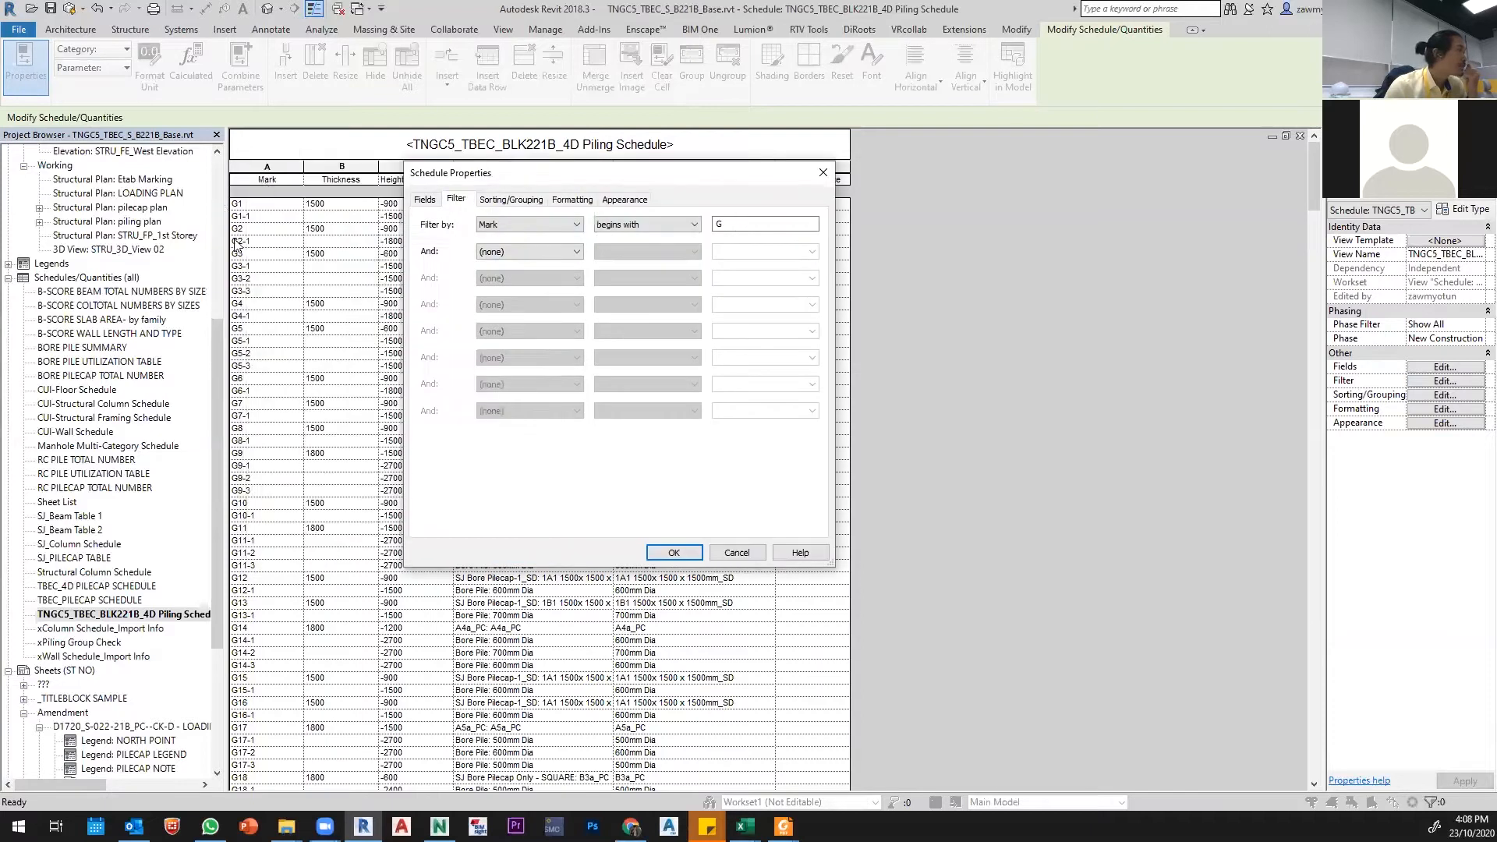
pyautogui.click(552, 254)
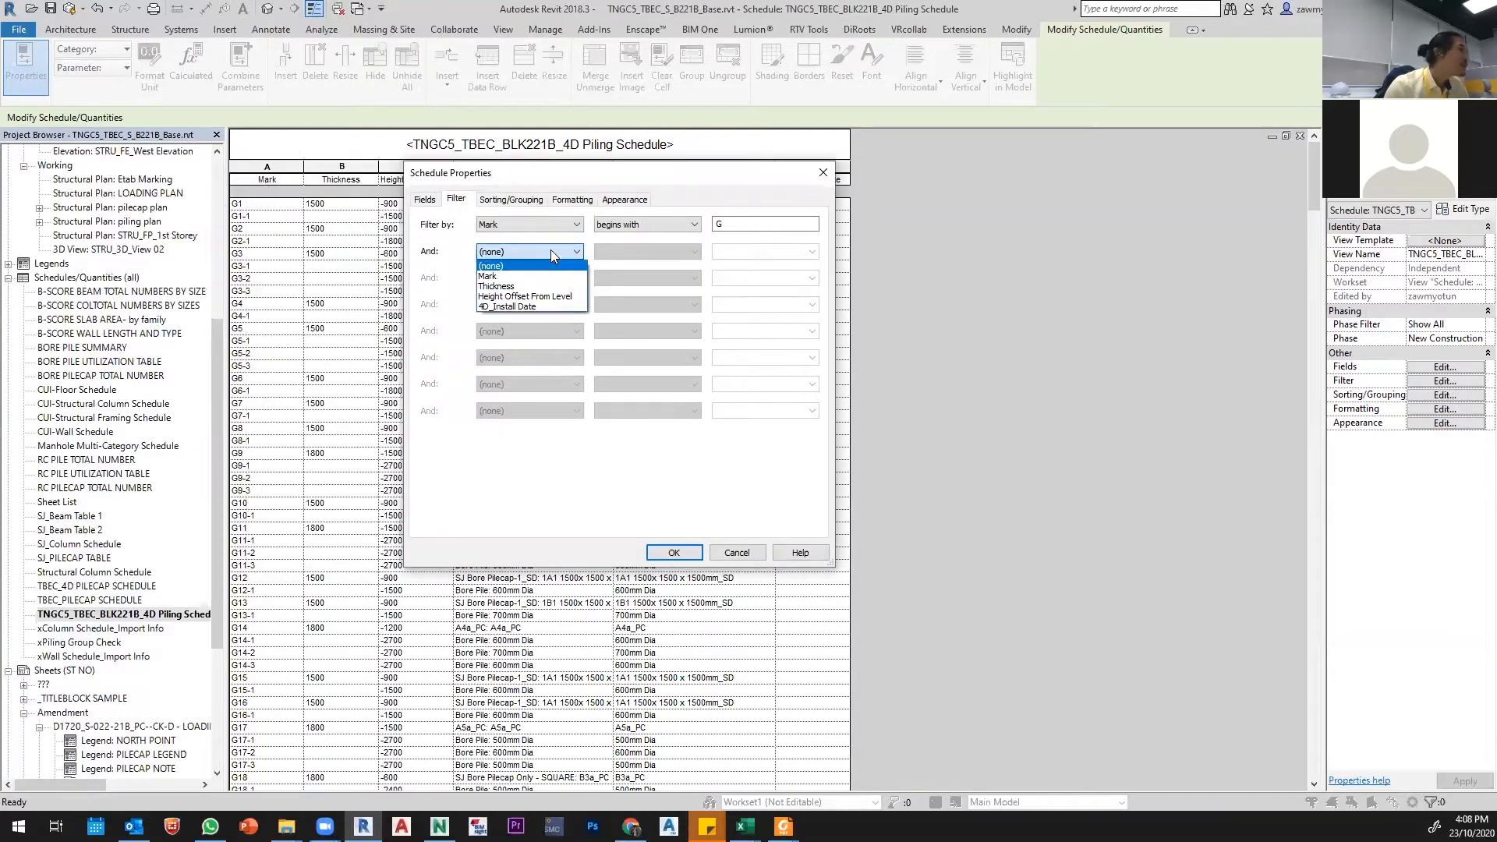
pyautogui.click(549, 266)
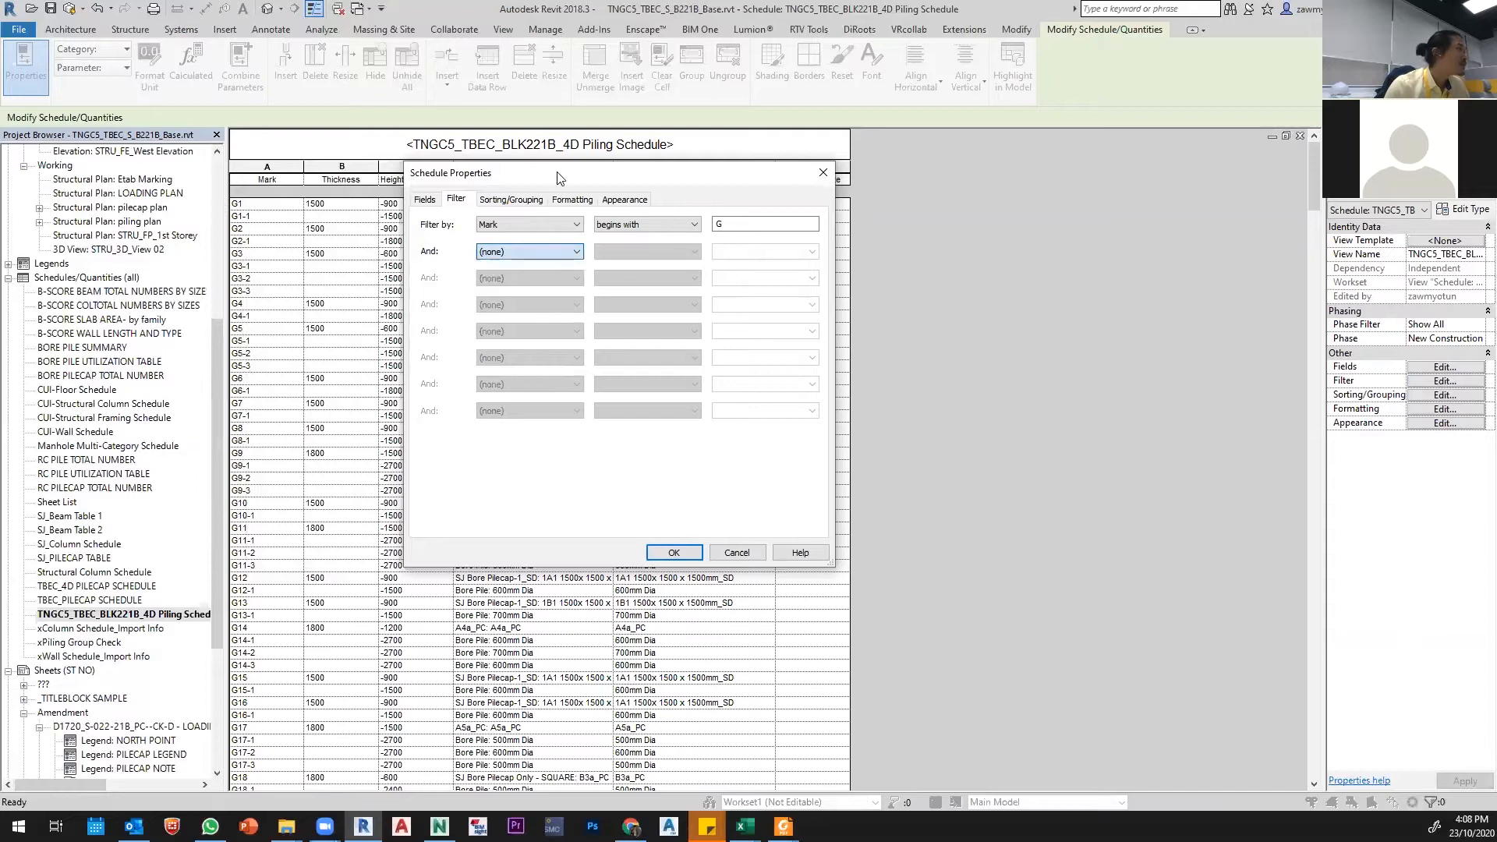
pyautogui.moveTo(503, 176); pyautogui.dragTo(737, 182)
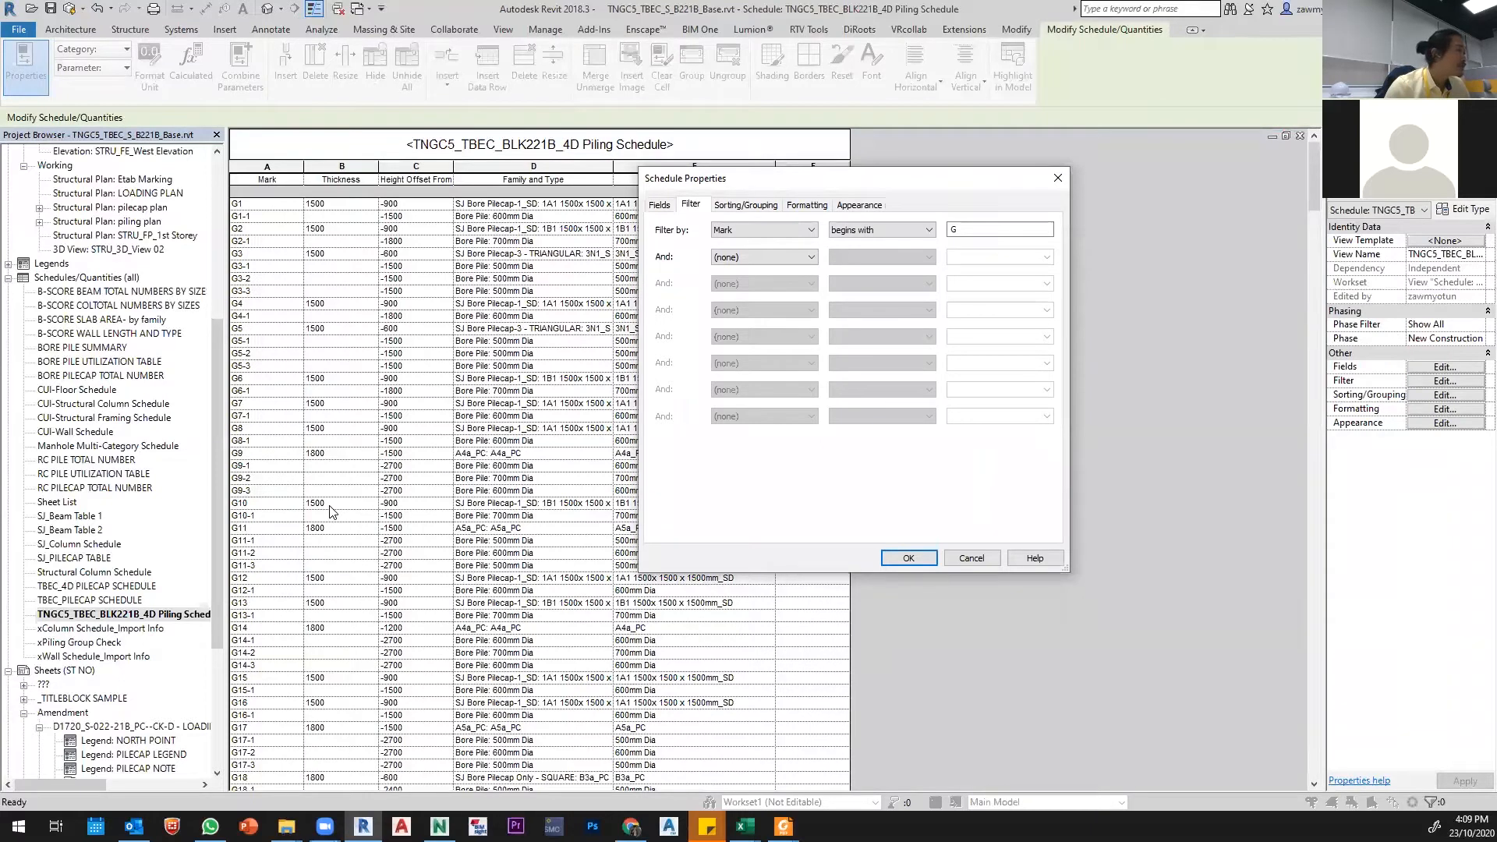
# Step: Add a second schedule filter for Thickness is less than 1500 and apply it
pyautogui.click(810, 256)
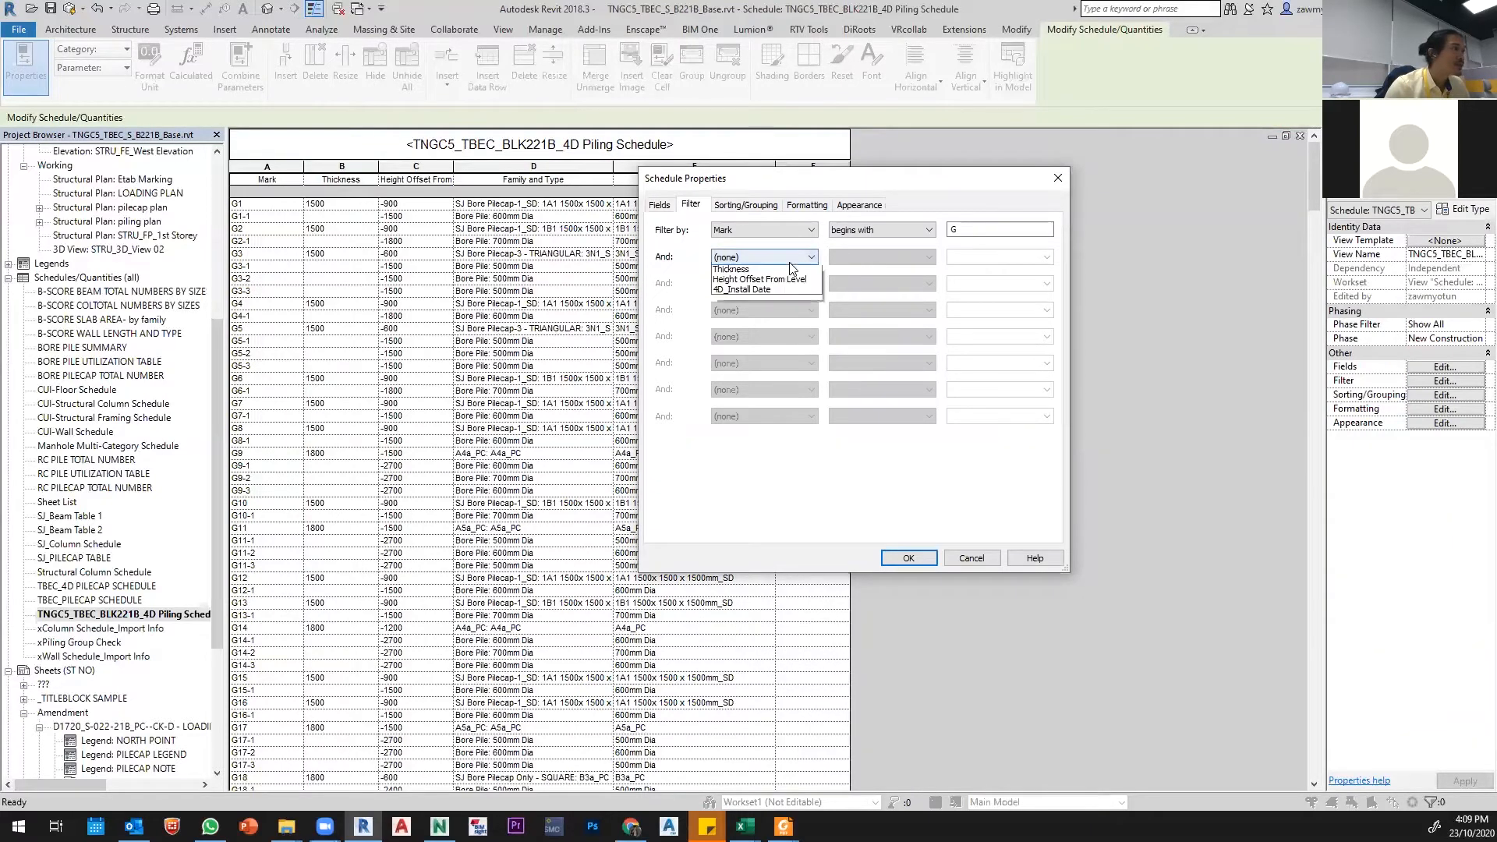
pyautogui.click(760, 290)
pyautogui.click(901, 256)
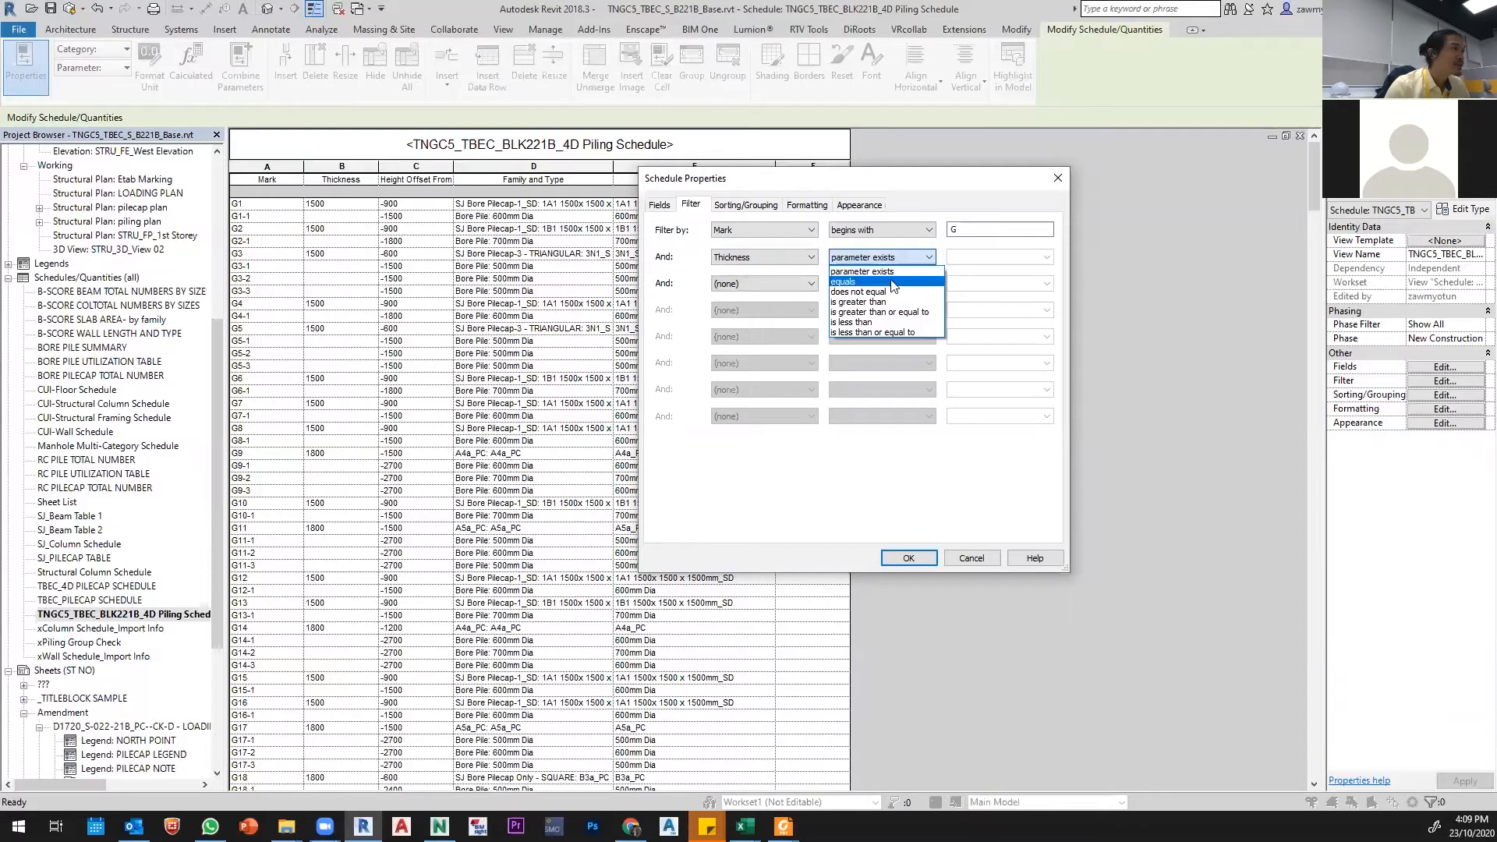
pyautogui.click(879, 321)
pyautogui.click(971, 255)
pyautogui.write('1500')
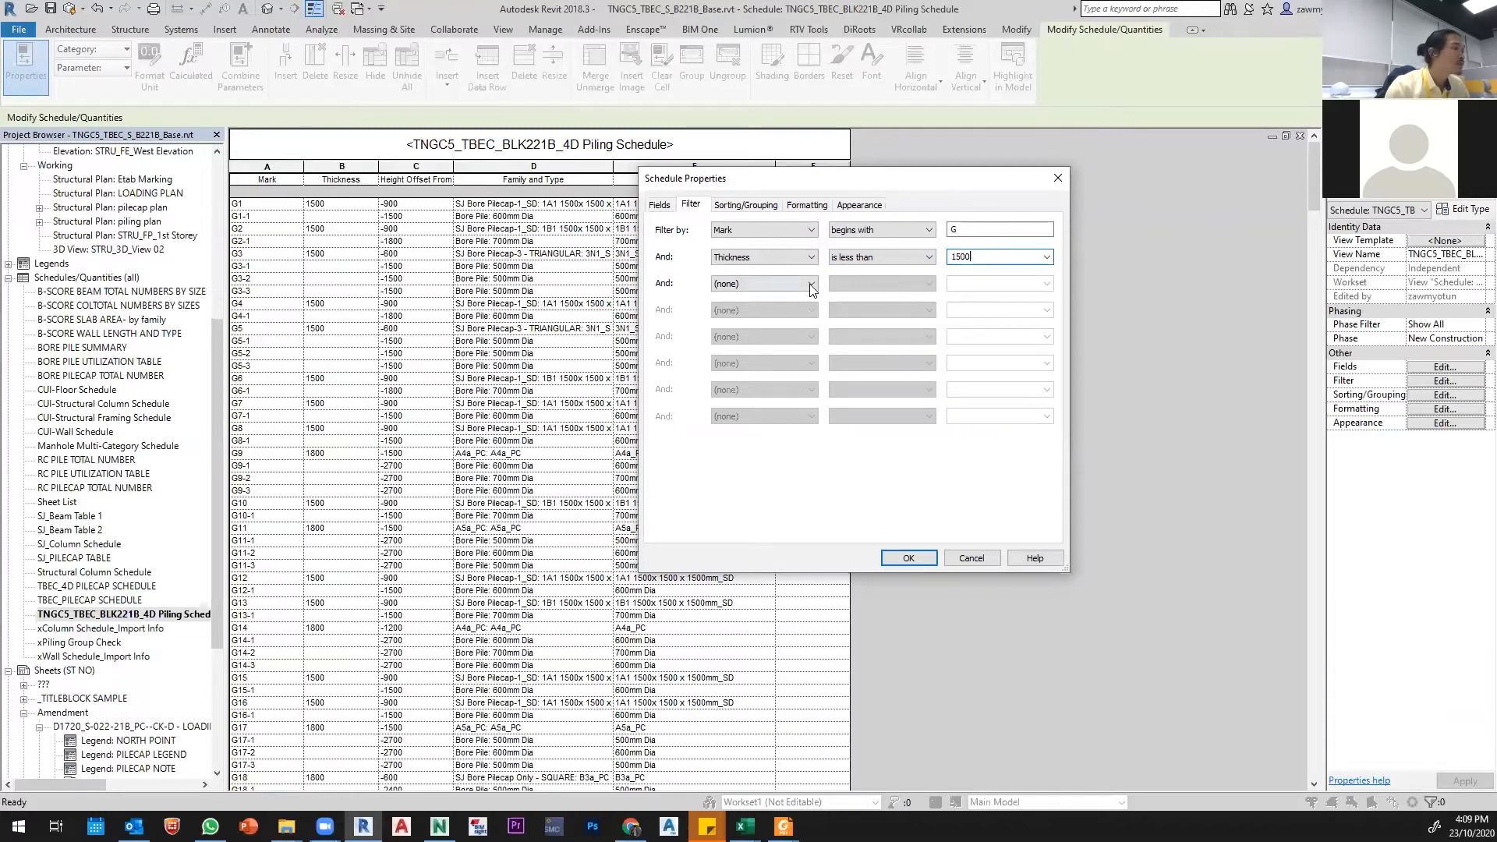
pyautogui.click(910, 559)
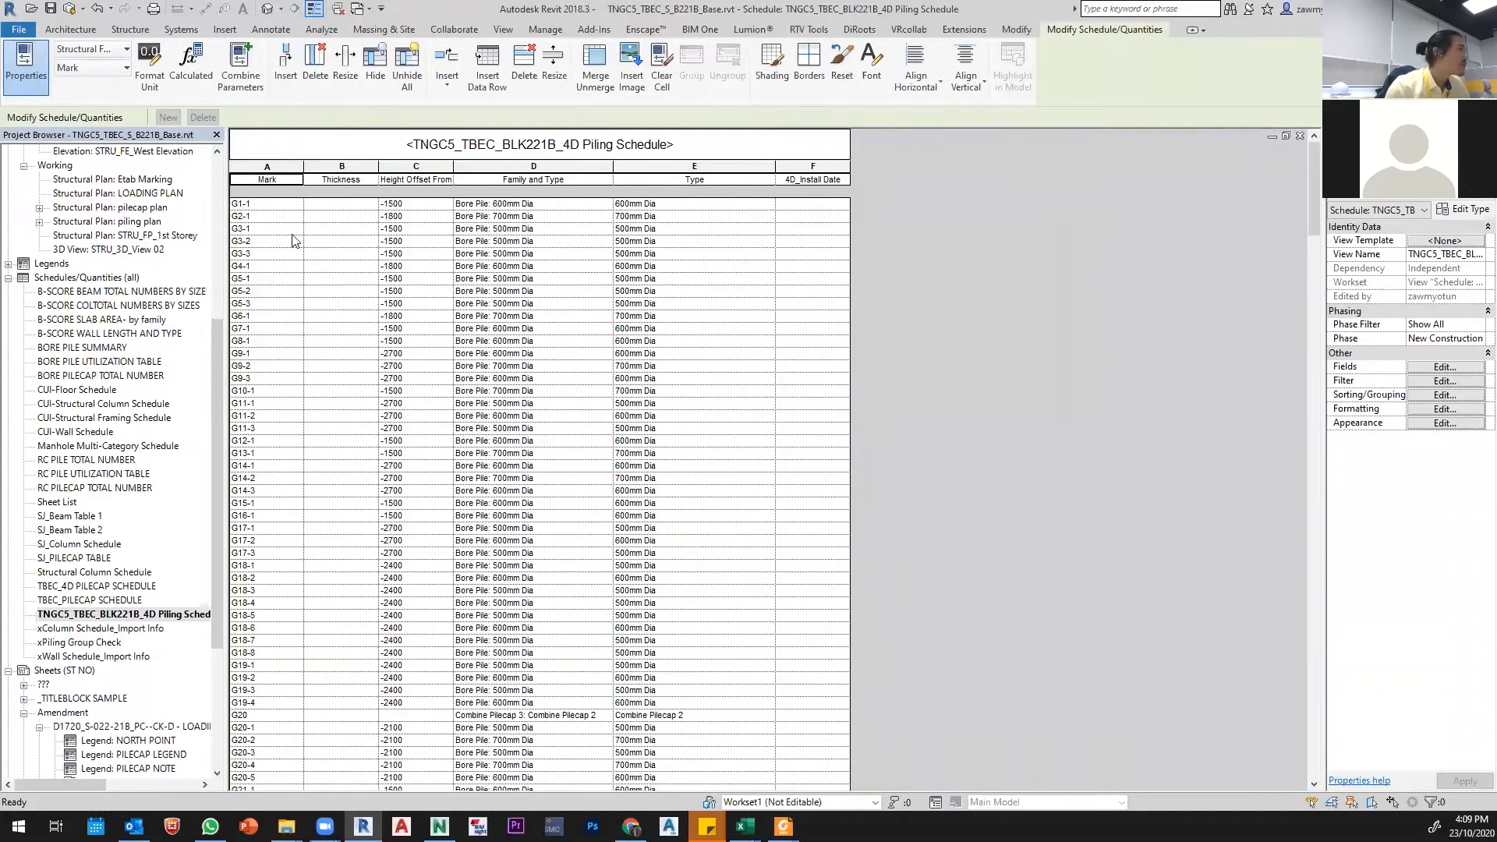
# Step: Check the filtered rows for remaining pilecaps and review the schedule's filter settings
pyautogui.scroll(-2, 335, 245)
pyautogui.scroll(-1, 339, 278)
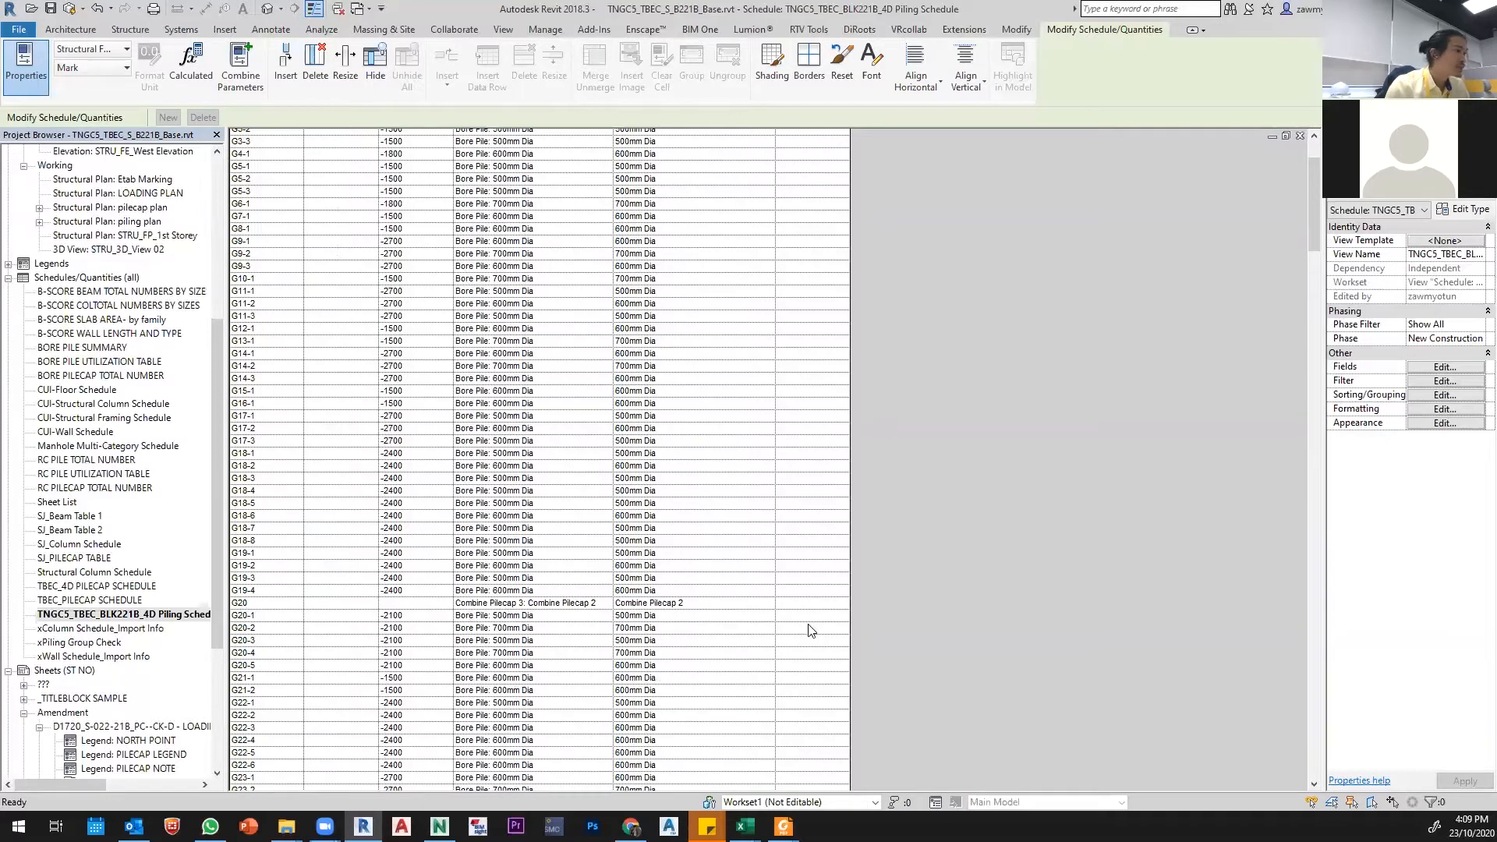
pyautogui.click(1440, 380)
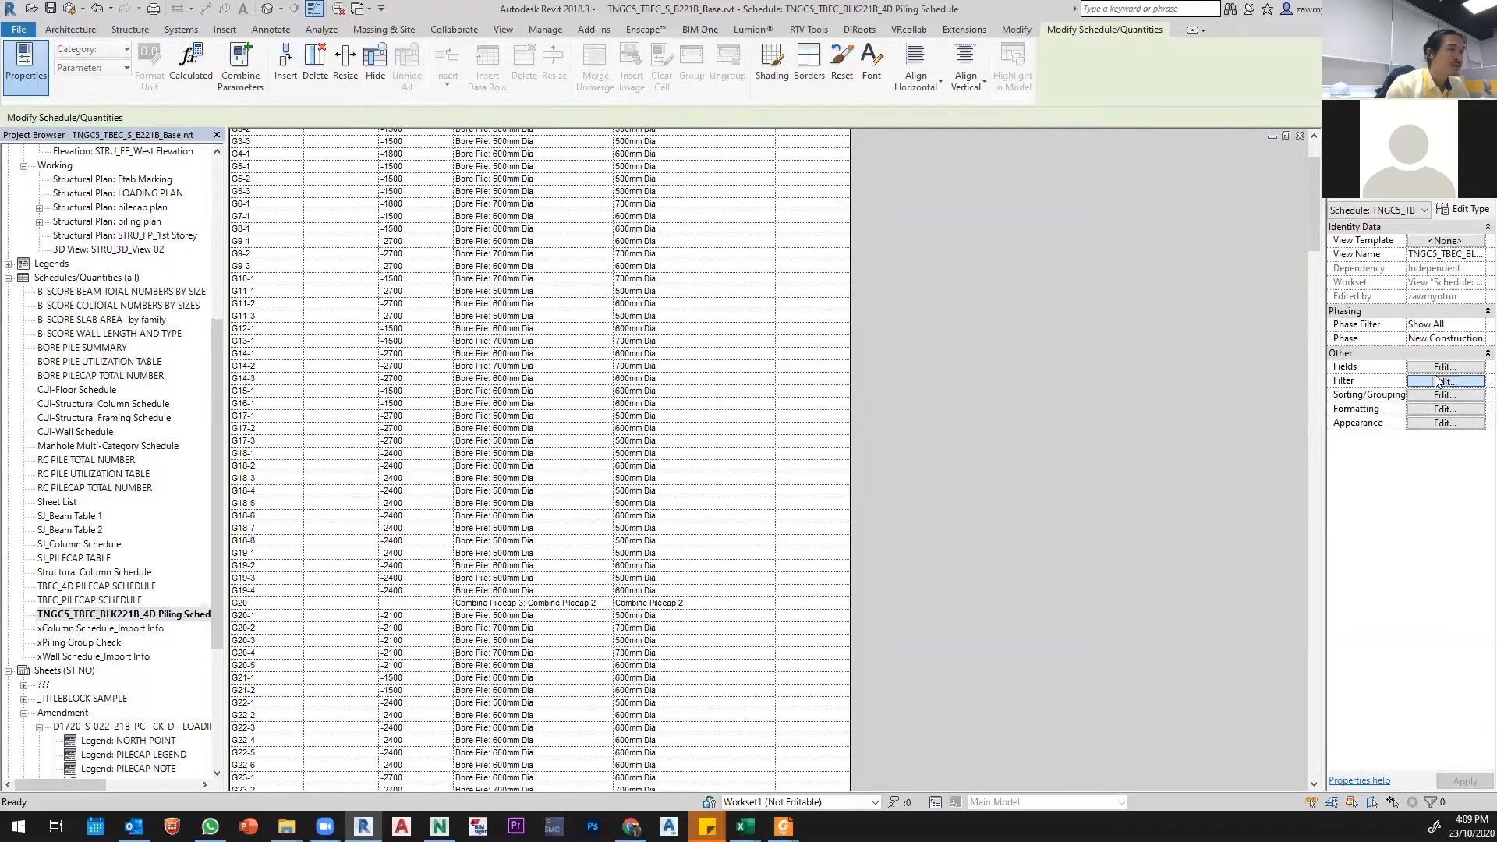
pyautogui.click(930, 560)
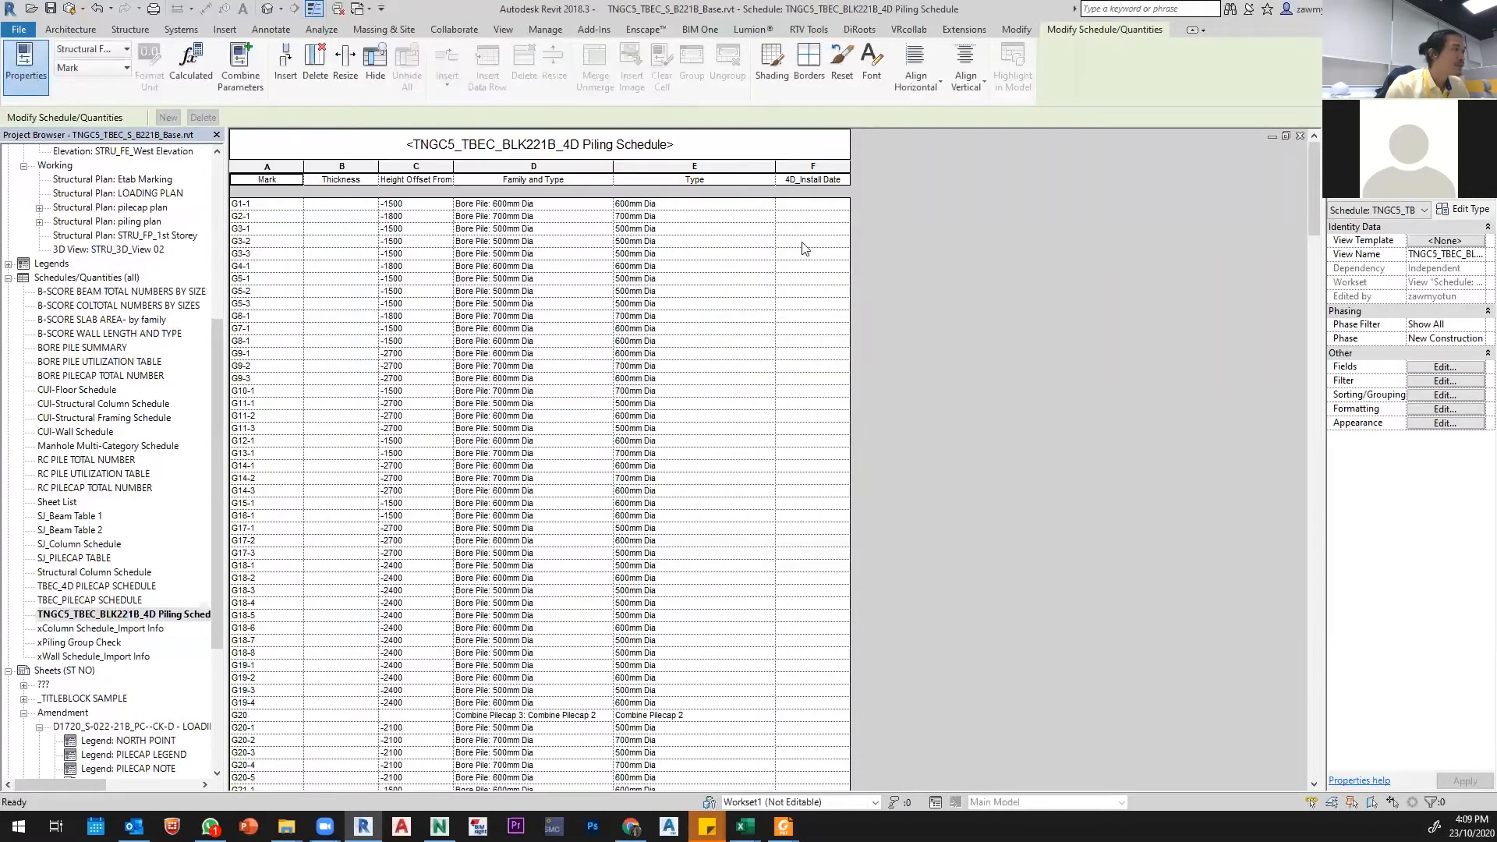
# Step: Add the Comments field to the schedule after 4D_Install Date and apply the field changes
pyautogui.click(1440, 372)
pyautogui.click(686, 332)
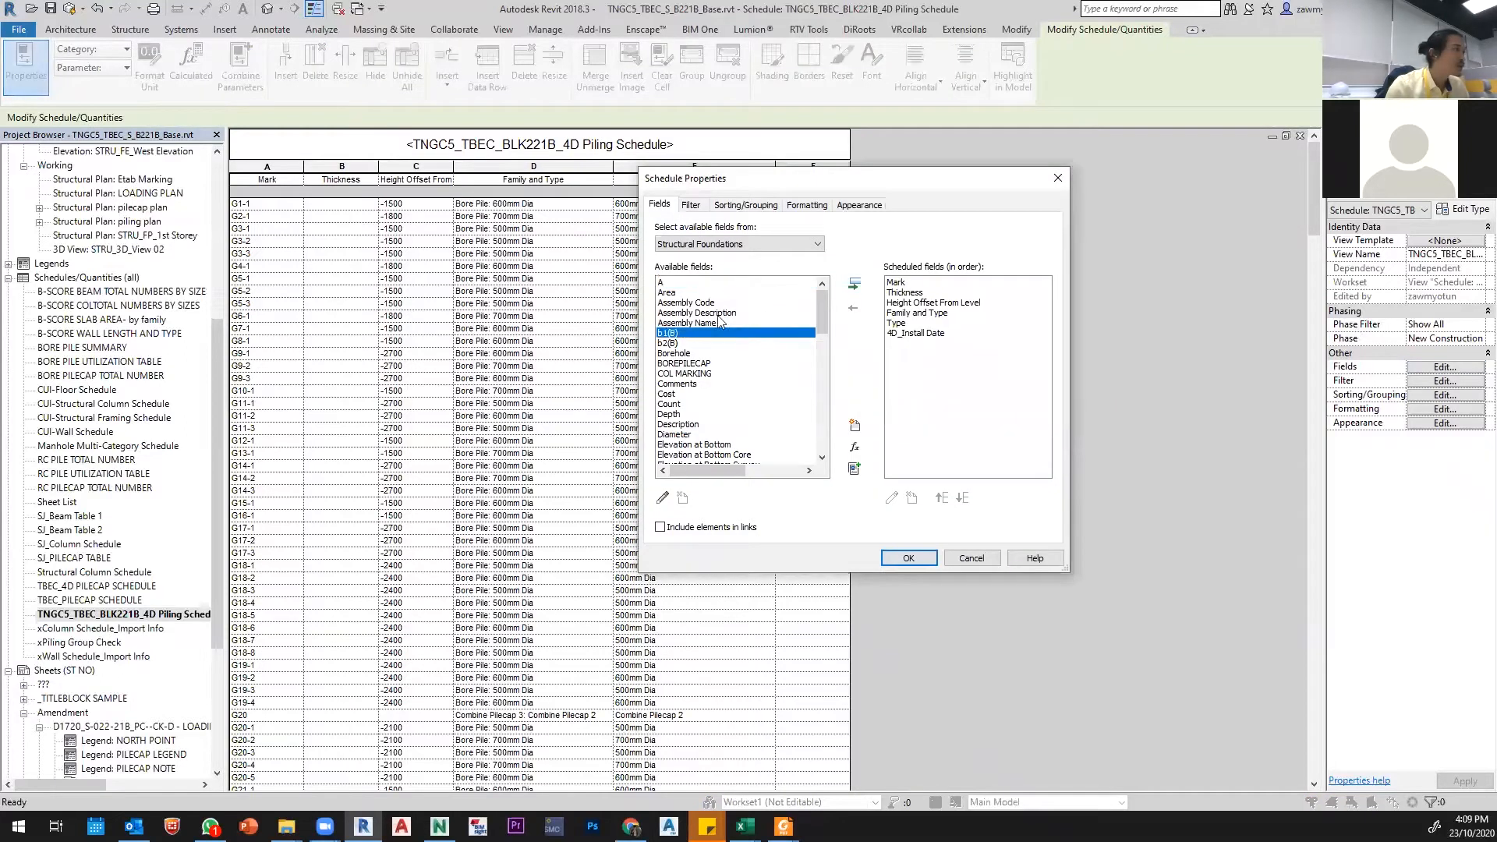
pyautogui.scroll(-2, 718, 327)
pyautogui.click(695, 322)
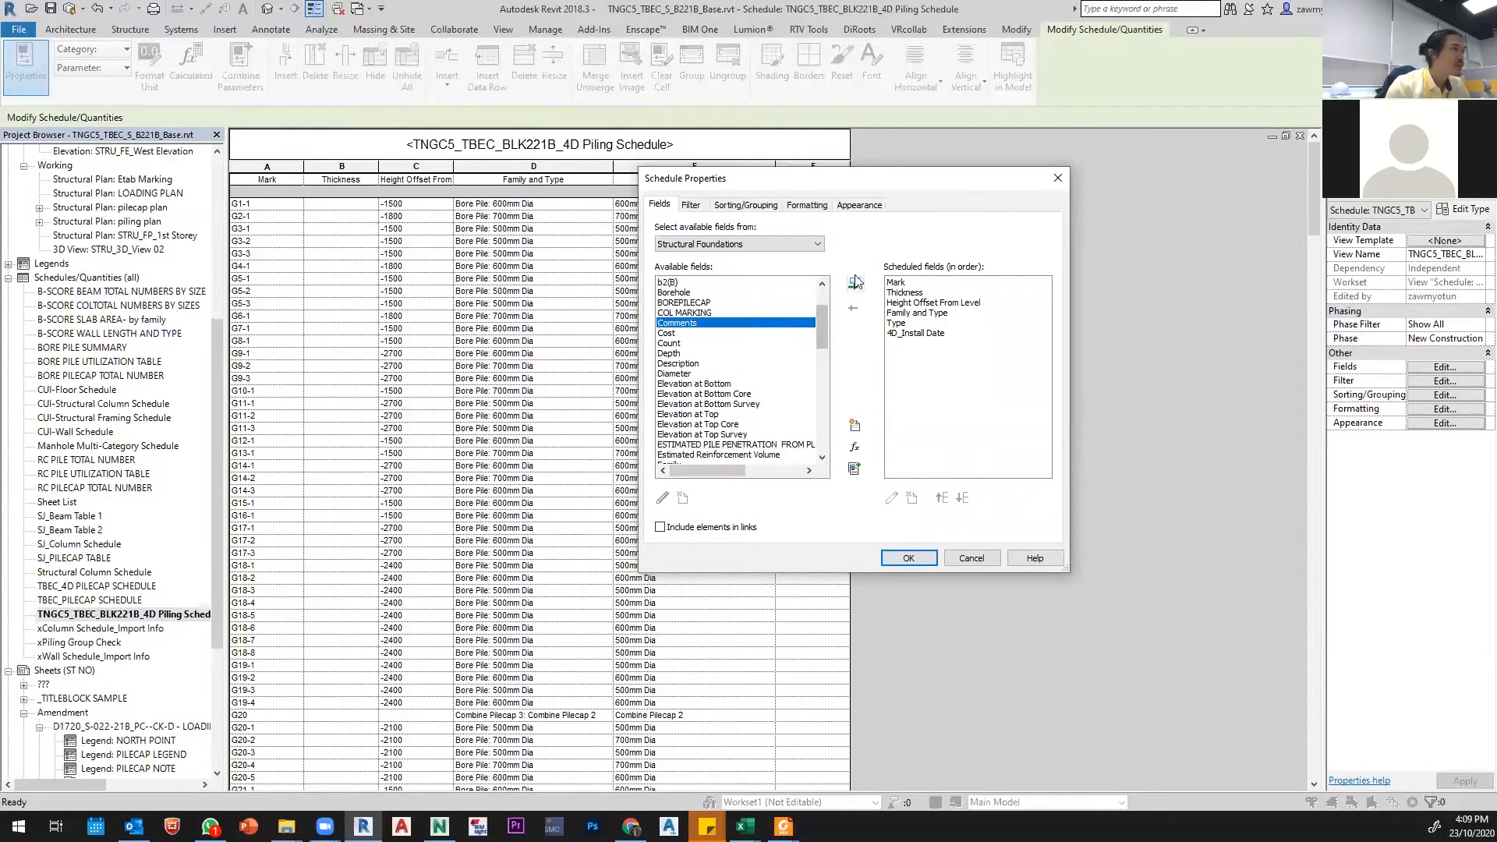
pyautogui.click(854, 283)
pyautogui.click(908, 558)
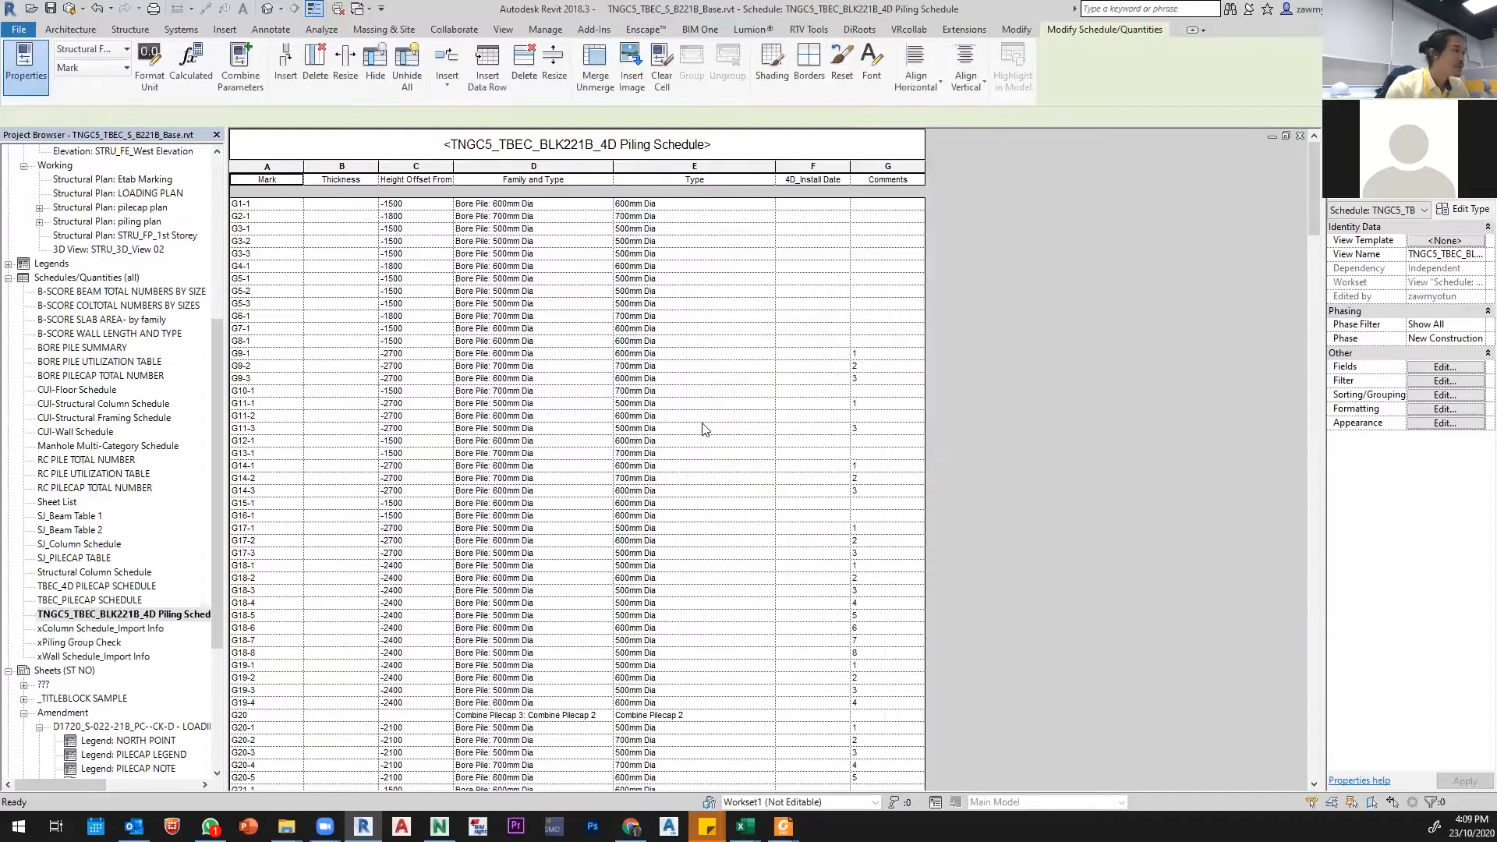
# Step: Examine the G20 combined pilecap row, open its Comments cell, and look through the rows below
pyautogui.scroll(-5, 624, 483)
pyautogui.click(264, 528)
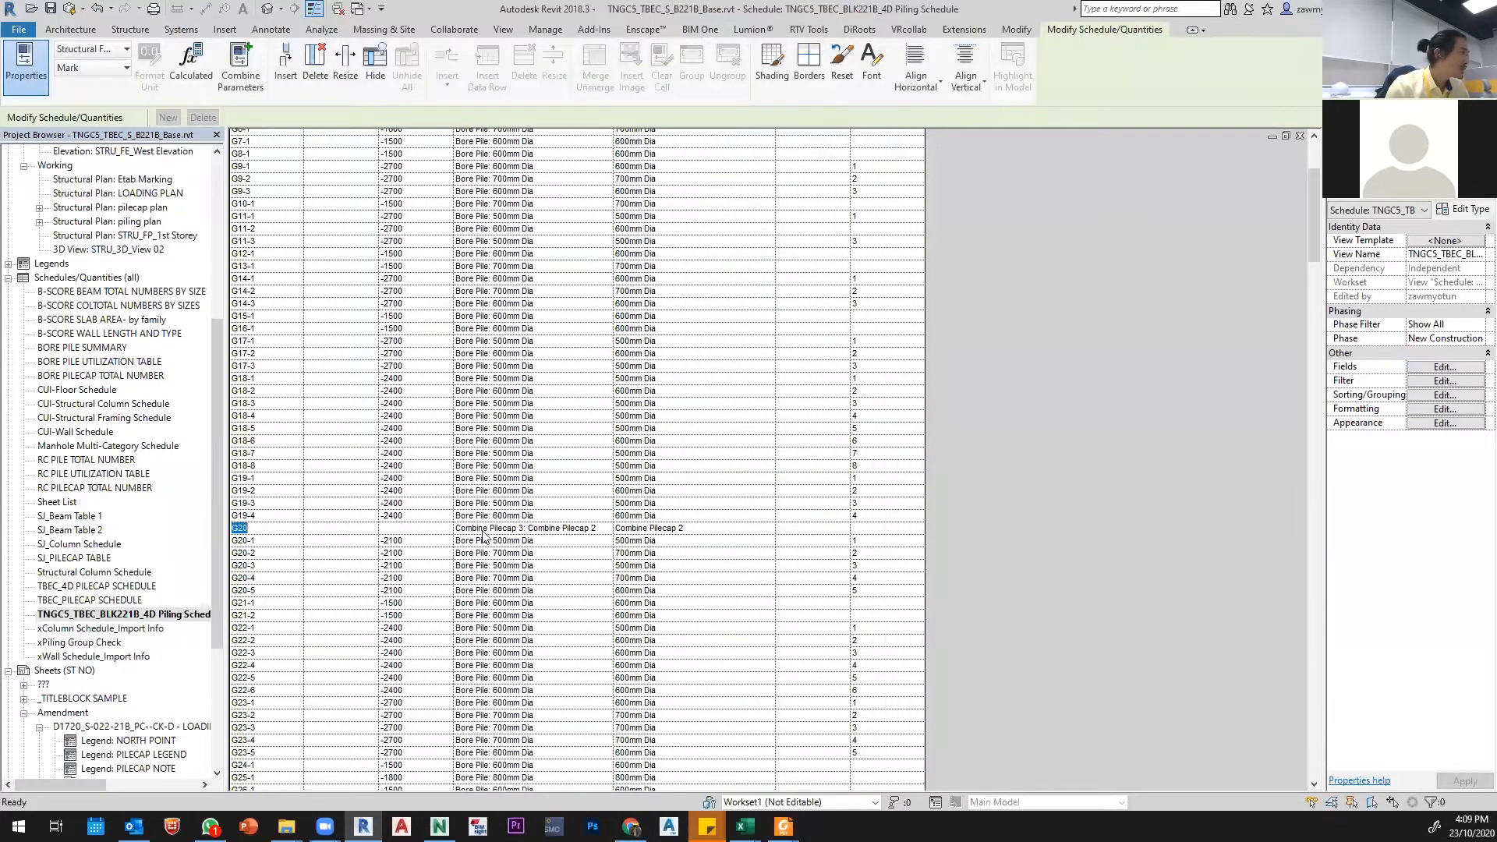
pyautogui.click(881, 528)
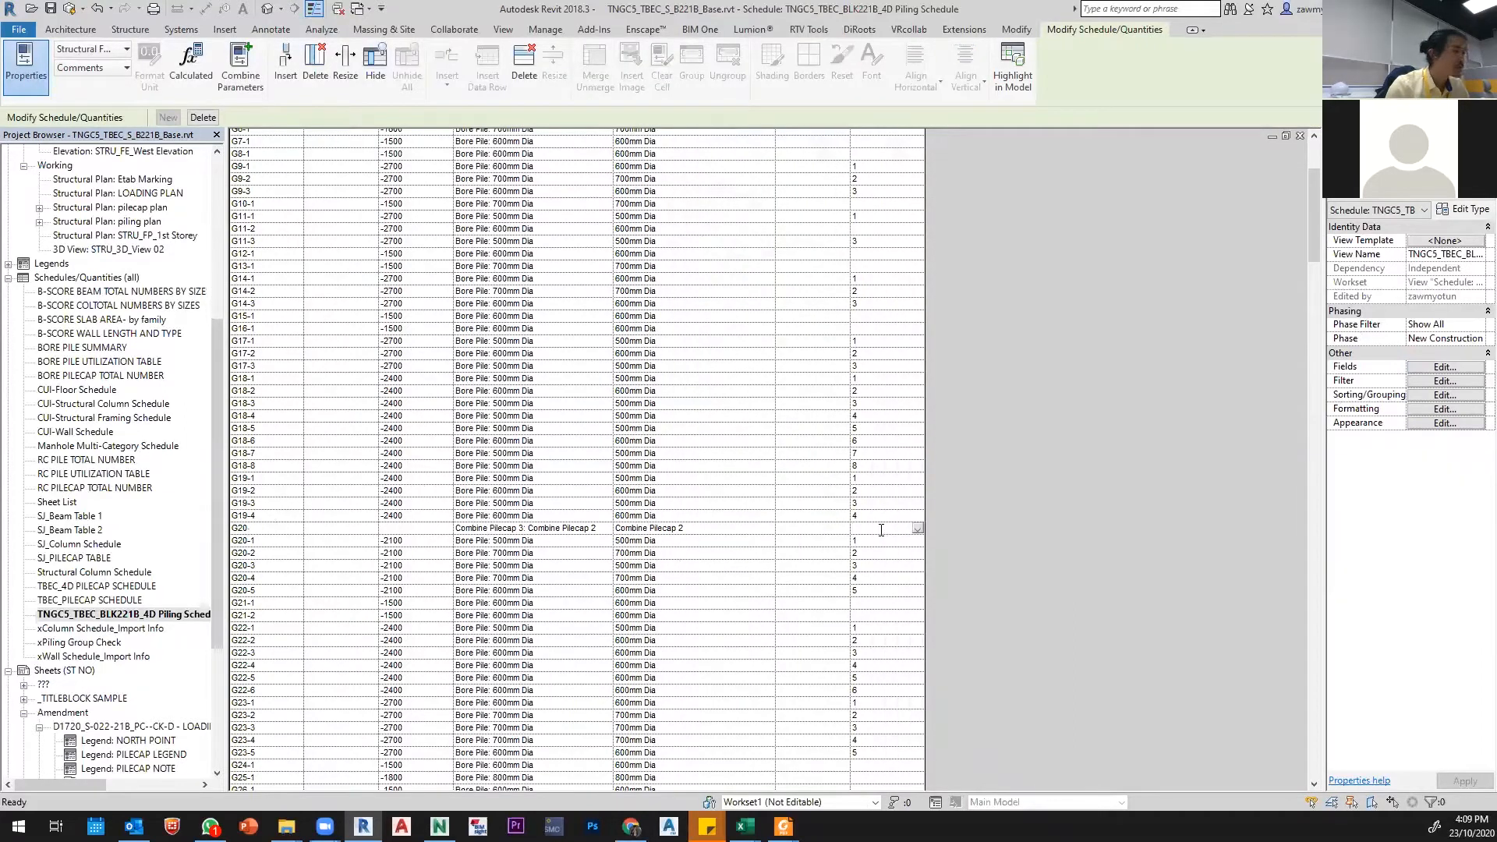
pyautogui.scroll(-15, 884, 471)
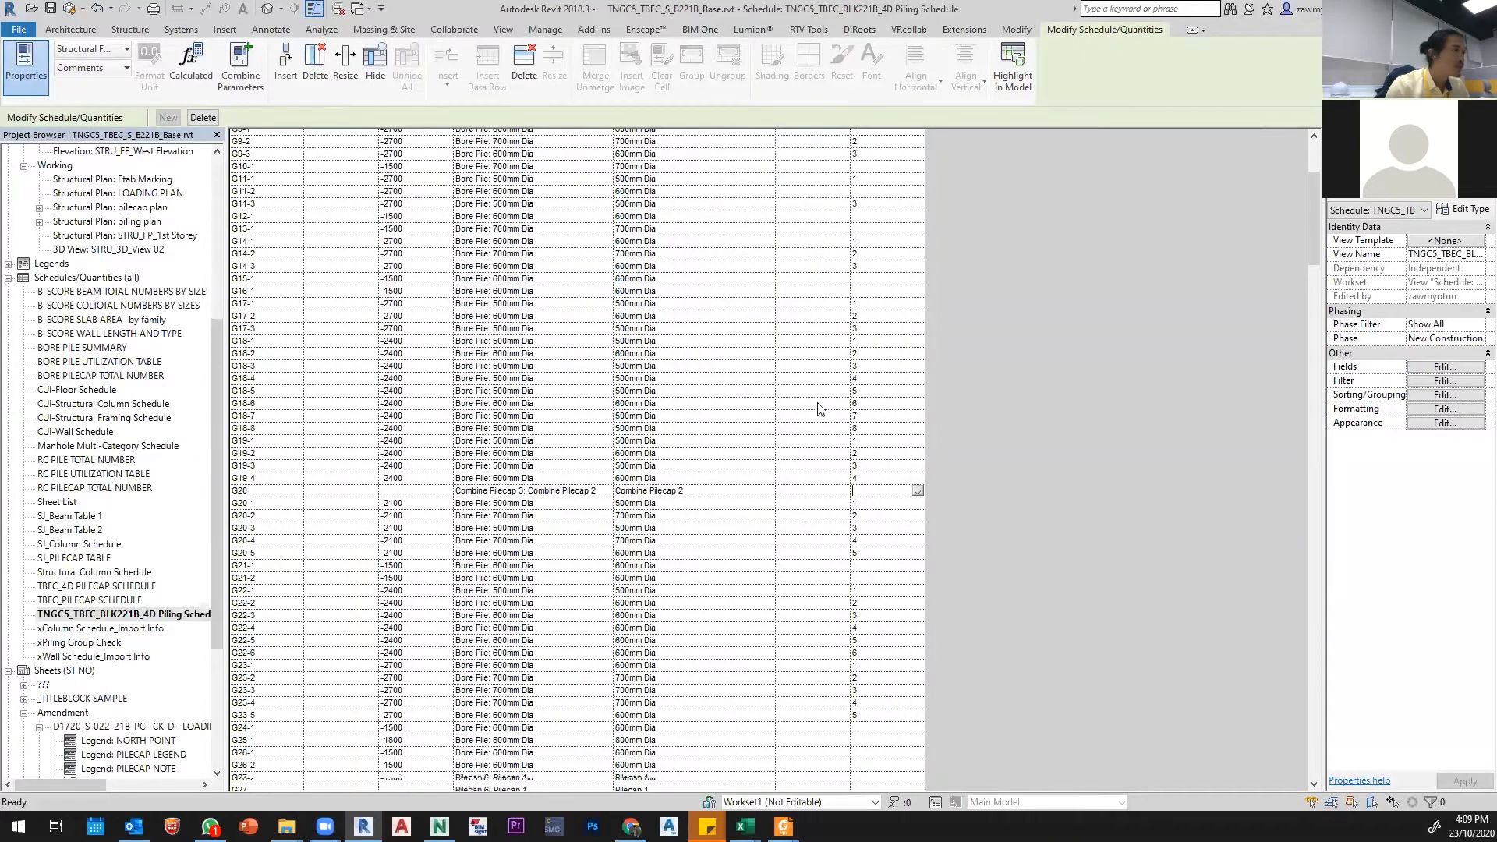
# Step: Look through the Comments values down the schedule and return to the G20 combined pilecap row
pyautogui.scroll(-20, 859, 503)
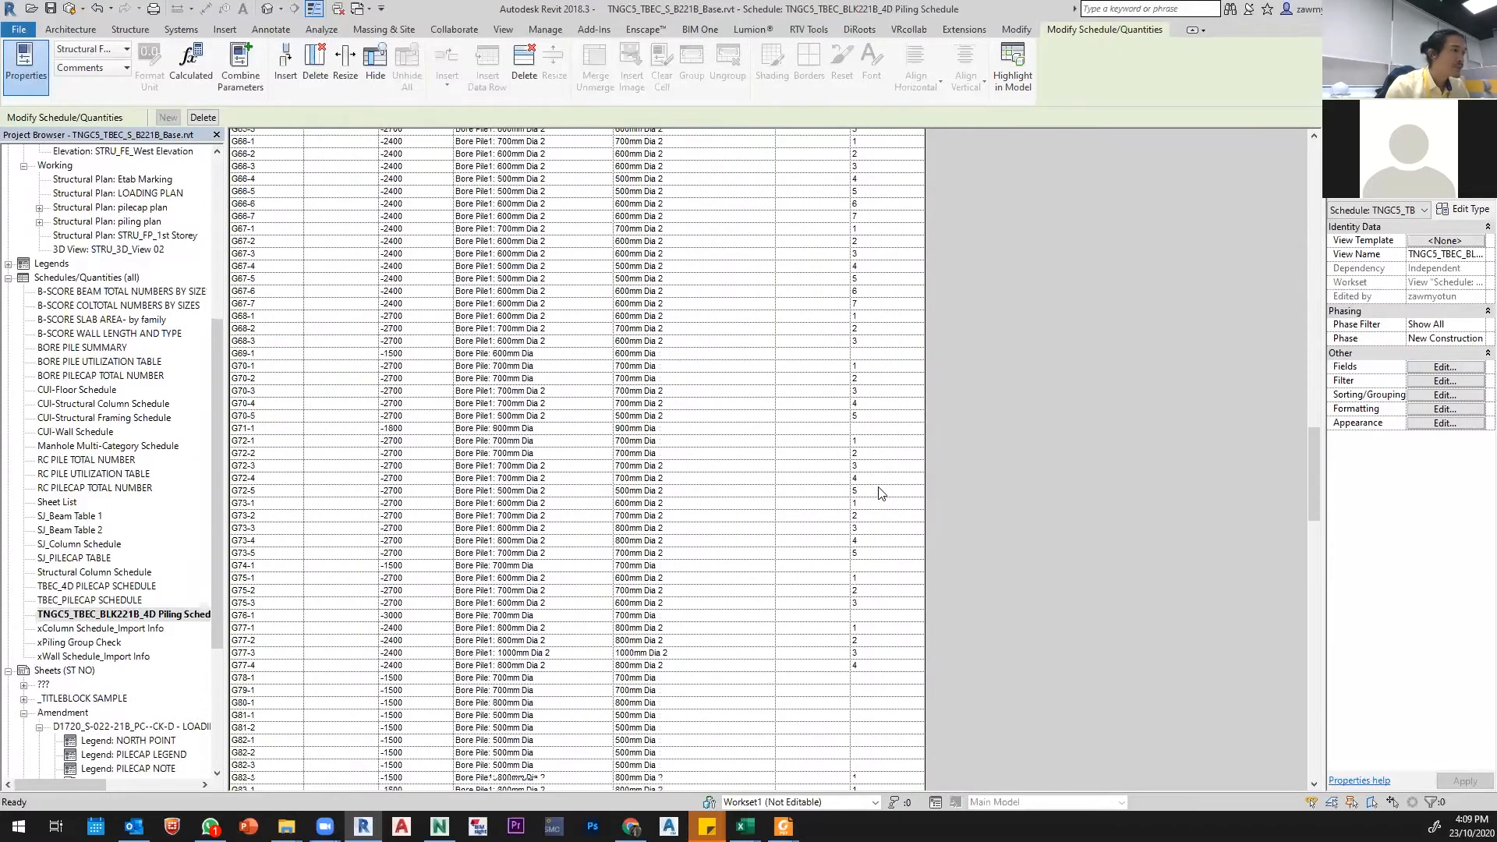
pyautogui.scroll(-15, 880, 491)
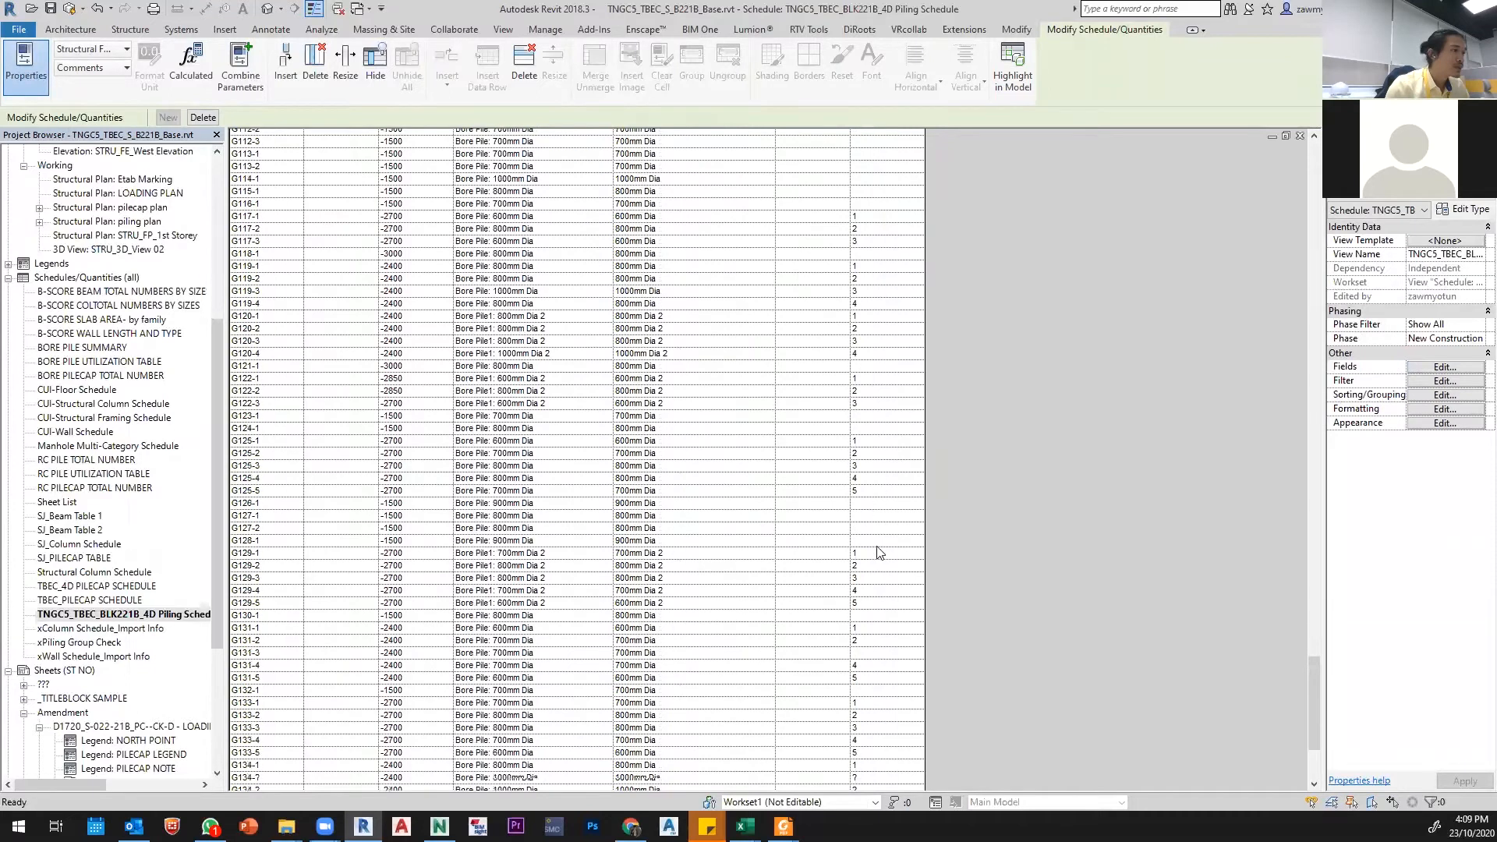
pyautogui.scroll(20, 871, 629)
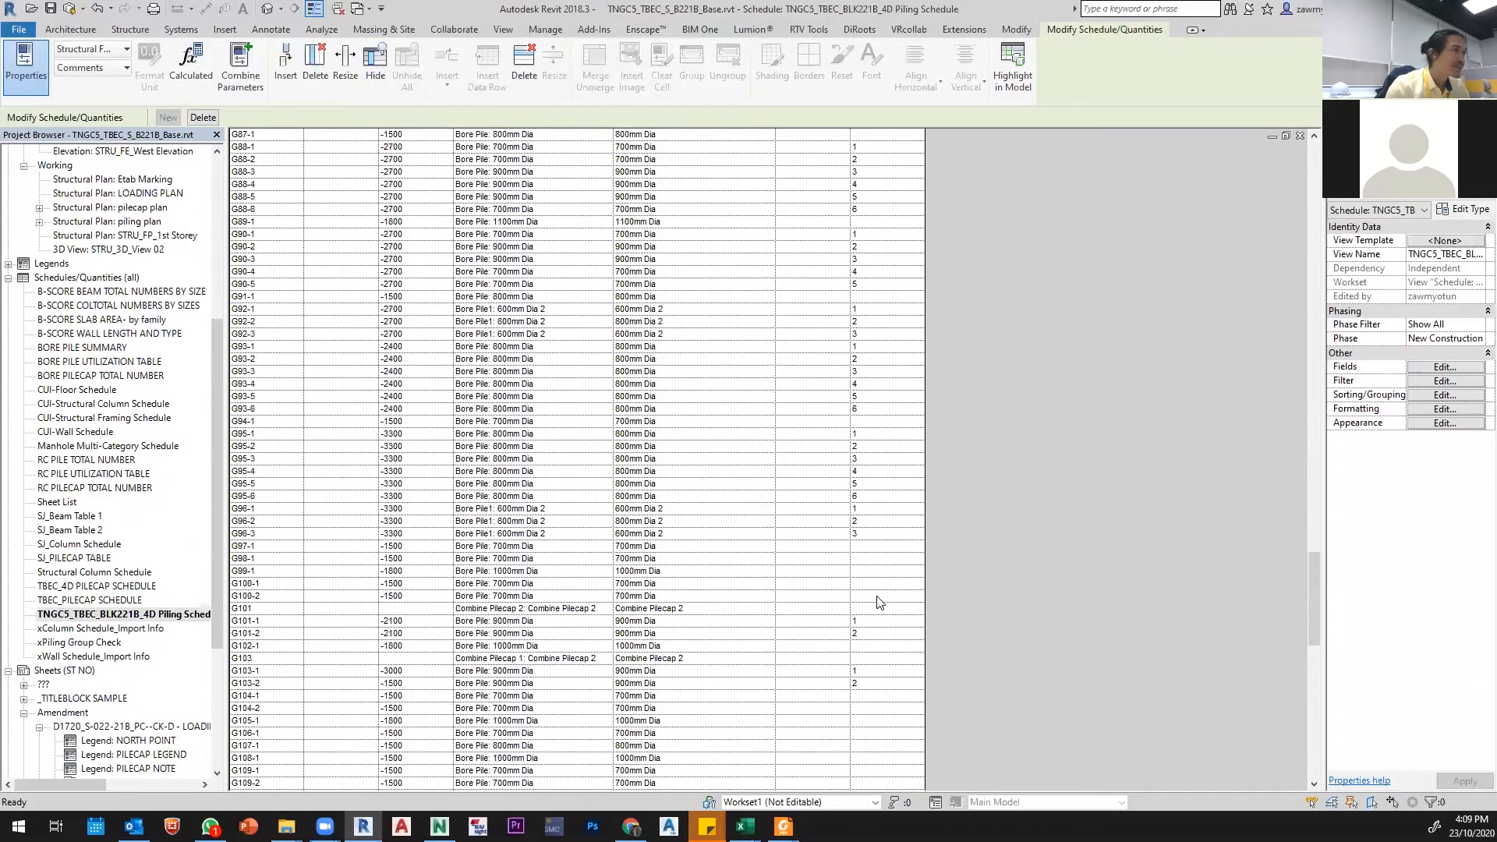
pyautogui.scroll(20, 879, 569)
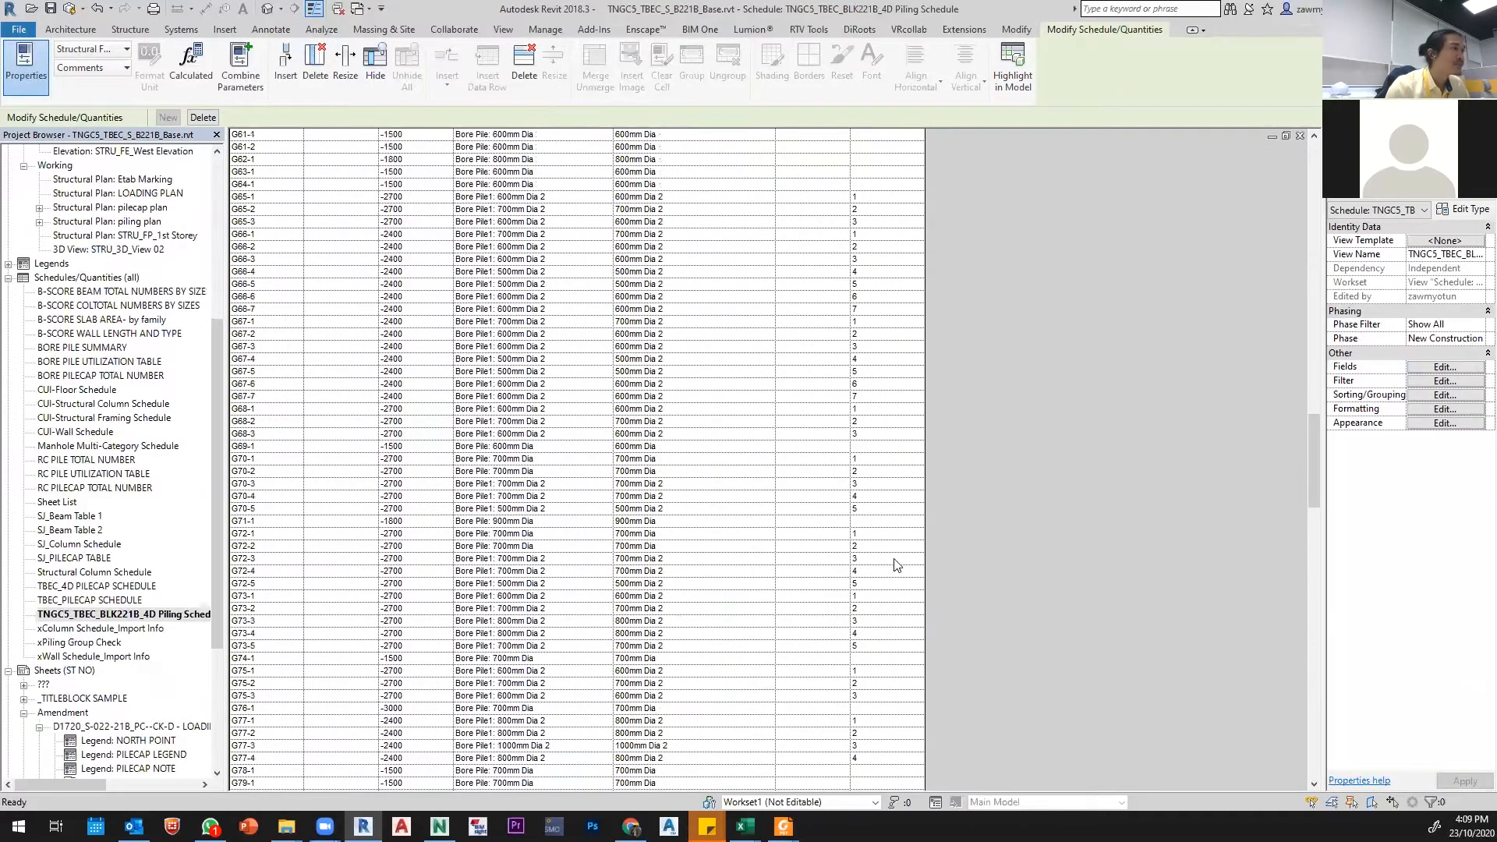
pyautogui.scroll(20, 894, 551)
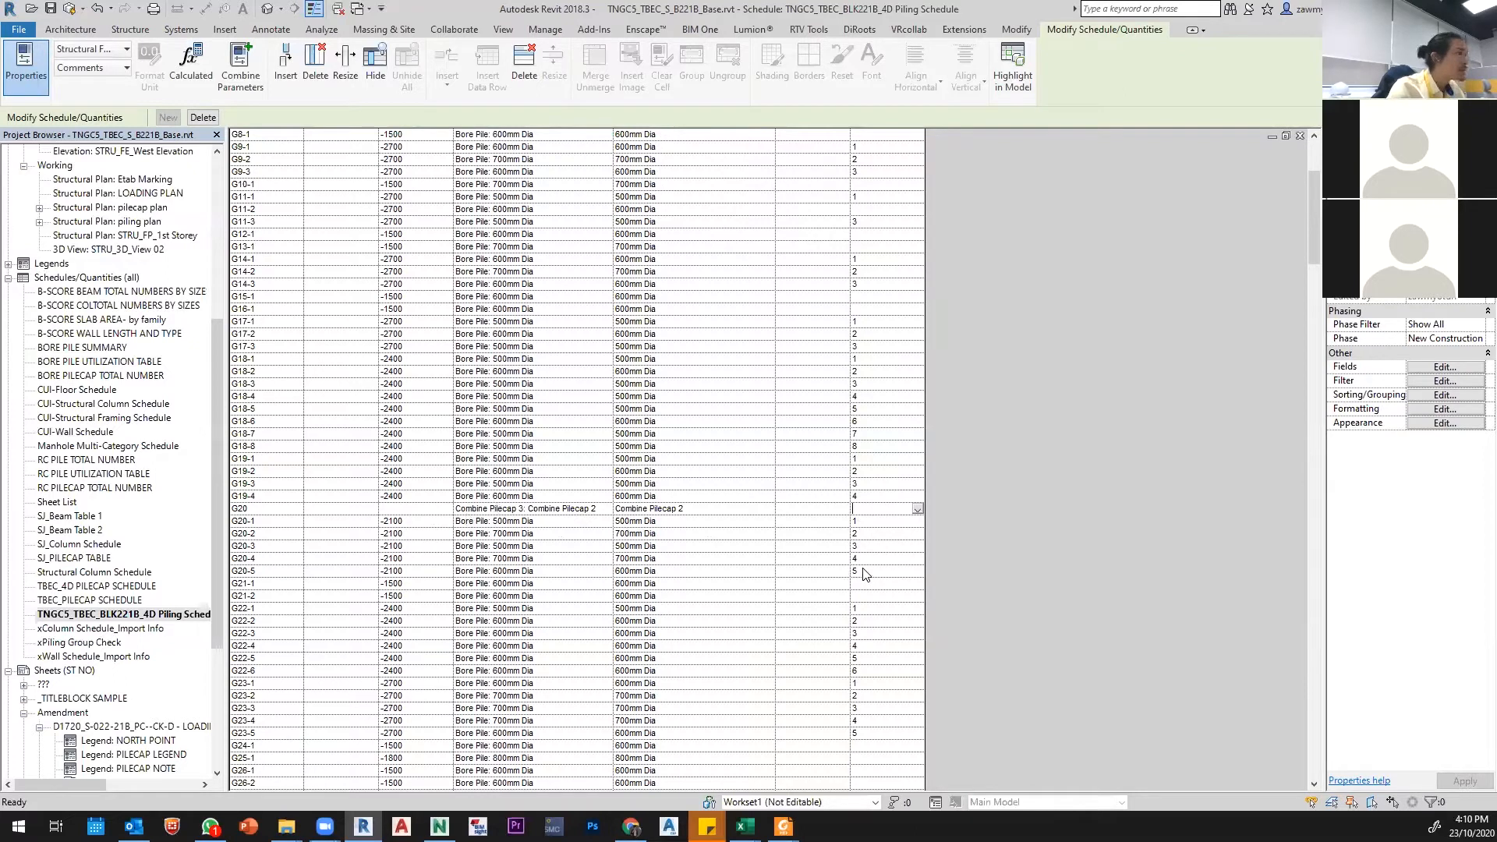
# Step: Open the 3D view and examine the Comments values of the G19 pilecap and its piles G19-2, G19-4 and G19-3
pyautogui.click(270, 9)
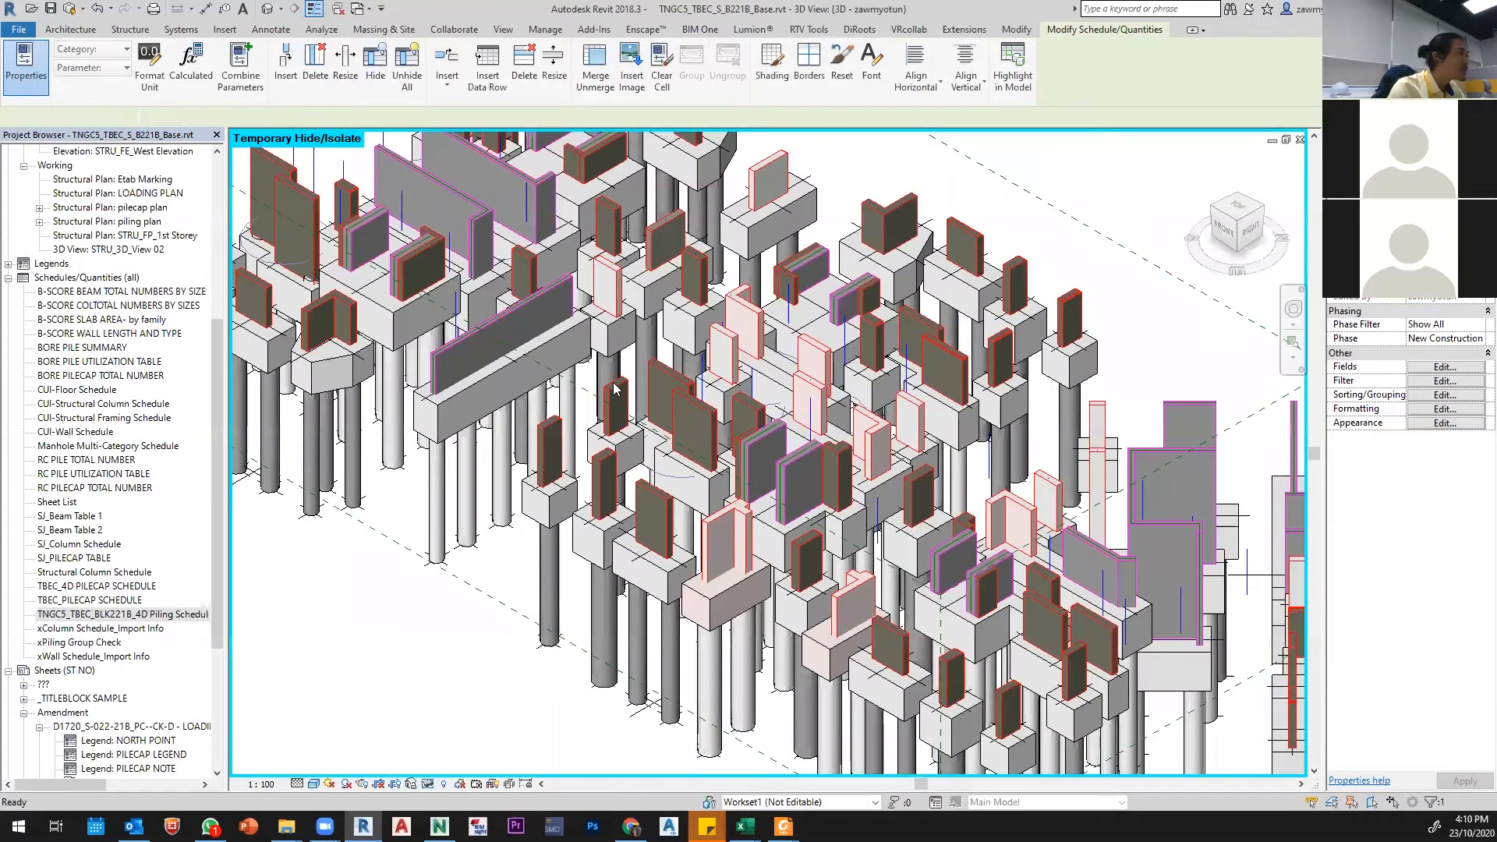
pyautogui.scroll(-5, 613, 388)
pyautogui.scroll(3, 908, 437)
pyautogui.keyDown('shift'); pyautogui.moveTo(932, 405); pyautogui.dragTo(1067, 547, button='middle'); pyautogui.keyUp('shift')
pyautogui.scroll(5, 656, 443)
pyautogui.click(667, 452)
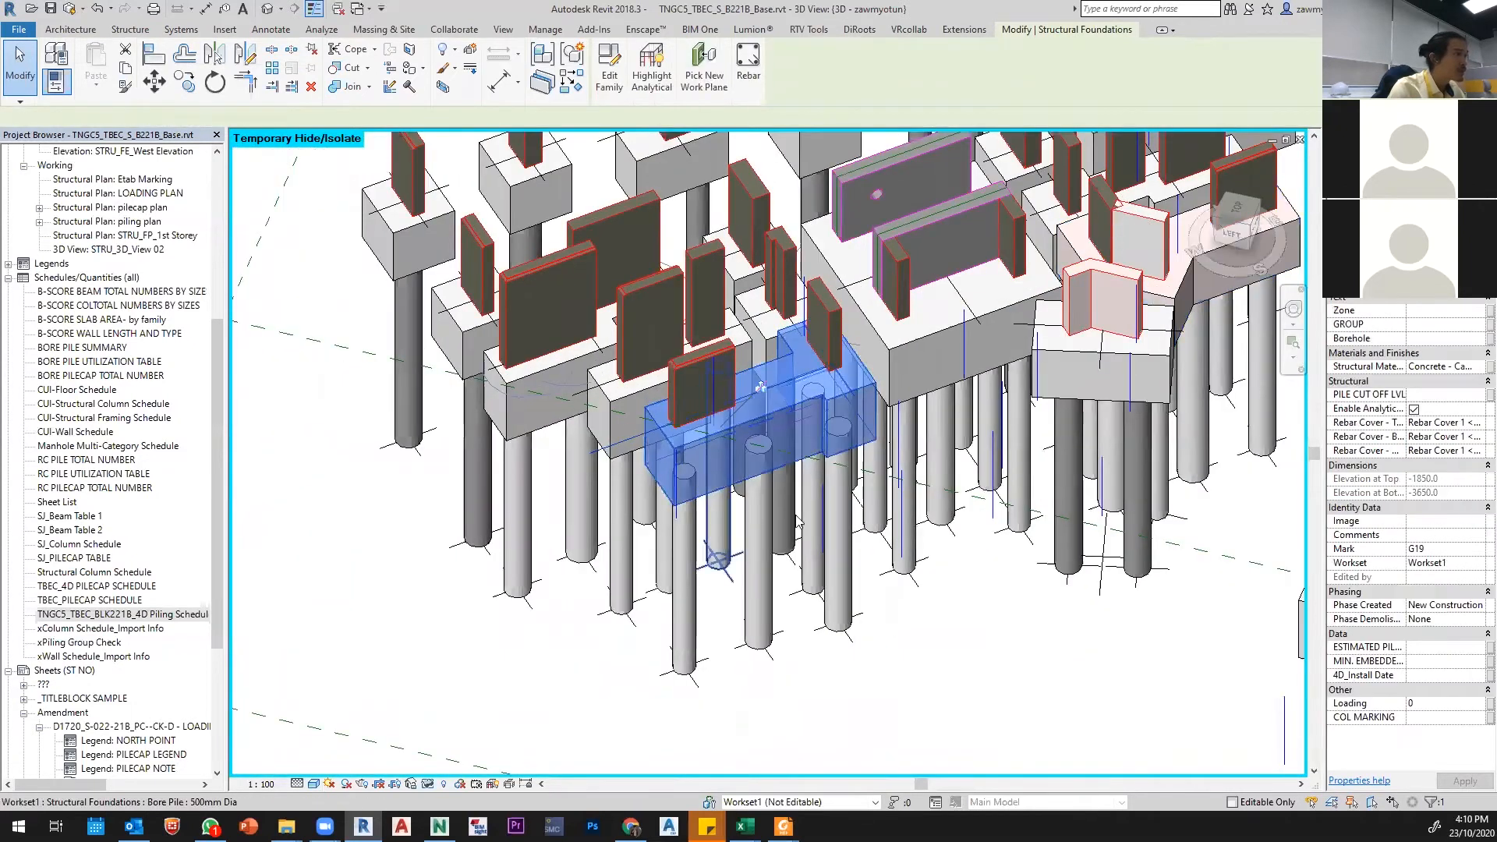
pyautogui.click(769, 530)
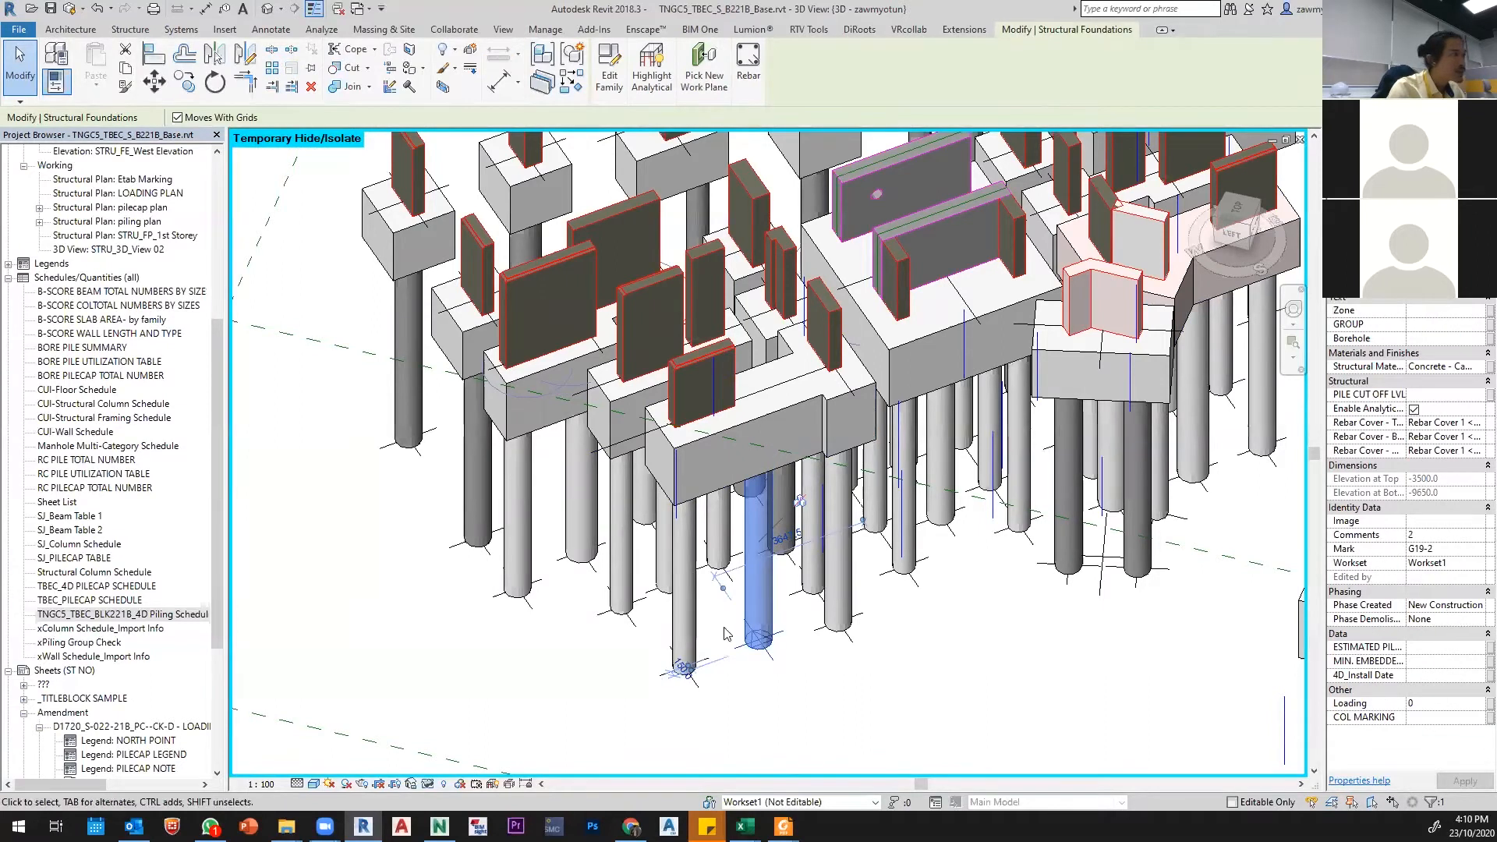
pyautogui.keyDown('shift'); pyautogui.moveTo(782, 634); pyautogui.dragTo(818, 583, button='middle'); pyautogui.keyUp('shift')
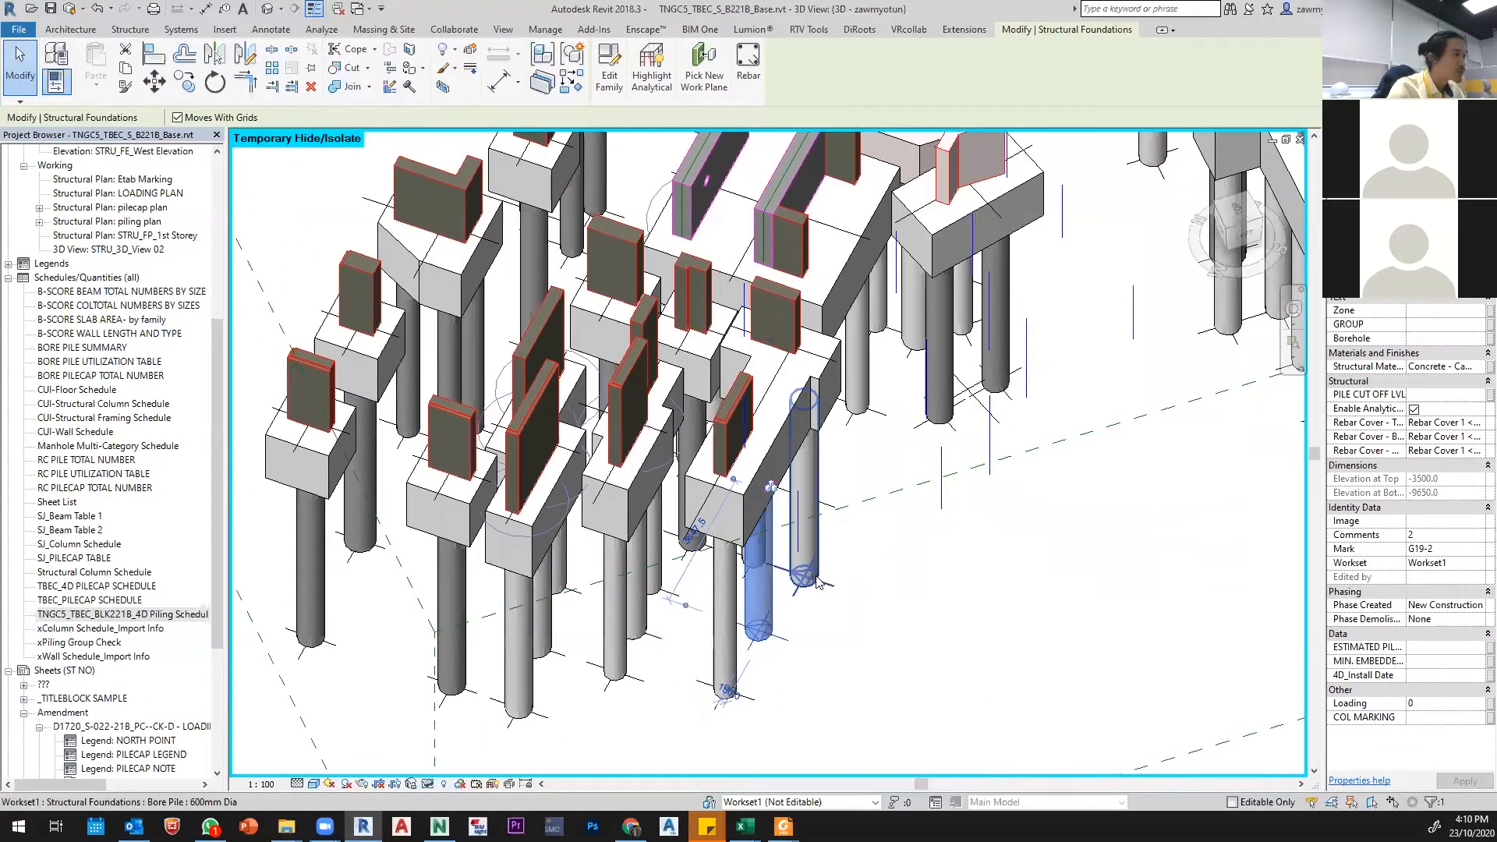
pyautogui.click(817, 581)
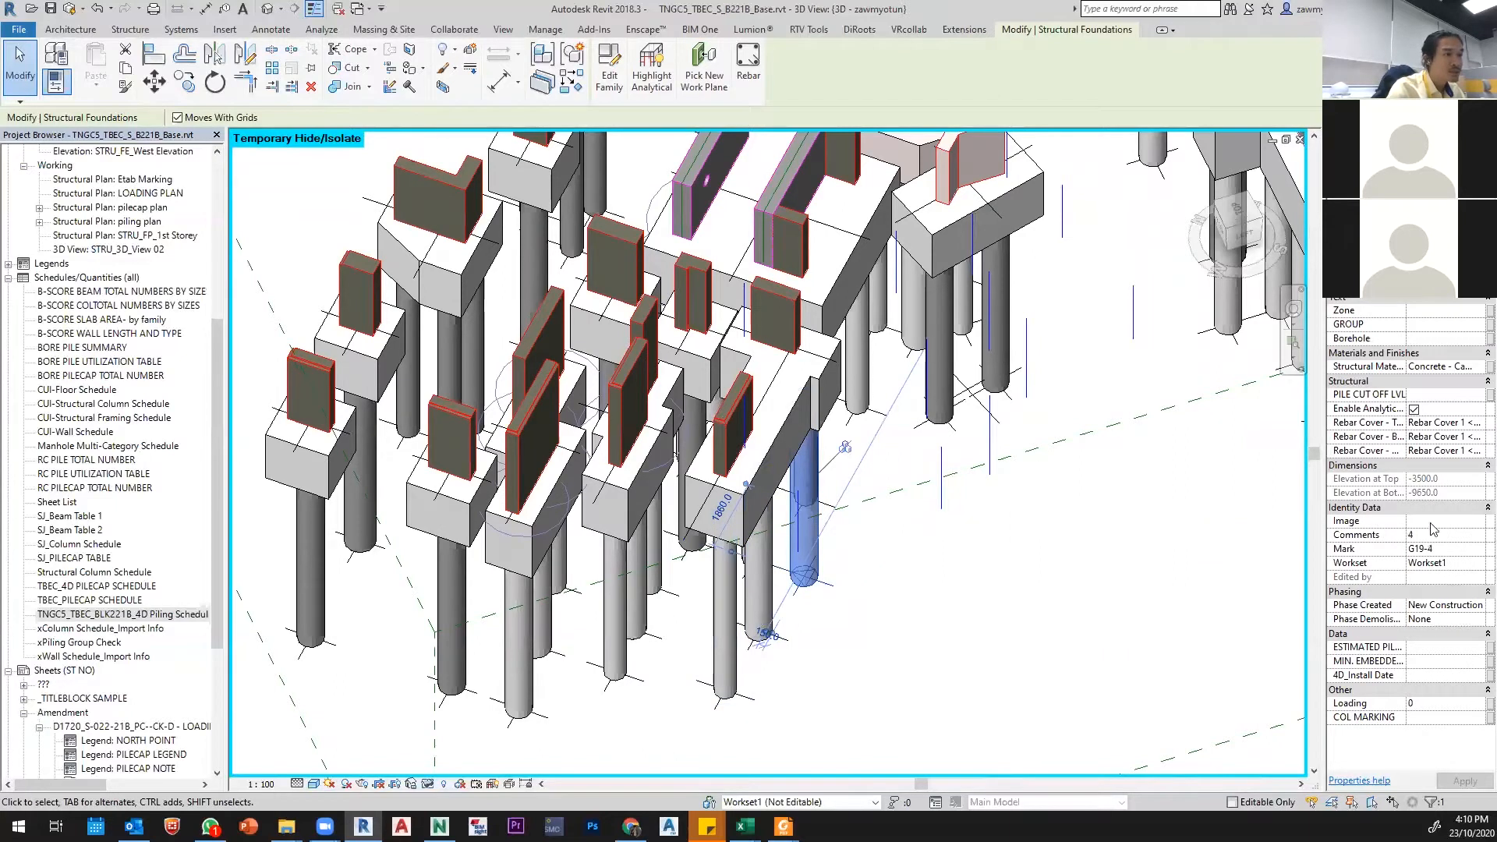
pyautogui.keyDown('shift'); pyautogui.moveTo(791, 376); pyautogui.dragTo(705, 399, button='middle'); pyautogui.keyUp('shift')
pyautogui.click(774, 515)
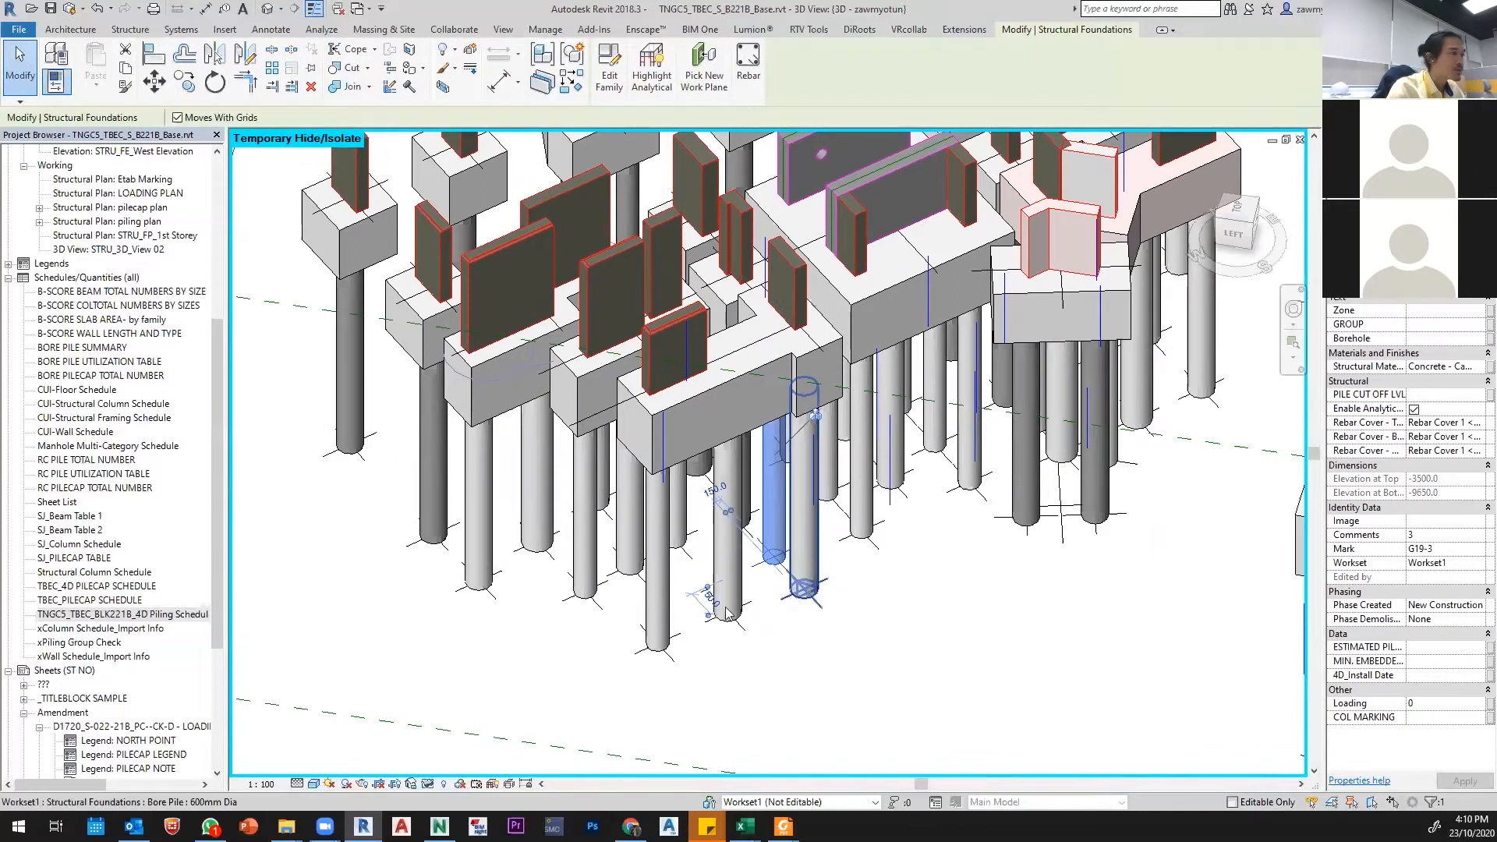
pyautogui.click(795, 643)
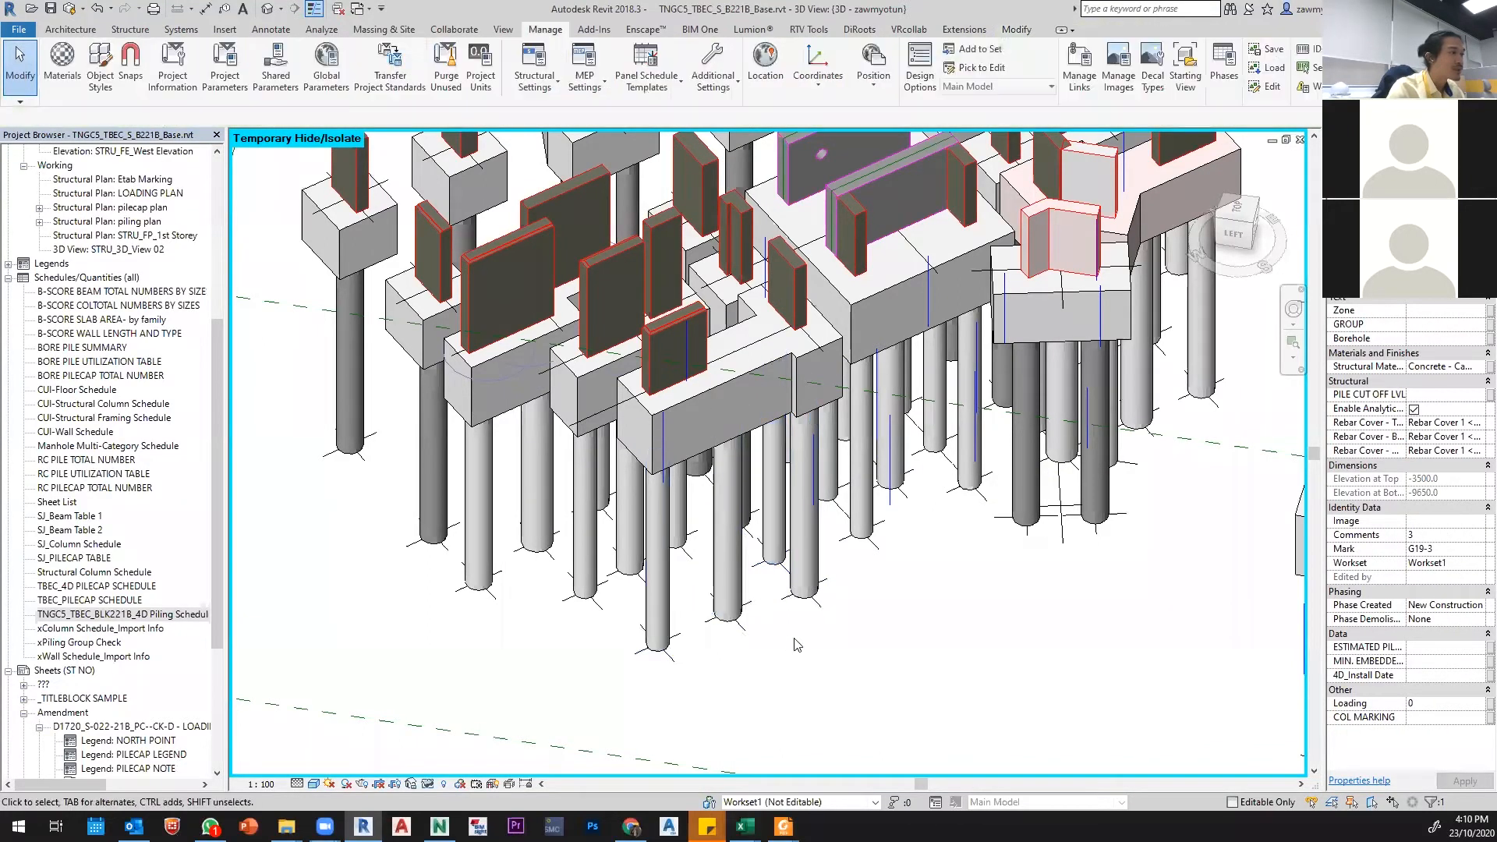
# Step: Examine the overall layout of piles and pilecaps across the block in the 3D view
pyautogui.scroll(-3, 889, 597)
pyautogui.keyDown('shift'); pyautogui.moveTo(889, 598); pyautogui.dragTo(725, 557, button='middle'); pyautogui.keyUp('shift')
pyautogui.scroll(-4, 695, 468)
pyautogui.moveTo(678, 372); pyautogui.dragTo(471, 255, button='middle')
pyautogui.scroll(-3, 471, 257)
pyautogui.keyDown('shift'); pyautogui.moveTo(663, 413); pyautogui.dragTo(789, 322, button='middle'); pyautogui.keyUp('shift')
pyautogui.scroll(3, 457, 378)
pyautogui.scroll(-3, 782, 321)
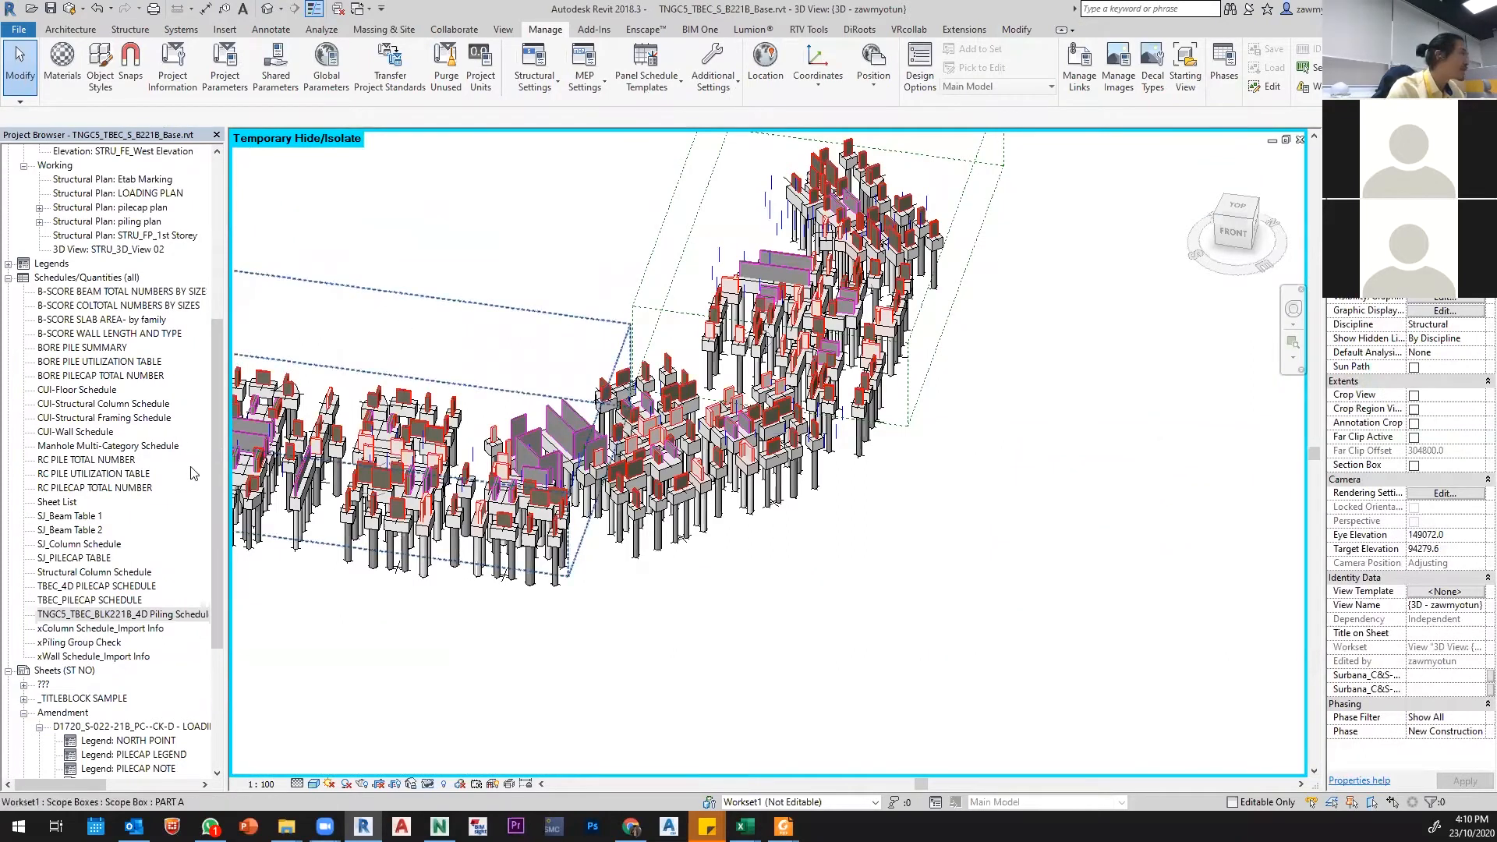
# Step: Reopen the TNGC5_TBEC_BLK221B_4D Piling Schedule and set the G20 combined pilecap row's Comments to 11
pyautogui.doubleClick(122, 613)
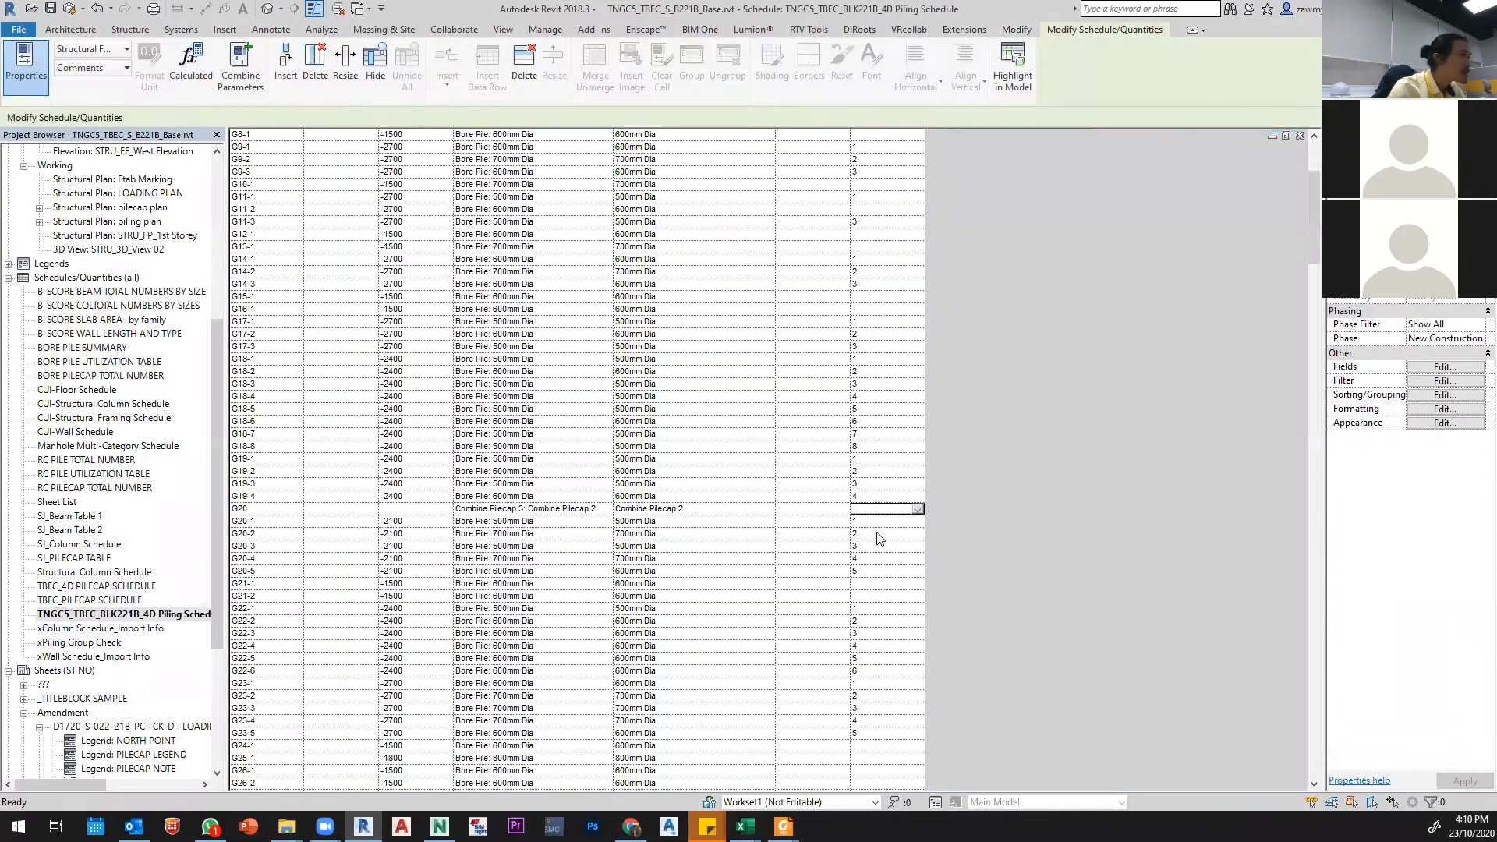
pyautogui.click(885, 510)
pyautogui.write('11')
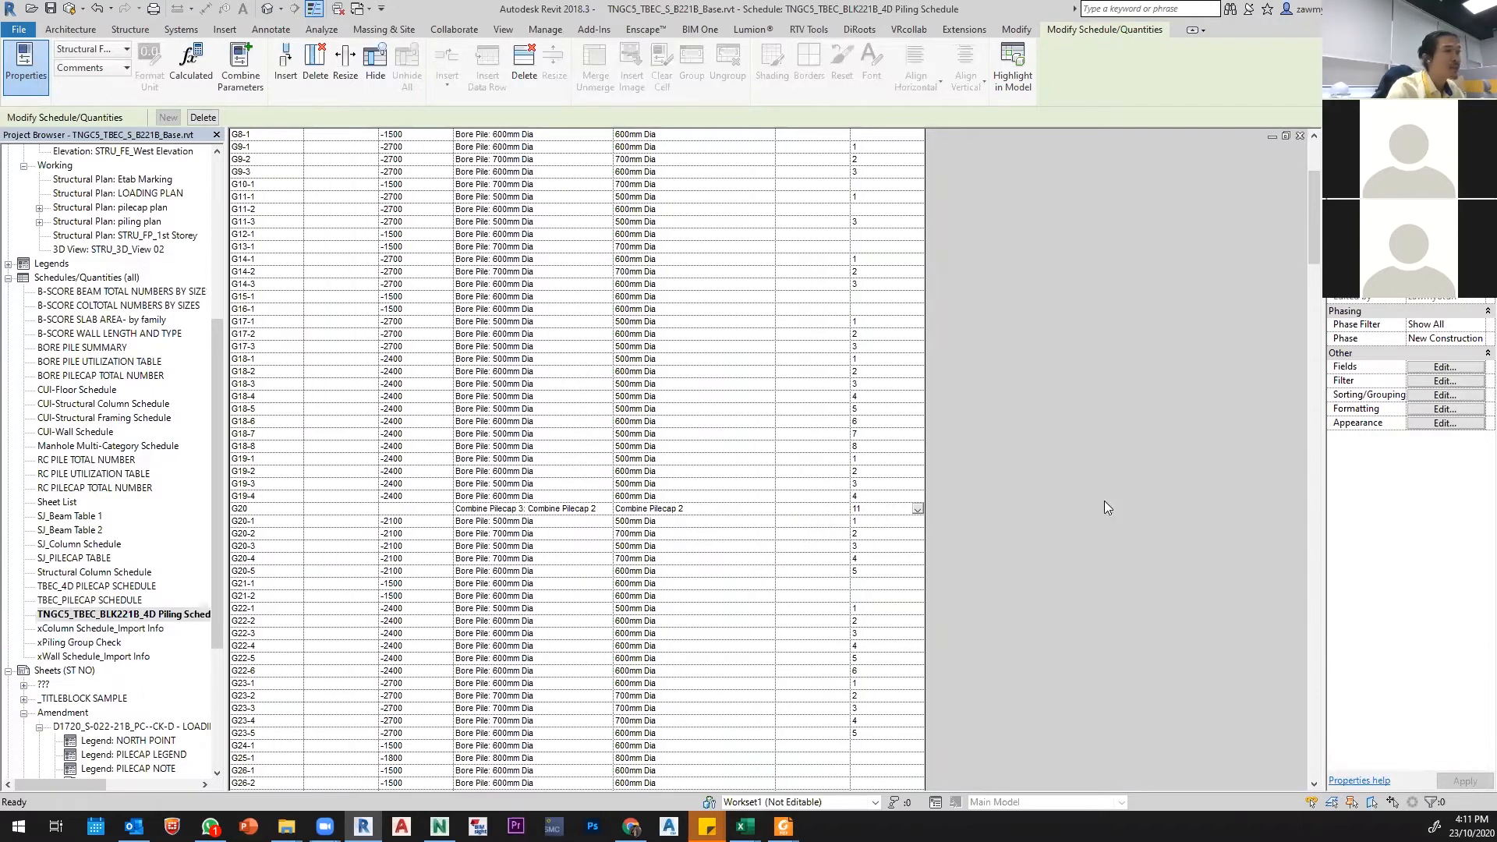
# Step: Add a third schedule filter for Comments equals 11 and apply it
pyautogui.click(1443, 381)
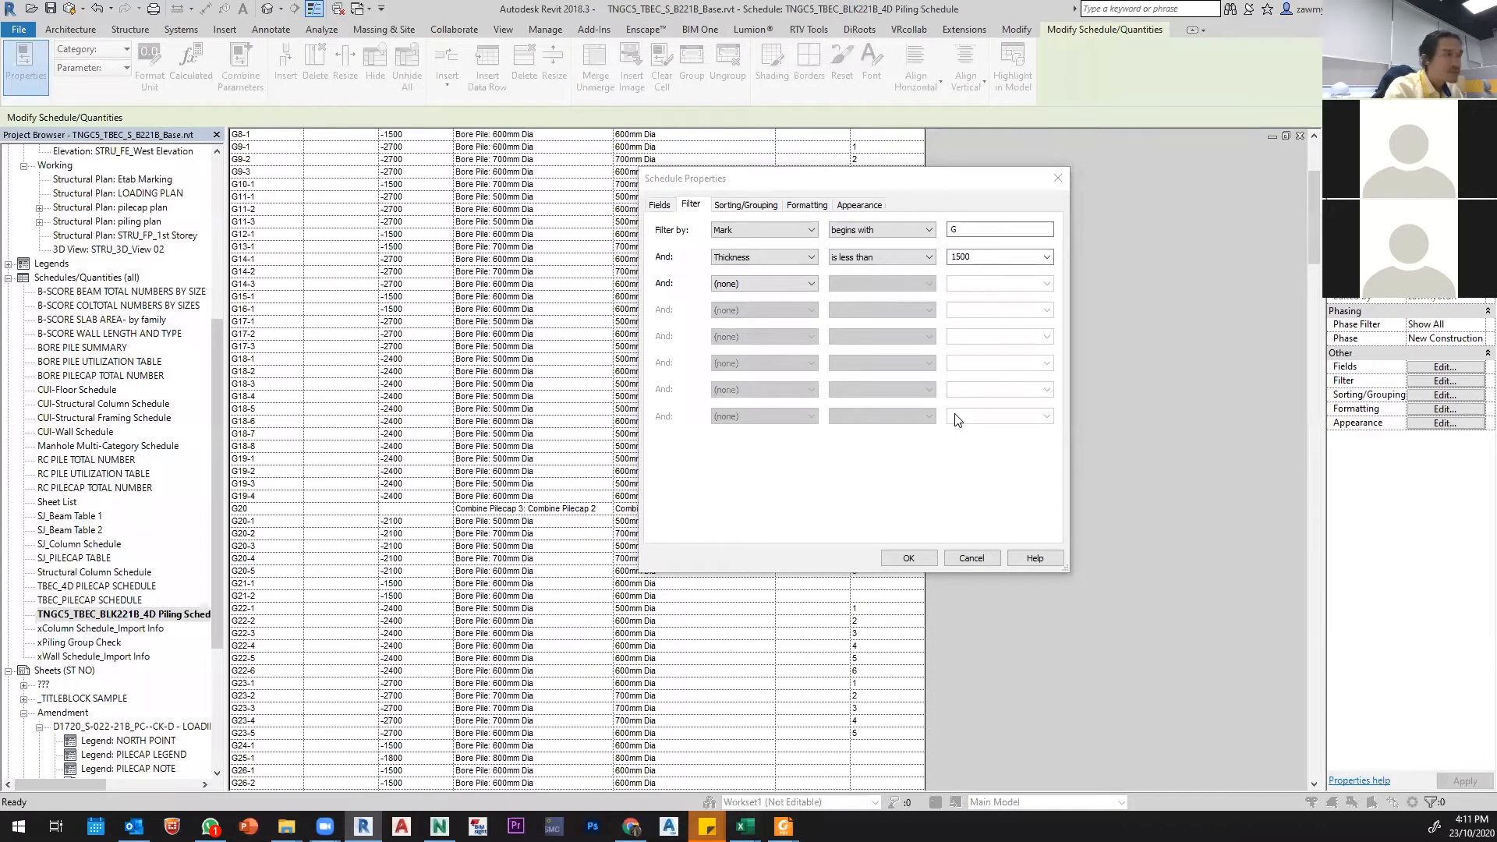
pyautogui.click(807, 285)
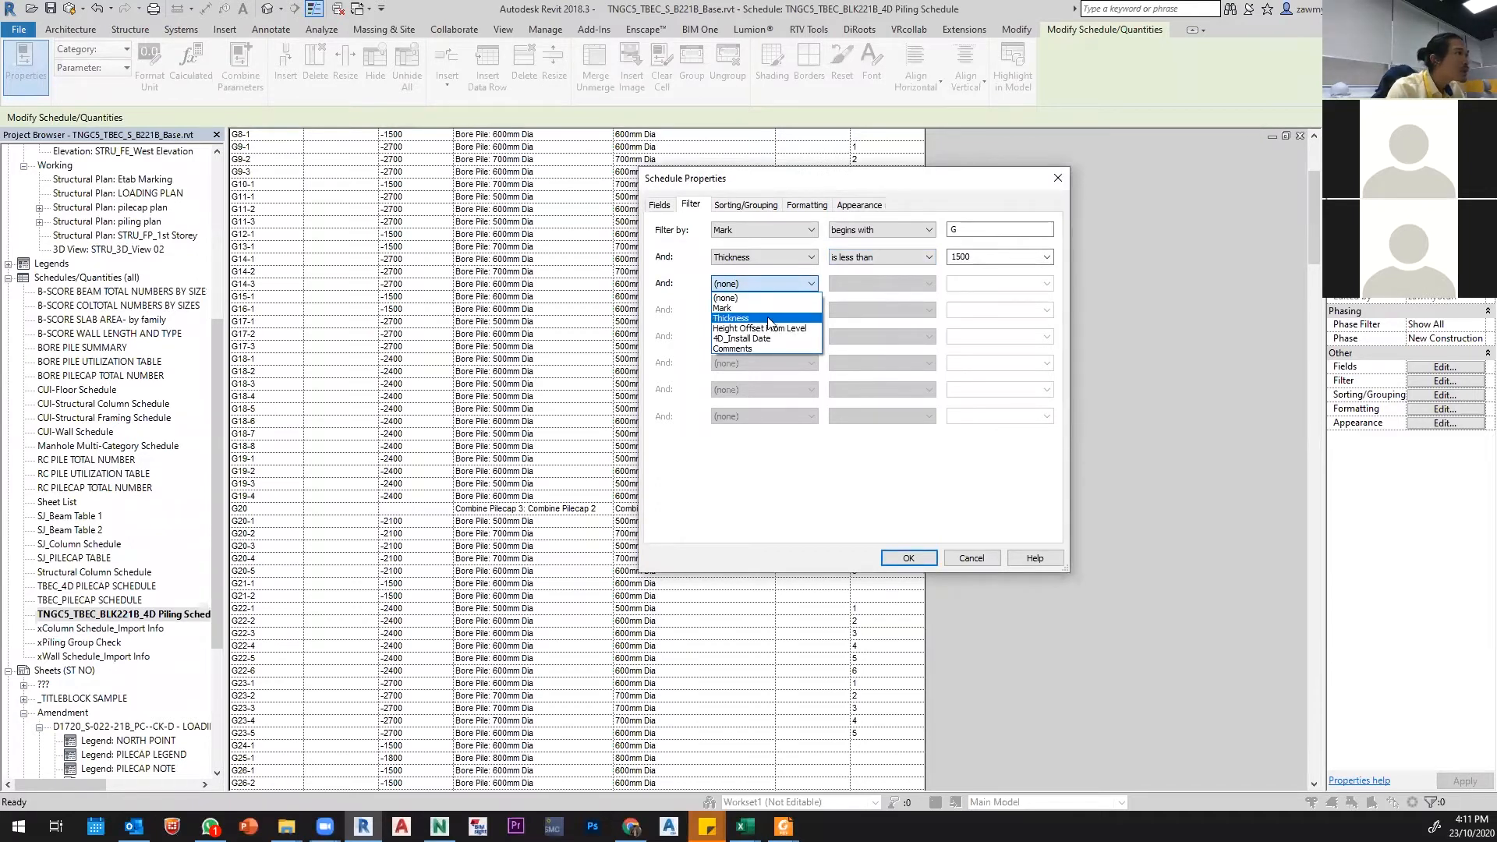
pyautogui.click(762, 349)
pyautogui.click(879, 283)
pyautogui.click(880, 283)
pyautogui.click(994, 286)
pyautogui.write('11')
pyautogui.click(912, 560)
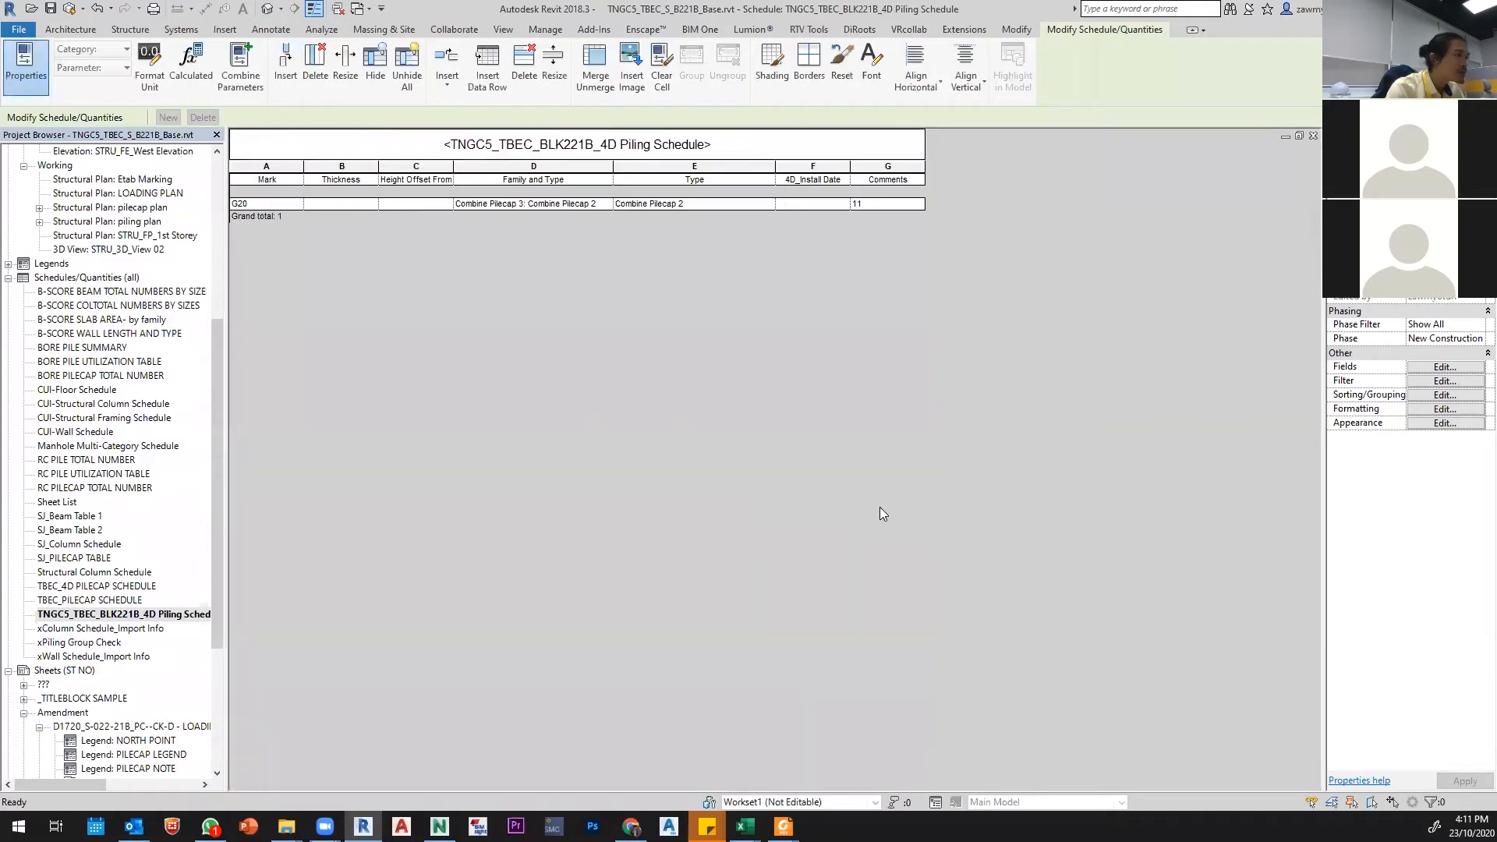
# Step: Change the Comments filter's condition to does not equal, keeping the value 11, and apply it
pyautogui.click(973, 300)
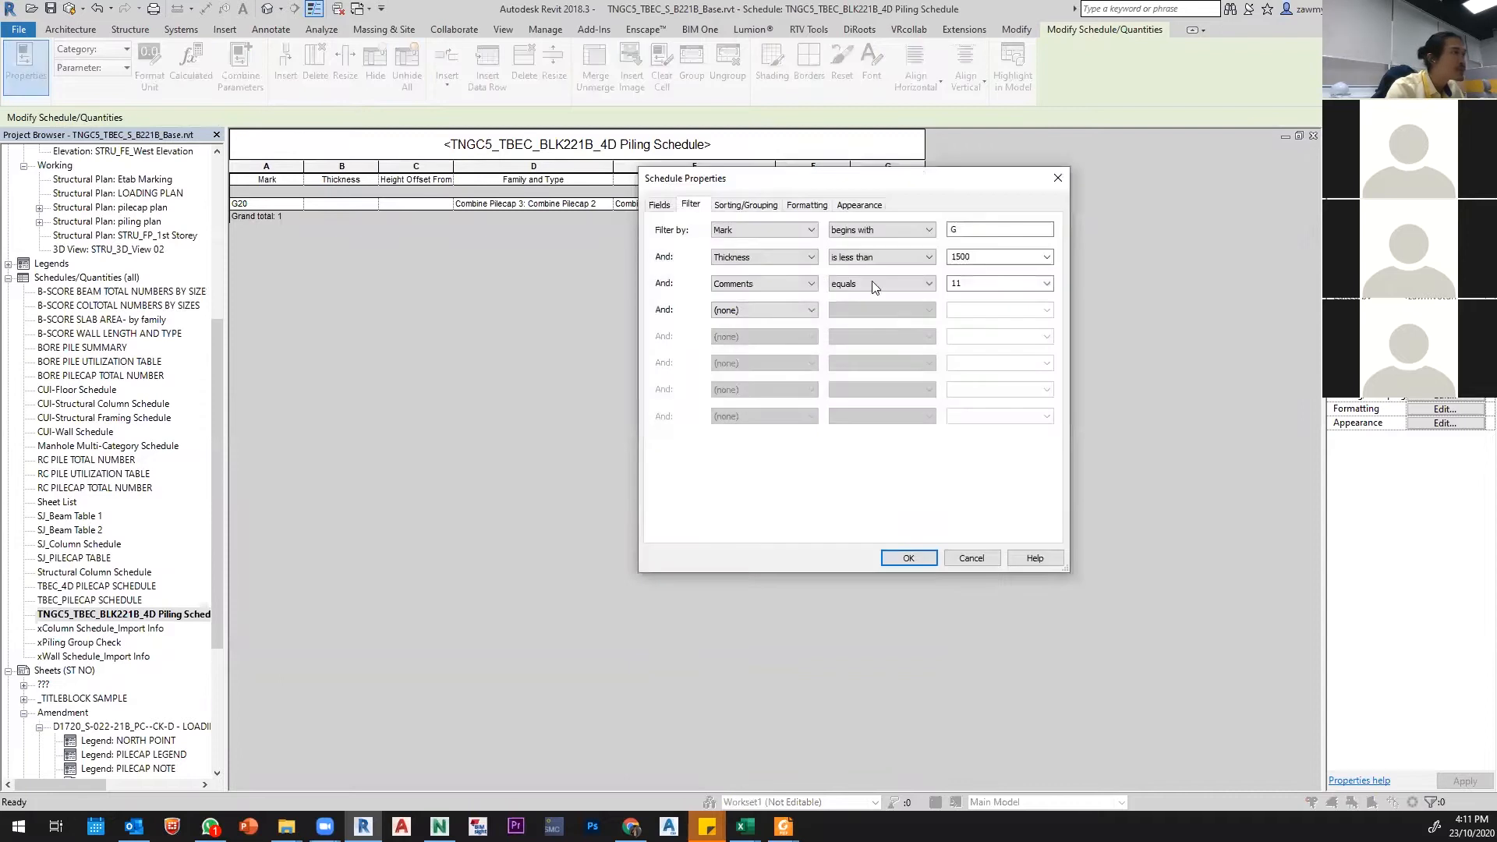
pyautogui.click(882, 281)
pyautogui.click(865, 308)
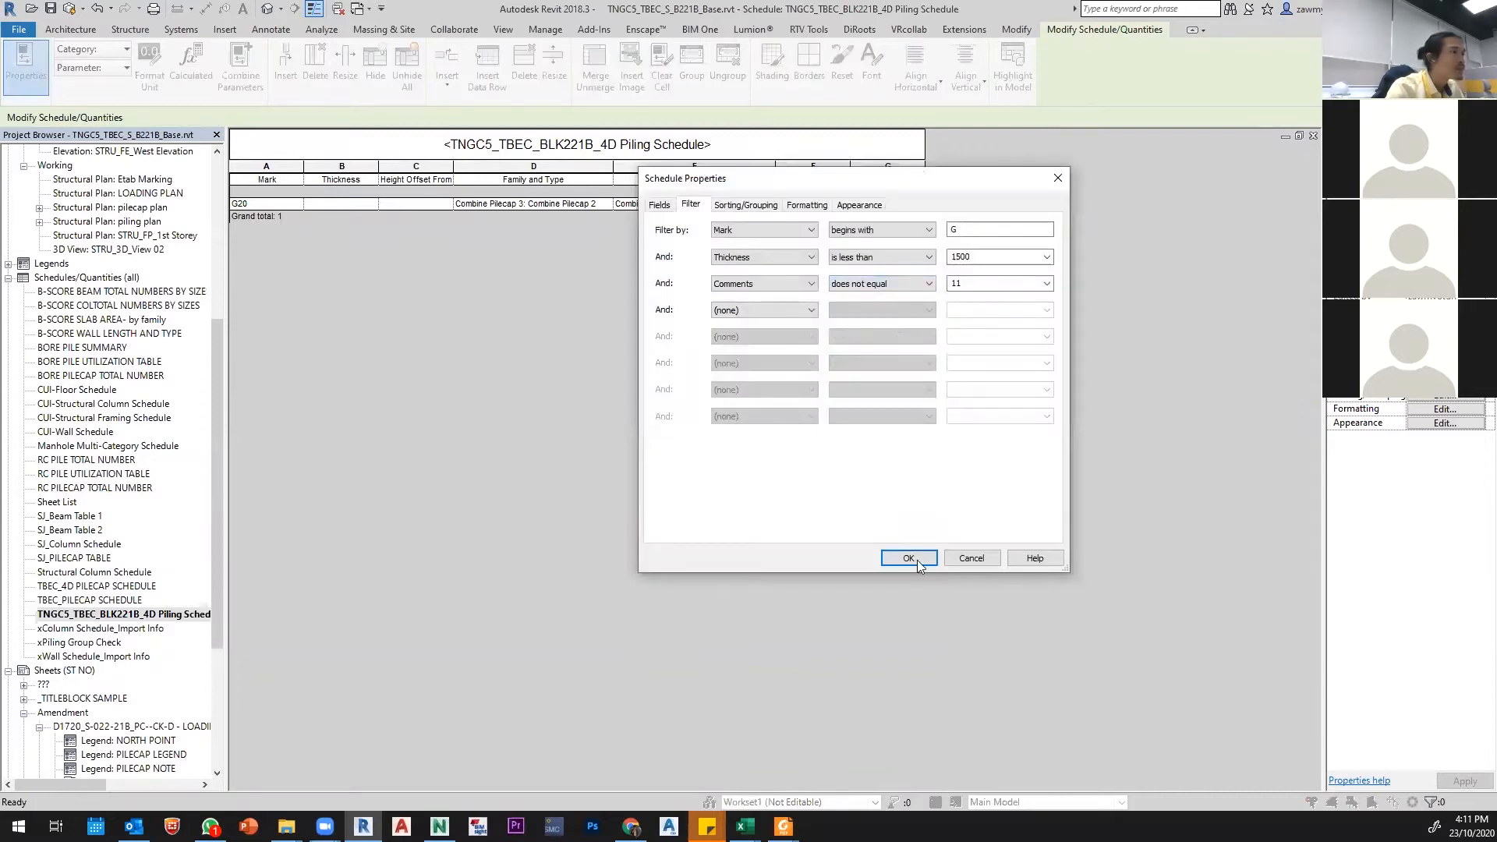
pyautogui.click(909, 558)
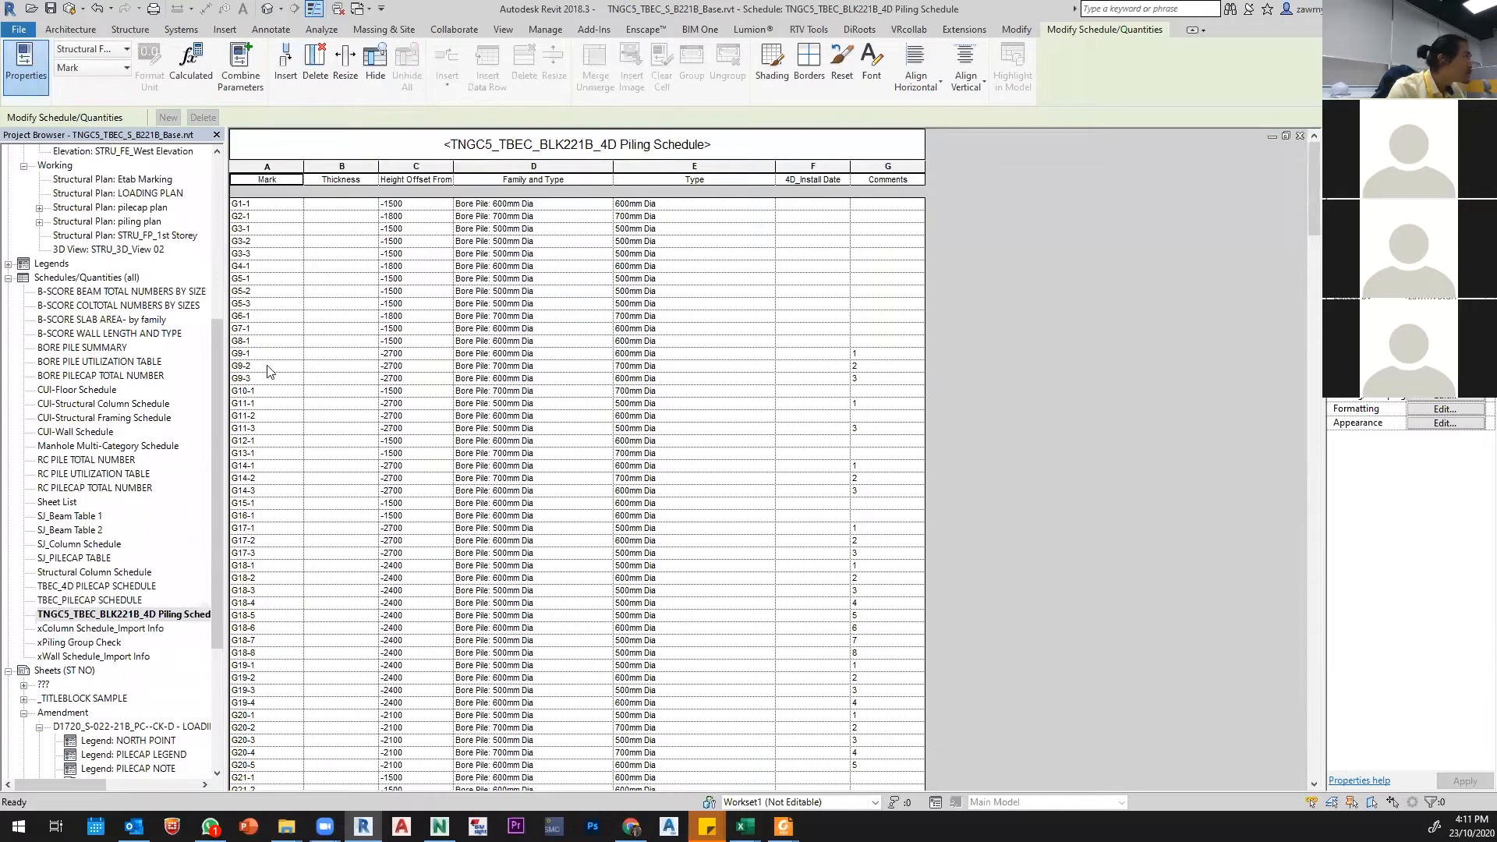
# Step: Find the G27 pilecap row among the filtered piles and set its Comments to 11
pyautogui.scroll(-2, 269, 371)
pyautogui.scroll(2, 543, 275)
pyautogui.scroll(-15, 535, 270)
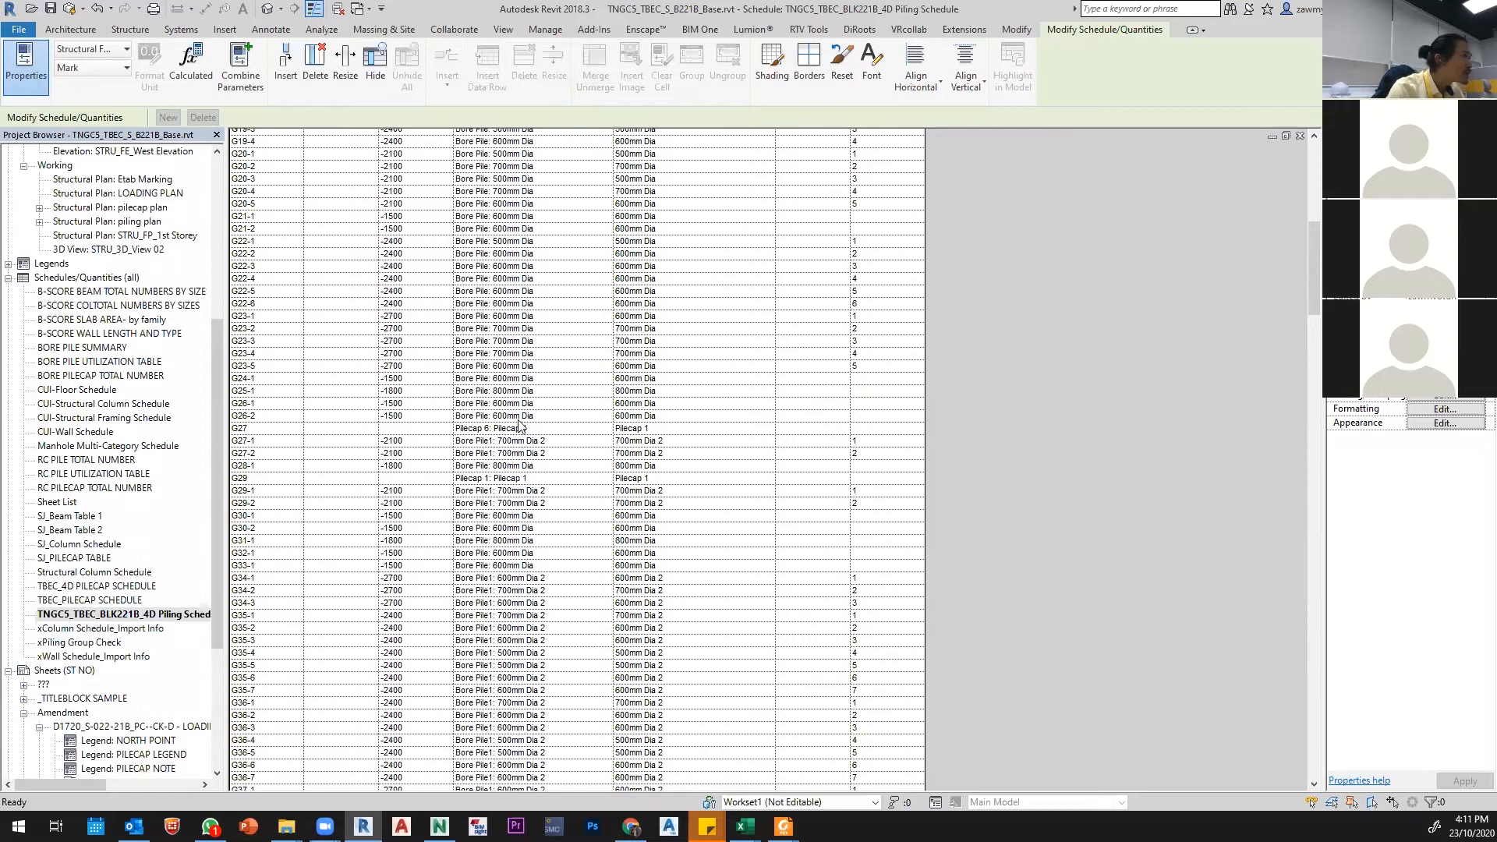
pyautogui.click(859, 432)
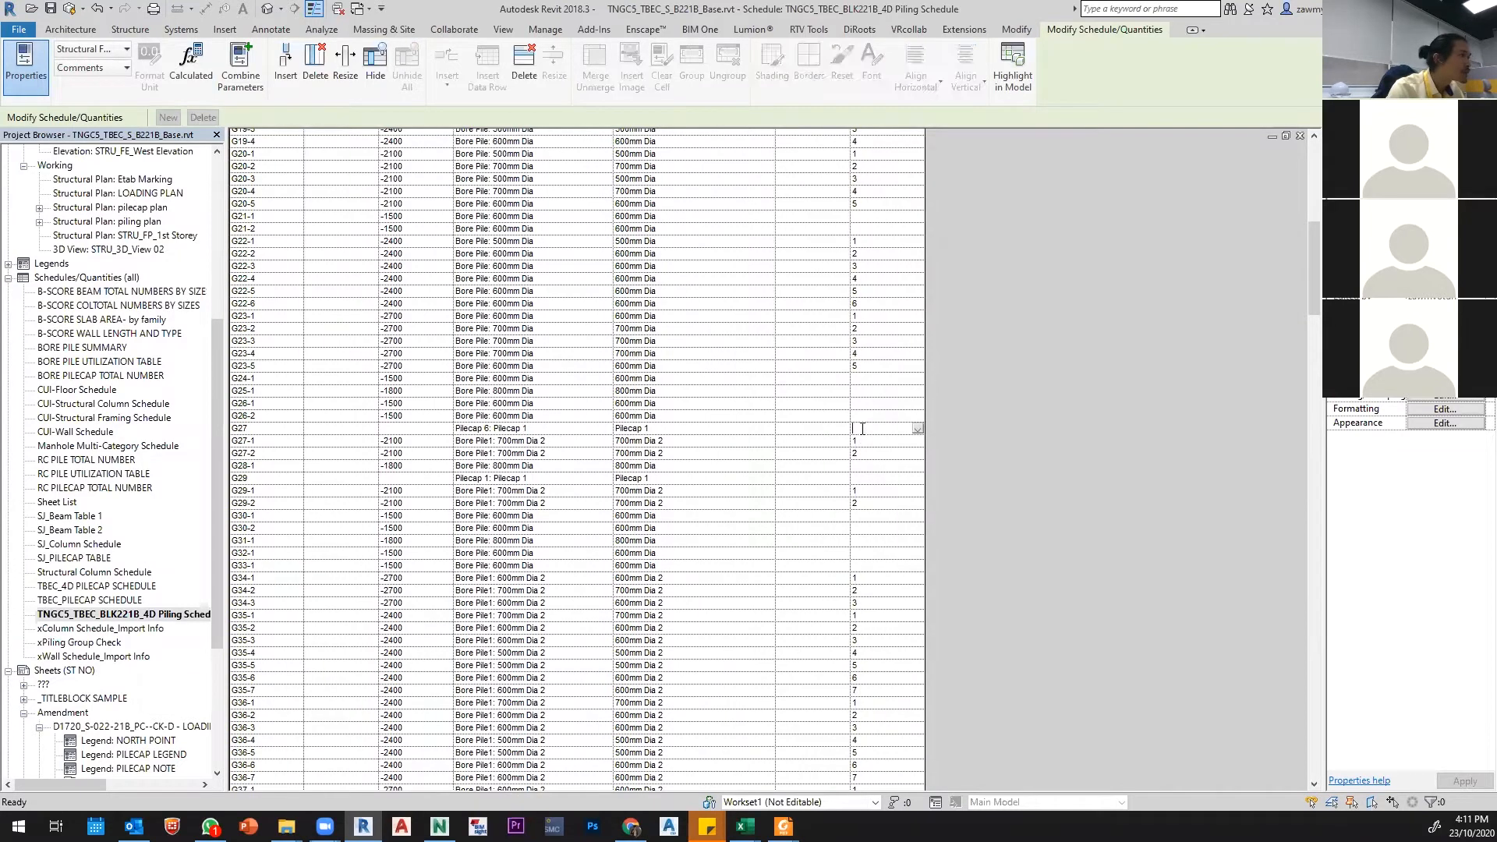
pyautogui.write('11')
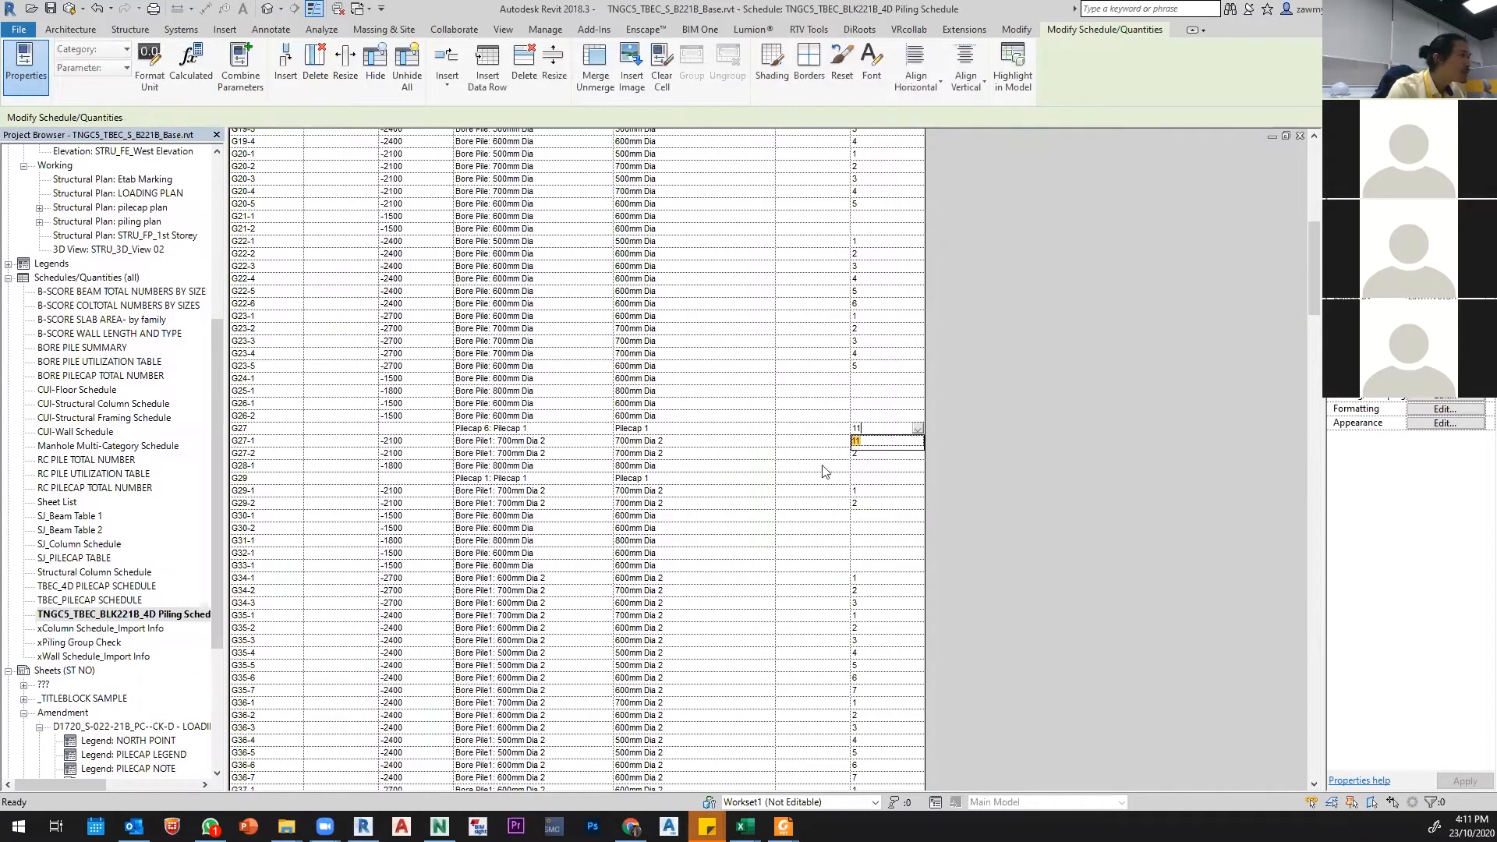
# Step: Set the Comments of the G29 pilecap row to 11 and commit the entry
pyautogui.click(867, 478)
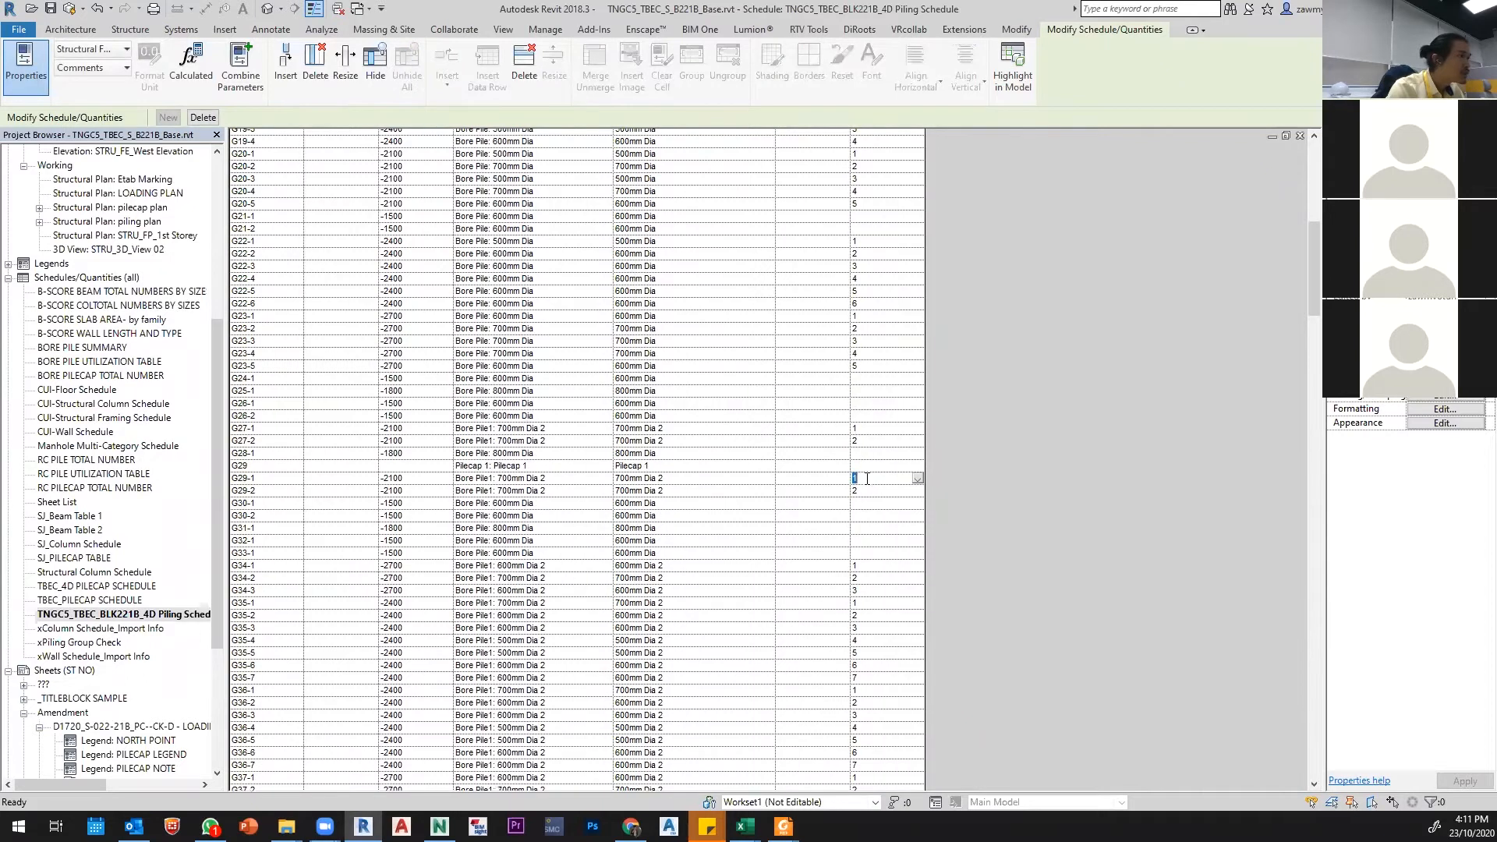
pyautogui.click(852, 465)
pyautogui.write('11')
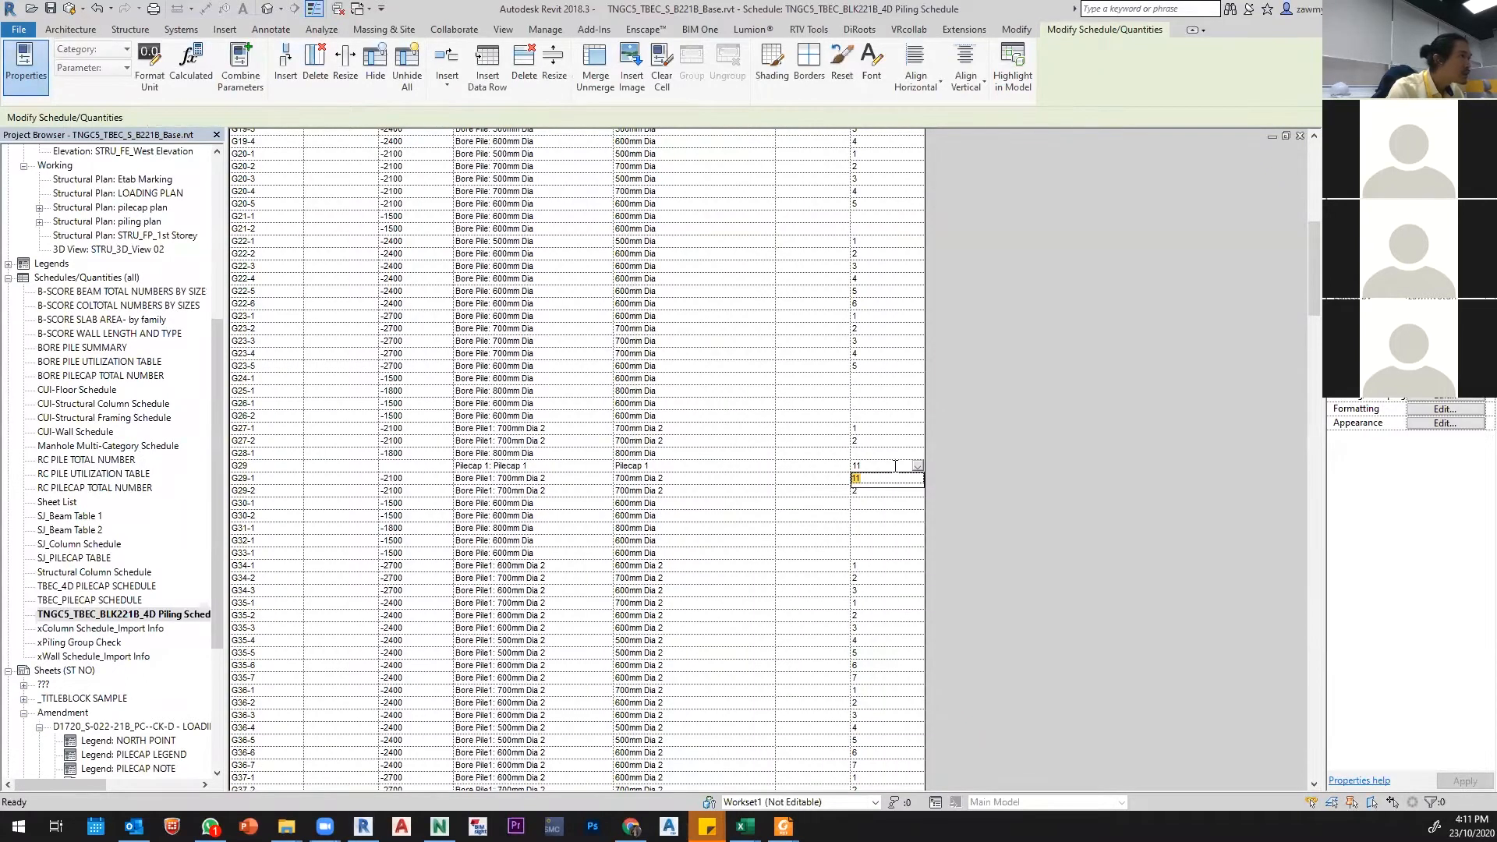
pyautogui.scroll(-2, 721, 372)
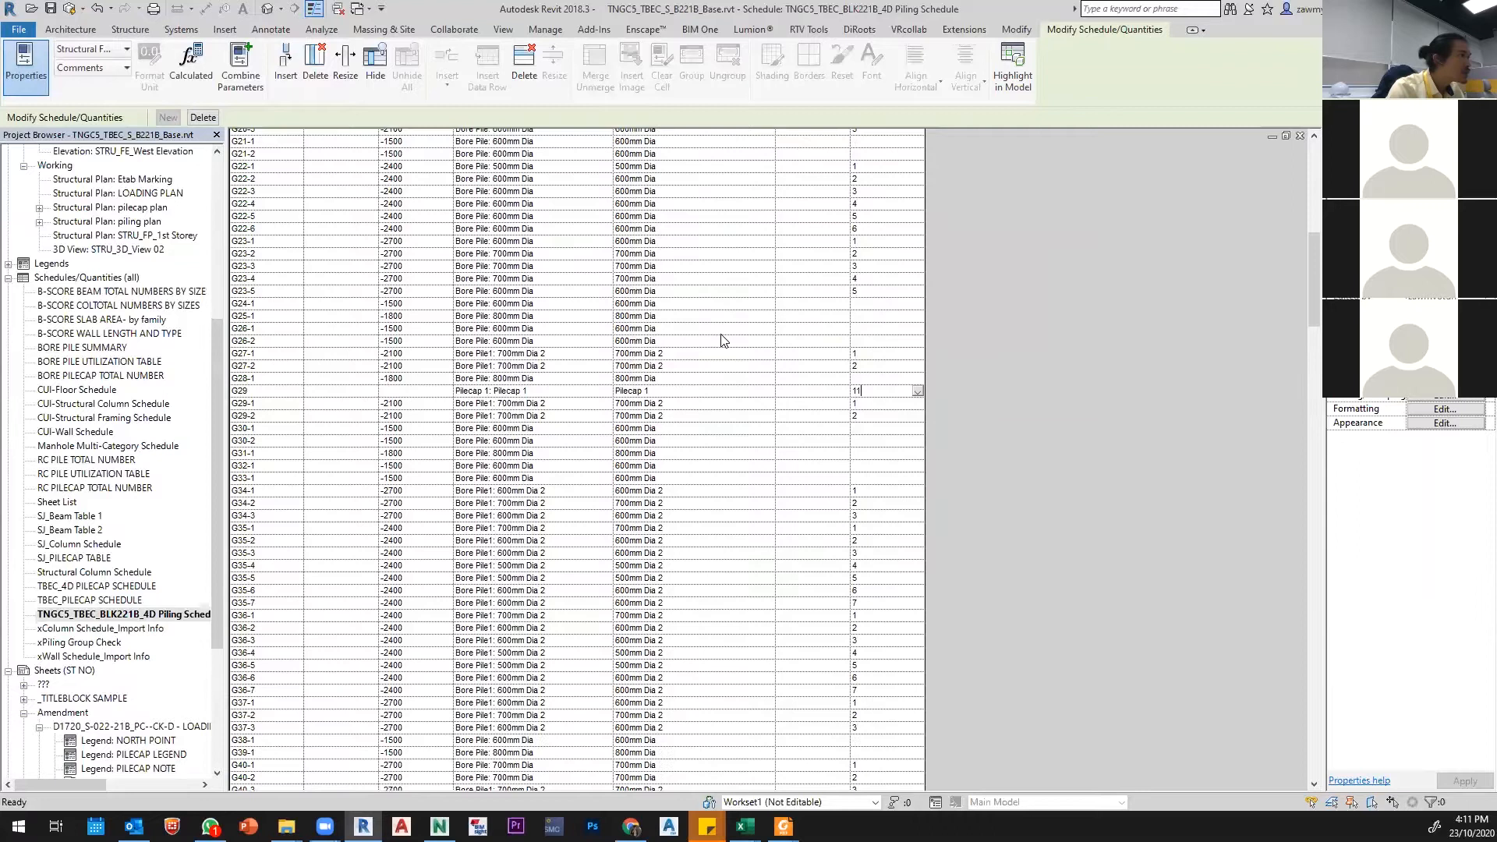
pyautogui.scroll(1, 857, 379)
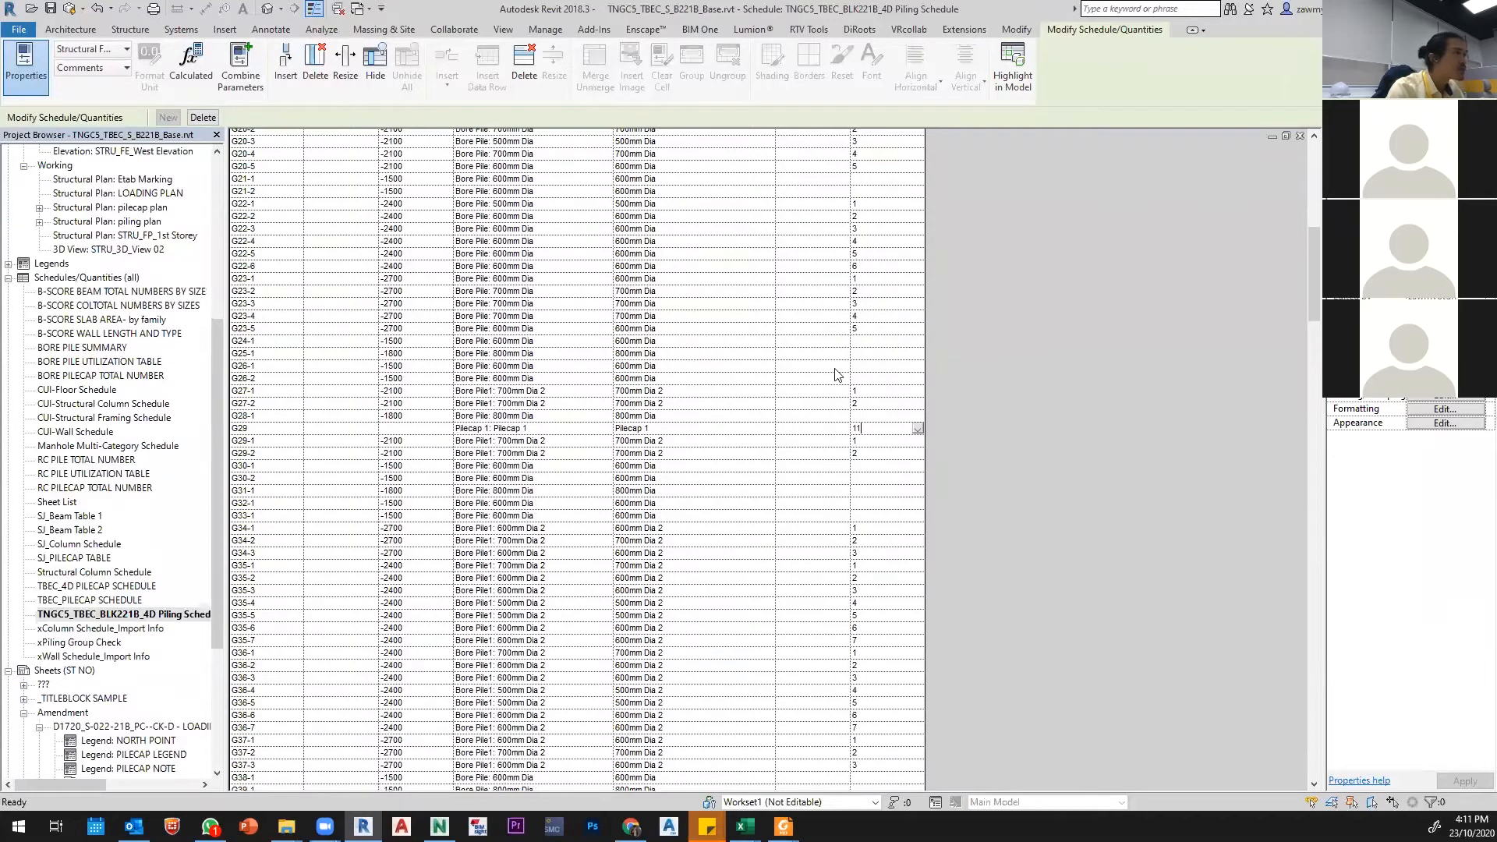
pyautogui.click(764, 353)
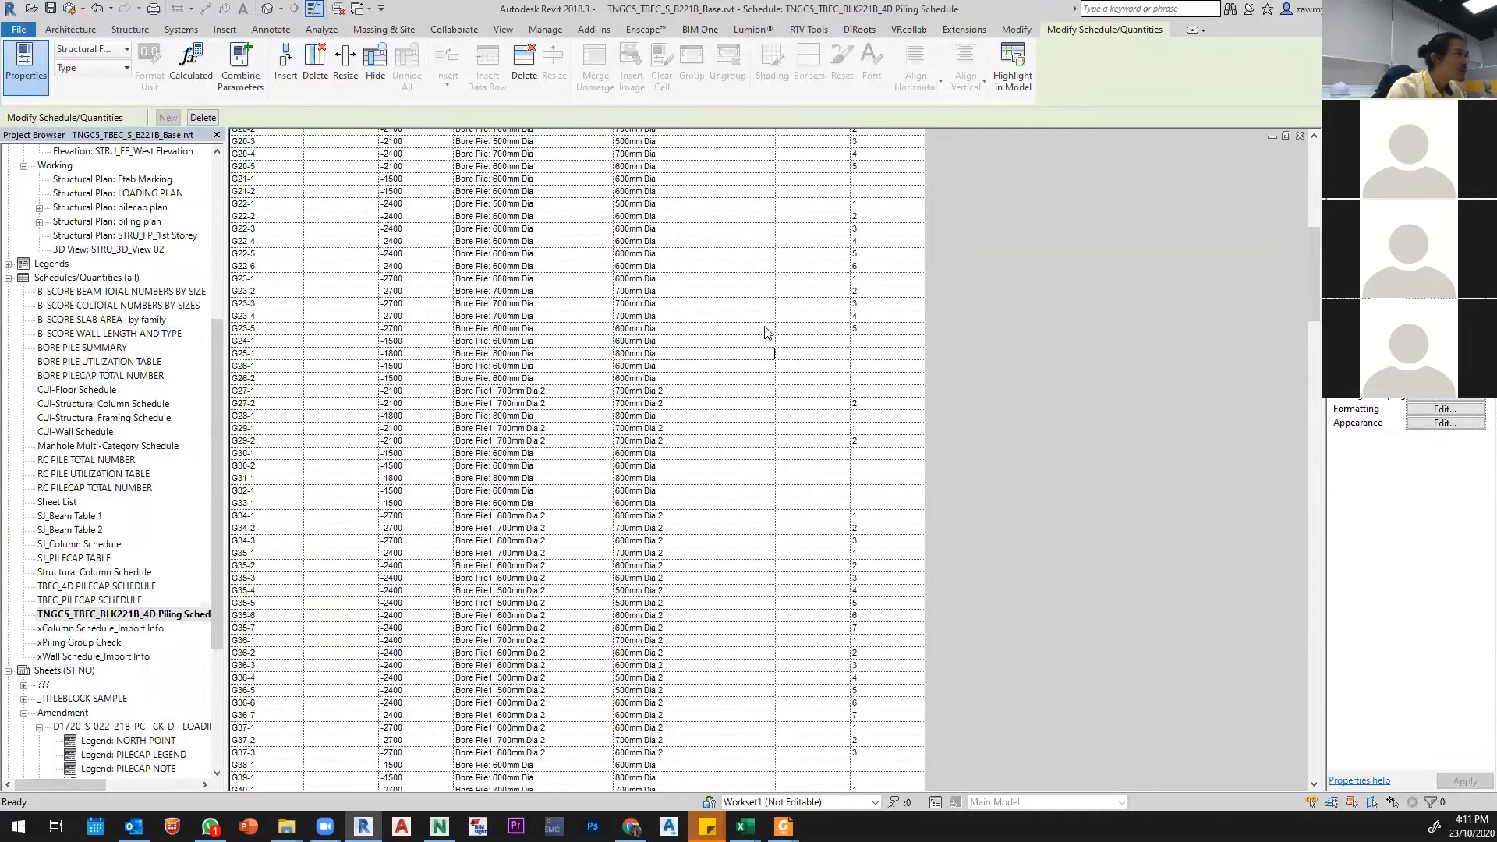
# Step: Find the G48 pilecap row further down the schedule and set its Comments to 11
pyautogui.scroll(-16, 704, 304)
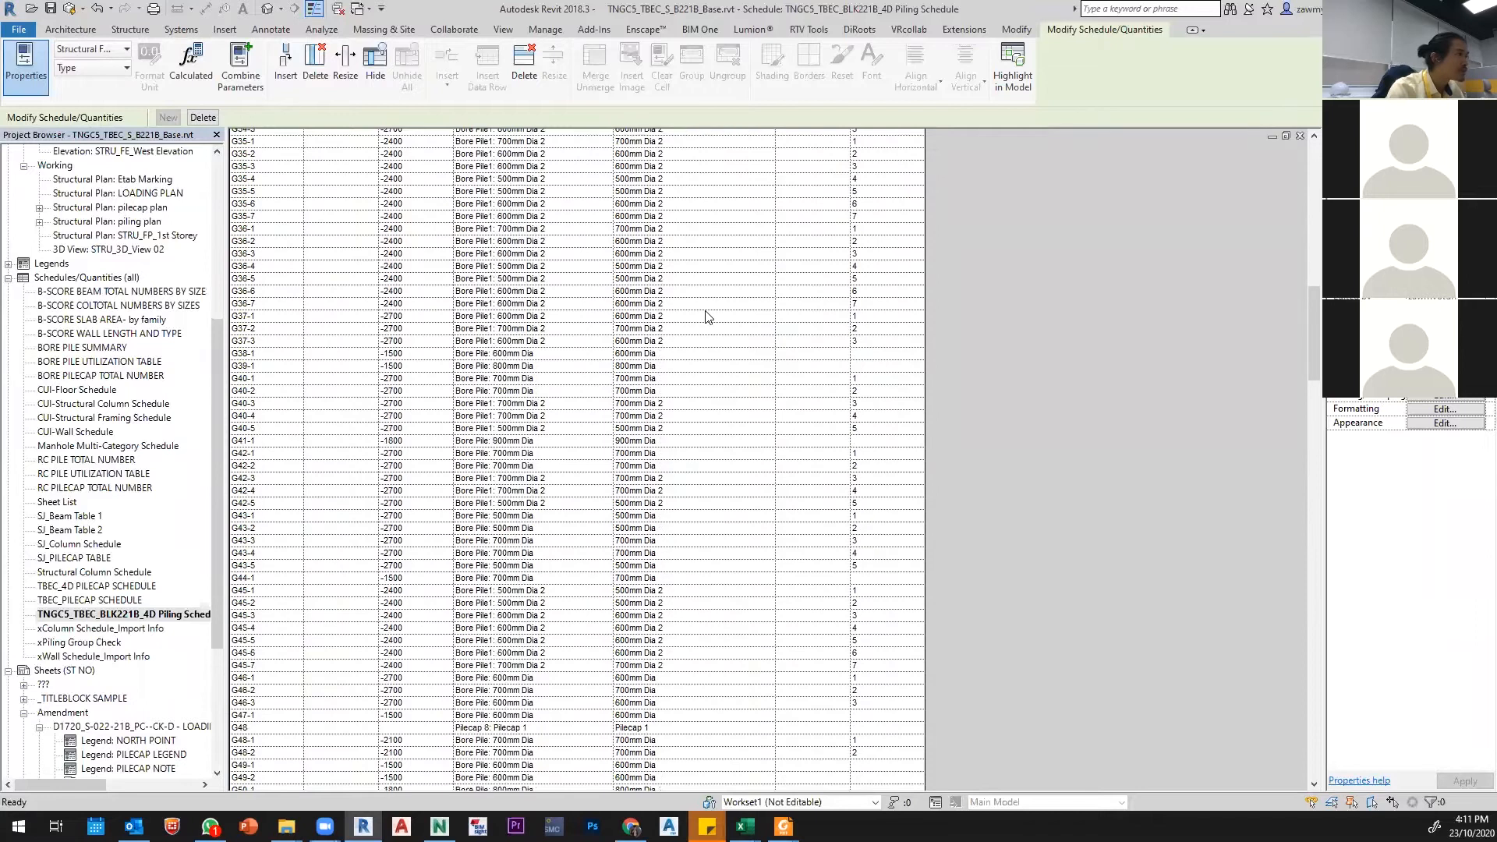
pyautogui.scroll(-2, 707, 316)
pyautogui.click(884, 466)
pyautogui.write('11')
# Step: Set the Comments of the G58 pilecap row to 11
pyautogui.scroll(-1, 728, 354)
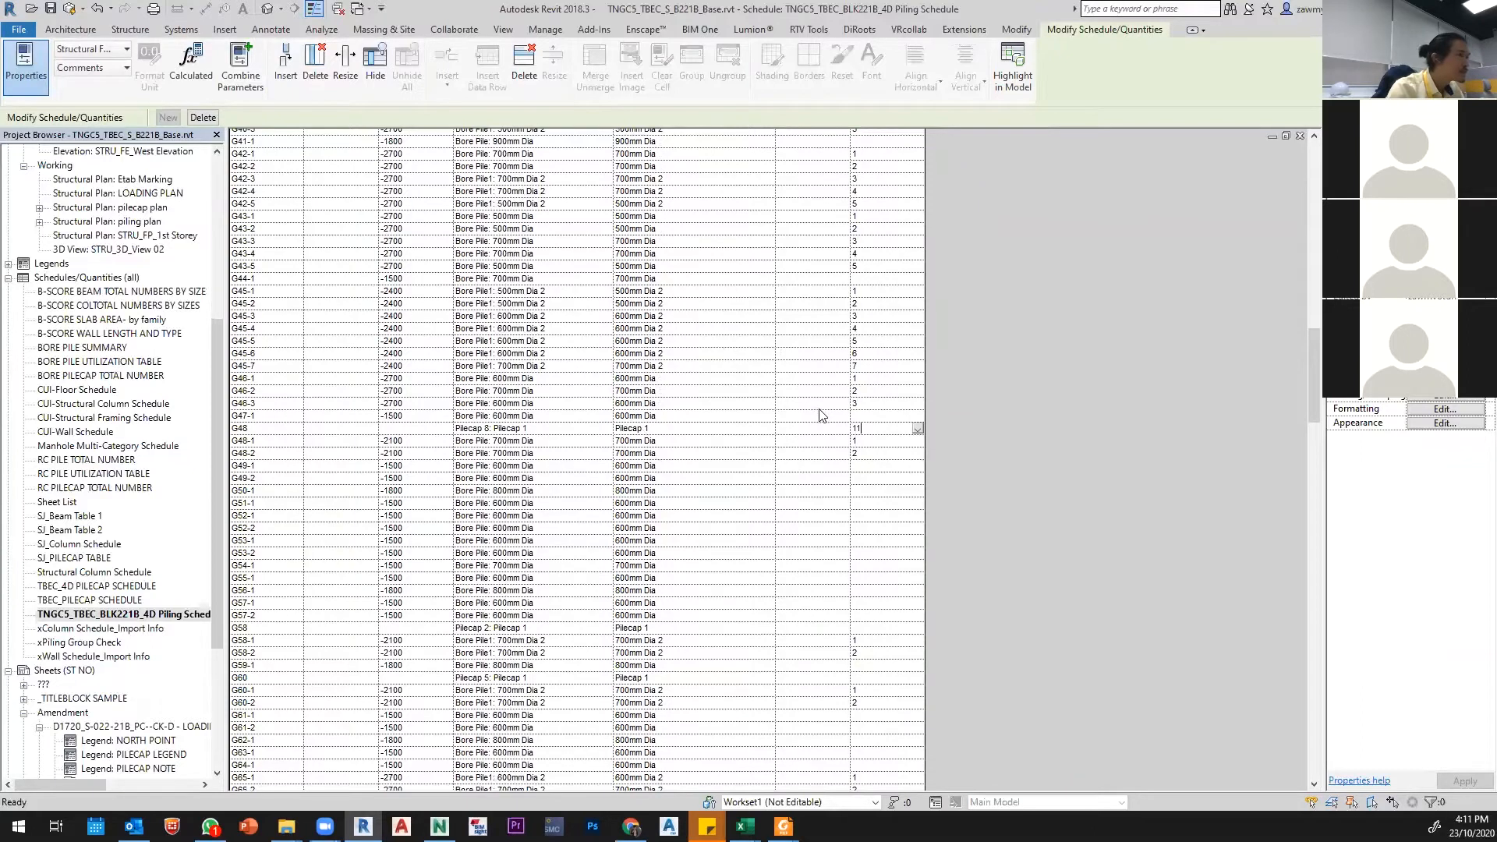
pyautogui.scroll(-3, 668, 493)
pyautogui.click(880, 516)
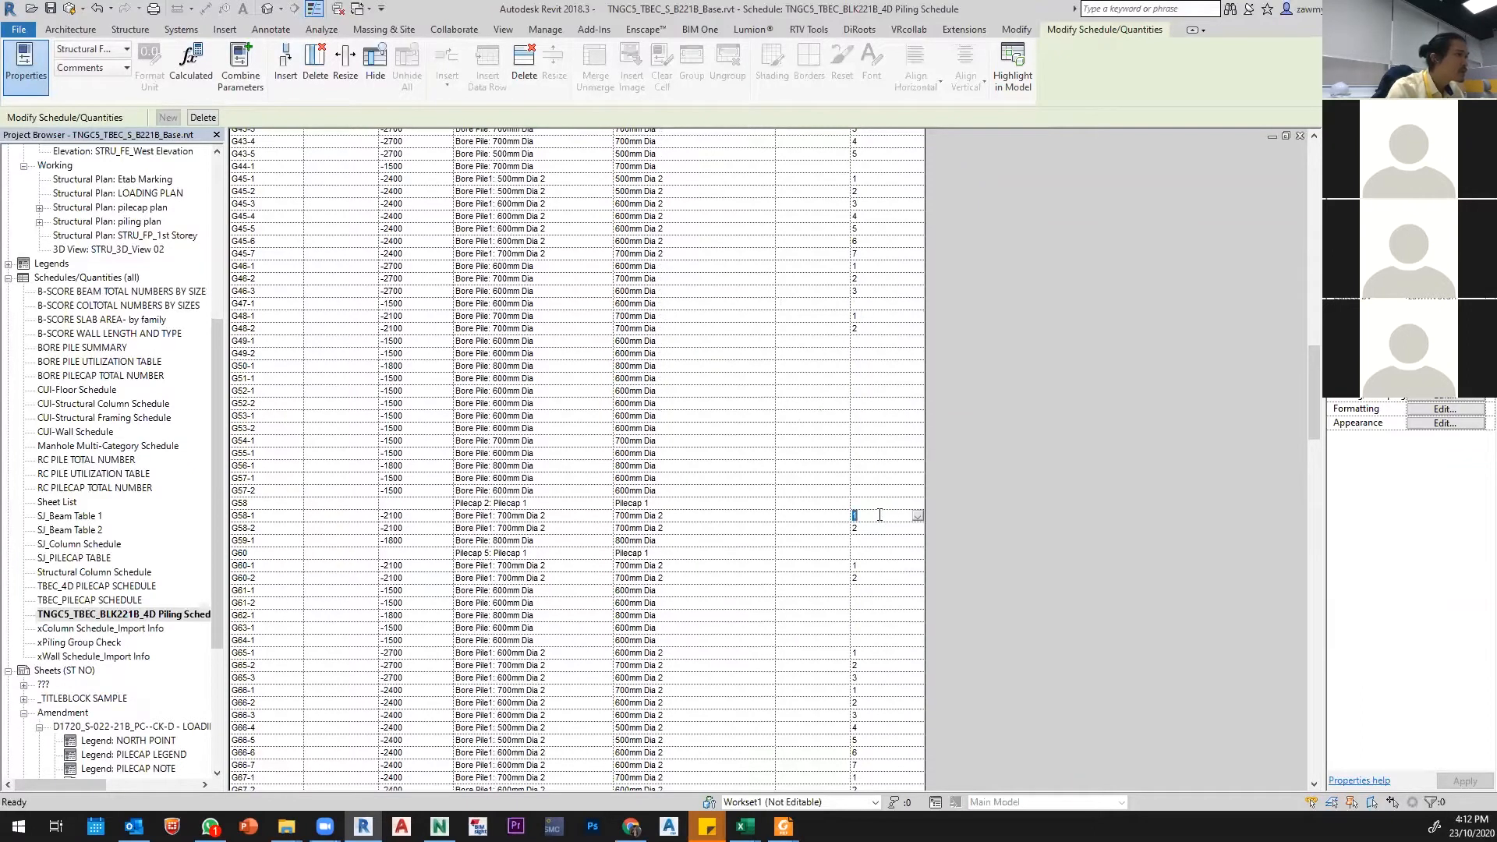
pyautogui.click(857, 505)
pyautogui.write('11')
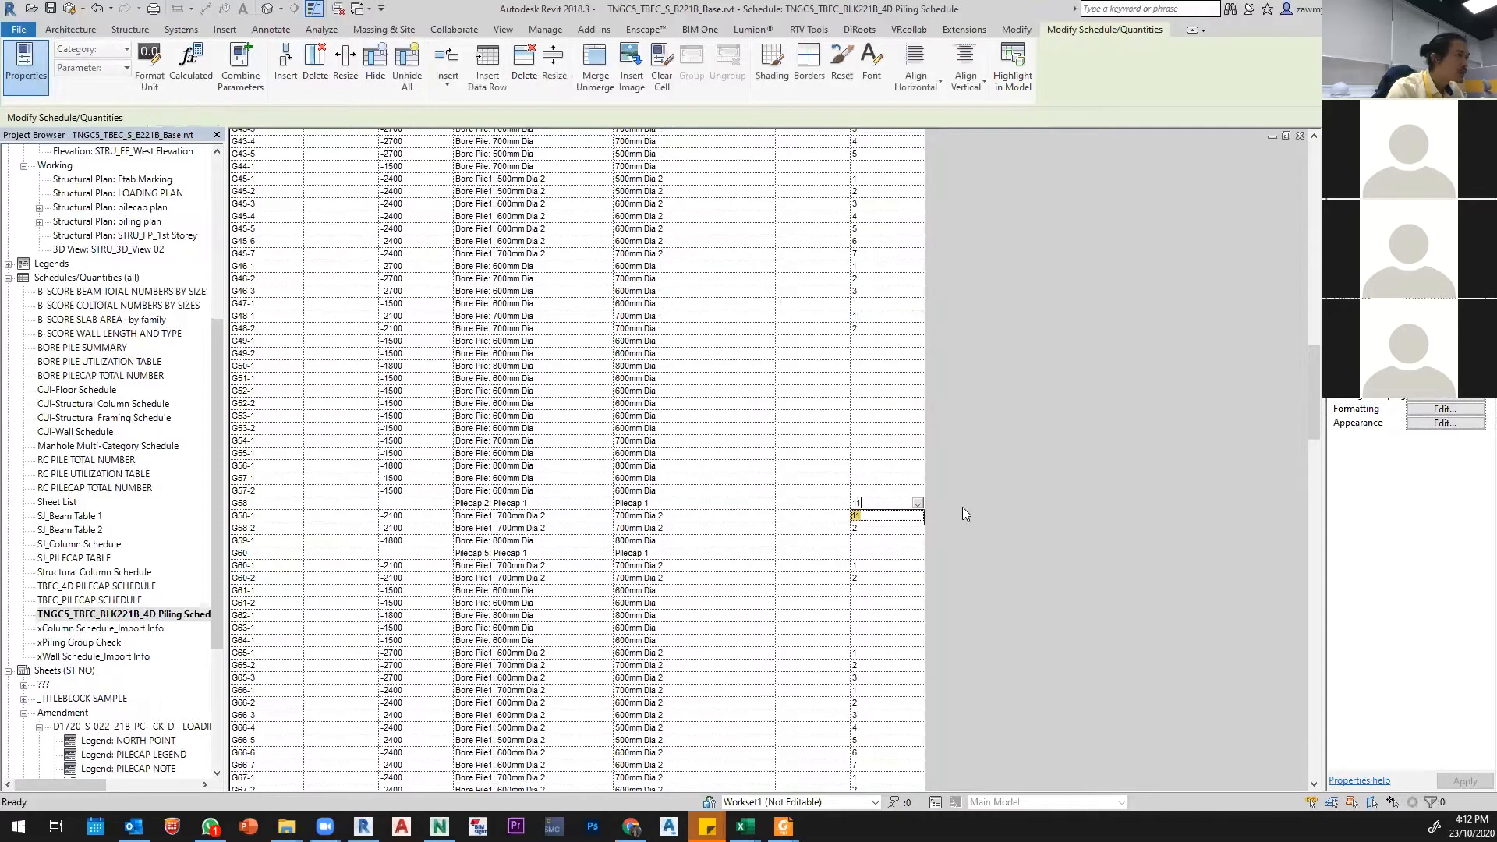
# Step: Set the Comments of the G60 pilecap row to 11 and commit the entry
pyautogui.scroll(-2, 920, 413)
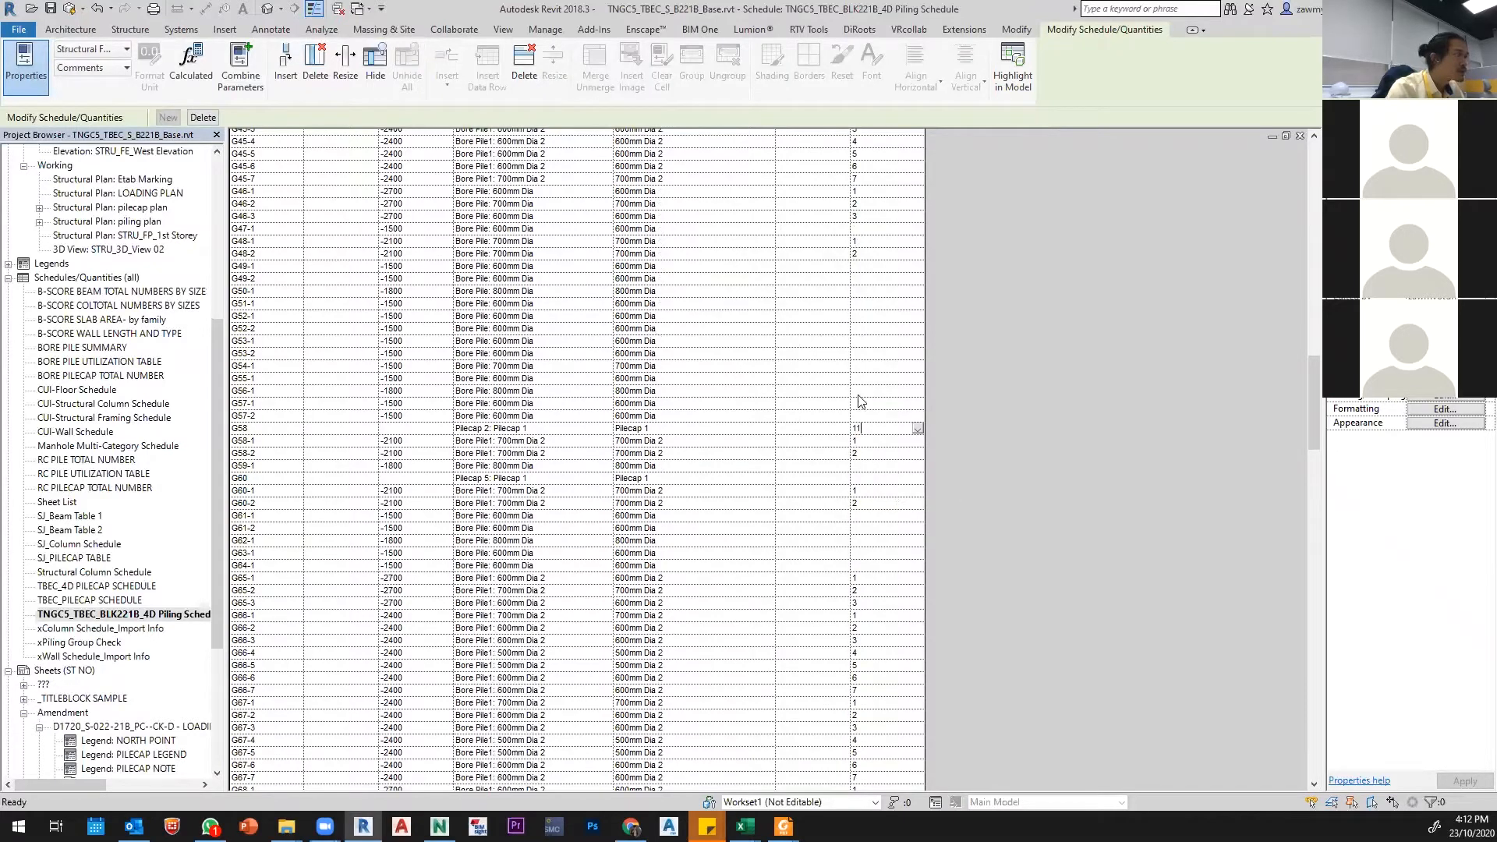
pyautogui.click(876, 484)
pyautogui.click(888, 465)
pyautogui.write('1')
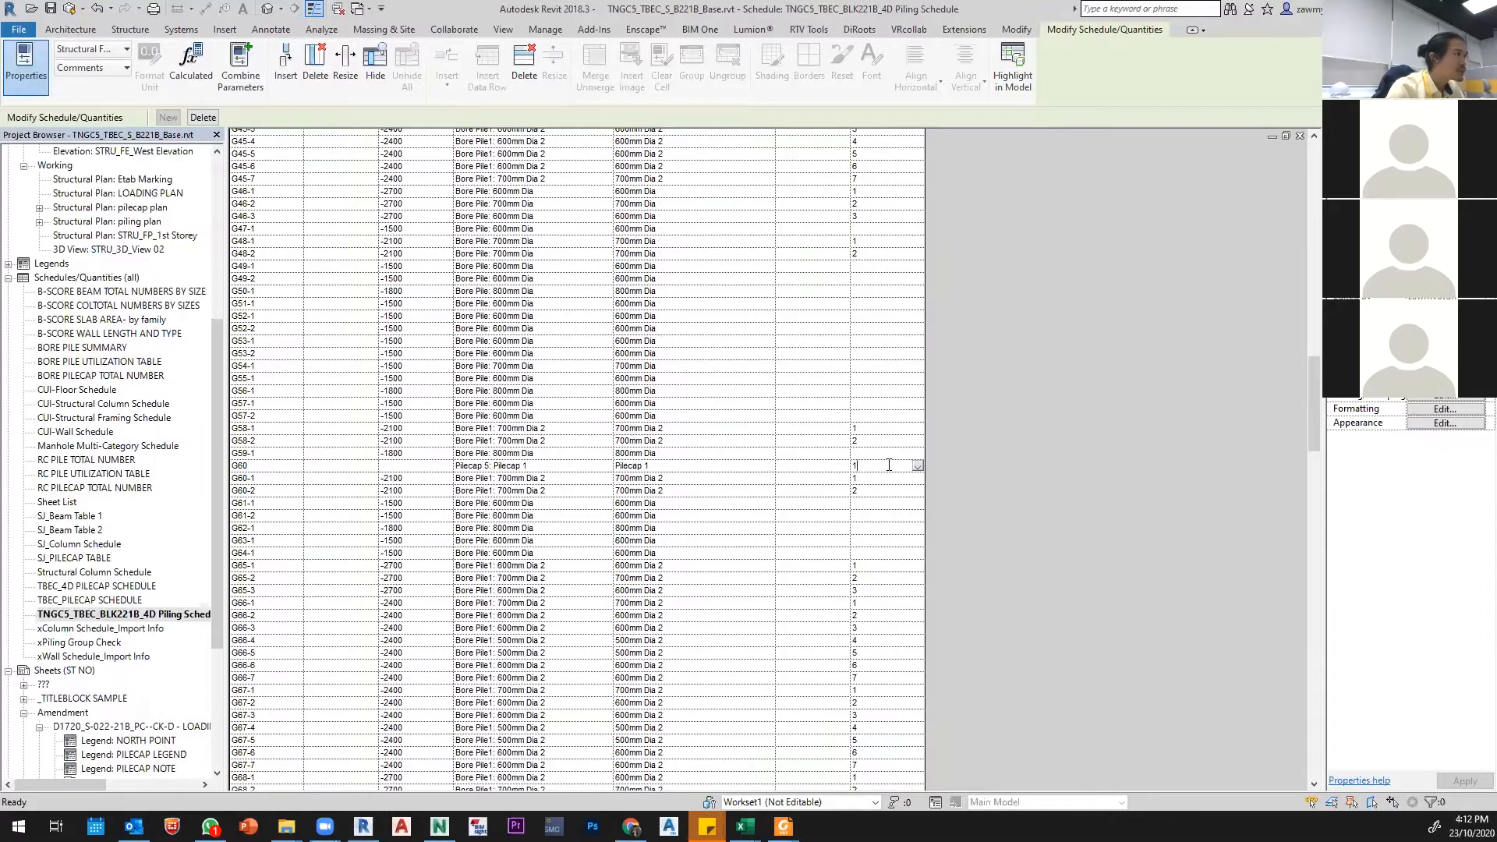
pyautogui.write('1')
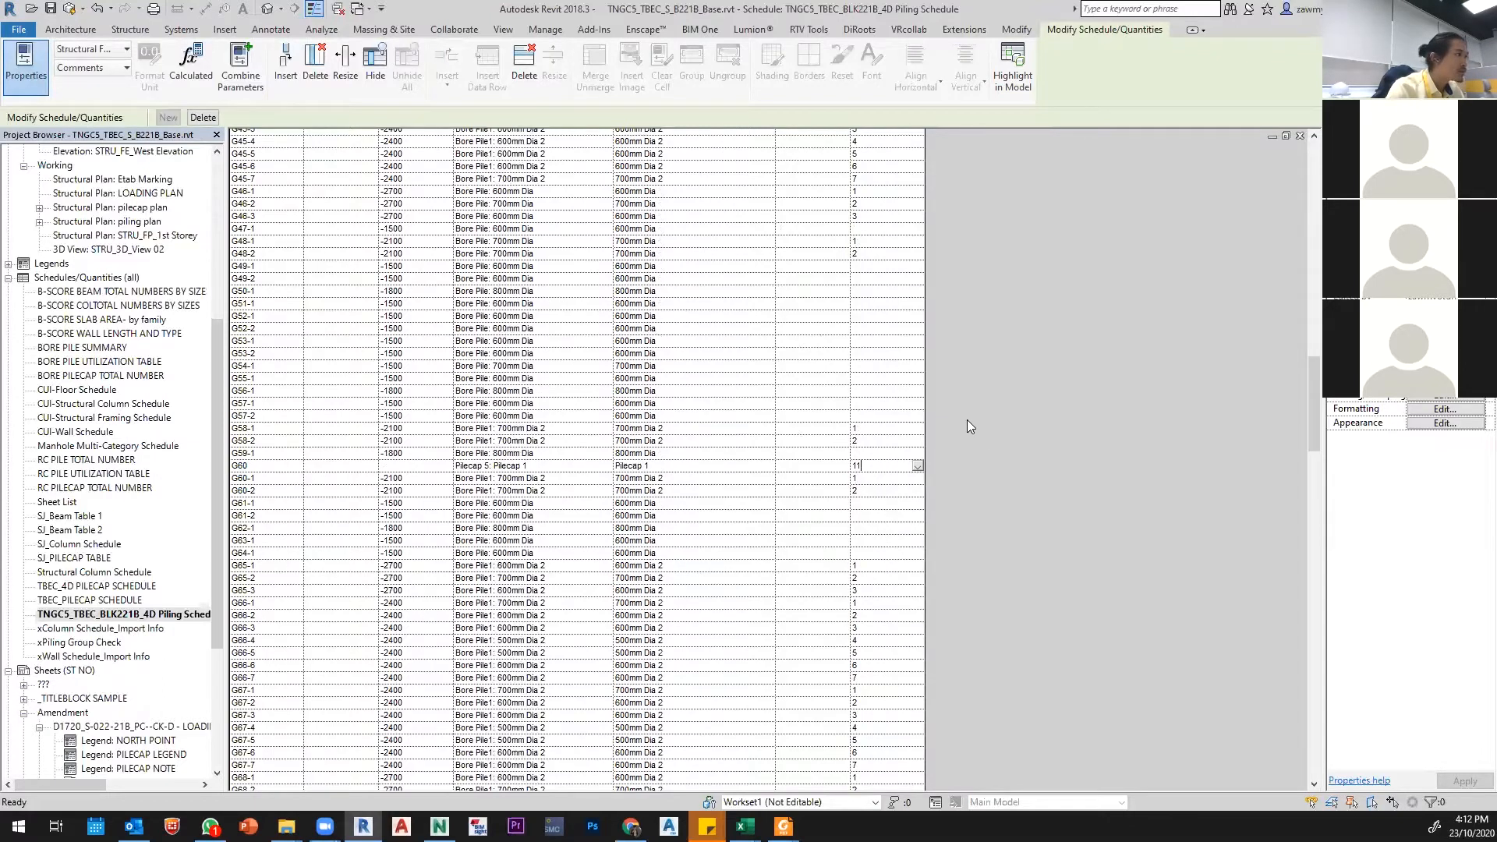
pyautogui.scroll(-1, 967, 420)
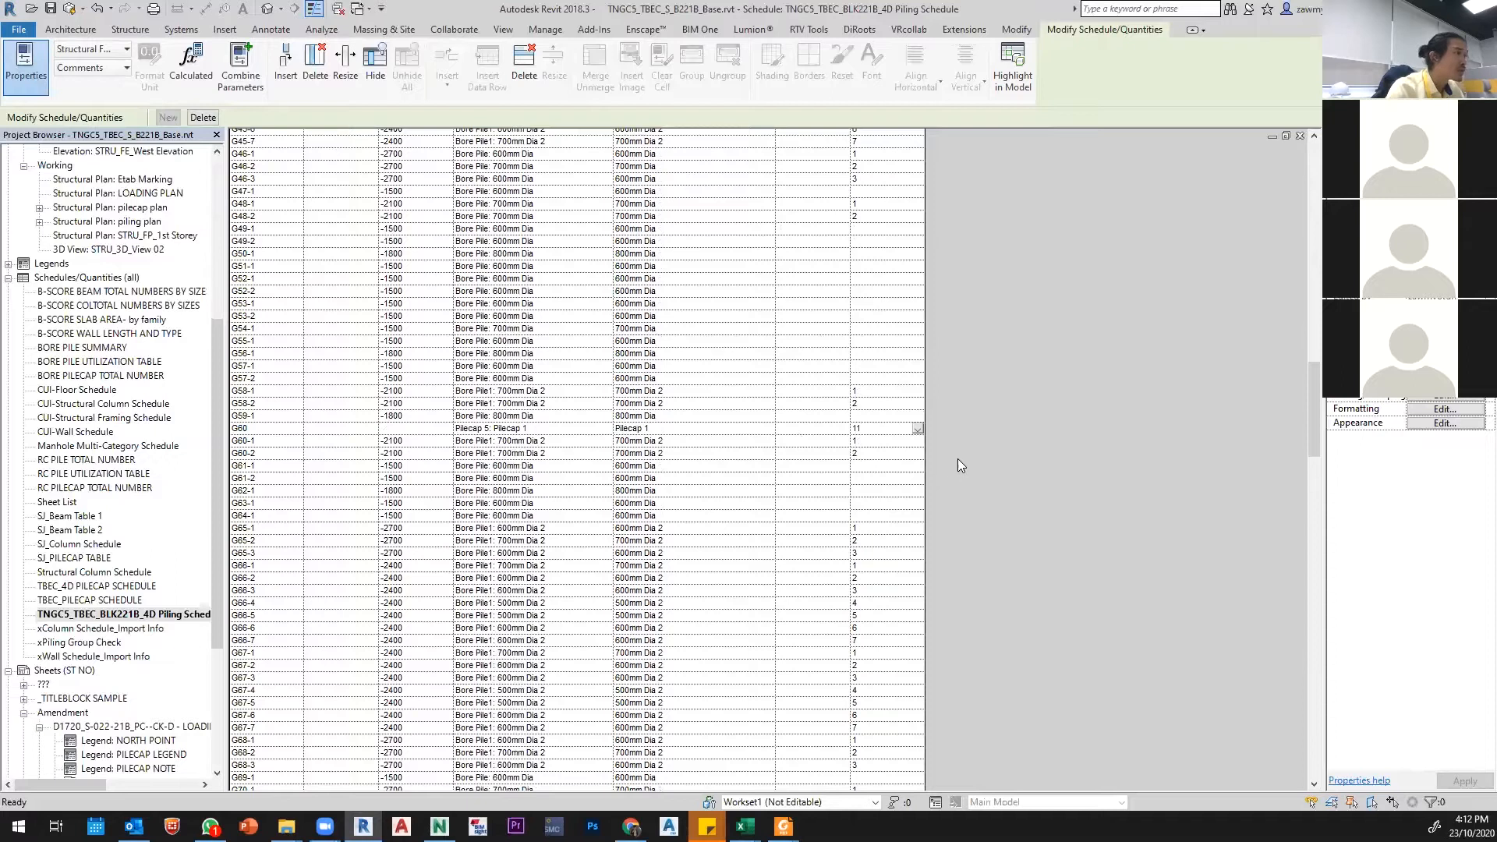
pyautogui.scroll(-1, 909, 421)
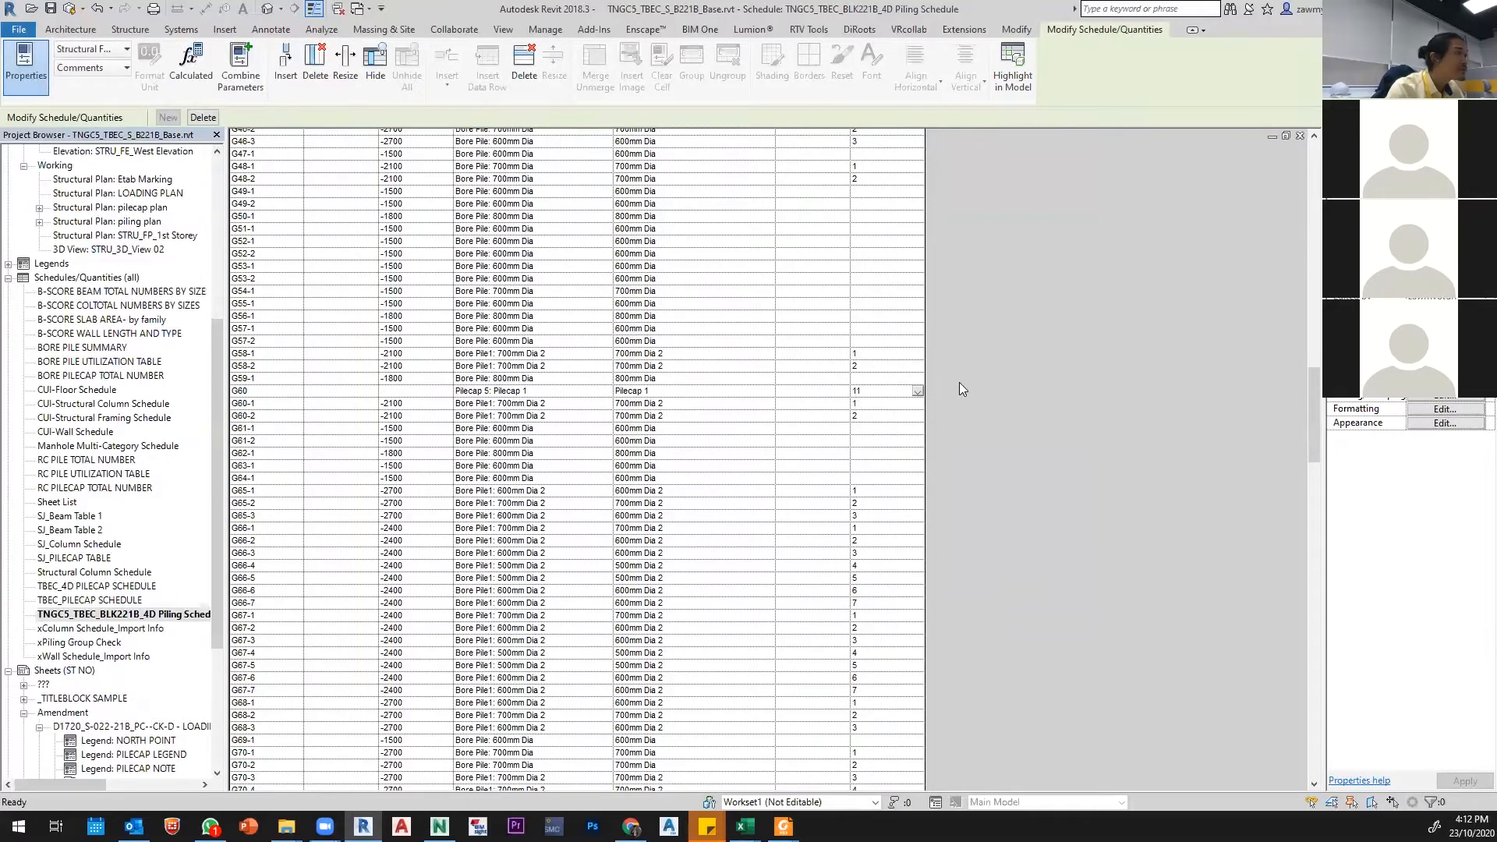
pyautogui.click(882, 333)
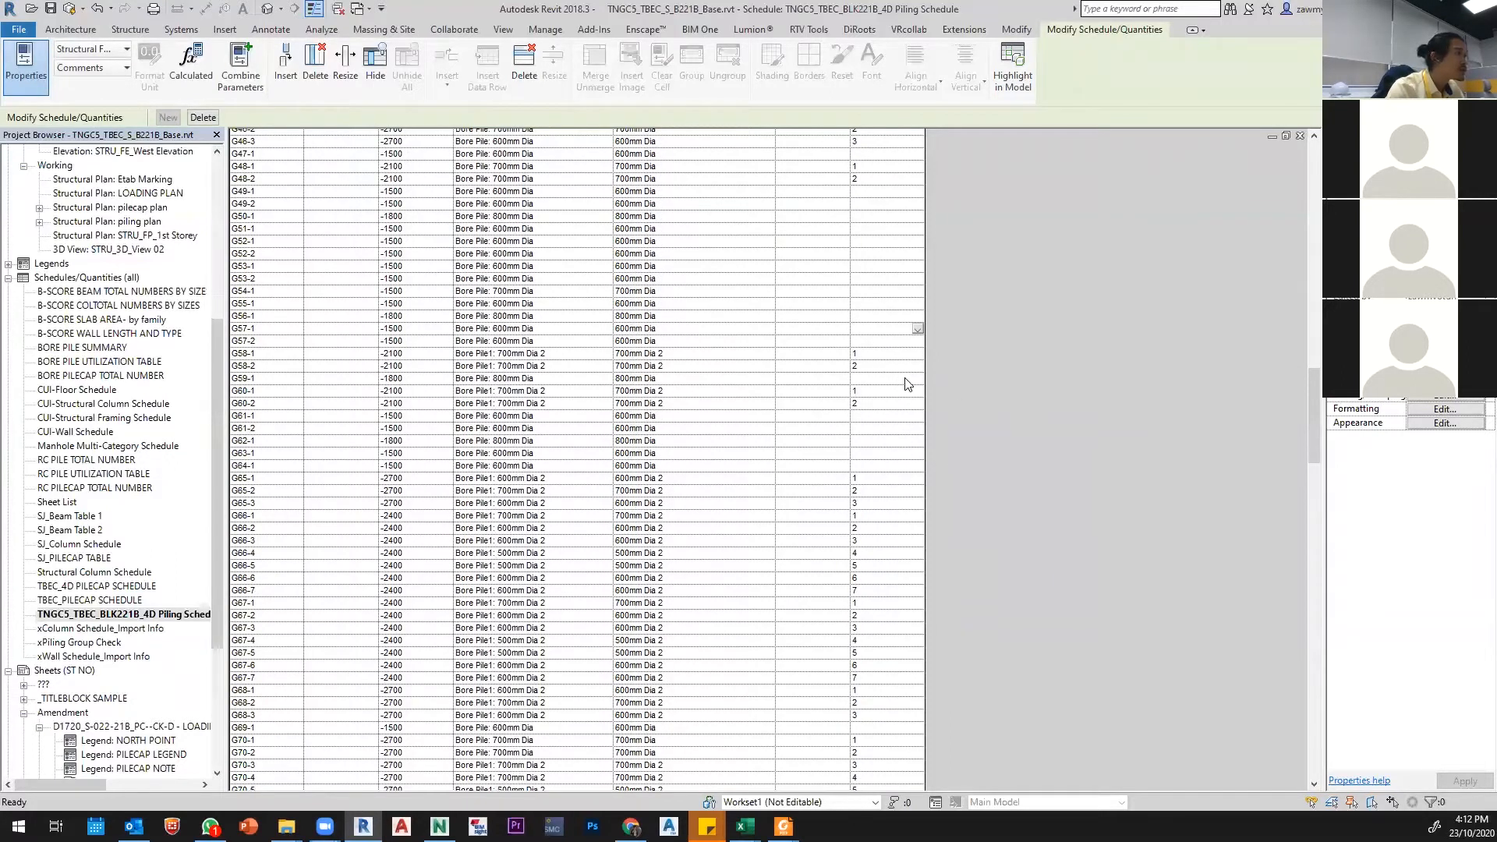
# Step: Find the G101 combined pilecap row further down the schedule and set its Comments to 11
pyautogui.scroll(-10, 908, 383)
pyautogui.scroll(-17, 904, 390)
pyautogui.scroll(-9, 904, 390)
pyautogui.click(868, 516)
pyautogui.write('11')
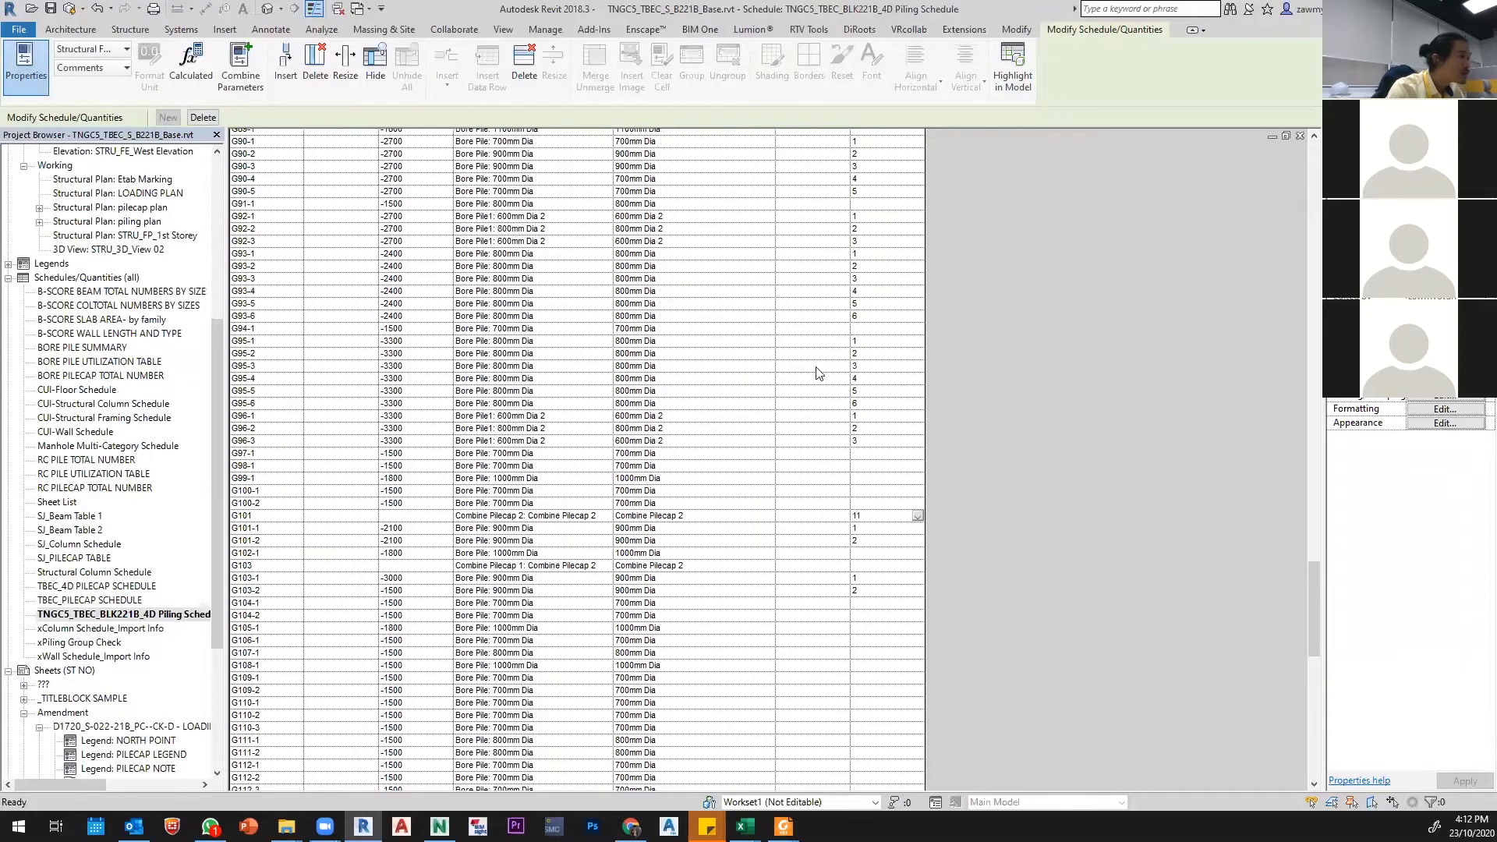
pyautogui.scroll(-1, 820, 358)
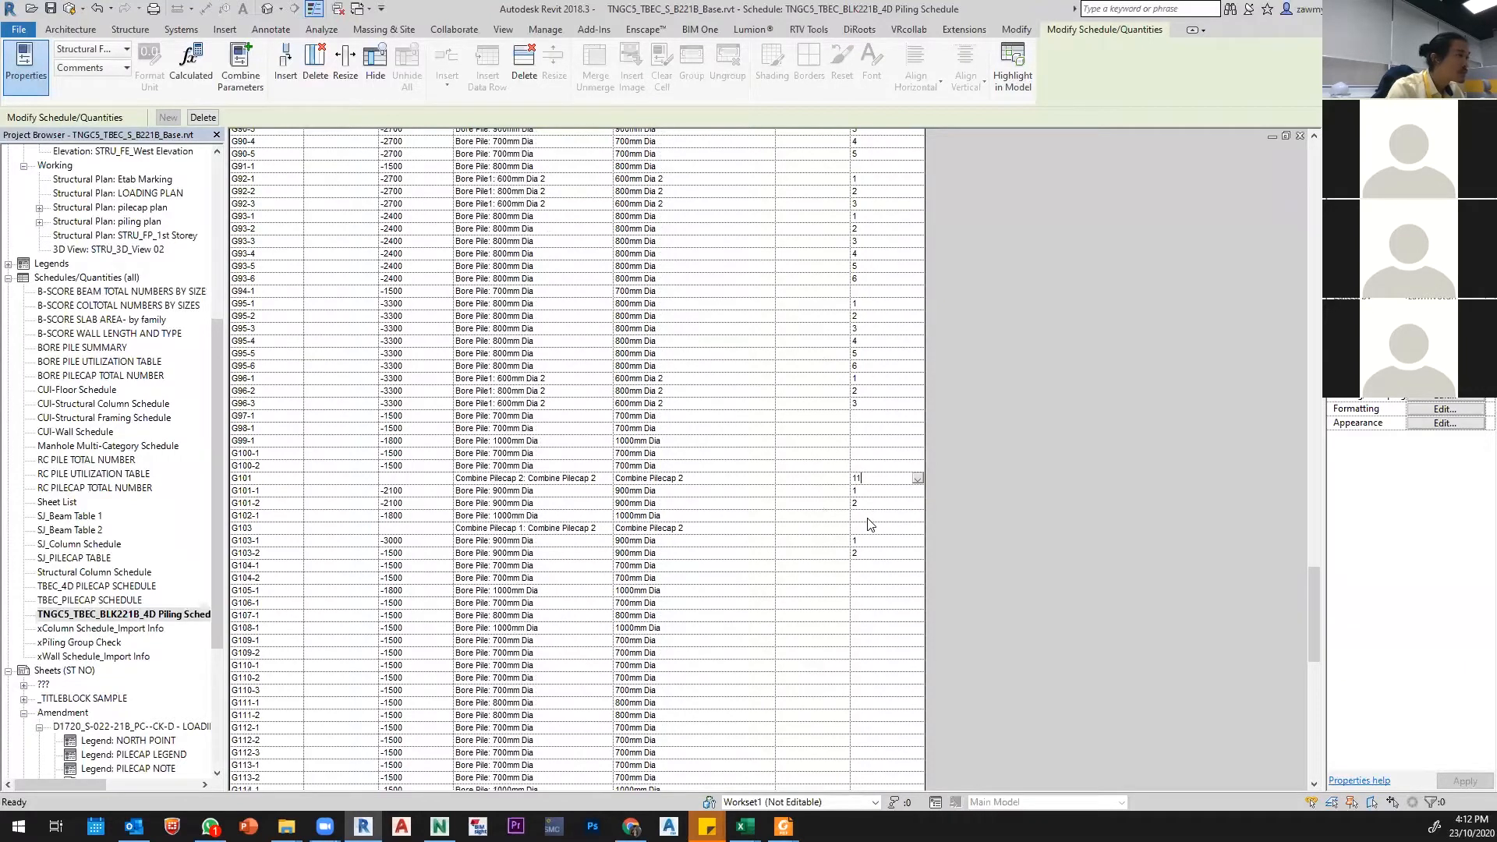
# Step: Set the Comments of the G103 combined pilecap row to 11 and commit the entry
pyautogui.click(872, 526)
pyautogui.click(870, 502)
pyautogui.click(870, 515)
pyautogui.write('11')
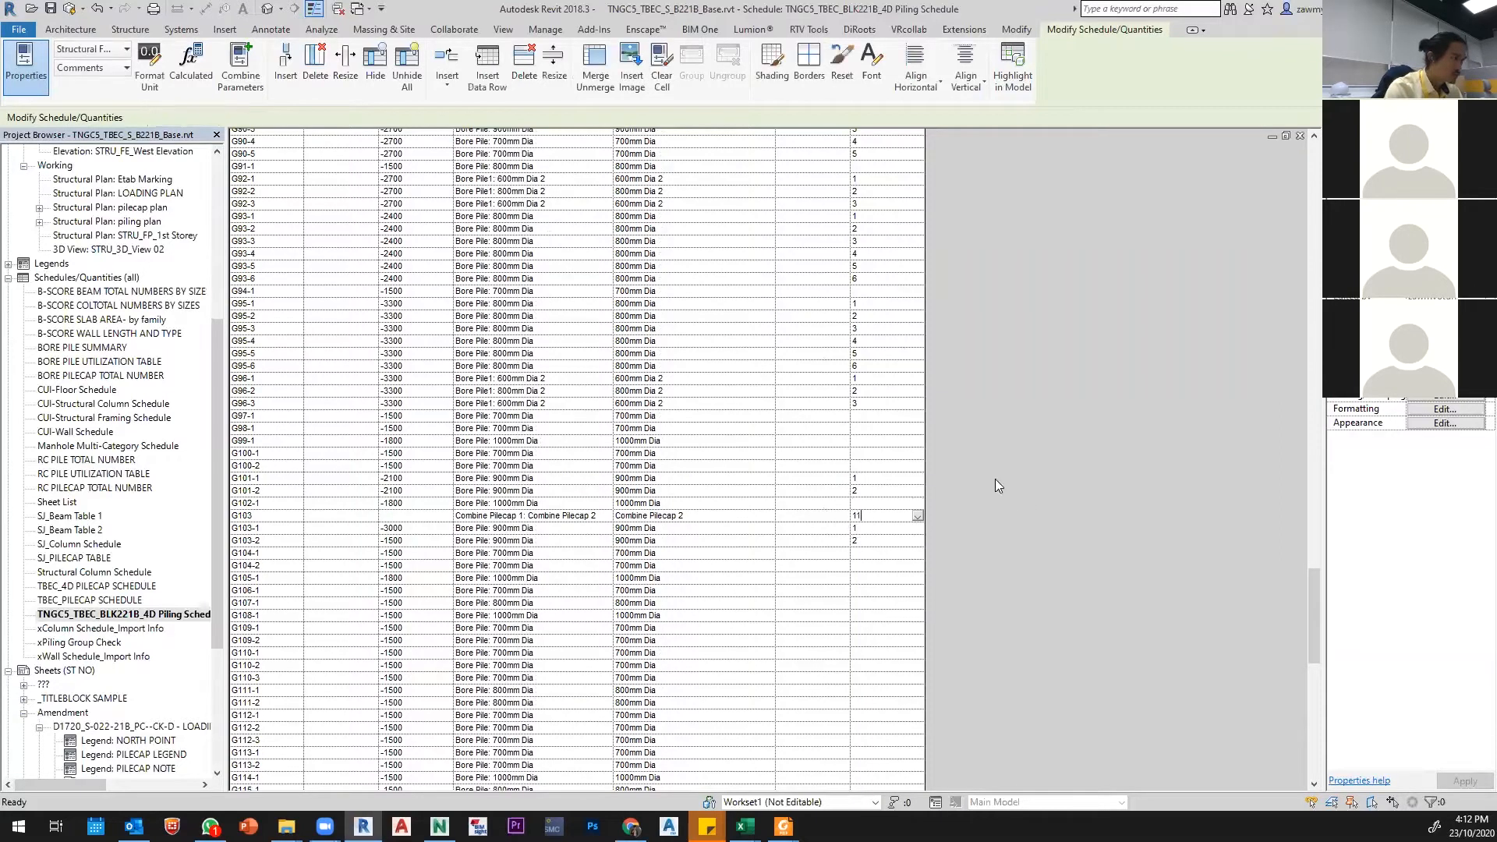
pyautogui.scroll(-3, 826, 387)
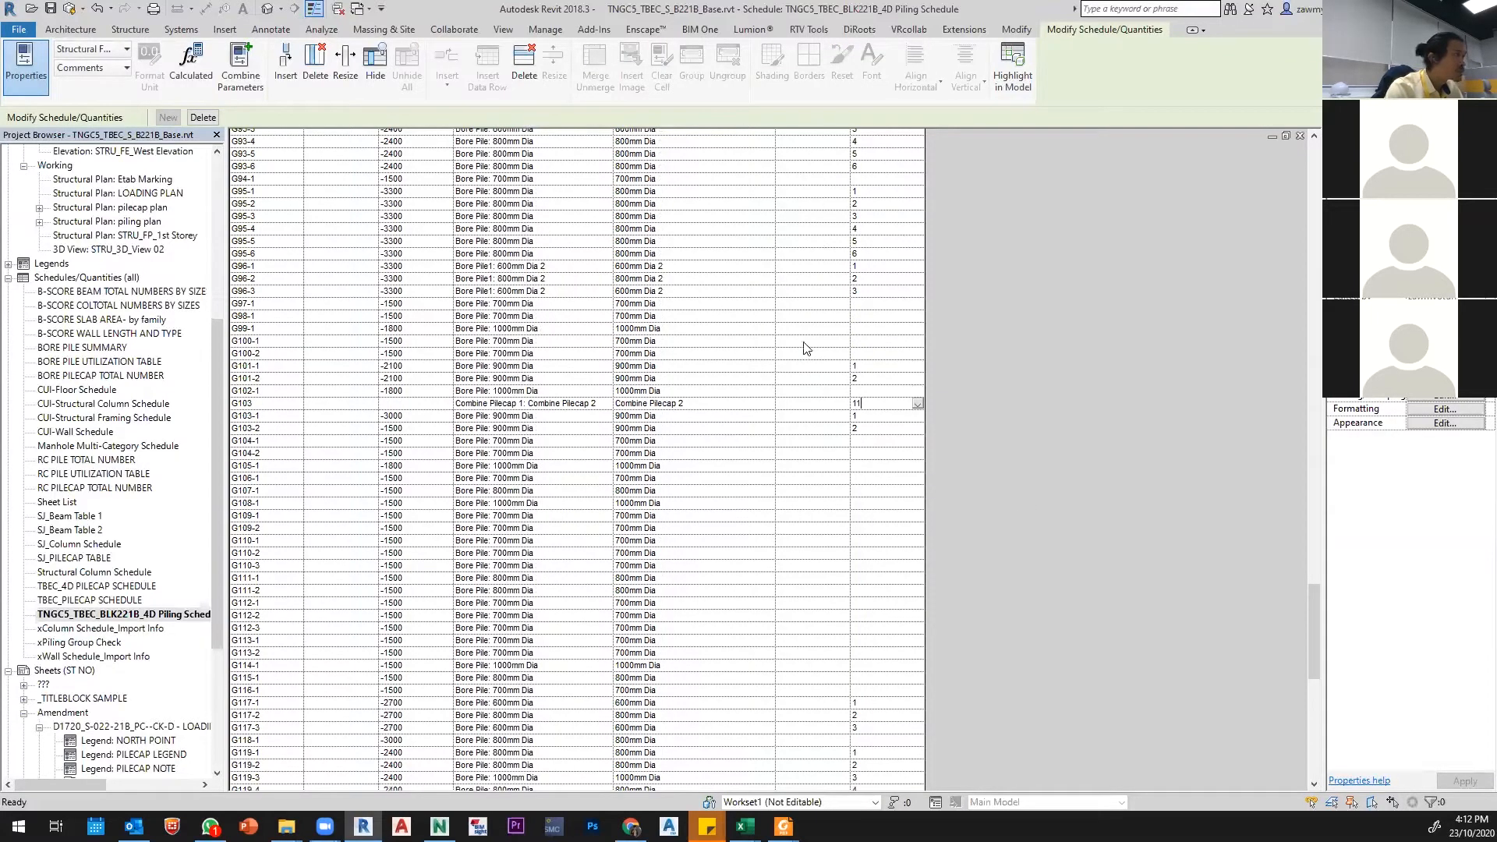
pyautogui.scroll(-1, 854, 391)
pyautogui.click(876, 426)
# Step: Check the whole piling schedule from first to last row for any remaining pilecap rows
pyautogui.scroll(-8, 803, 366)
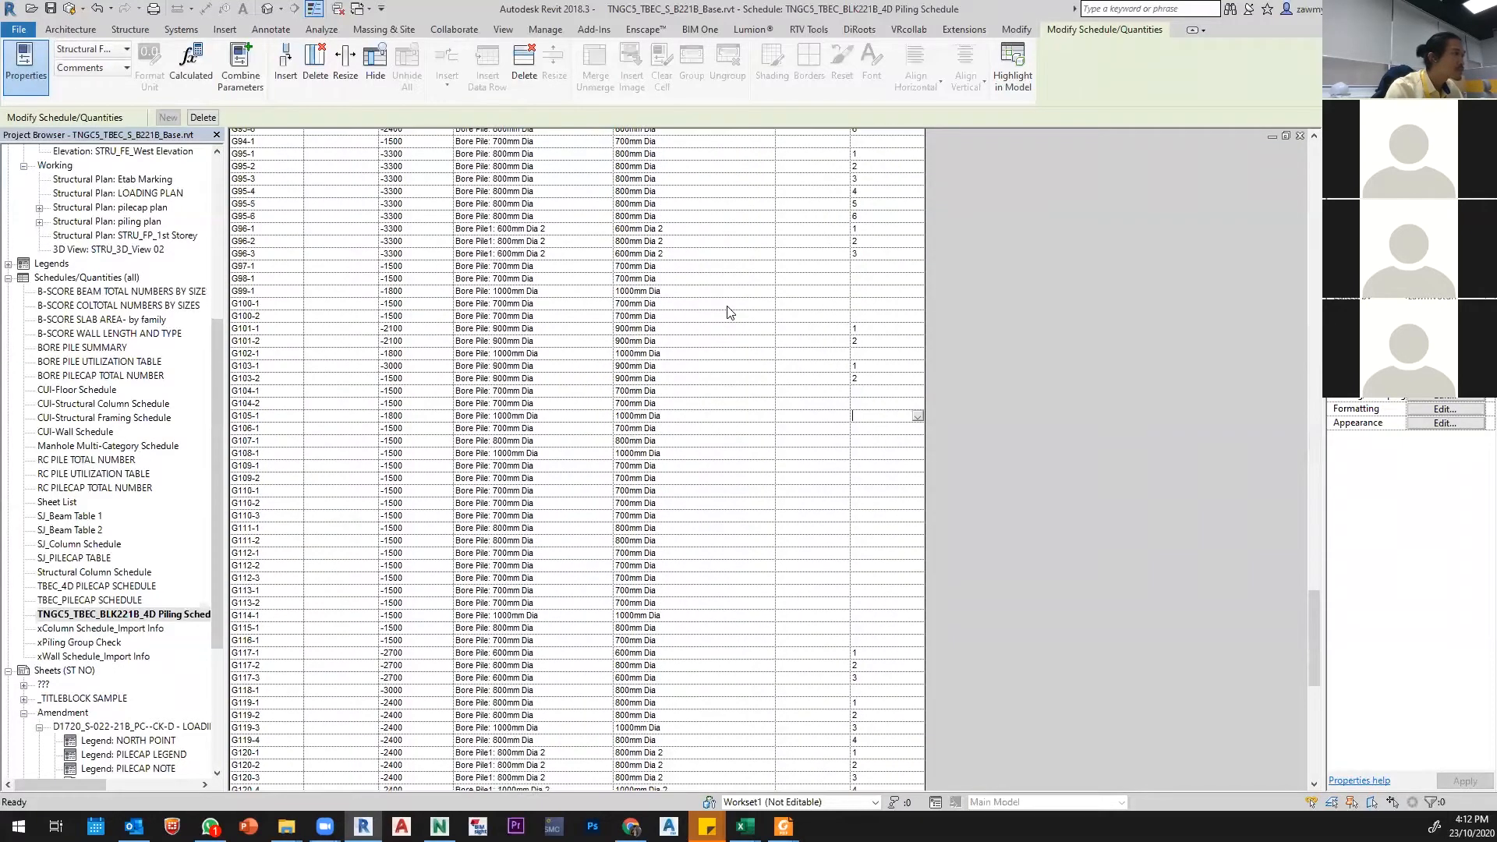
pyautogui.scroll(-9, 744, 353)
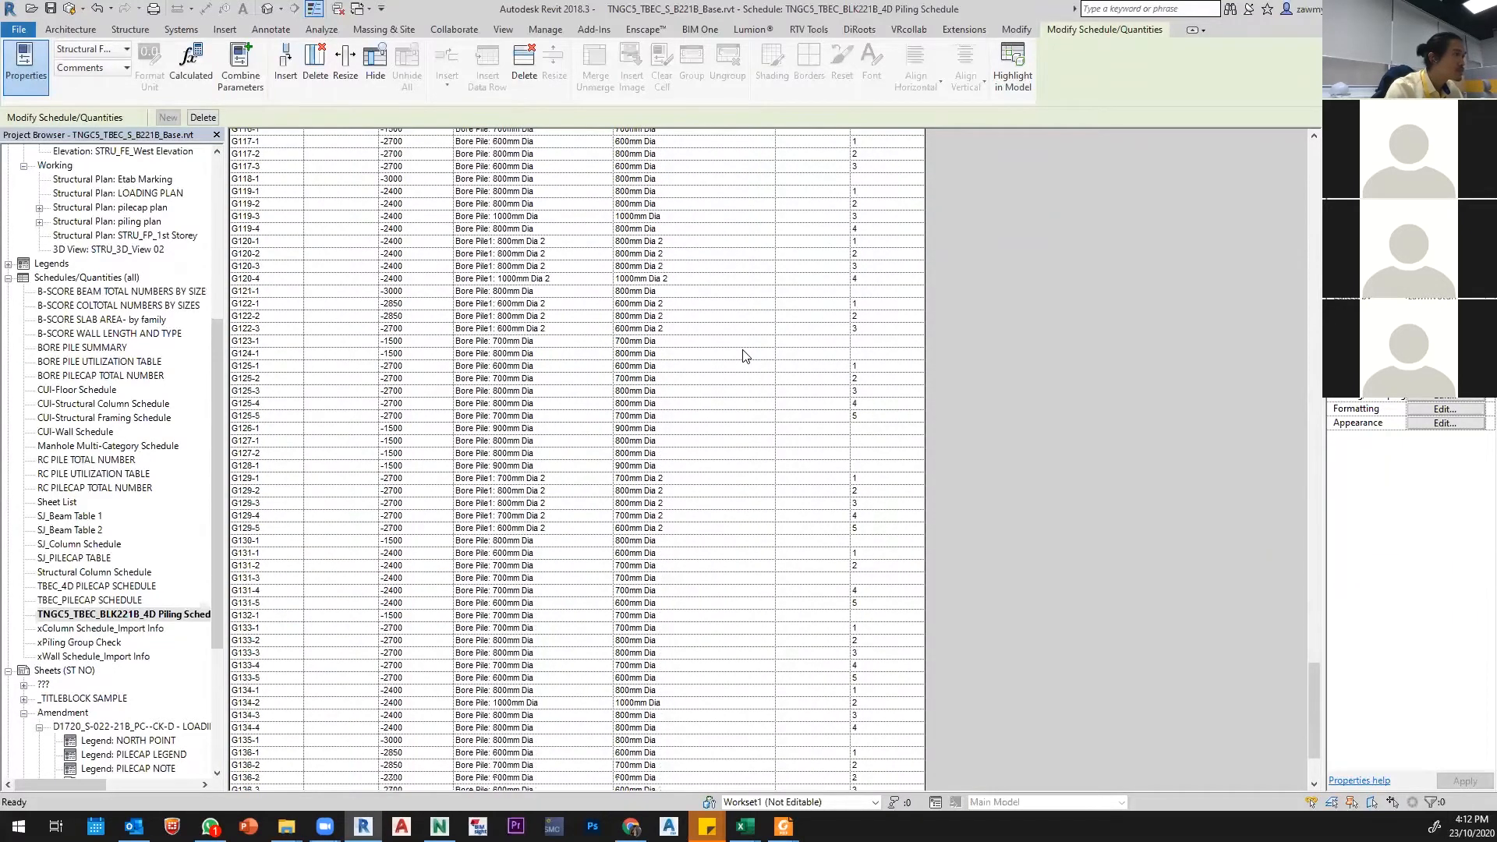
pyautogui.scroll(11, 775, 413)
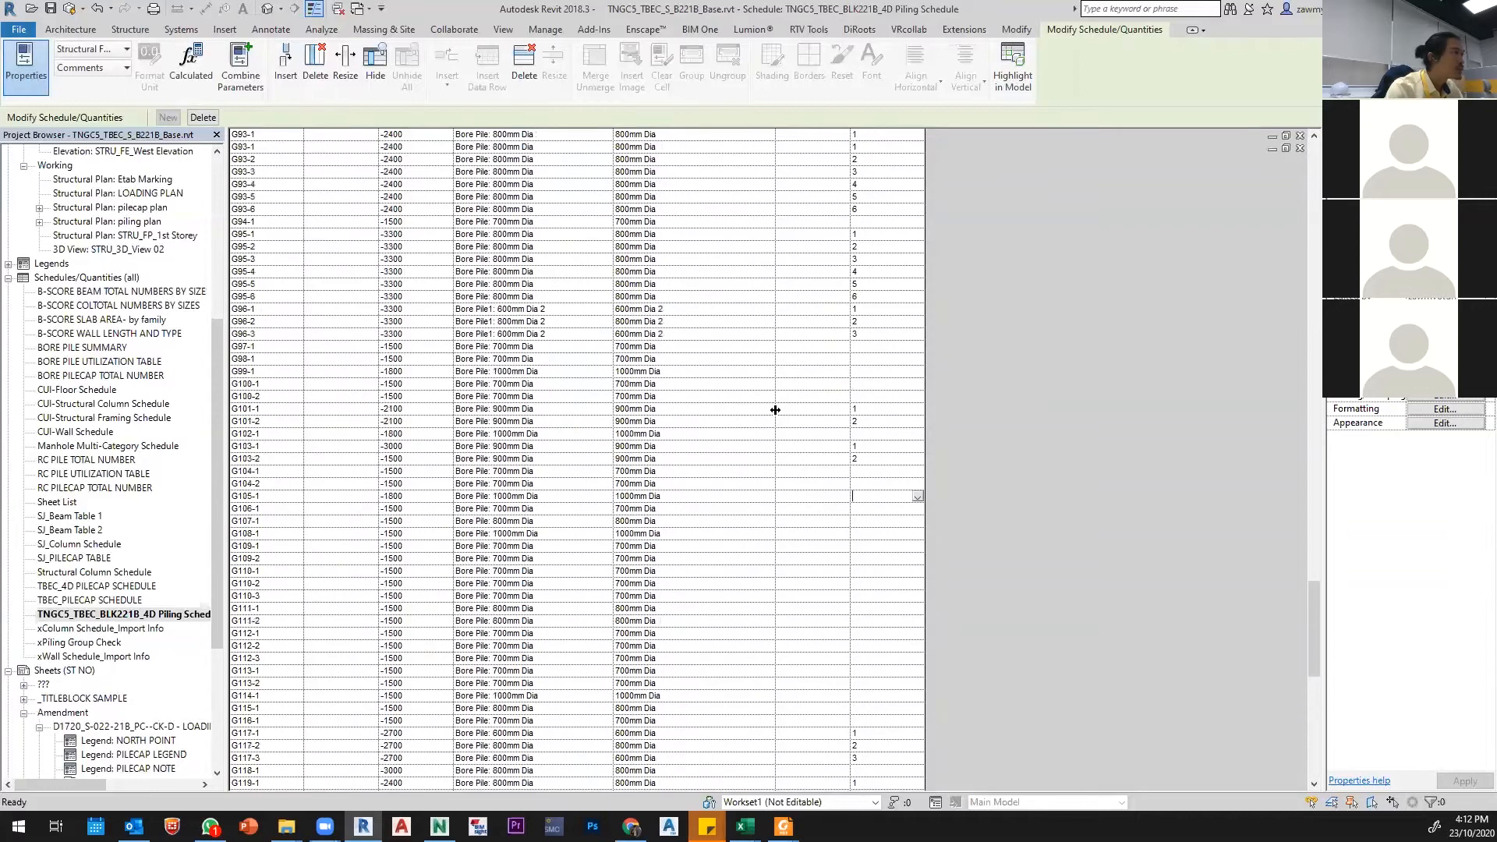
pyautogui.scroll(2, 701, 433)
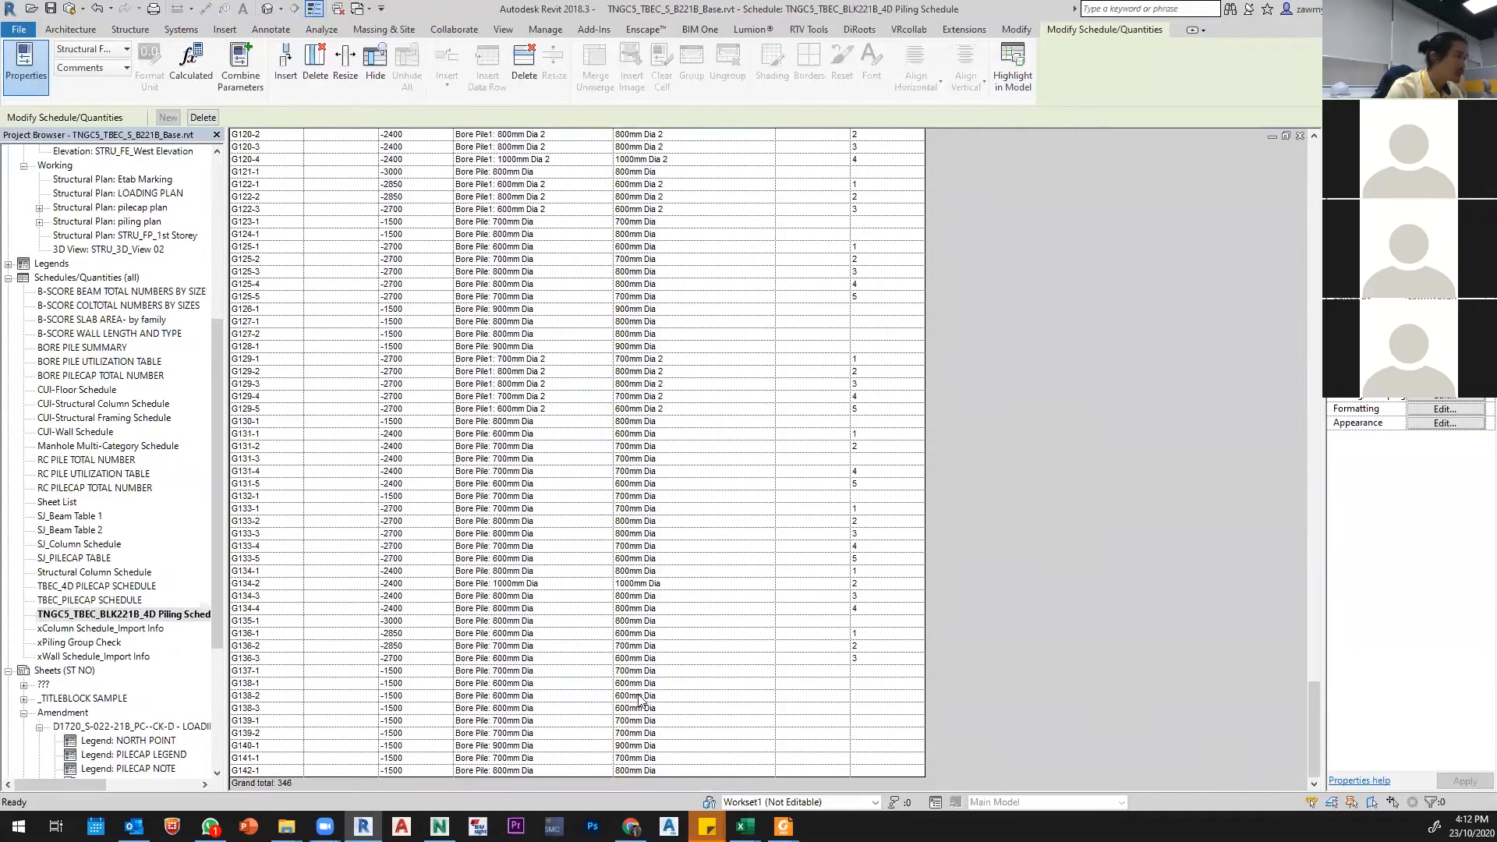
pyautogui.scroll(20, 657, 449)
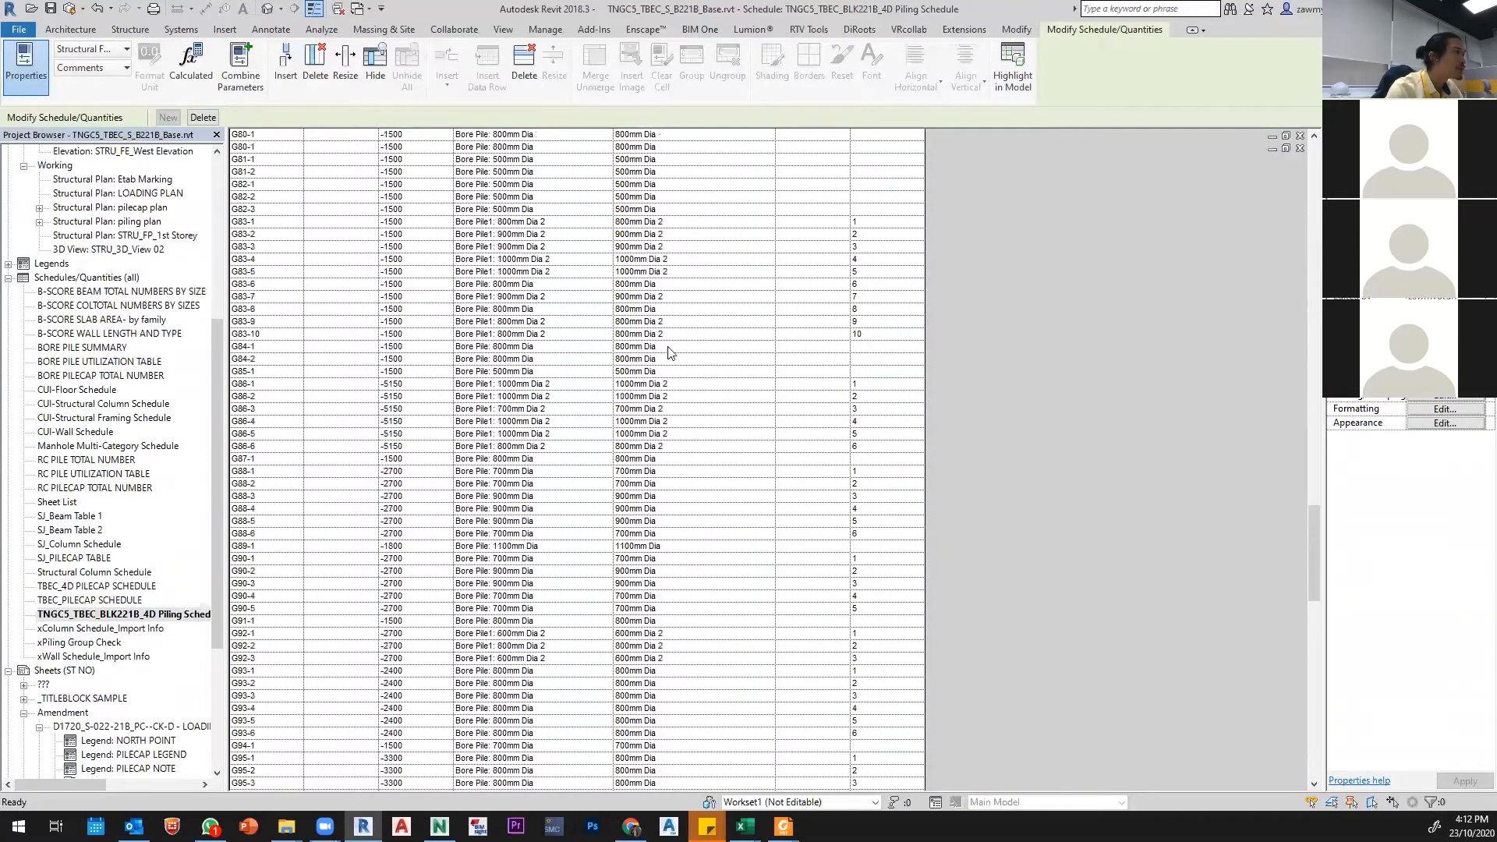
pyautogui.scroll(20, 660, 287)
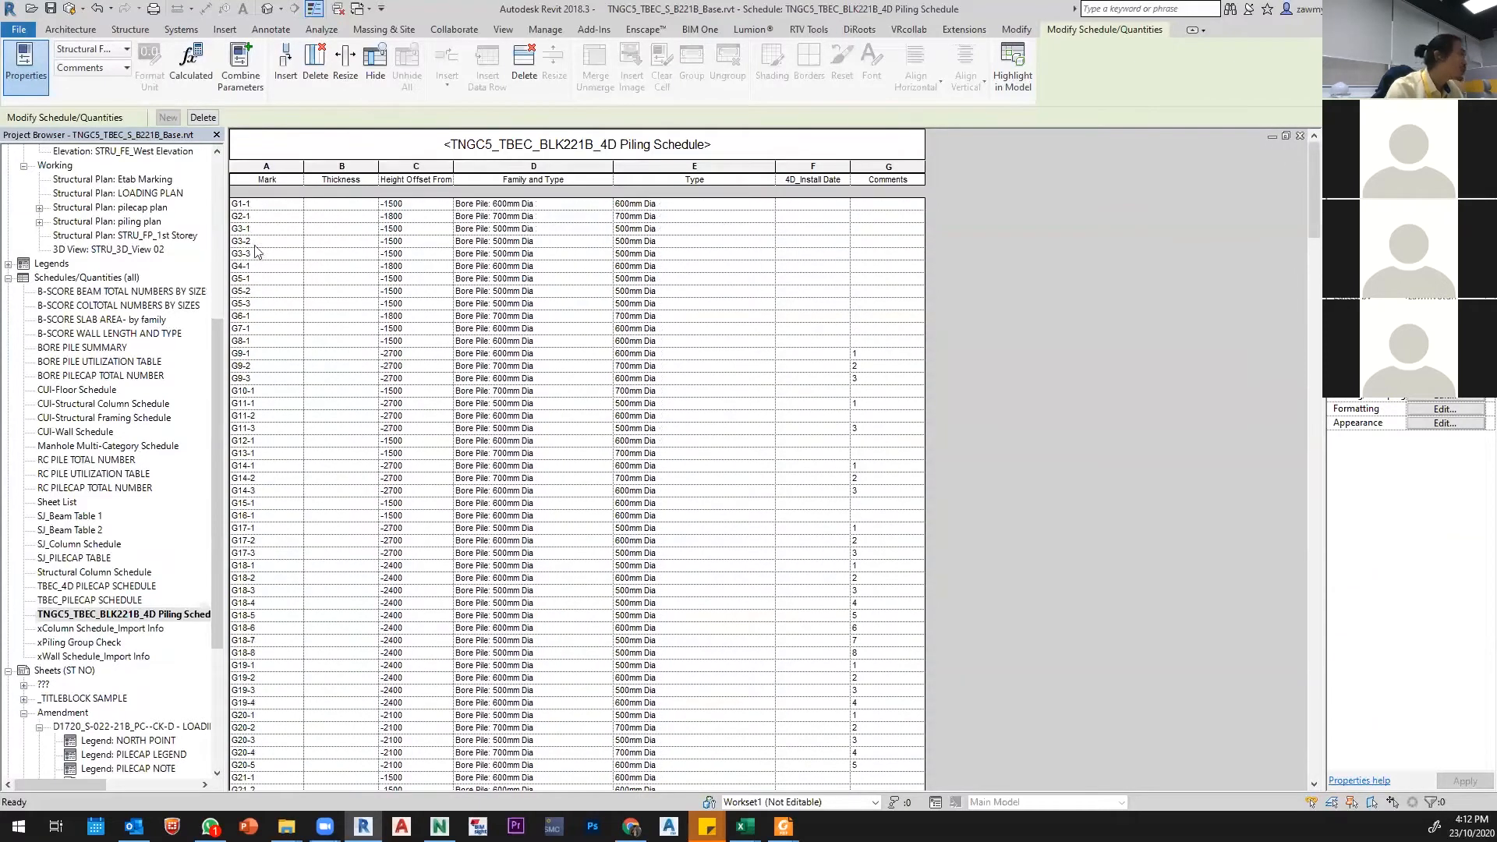
pyautogui.scroll(-20, 257, 251)
pyautogui.scroll(-20, 251, 581)
pyautogui.scroll(-12, 254, 754)
pyautogui.scroll(20, 679, 535)
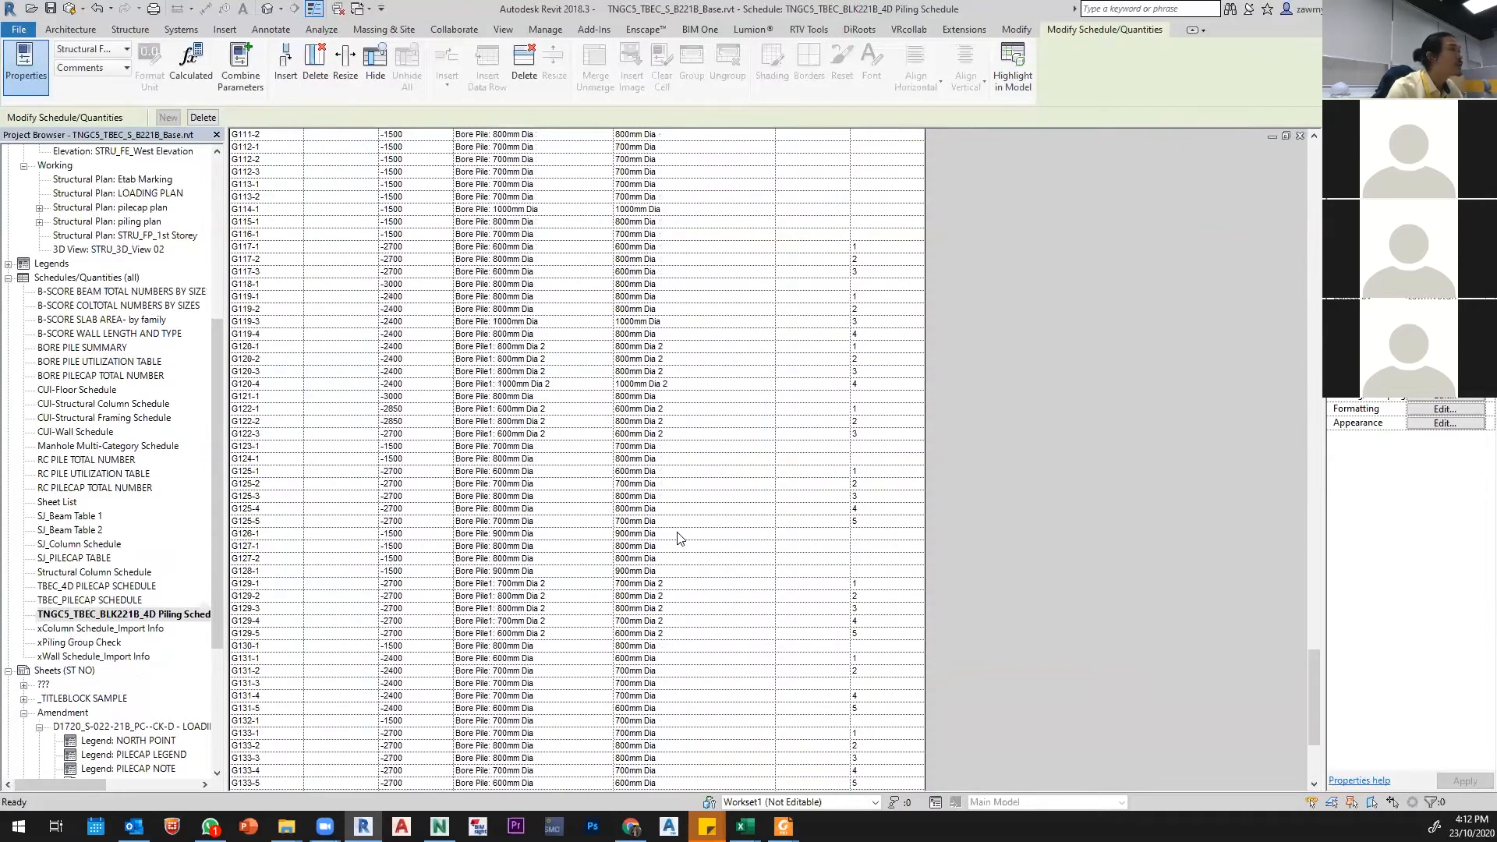
pyautogui.scroll(15, 302, 302)
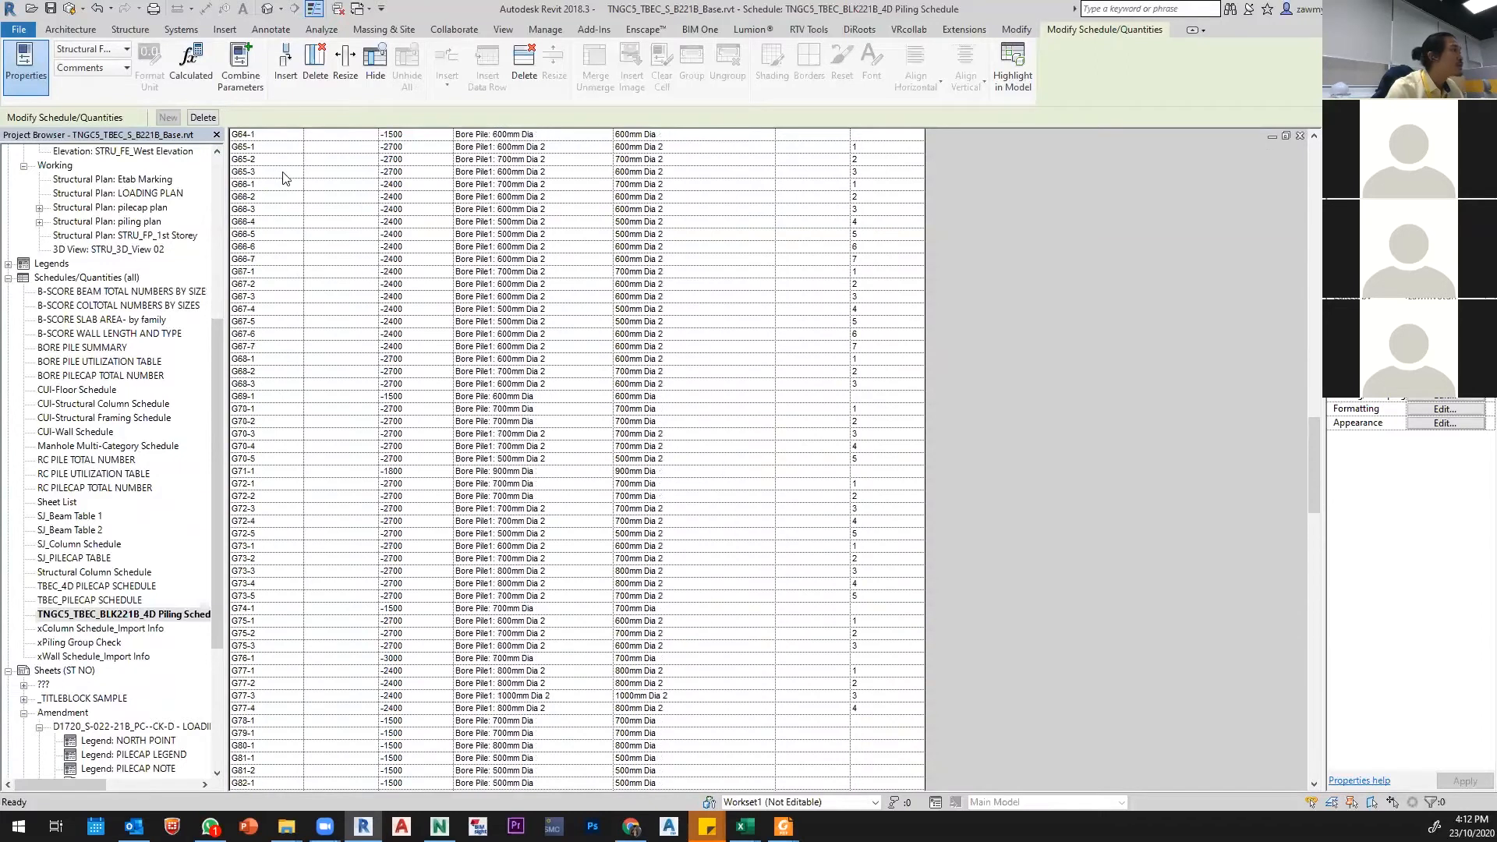
pyautogui.scroll(20, 258, 233)
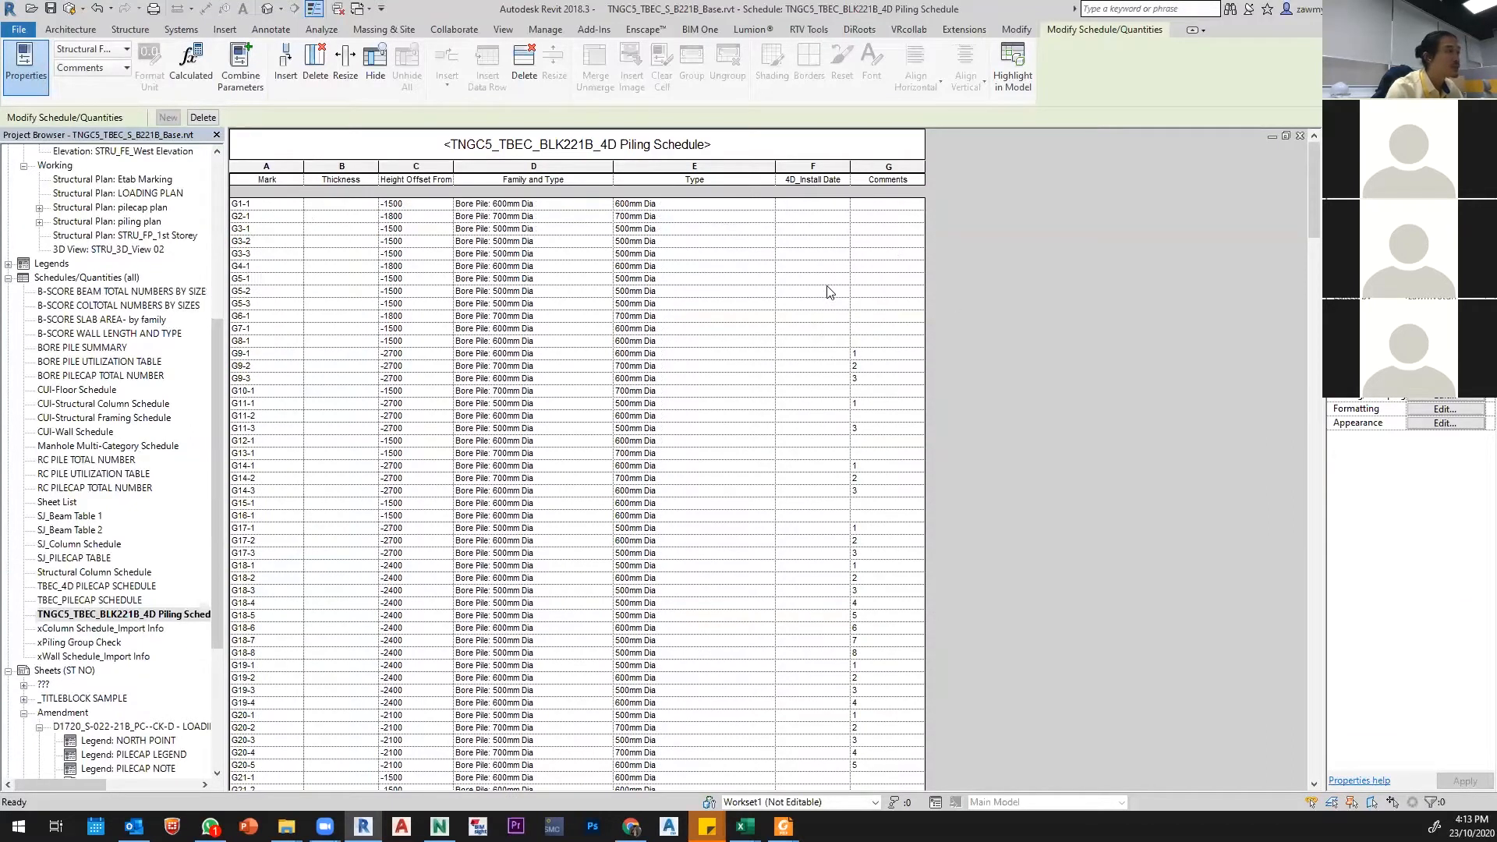
# Step: Narrow the Type column, and hide the Thickness, Height Offset From Level, Family and Type, Type and Comments fields in the schedule formatting
pyautogui.moveTo(775, 167); pyautogui.dragTo(677, 166)
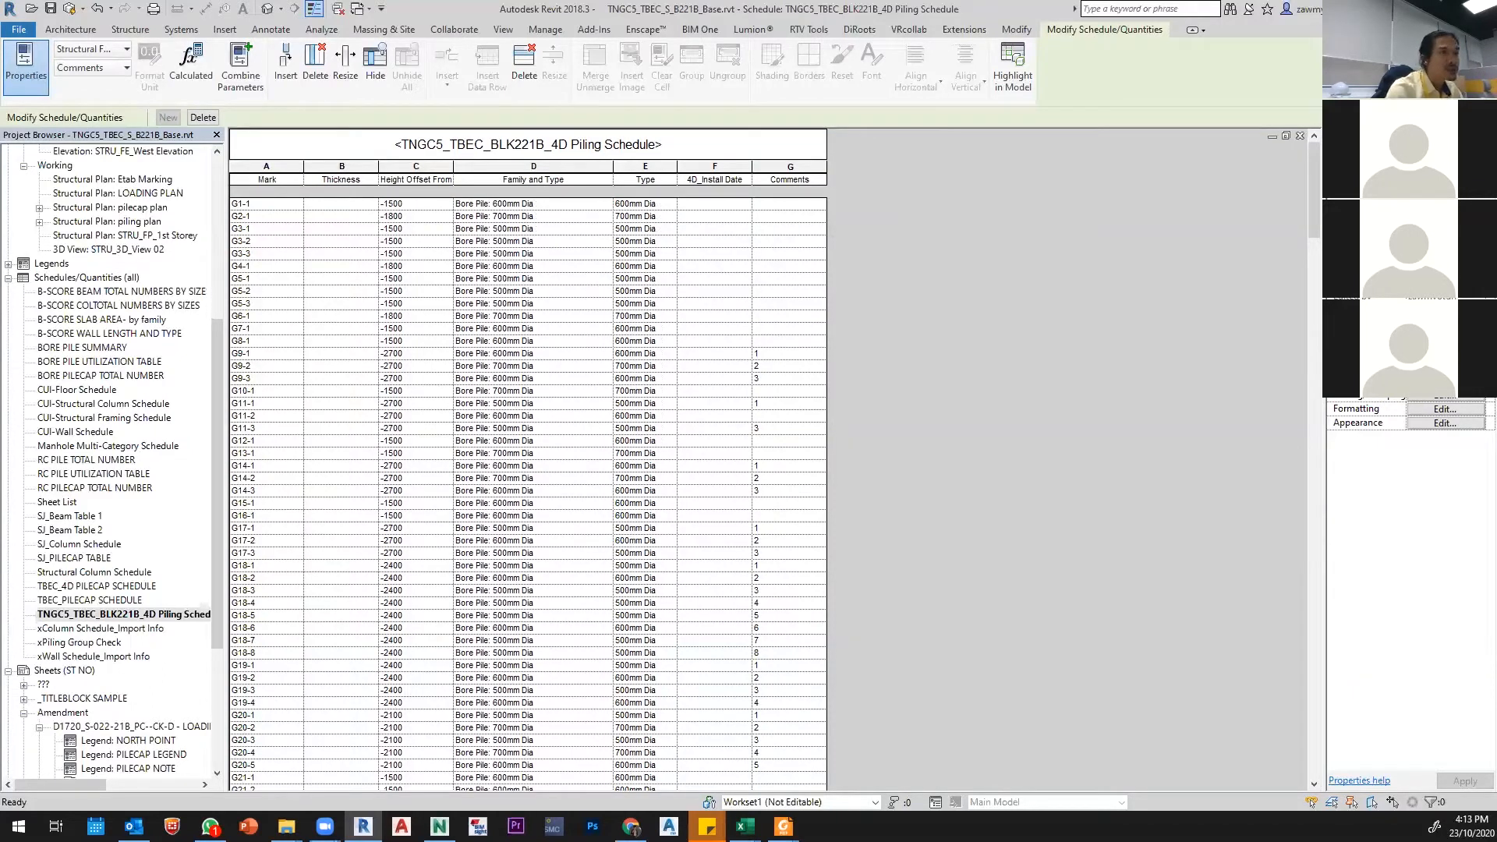
pyautogui.click(1433, 410)
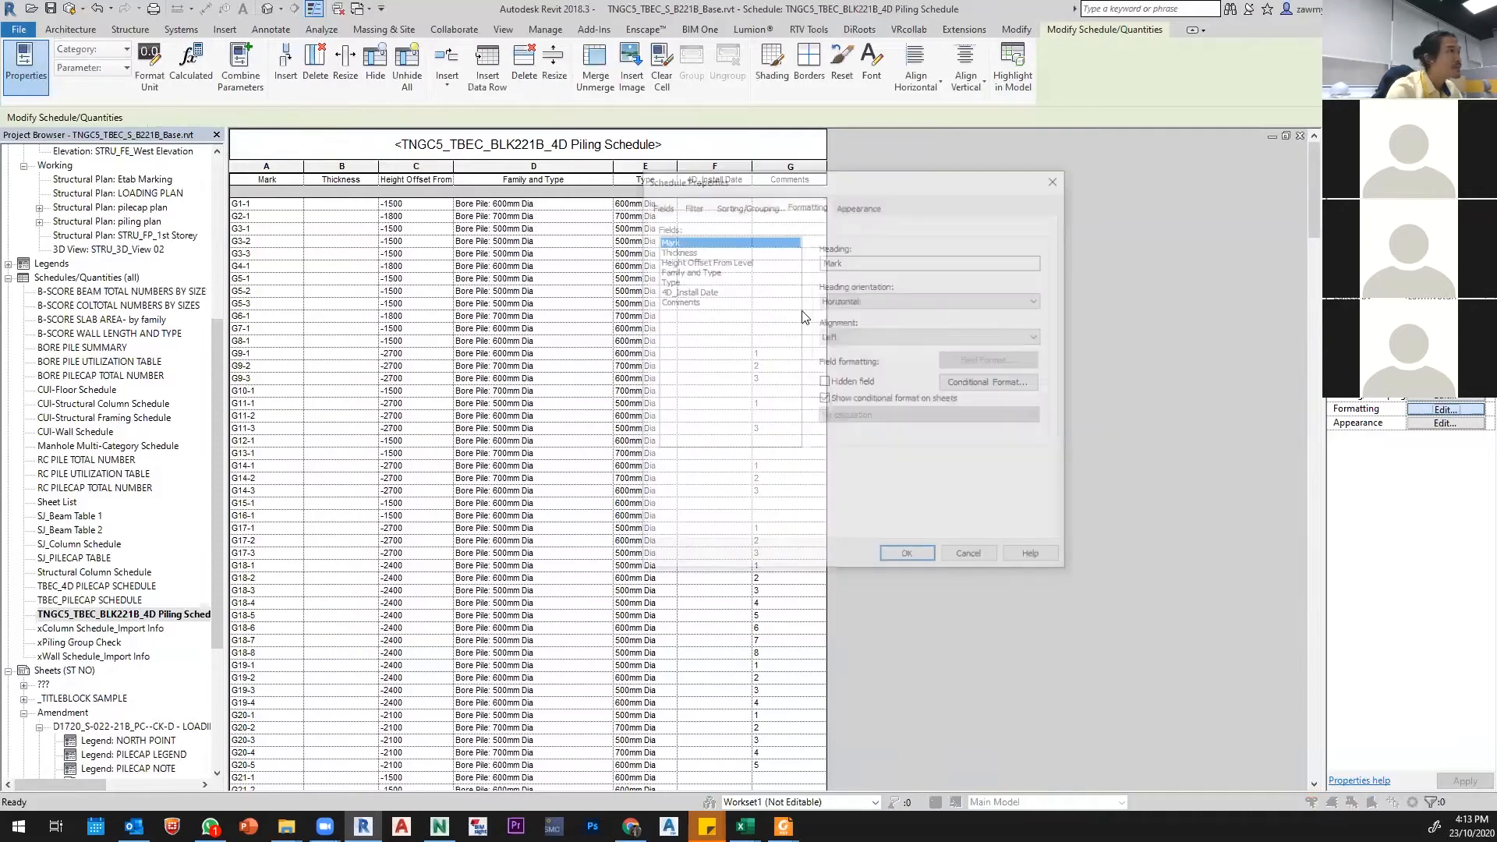
pyautogui.click(686, 251)
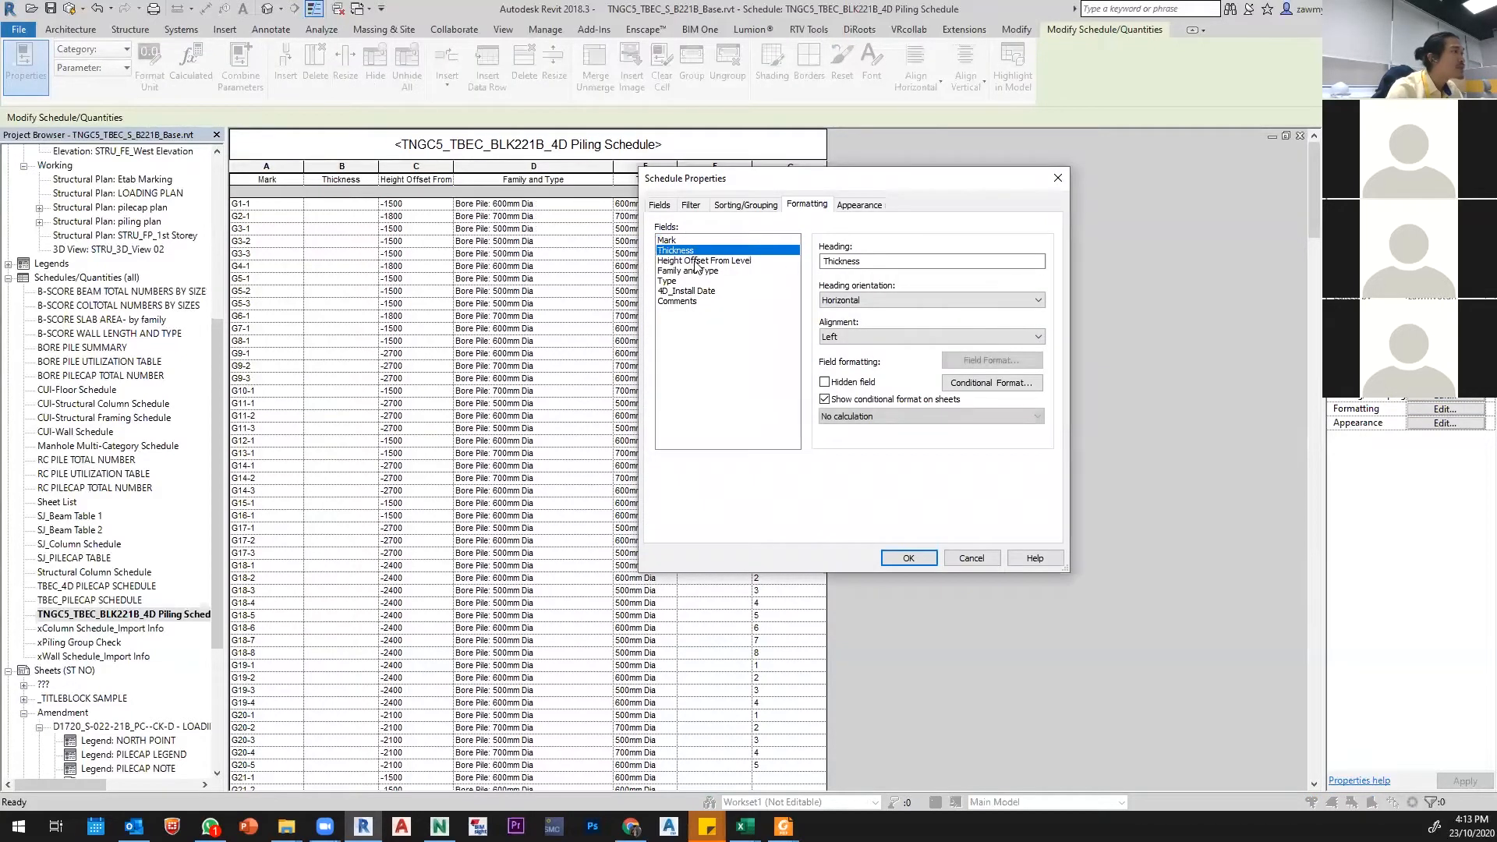
pyautogui.click(696, 262)
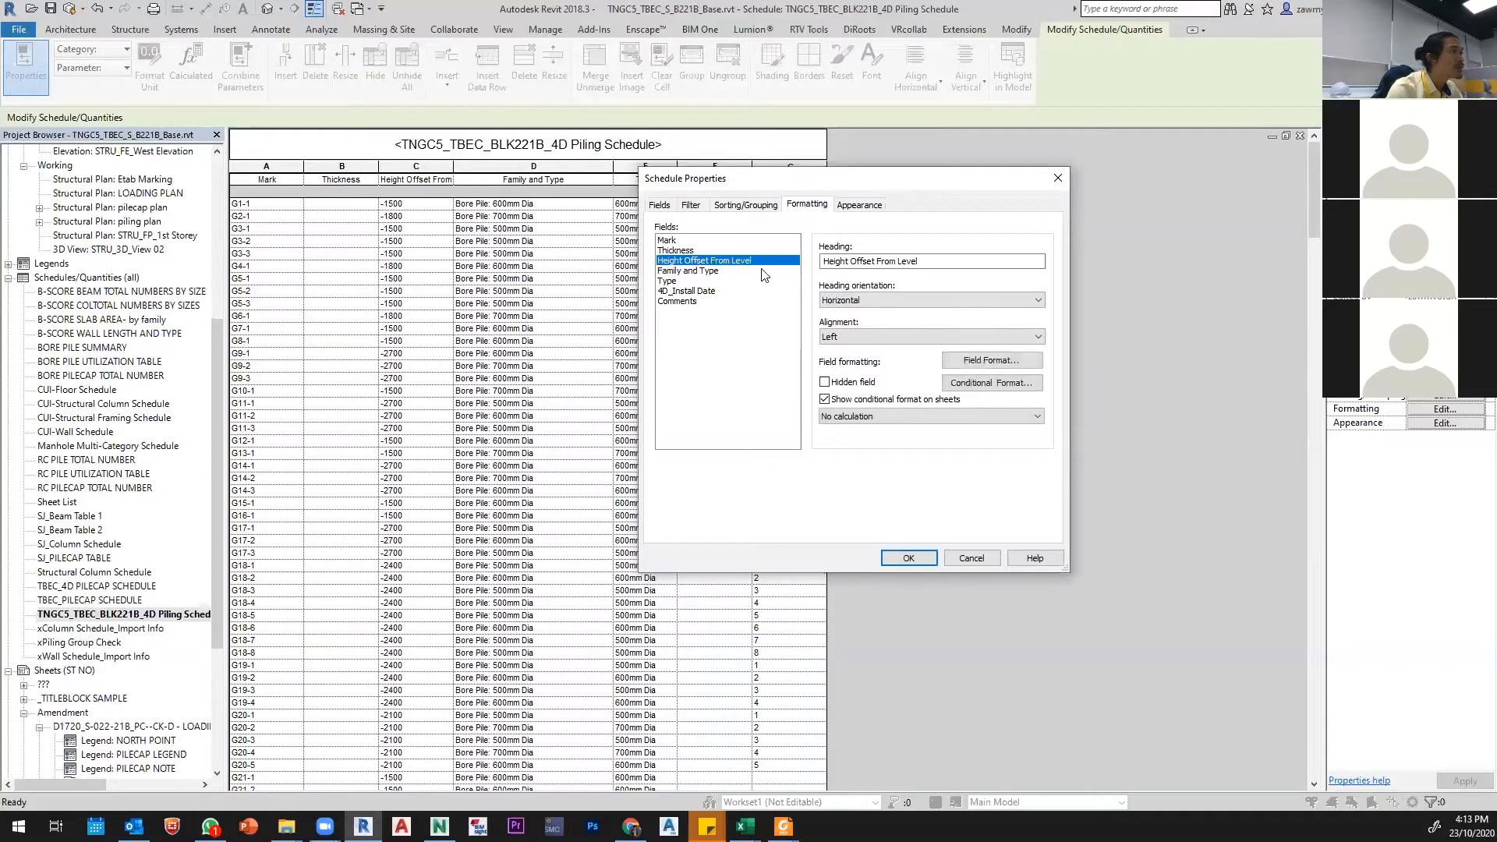
pyautogui.moveTo(693, 251); pyautogui.dragTo(688, 284)
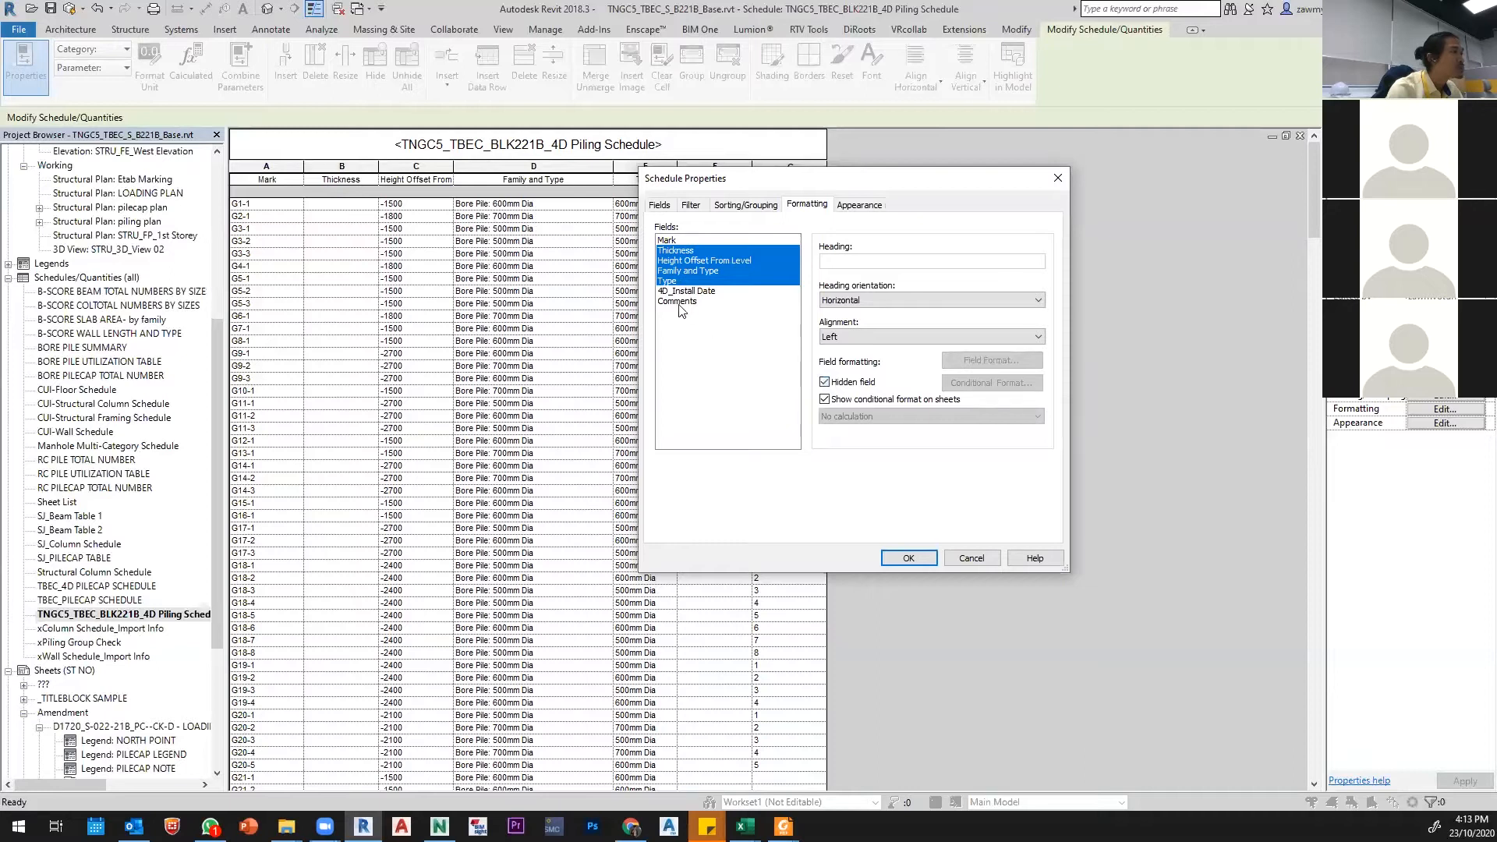
pyautogui.click(680, 302)
pyautogui.click(825, 382)
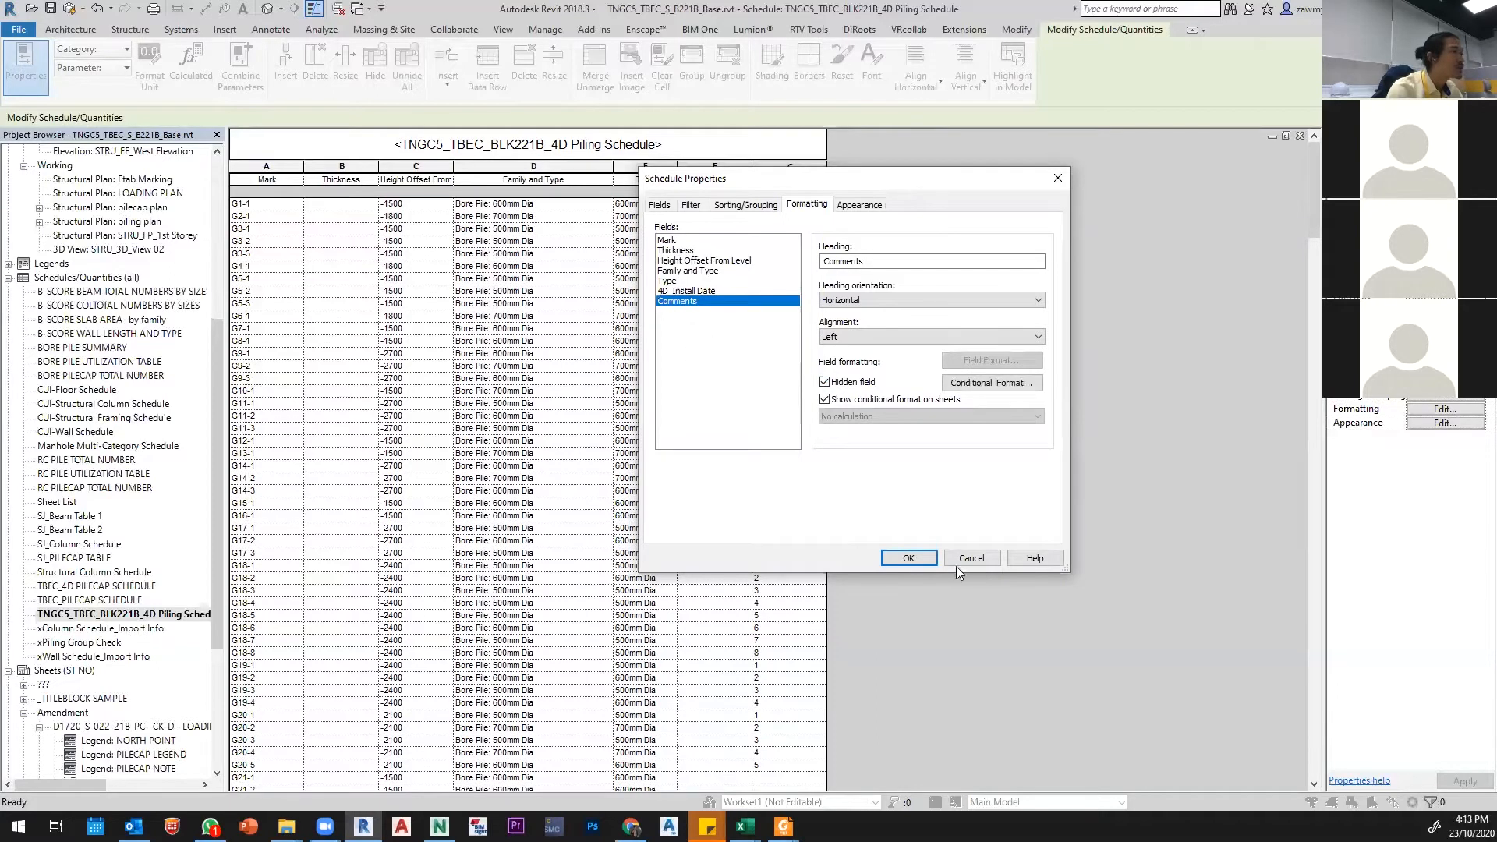
pyautogui.click(908, 558)
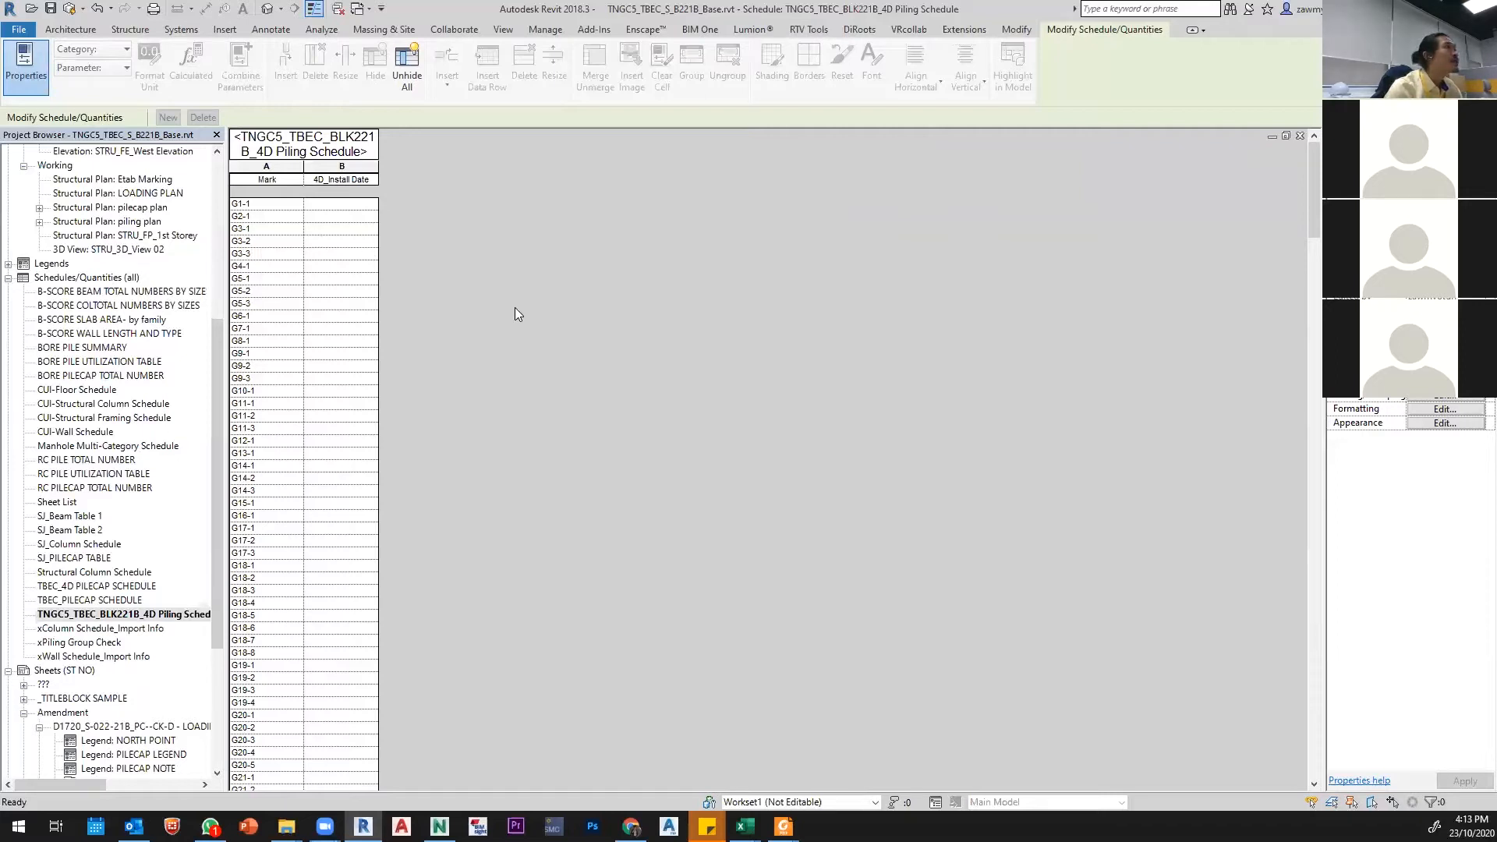
# Step: Open the DiRoots SheetLink add-in and set its category type to Schedules for the whole model
pyautogui.click(699, 30)
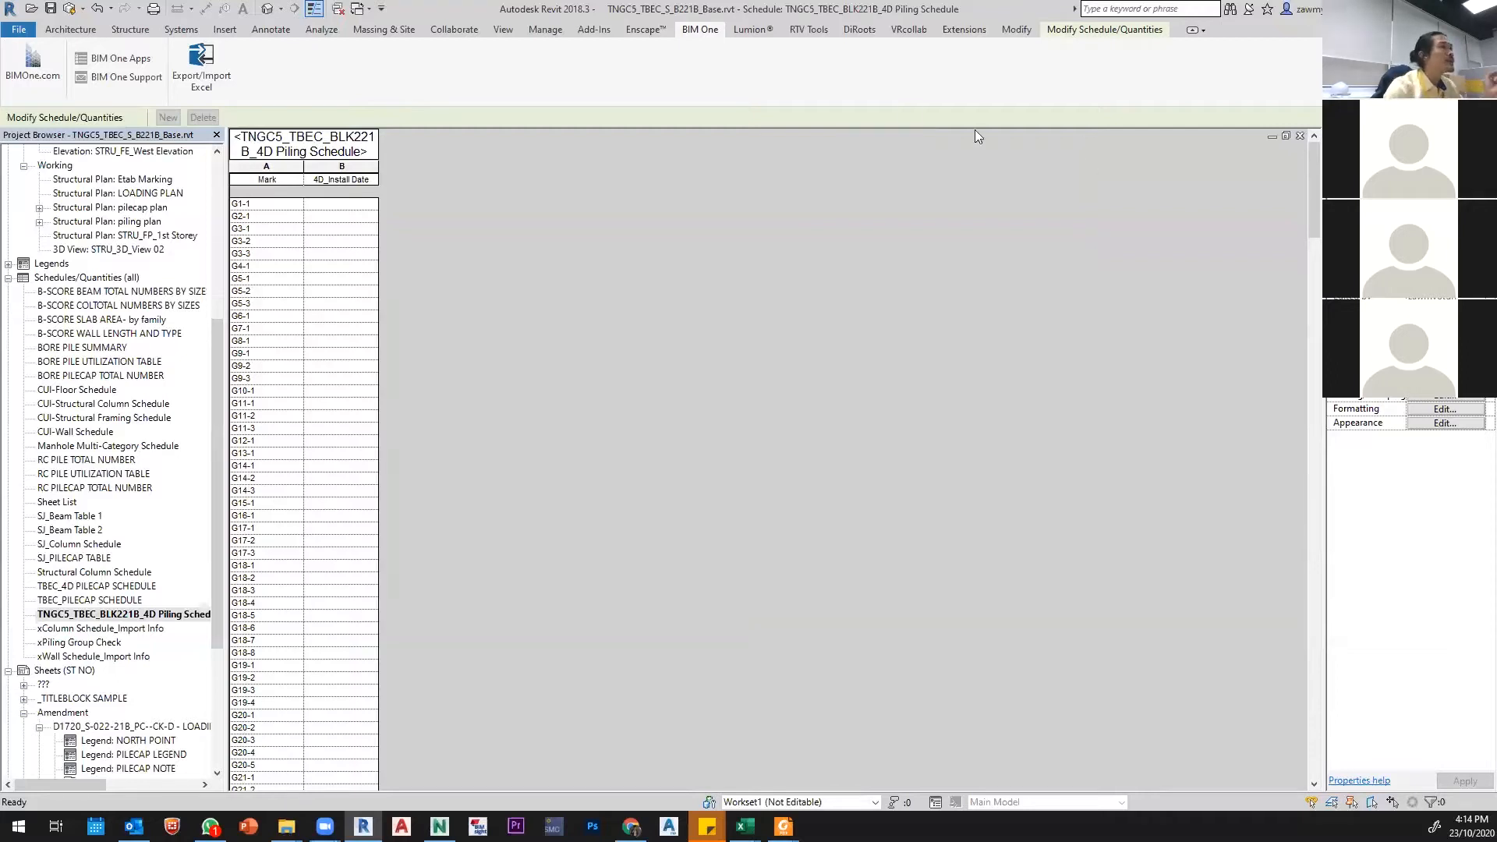
pyautogui.click(862, 34)
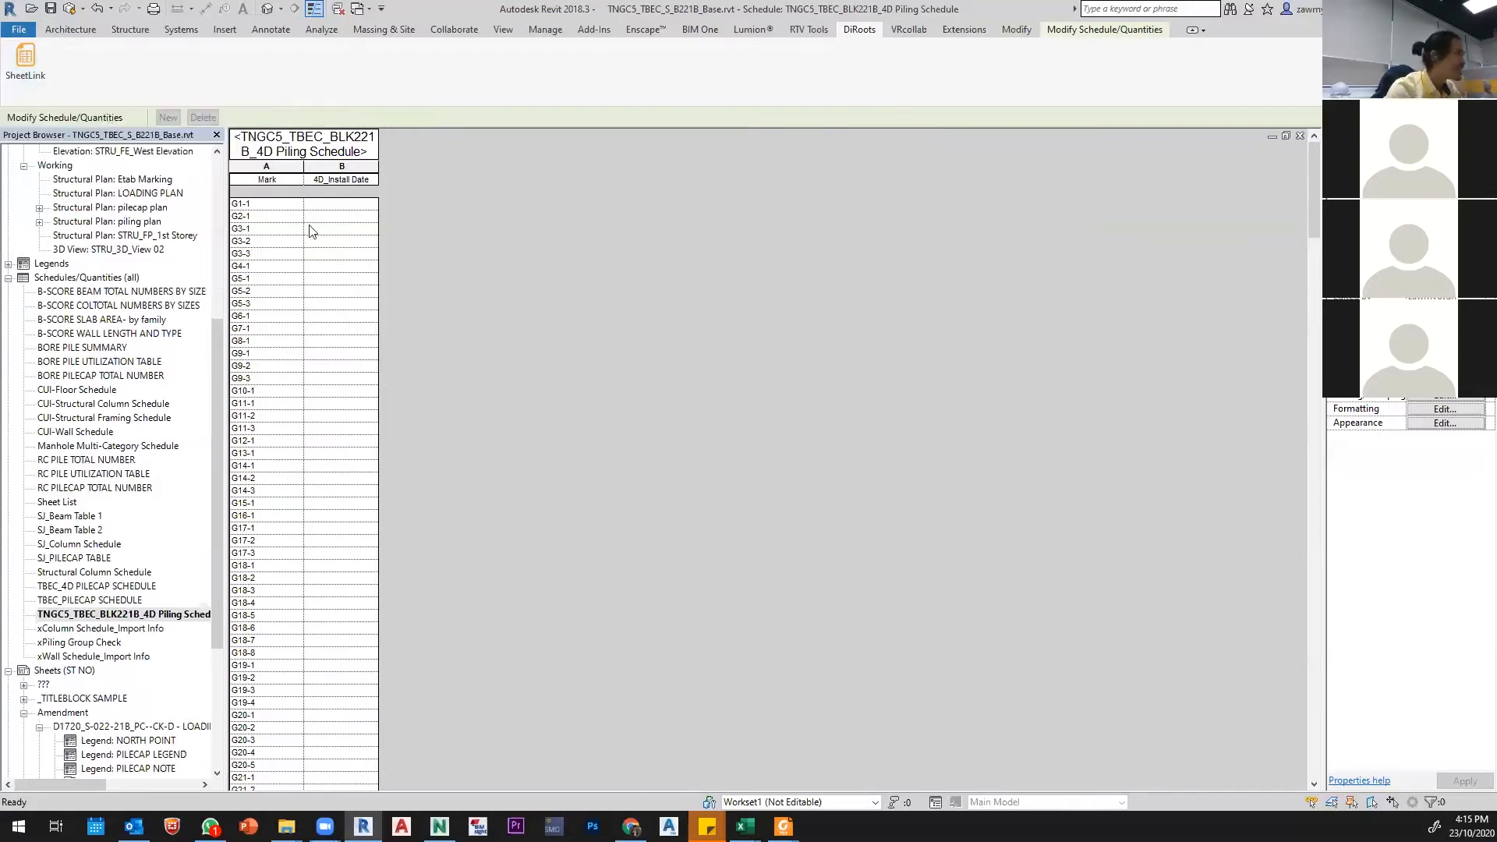
pyautogui.click(22, 74)
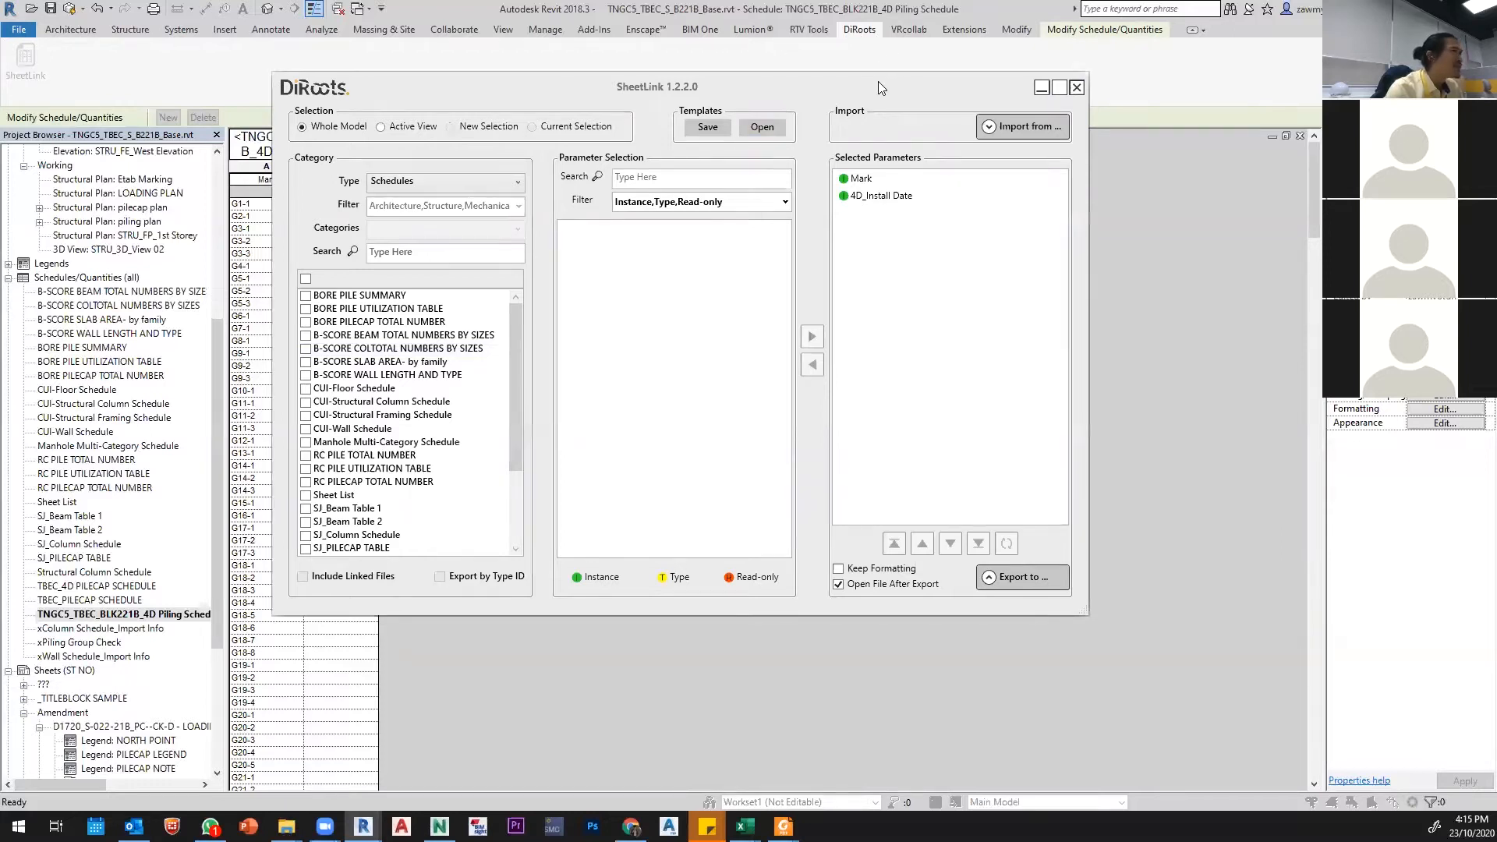
pyautogui.moveTo(881, 84); pyautogui.dragTo(913, 117)
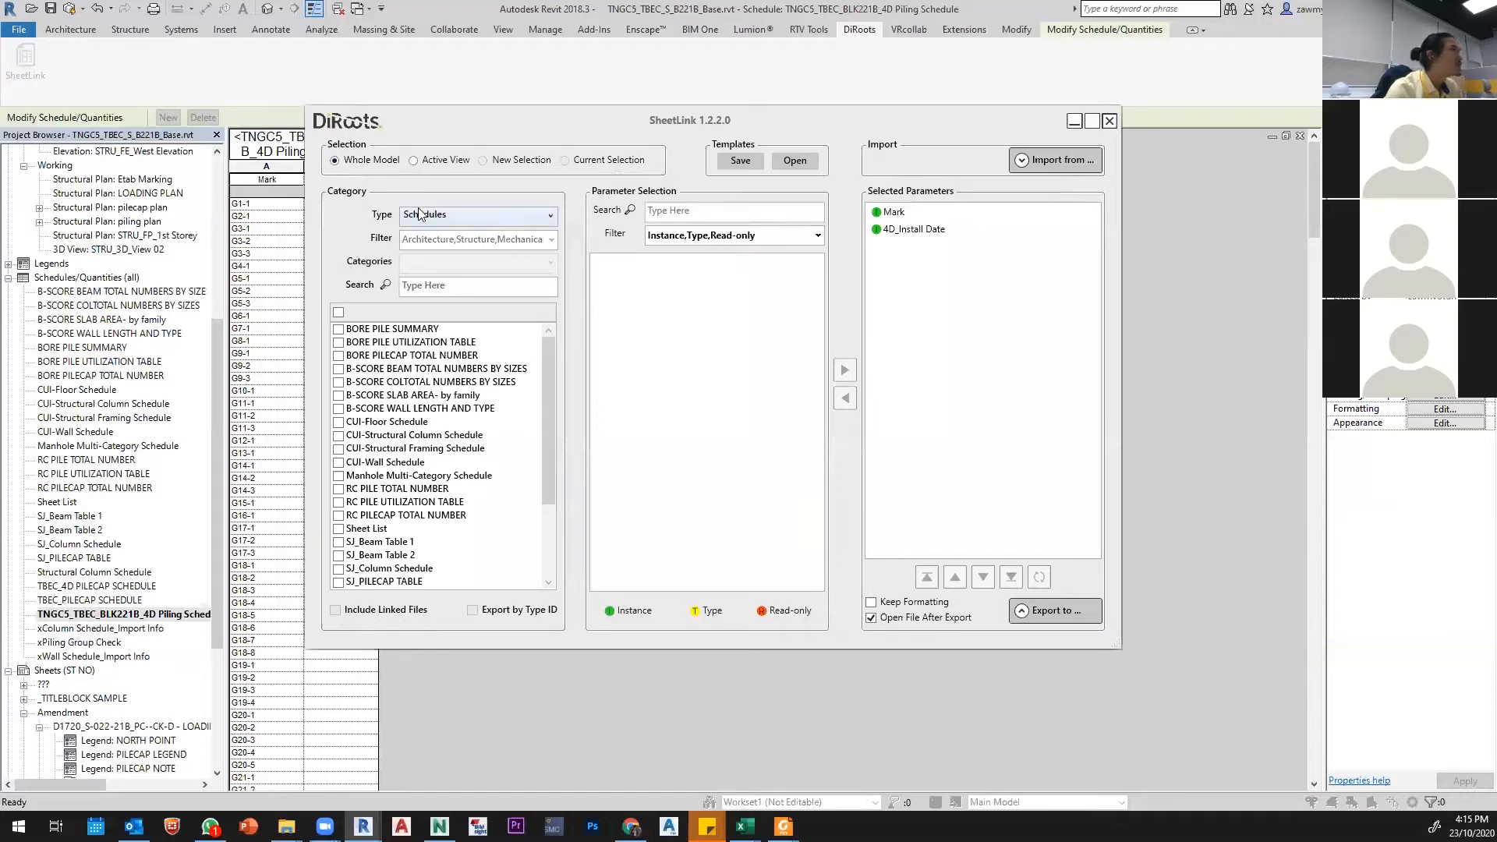
pyautogui.click(454, 213)
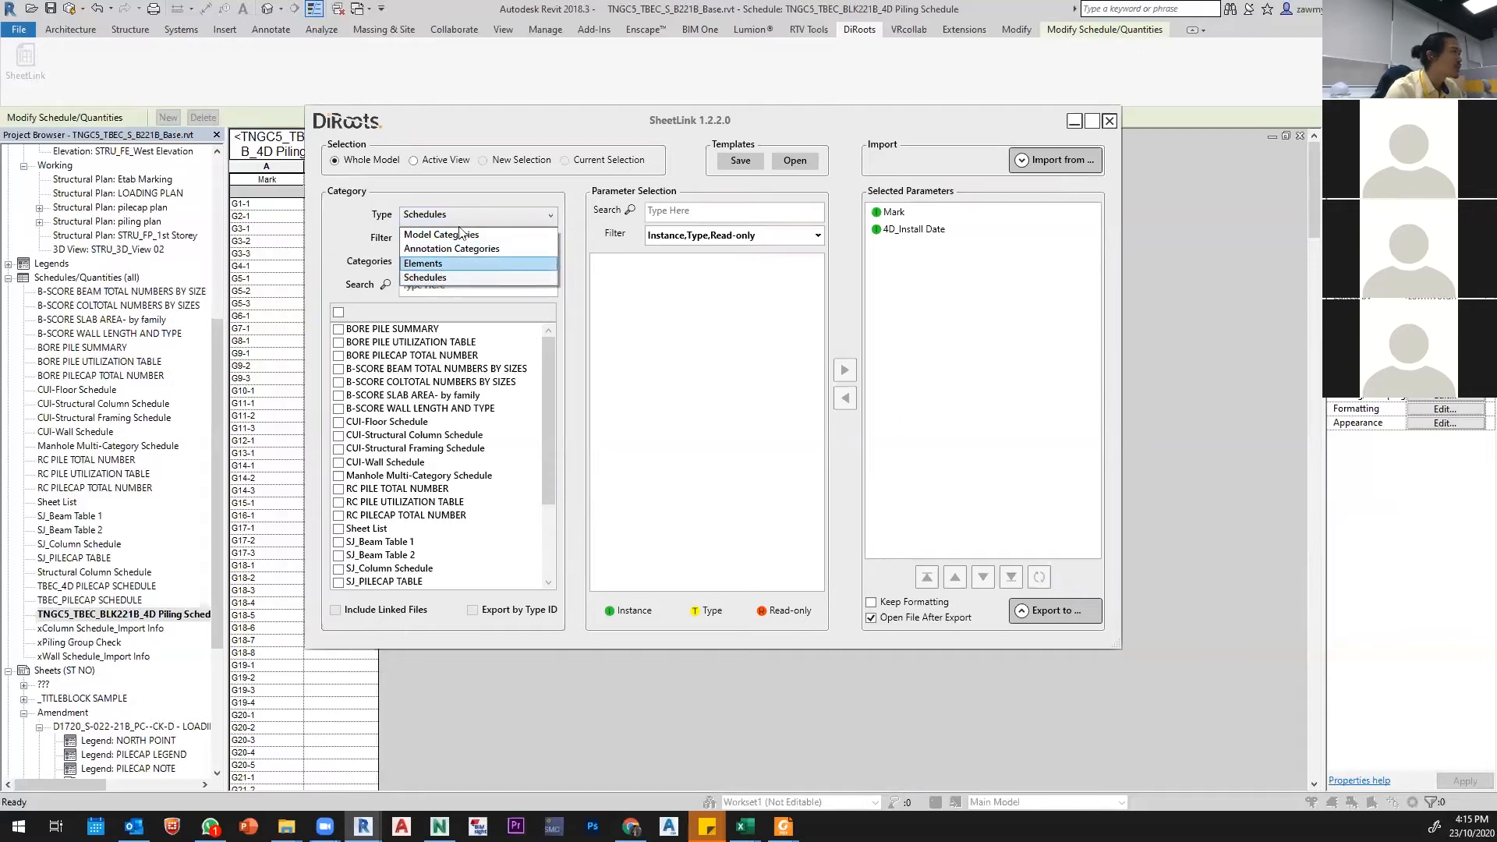
pyautogui.click(444, 278)
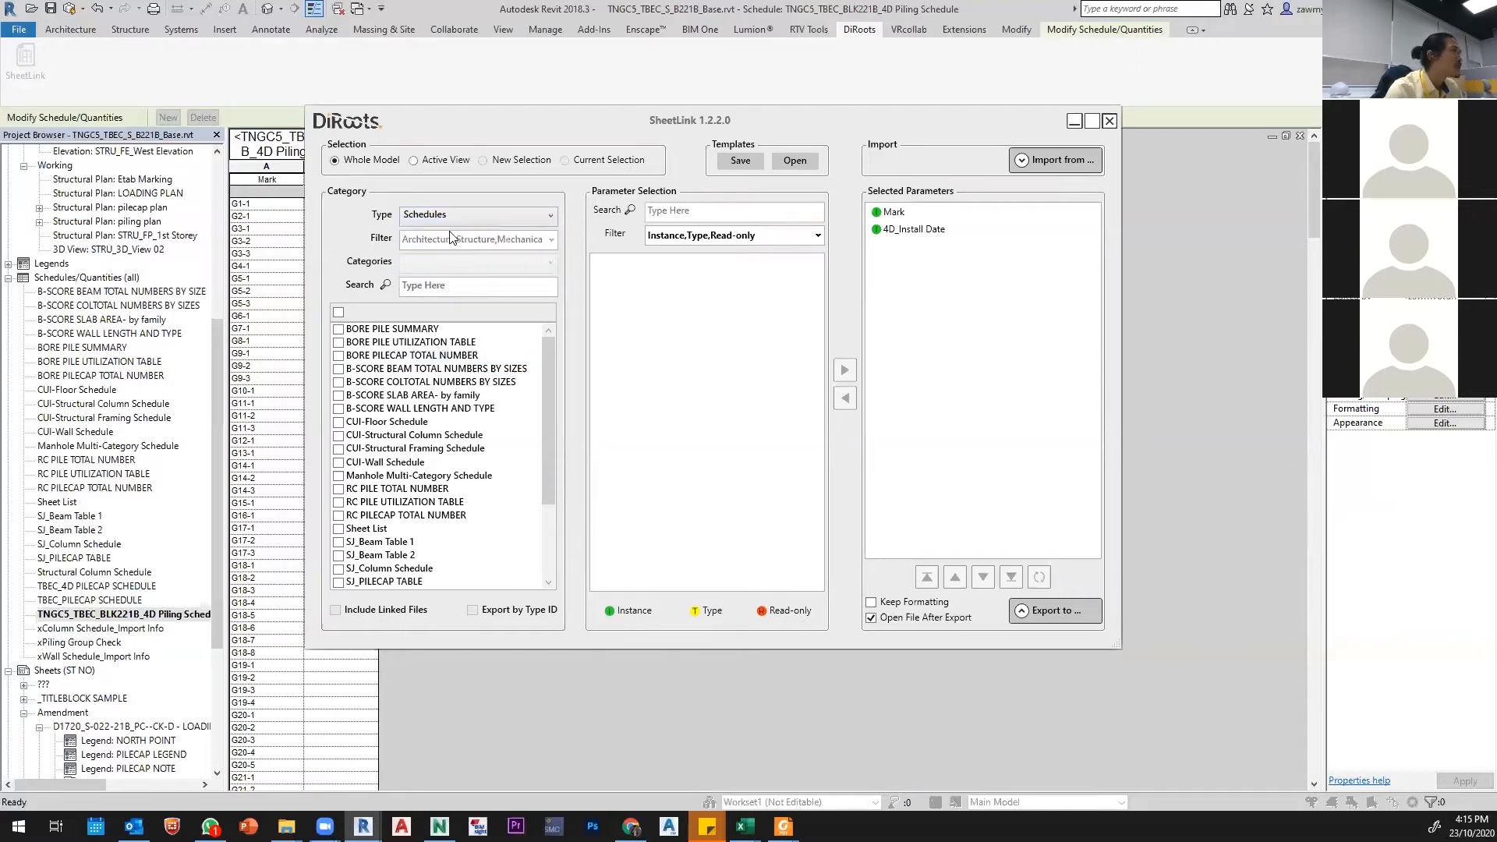
# Step: Export the TNGC5_TBEC_BLK221B_4D Piling Schedule to an Excel workbook of the same name in the 06_Progress Tracking folder
pyautogui.scroll(-3, 456, 399)
pyautogui.click(410, 530)
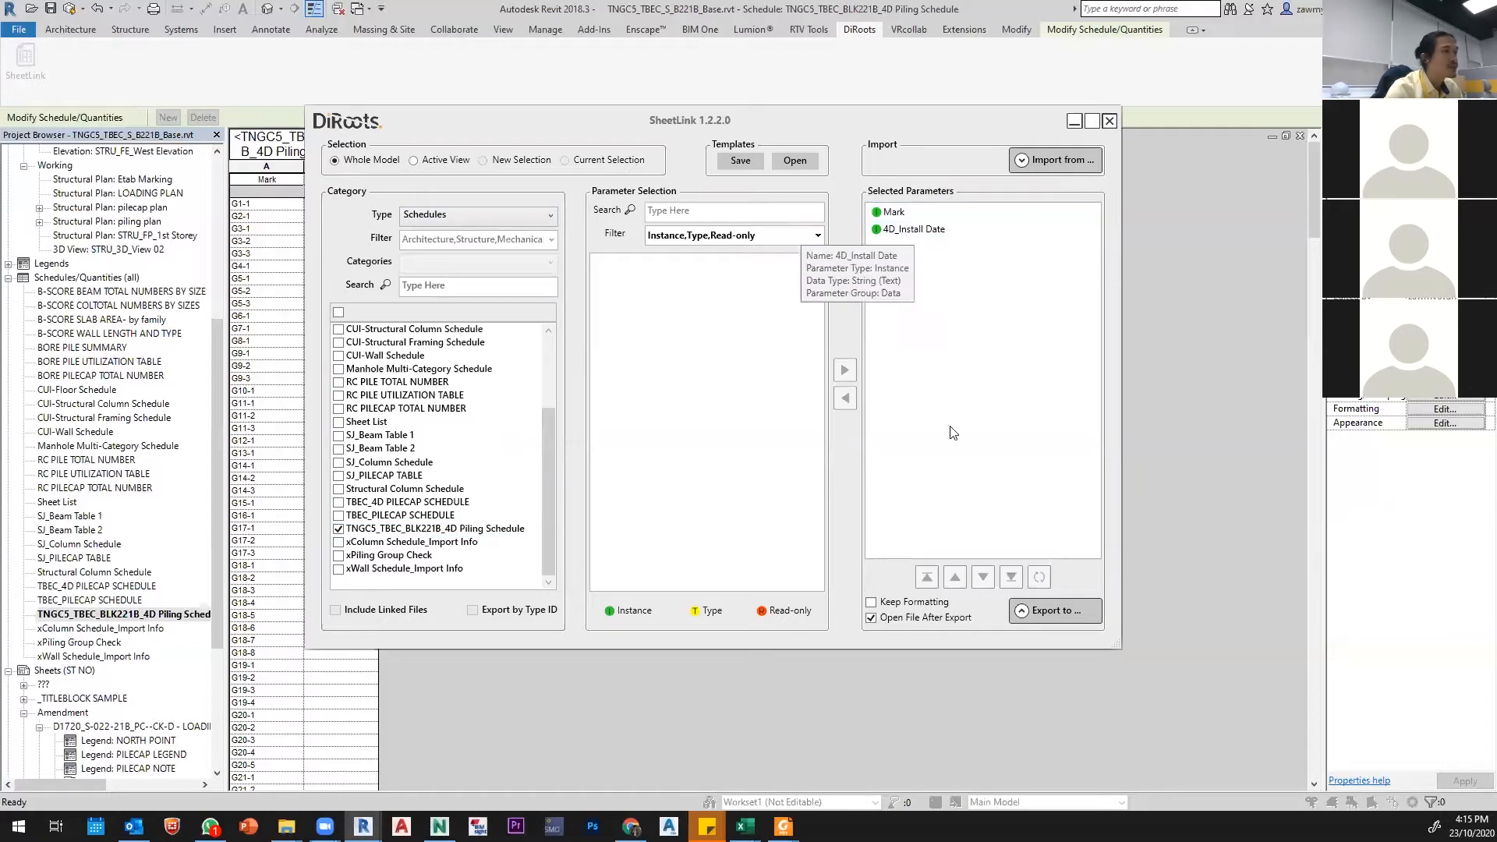
pyautogui.click(1025, 609)
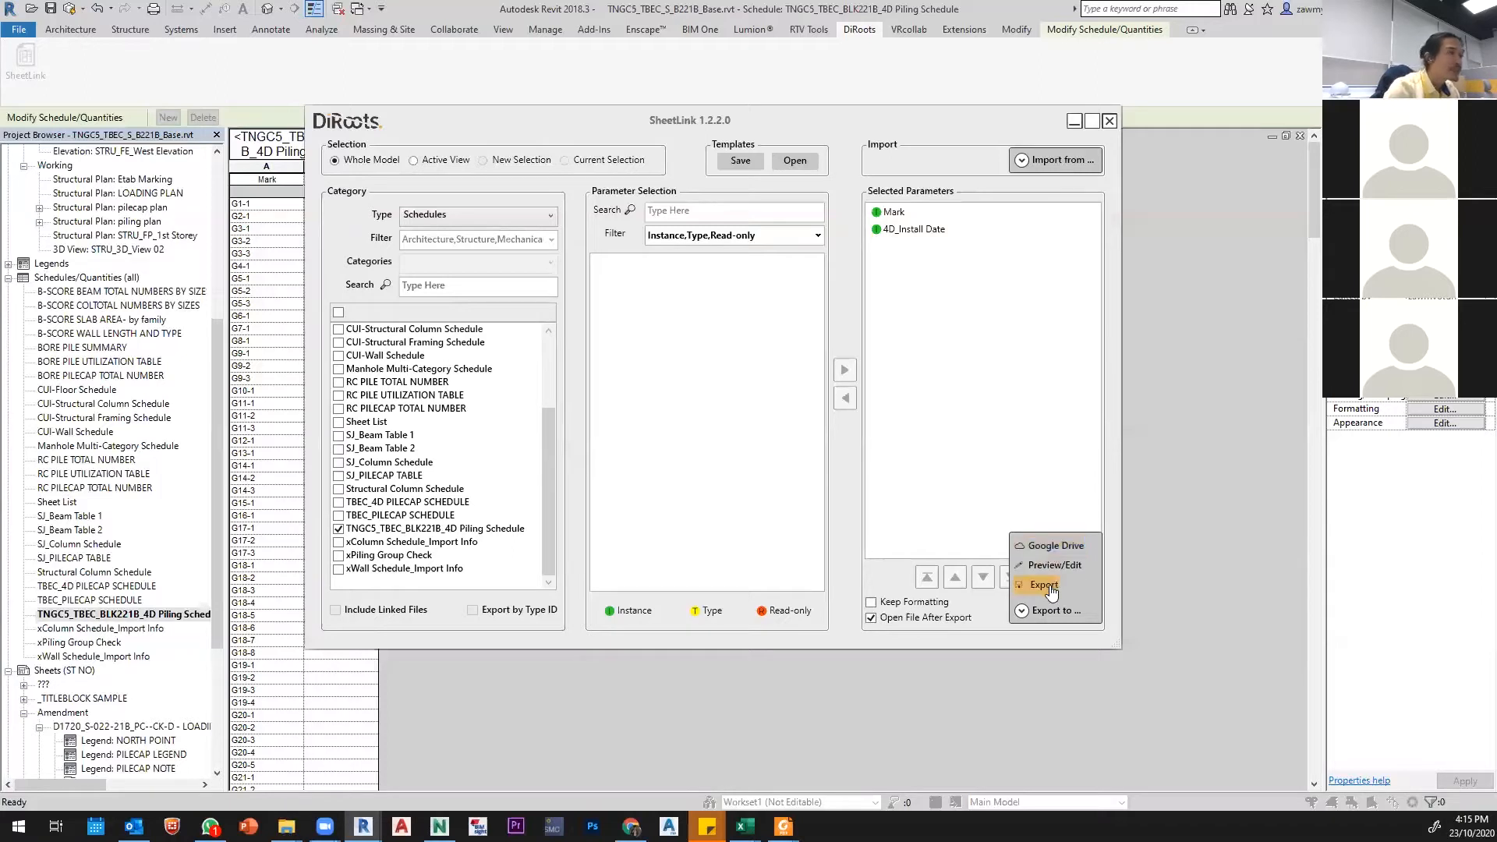
pyautogui.click(1045, 585)
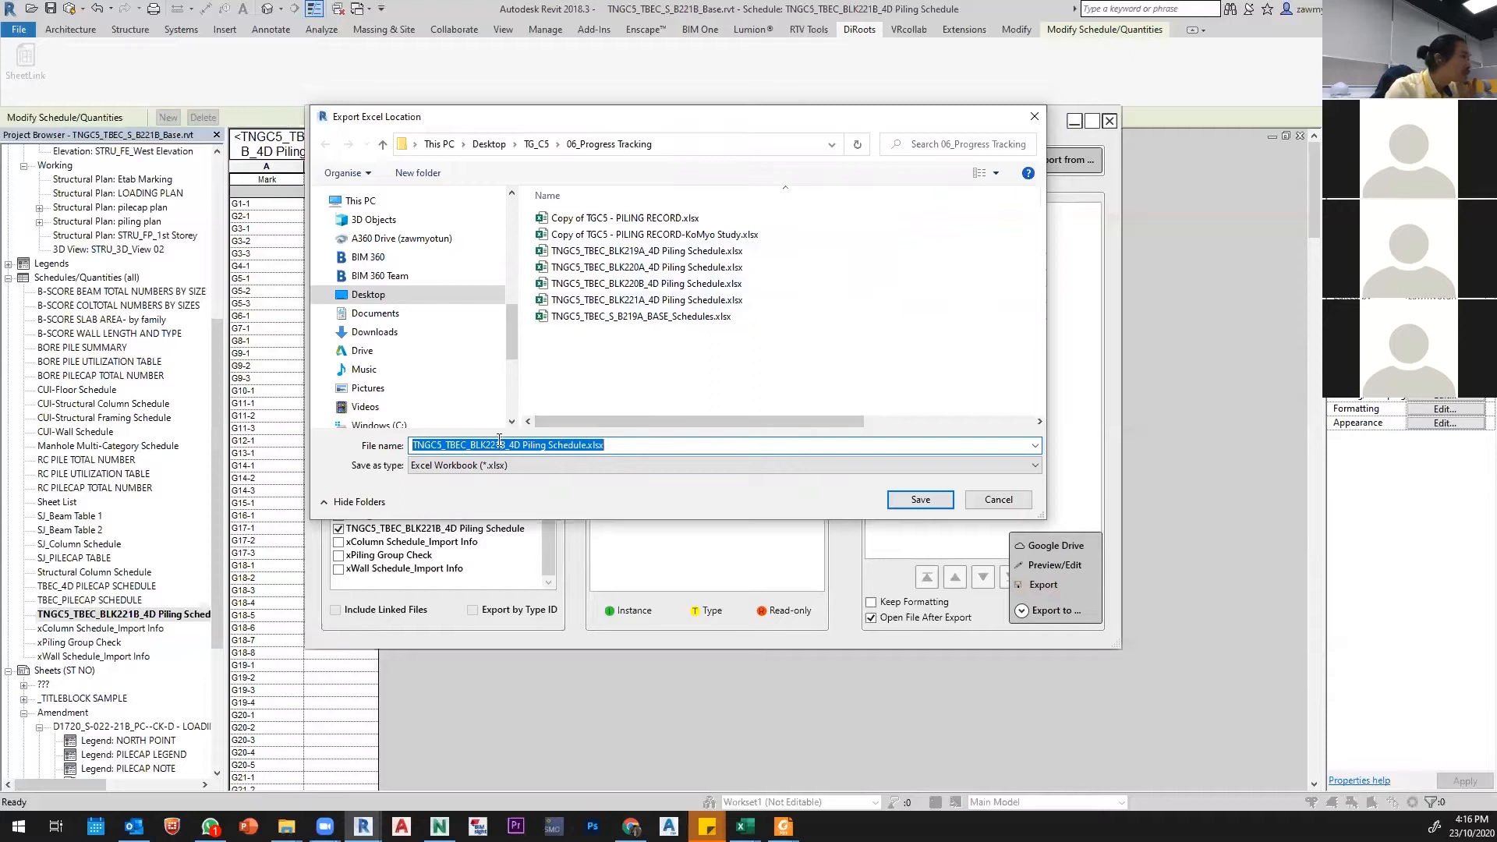
pyautogui.click(907, 499)
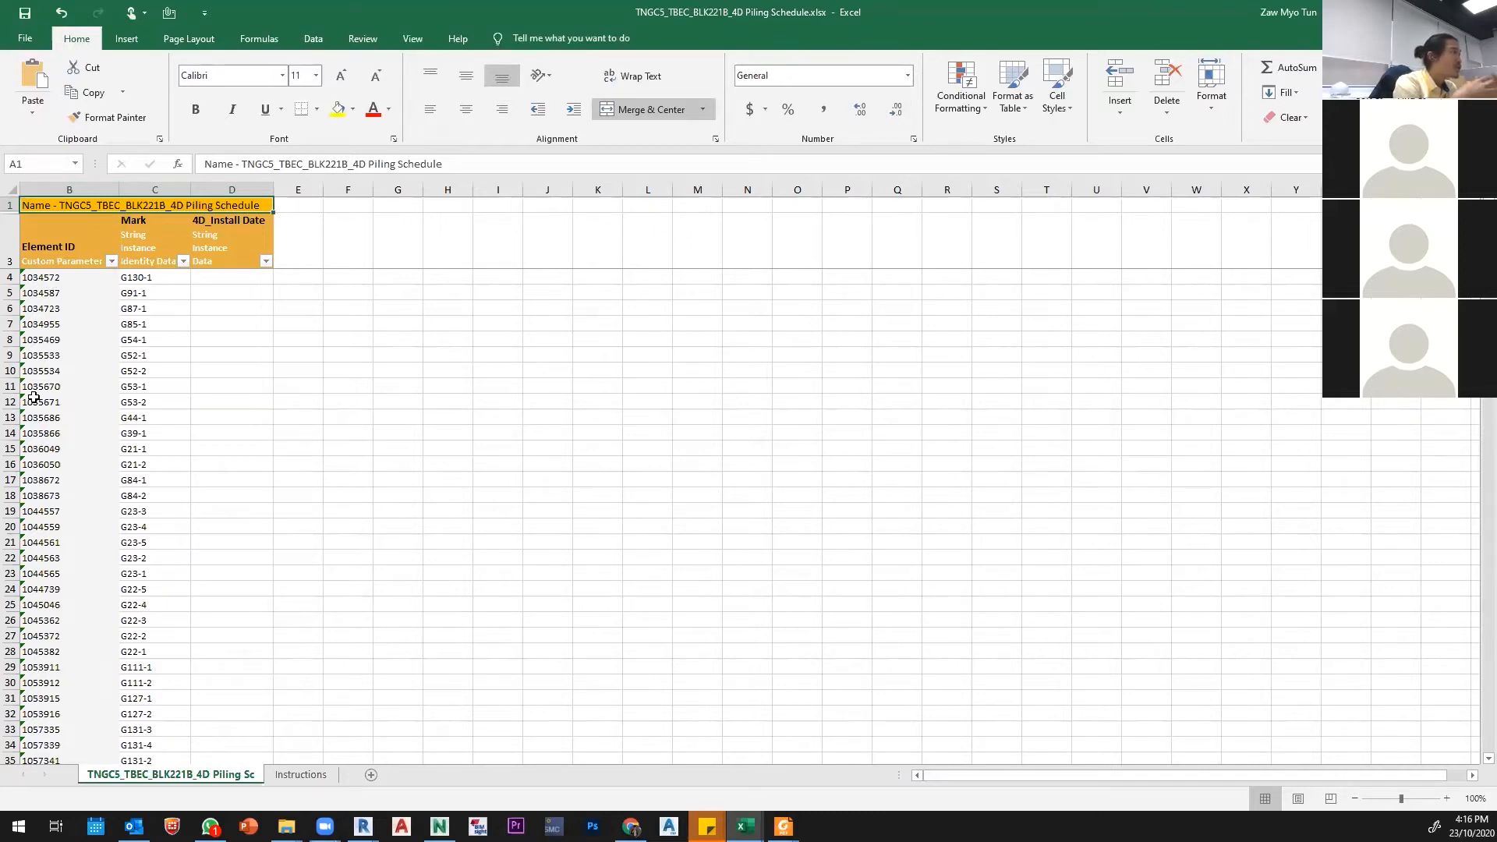
# Step: Look over the exported schedule's Mark and 4D_Install Date columns in Excel and place its window side by side with the piling record workbook
pyautogui.click(188, 324)
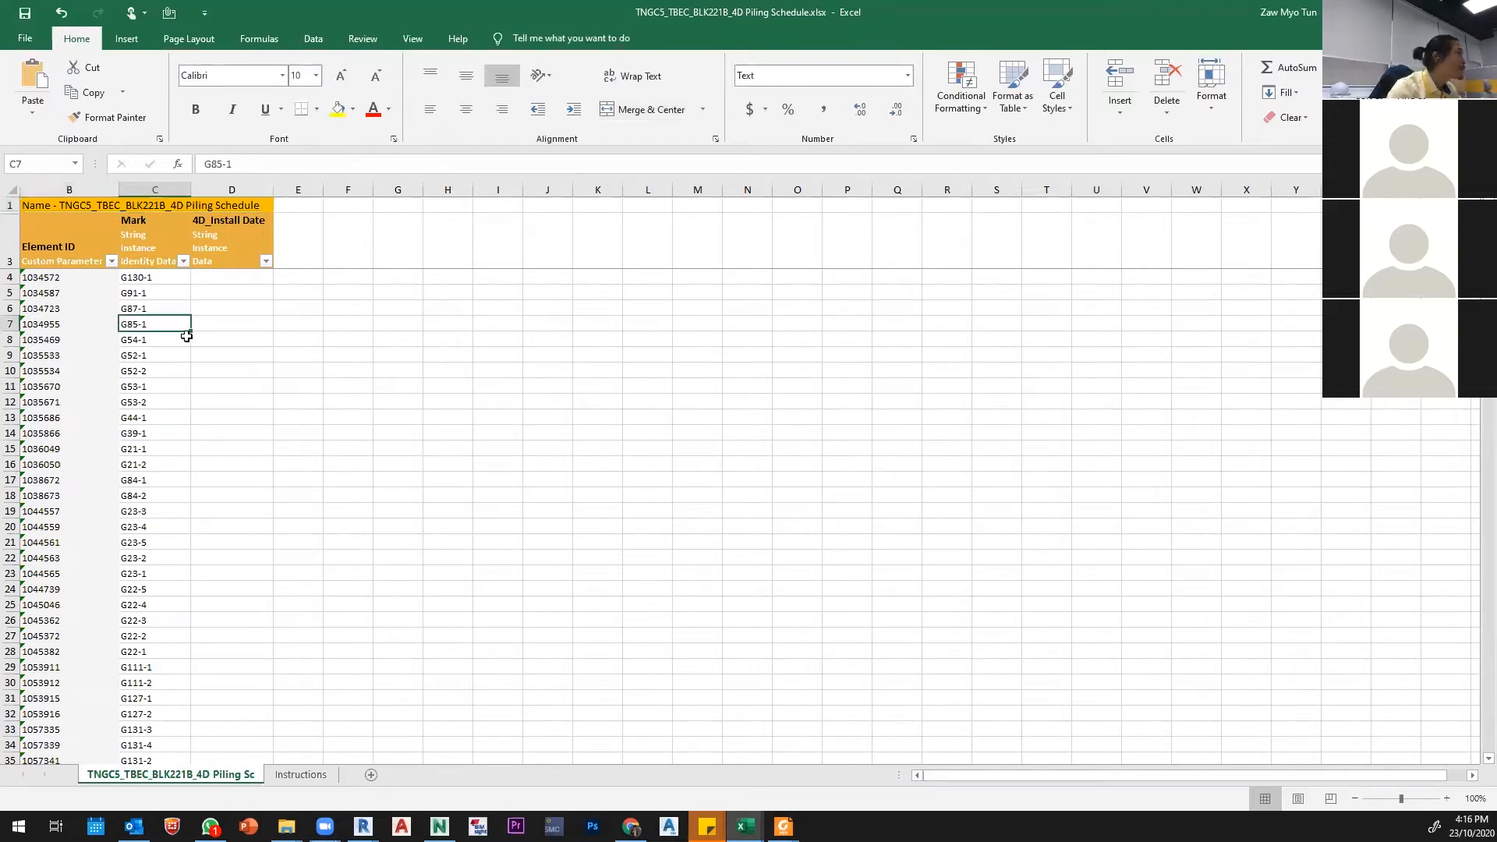
pyautogui.click(231, 277)
pyautogui.scroll(-5, 227, 688)
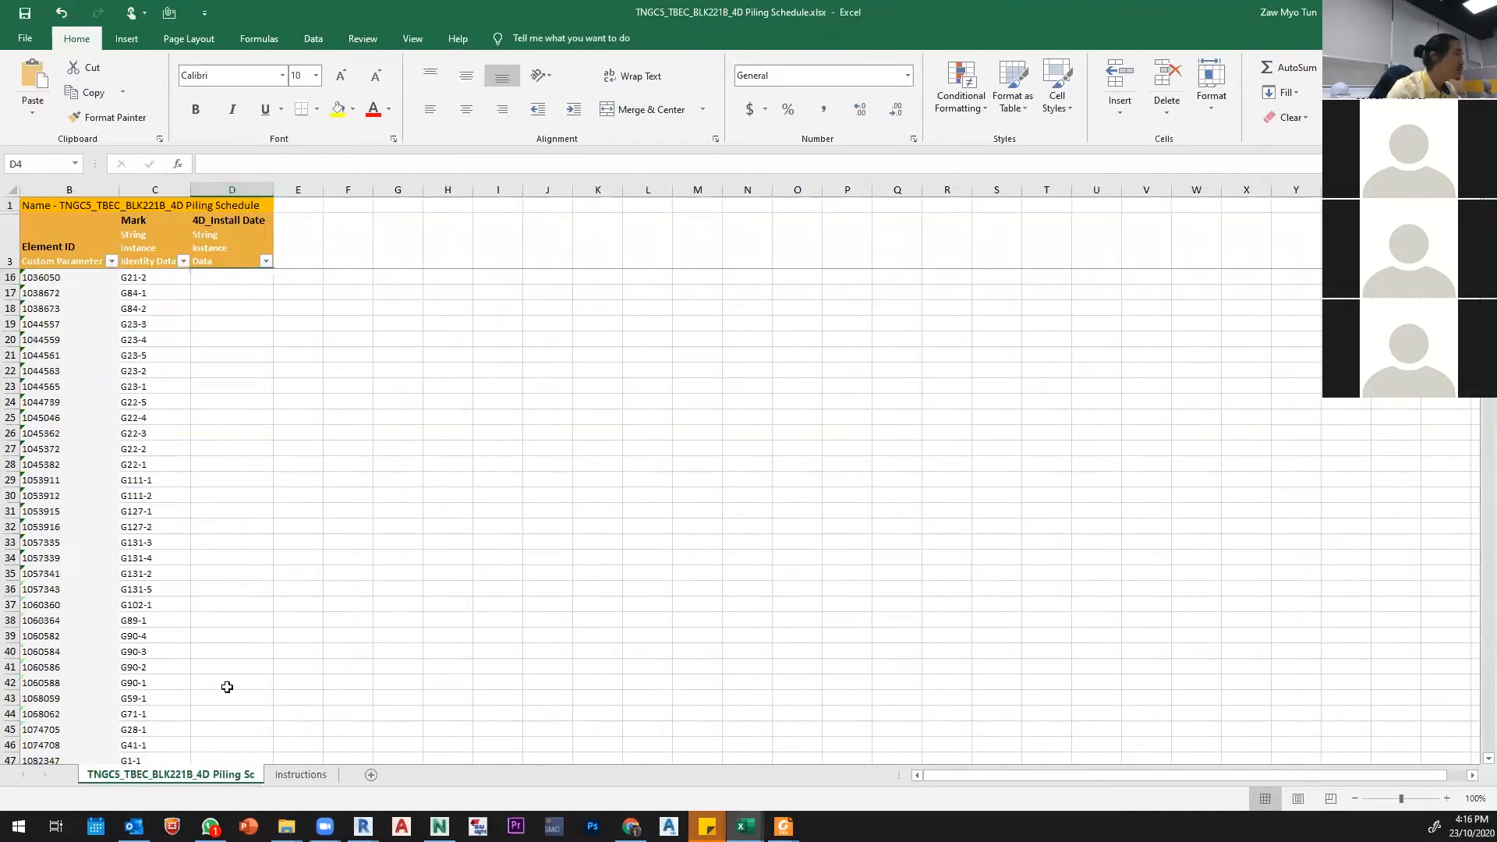
pyautogui.scroll(5, 253, 708)
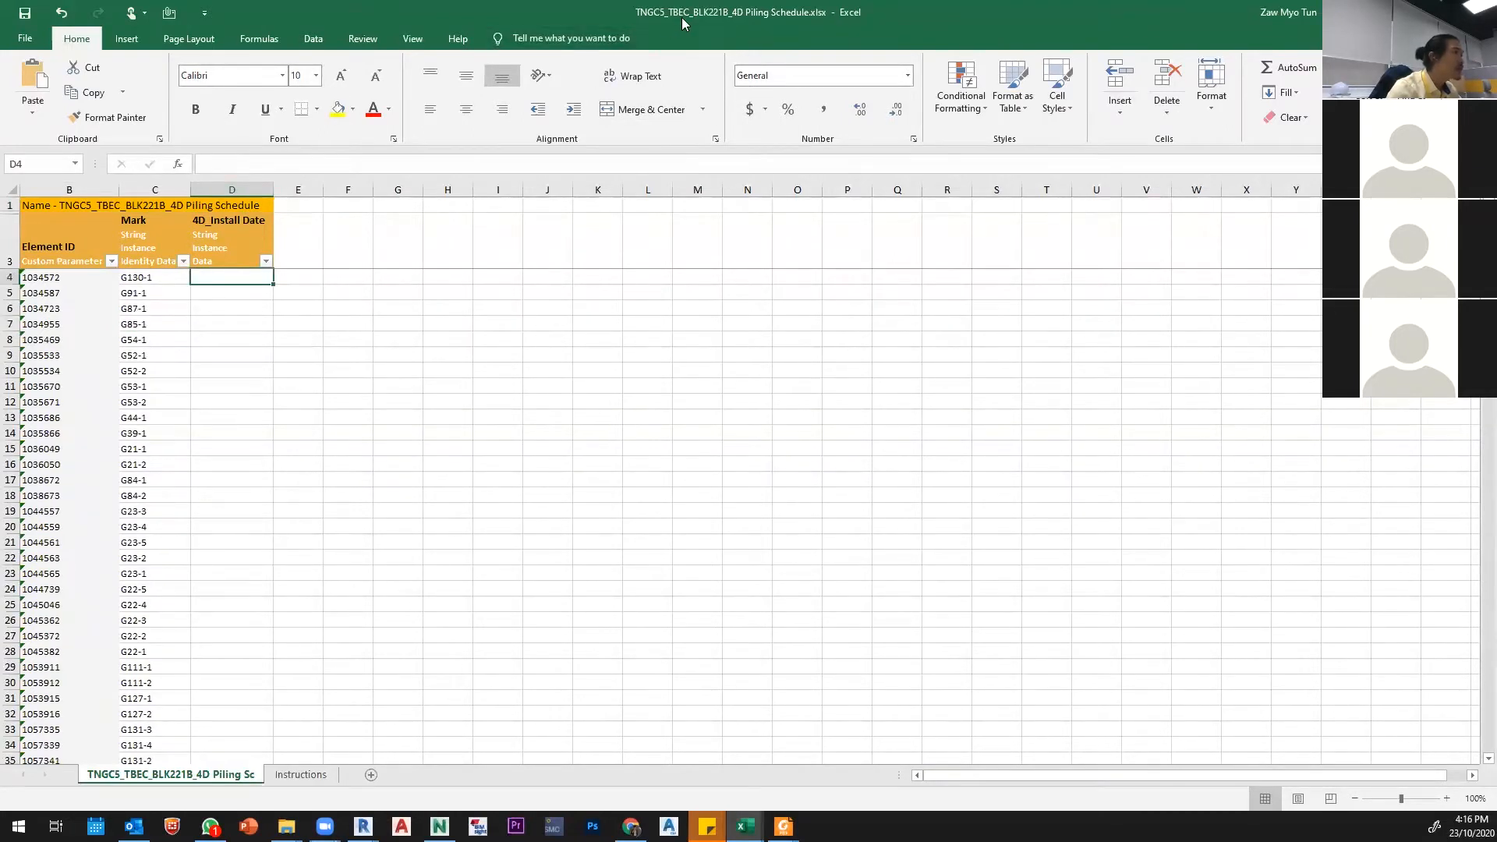
pyautogui.doubleClick(766, 10)
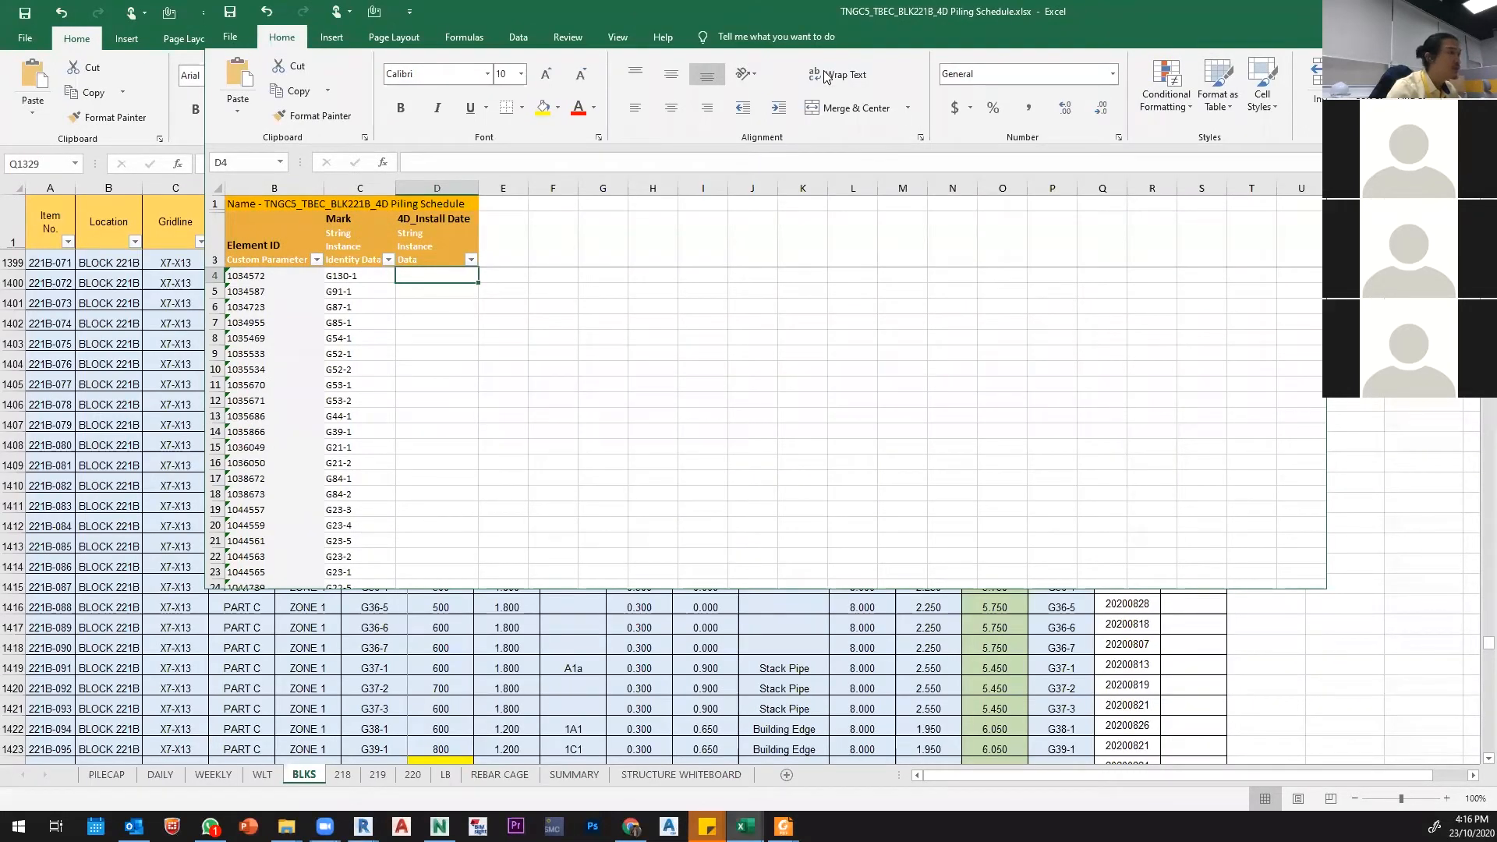
pyautogui.moveTo(826, 76); pyautogui.dragTo(1496, 138)
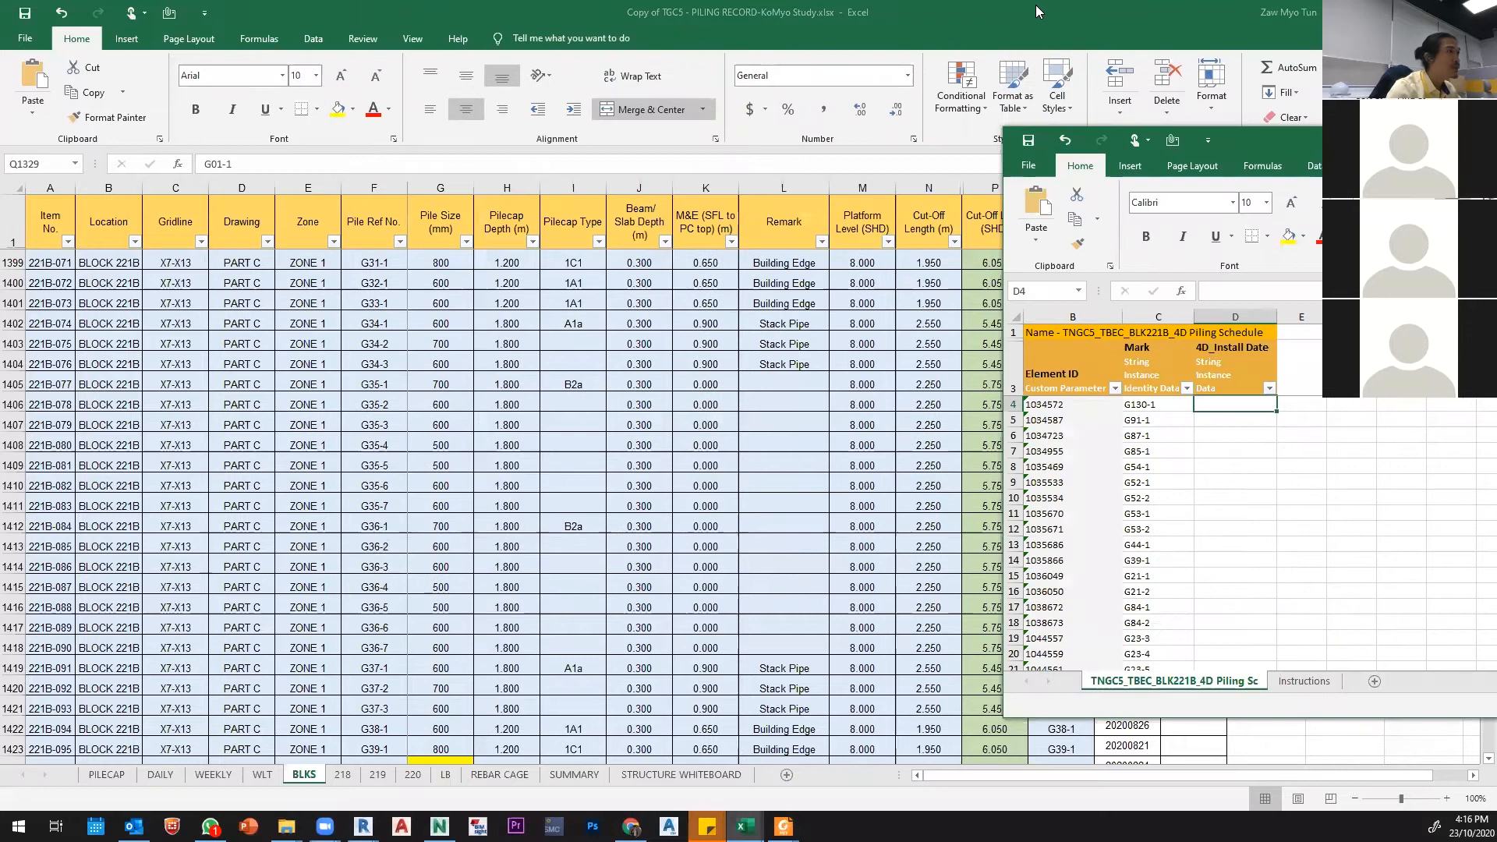
pyautogui.doubleClick(495, 20)
pyautogui.moveTo(767, 392); pyautogui.dragTo(698, 811)
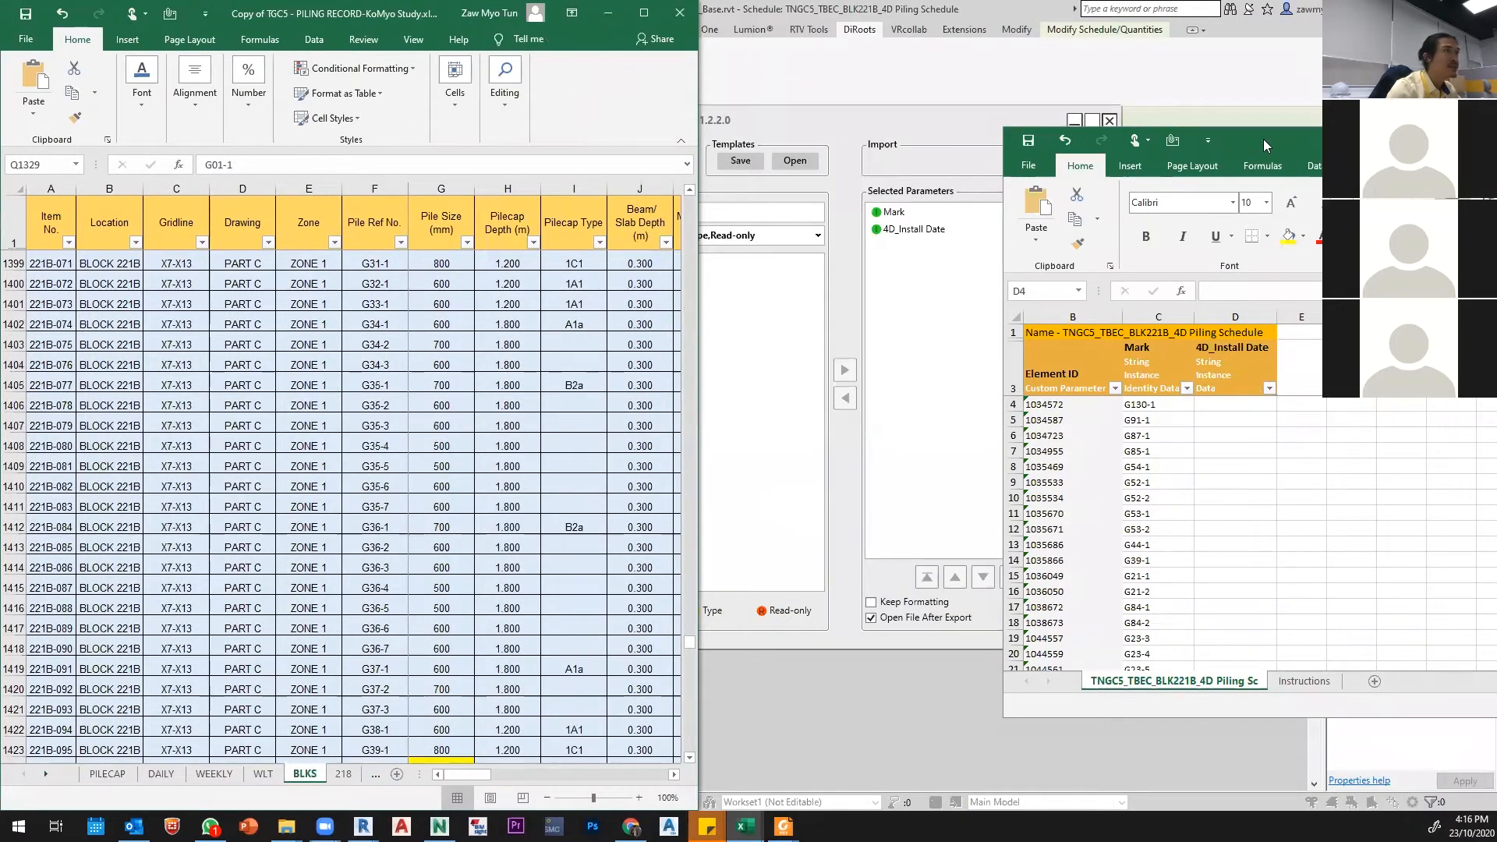
pyautogui.moveTo(1267, 137); pyautogui.dragTo(3, 2)
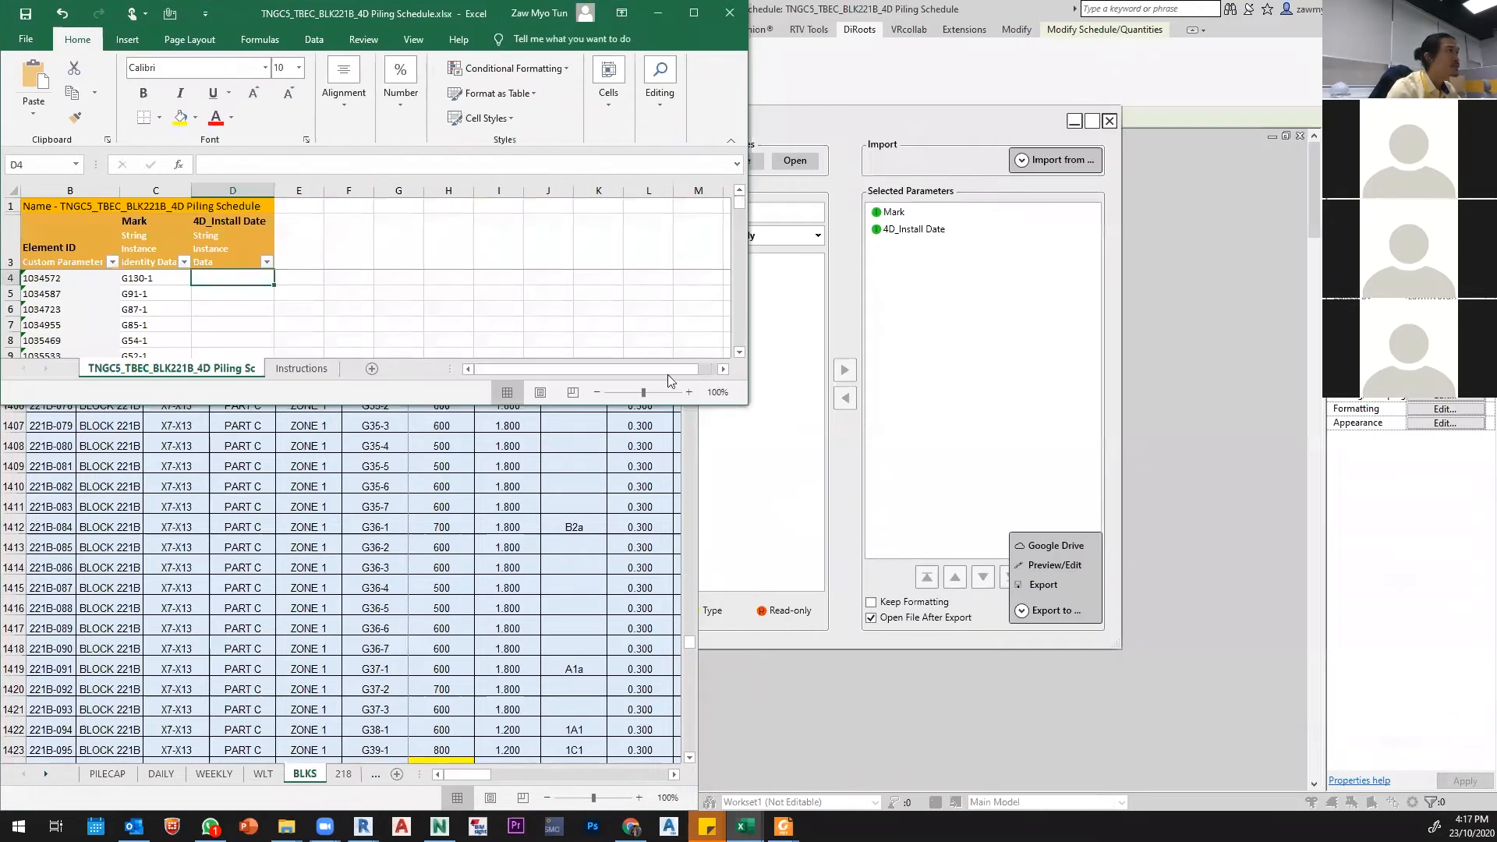
pyautogui.moveTo(4, 67); pyautogui.dragTo(1, 94)
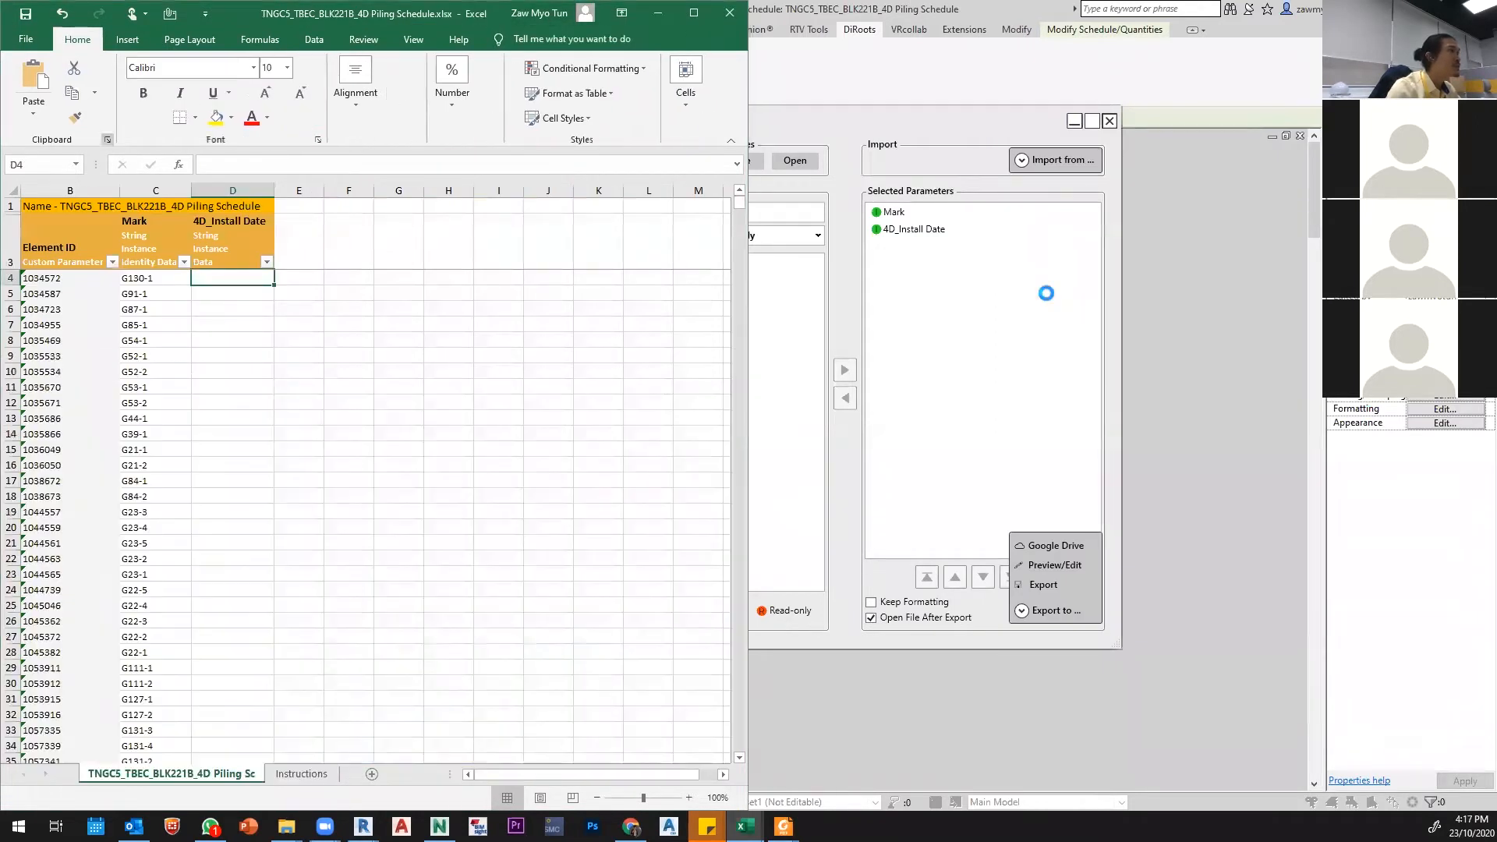
pyautogui.click(949, 123)
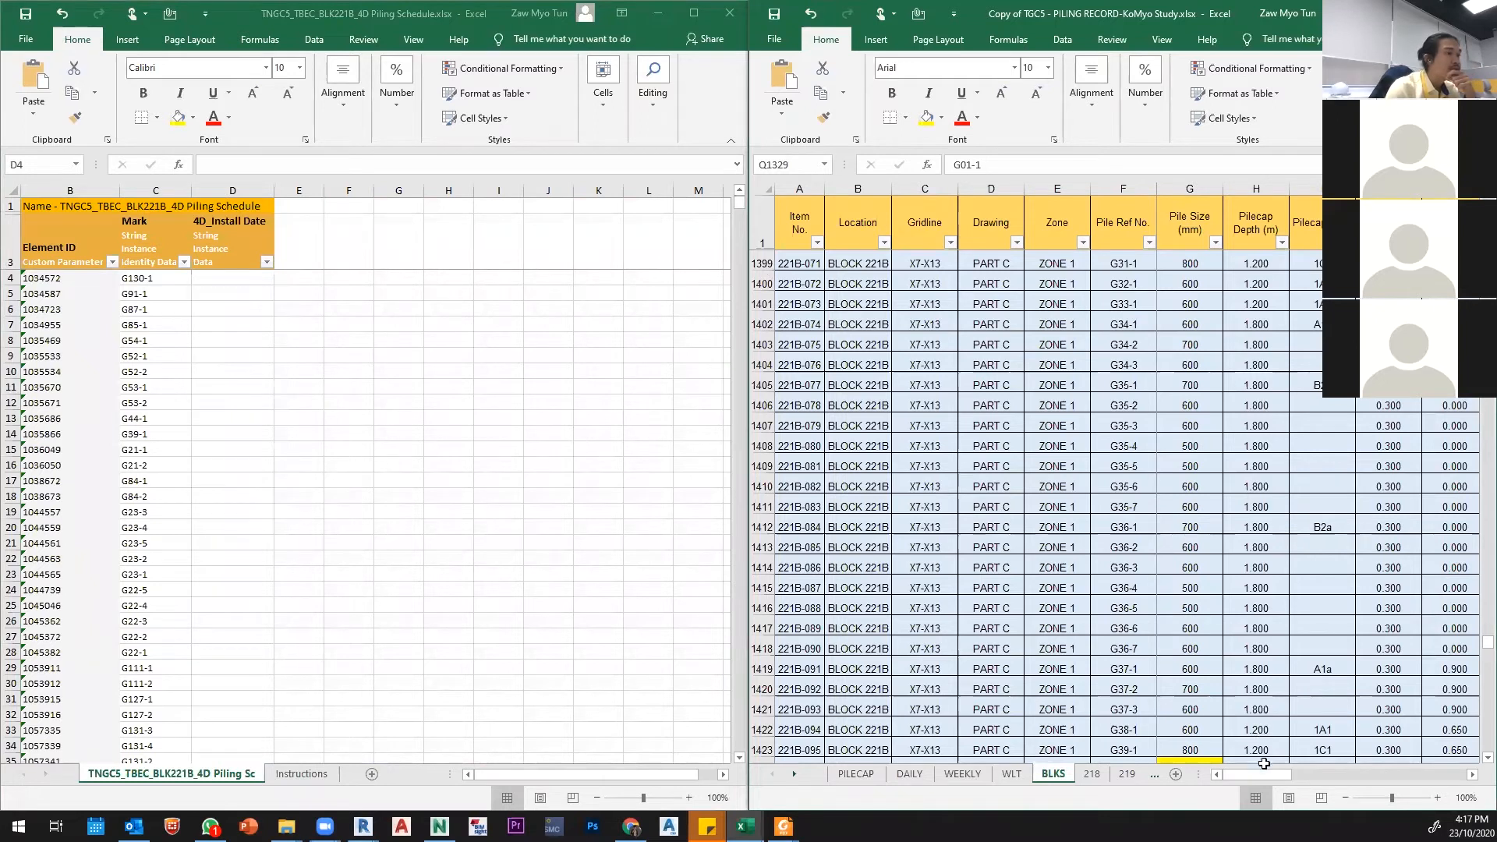
# Step: Hide the Block 221A rows 988 to 1328 on the BLKS sheet of the piling record
pyautogui.moveTo(1272, 775)
pyautogui.mouseDown()
pyautogui.moveTo(1314, 783)
pyautogui.moveTo(1273, 779)
pyautogui.mouseUp()
pyautogui.scroll(7, 857, 285)
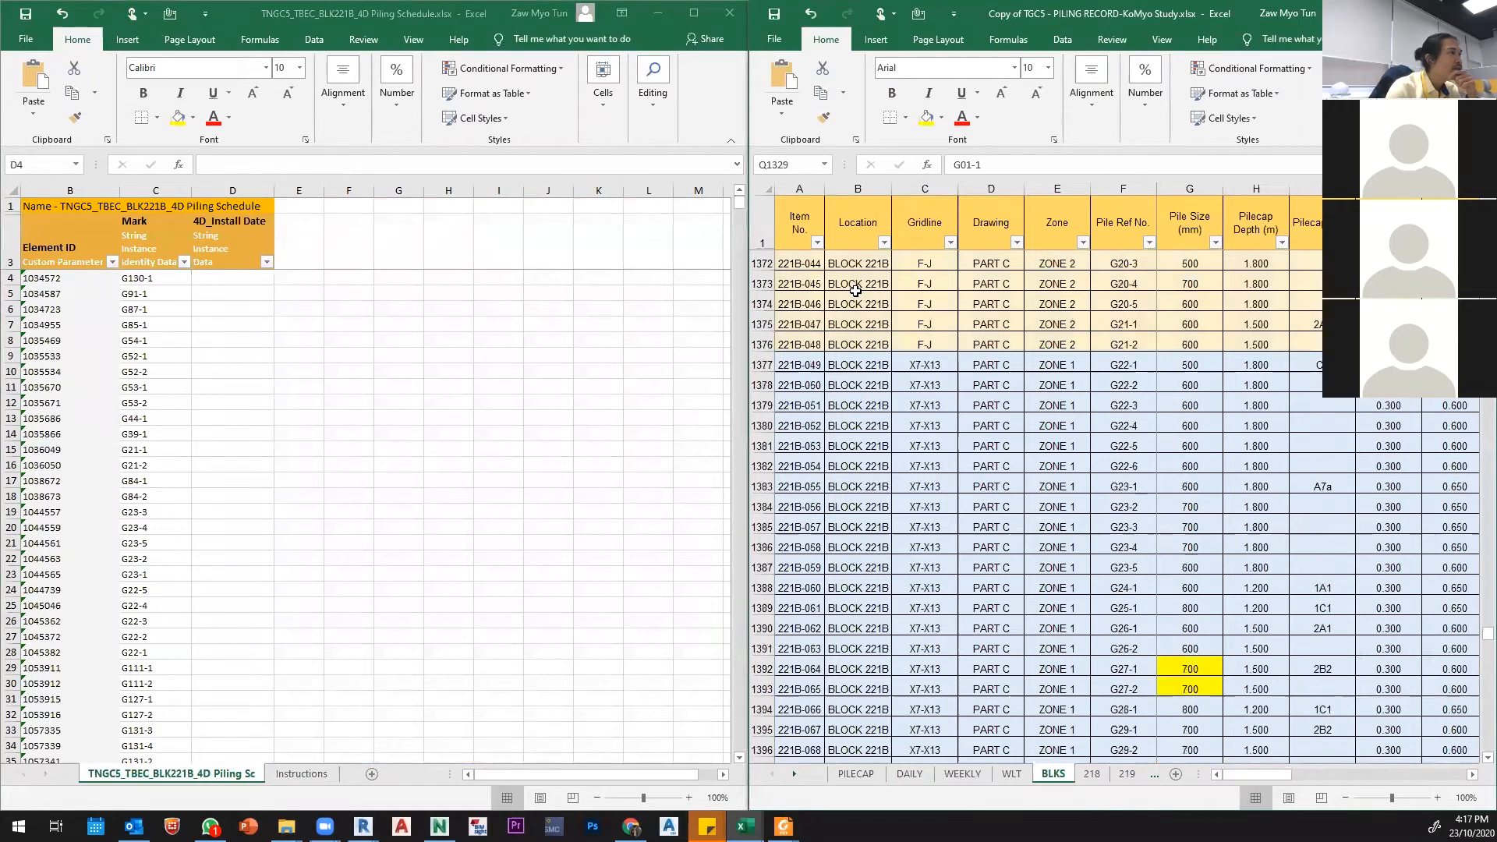
pyautogui.scroll(20, 781, 405)
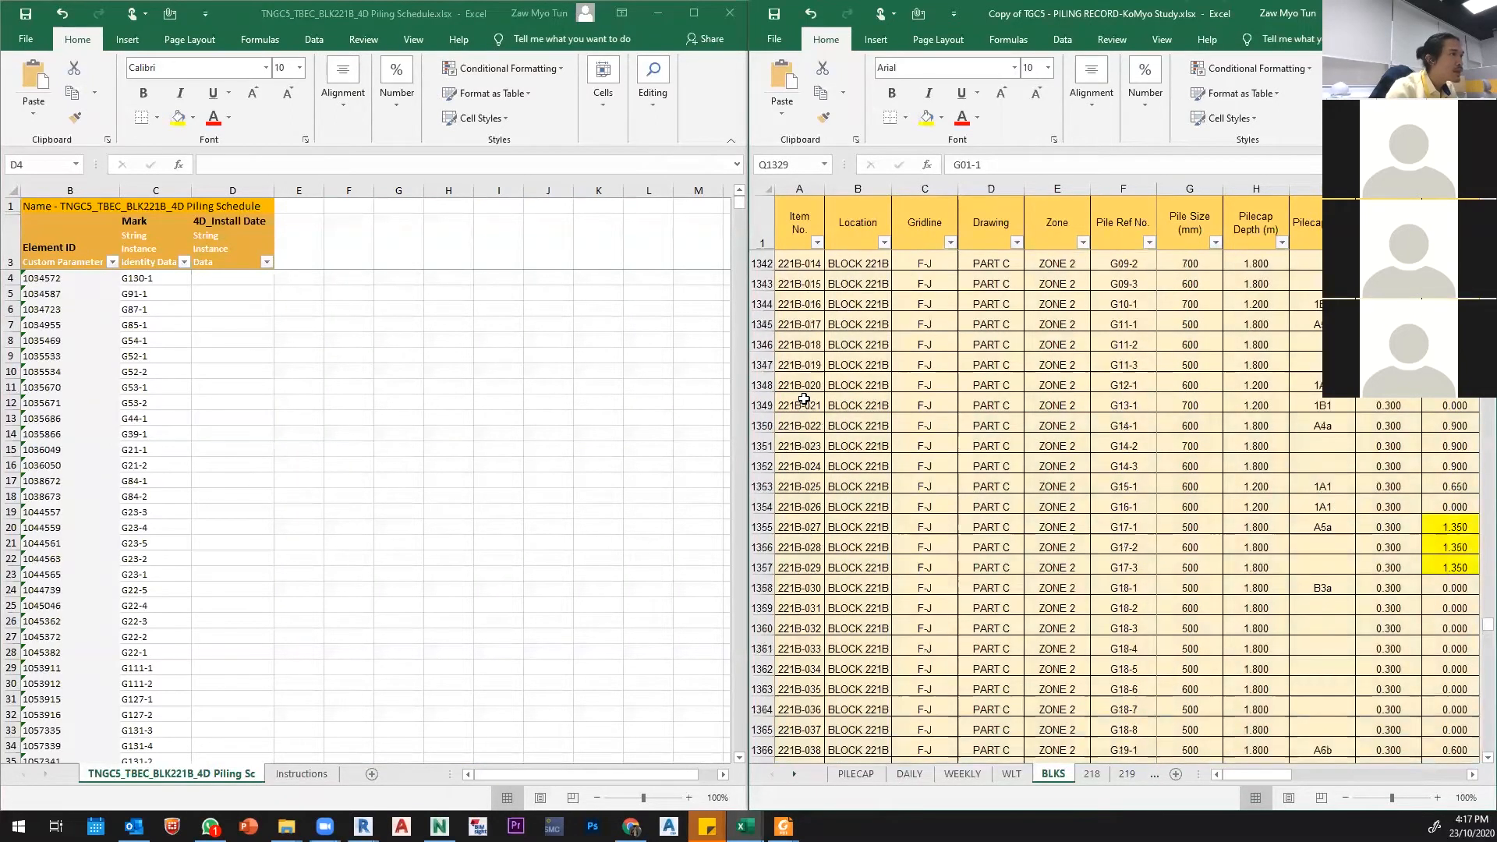
pyautogui.click(776, 642)
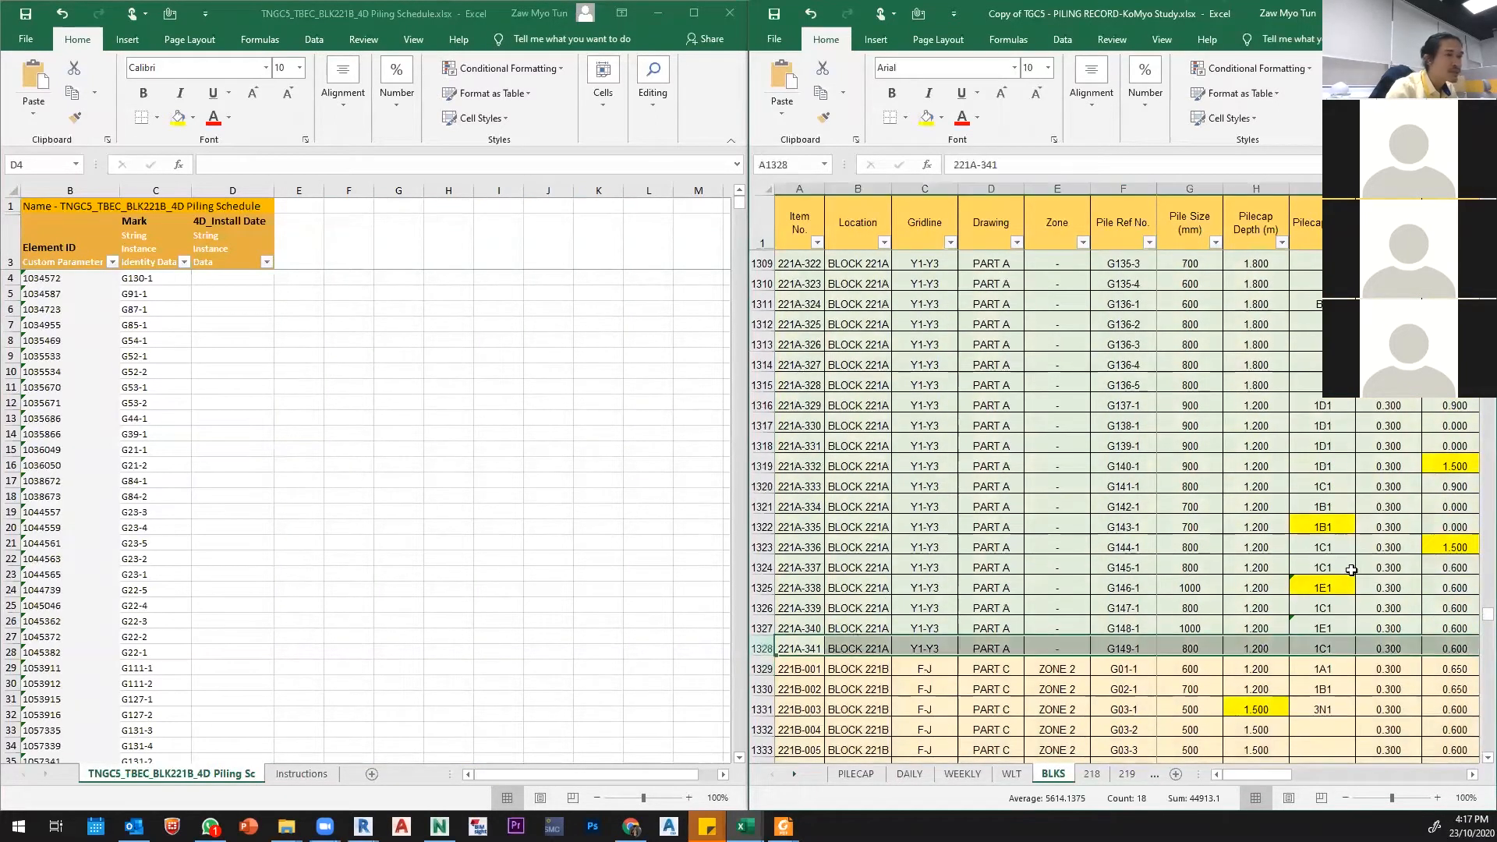
pyautogui.moveTo(1488, 613); pyautogui.dragTo(1487, 513)
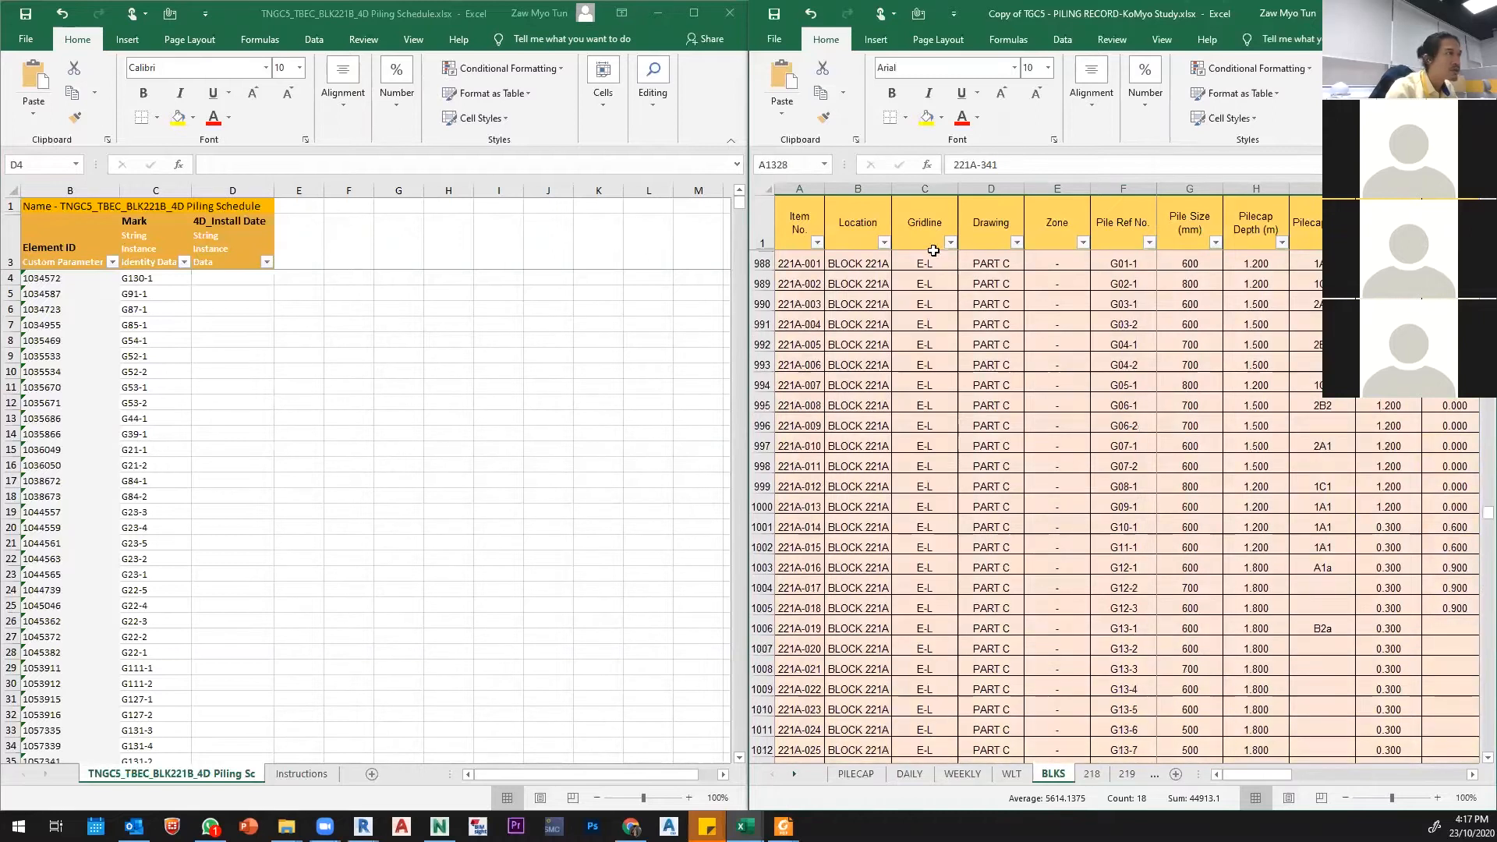
pyautogui.moveTo(762, 266); pyautogui.dragTo(765, 260)
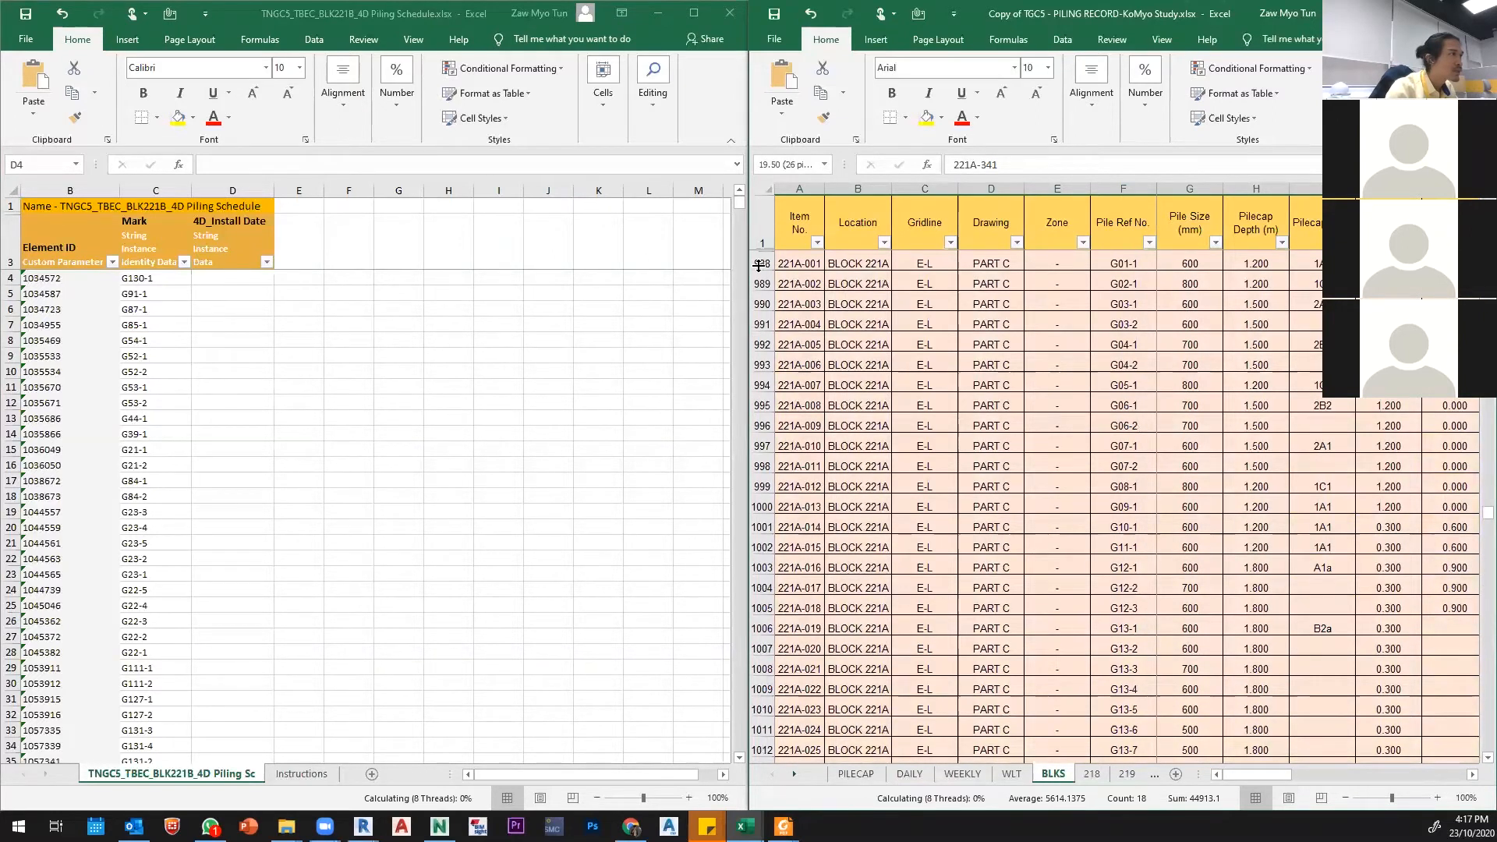
pyautogui.keyDown('shift'); pyautogui.click(757, 263); pyautogui.keyUp('shift')
pyautogui.rightClick(763, 265)
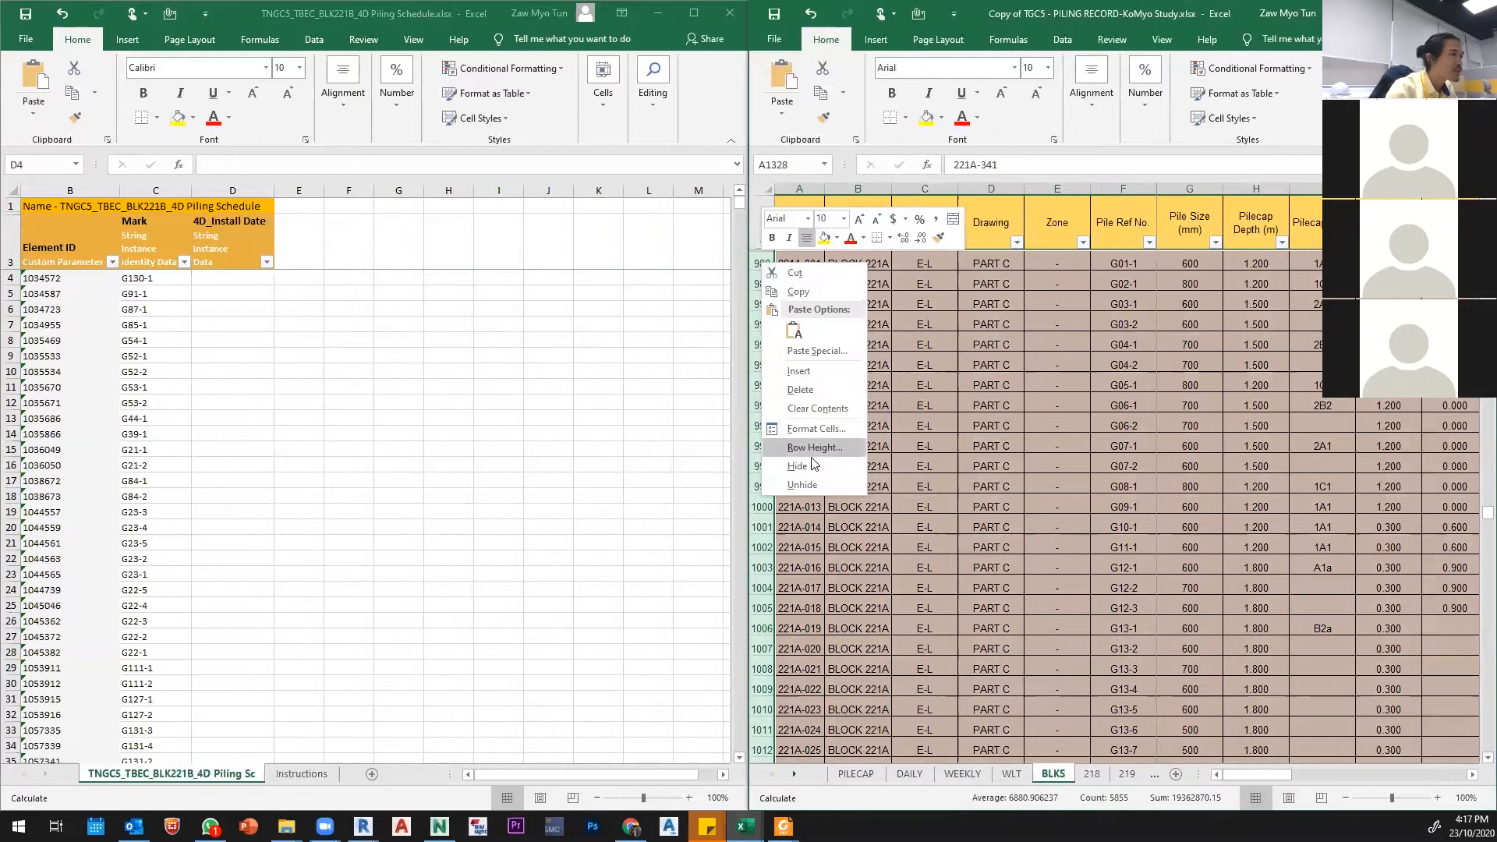
pyautogui.click(815, 471)
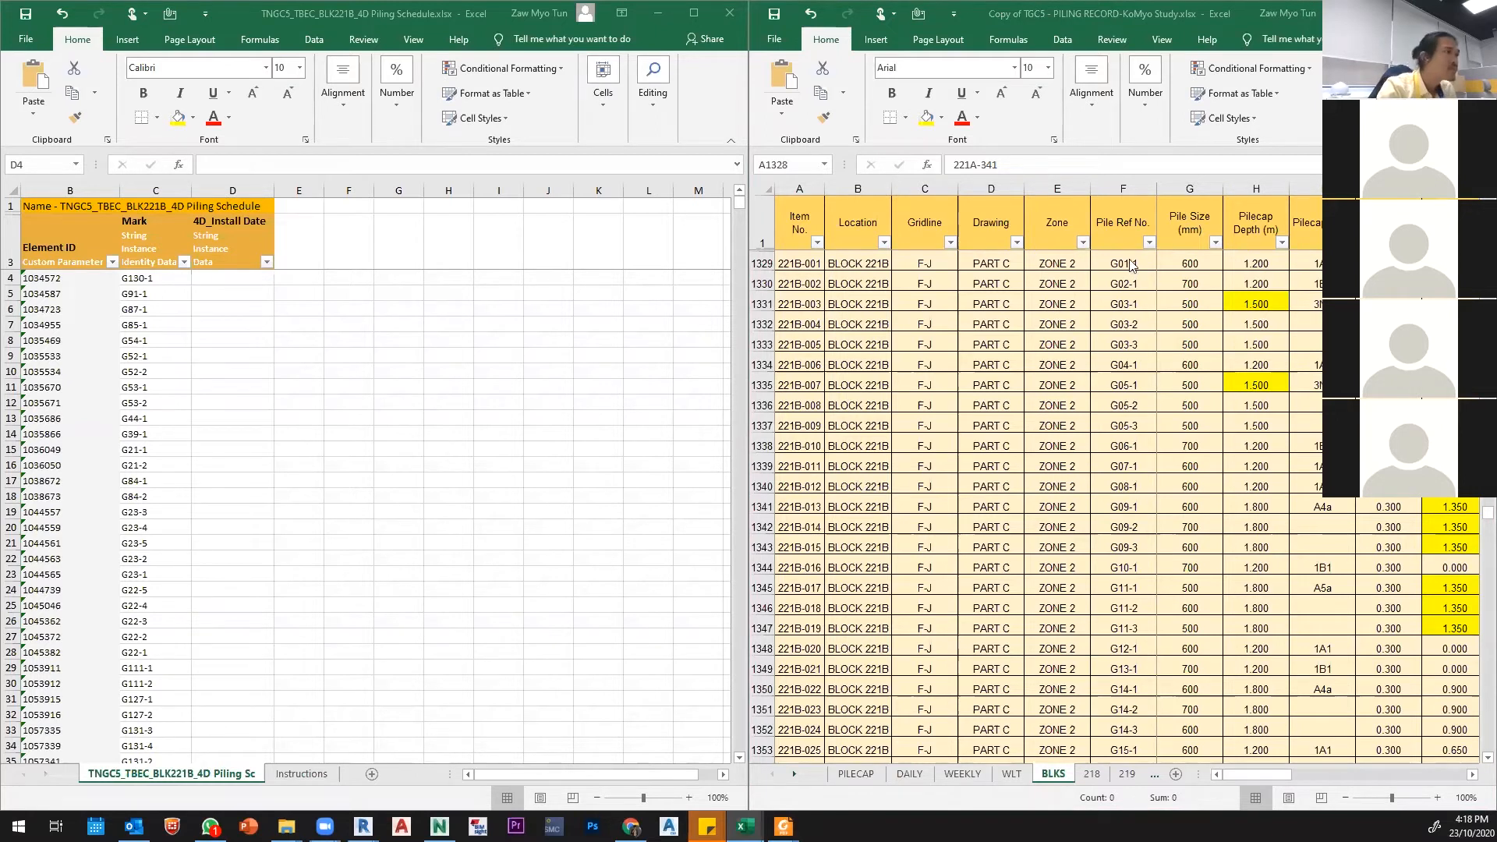
# Step: Examine the pile casting dates beside the Block 221B pile reference numbers, starting at row 1329 of the piling record
pyautogui.moveTo(1259, 775); pyautogui.dragTo(1442, 777)
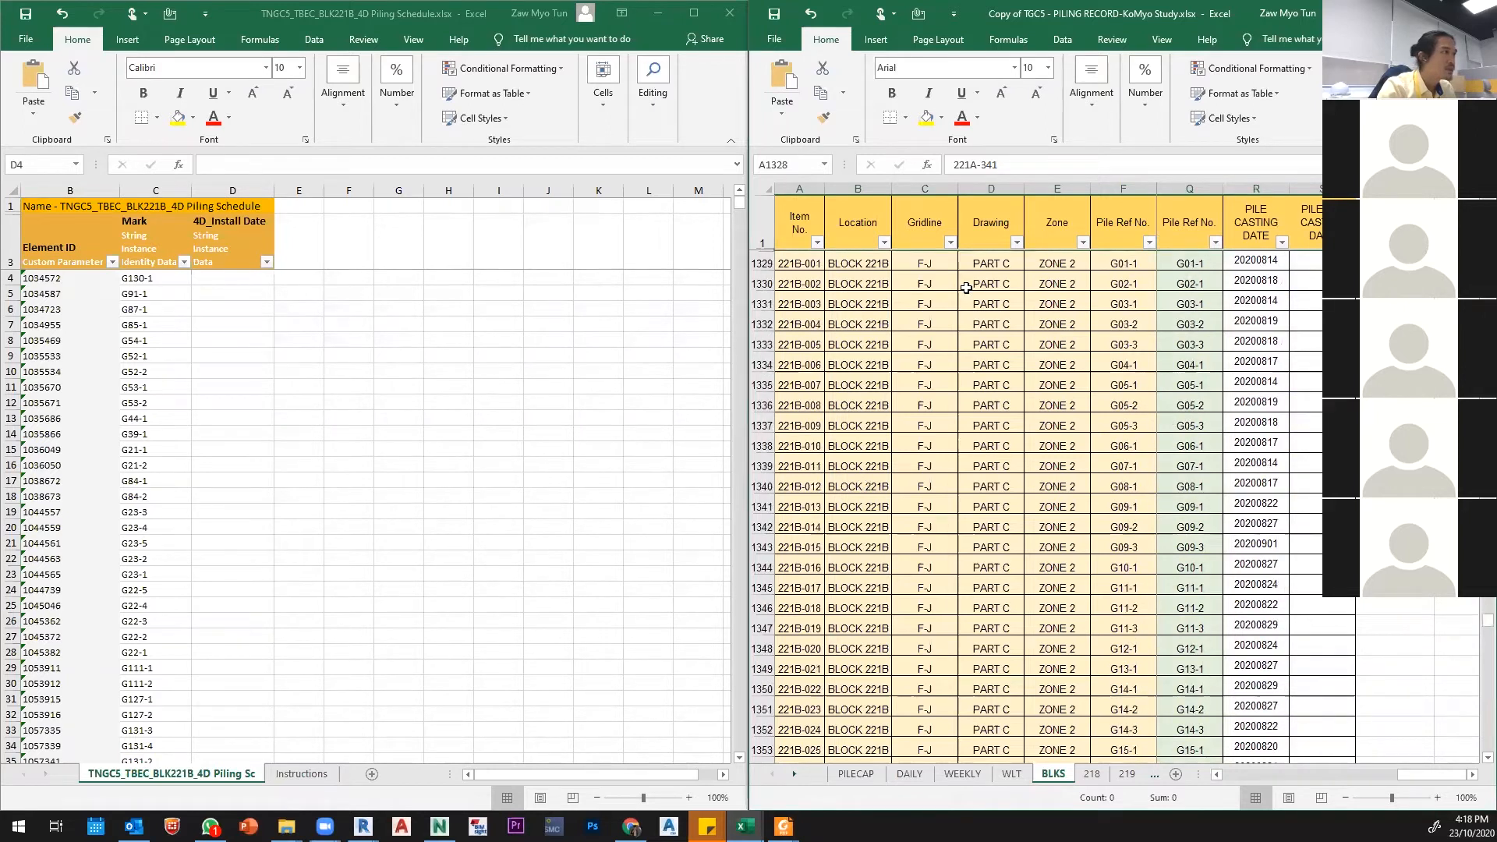
pyautogui.click(764, 262)
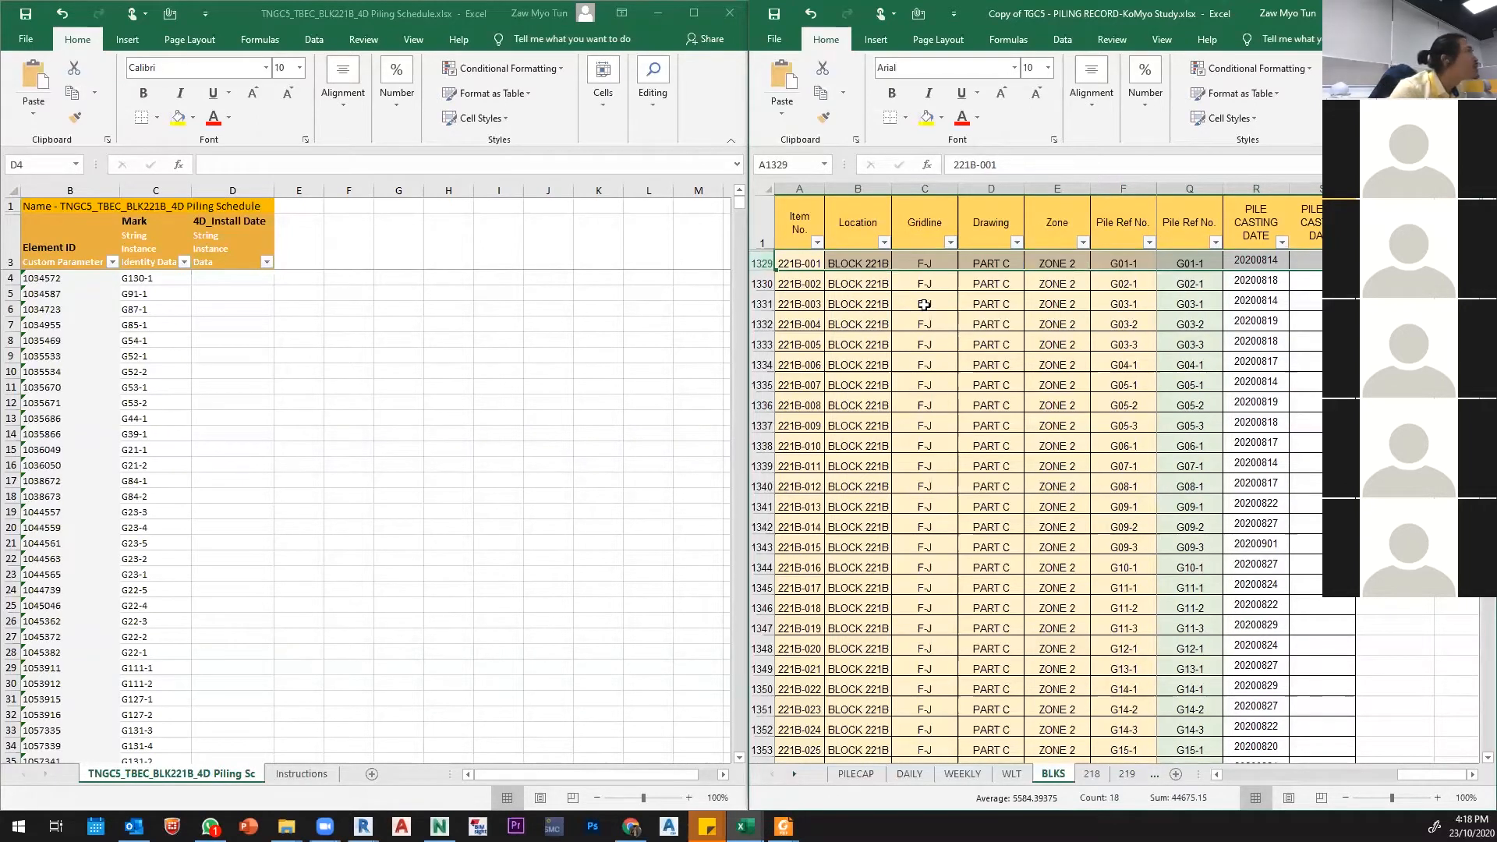
pyautogui.click(1198, 267)
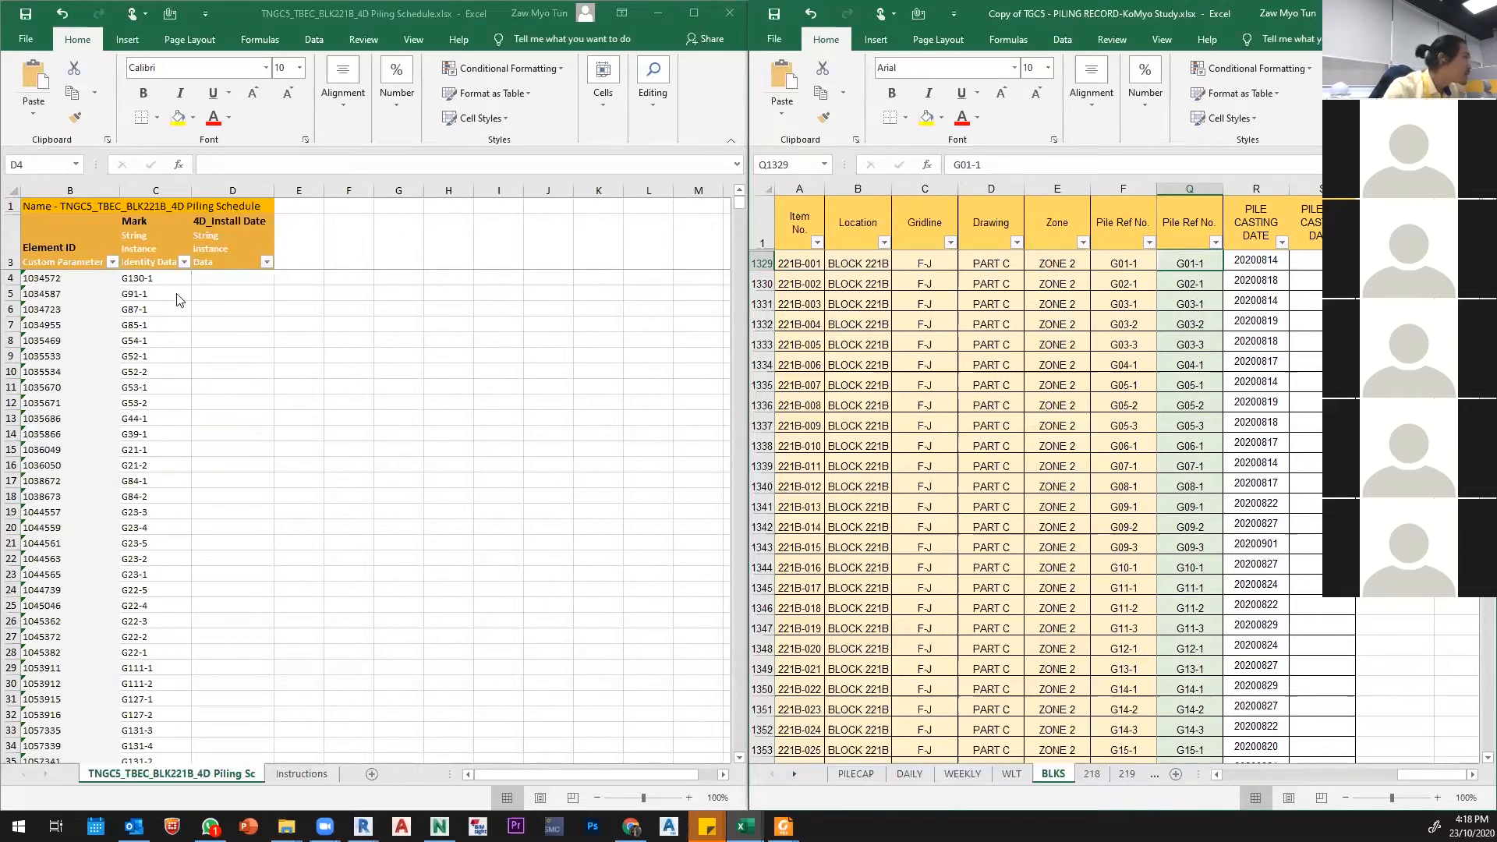
# Step: Close the SheetLink dialog in Revit and bring the piling record and exported schedule workbooks back side by side in Excel
pyautogui.moveTo(362, 827)
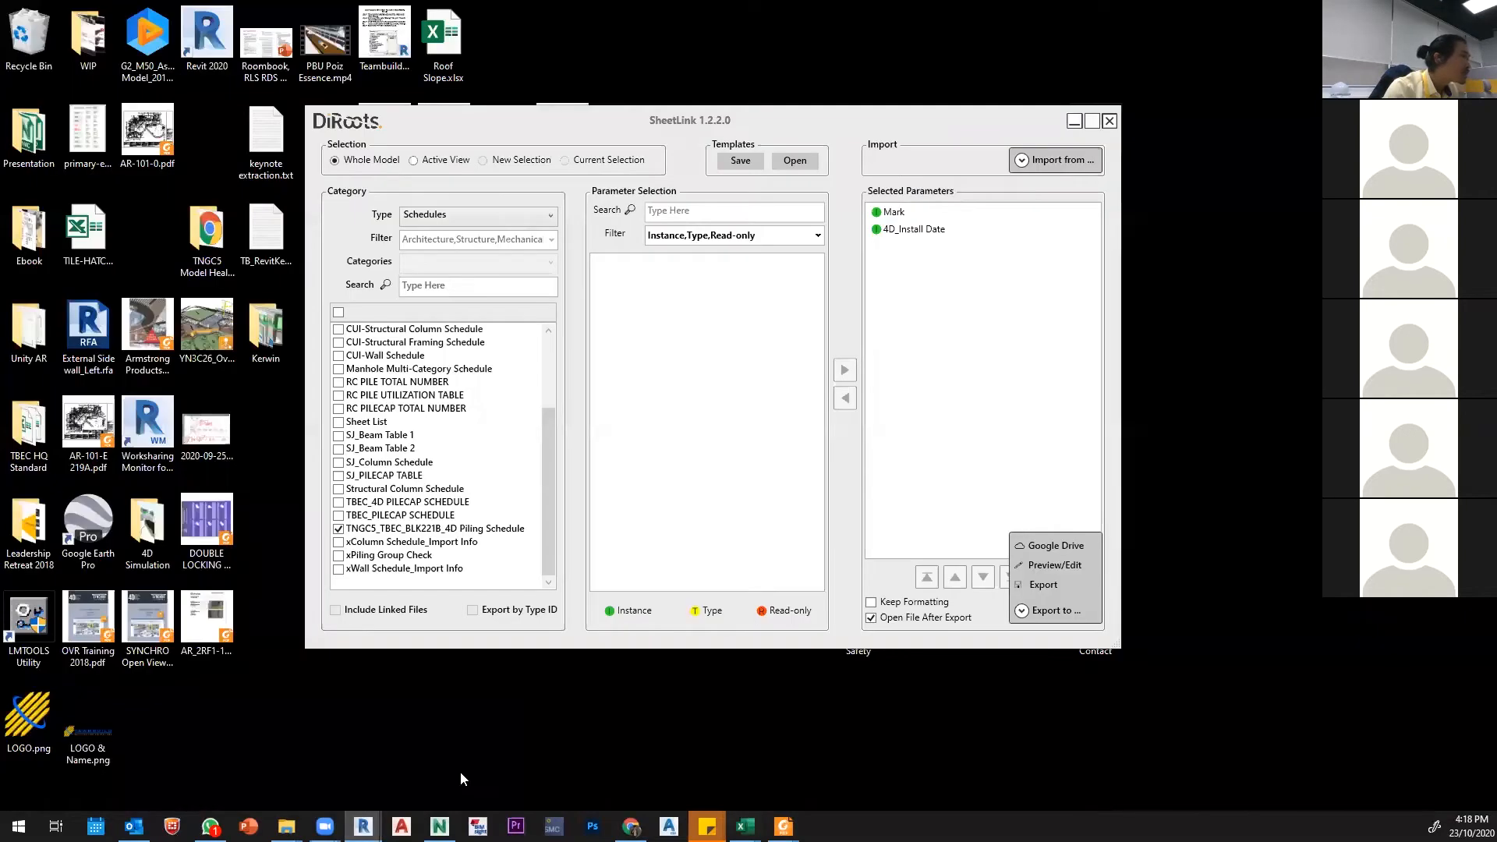
pyautogui.click(460, 771)
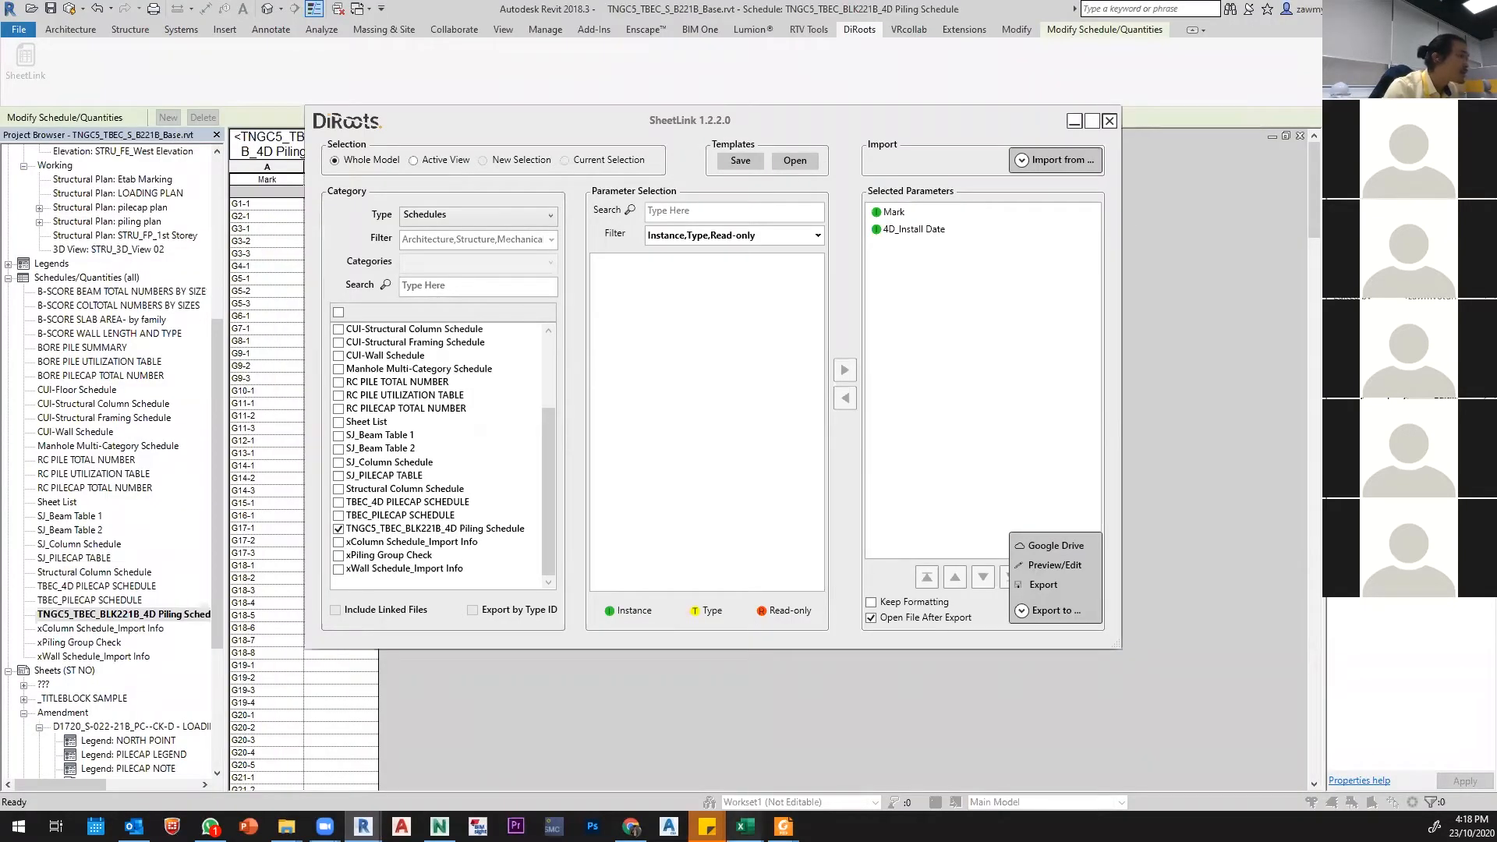
pyautogui.moveTo(744, 826)
pyautogui.click(1025, 768)
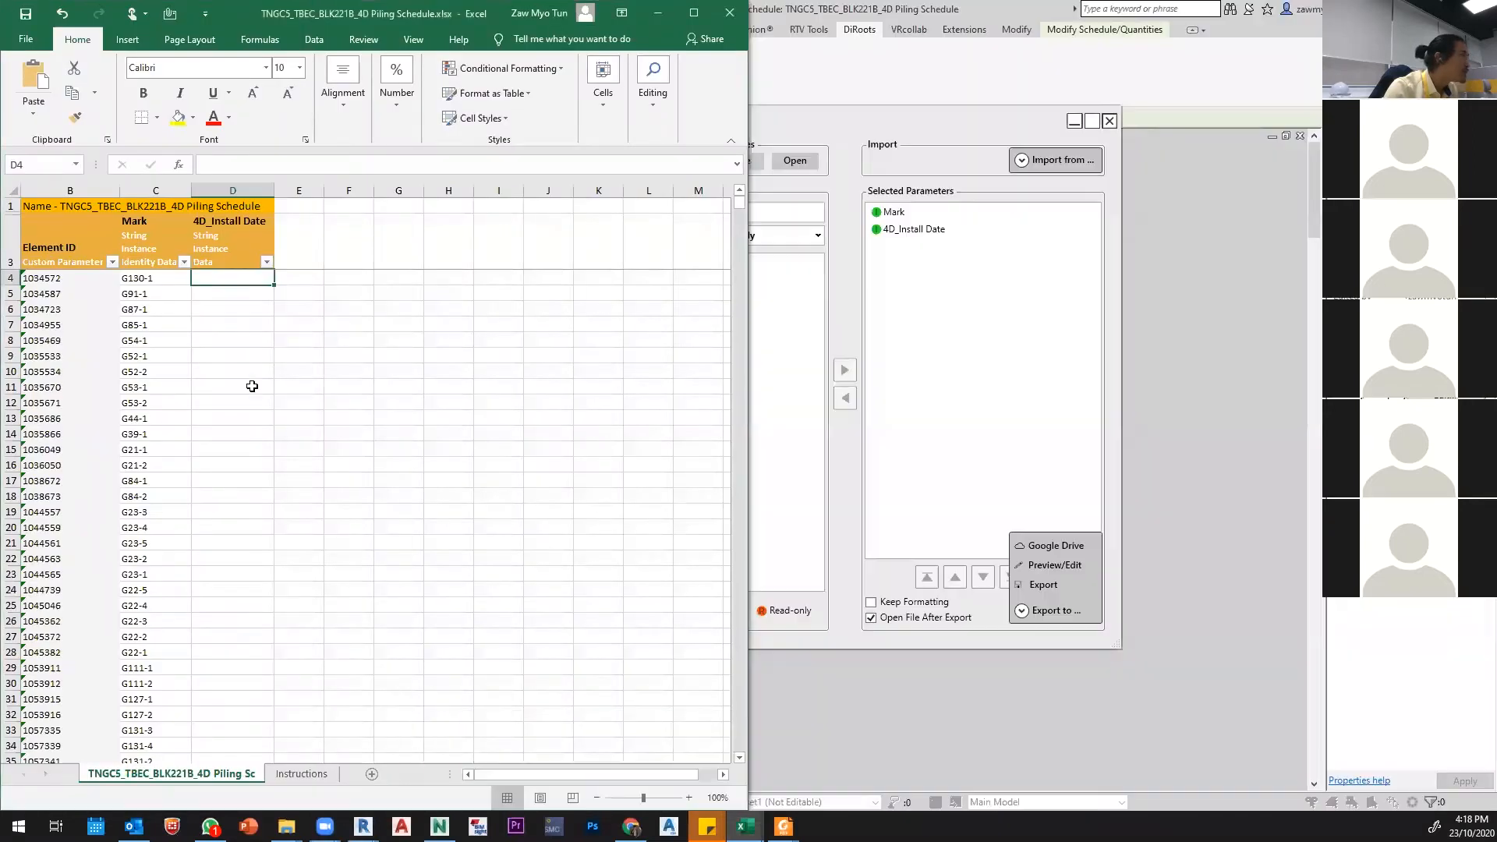
pyautogui.click(153, 190)
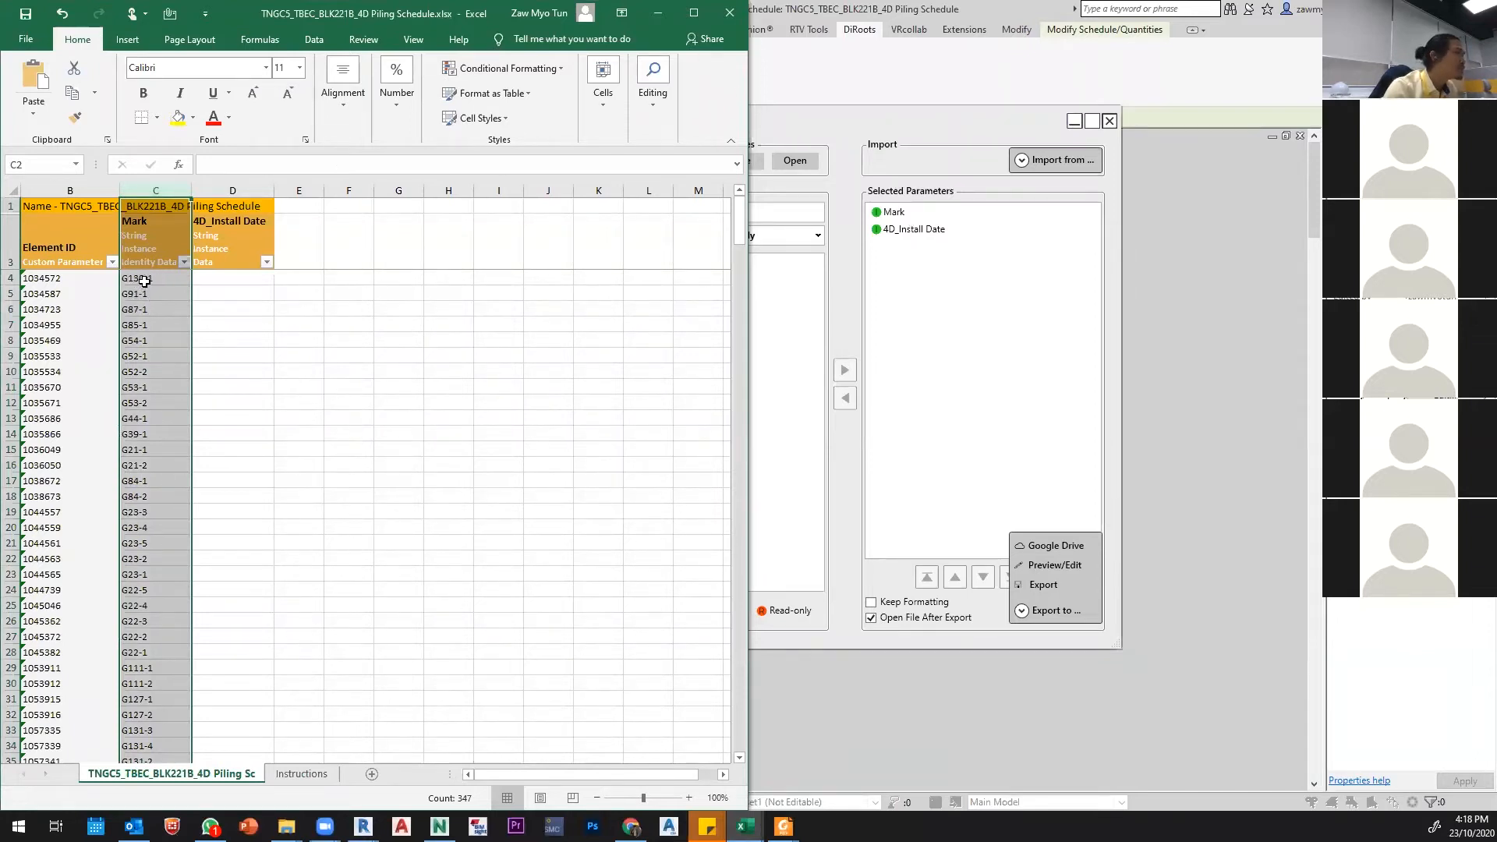
pyautogui.click(1110, 122)
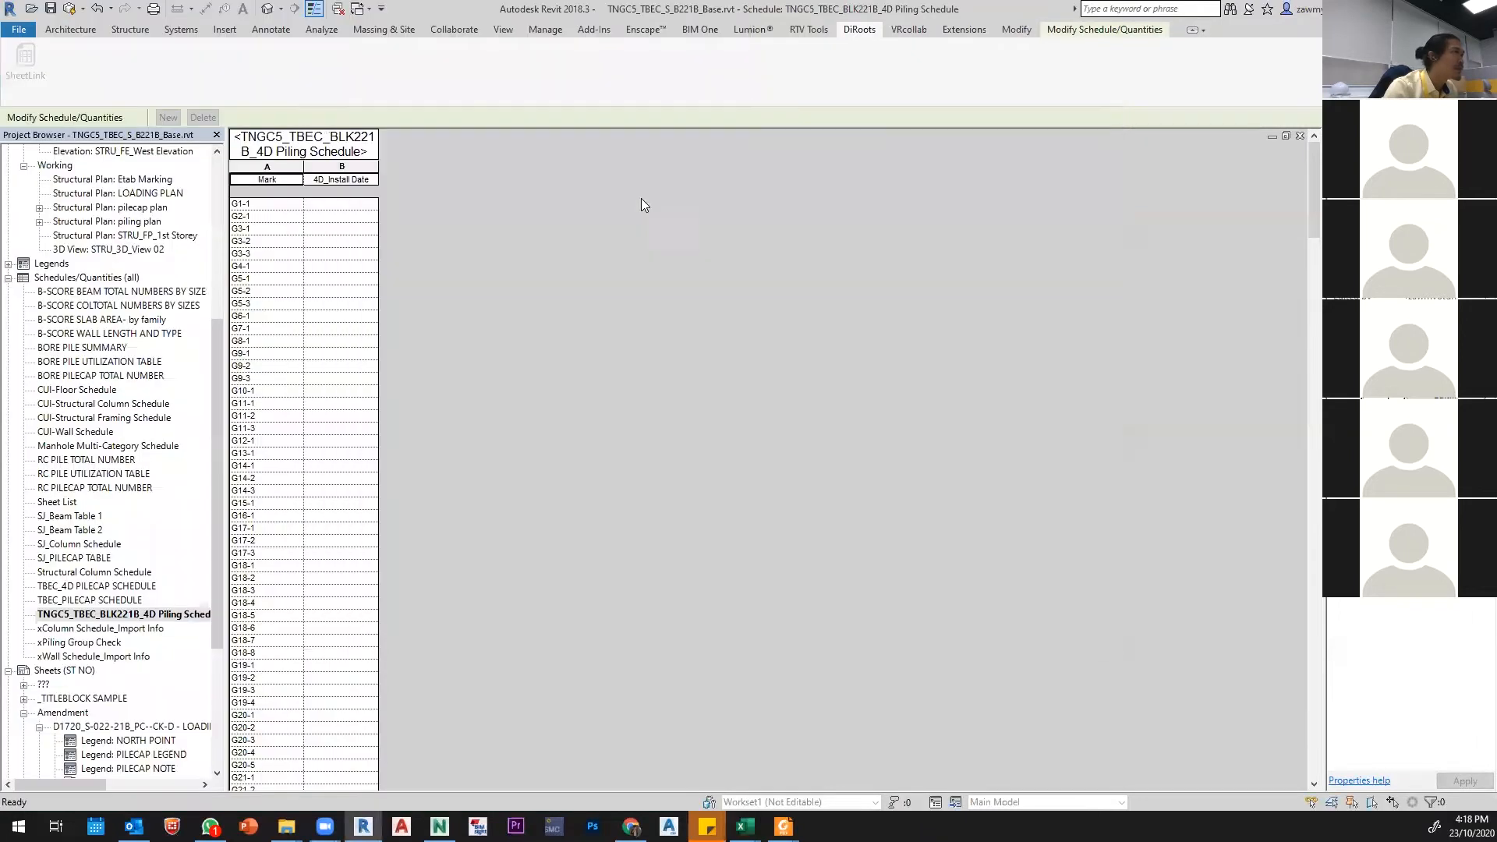
pyautogui.click(746, 827)
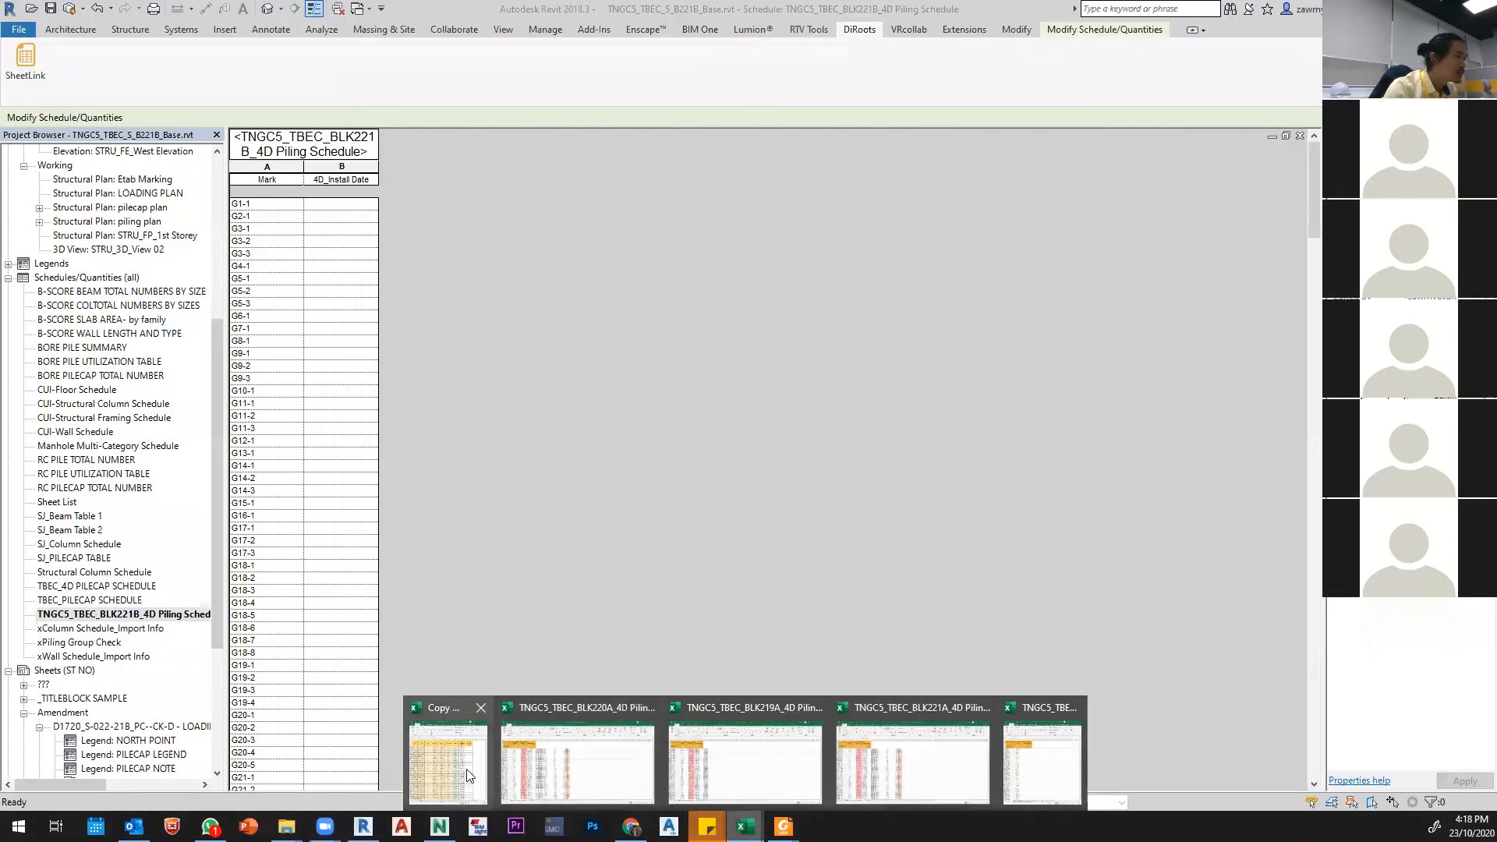
pyautogui.click(466, 769)
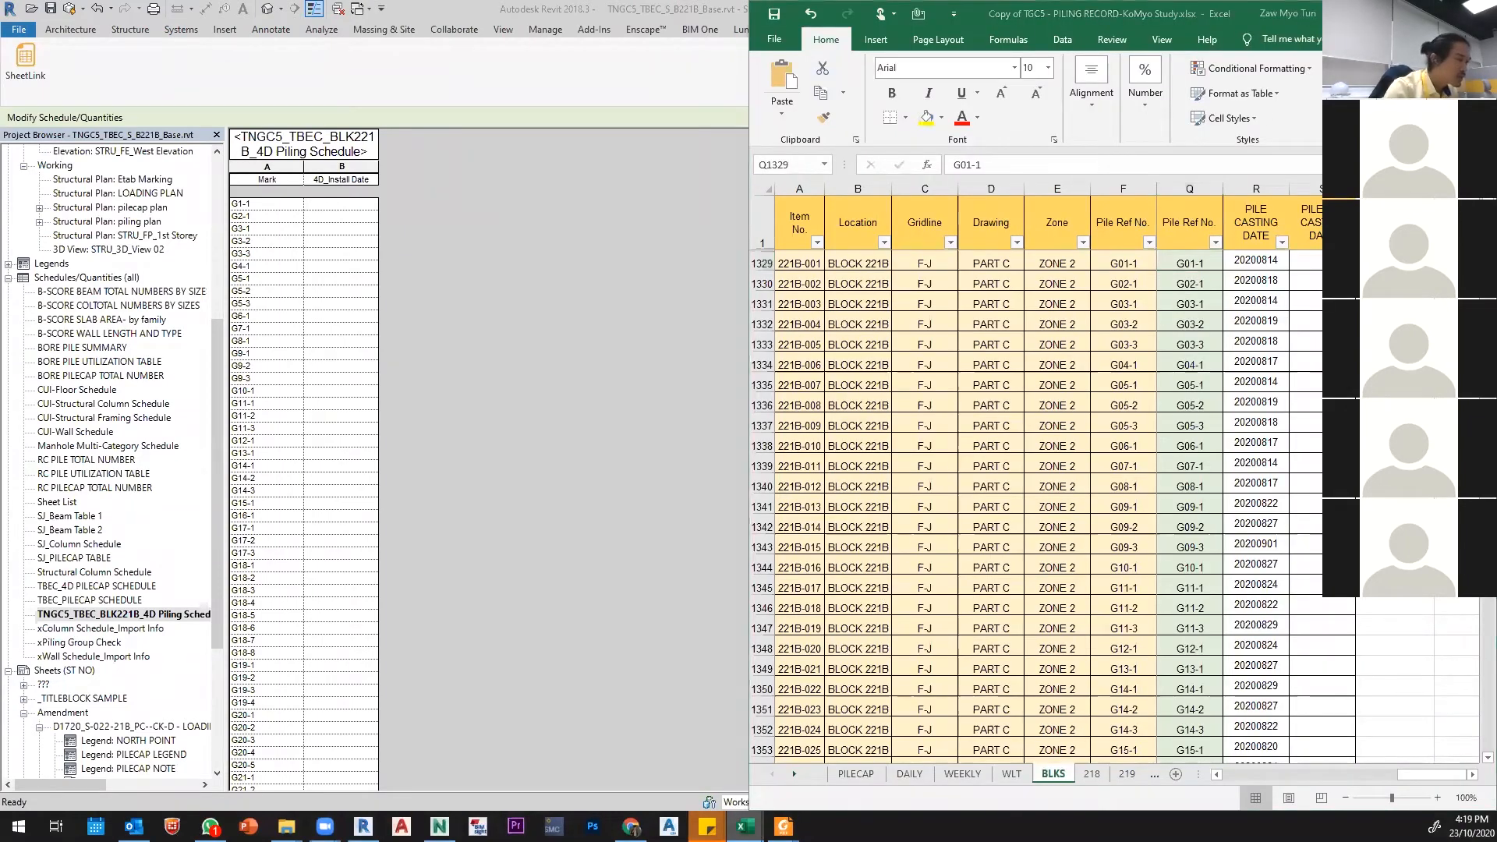
pyautogui.moveTo(746, 827)
pyautogui.click(1024, 784)
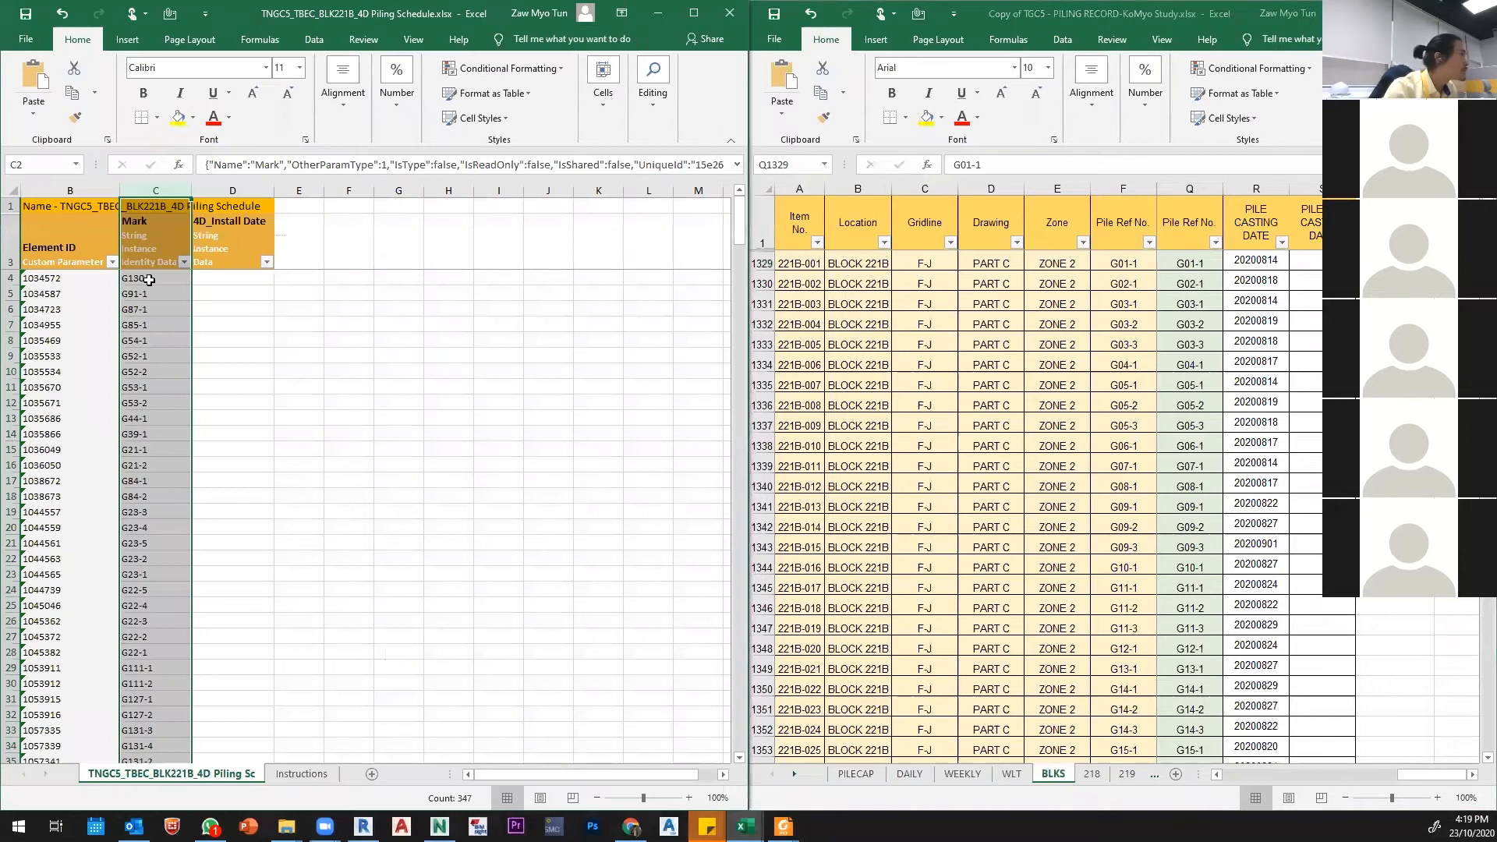
# Step: Sort the Block 221B schedule rows by Mark in ascending order, expanding the selection to include the neighbouring columns
pyautogui.scroll(-17, 168, 297)
pyautogui.scroll(-20, 172, 548)
pyautogui.scroll(-20, 159, 569)
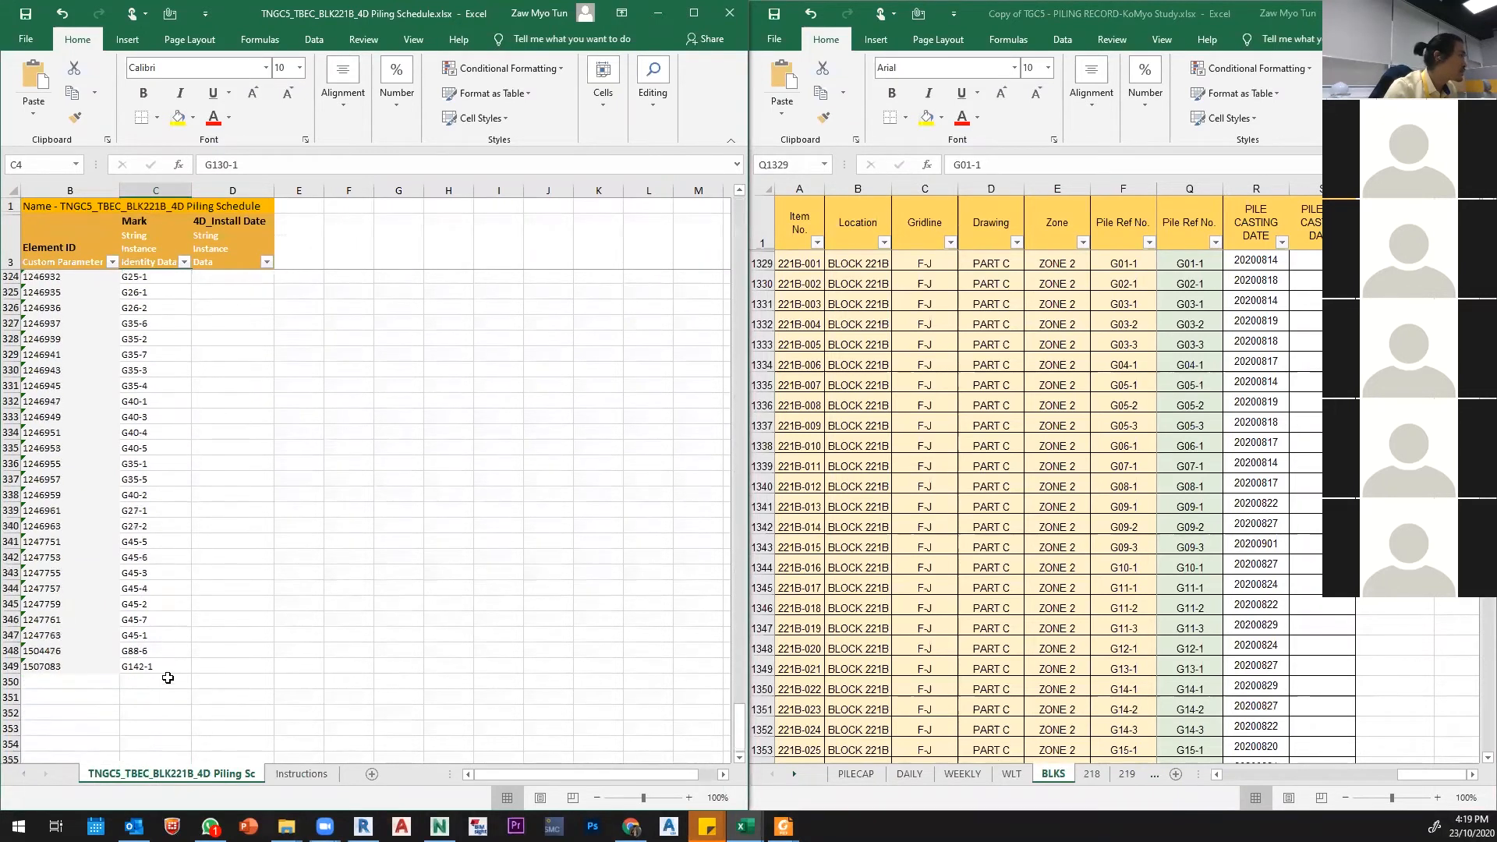
pyautogui.keyDown('shift'); pyautogui.click(169, 653); pyautogui.keyUp('shift')
pyautogui.scroll(20, 257, 453)
pyautogui.scroll(20, 692, 548)
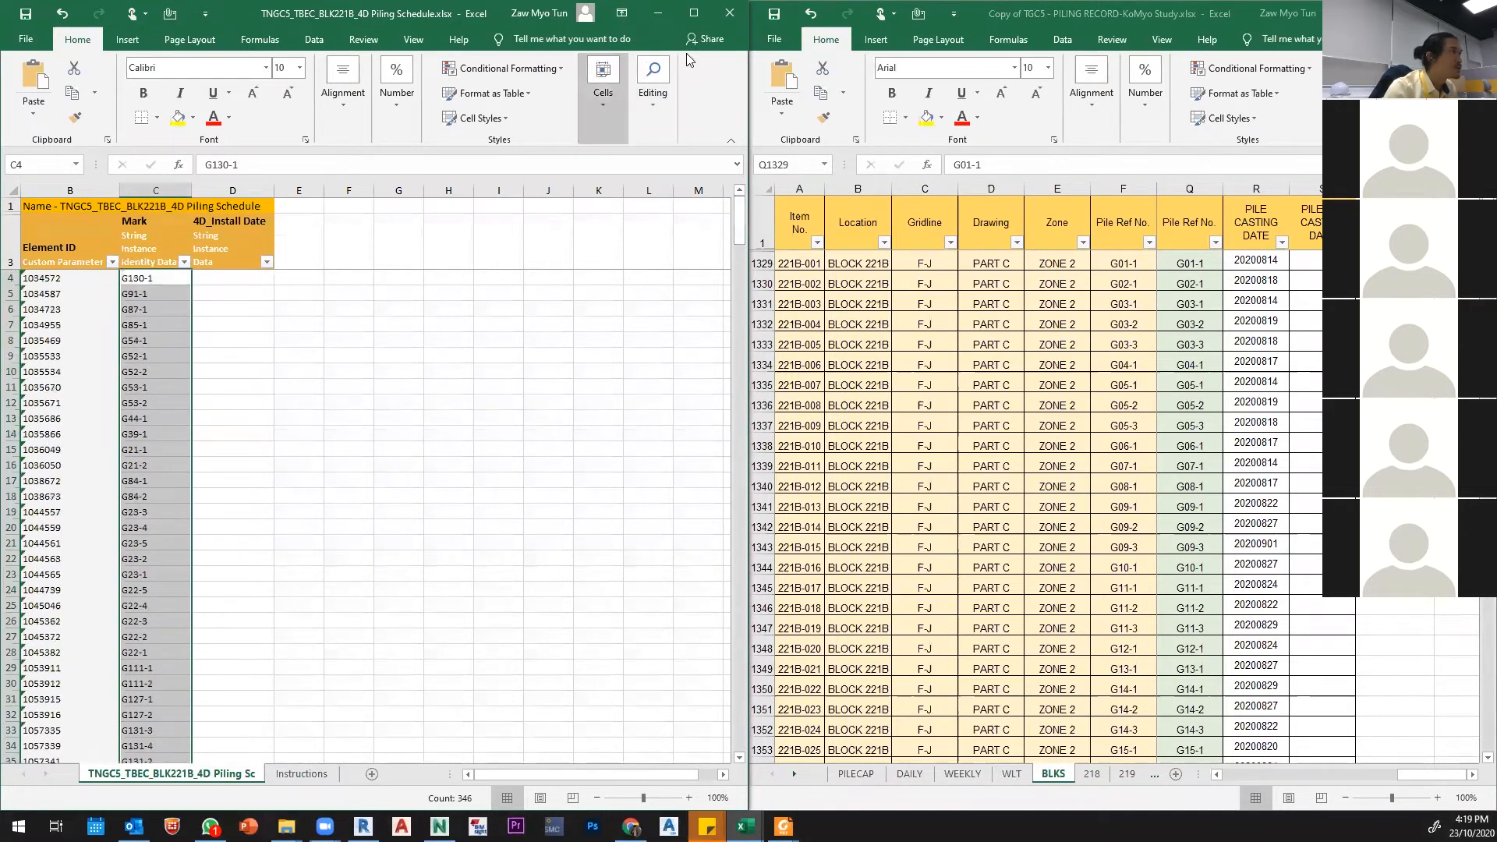
pyautogui.click(693, 12)
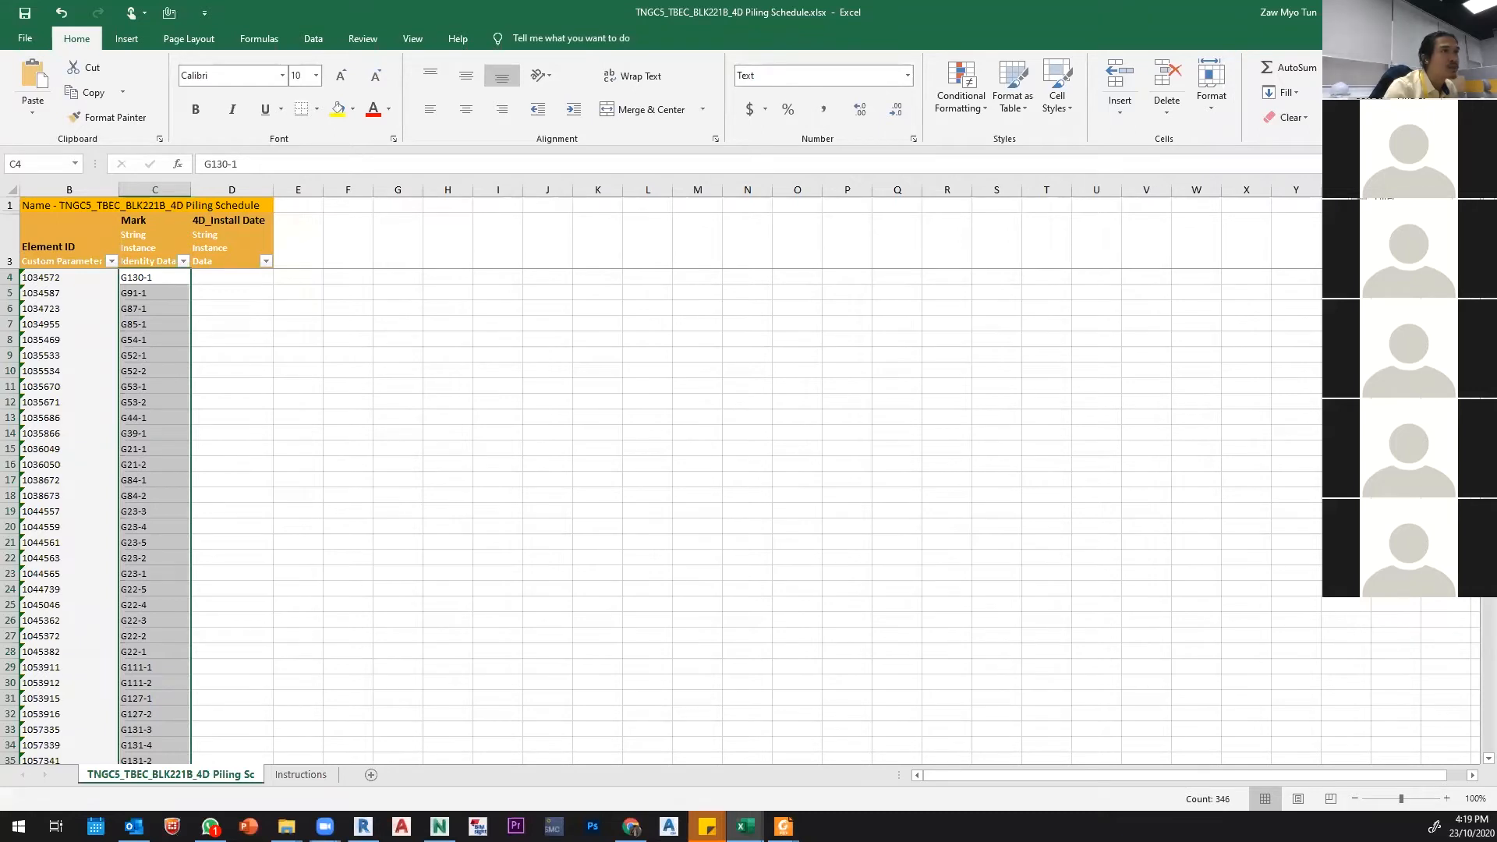
pyautogui.click(349, 336)
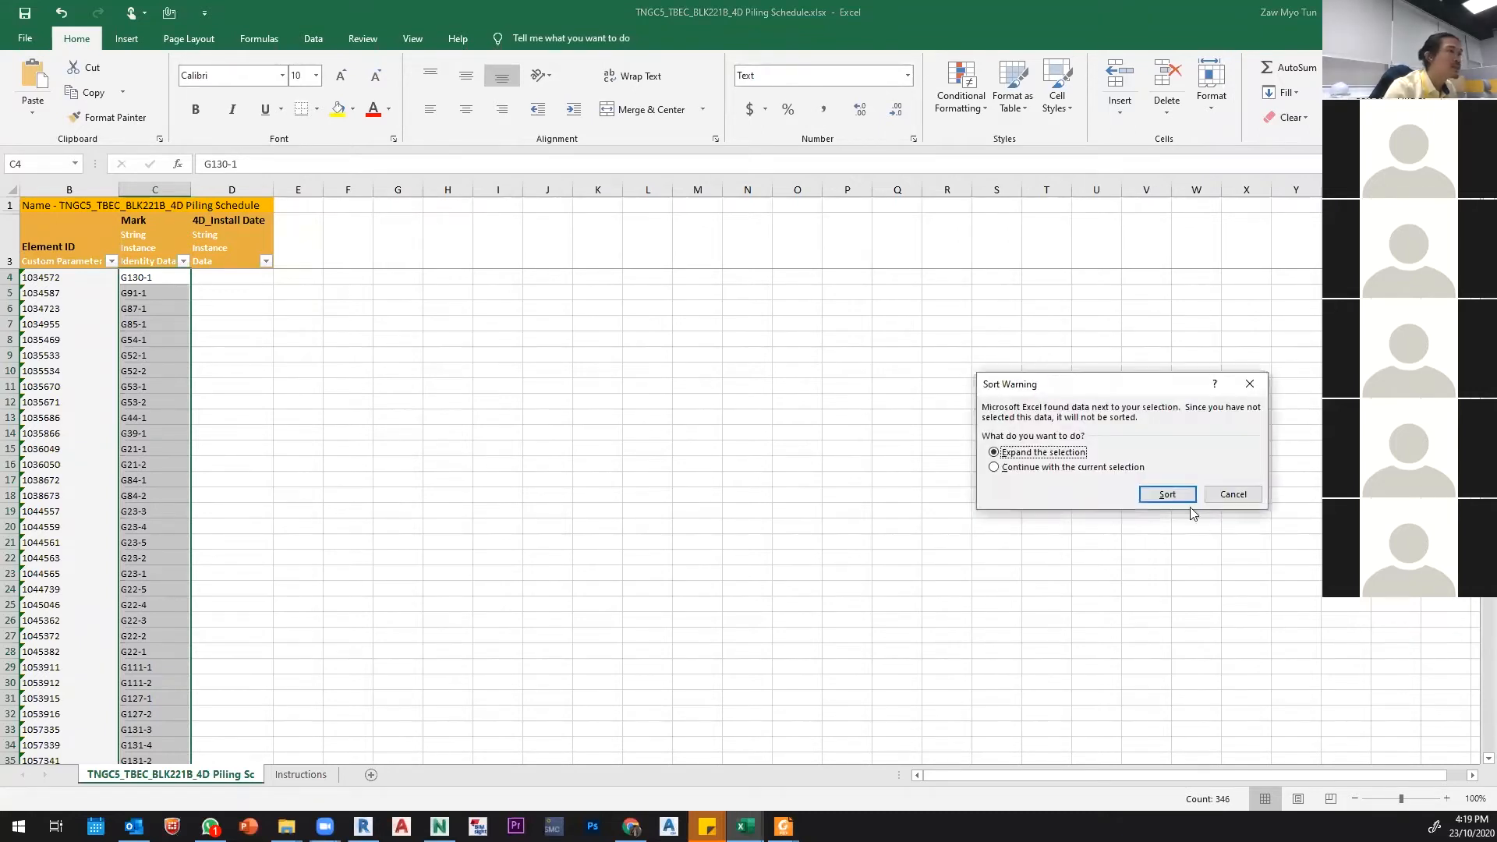
pyautogui.click(1167, 494)
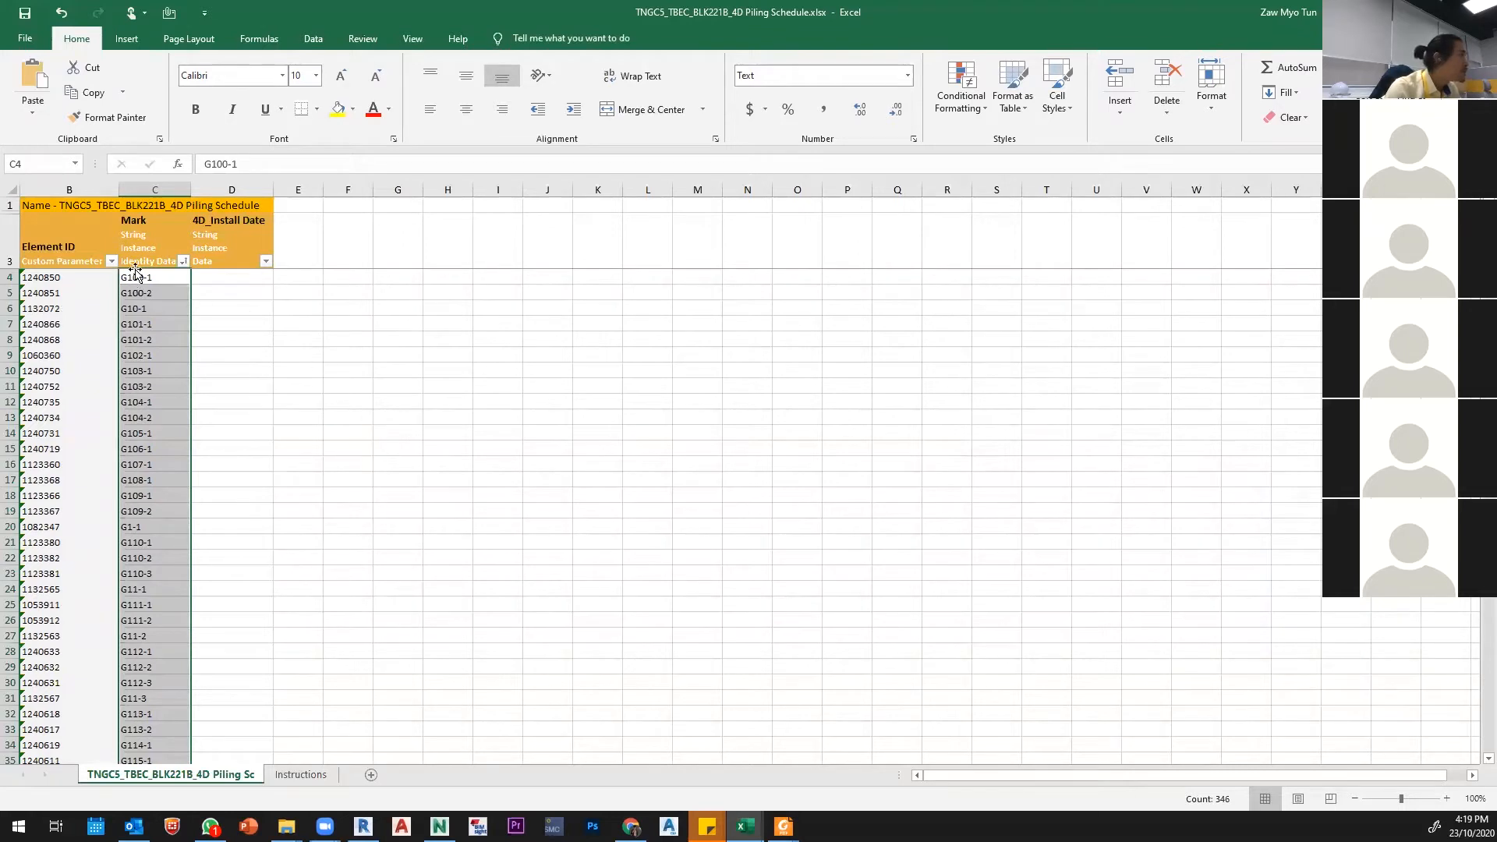
pyautogui.click(132, 527)
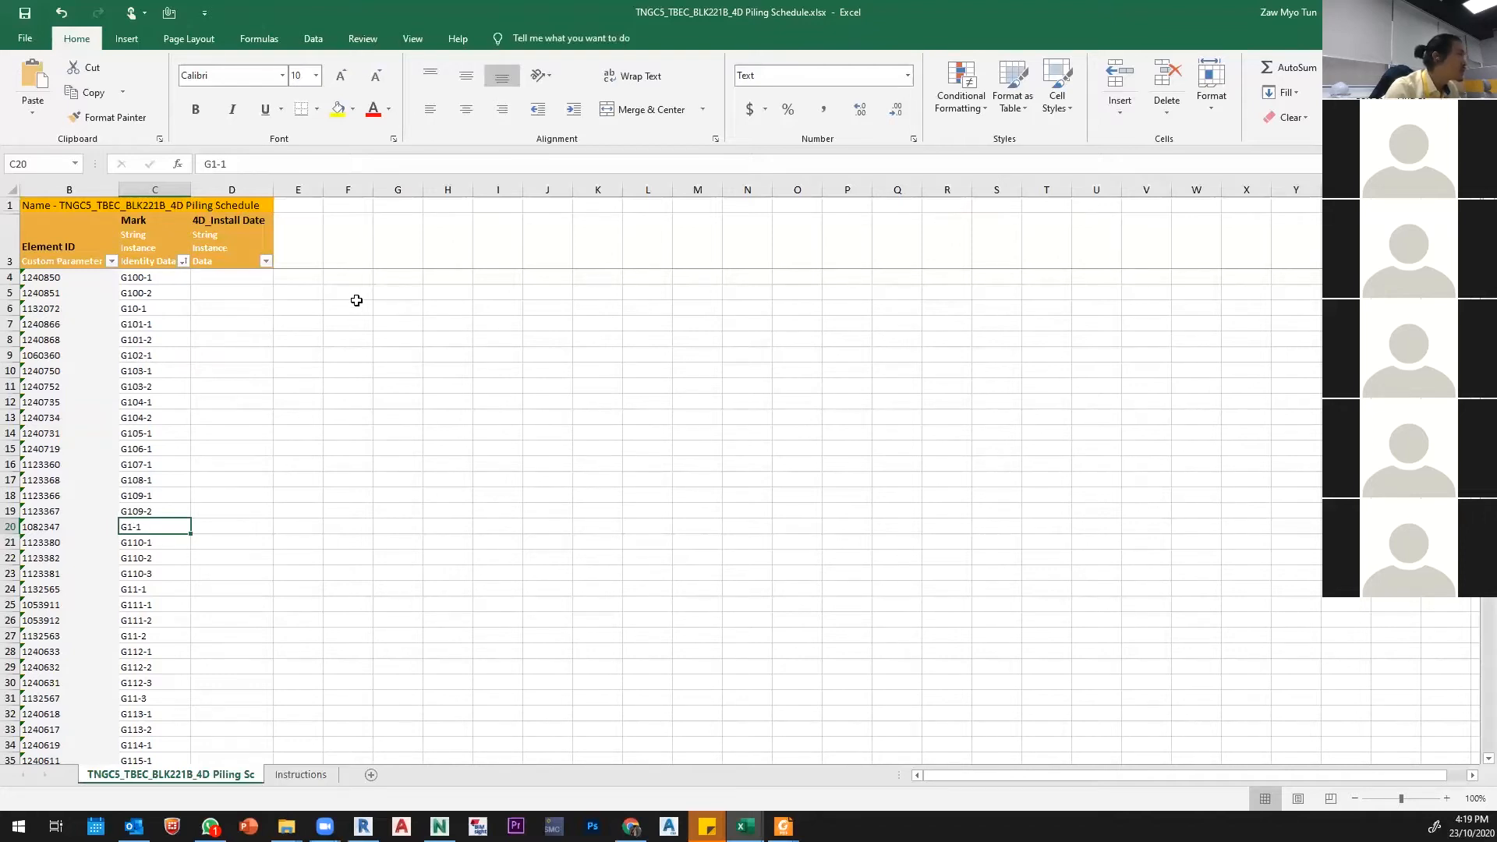
# Step: Switch to the Block 221A piling schedule workbook and examine the MIN(SEARCH) formula in cell H4
pyautogui.click(745, 825)
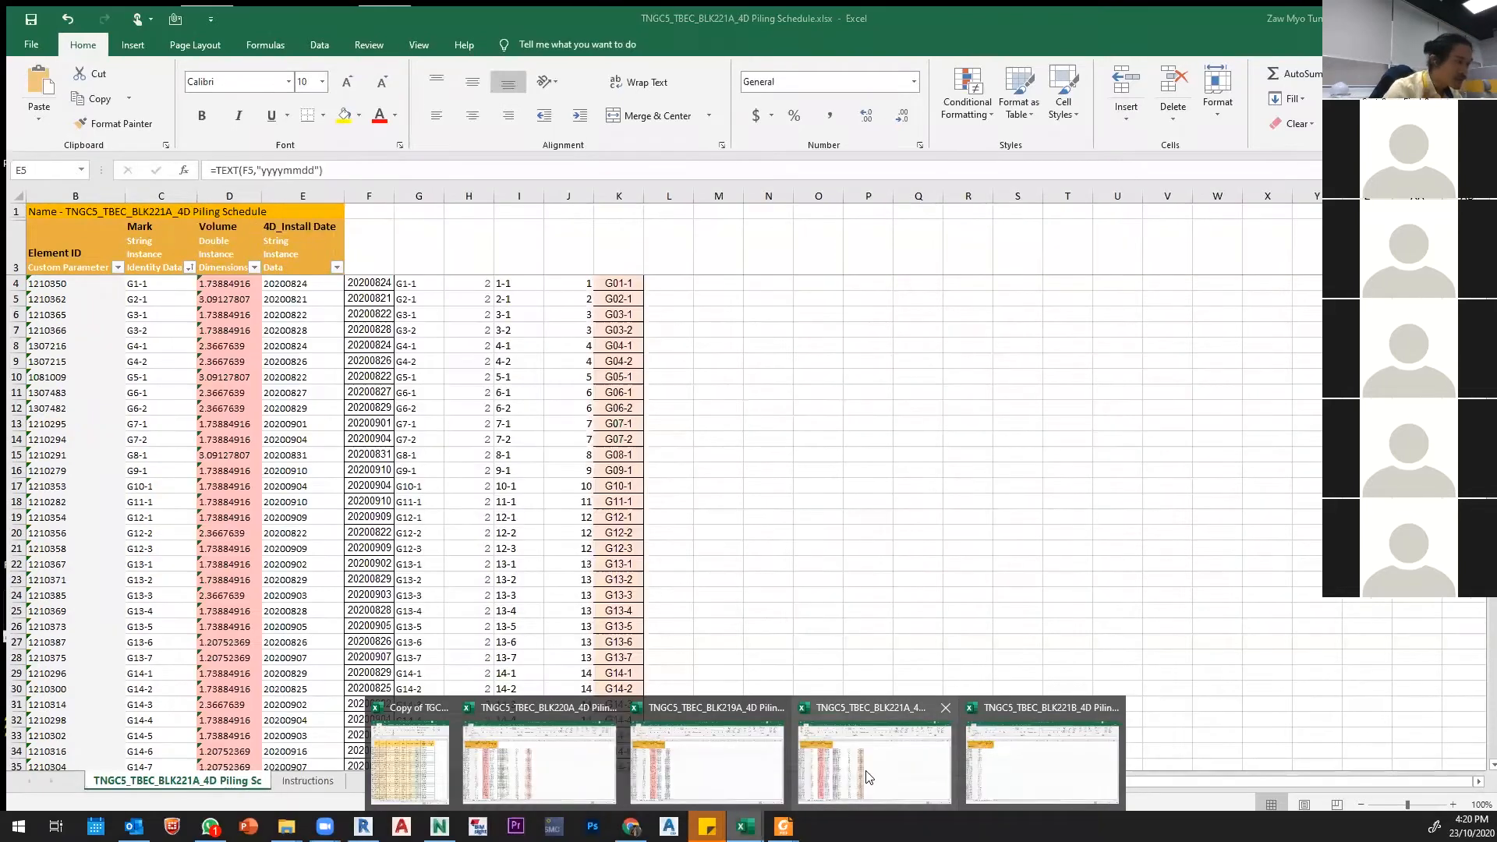
pyautogui.click(868, 777)
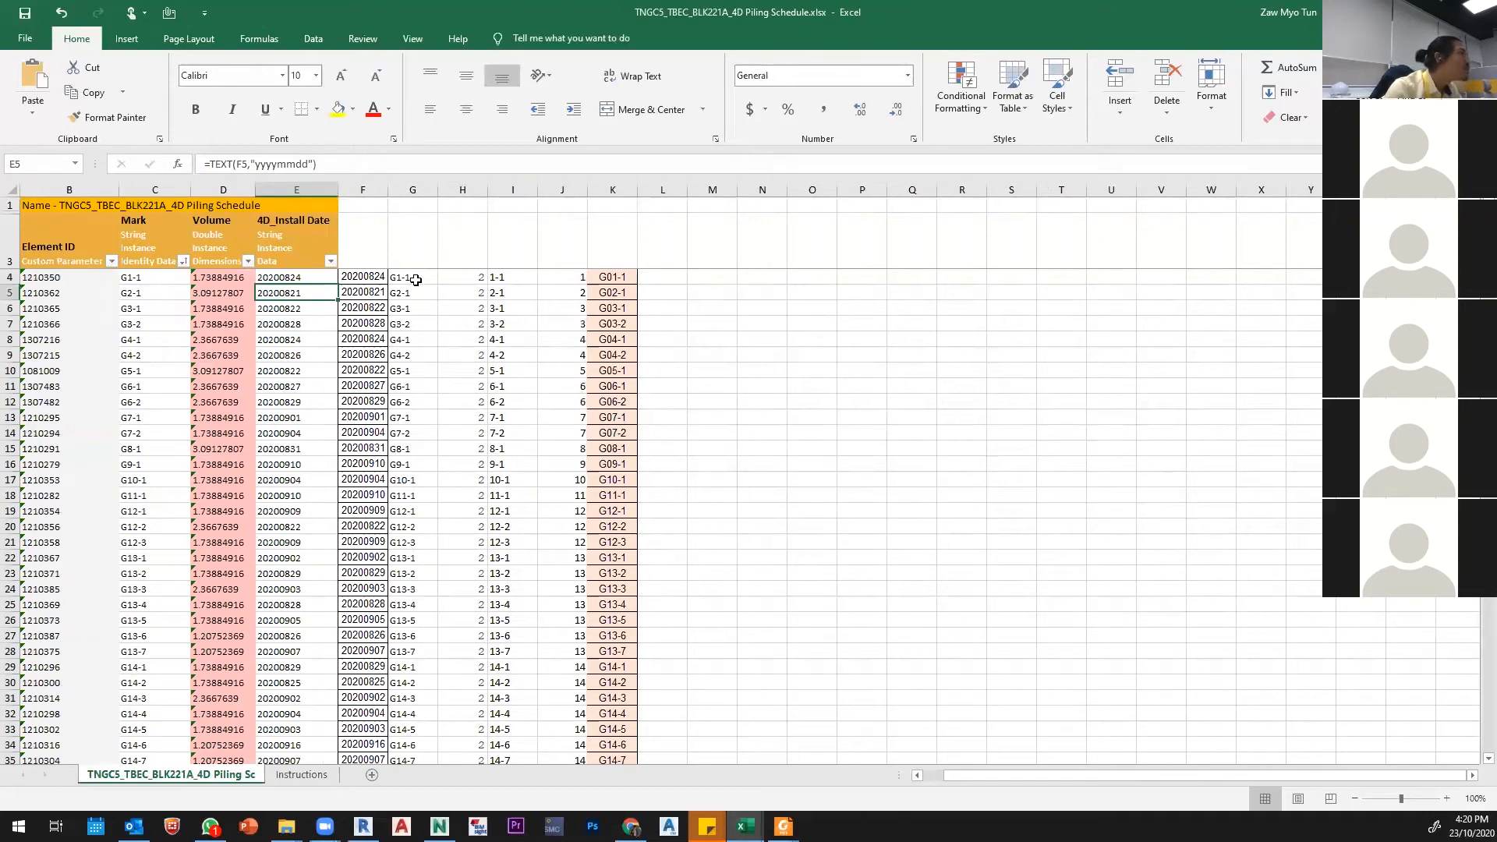
pyautogui.click(468, 278)
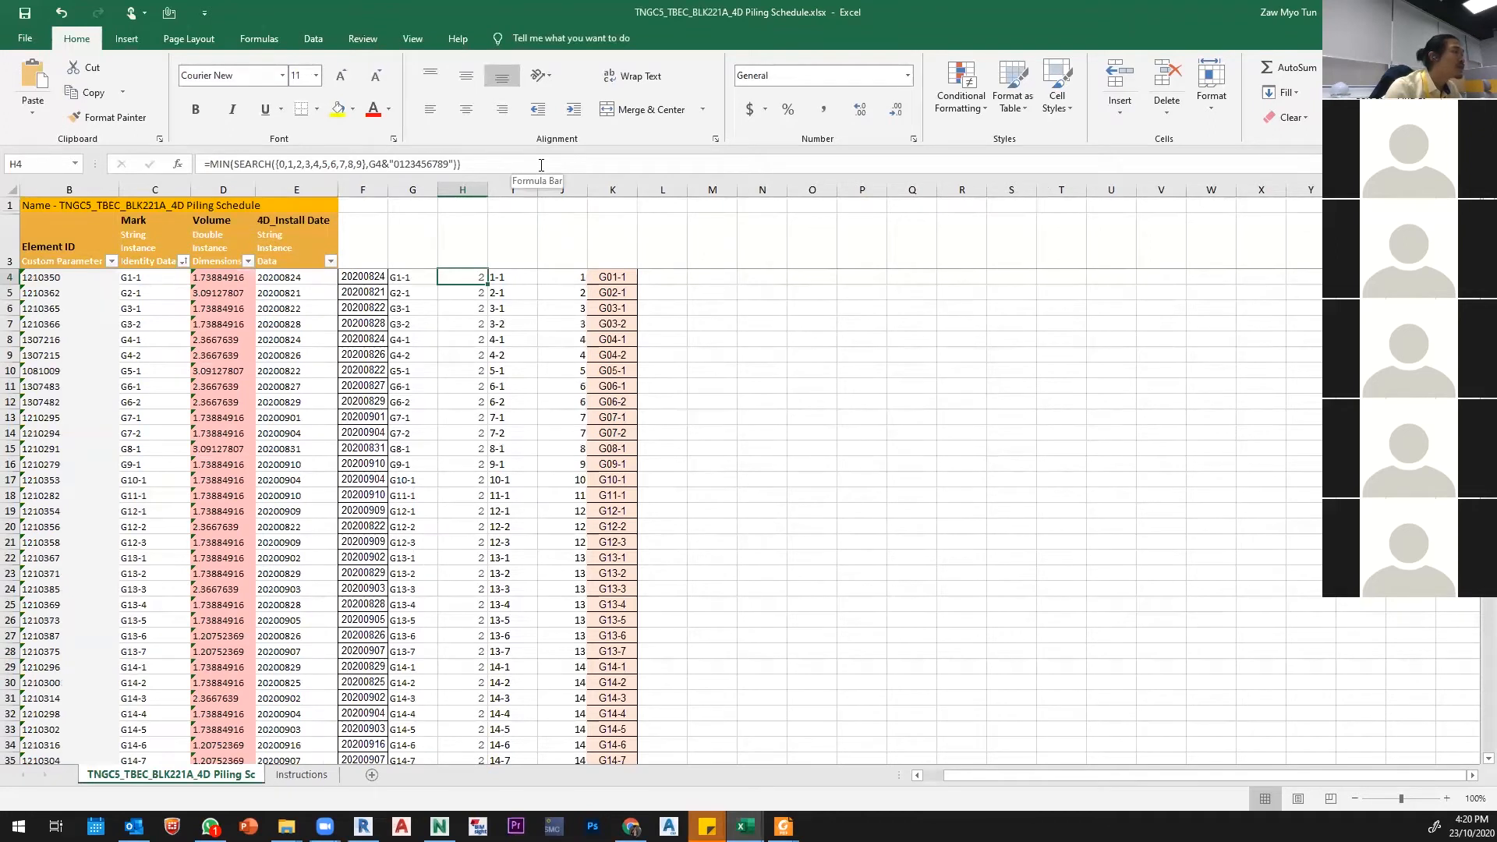
pyautogui.moveTo(541, 165); pyautogui.dragTo(194, 175)
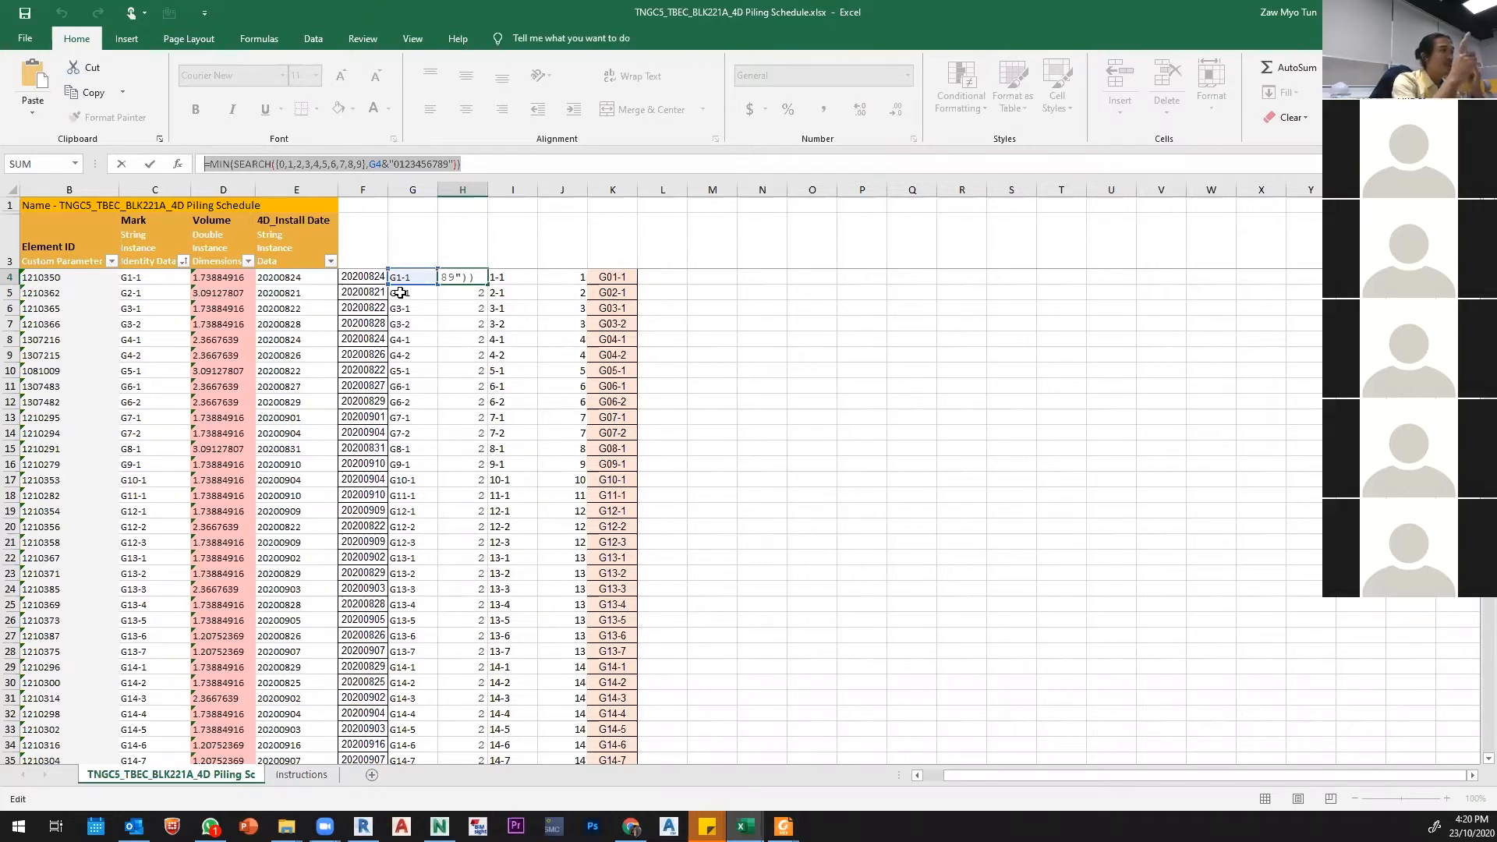
pyautogui.write('=')
pyautogui.click(412, 339)
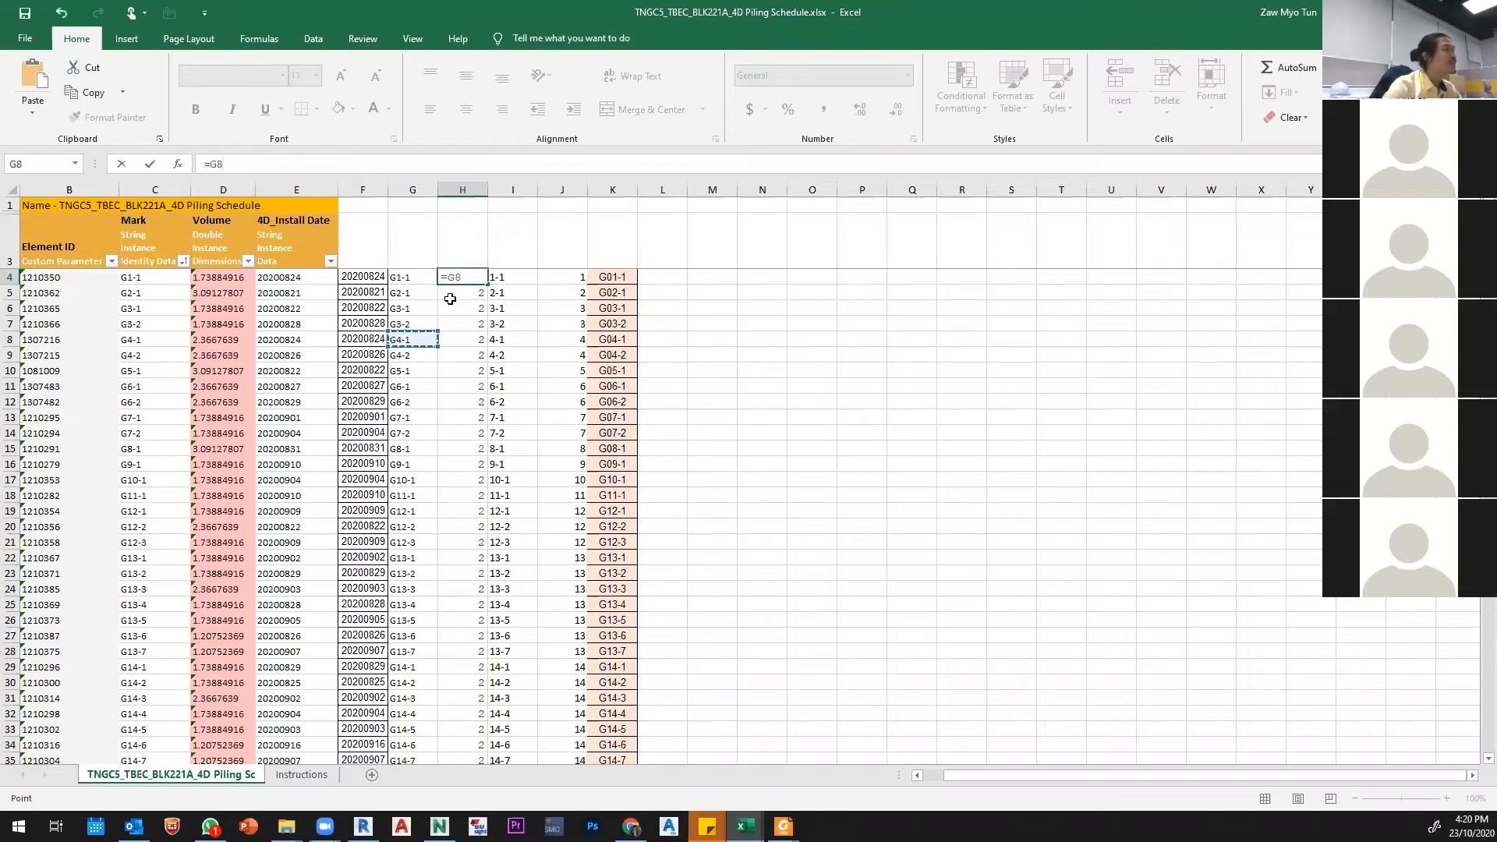
pyautogui.press('Escape')
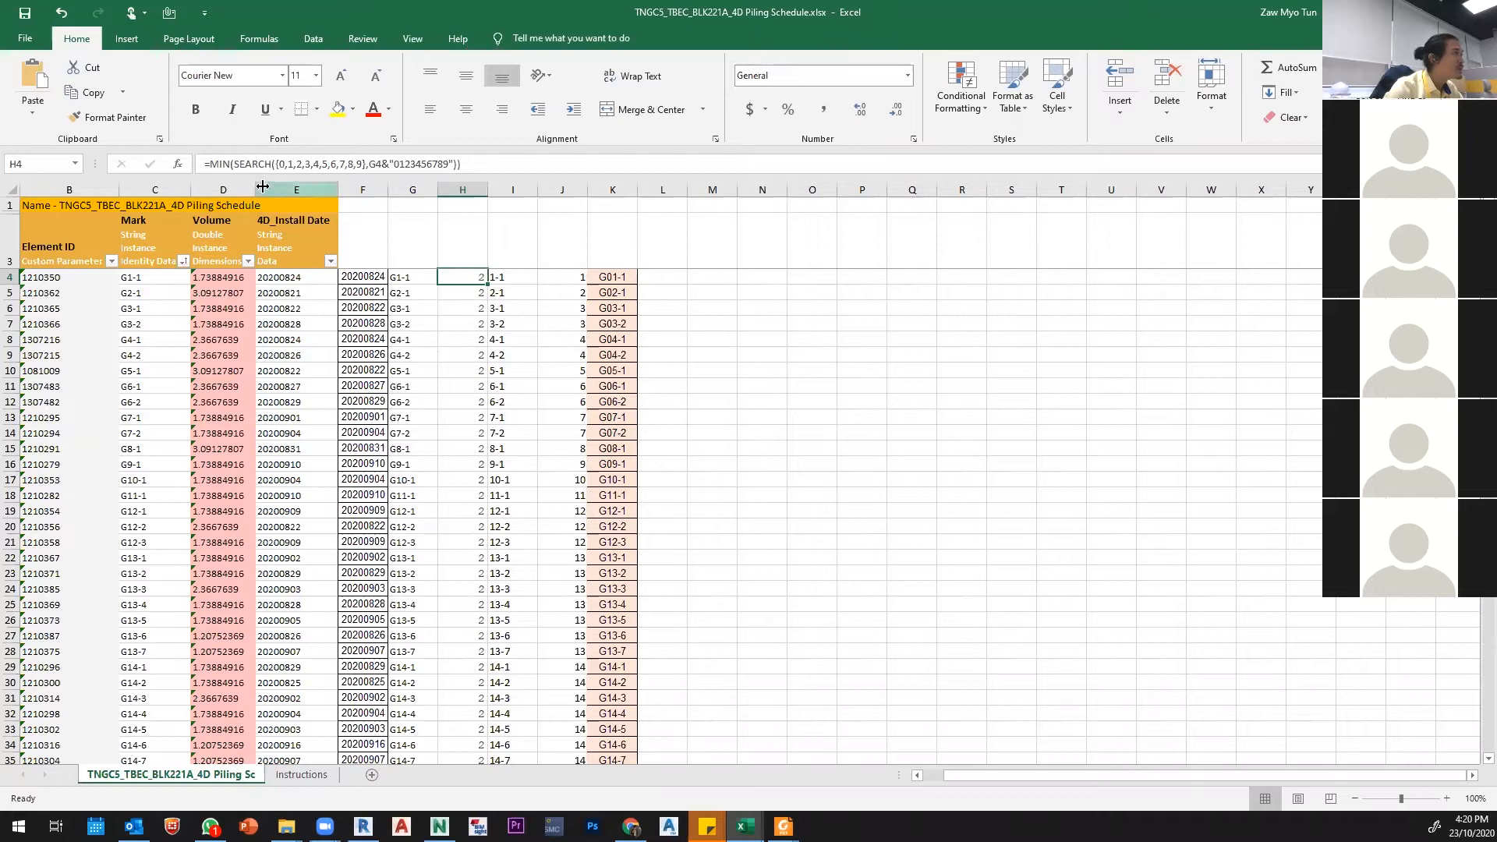
# Step: Change the pile mark in G4 to GACD1-1 to test the digit-position formula in H4
pyautogui.click(394, 274)
pyautogui.doubleClick(396, 275)
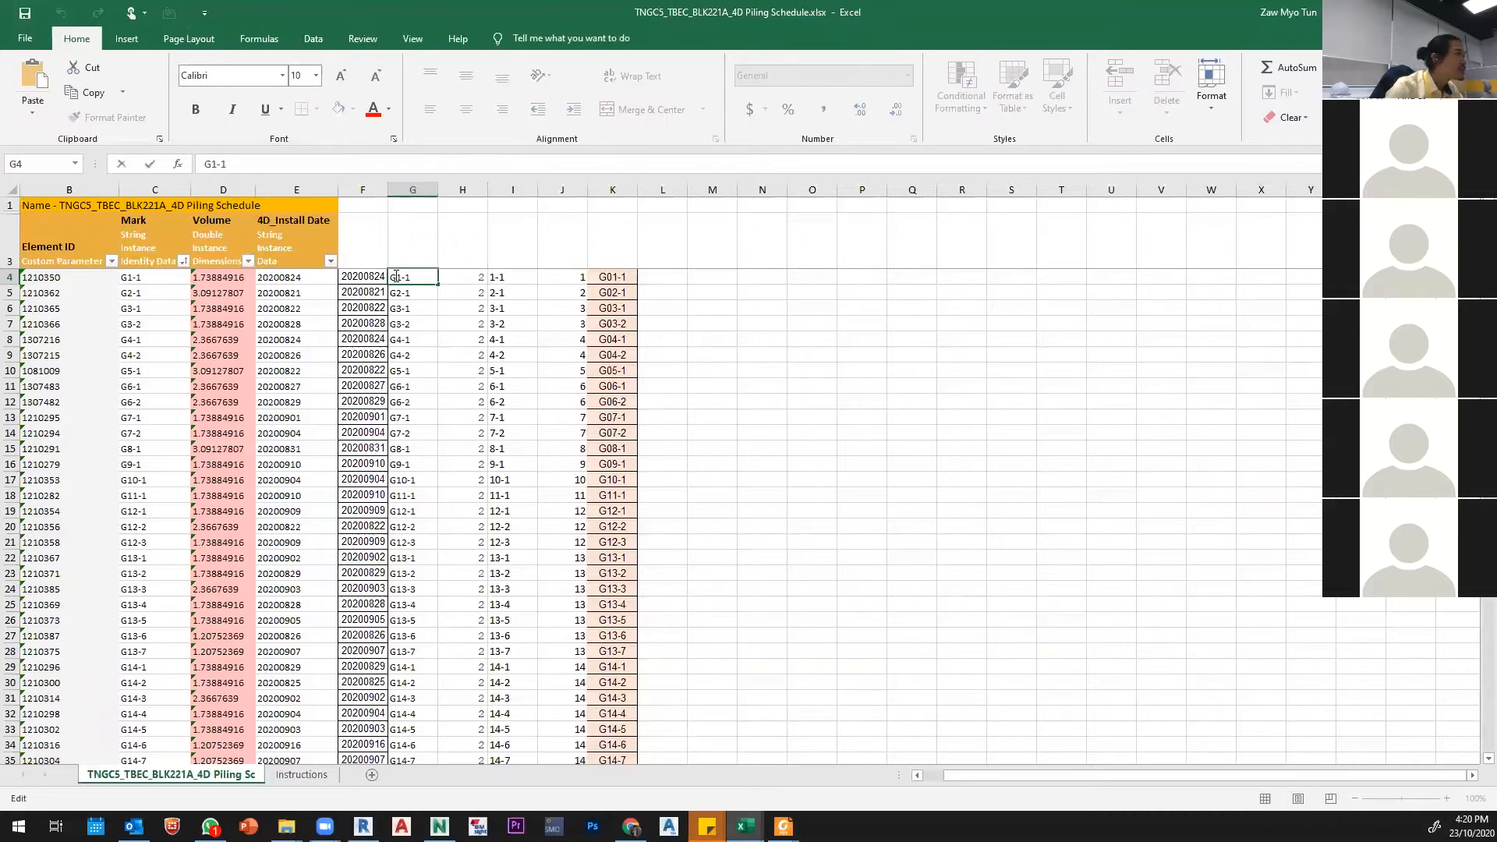
pyautogui.write('ACD')
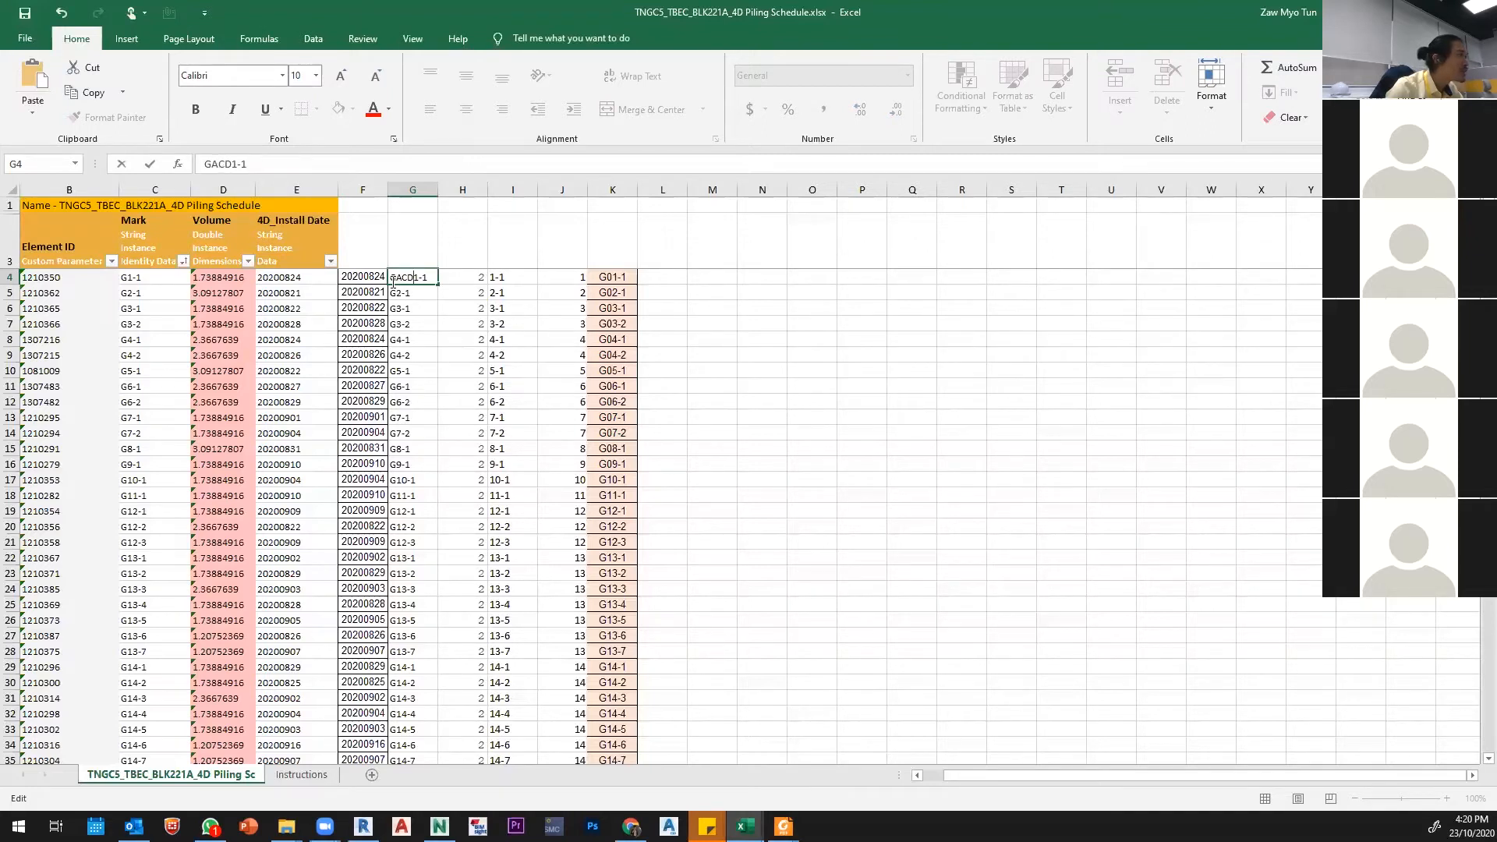
pyautogui.click(470, 306)
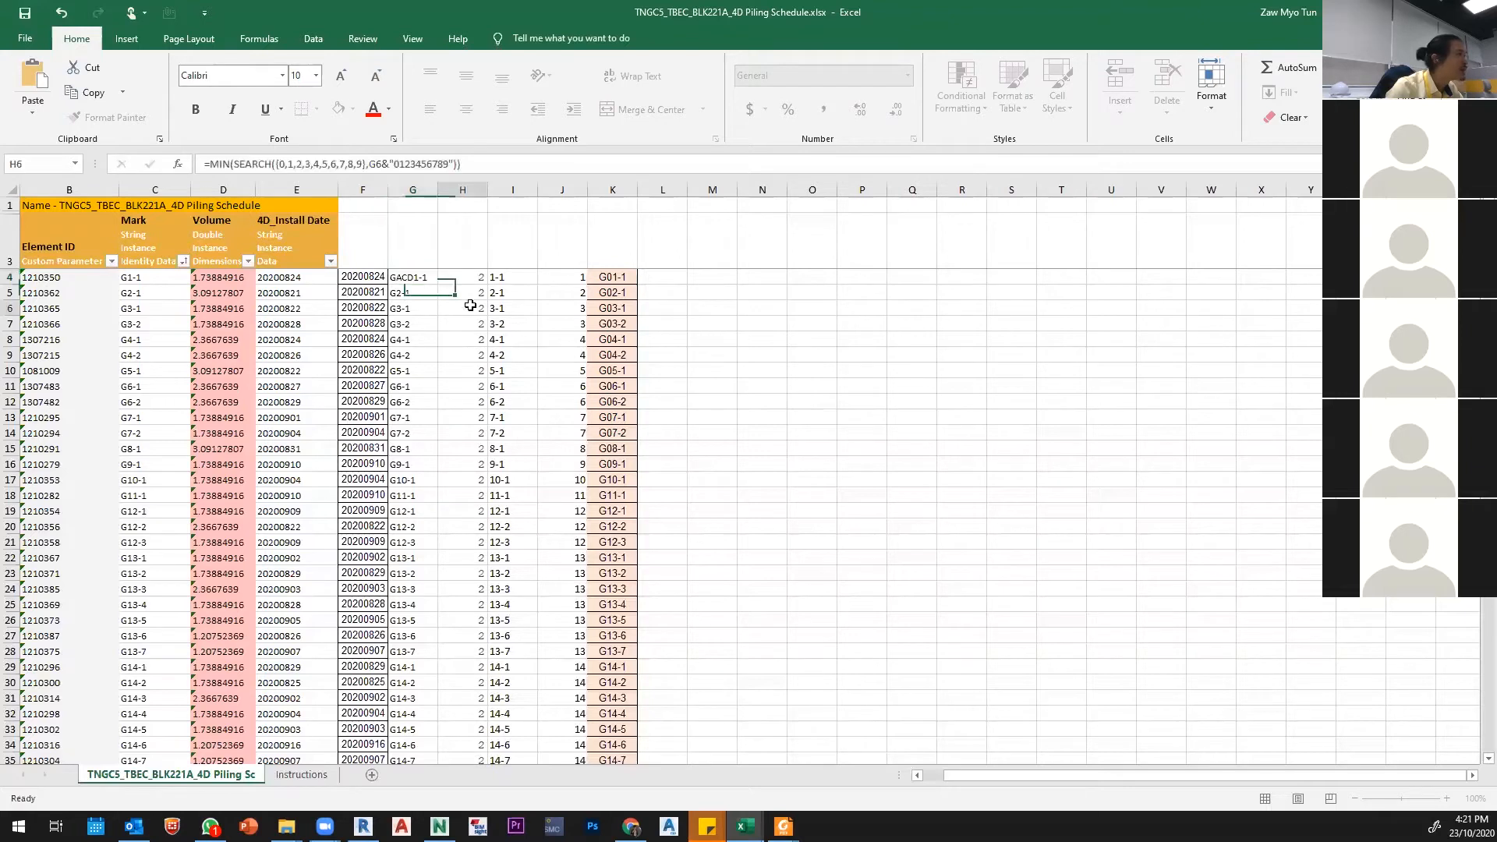
pyautogui.click(422, 278)
pyautogui.click(465, 281)
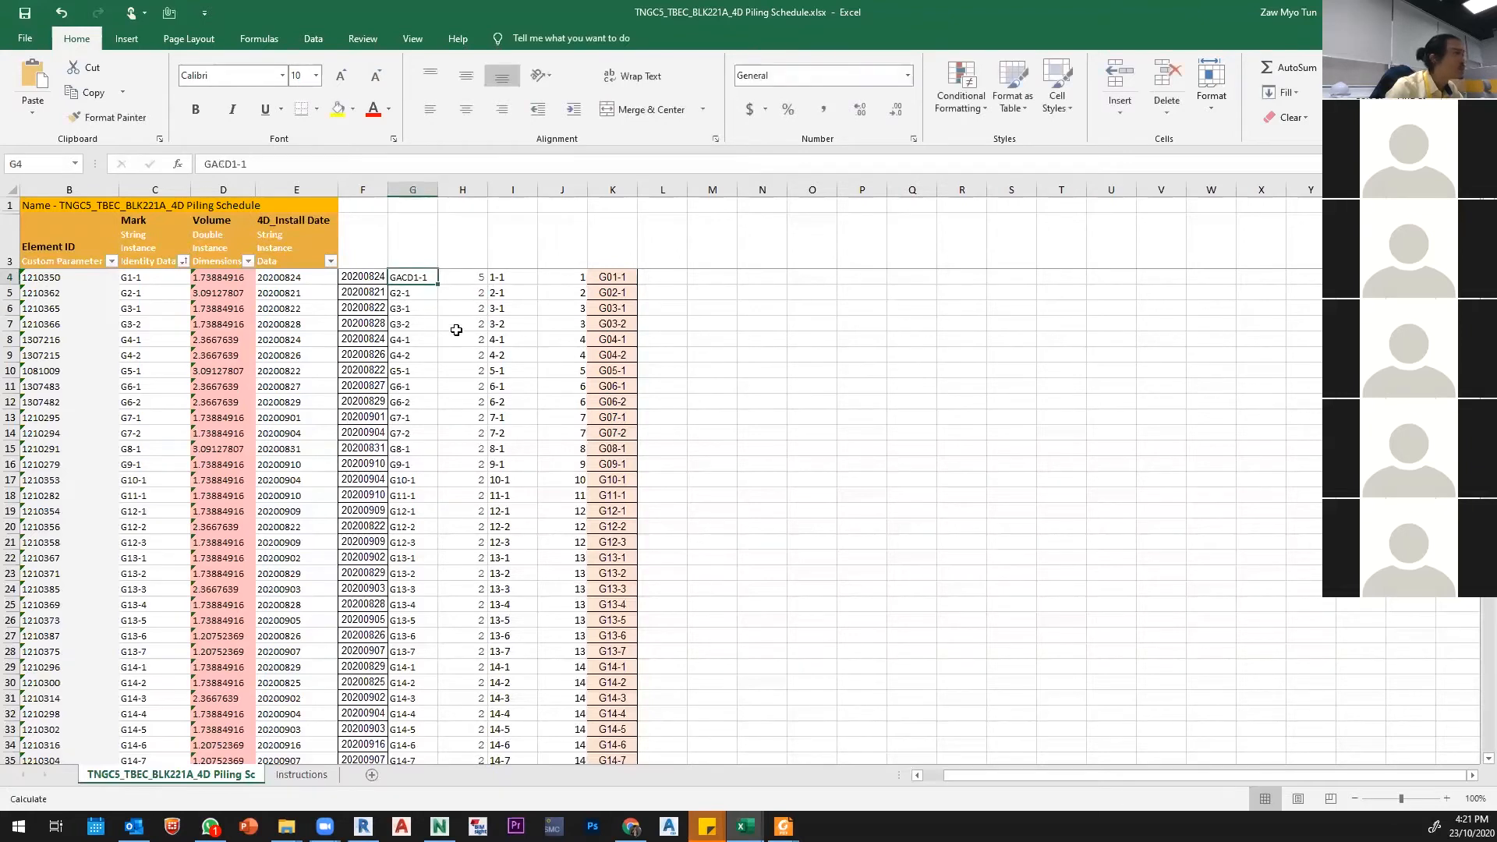
# Step: Restore the pile mark in G4 to G1-1
pyautogui.doubleClick(407, 279)
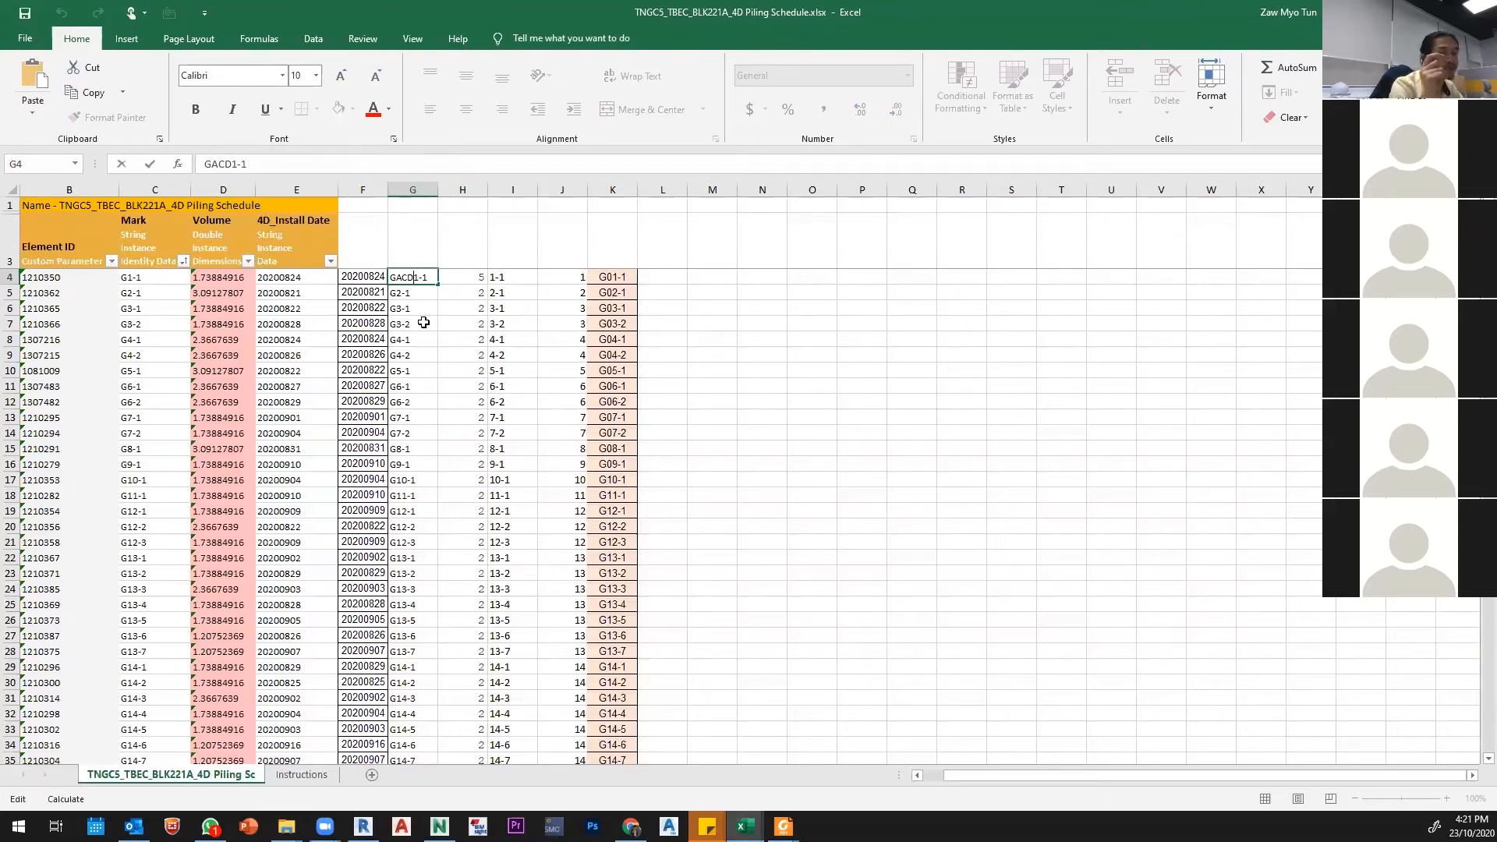
pyautogui.press('BackSpace')
pyautogui.press('BackSpace')
pyautogui.press('BackSpace')
pyautogui.press('Return')
# Step: Examine the RIGHT formula in I4 and the VALUE(MID) formula in J4, including the numbers they extract farther down the schedule
pyautogui.click(508, 279)
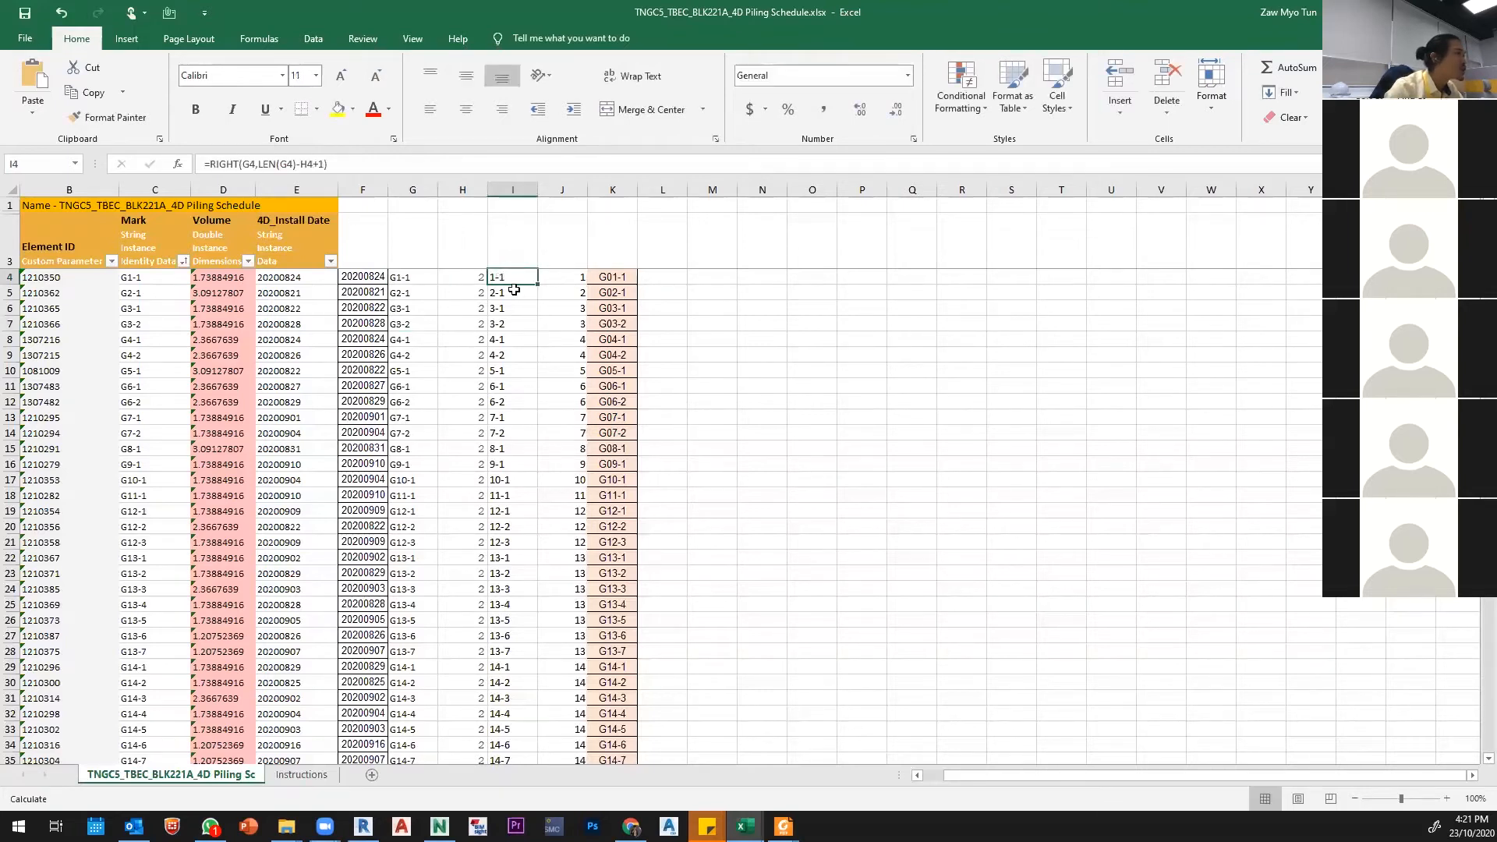
pyautogui.click(399, 277)
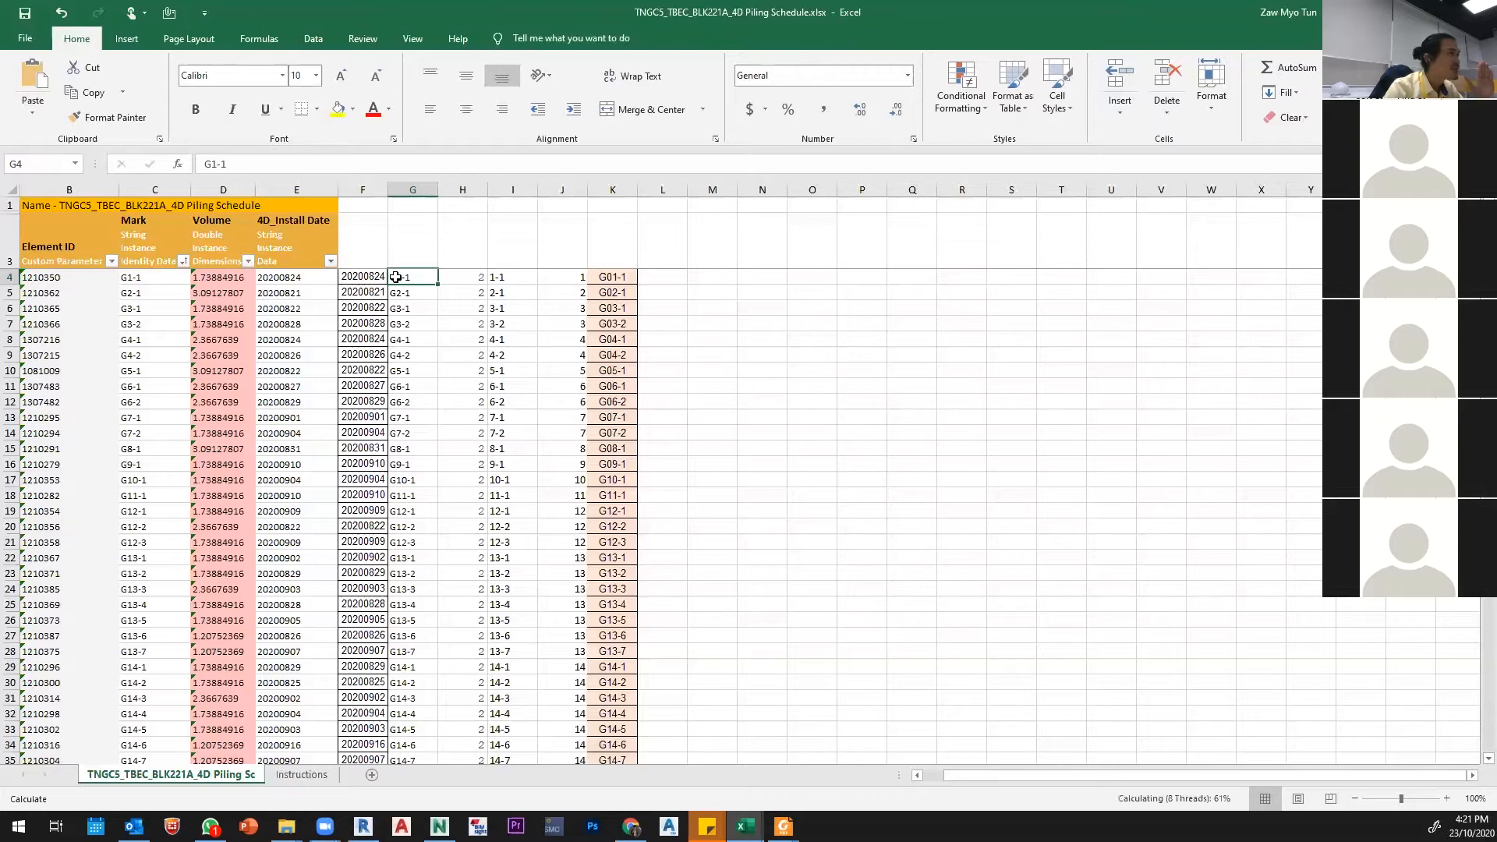
pyautogui.press('Right')
pyautogui.press('Right')
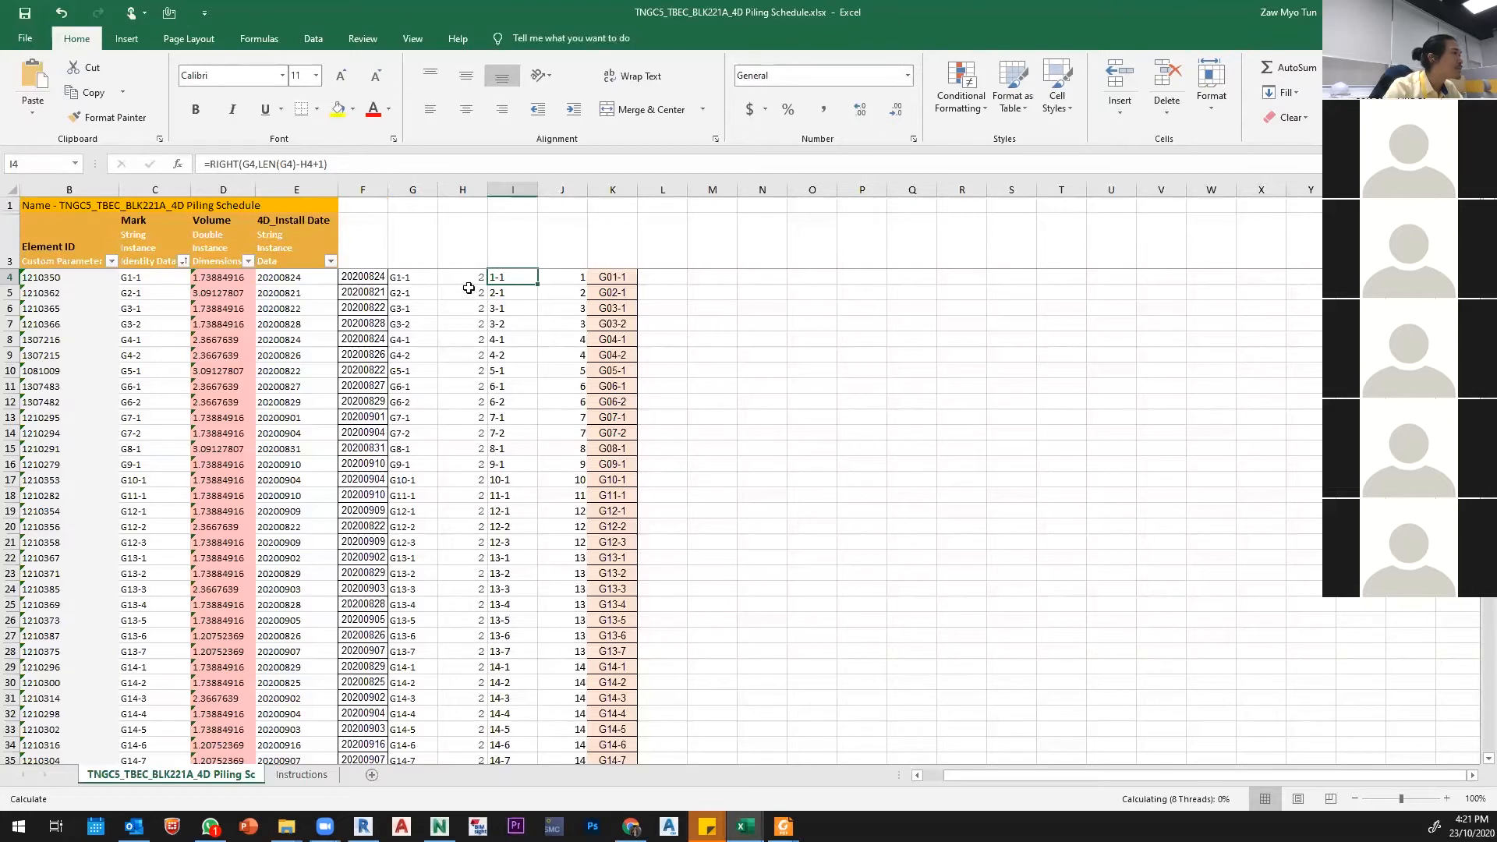
pyautogui.click(562, 284)
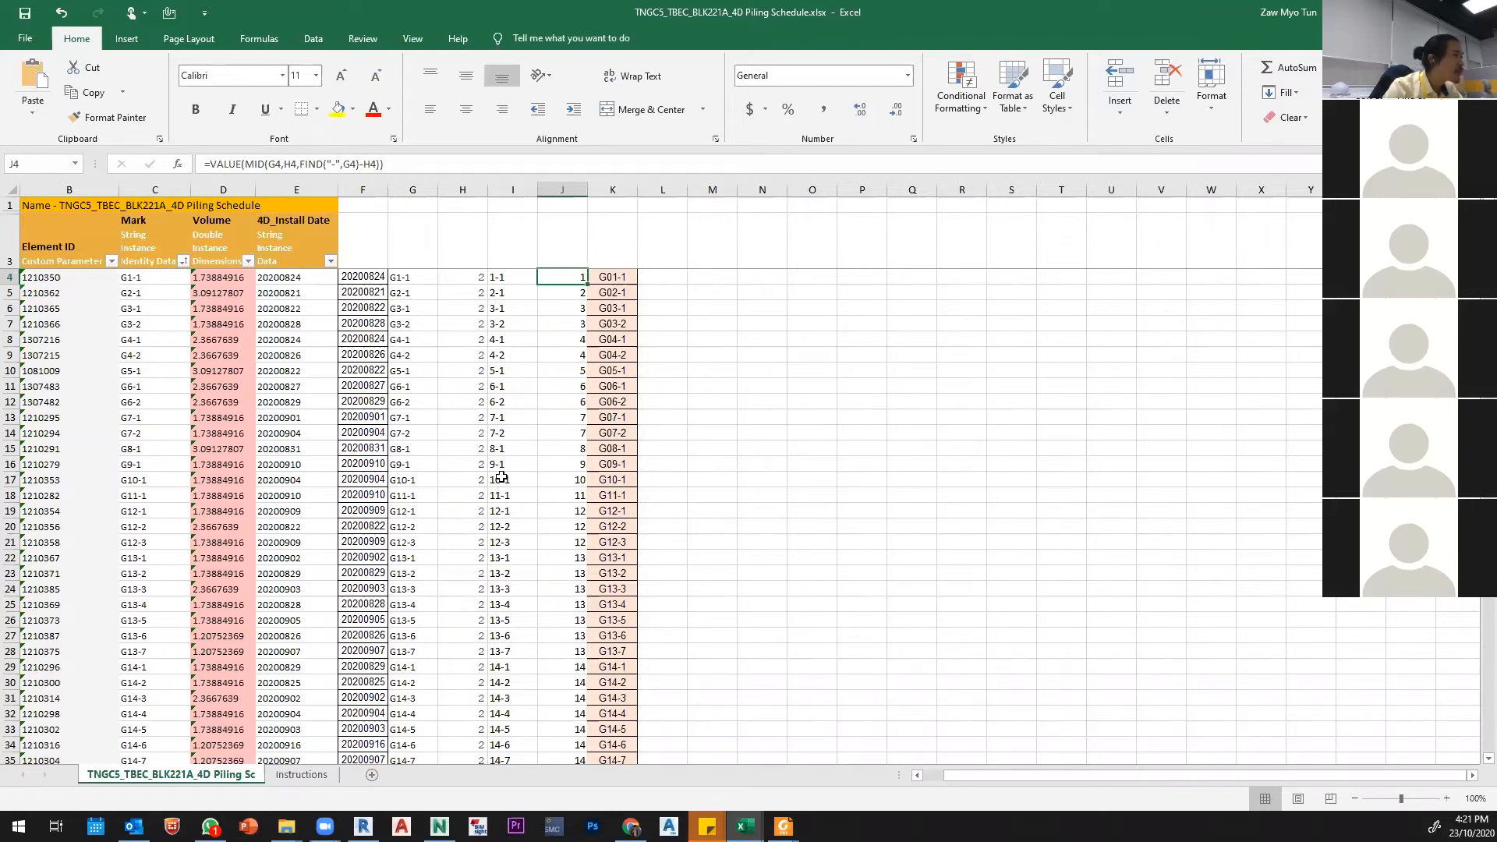
pyautogui.scroll(-20, 543, 492)
pyautogui.scroll(-20, 543, 492)
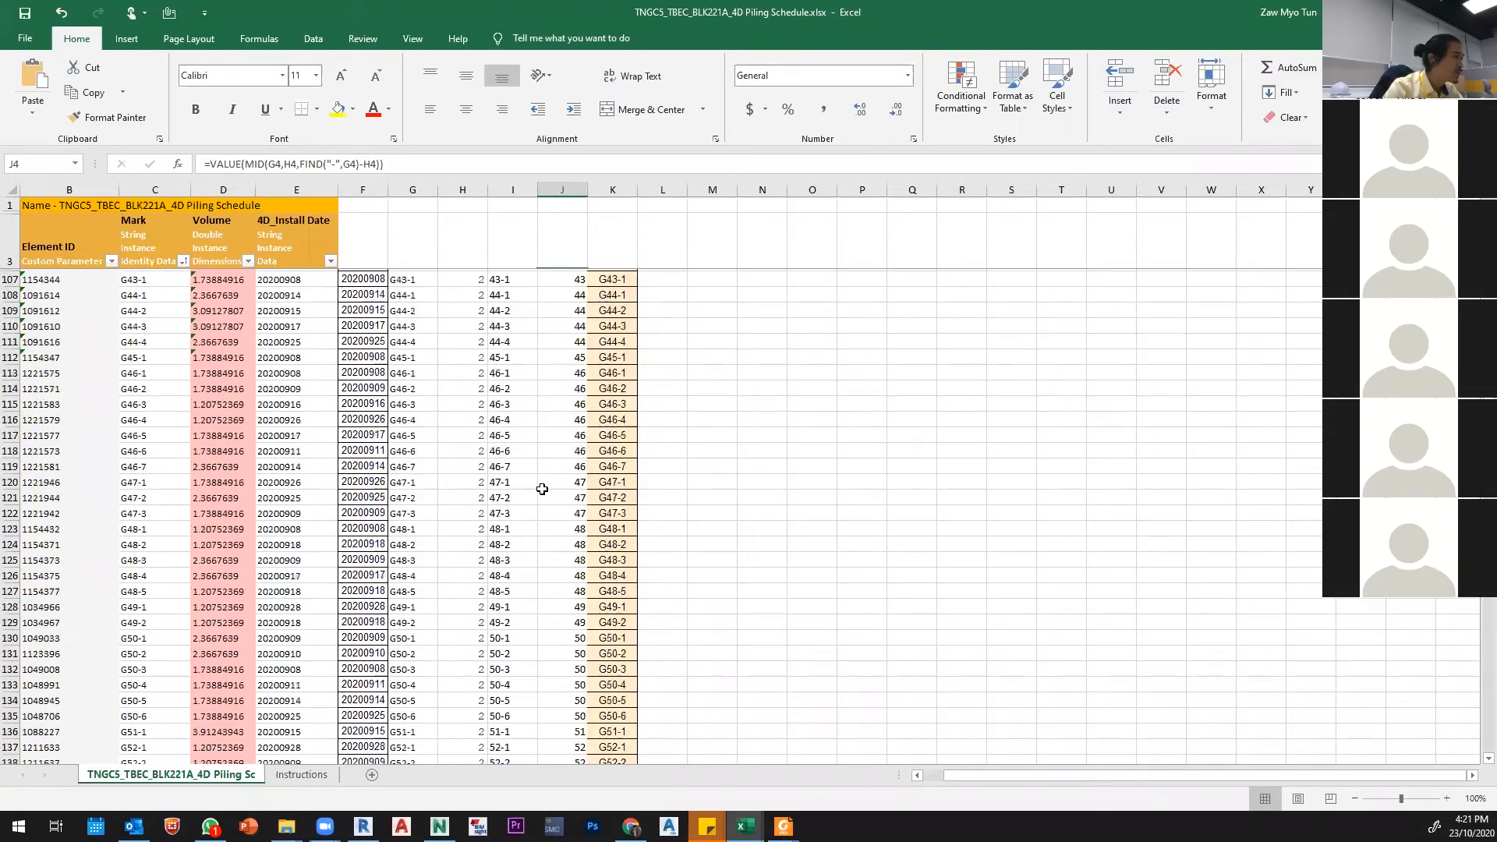
pyautogui.scroll(-7, 543, 500)
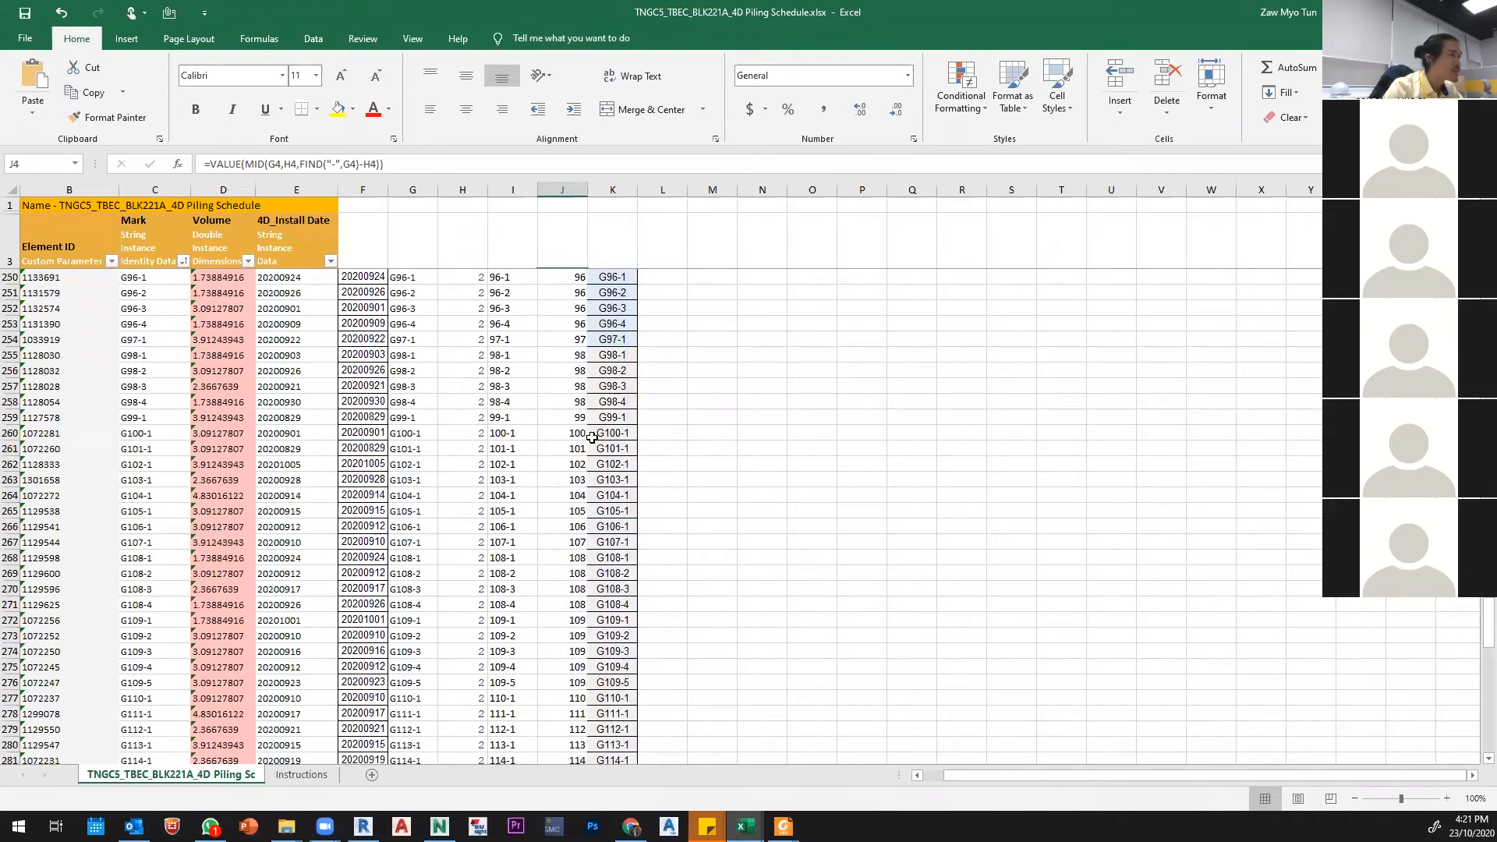
pyautogui.scroll(11, 576, 437)
pyautogui.scroll(20, 570, 421)
pyautogui.scroll(17, 570, 316)
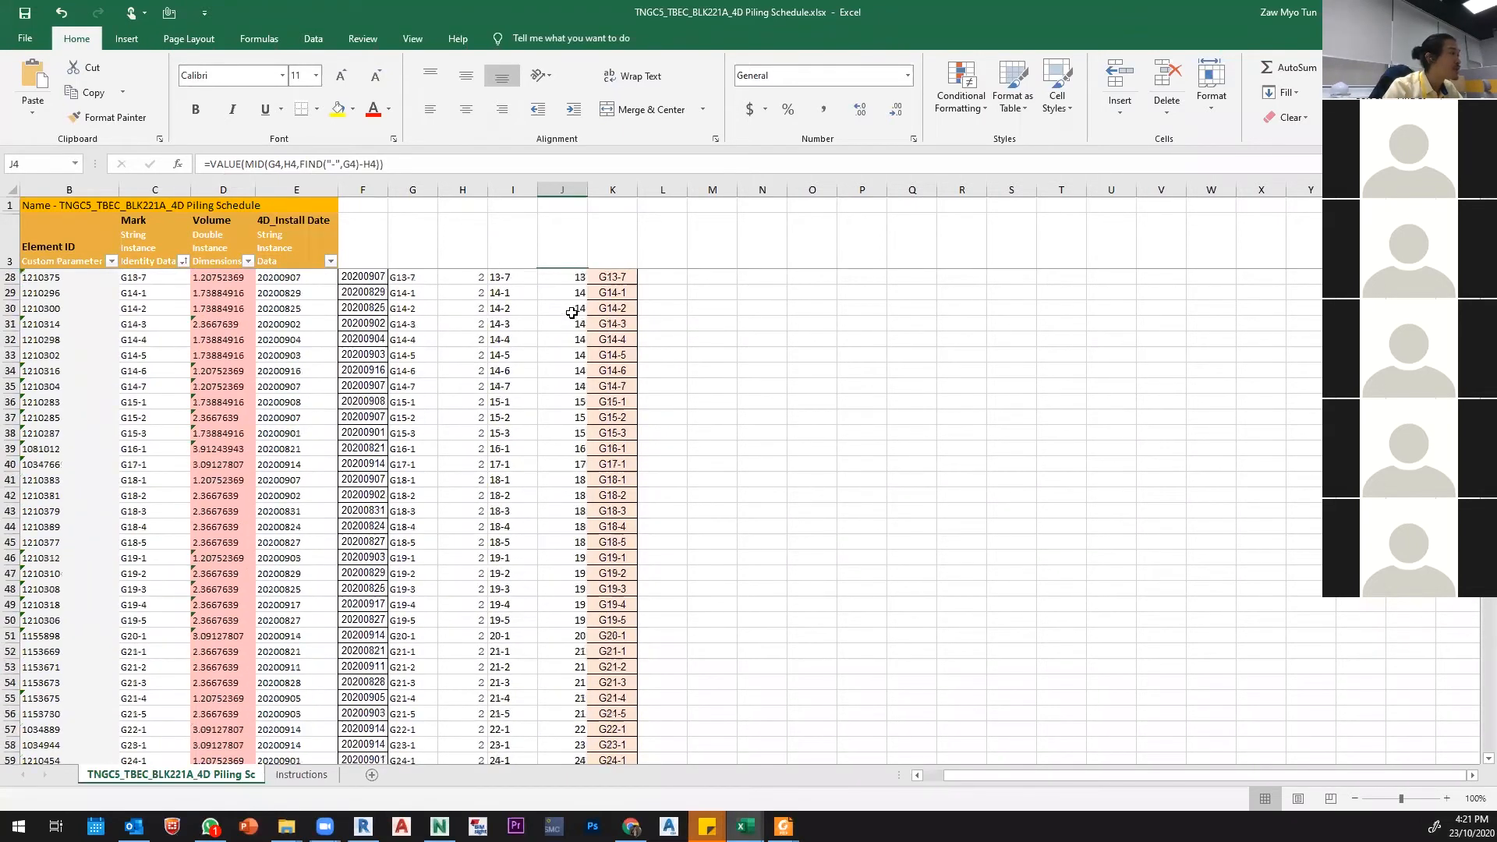
pyautogui.click(472, 276)
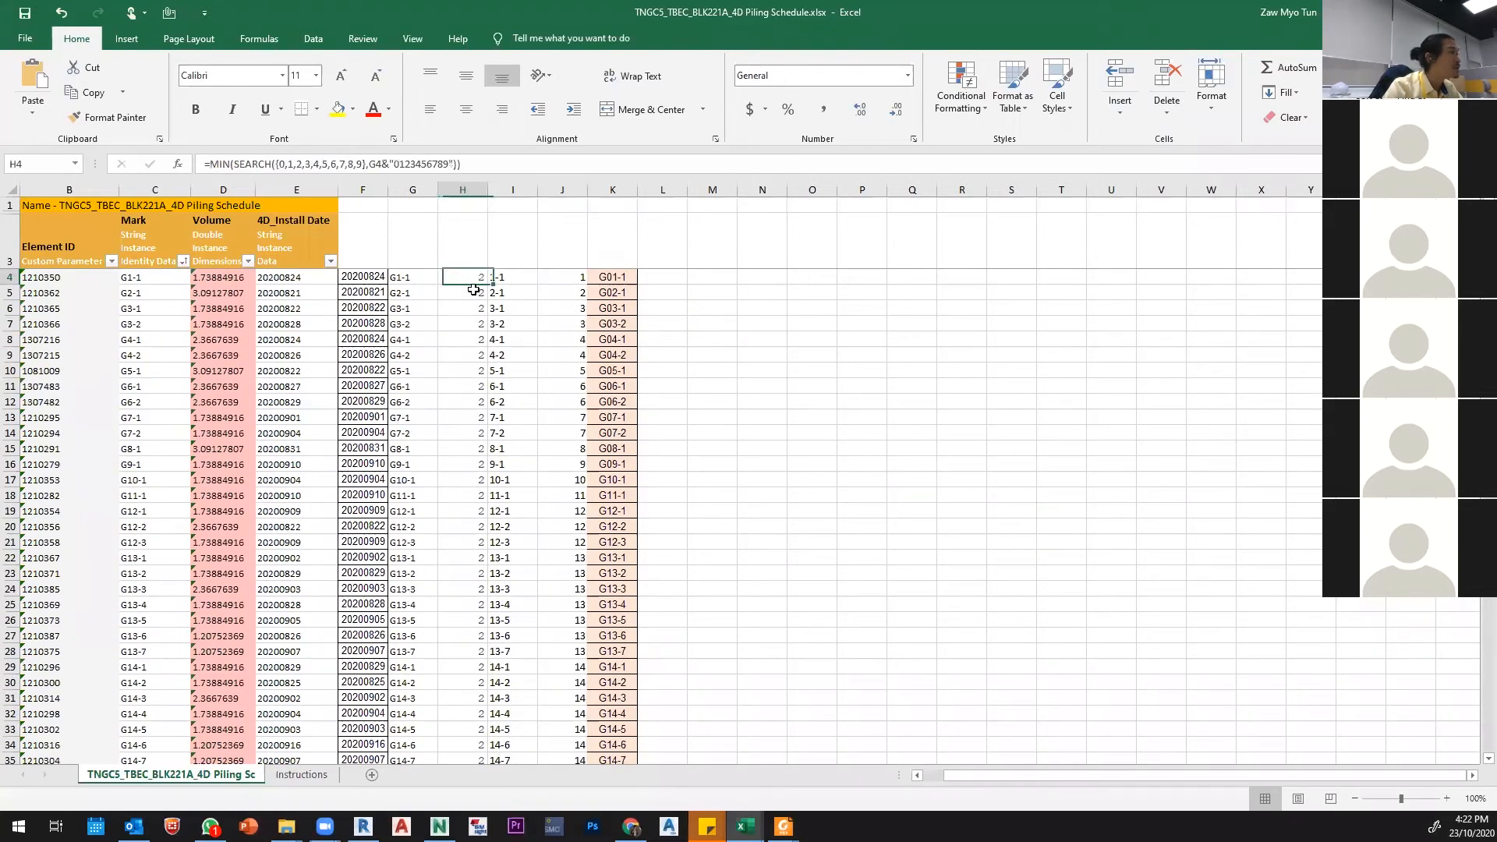
pyautogui.click(430, 276)
pyautogui.keyDown('shift'); pyautogui.click(565, 275); pyautogui.keyUp('shift')
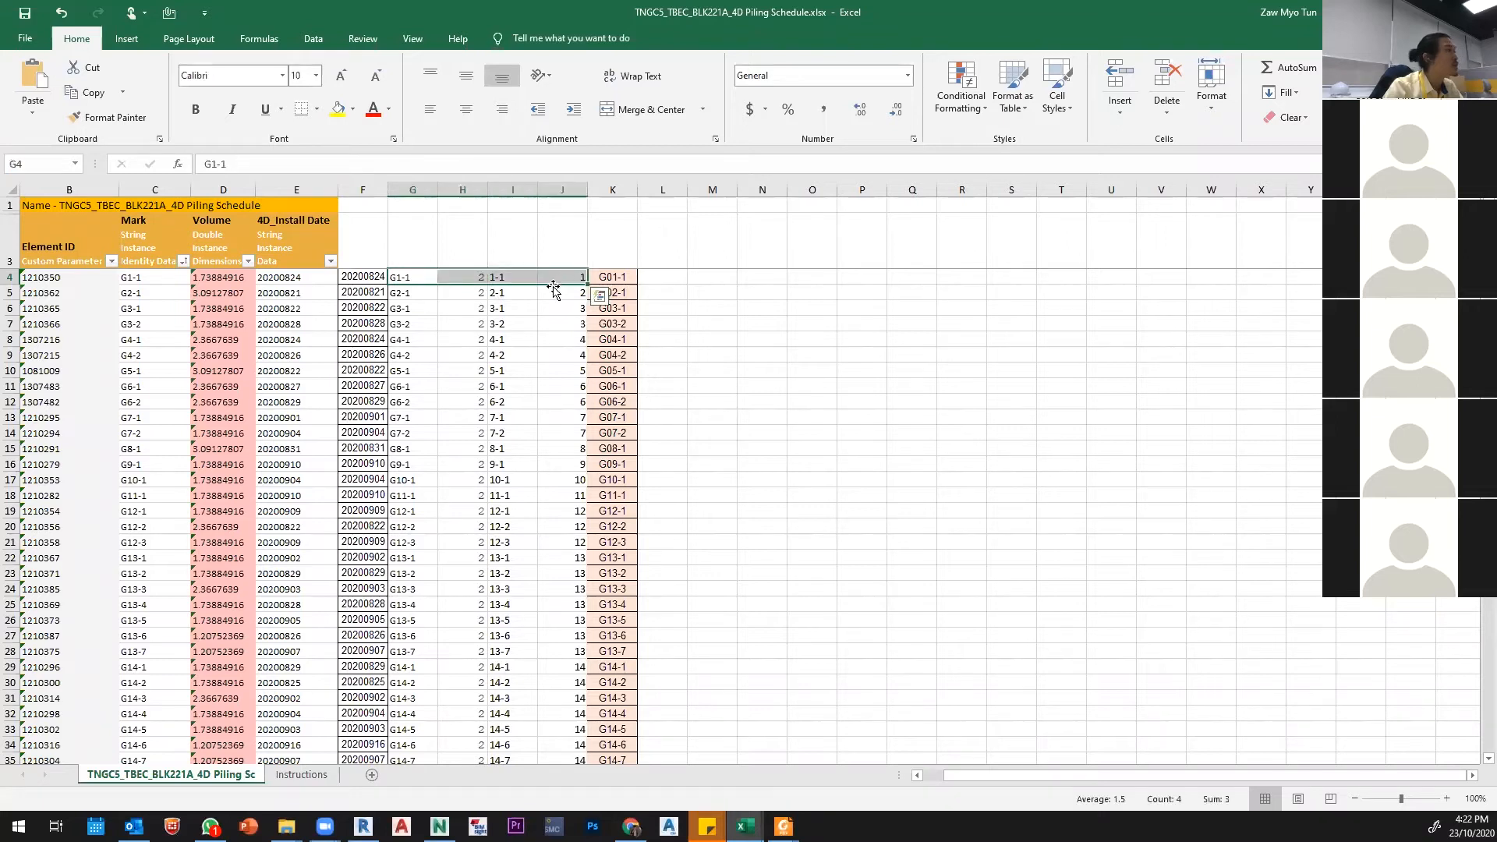
pyautogui.hotkey('ctrl', 'q')
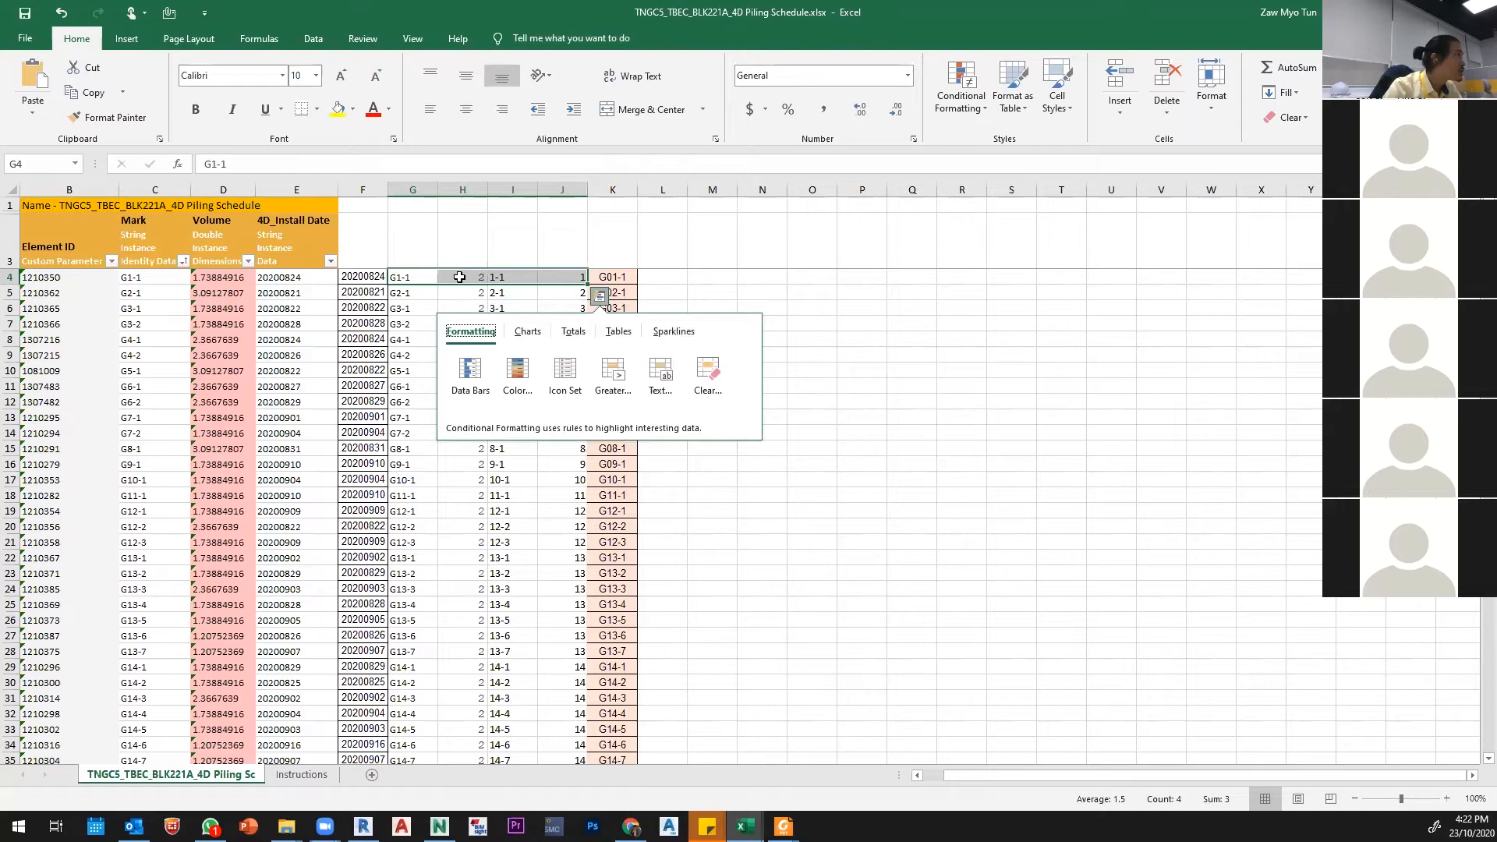
pyautogui.click(418, 276)
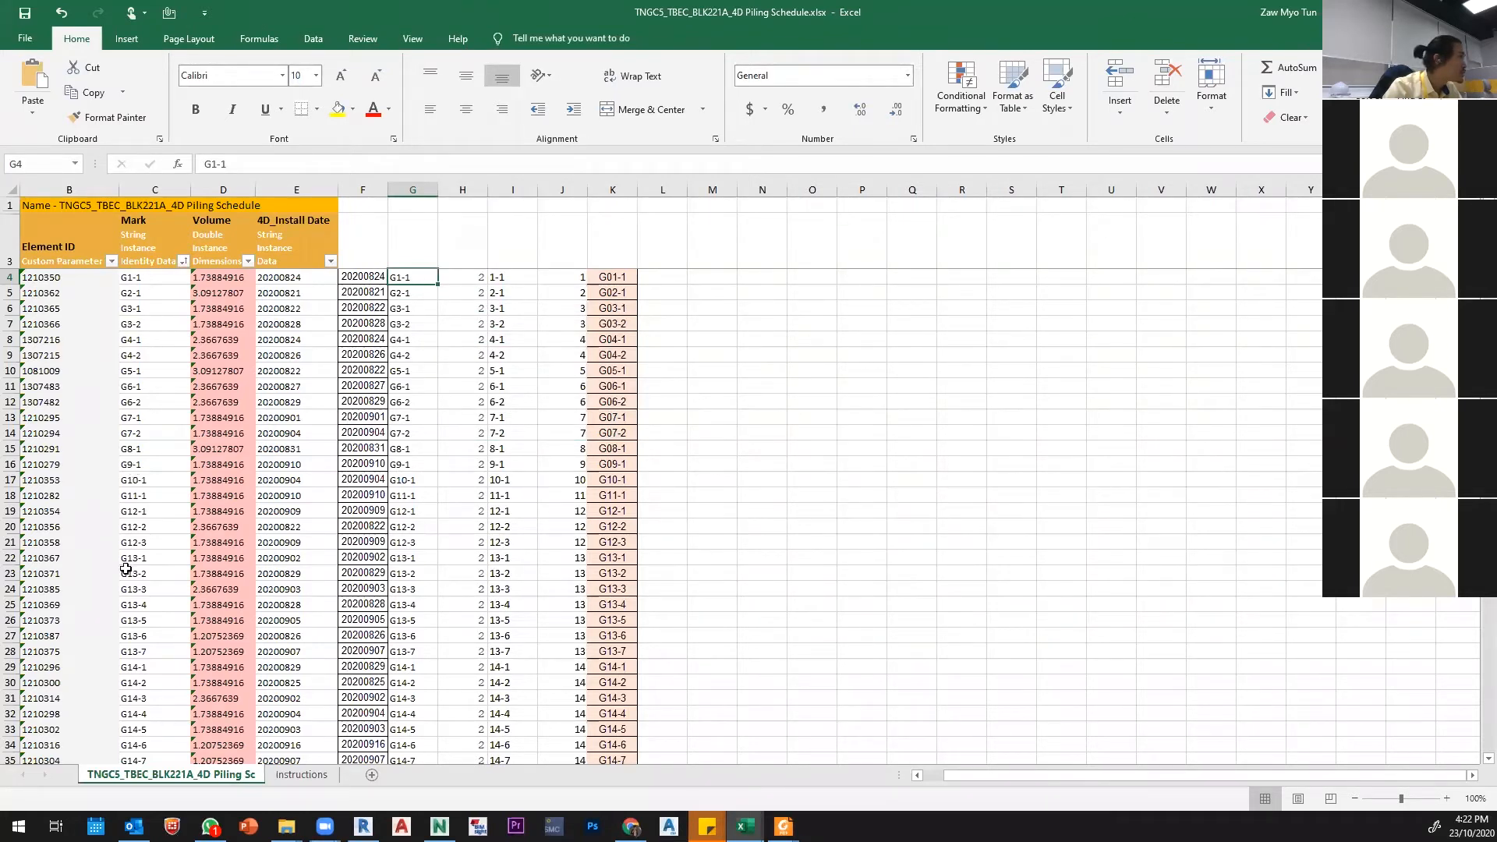
# Step: Copy the formulas in H4:J4 of the Block 221A schedule into the Block 221B schedule, starting at cell G4
pyautogui.click(468, 278)
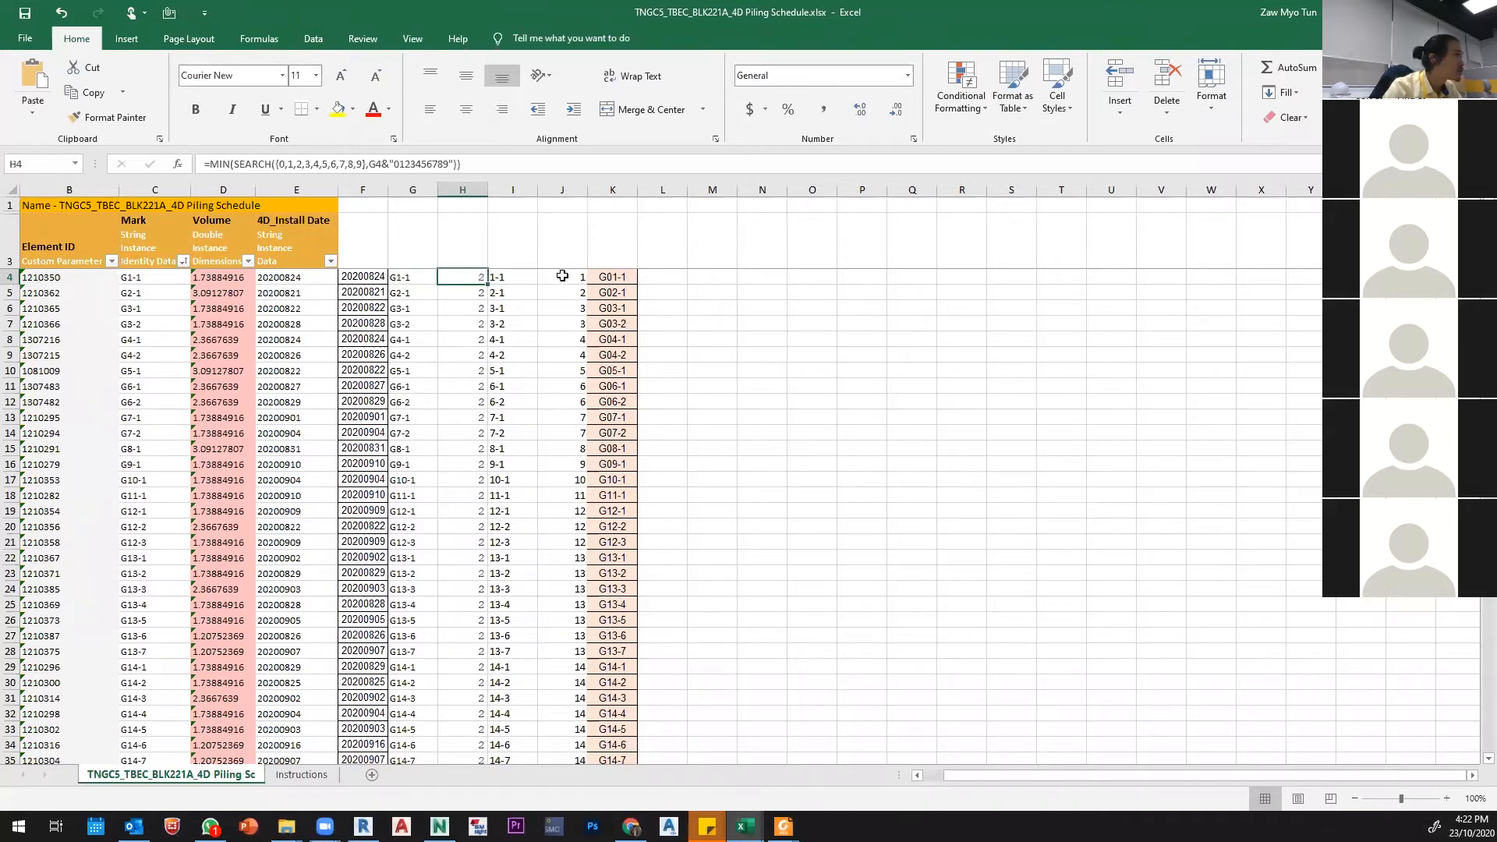
pyautogui.keyDown('shift'); pyautogui.click(562, 276); pyautogui.keyUp('shift')
pyautogui.hotkey('ctrl', 'c')
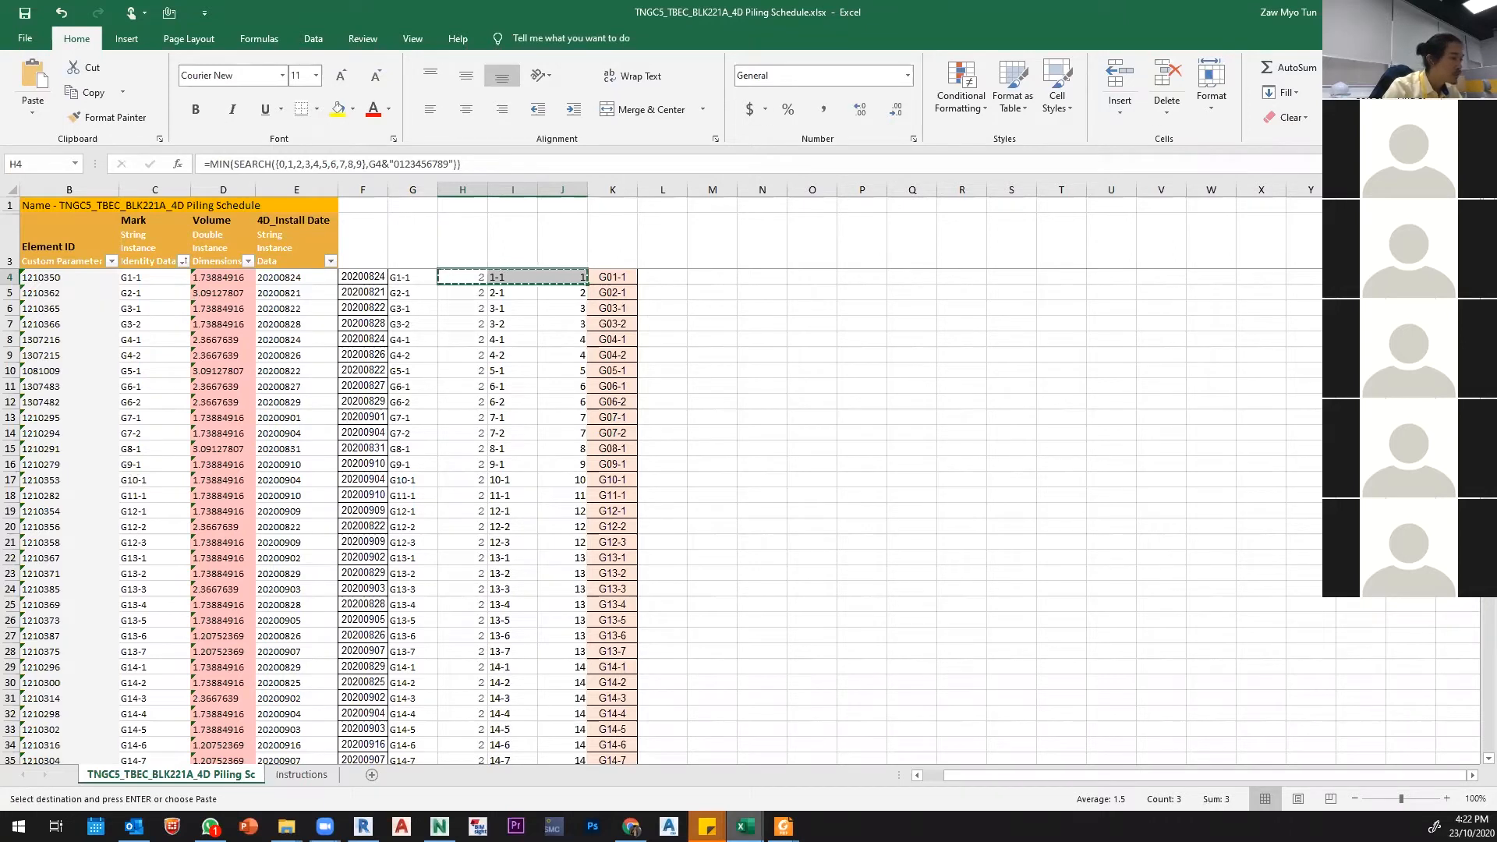
pyautogui.moveTo(744, 826)
pyautogui.click(1018, 773)
pyautogui.click(403, 277)
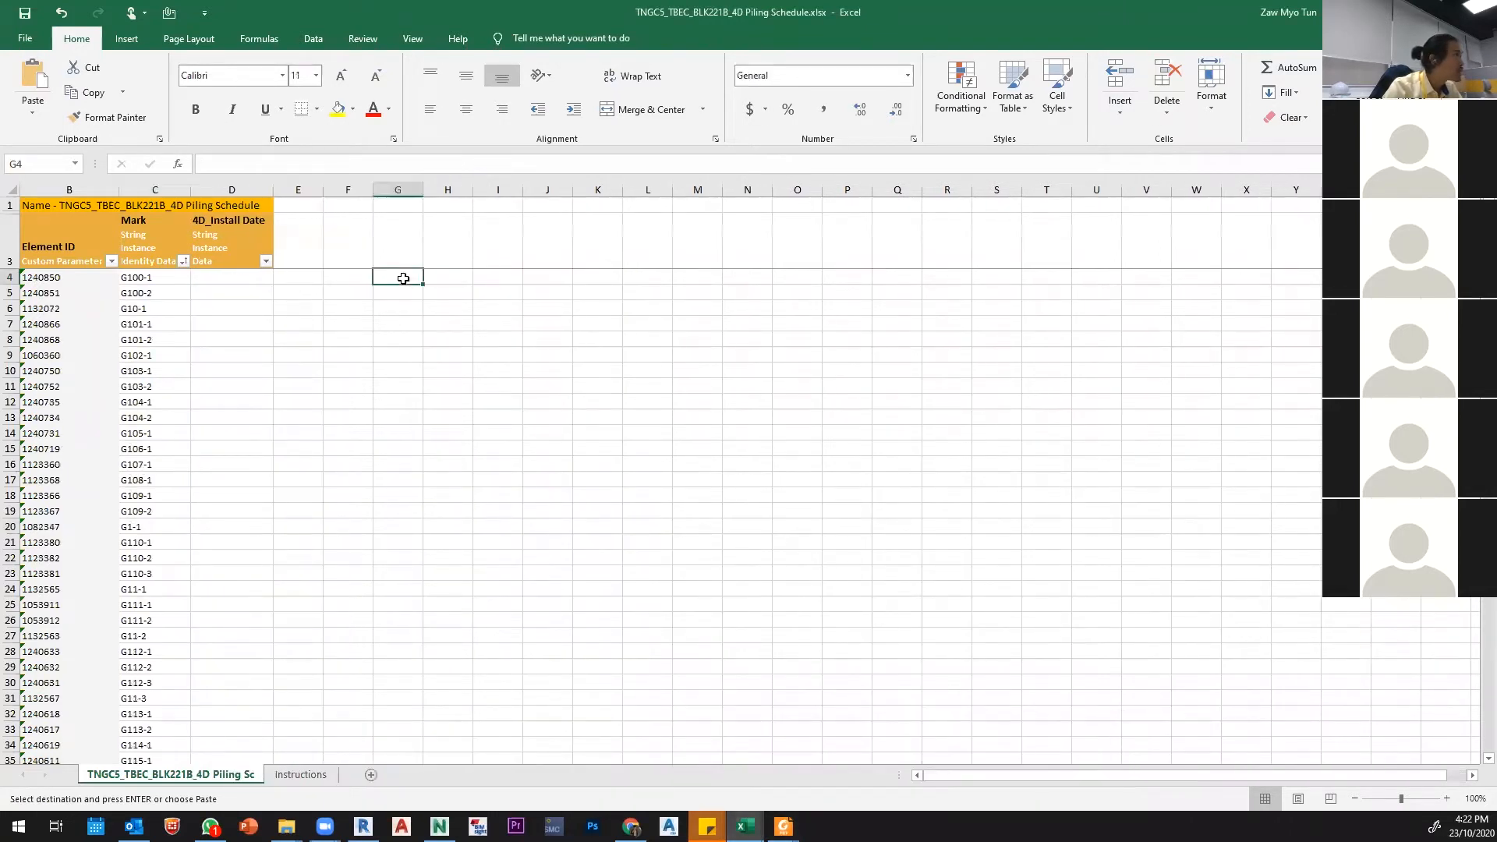
pyautogui.hotkey('ctrl', 'v')
pyautogui.click(450, 401)
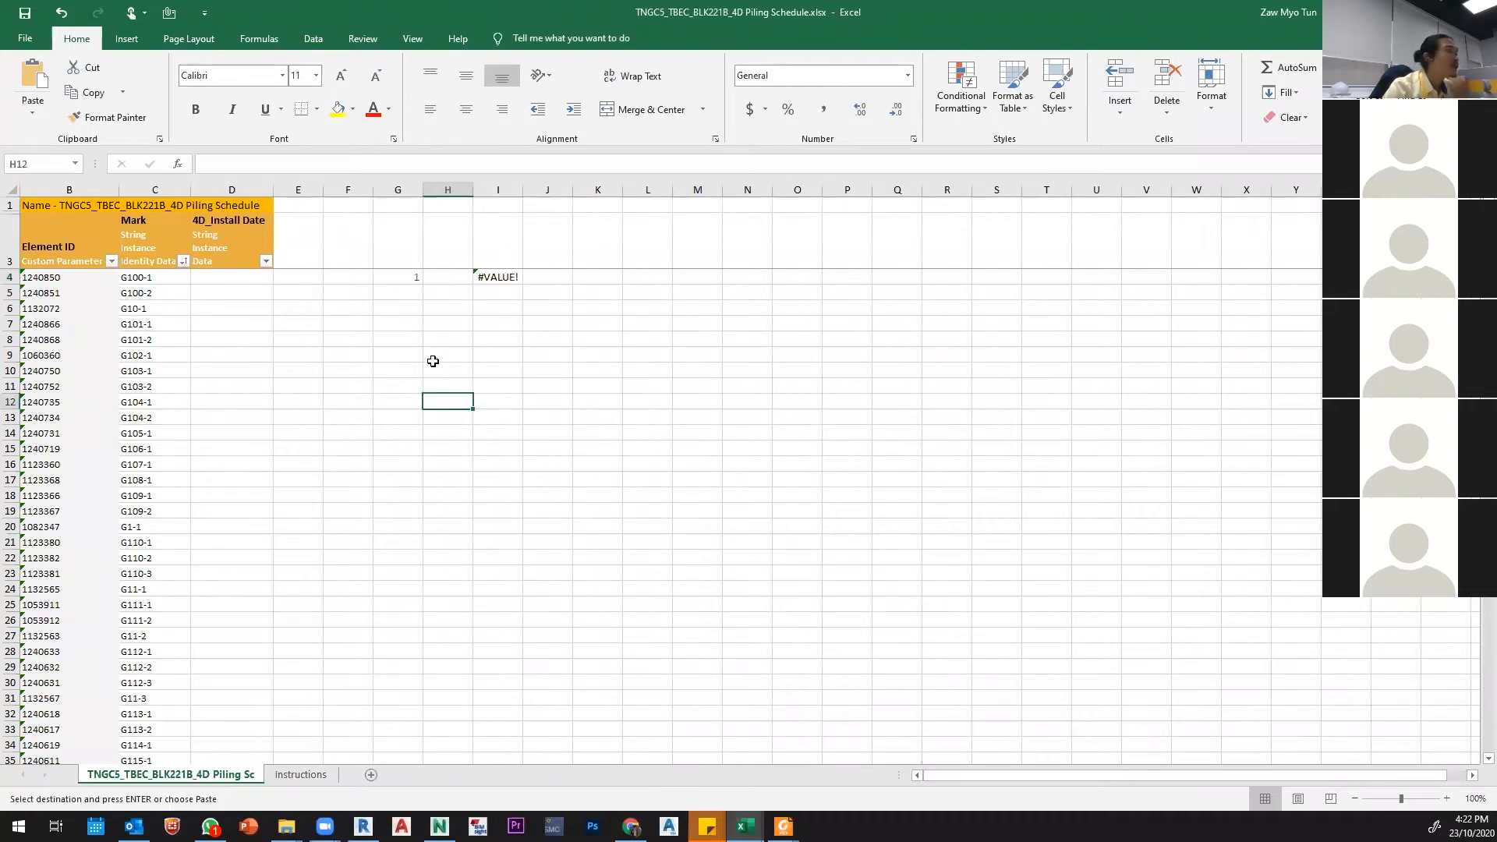
# Step: Check the formulas pasted in G4 and I4 and look through the Mark column they need to read
pyautogui.click(397, 286)
pyautogui.click(401, 278)
pyautogui.click(493, 279)
pyautogui.click(347, 278)
pyautogui.click(160, 291)
pyautogui.click(156, 277)
pyautogui.scroll(-20, 174, 508)
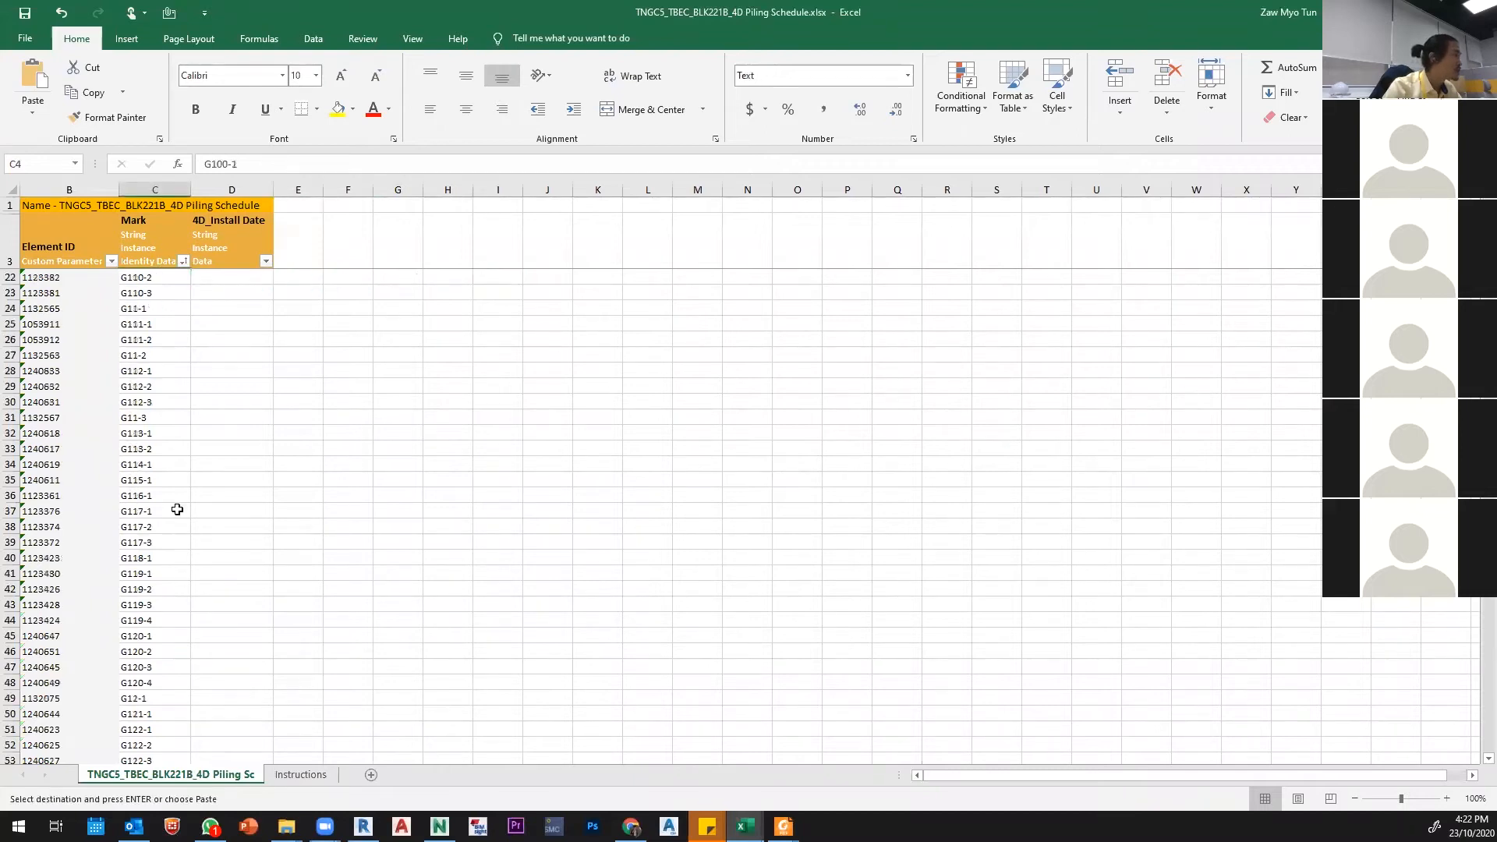
pyautogui.scroll(20, 258, 421)
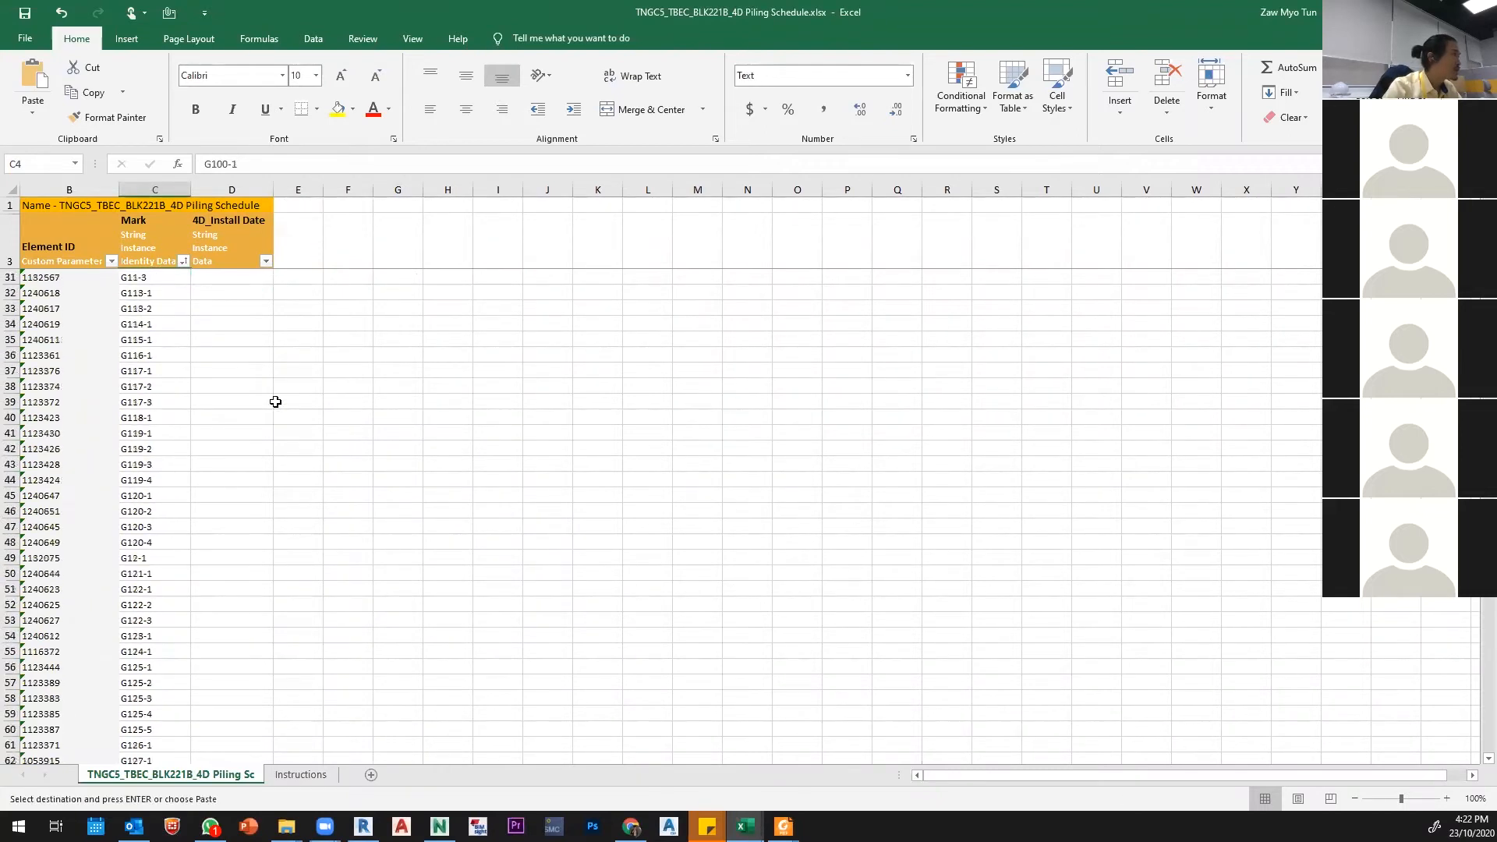
pyautogui.click(387, 278)
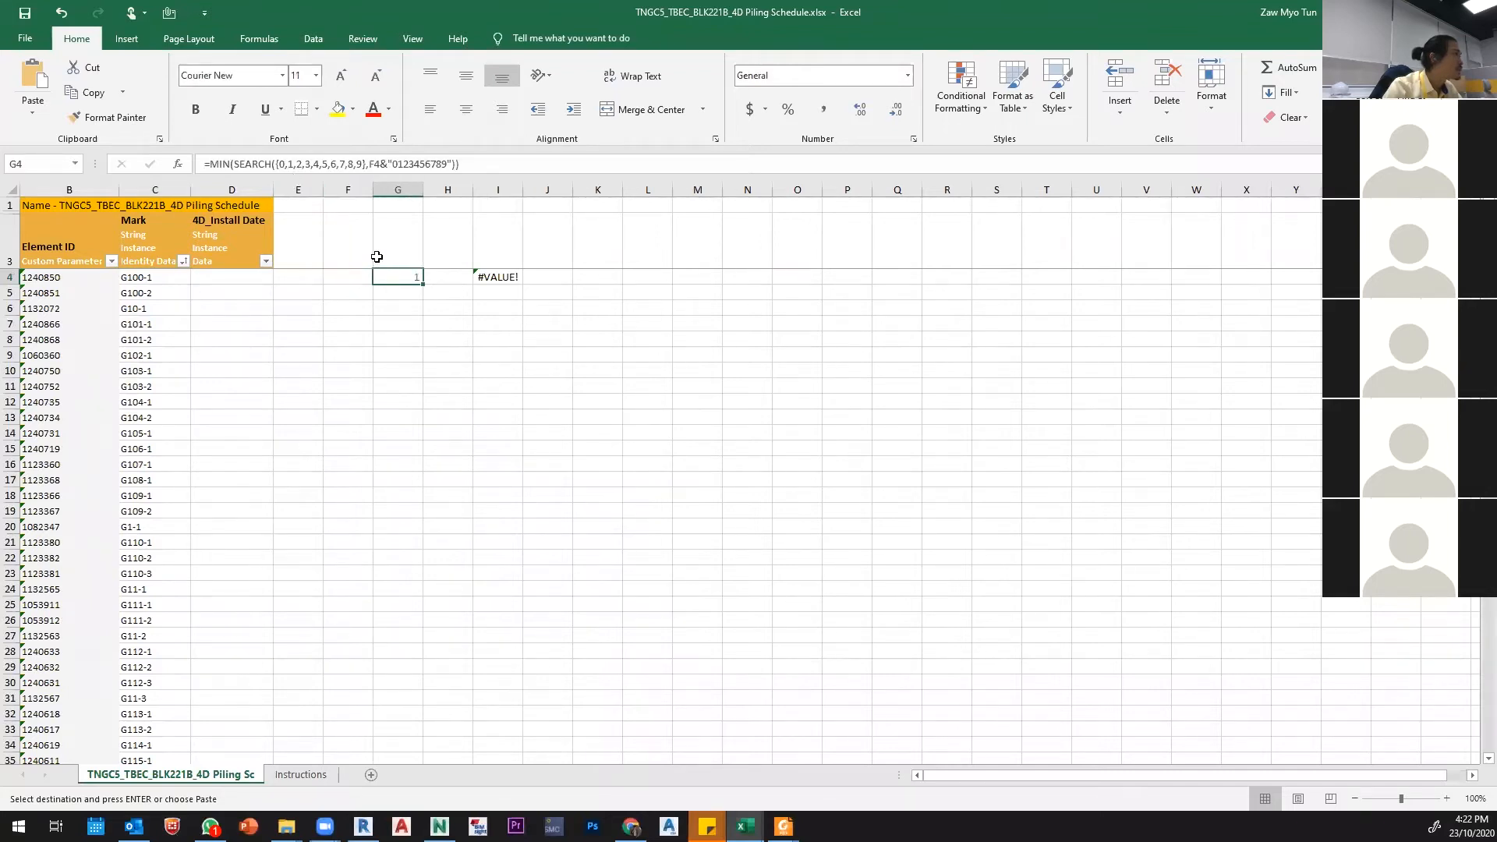
# Step: Copy the pile marks in C4:C349 into column F, starting at F4, as the source for the pasted formulas
pyautogui.doubleClick(397, 277)
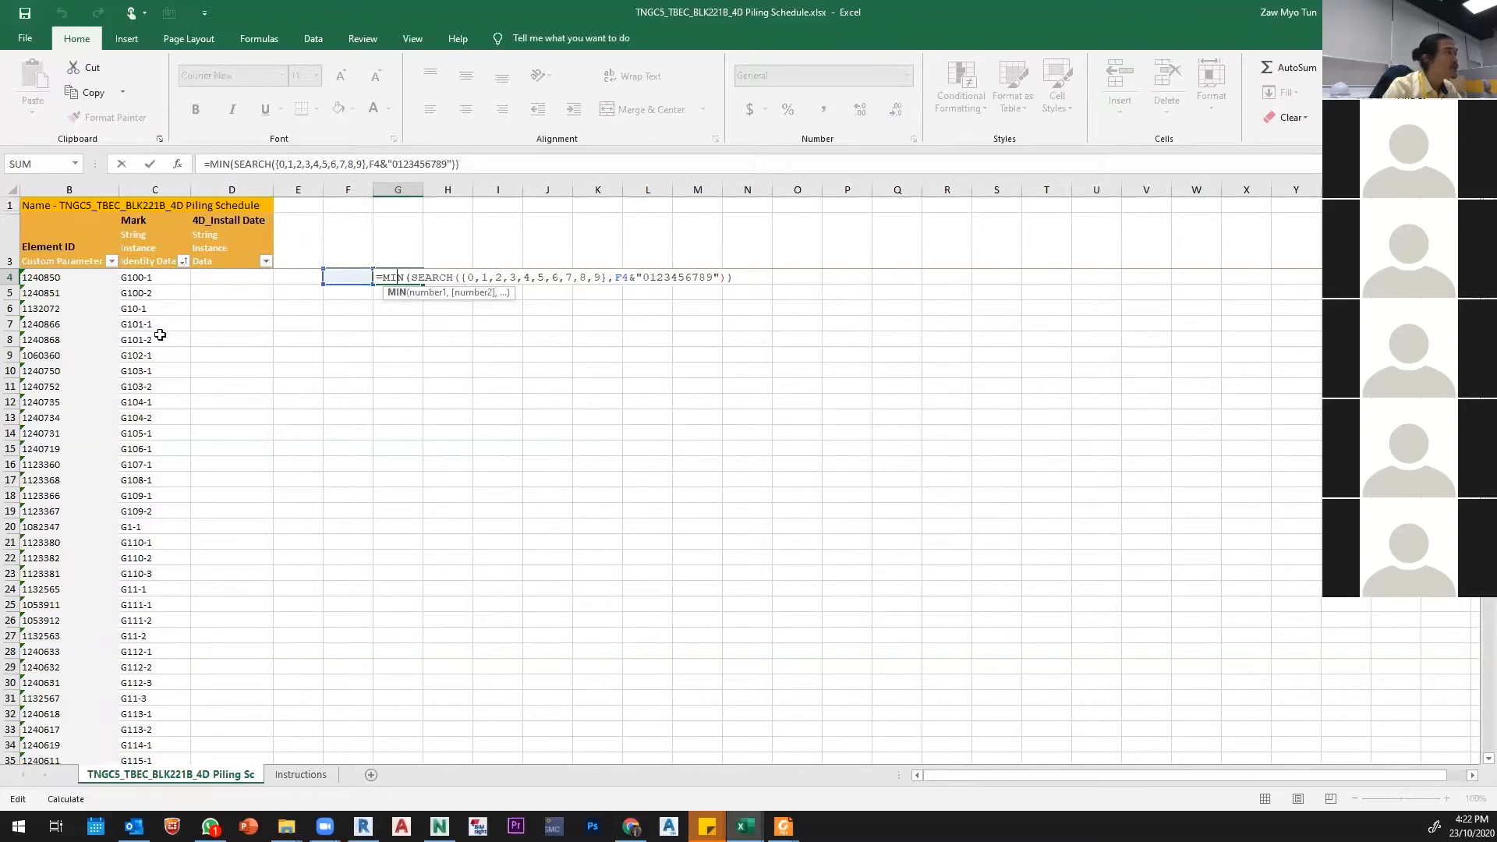
pyautogui.hotkey('ctrl', 'Return')
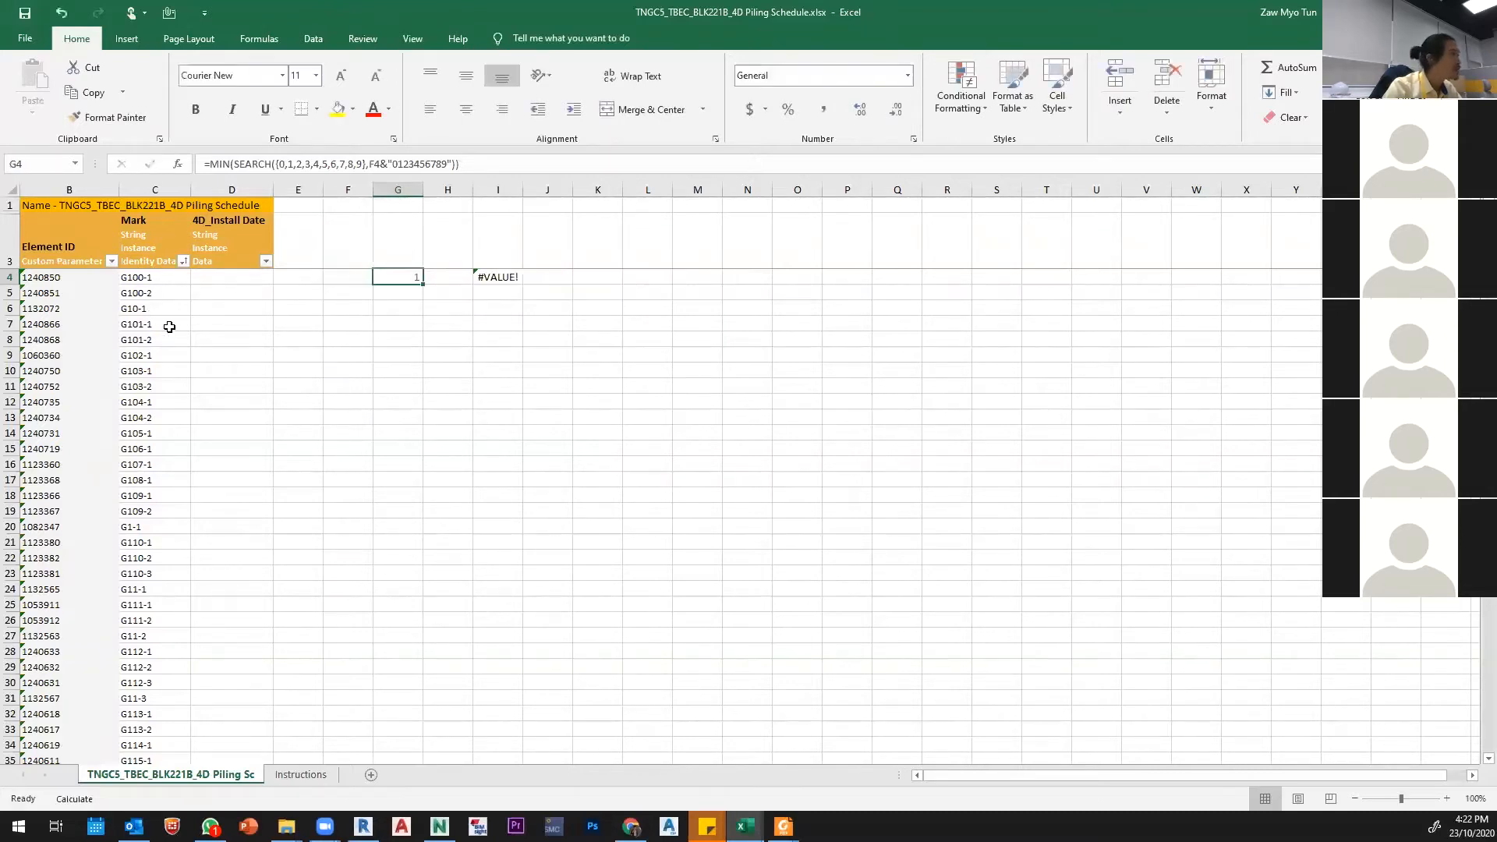
pyautogui.click(137, 273)
pyautogui.scroll(-4, 187, 377)
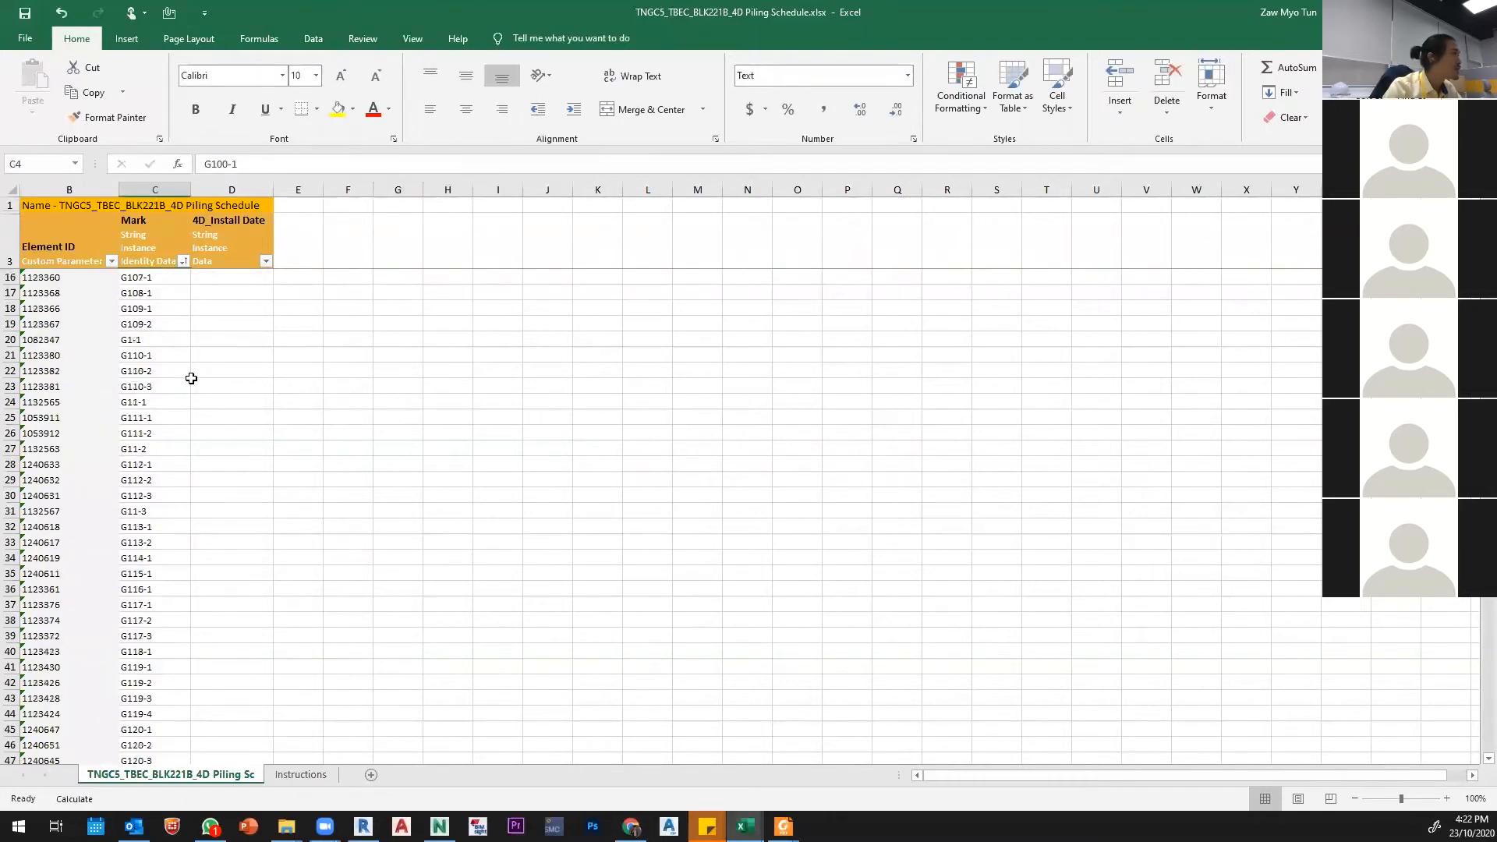
pyautogui.scroll(-20, 180, 423)
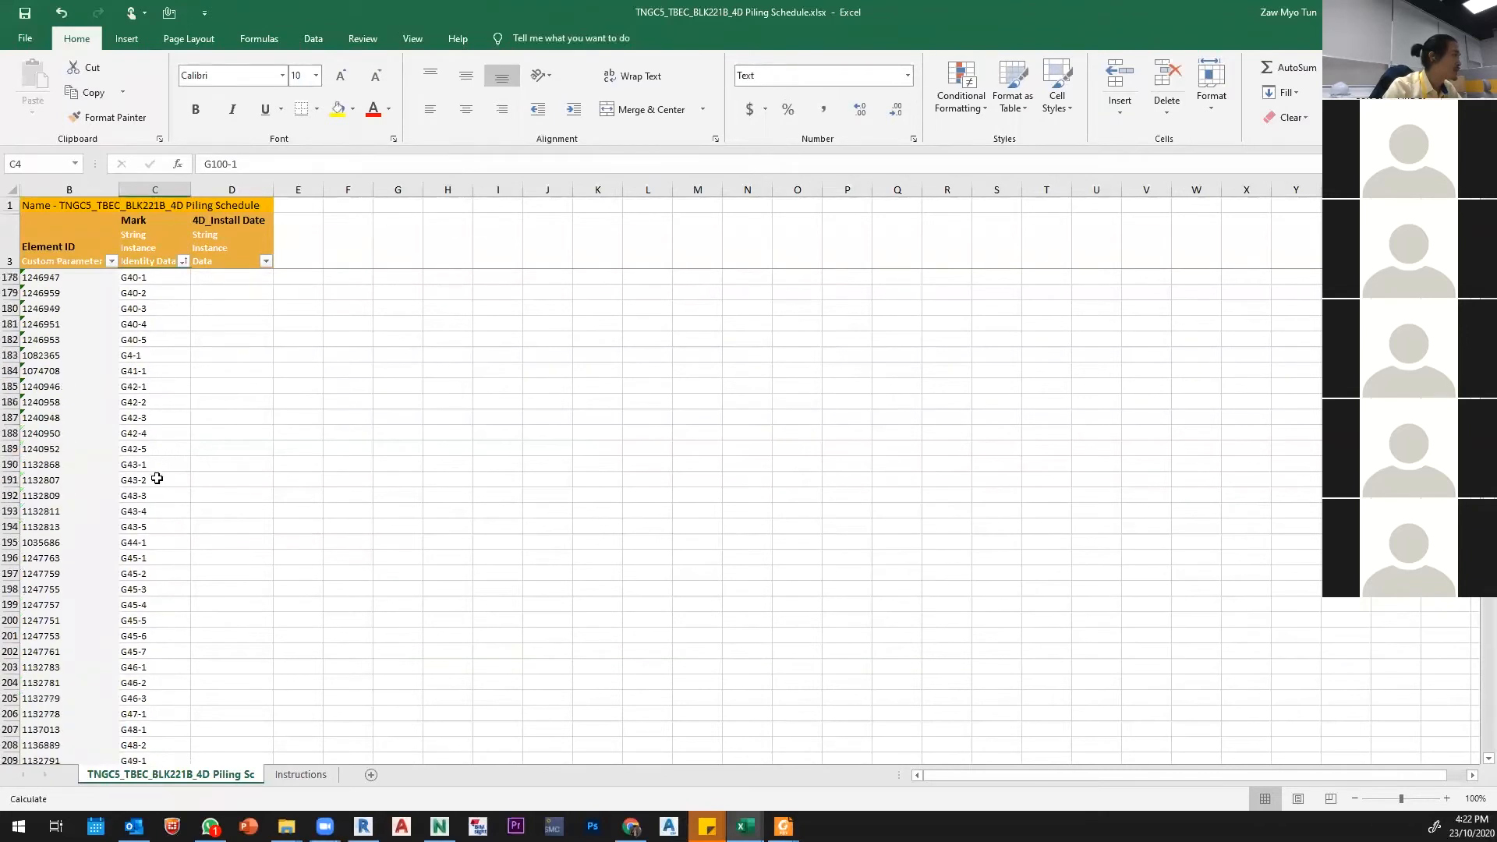
pyautogui.scroll(-20, 162, 526)
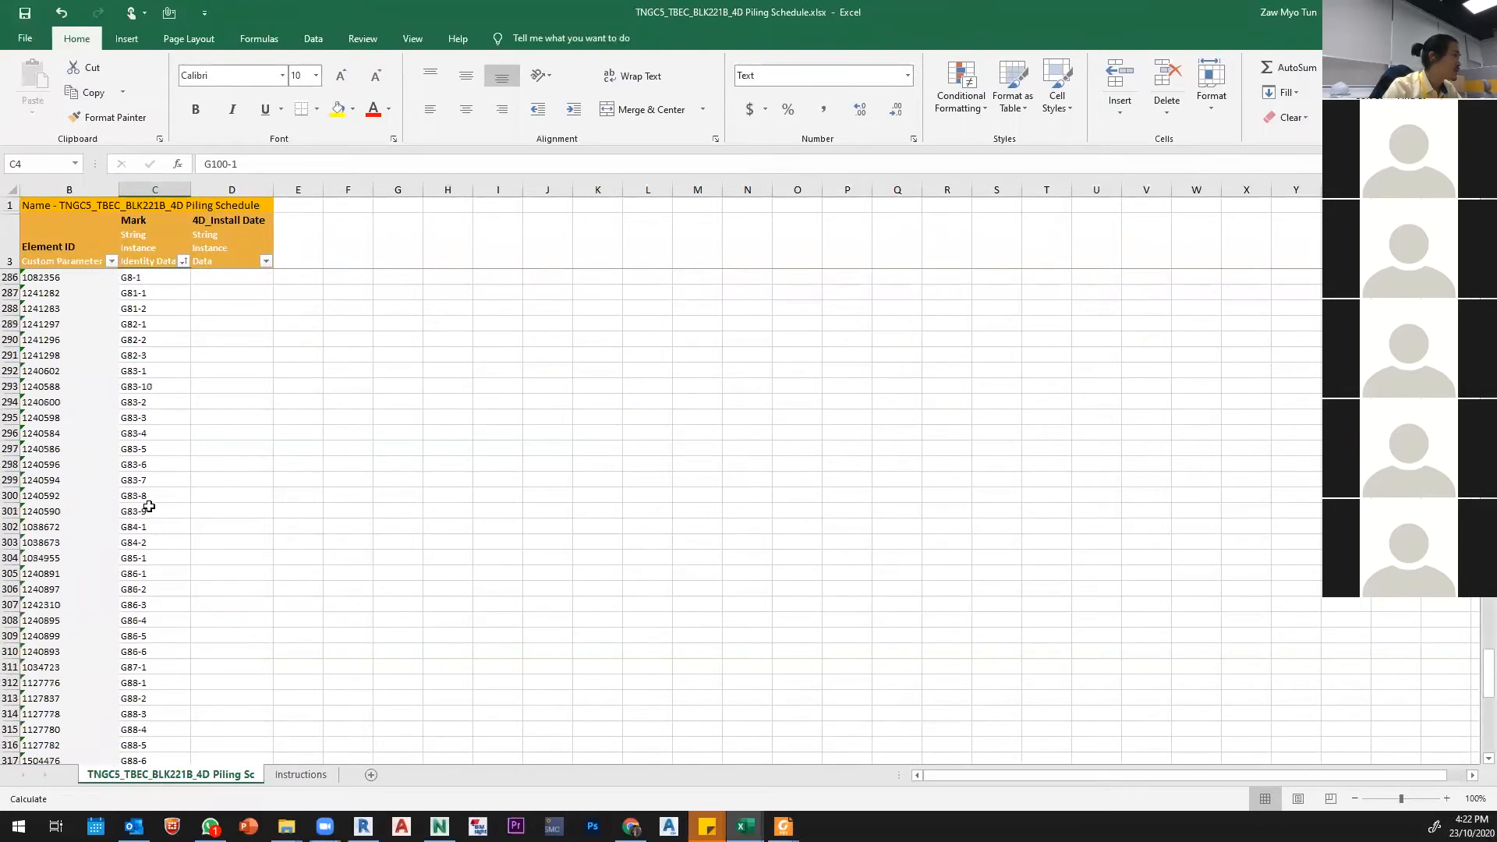
pyautogui.keyDown('shift'); pyautogui.click(187, 511); pyautogui.keyUp('shift')
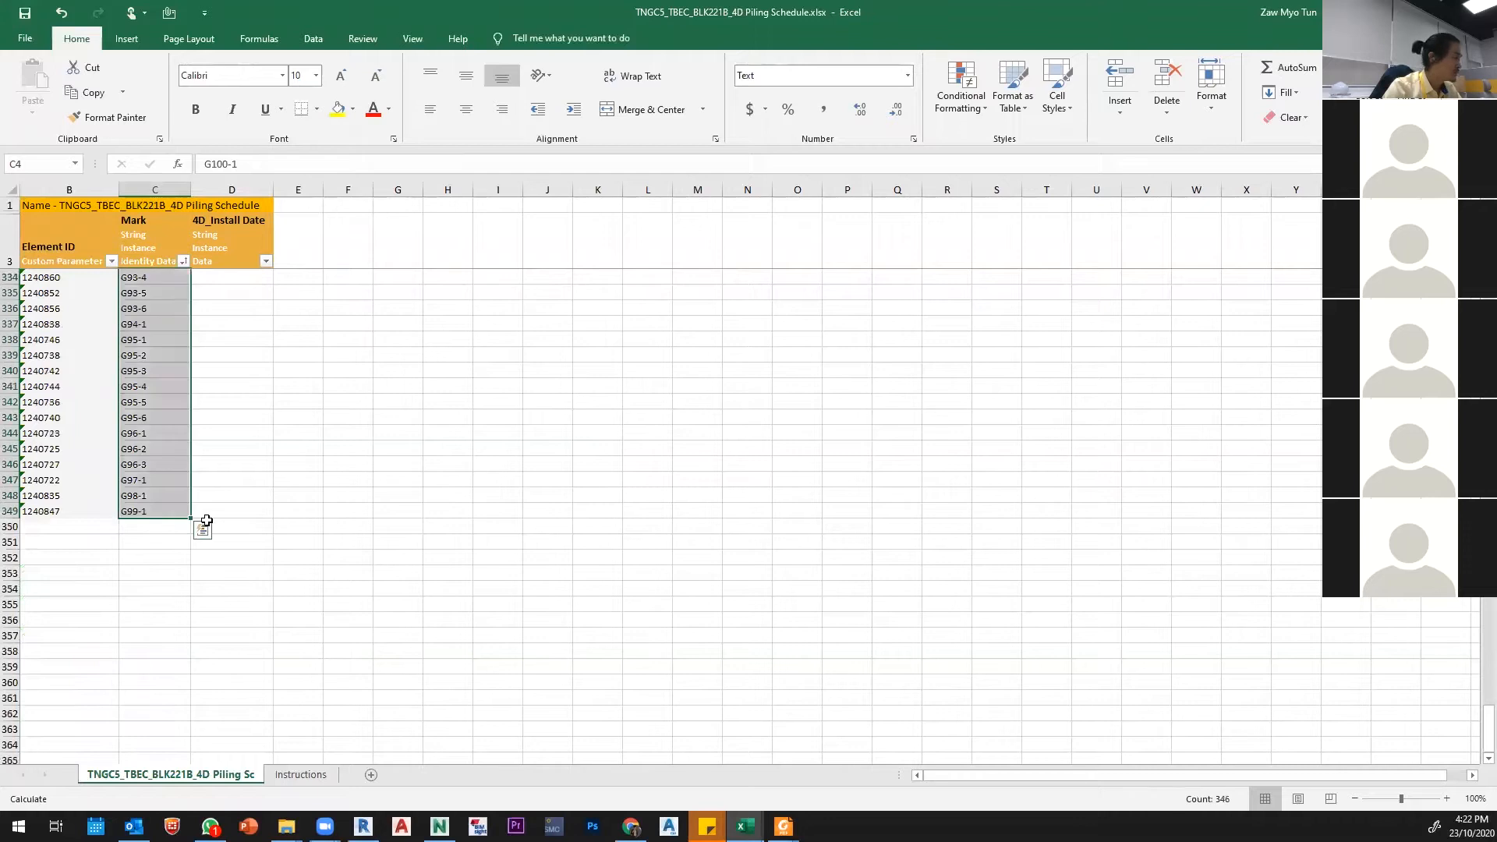
pyautogui.hotkey('ctrl', 'c')
pyautogui.scroll(8, 288, 408)
pyautogui.scroll(20, 207, 297)
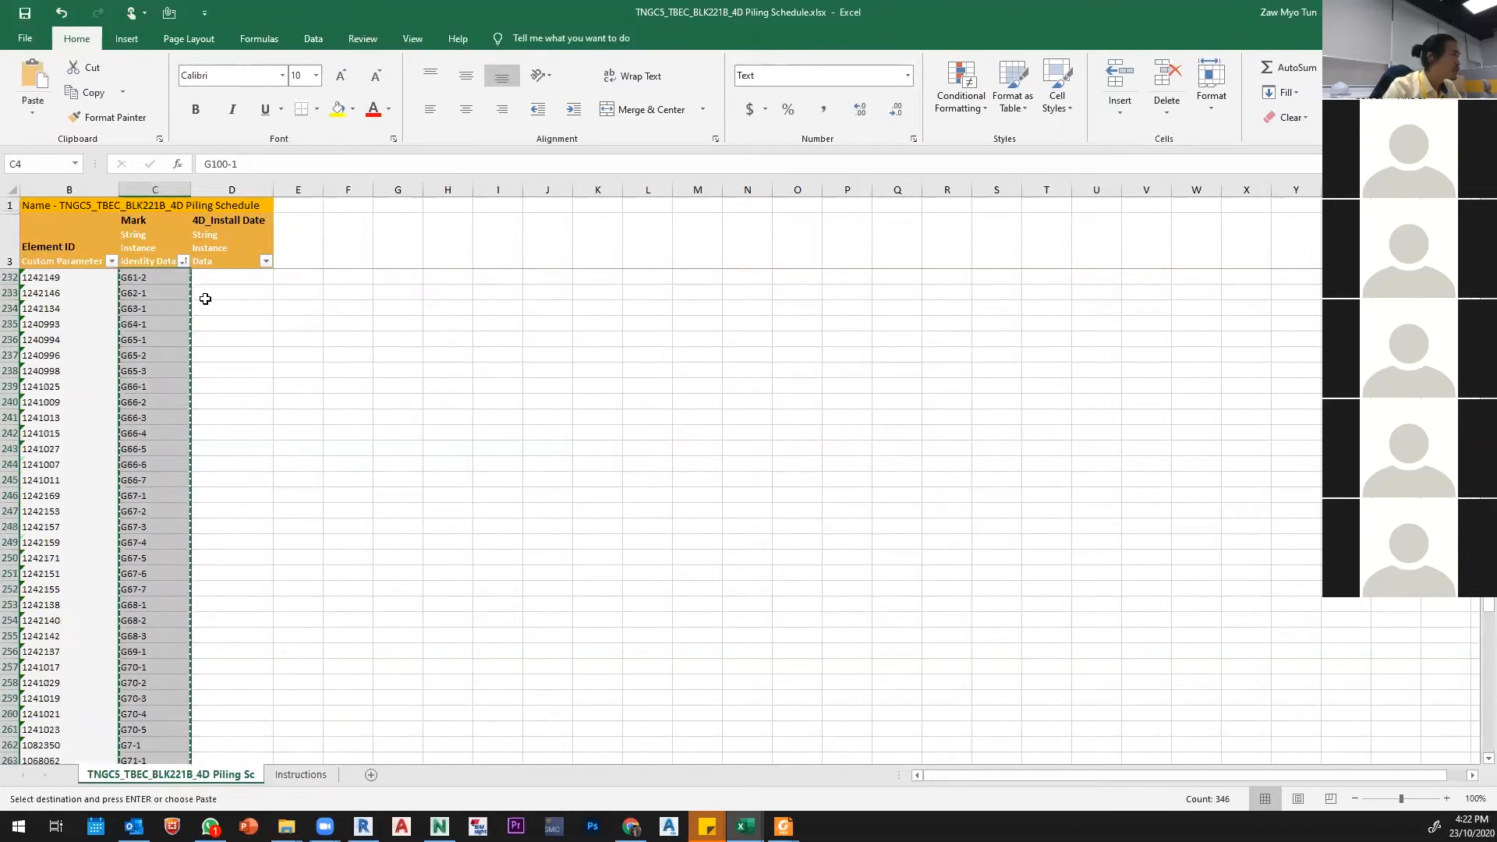
pyautogui.scroll(20, 330, 290)
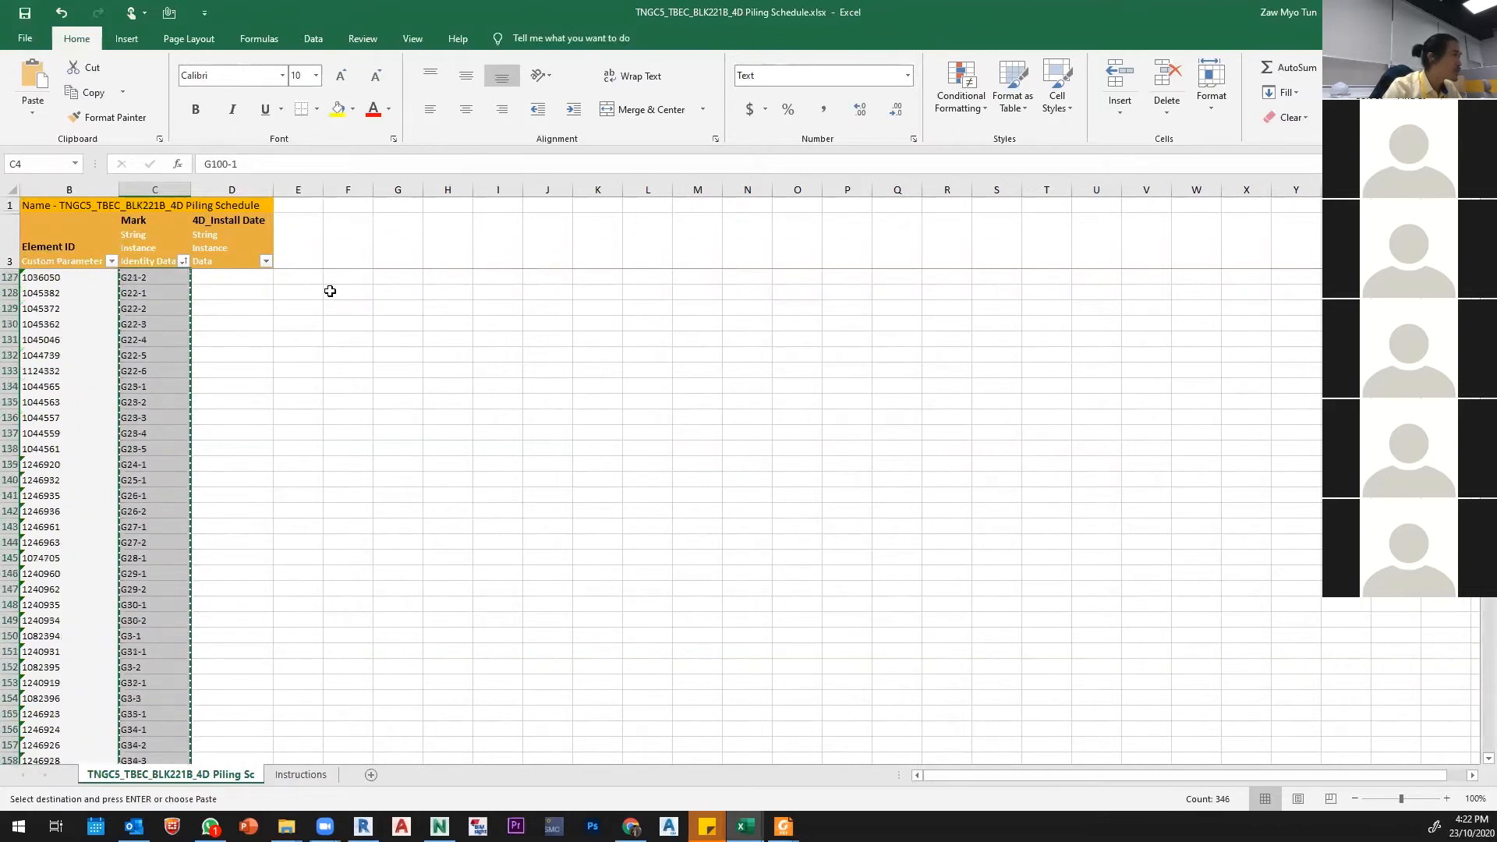
pyautogui.scroll(17, 330, 289)
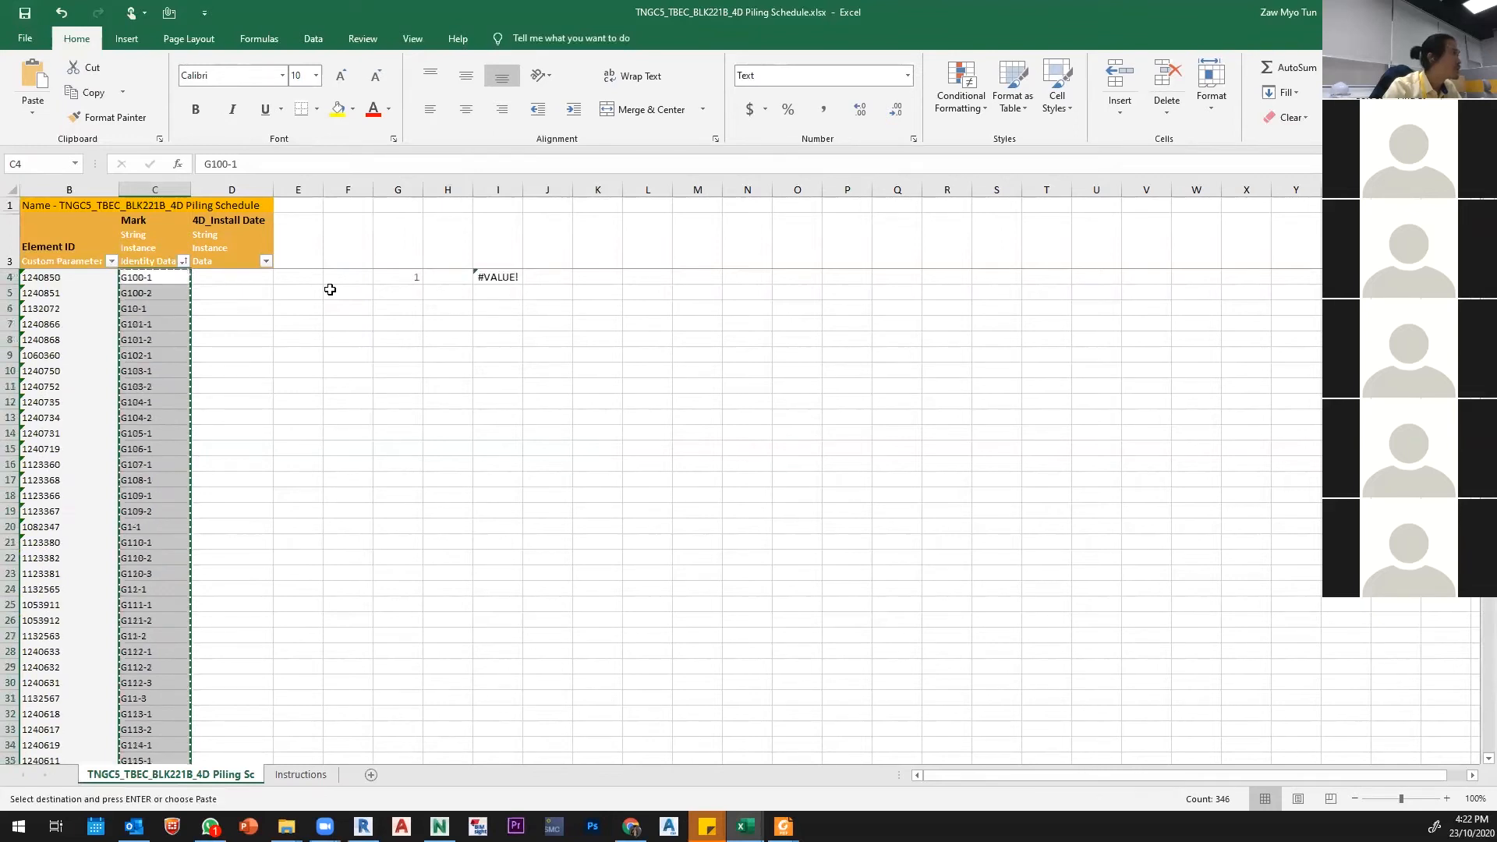
pyautogui.click(352, 277)
pyautogui.hotkey('ctrl', 'v')
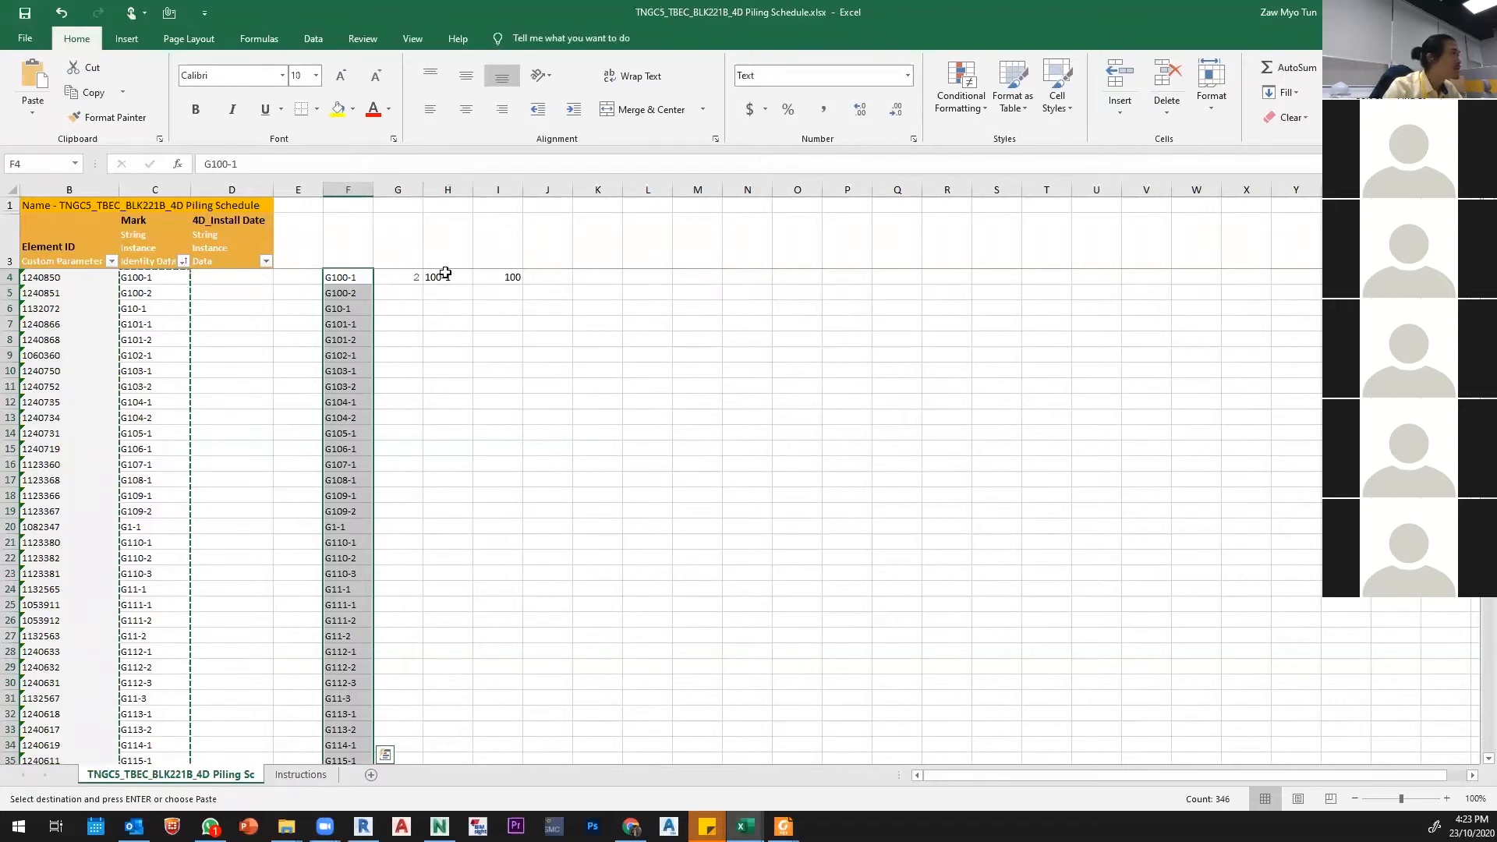
# Step: Fill the formulas in G4:I4 down to row 349 and check the extracted numbers
pyautogui.click(409, 279)
pyautogui.keyDown('shift'); pyautogui.click(511, 277); pyautogui.keyUp('shift')
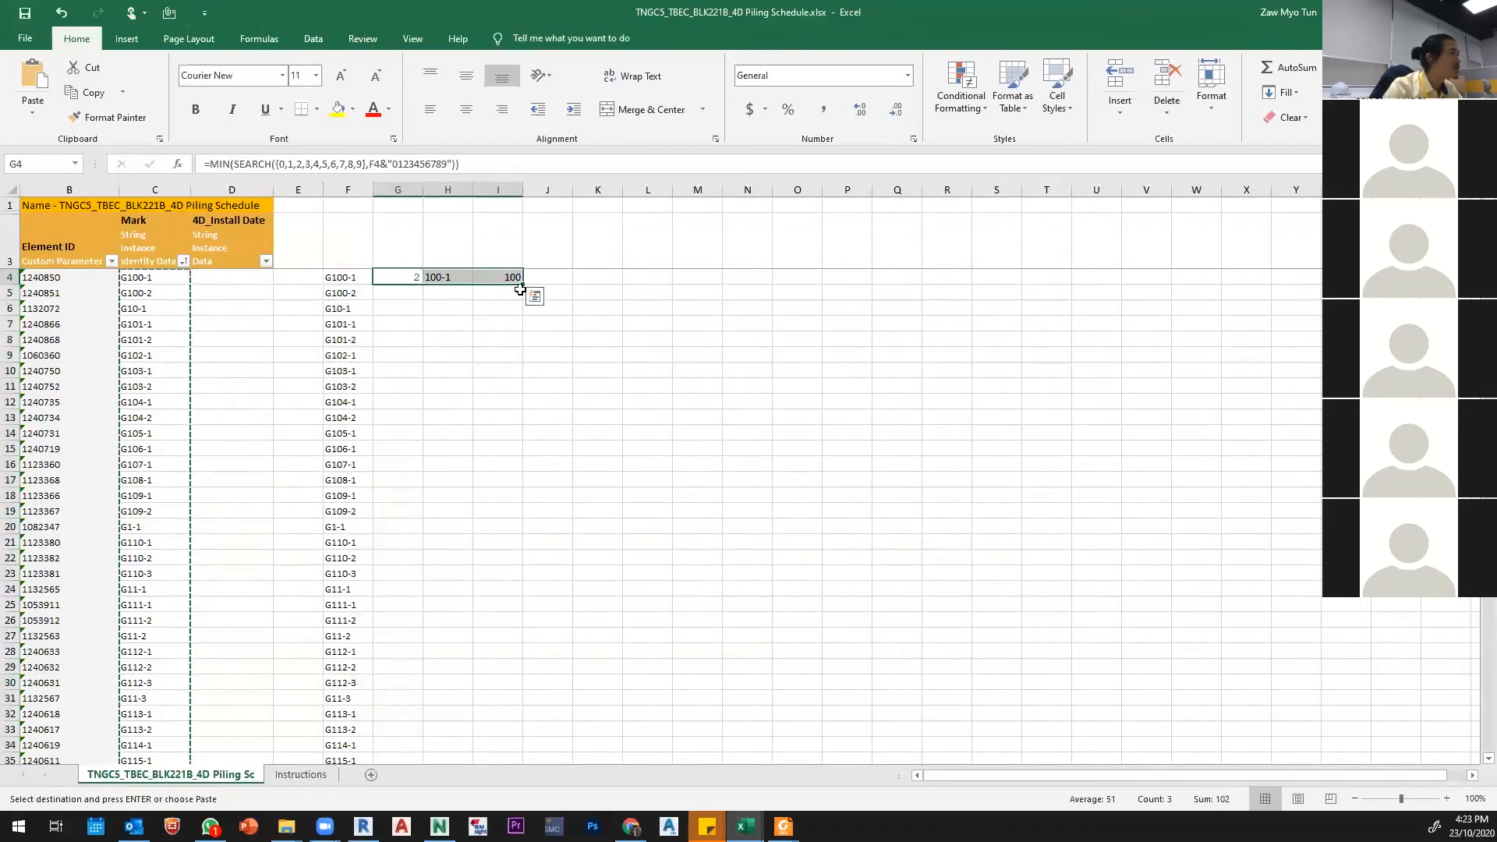
pyautogui.moveTo(523, 284); pyautogui.dragTo(523, 733)
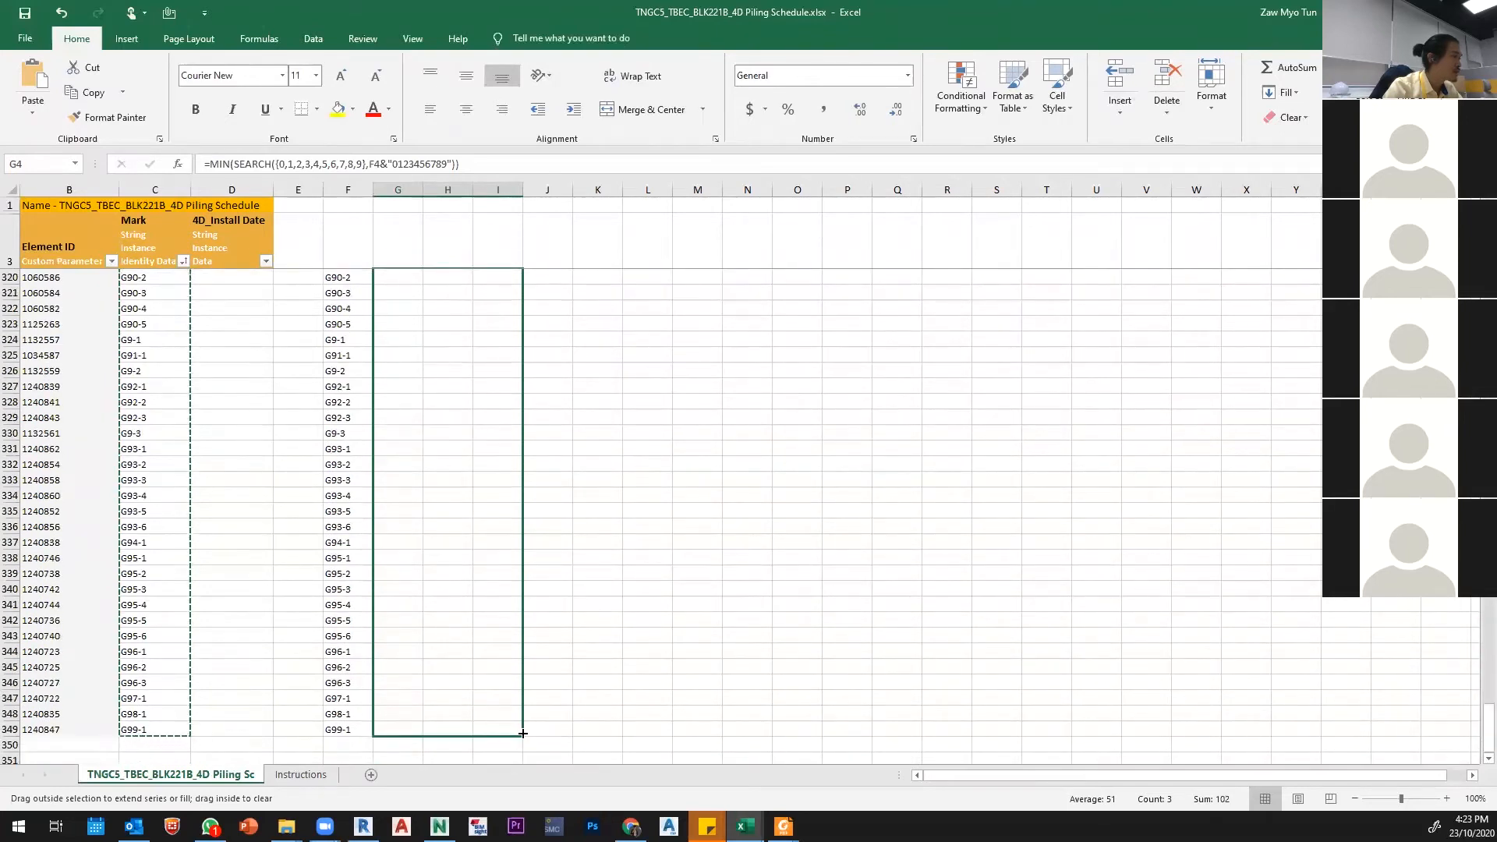
pyautogui.moveTo(563, 420); pyautogui.dragTo(561, 418)
pyautogui.scroll(1, 511, 377)
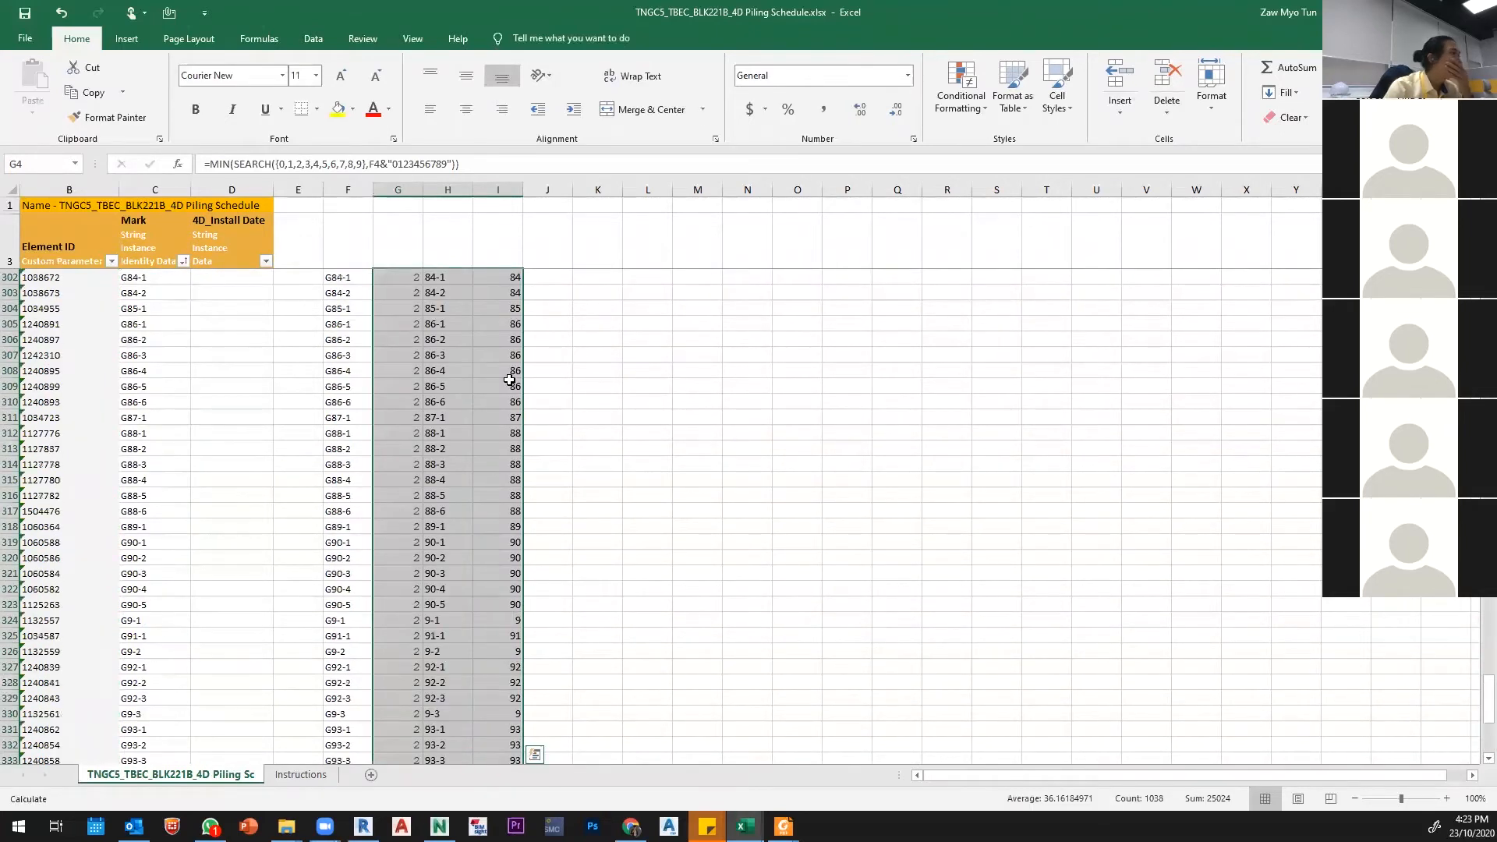
pyautogui.scroll(10, 509, 379)
pyautogui.scroll(20, 509, 379)
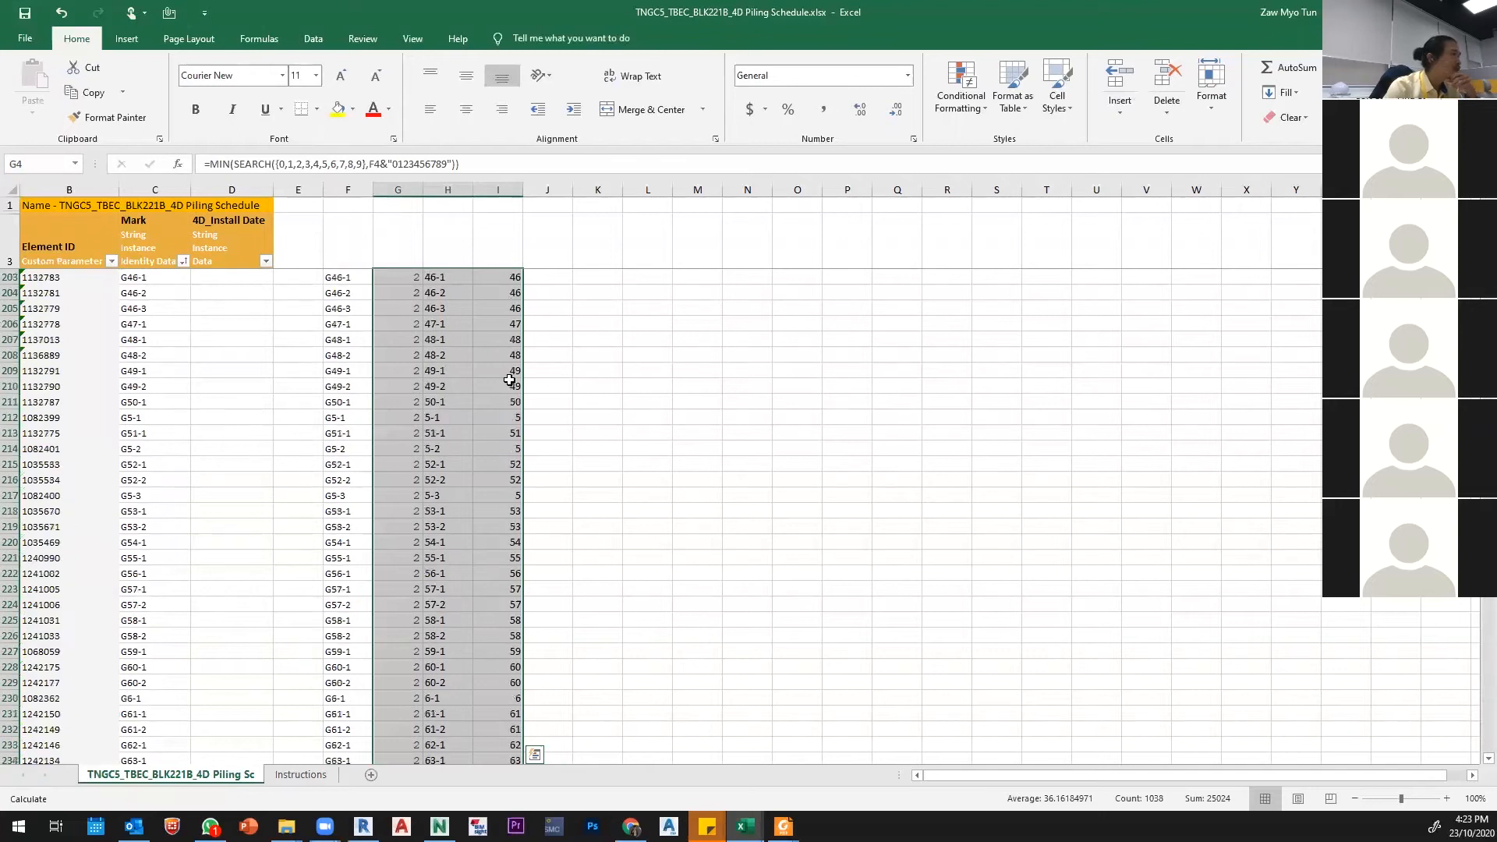
pyautogui.scroll(20, 509, 379)
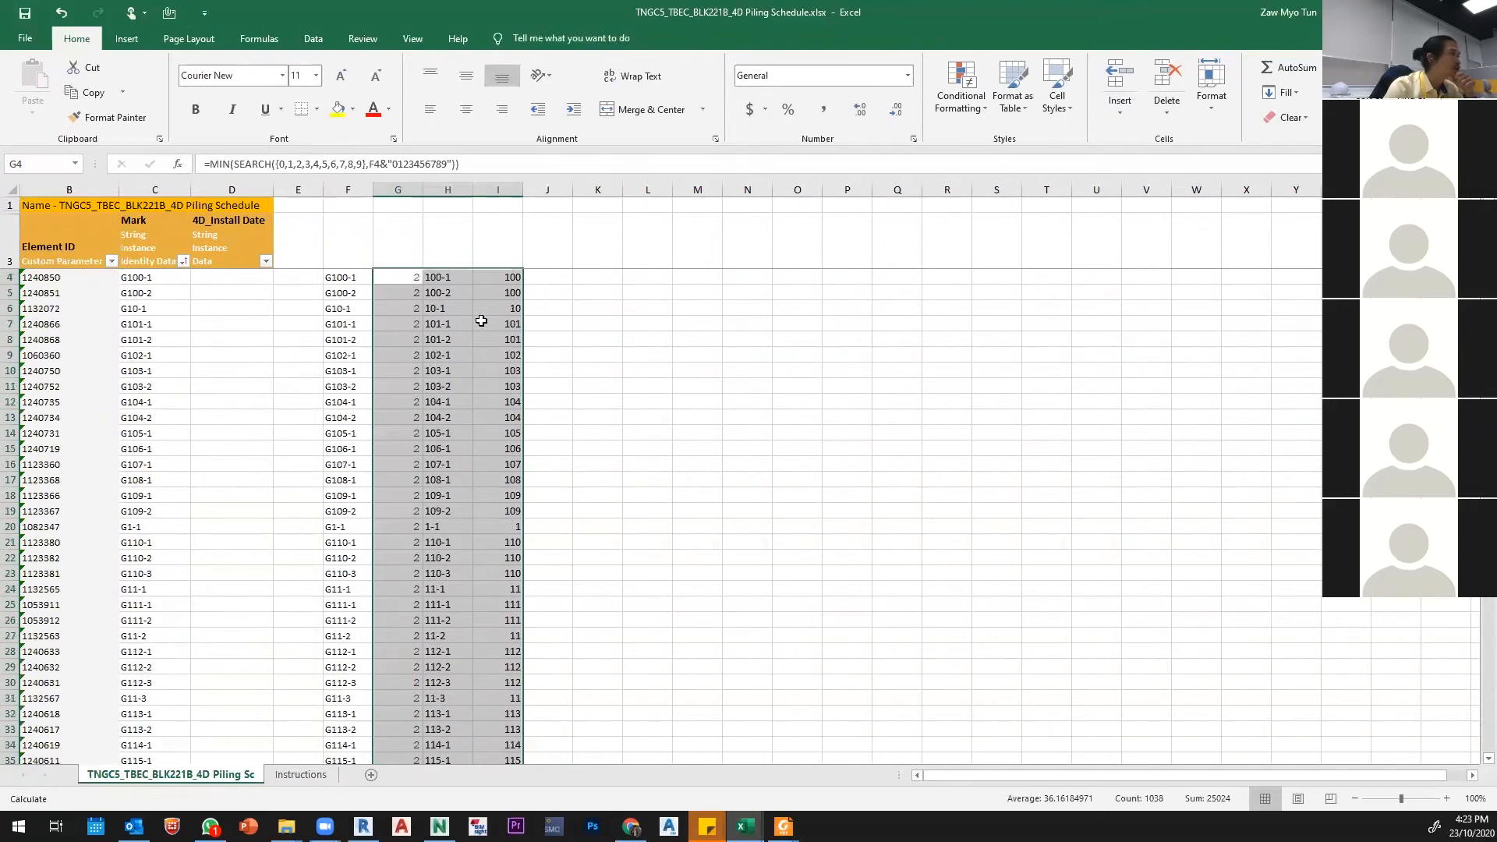
pyautogui.click(437, 308)
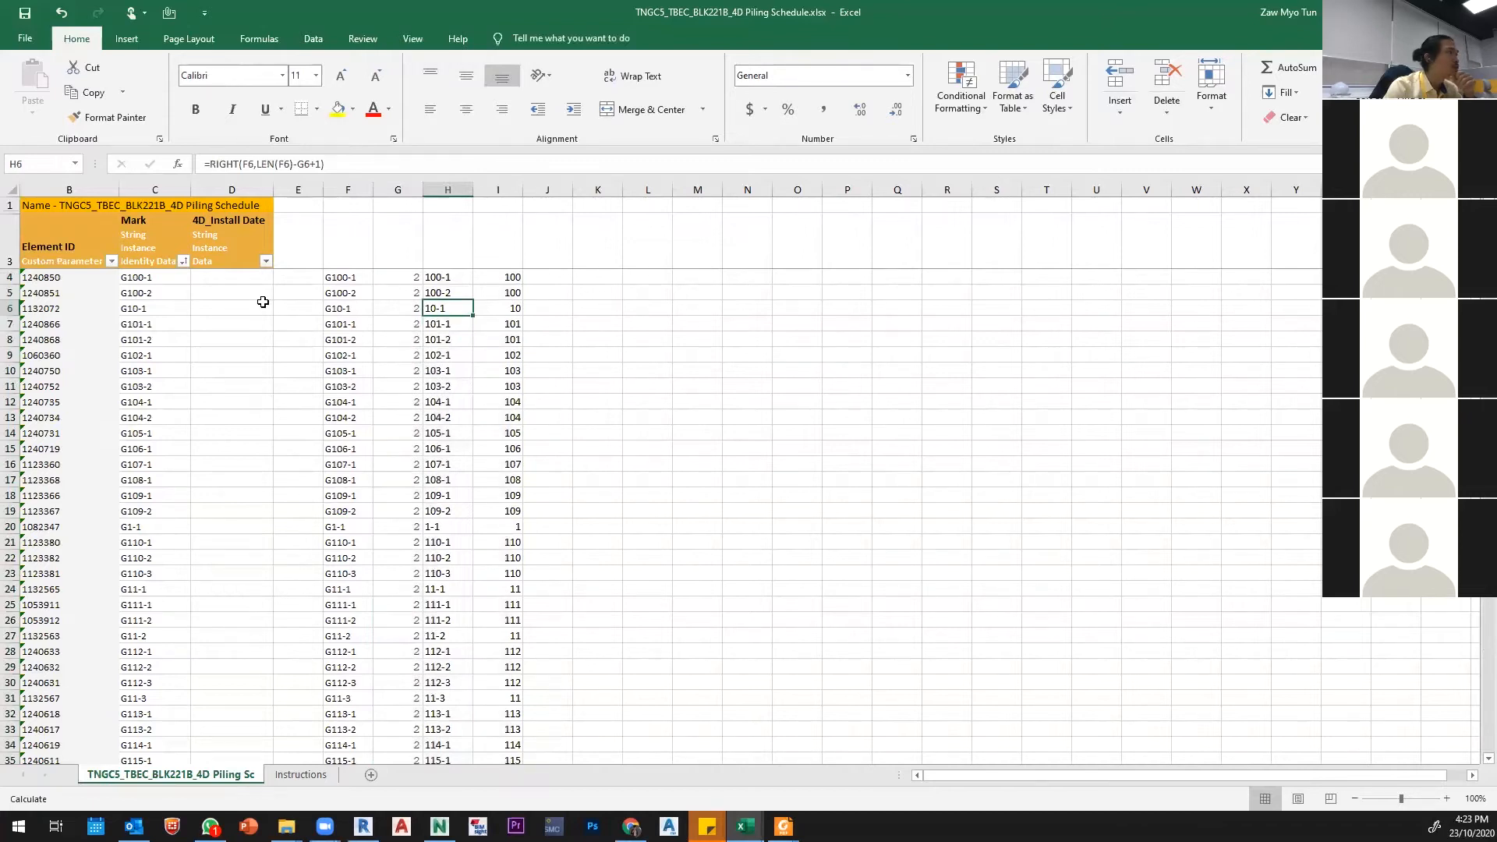
# Step: Custom-sort the range B4:I357 by Column I from smallest to largest, with Column C from A to Z as the second level
pyautogui.moveTo(76, 275); pyautogui.dragTo(81, 265)
pyautogui.click(77, 276)
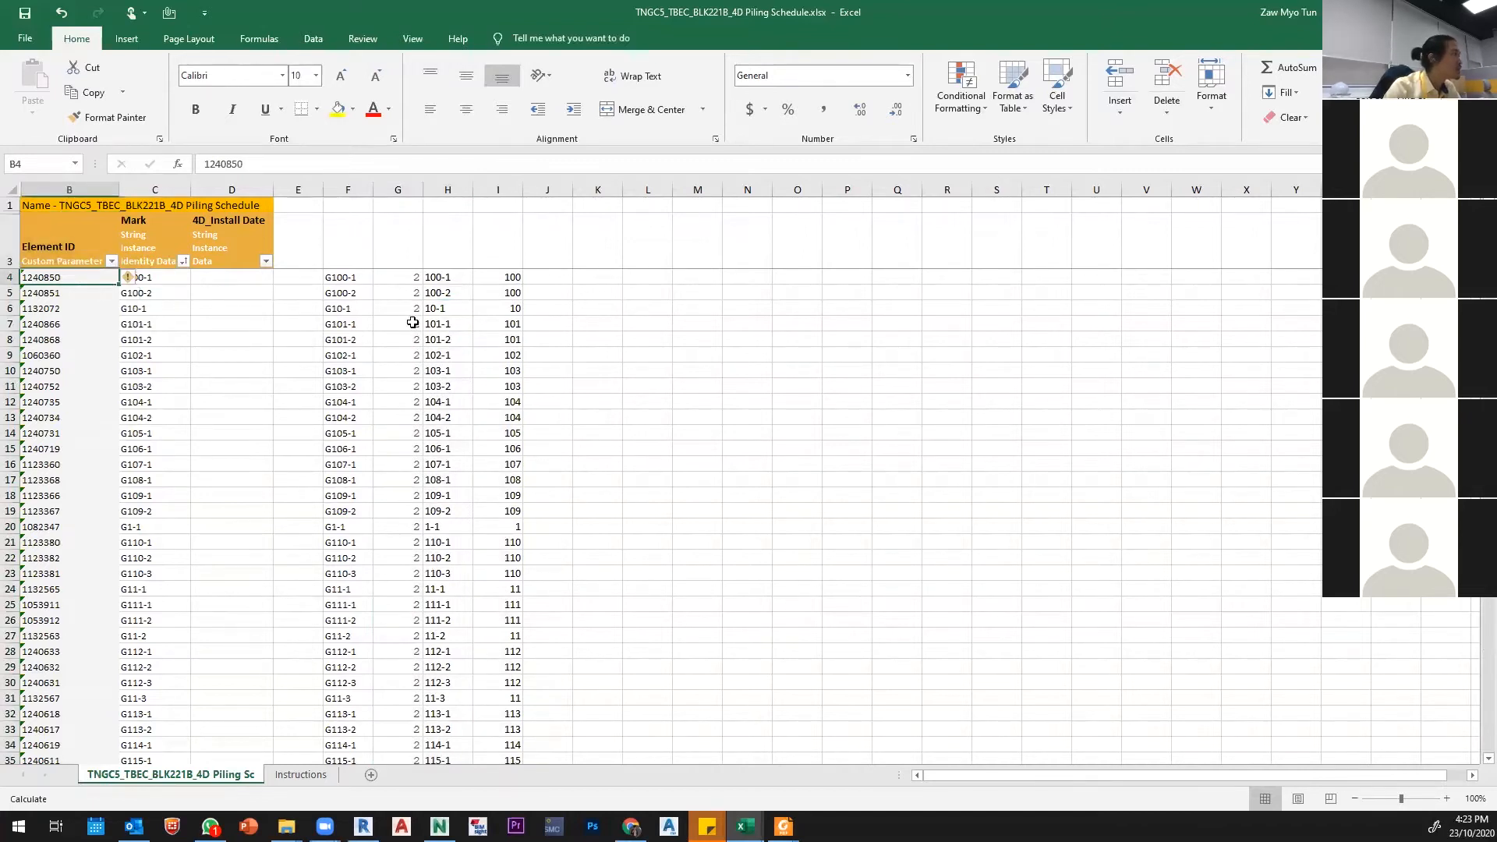
pyautogui.scroll(-20, 468, 499)
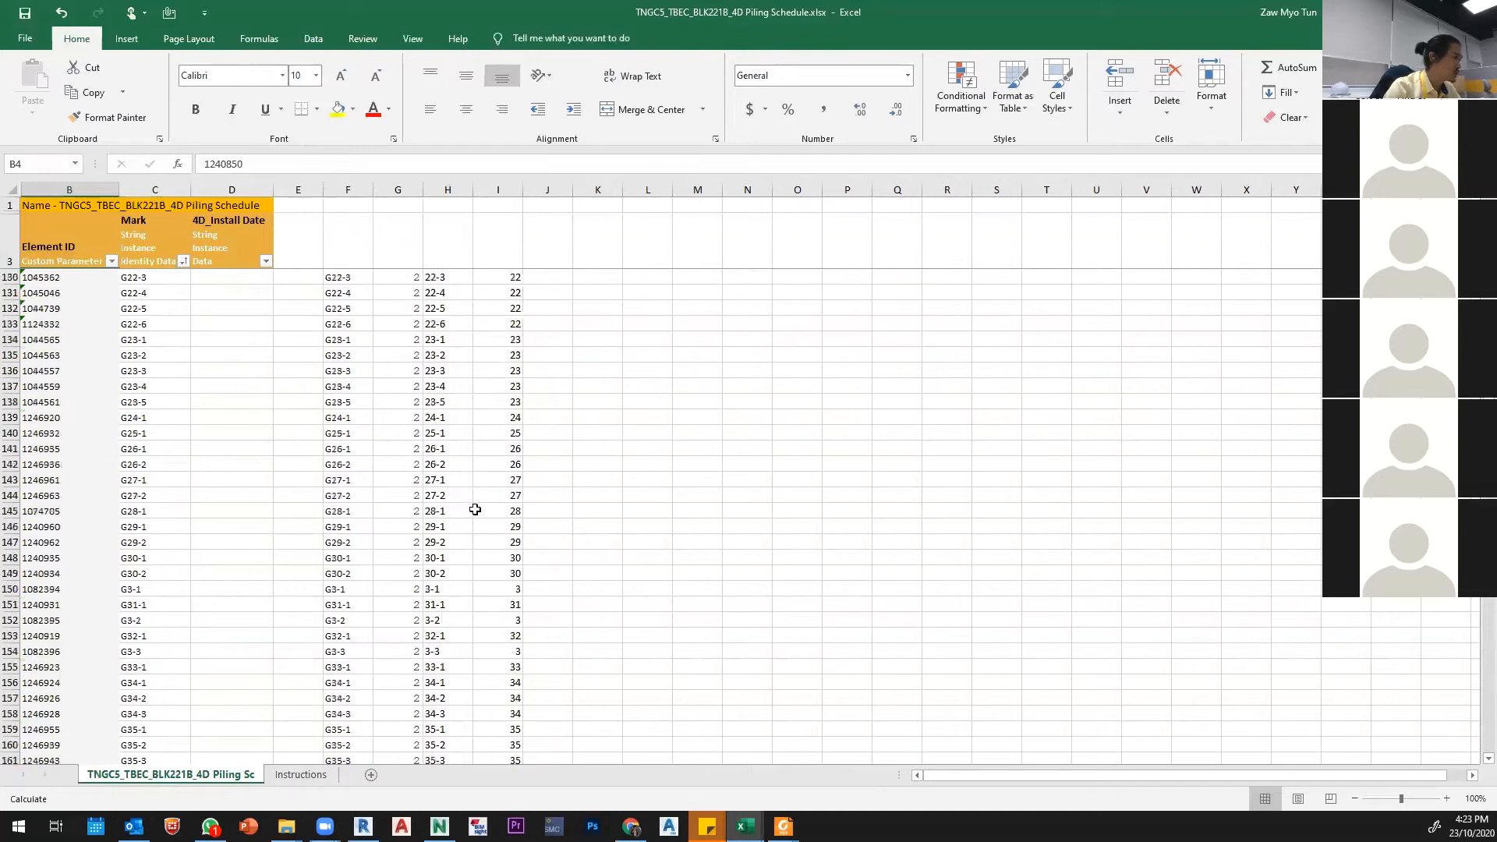
pyautogui.scroll(-20, 474, 512)
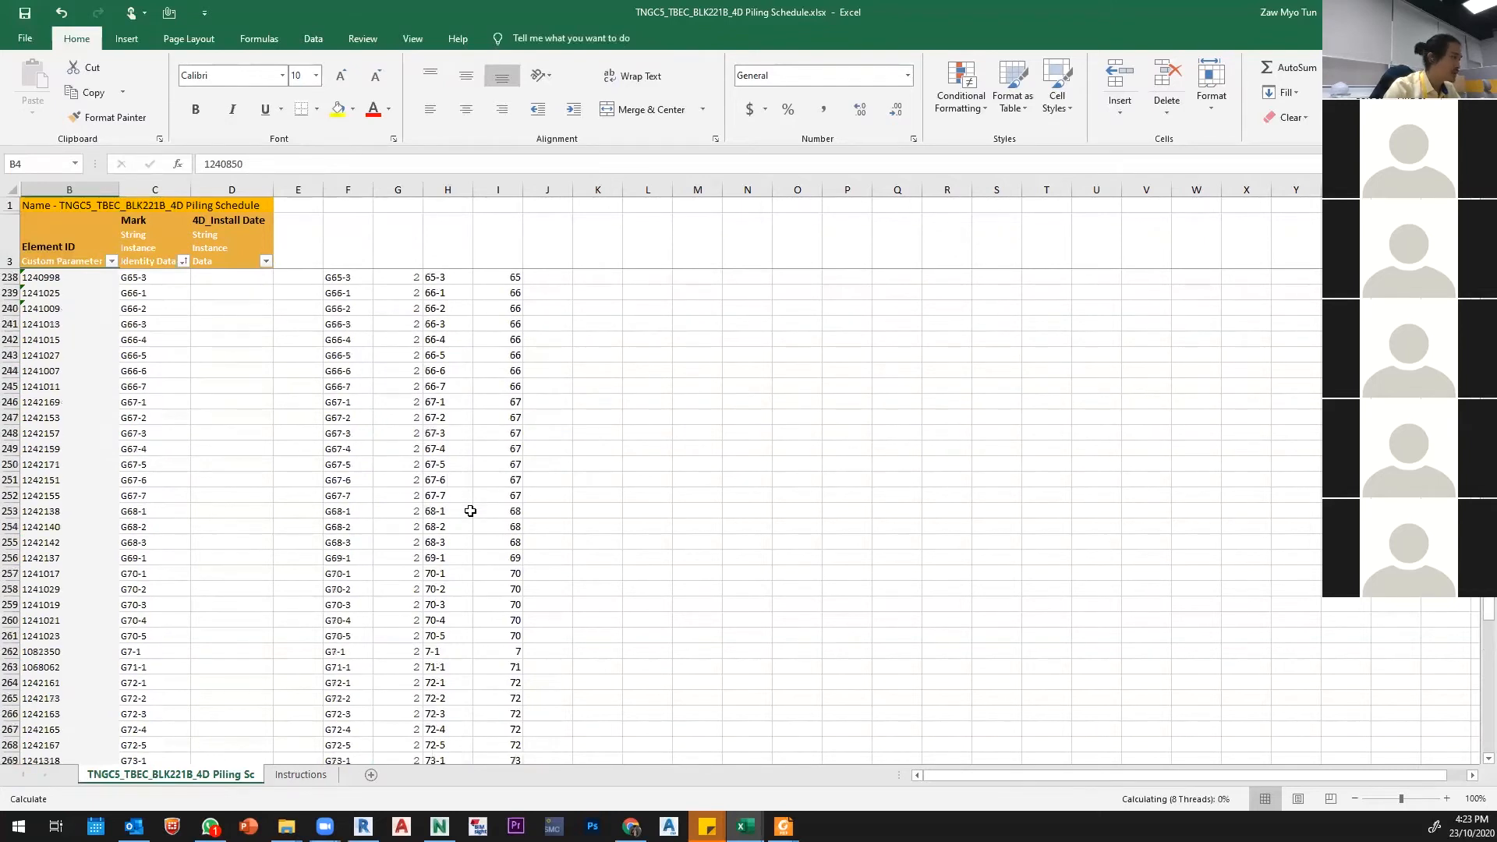
pyautogui.scroll(-5, 470, 511)
pyautogui.keyDown('shift'); pyautogui.click(511, 541); pyautogui.keyUp('shift')
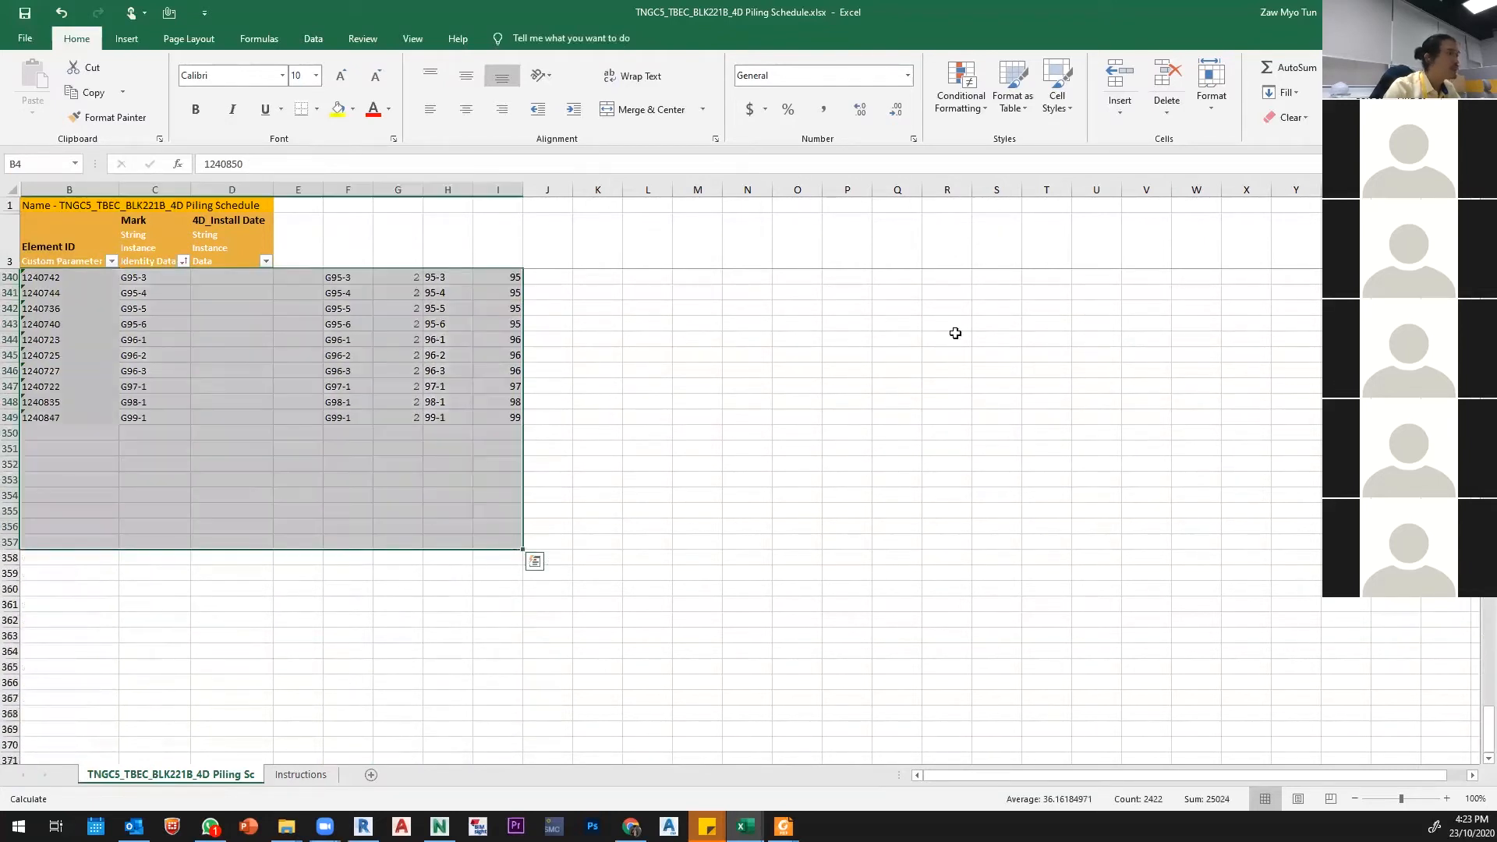
pyautogui.click(1369, 89)
pyautogui.click(1392, 204)
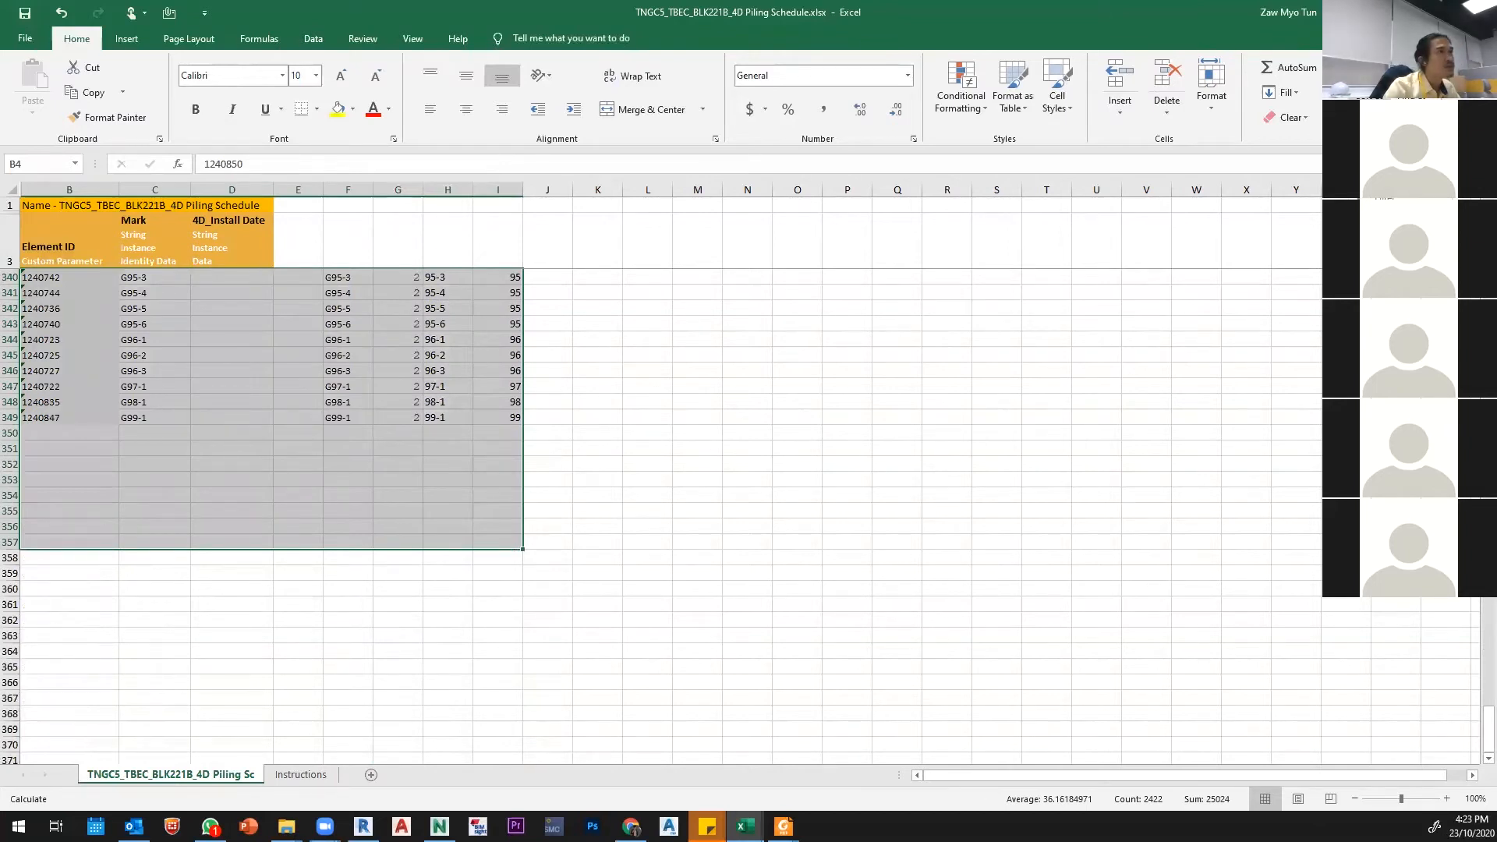
pyautogui.click(1392, 179)
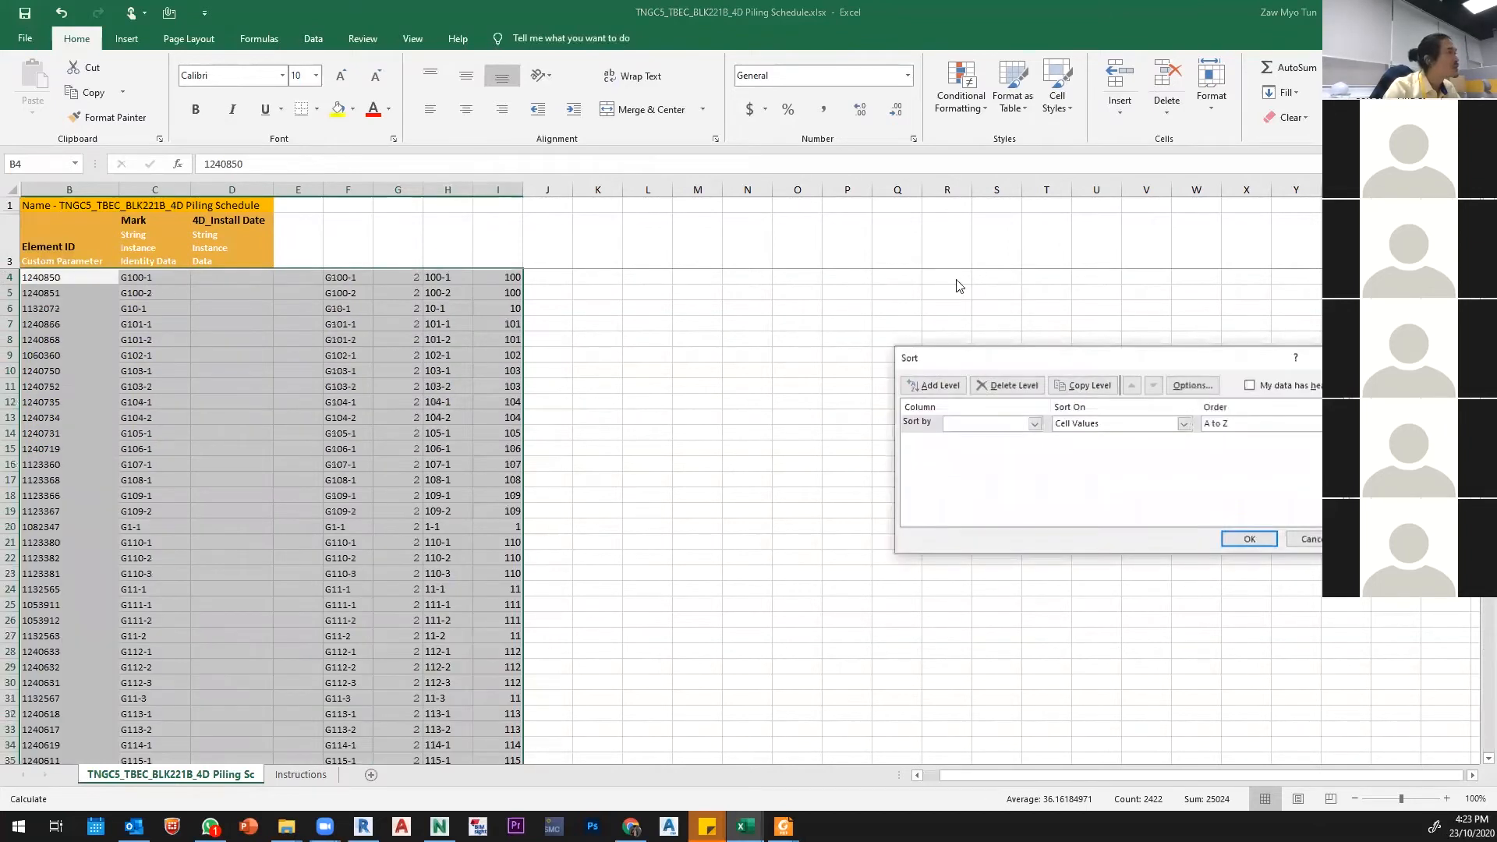
pyautogui.click(1032, 423)
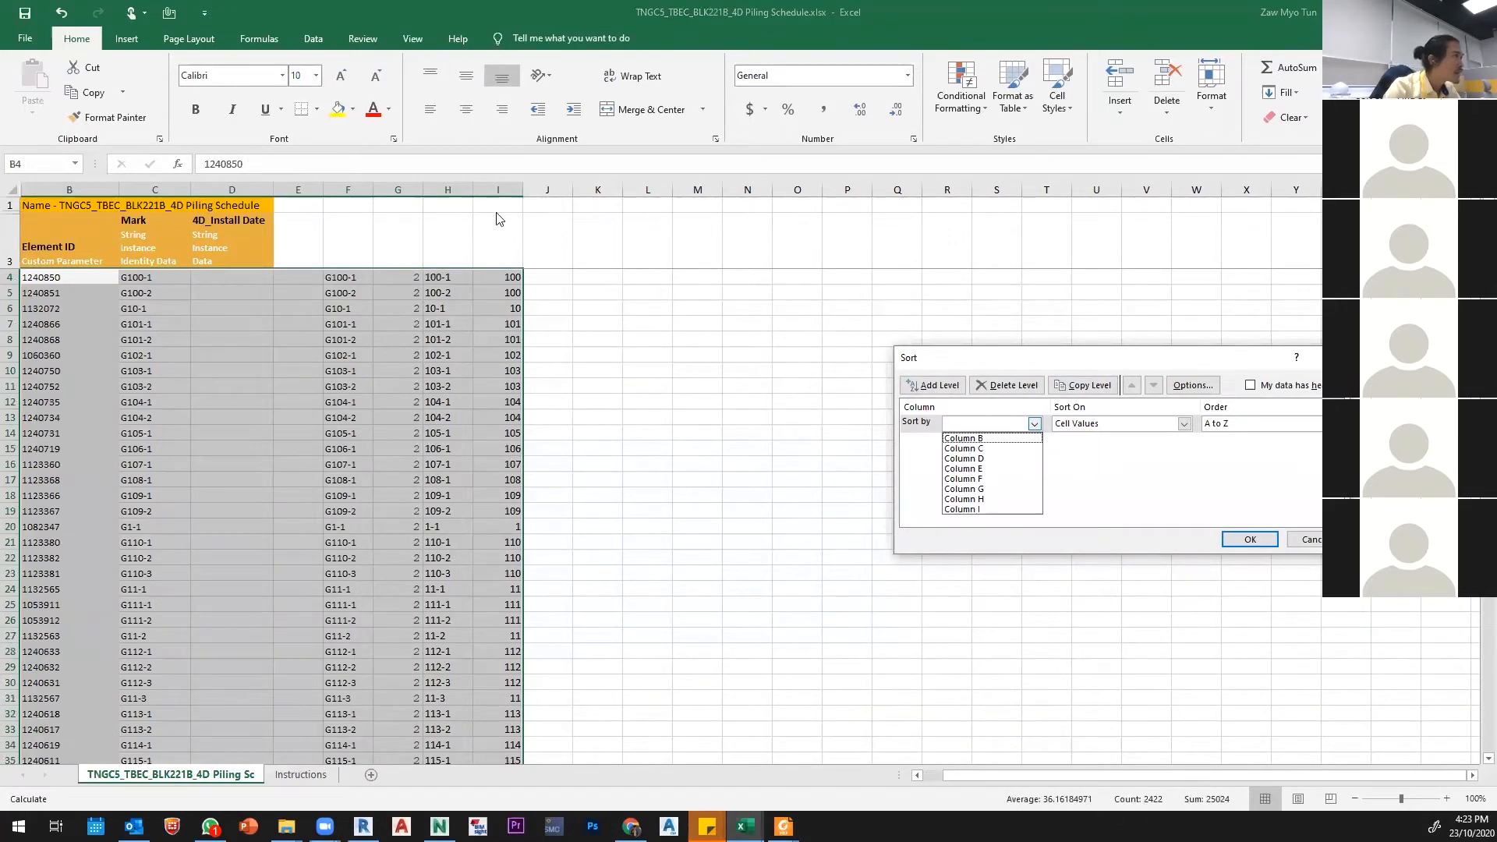
pyautogui.click(989, 509)
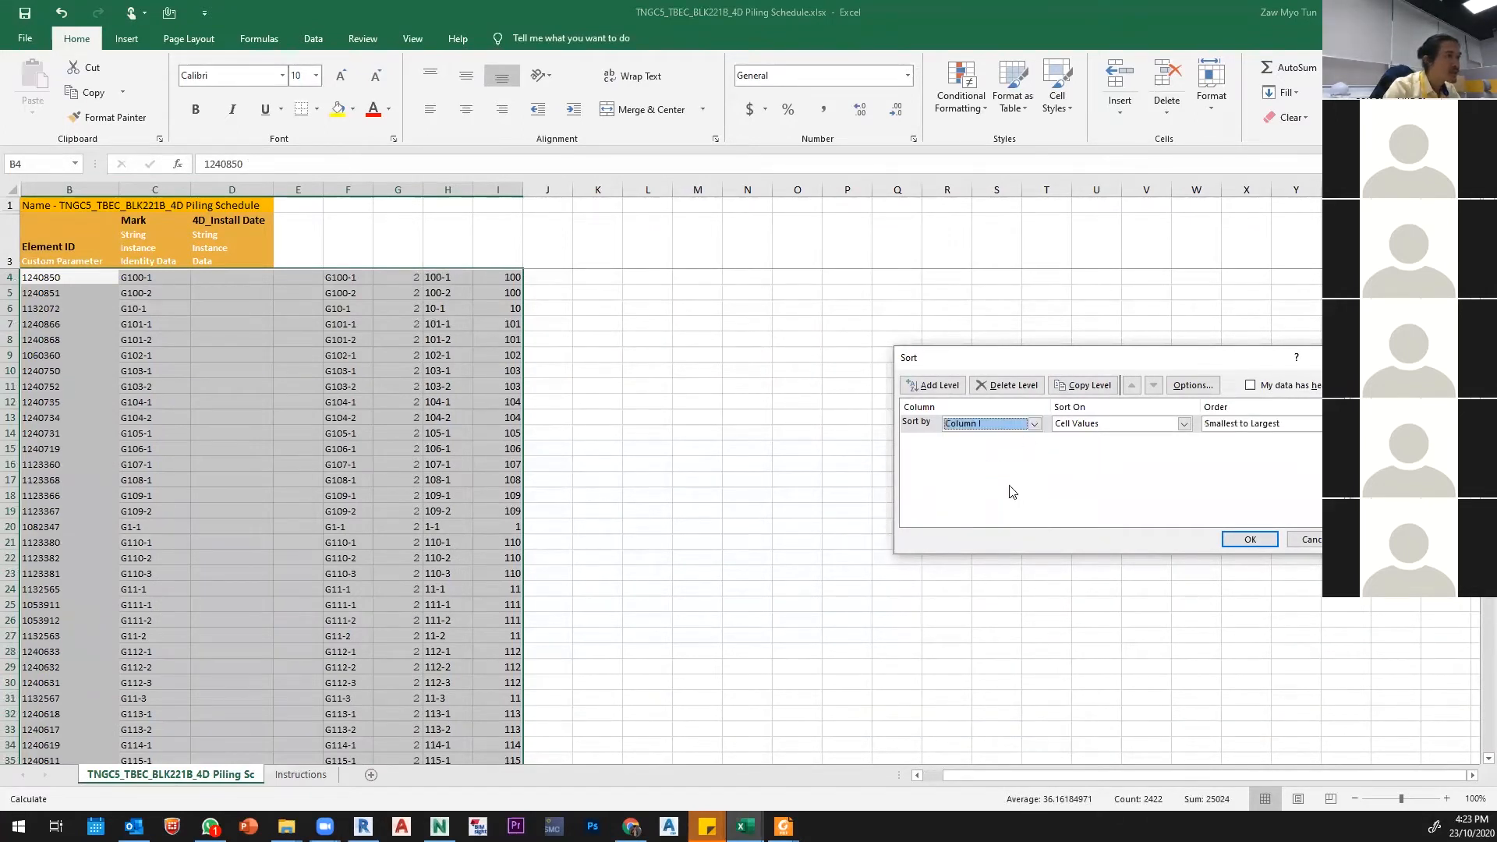
pyautogui.click(943, 386)
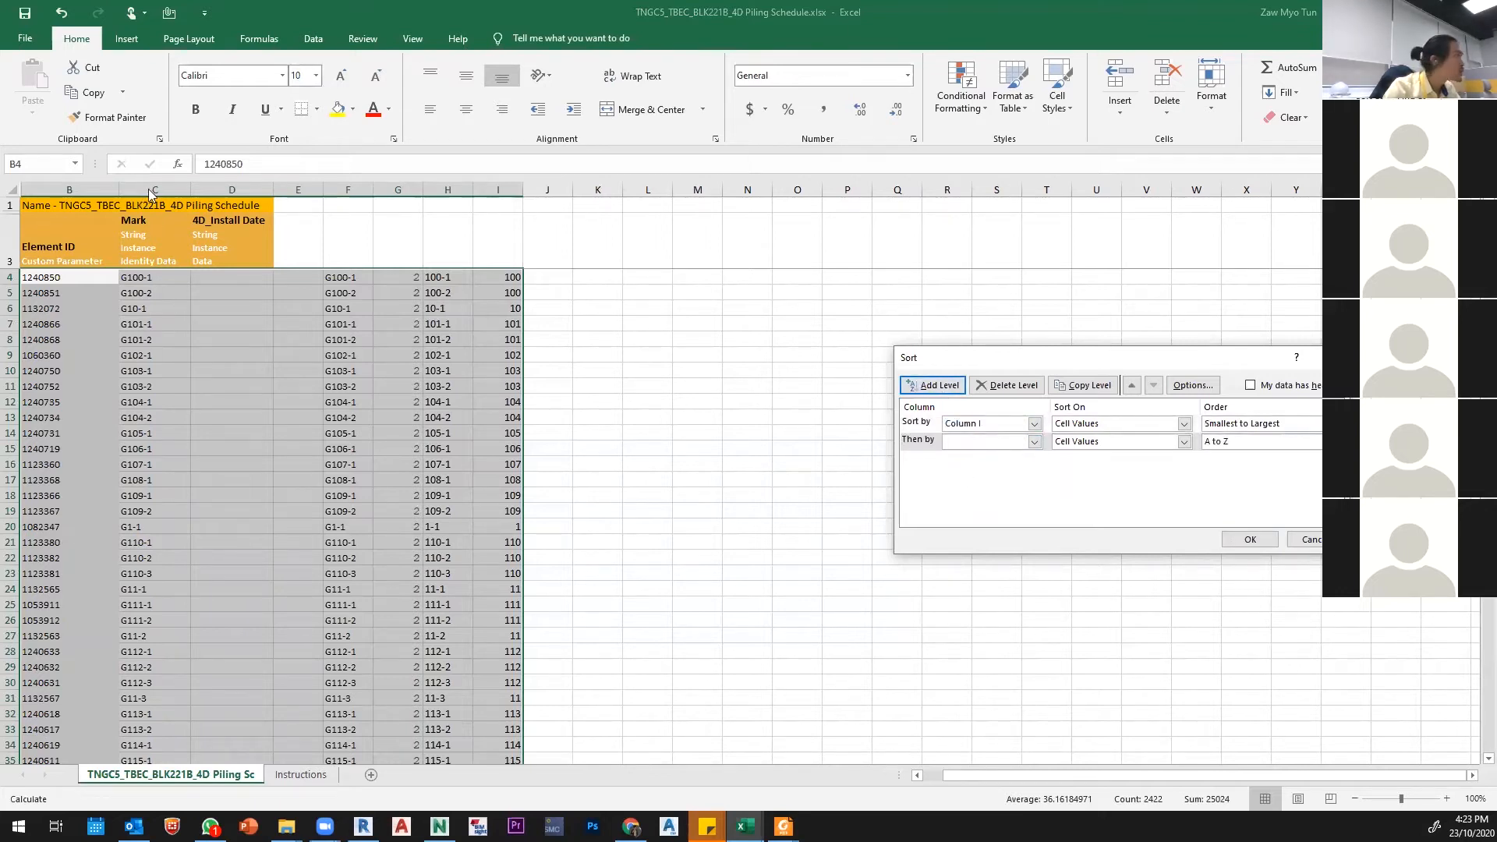
pyautogui.click(1033, 441)
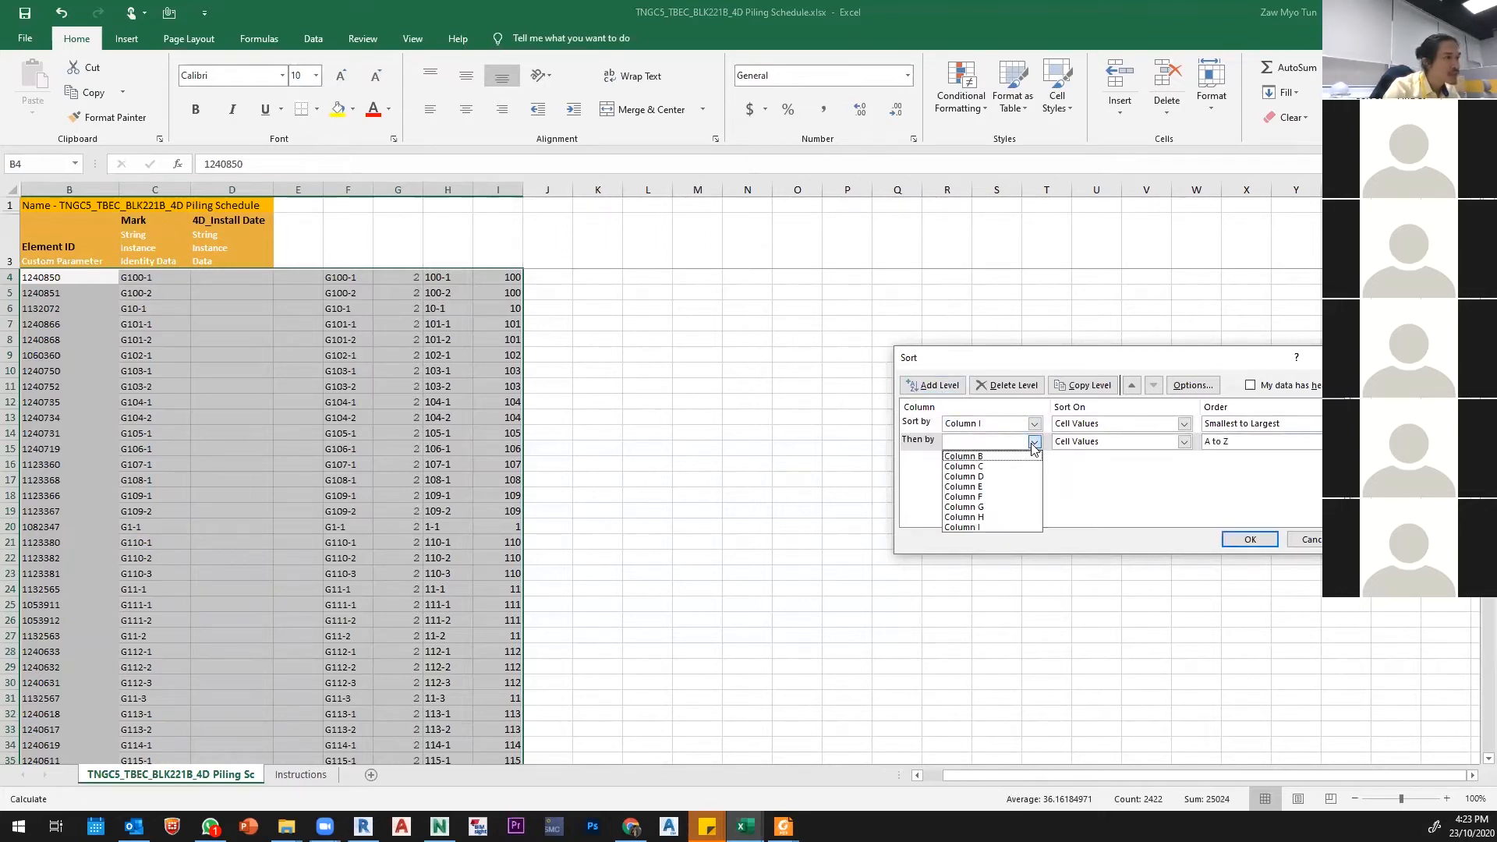
pyautogui.click(986, 464)
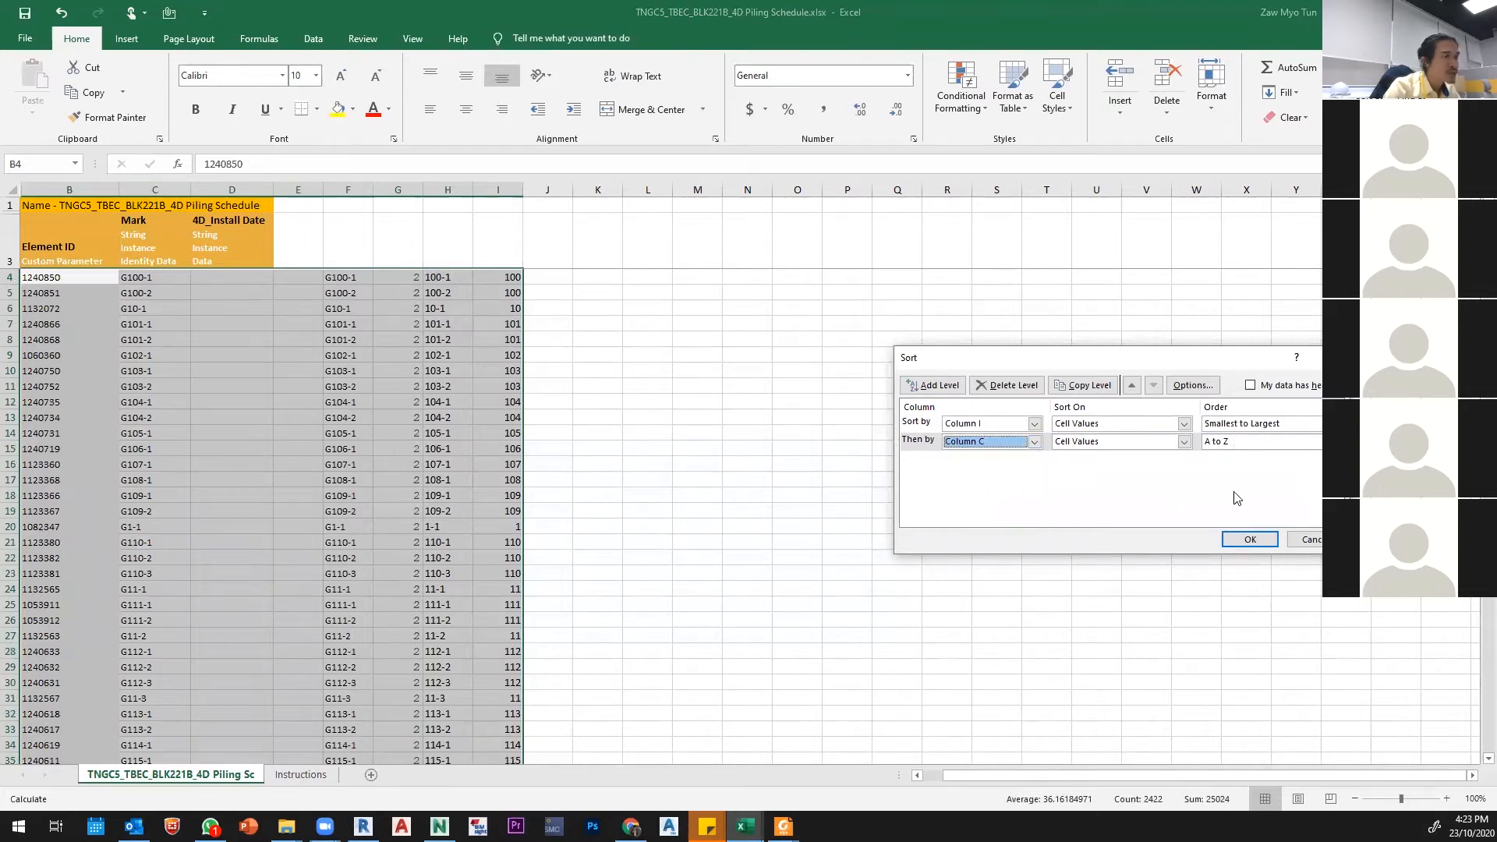
pyautogui.click(1250, 539)
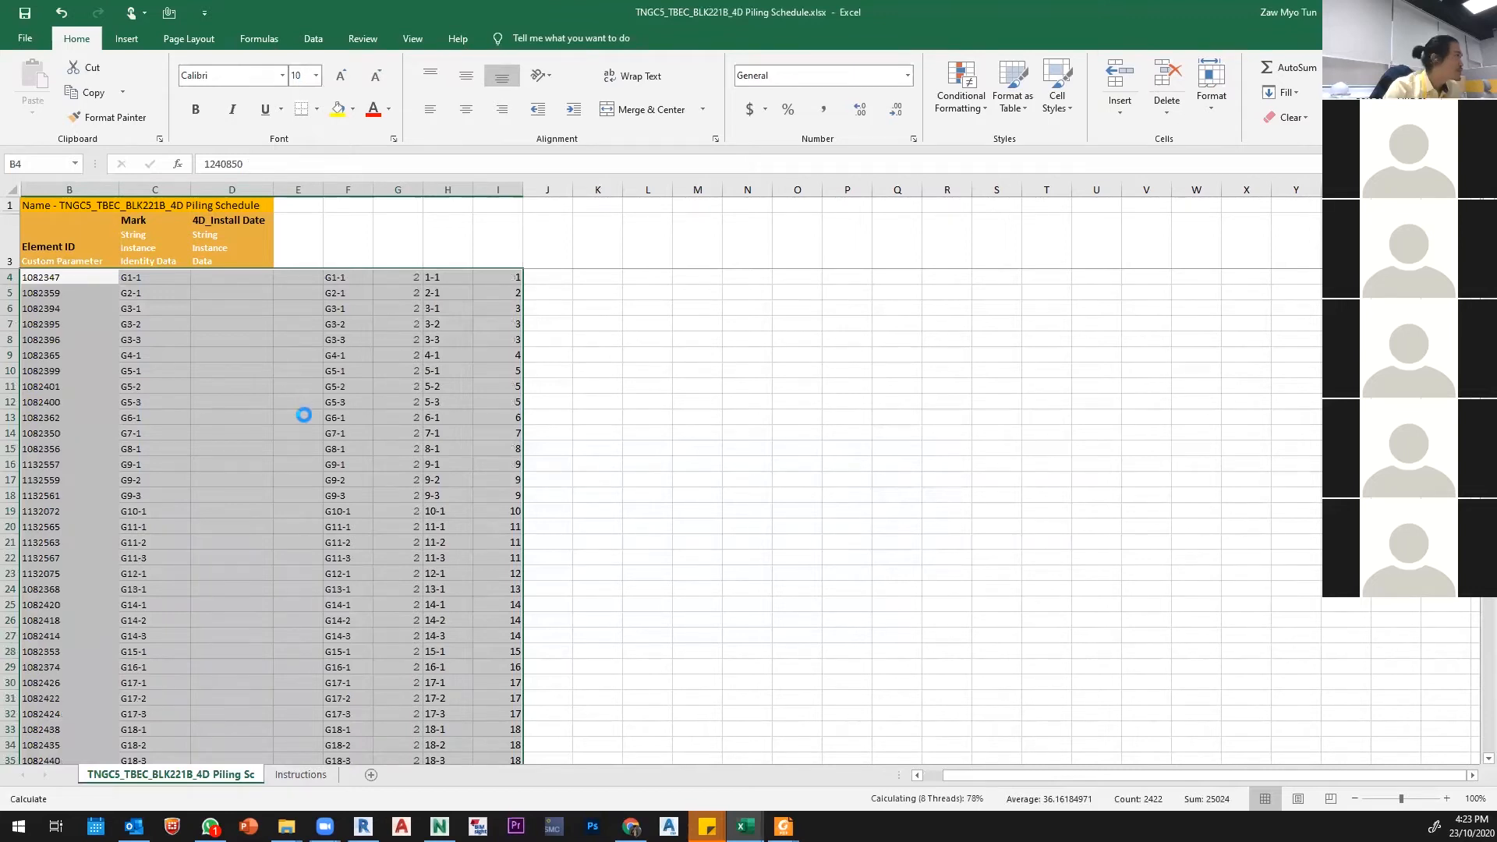
pyautogui.click(542, 307)
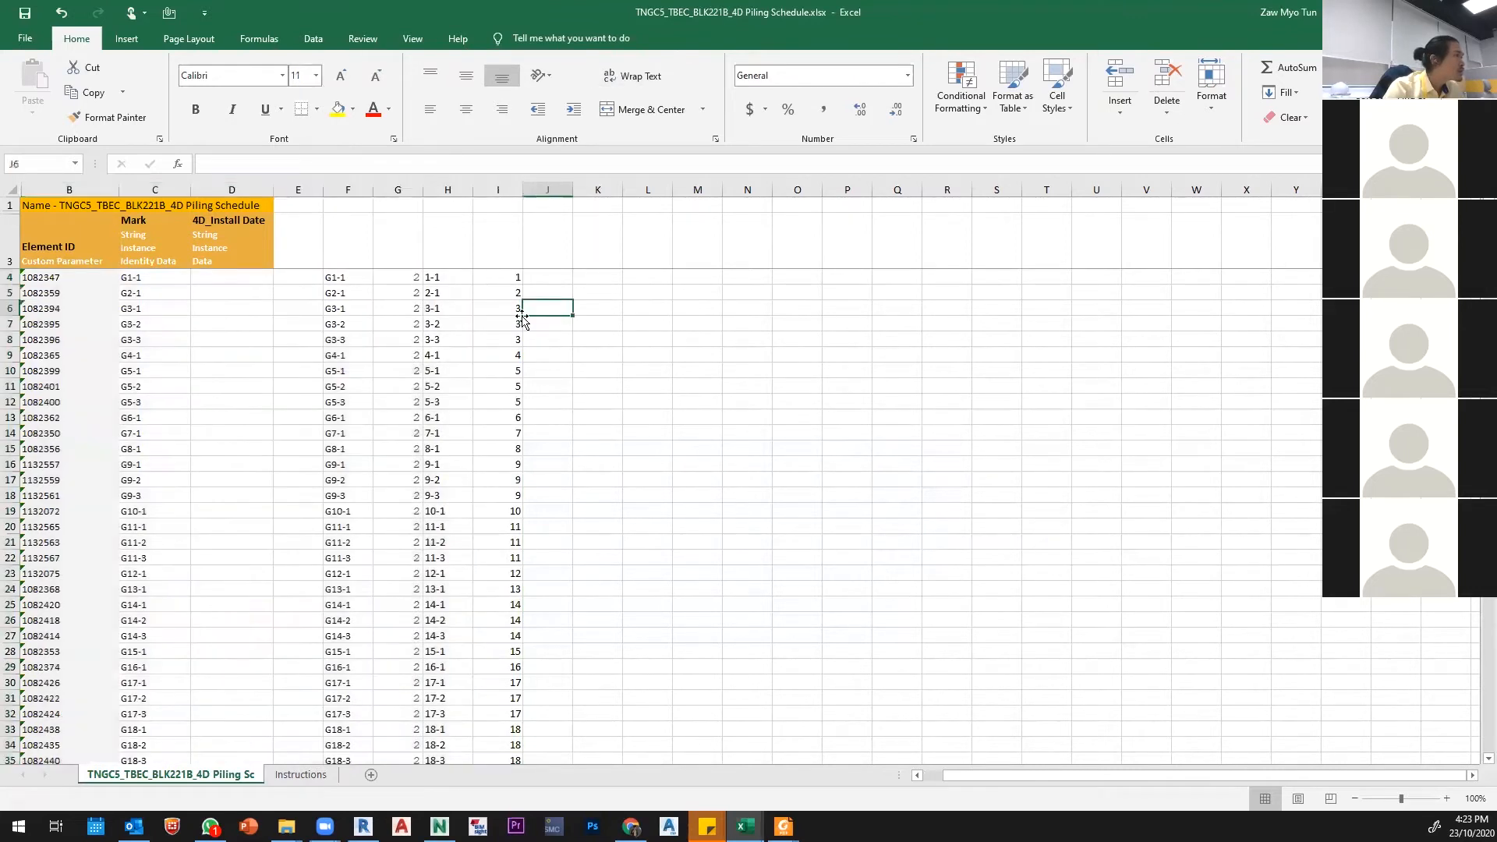
pyautogui.click(152, 276)
pyautogui.scroll(-5, 158, 506)
pyautogui.scroll(5, 163, 414)
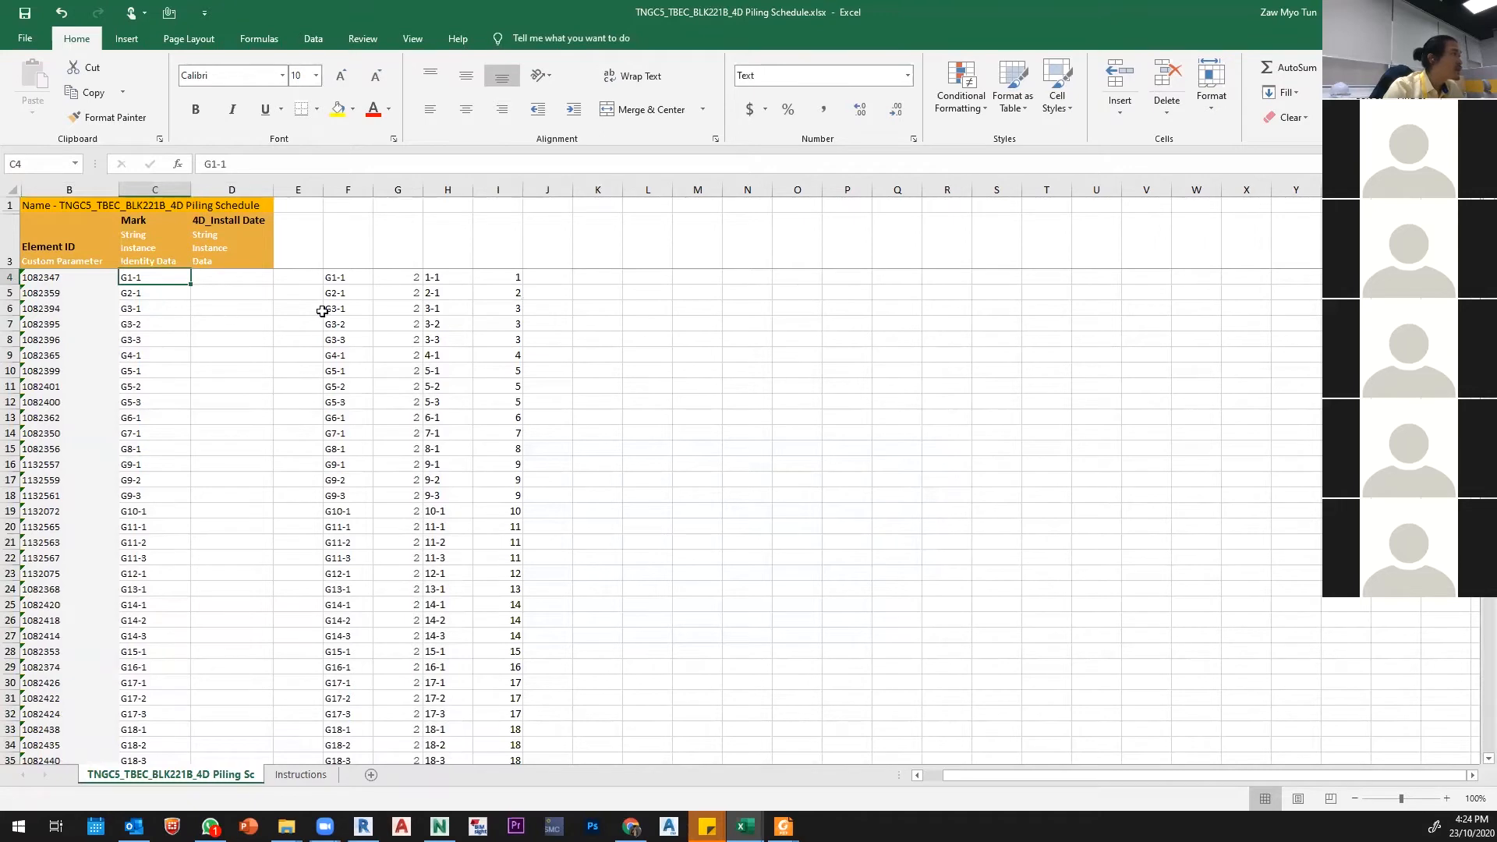
# Step: Hide the helper formula columns G to I
pyautogui.click(397, 189)
pyautogui.keyDown('shift'); pyautogui.click(498, 189); pyautogui.keyUp('shift')
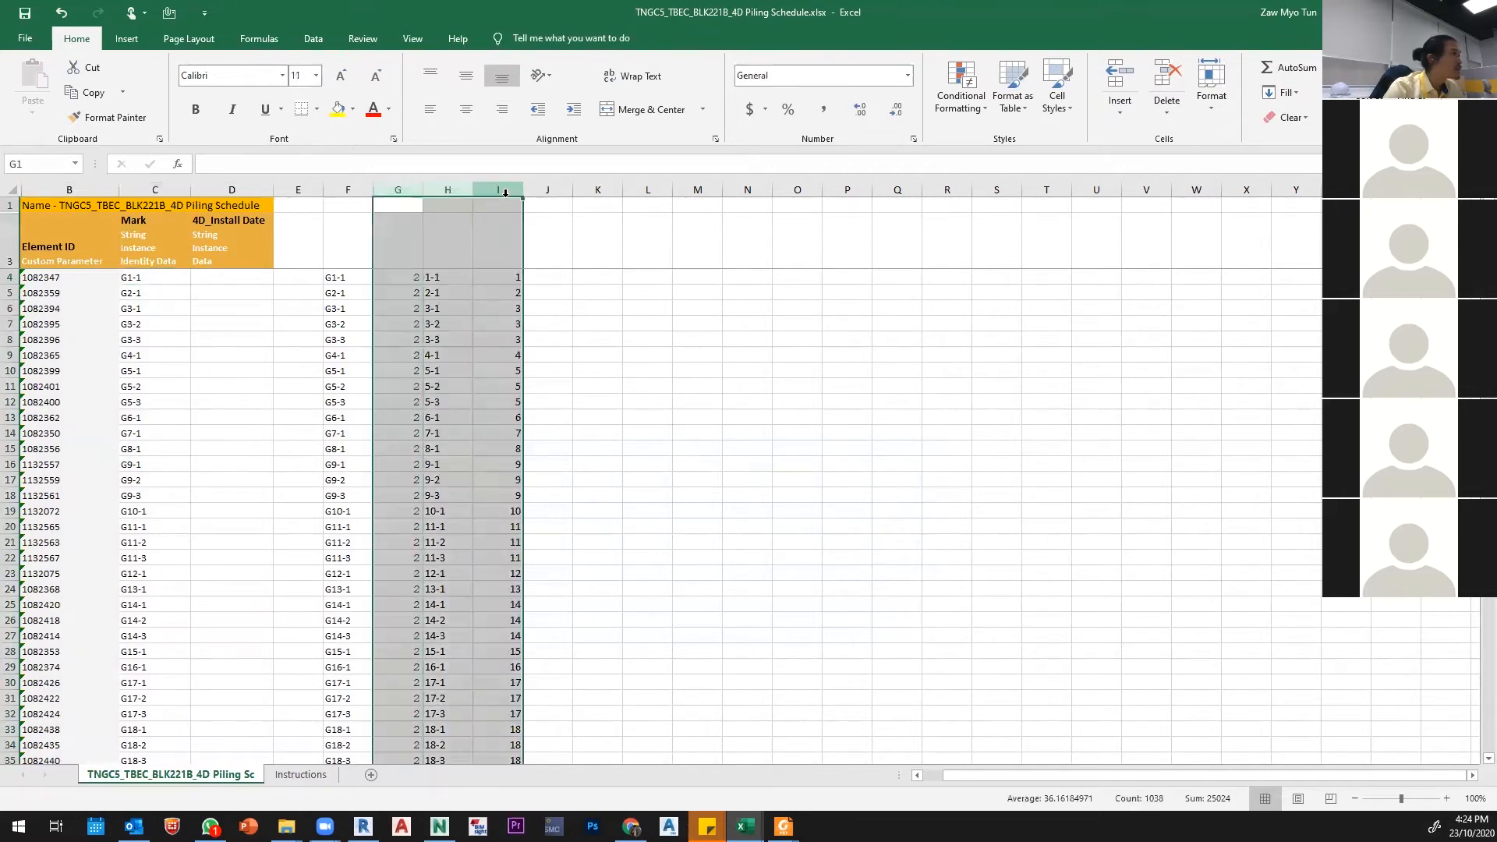
pyautogui.rightClick(438, 207)
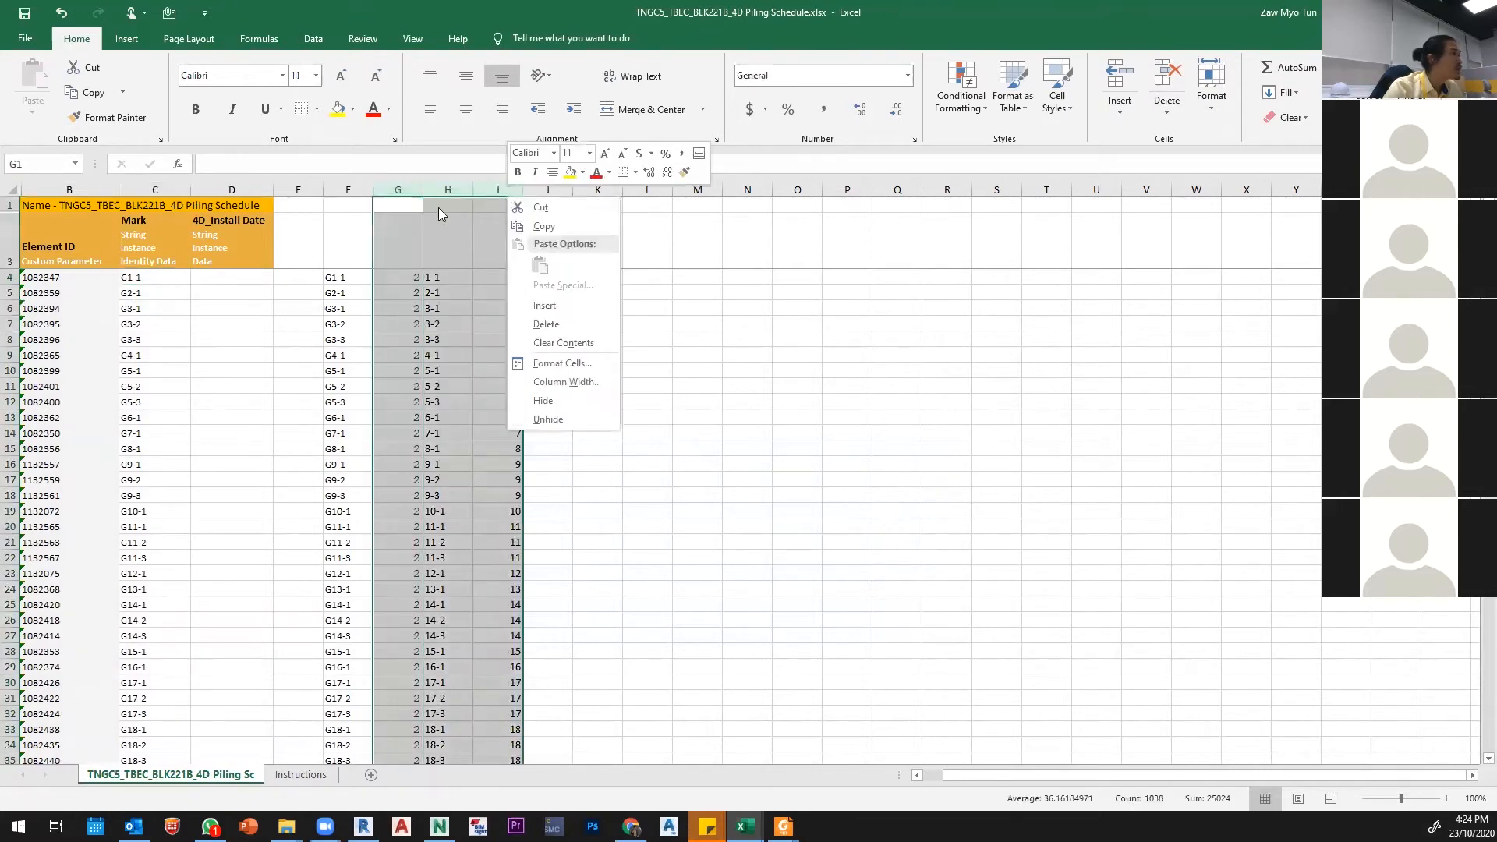
pyautogui.click(553, 407)
pyautogui.click(437, 441)
pyautogui.click(366, 296)
pyautogui.click(366, 274)
pyautogui.click(405, 281)
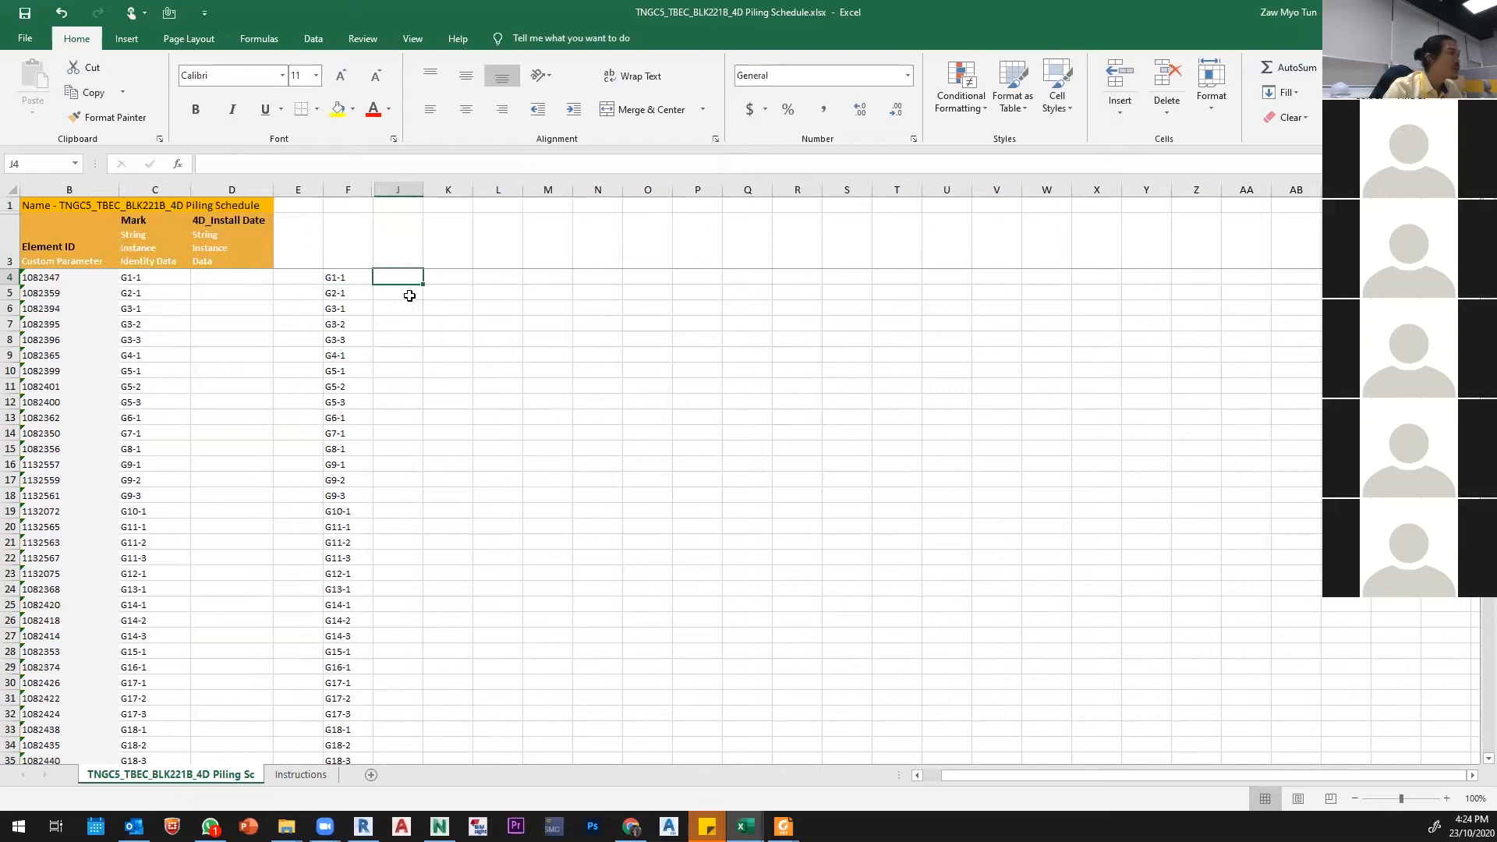
# Step: Look down the sorted Block 221B pile marks and switch to the TGC5 piling record workbook
pyautogui.scroll(-20, 335, 608)
pyautogui.scroll(-4, 339, 581)
pyautogui.moveTo(744, 826)
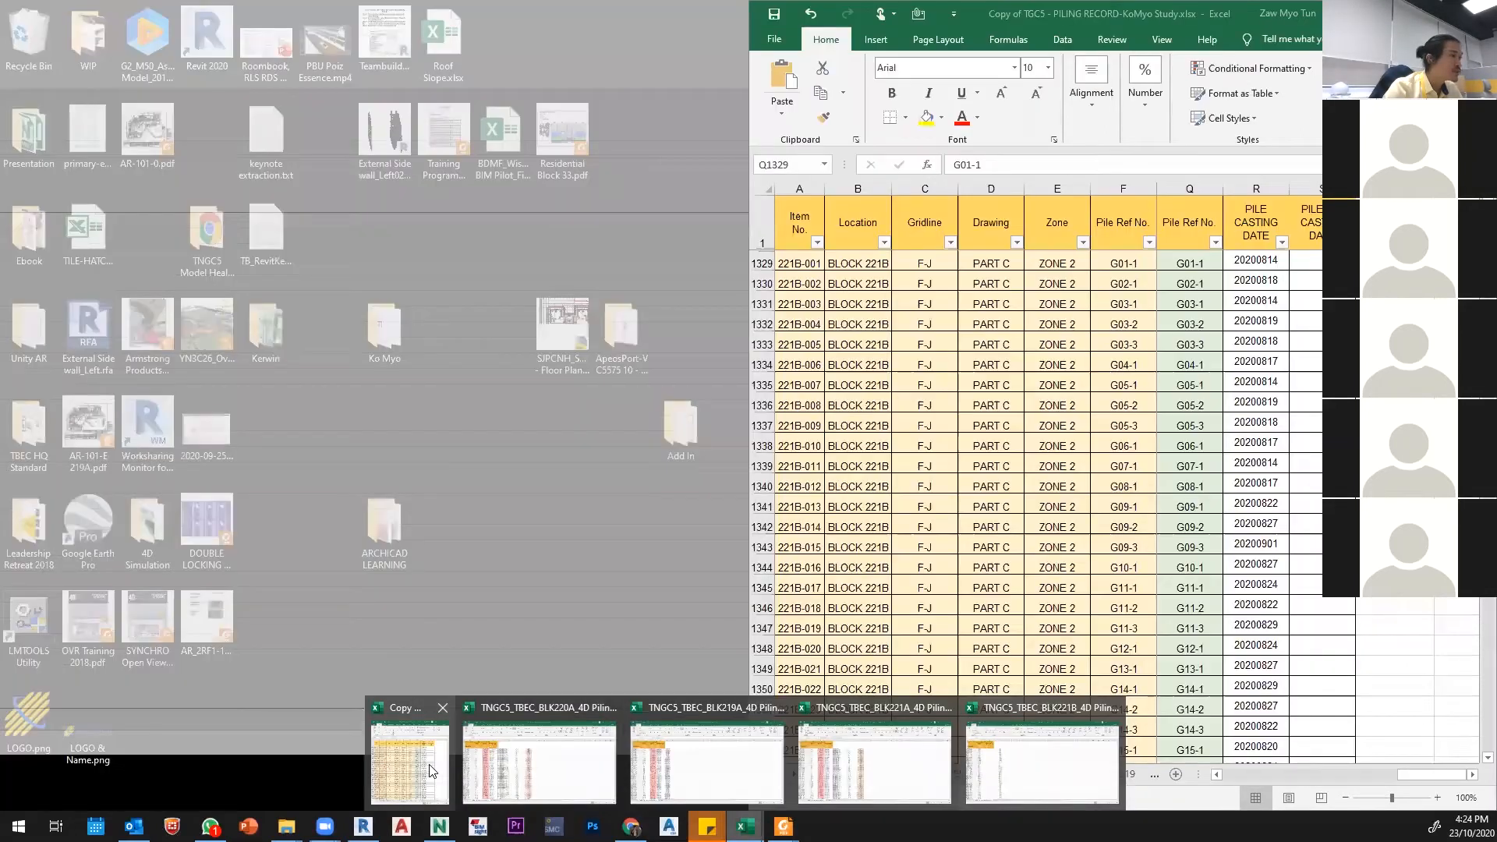
# Step: In the piling record workbook, copy the Block 221B pile reference numbers from G01-1 in Q1329 through G142-1 in Q1674
pyautogui.click(431, 768)
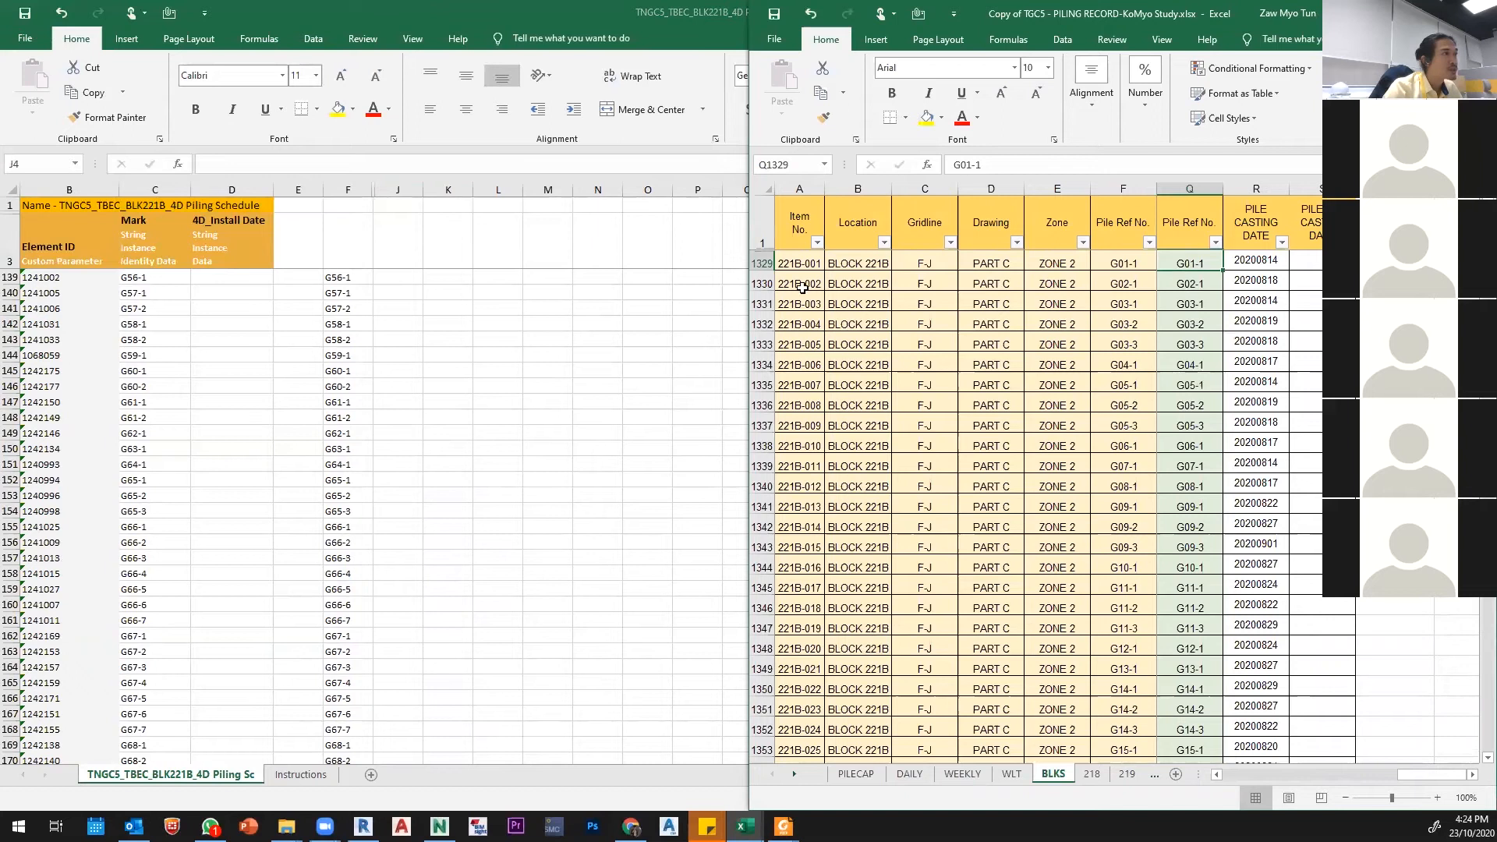
pyautogui.scroll(-10, 1204, 424)
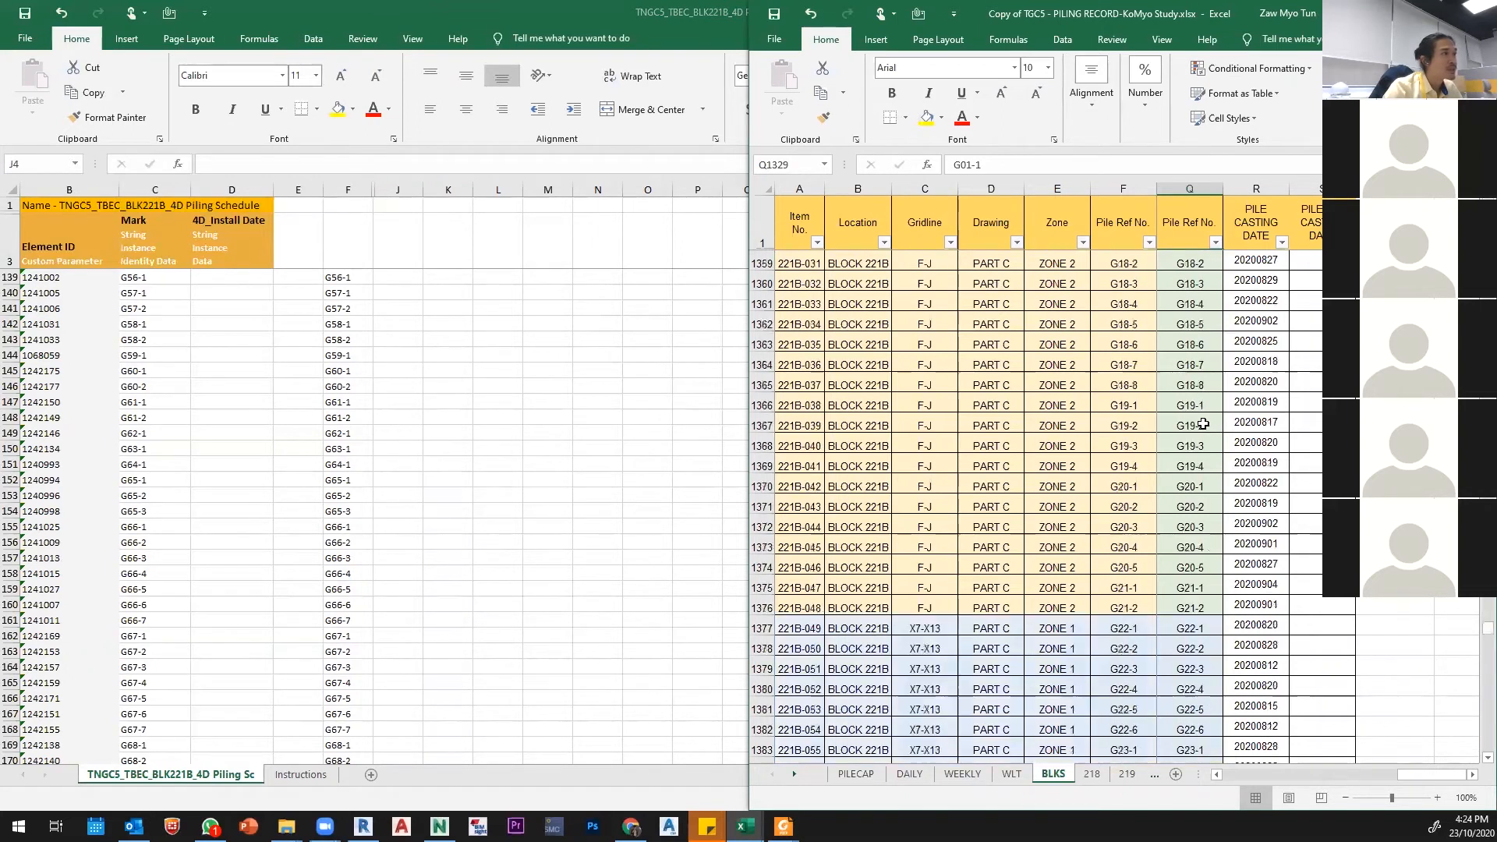
pyautogui.scroll(-20, 1204, 423)
pyautogui.scroll(-20, 1168, 530)
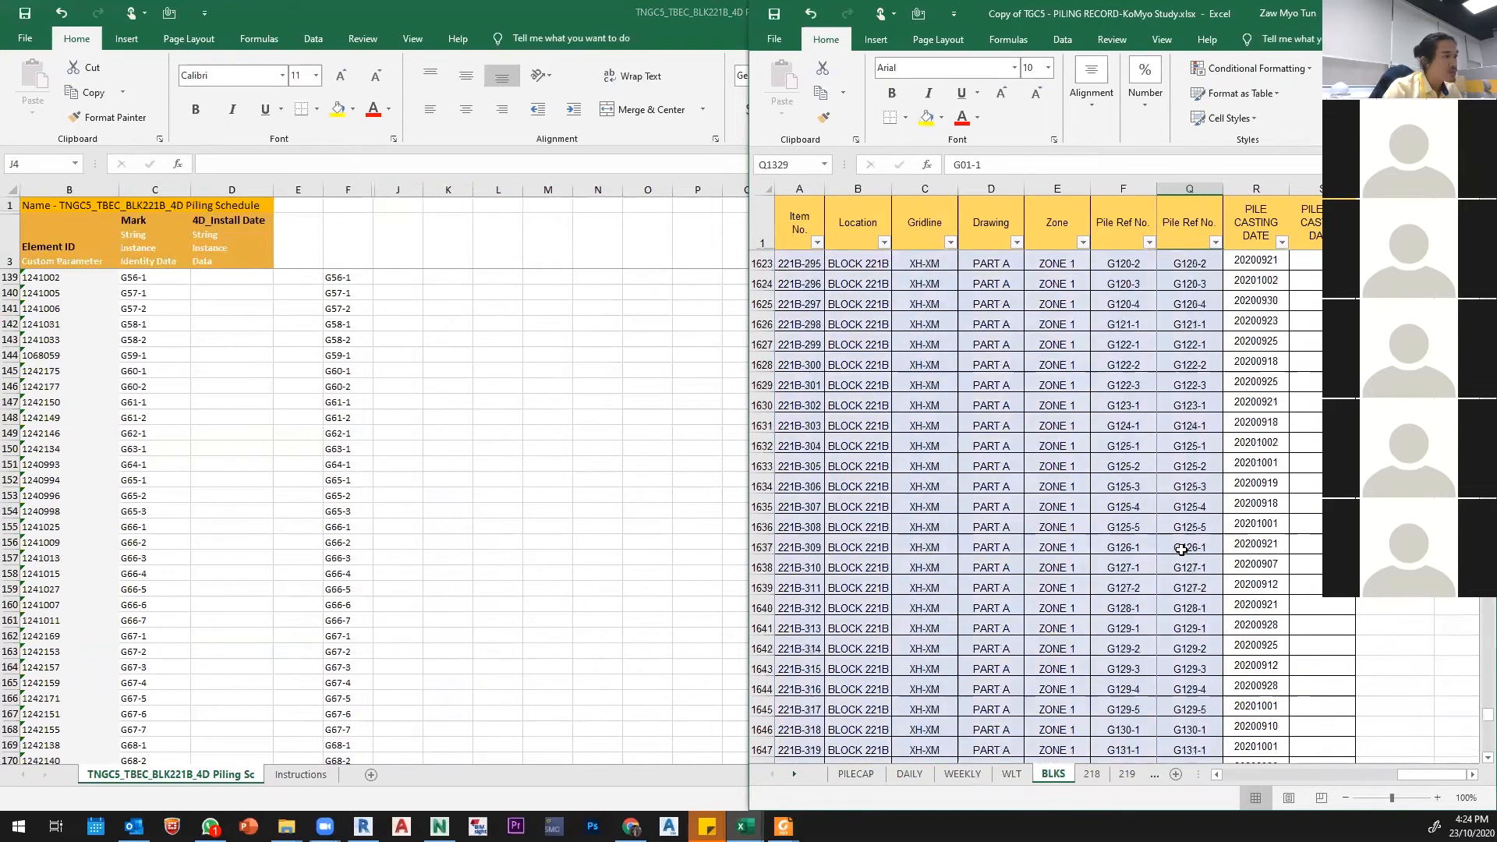
pyautogui.scroll(-16, 1181, 550)
pyautogui.scroll(3, 1181, 549)
pyautogui.keyDown('shift'); pyautogui.click(1210, 505); pyautogui.keyUp('shift')
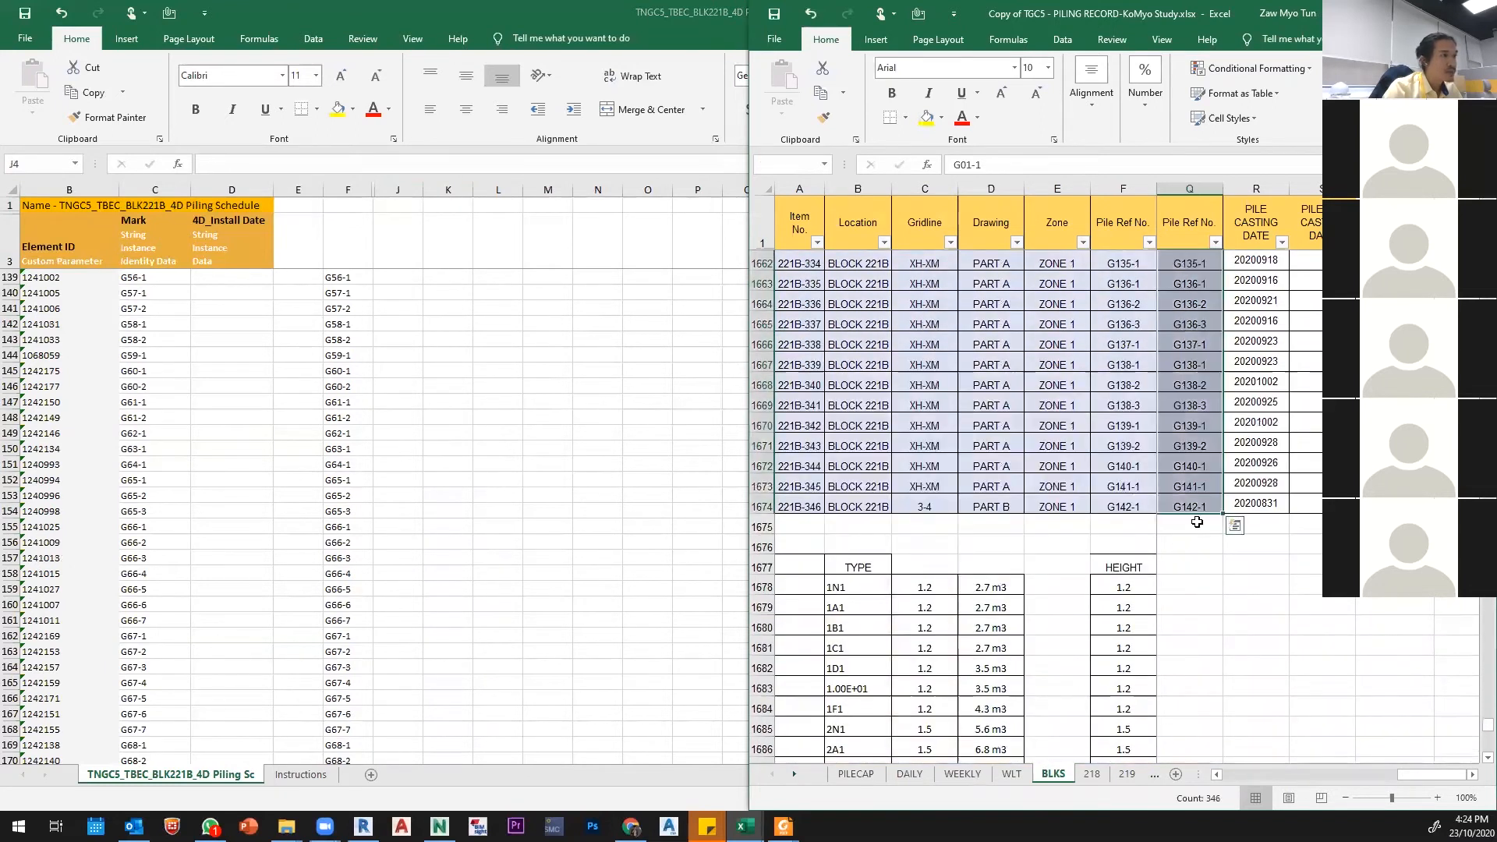
pyautogui.hotkey('ctrl', 'c')
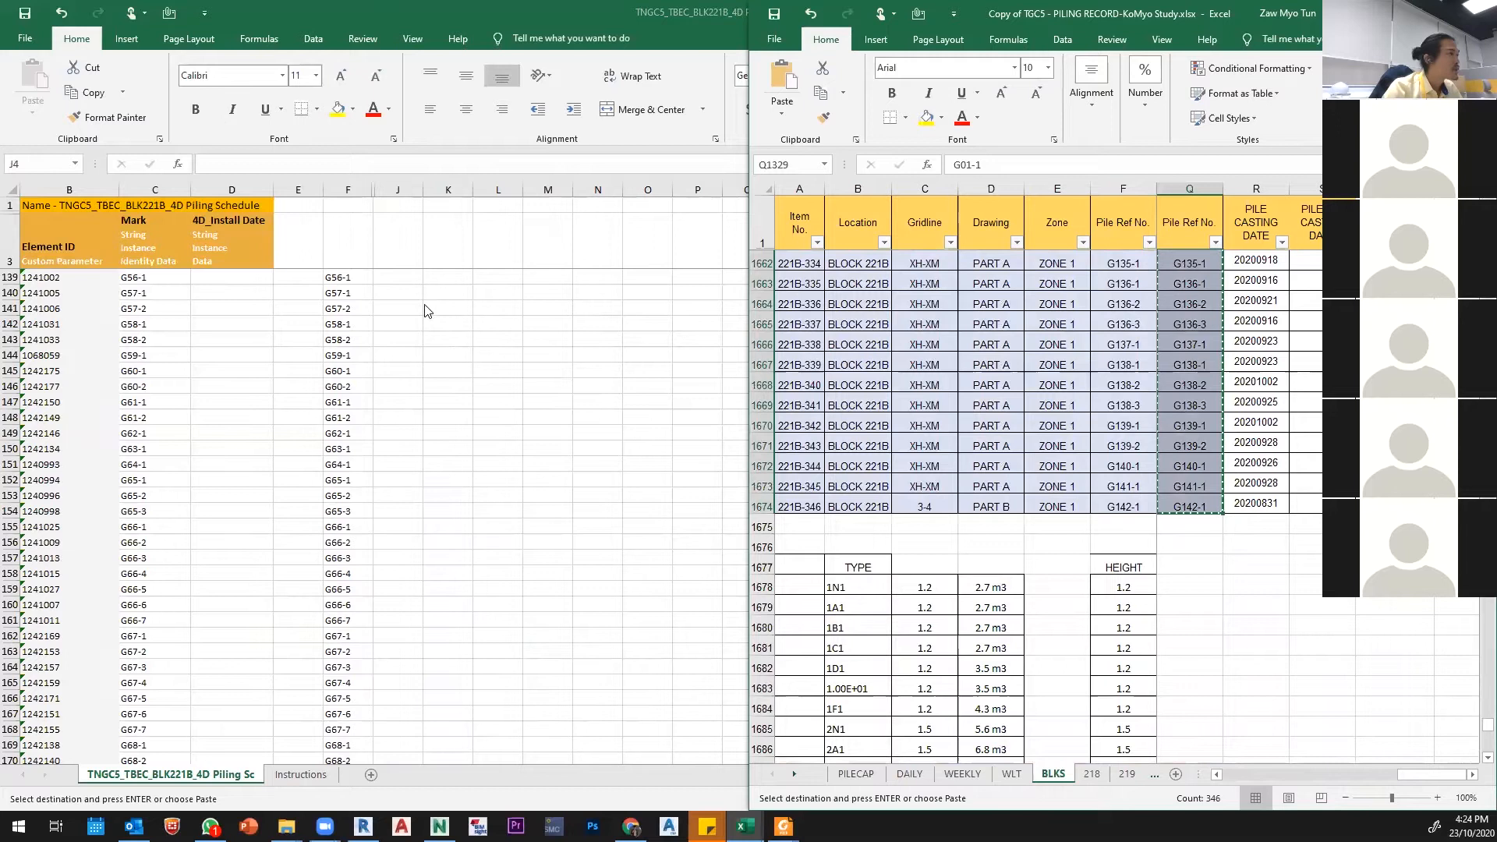
# Step: Paste the copied pile reference numbers into the BLK221B piling schedule workbook, starting at cell J4
pyautogui.click(409, 278)
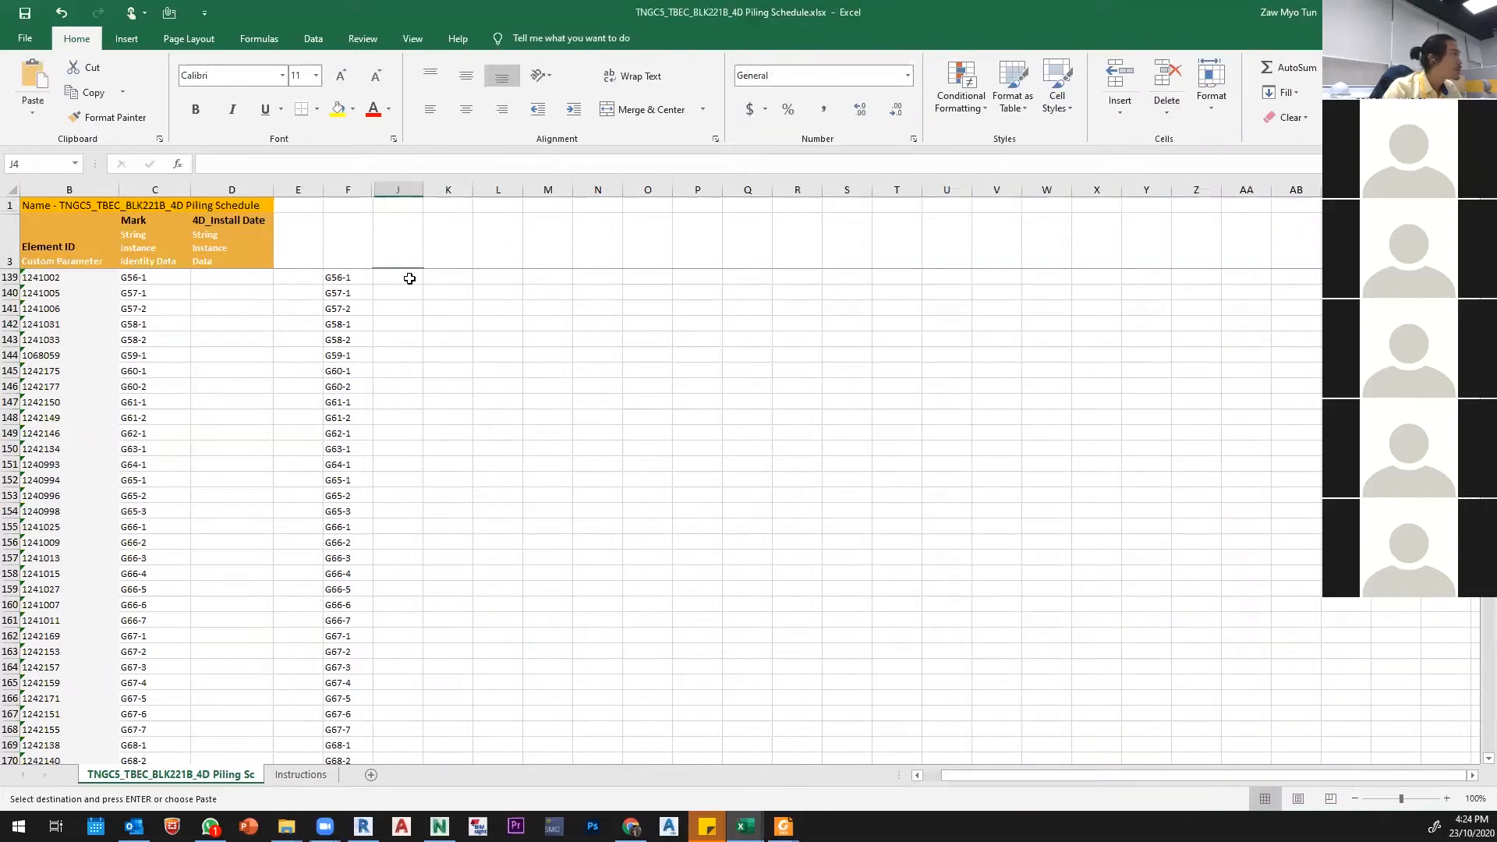
pyautogui.scroll(20, 982, 354)
pyautogui.scroll(2, 465, 321)
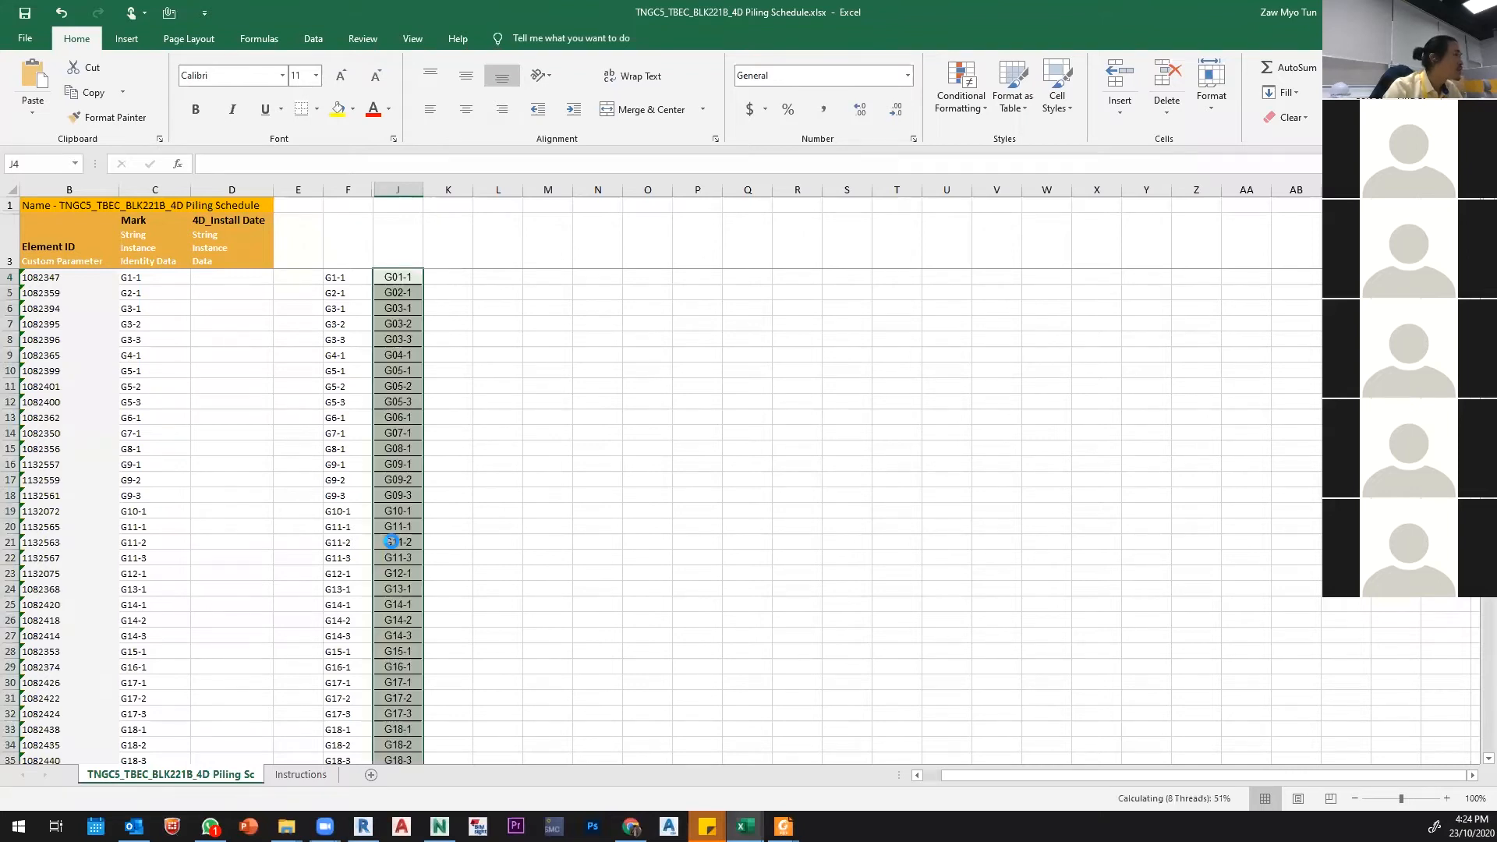
# Step: Compare the pasted pile references in column J with the marks in column F down to row 349
pyautogui.scroll(-9, 359, 514)
pyautogui.scroll(-12, 355, 489)
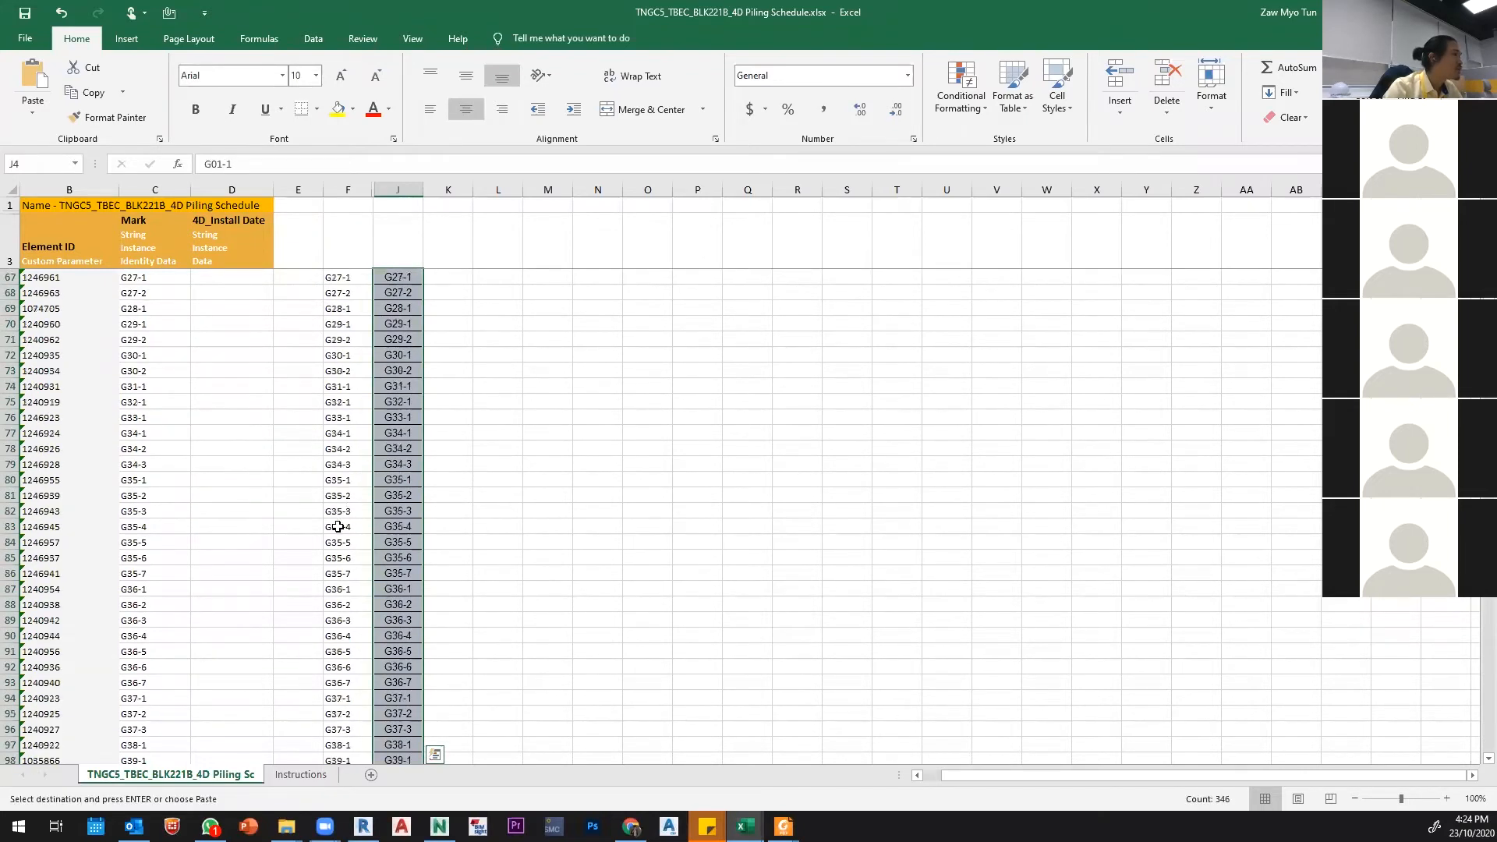
pyautogui.scroll(-20, 411, 524)
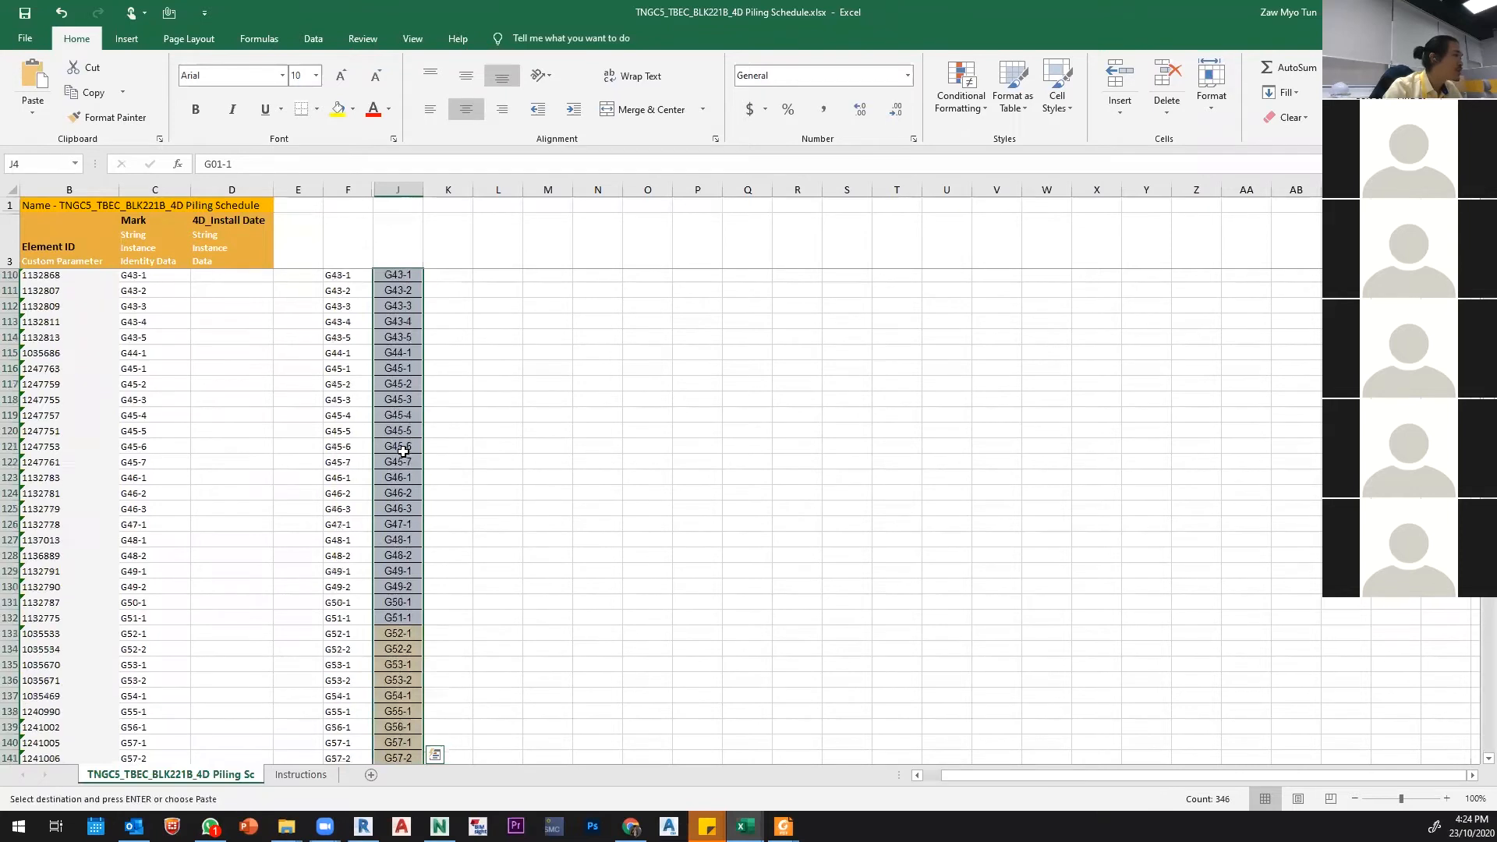
pyautogui.scroll(-19, 338, 604)
pyautogui.scroll(-6, 399, 546)
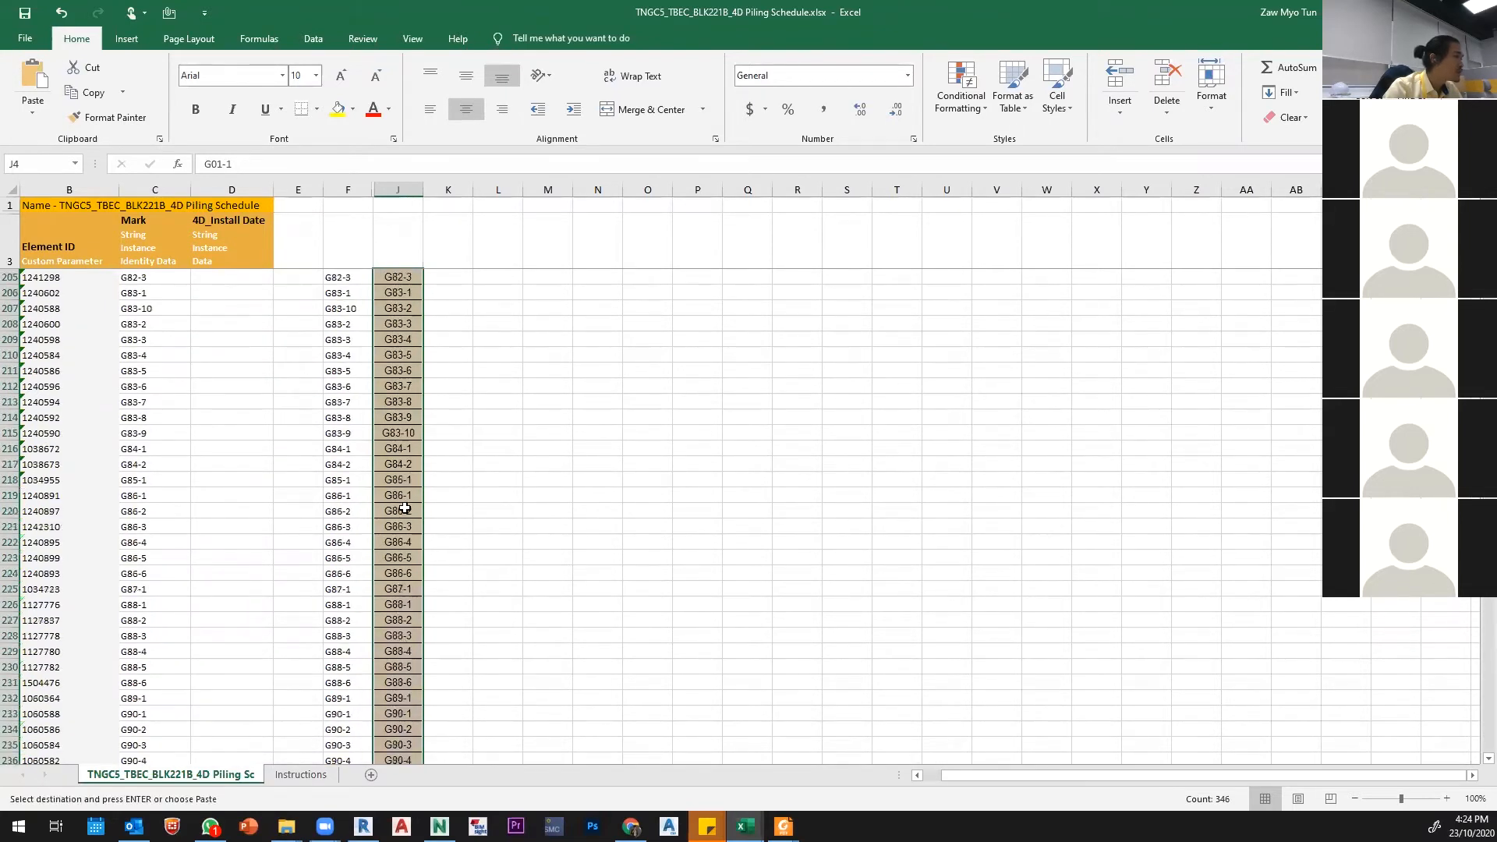
pyautogui.scroll(-20, 394, 561)
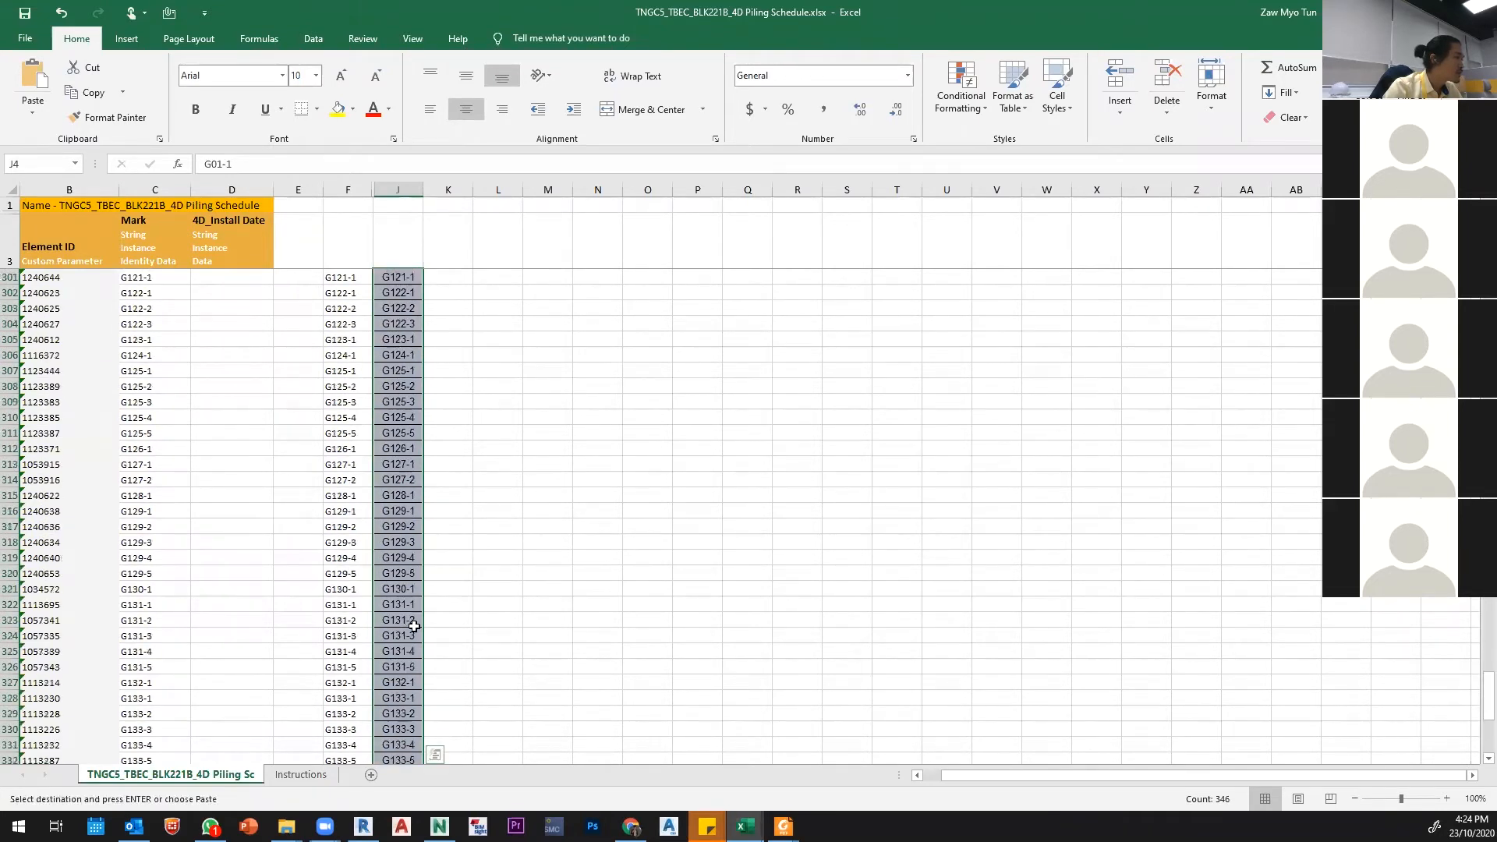
pyautogui.scroll(-13, 401, 476)
pyautogui.scroll(3, 336, 469)
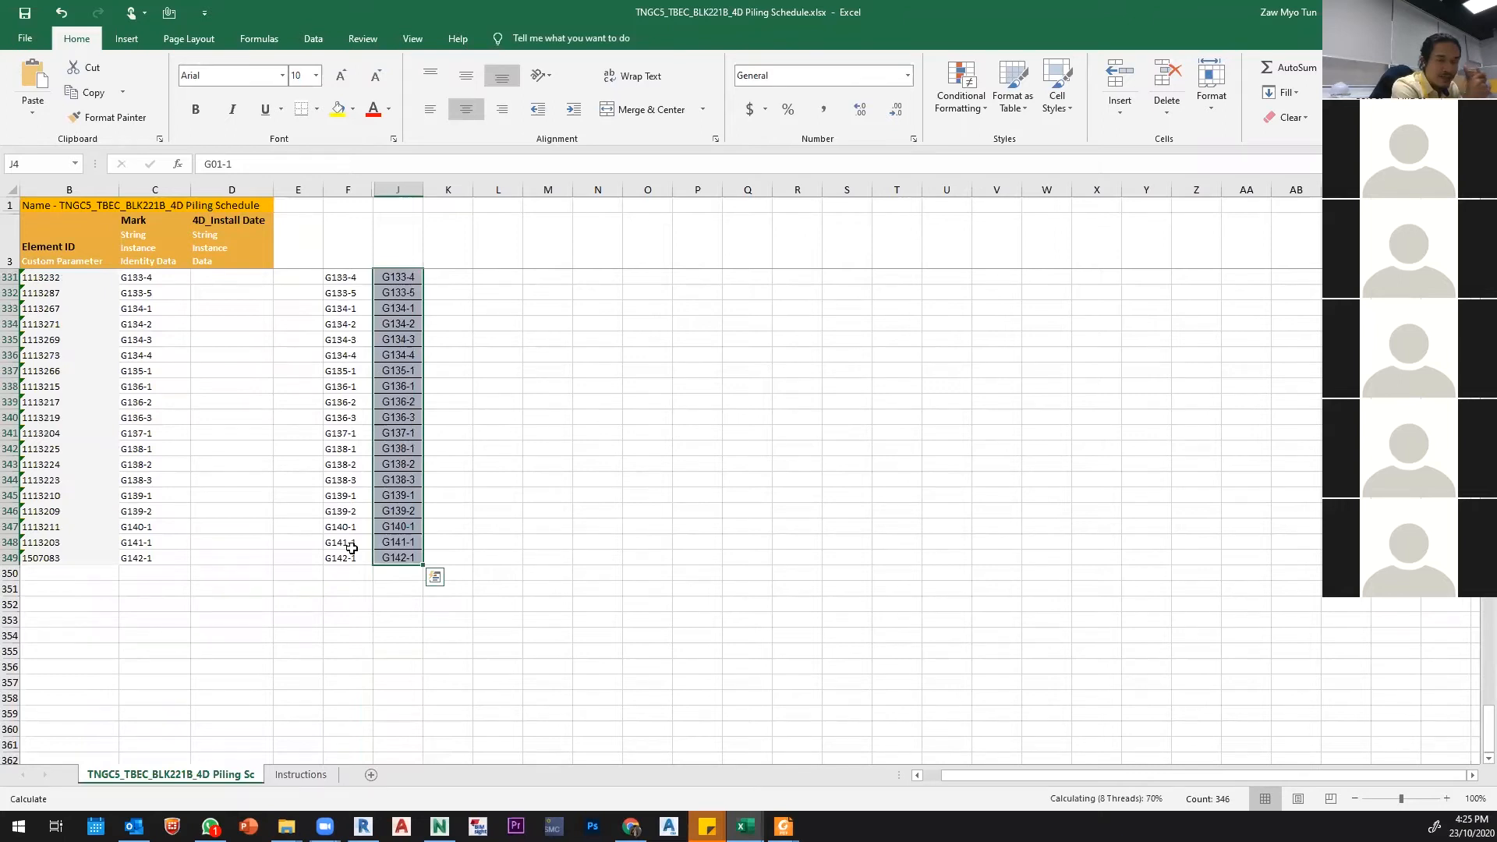
pyautogui.scroll(15, 297, 376)
pyautogui.scroll(20, 297, 377)
pyautogui.scroll(20, 323, 298)
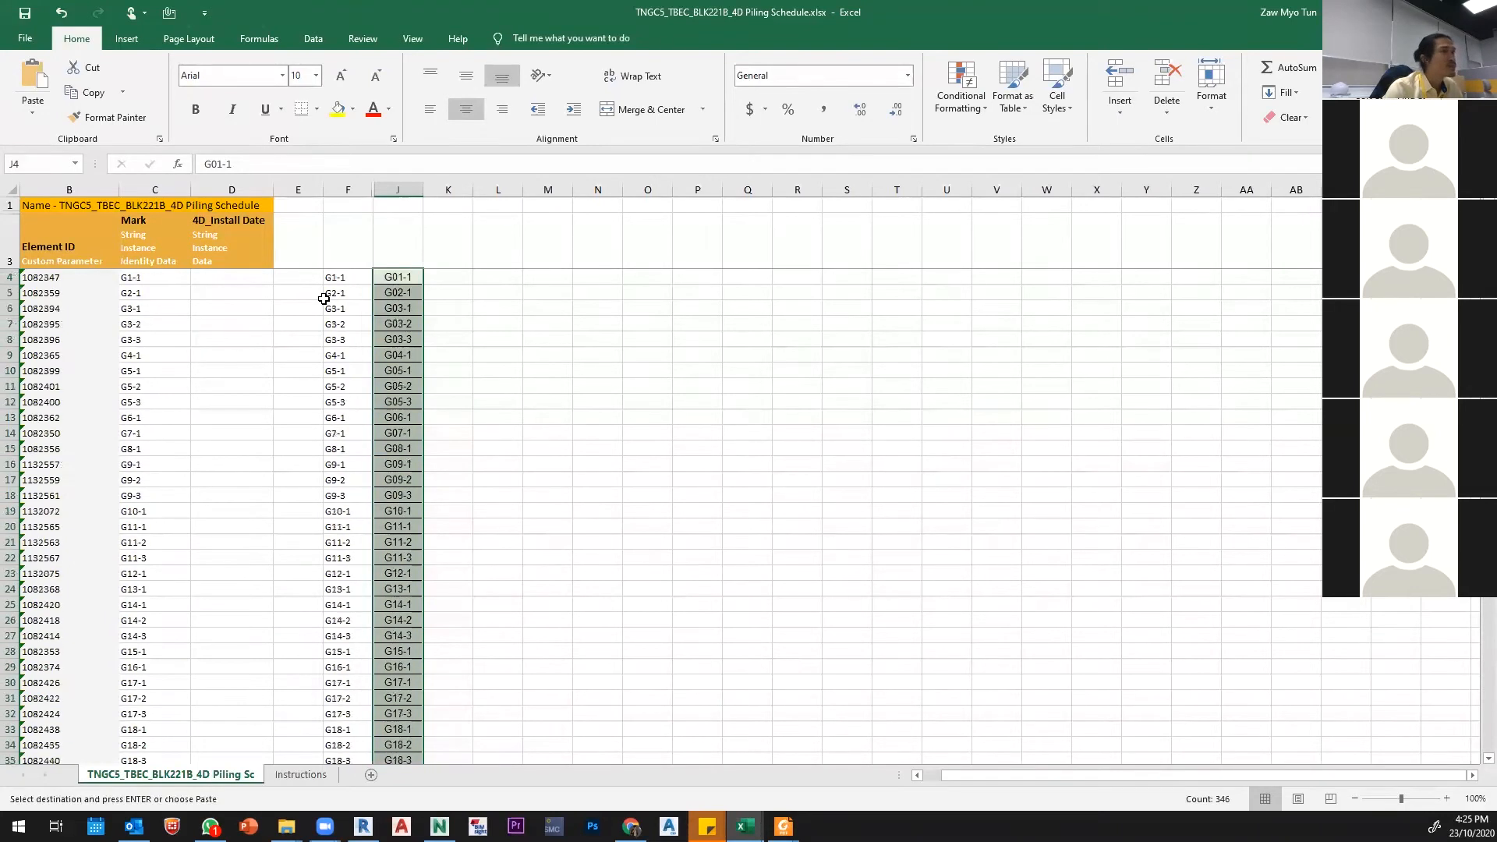
pyautogui.click(296, 294)
pyautogui.click(297, 277)
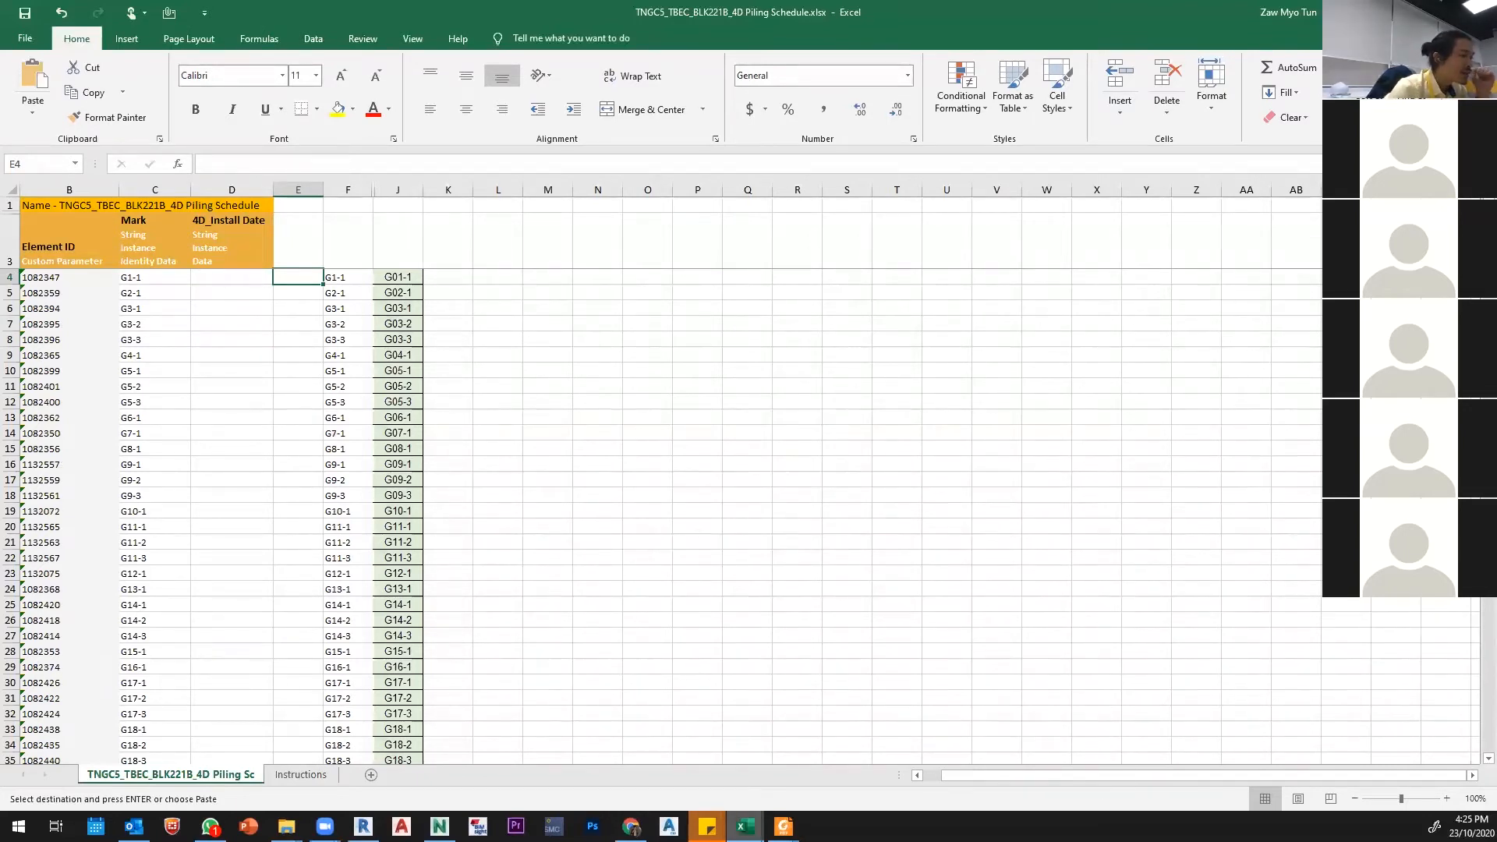
pyautogui.click(745, 826)
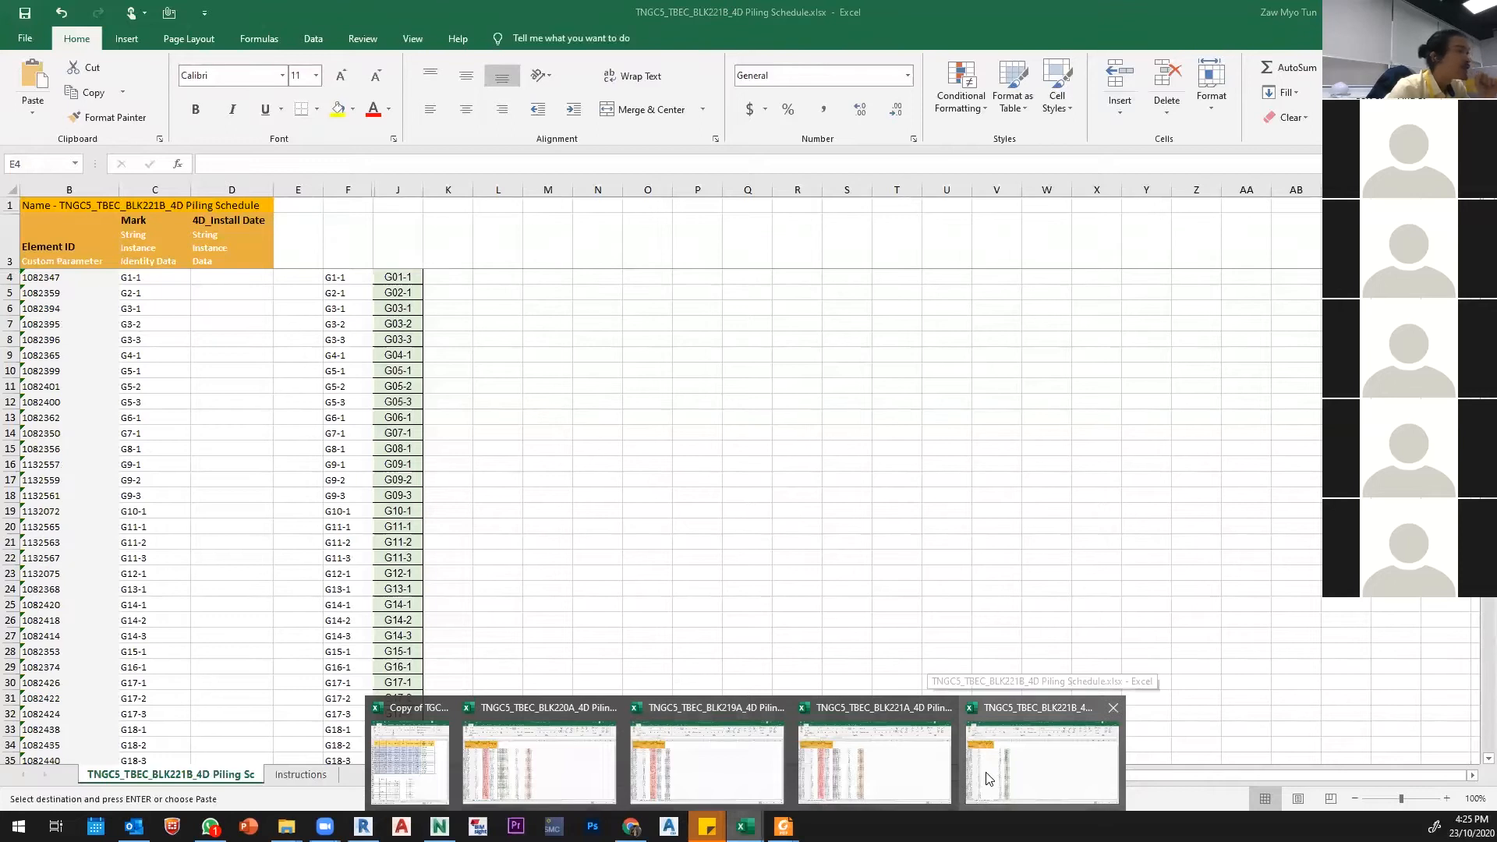
pyautogui.click(987, 778)
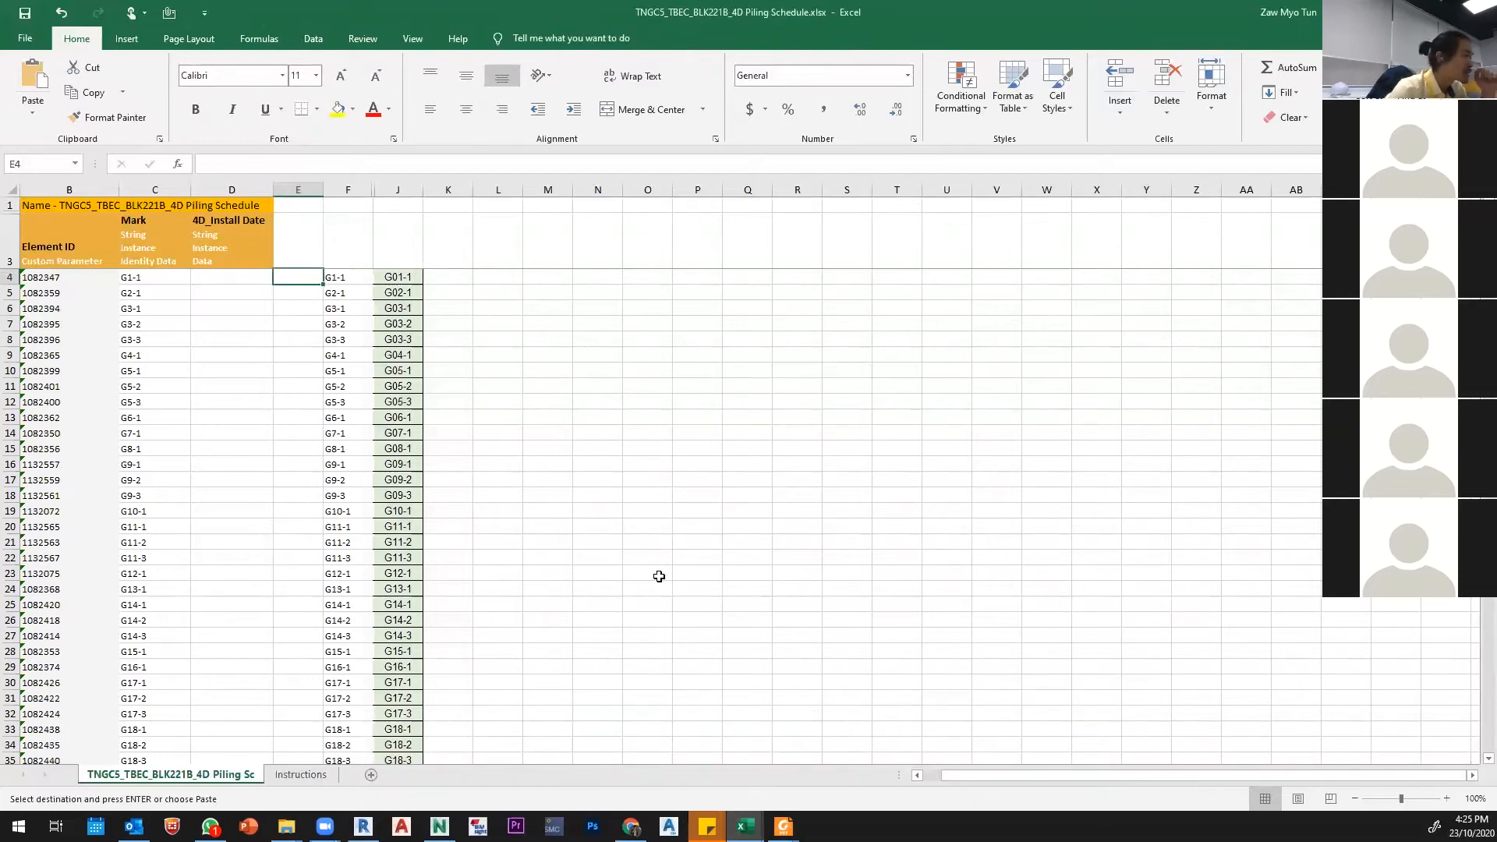
# Step: Switch to Navisworks, select the Pilling-202008 search set, and review its 4D_Install Date criterion in Find Items
pyautogui.click(439, 826)
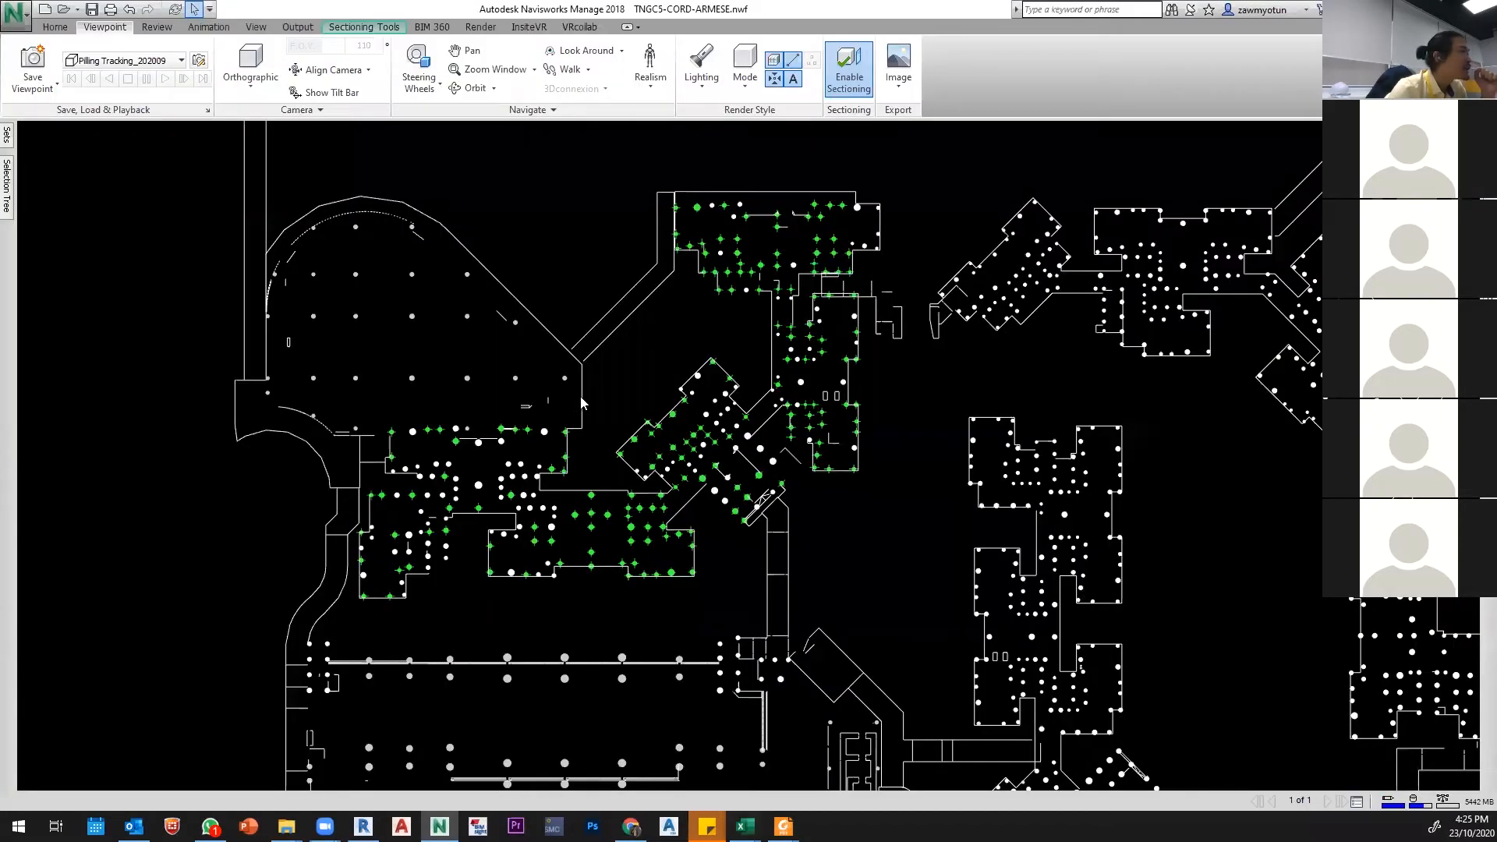
pyautogui.scroll(5, 522, 434)
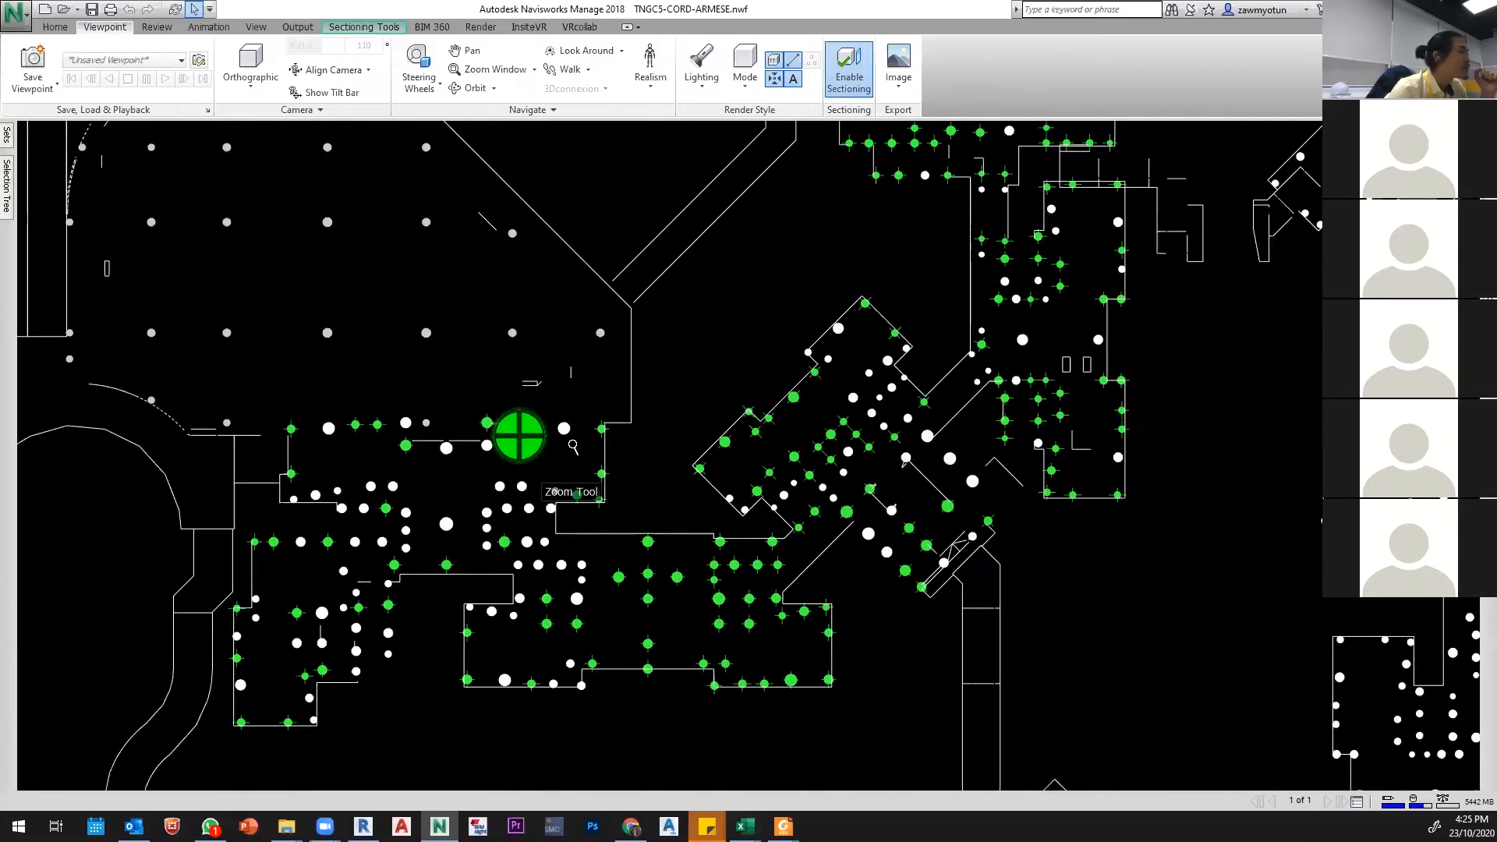
pyautogui.moveTo(6, 205)
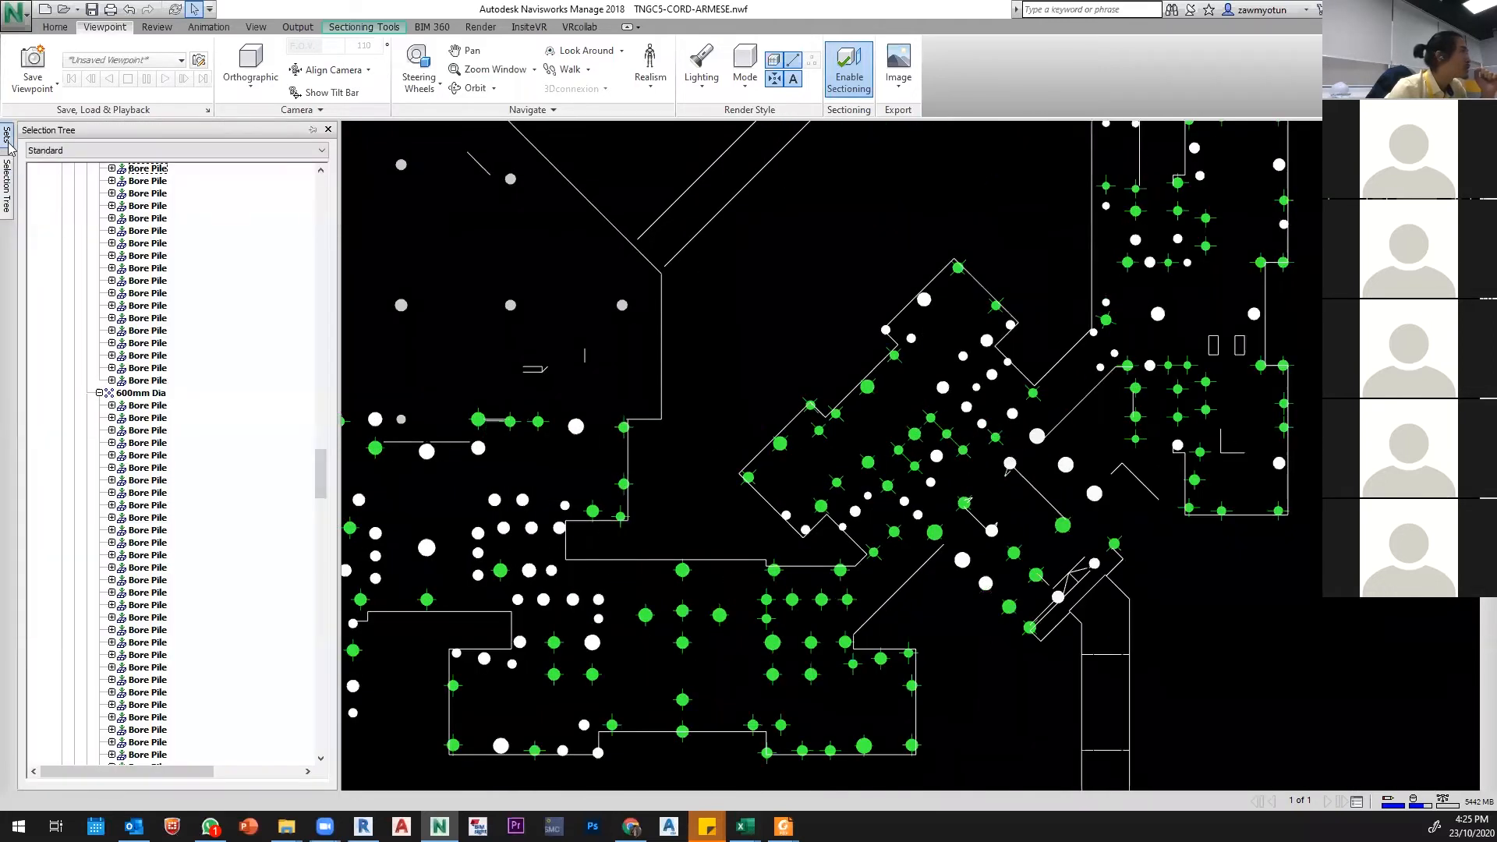
pyautogui.moveTo(6, 136)
pyautogui.click(72, 271)
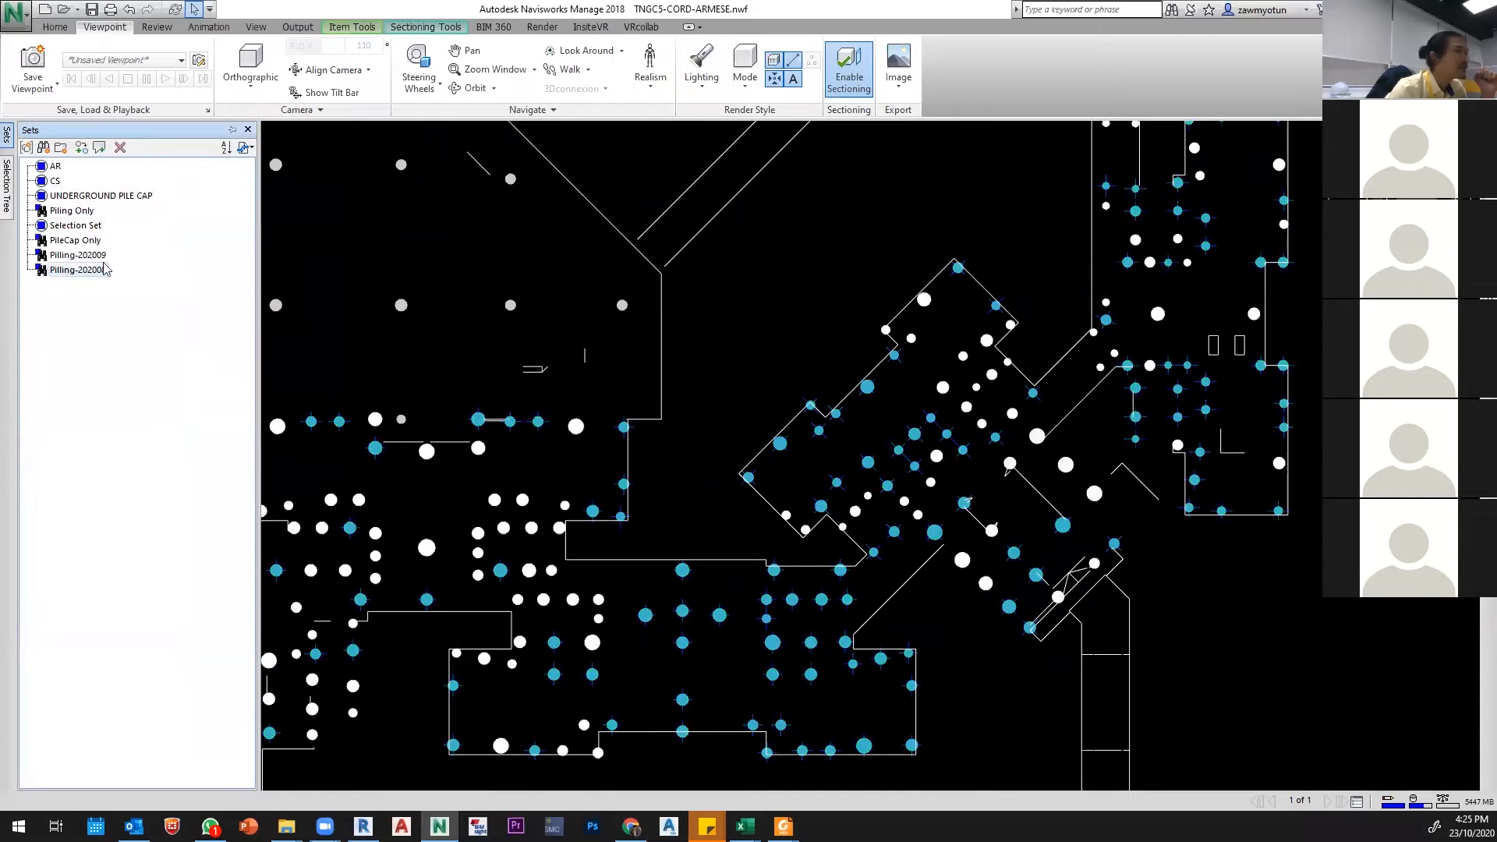
pyautogui.click(54, 27)
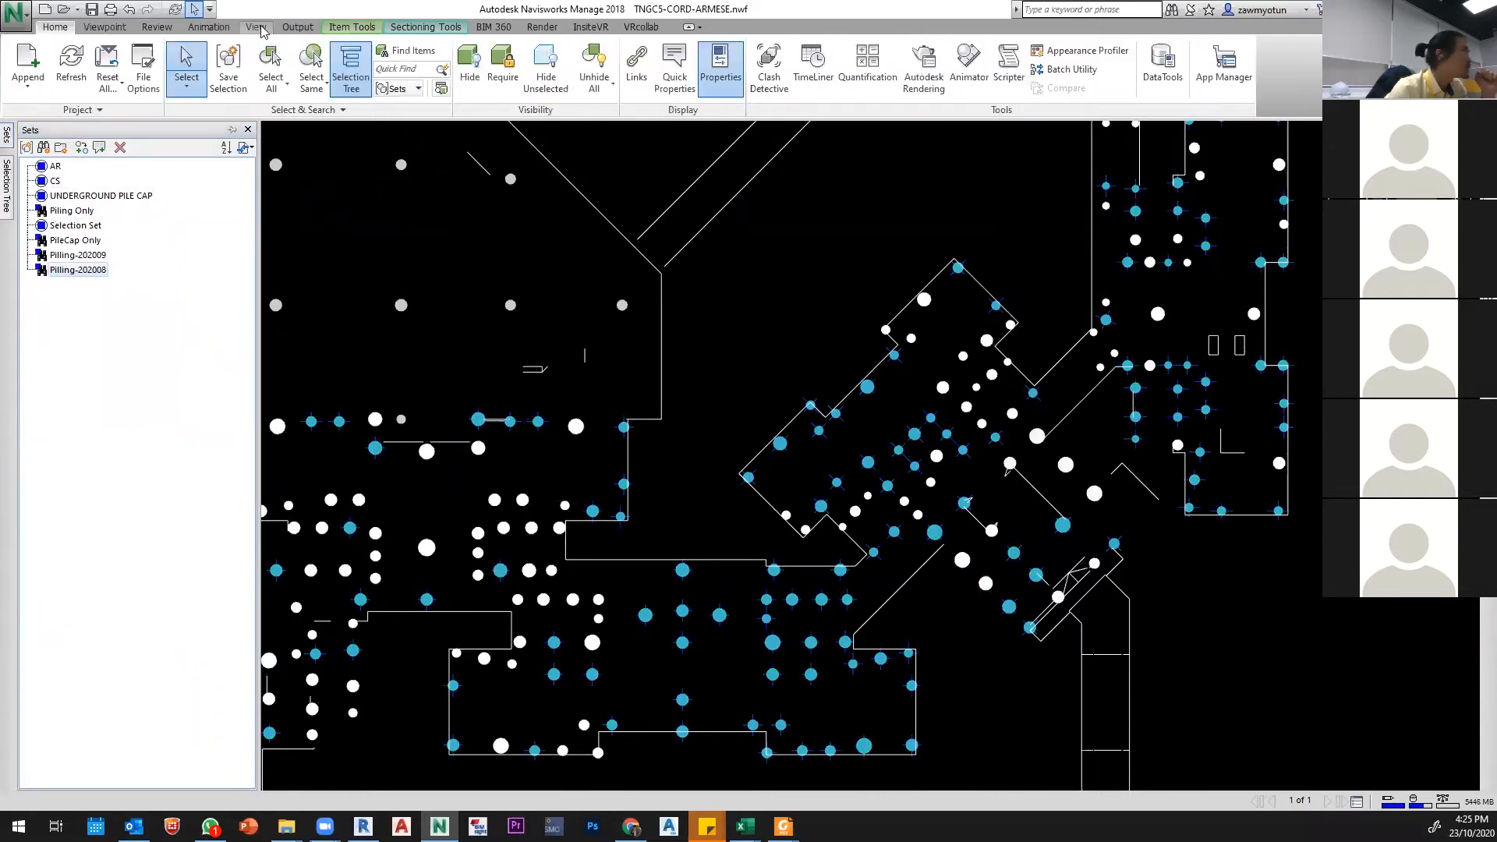
pyautogui.click(408, 50)
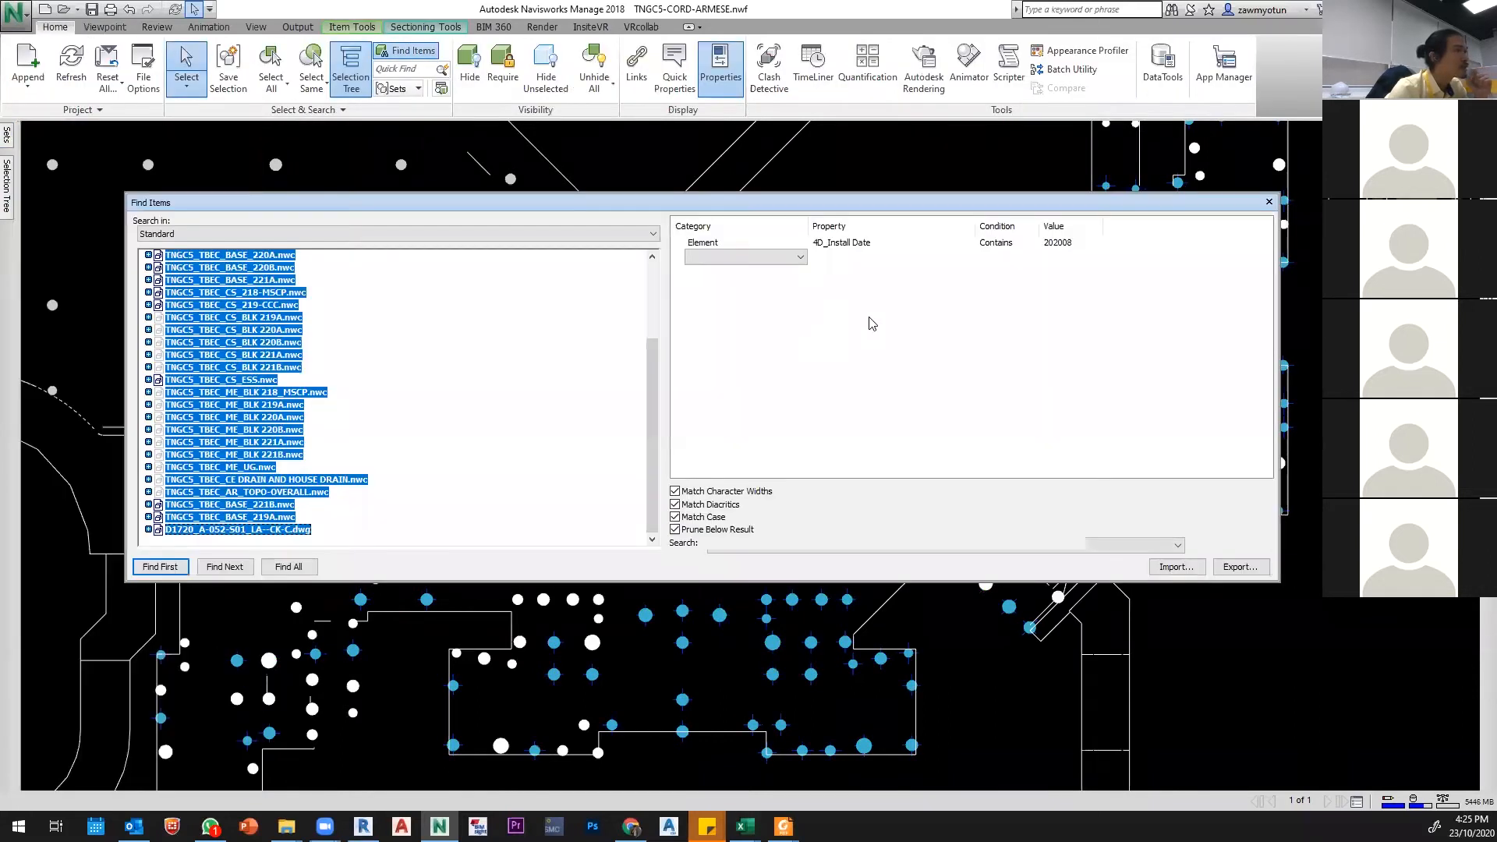
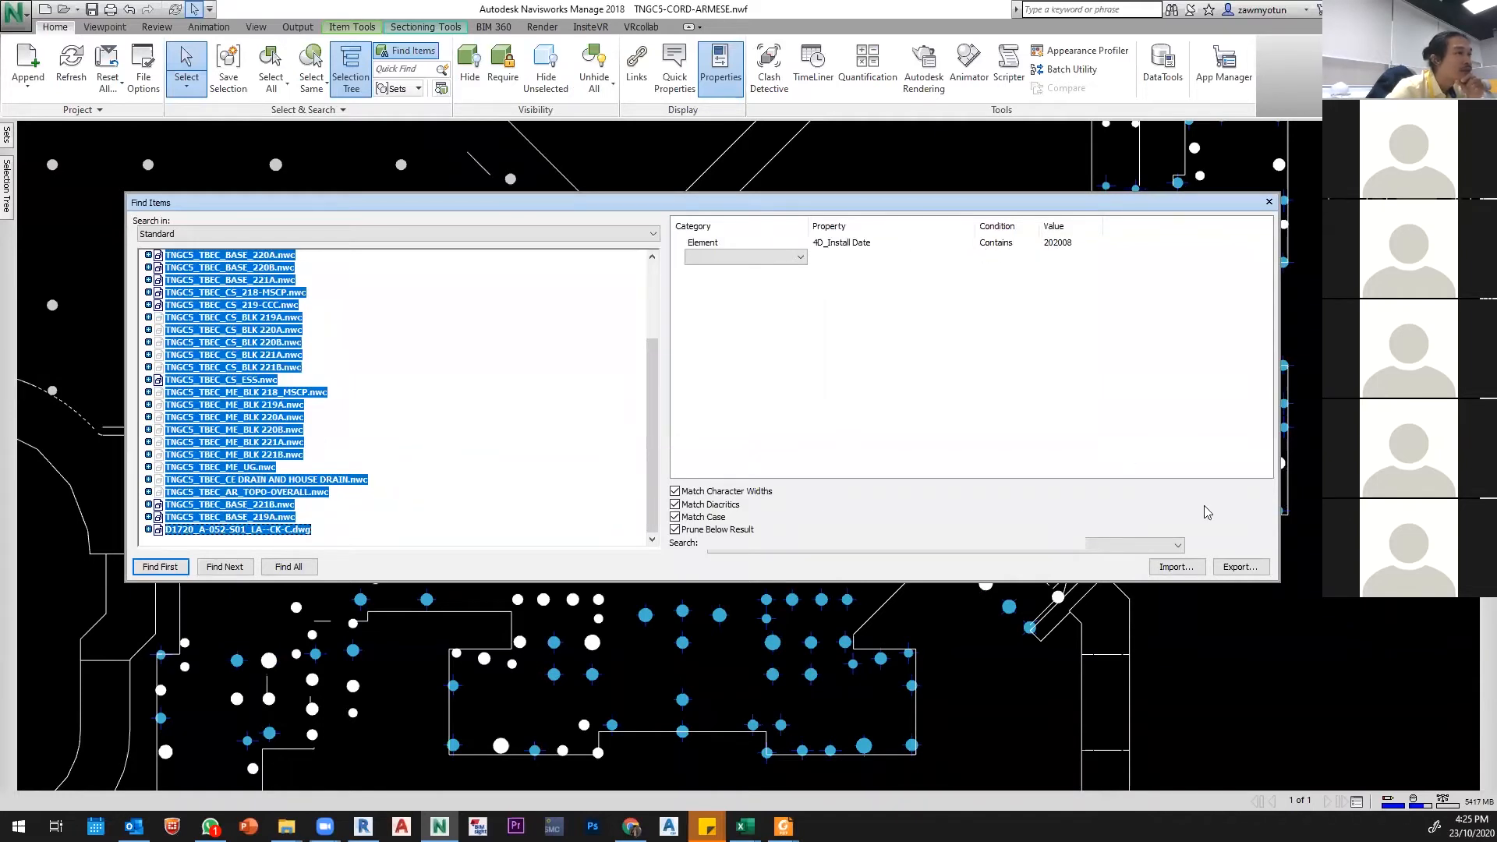
pyautogui.click(1268, 202)
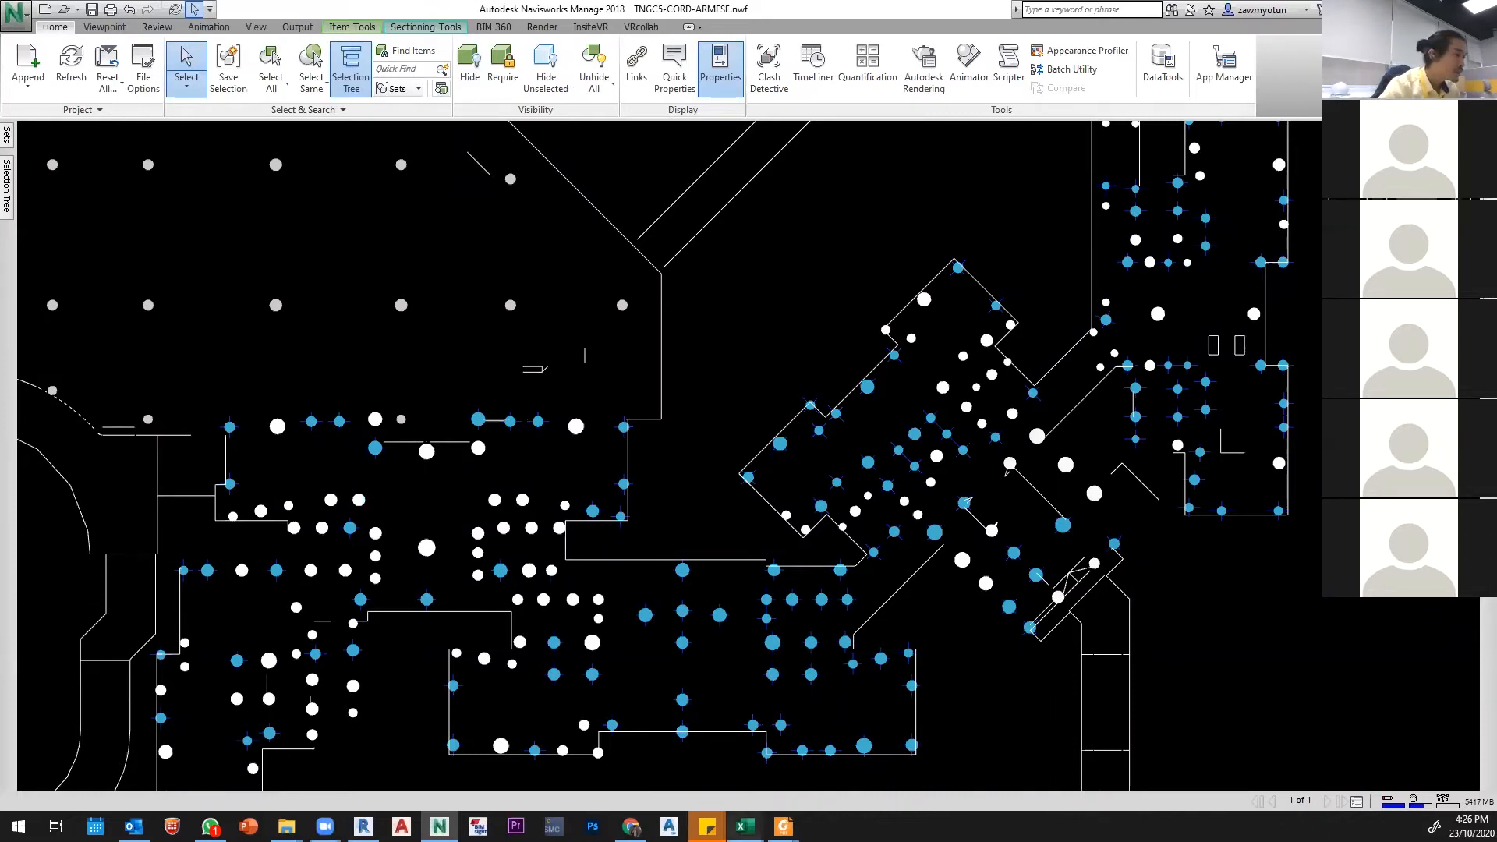
# Step: Return to the piling record workbook and inspect the underlying date value of the pile casting date in R1666
pyautogui.moveTo(745, 825)
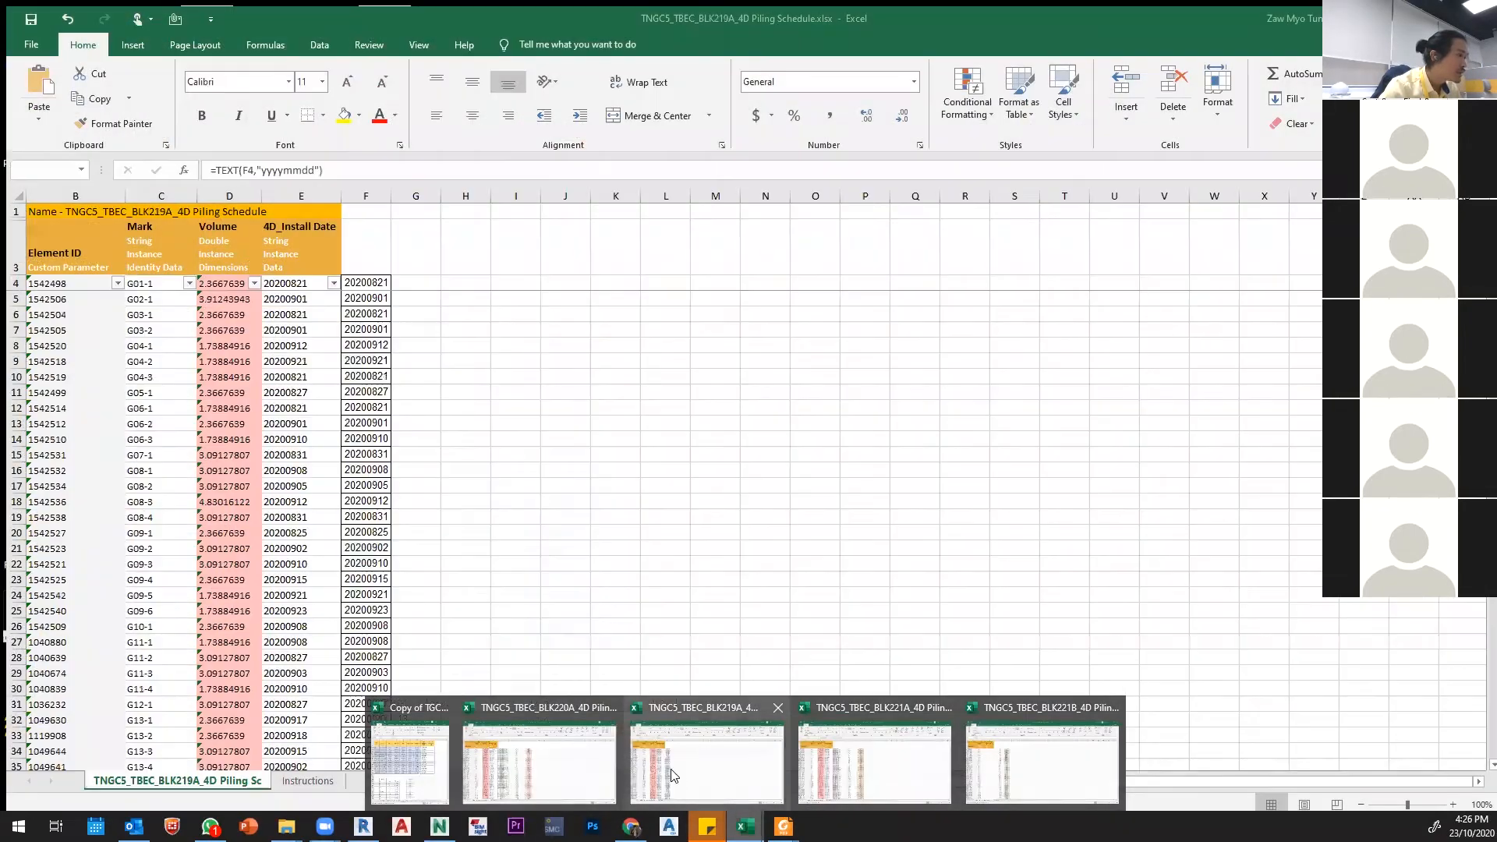
pyautogui.moveTo(427, 773)
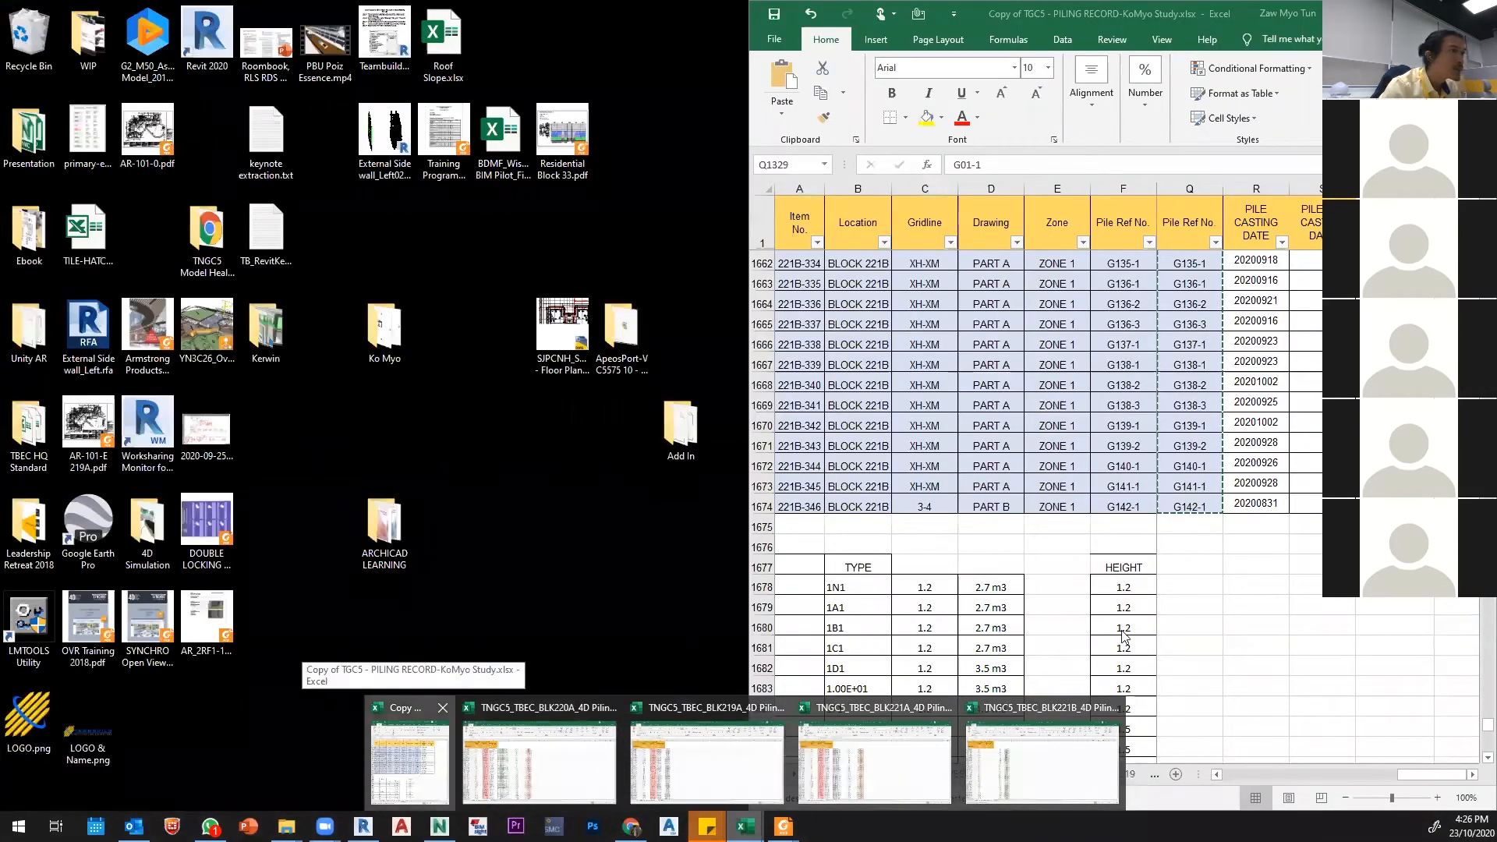
pyautogui.click(434, 784)
pyautogui.click(1251, 341)
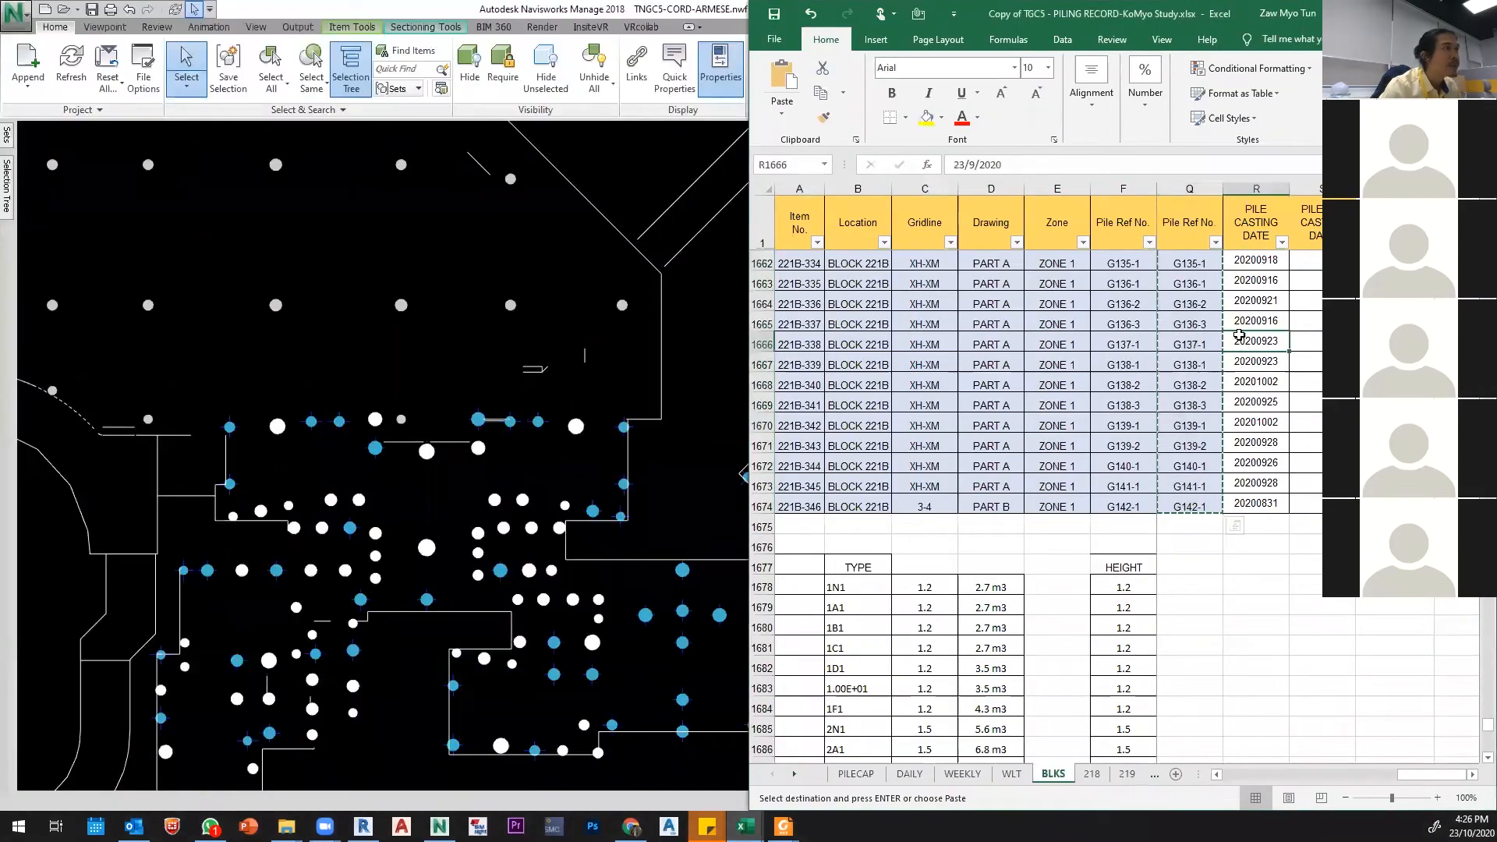
pyautogui.click(1006, 165)
pyautogui.moveTo(1006, 165); pyautogui.dragTo(946, 168)
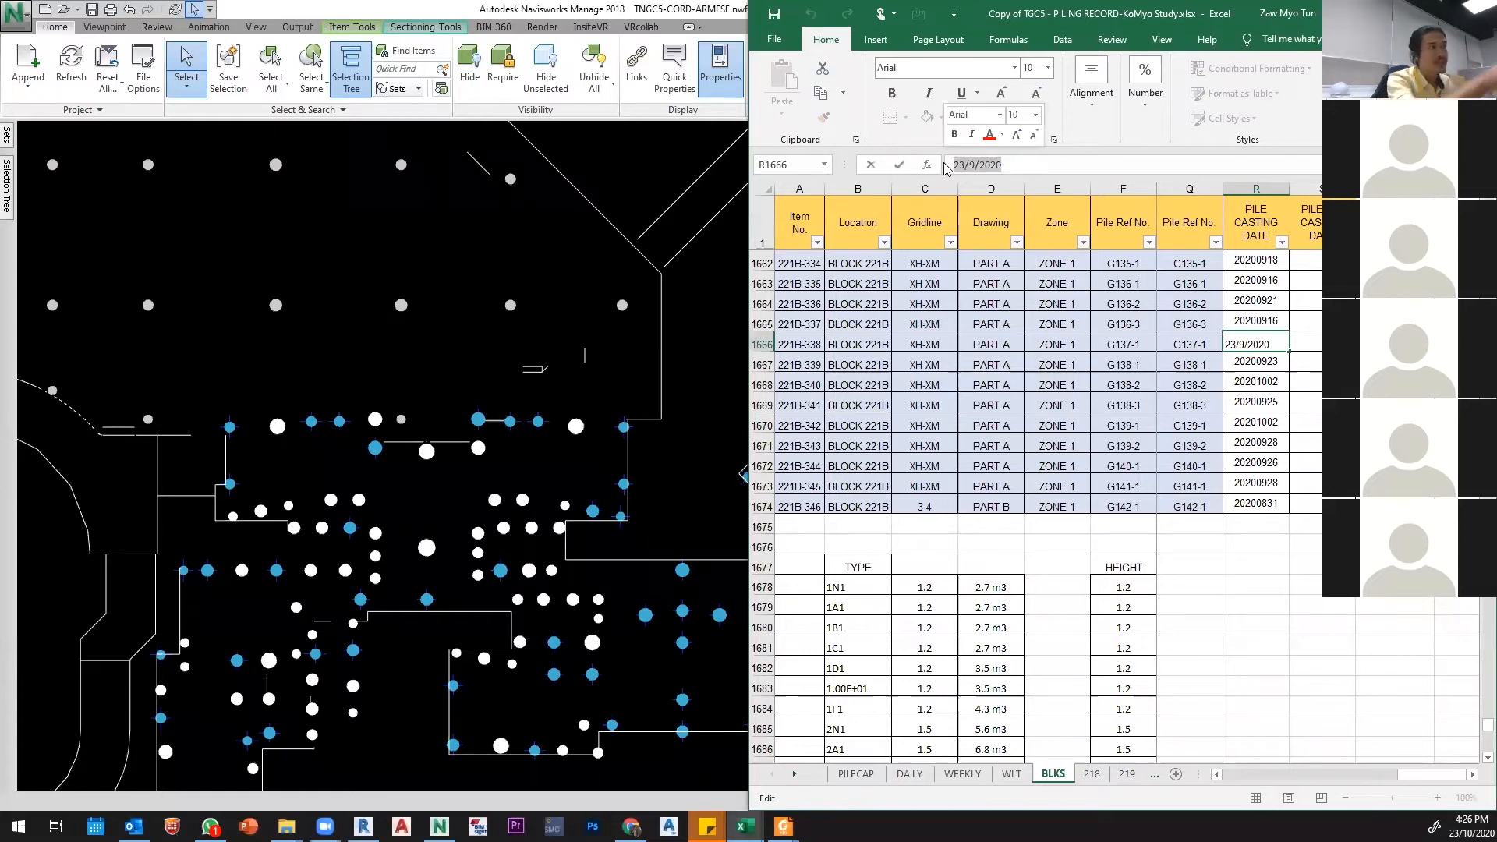
pyautogui.press('Escape')
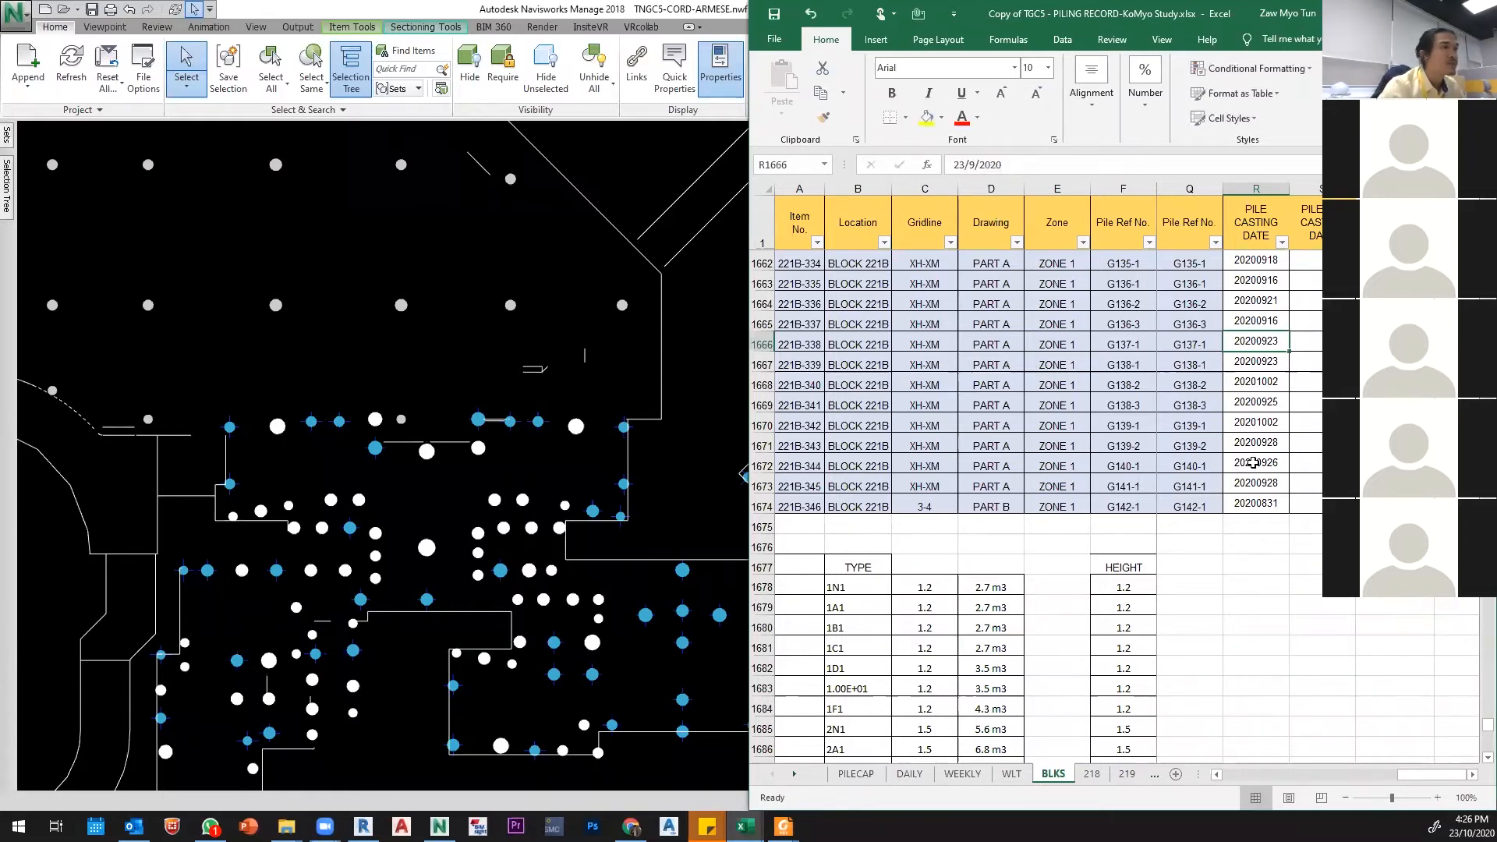
# Step: Copy the Block 221B pile casting dates from R1329 to R1674 in the BLKS sheet of the piling record
pyautogui.scroll(20, 1248, 312)
pyautogui.scroll(20, 1264, 299)
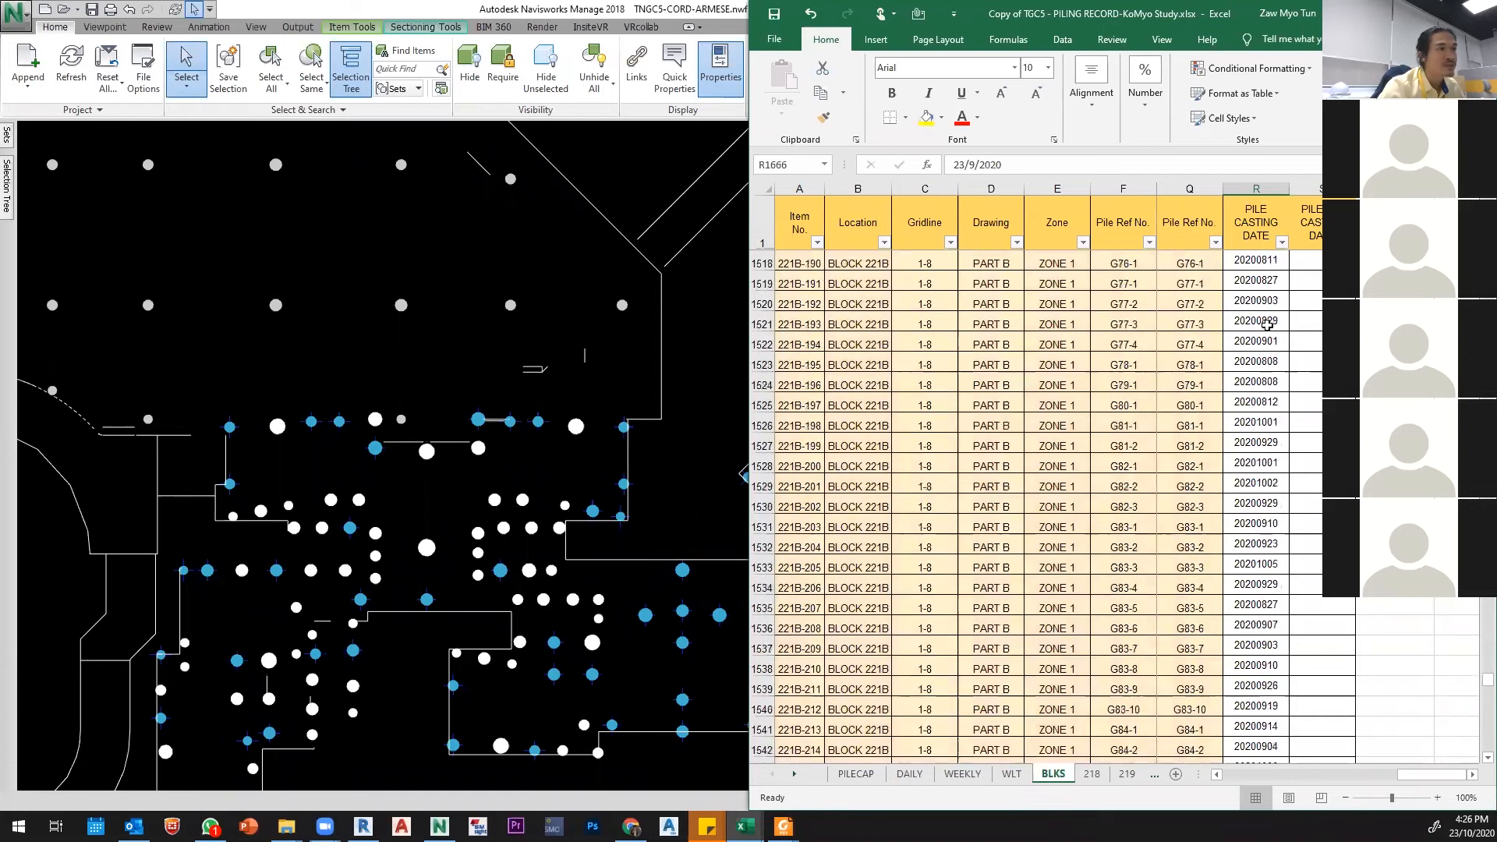
pyautogui.moveTo(1487, 651); pyautogui.dragTo(1487, 647)
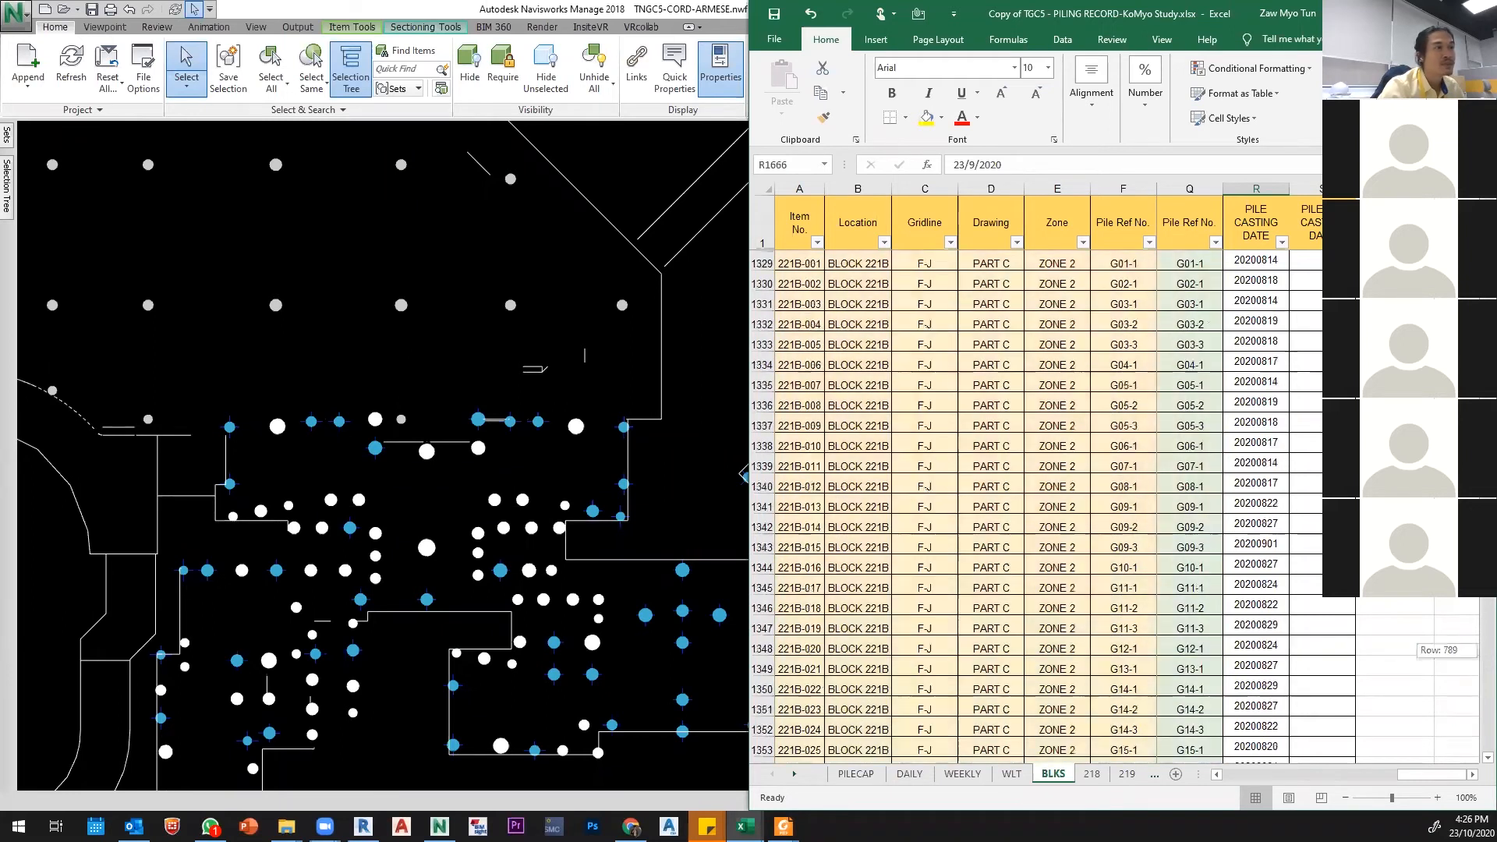
pyautogui.click(1270, 261)
pyautogui.scroll(-12, 1267, 292)
pyautogui.scroll(12, 1267, 292)
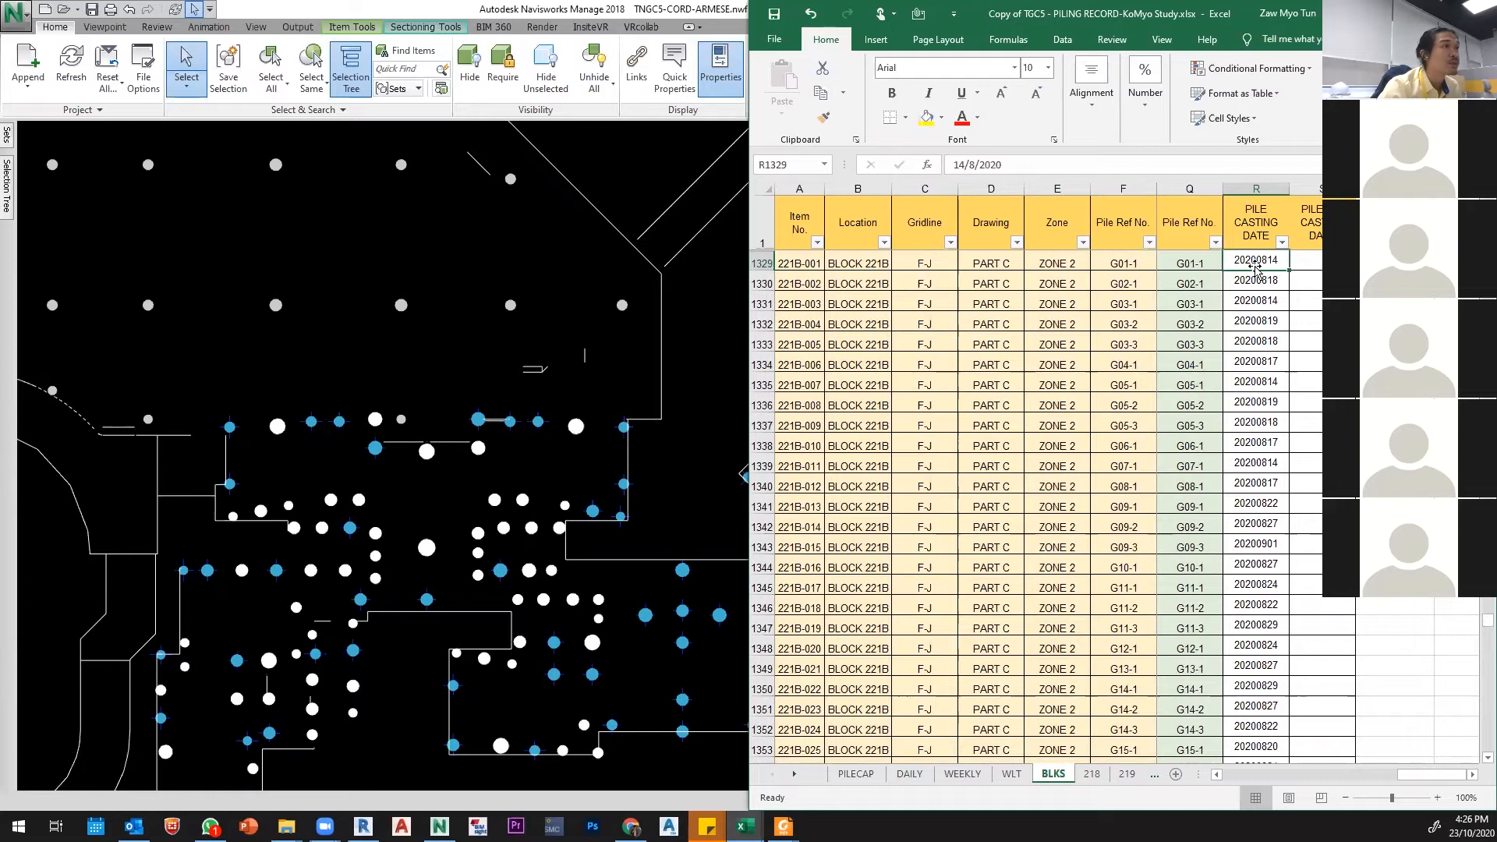
pyautogui.scroll(-20, 1271, 511)
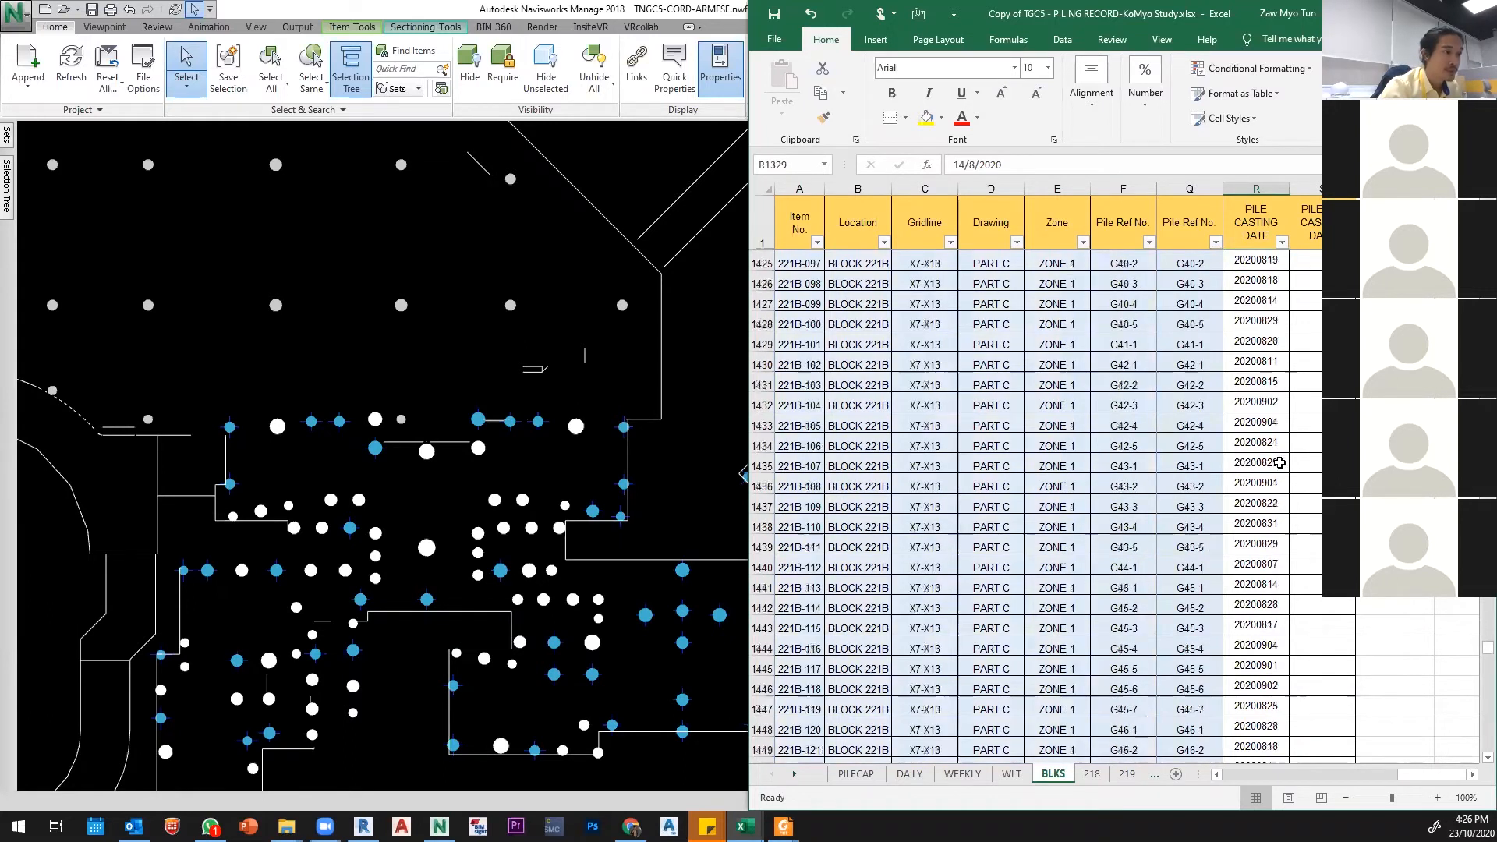
pyautogui.scroll(-20, 1271, 511)
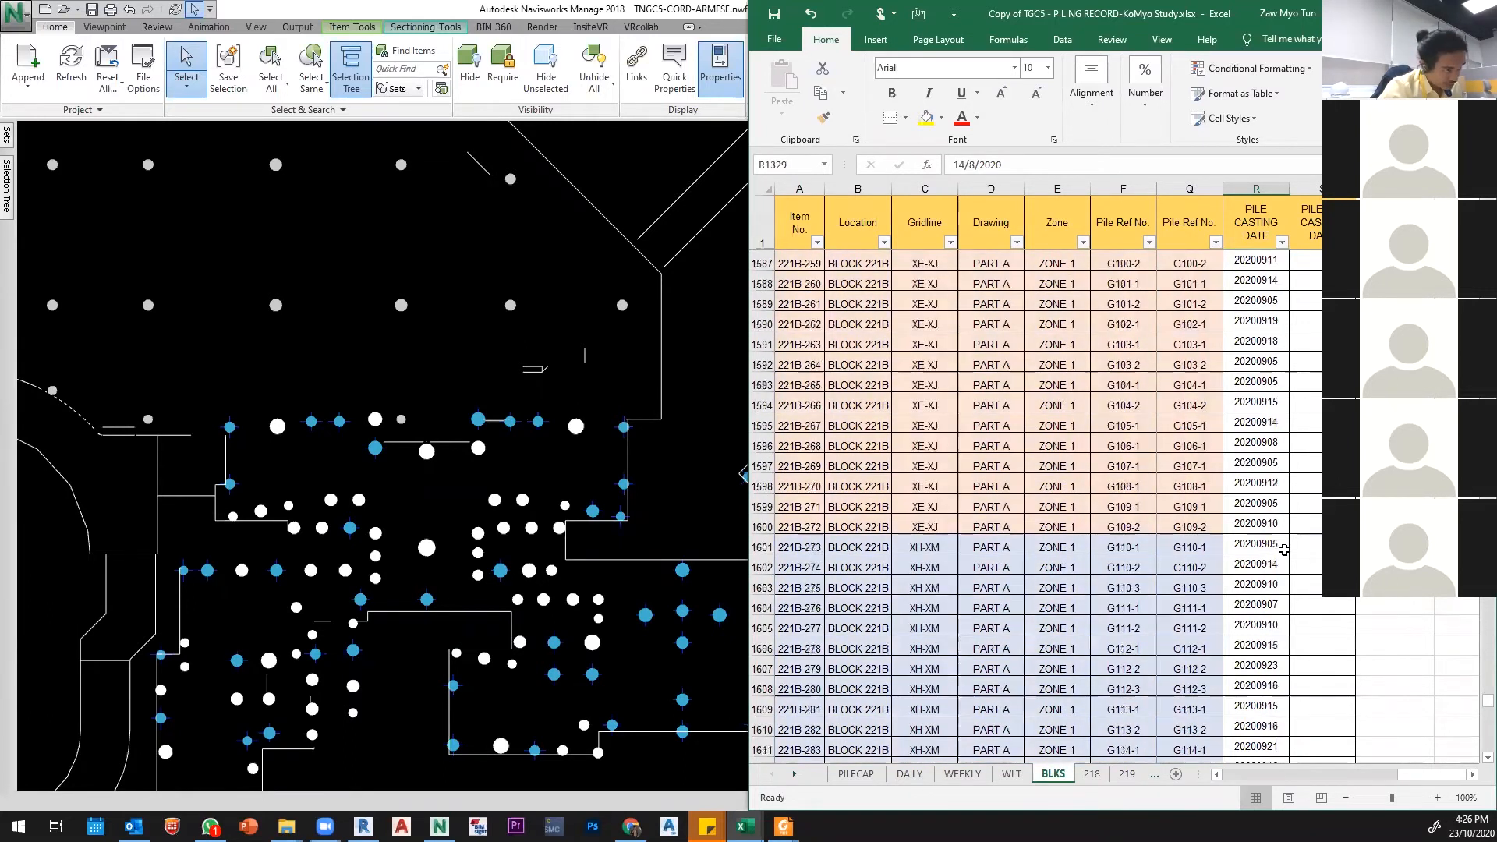
pyautogui.scroll(-12, 1284, 553)
pyautogui.scroll(3, 1271, 600)
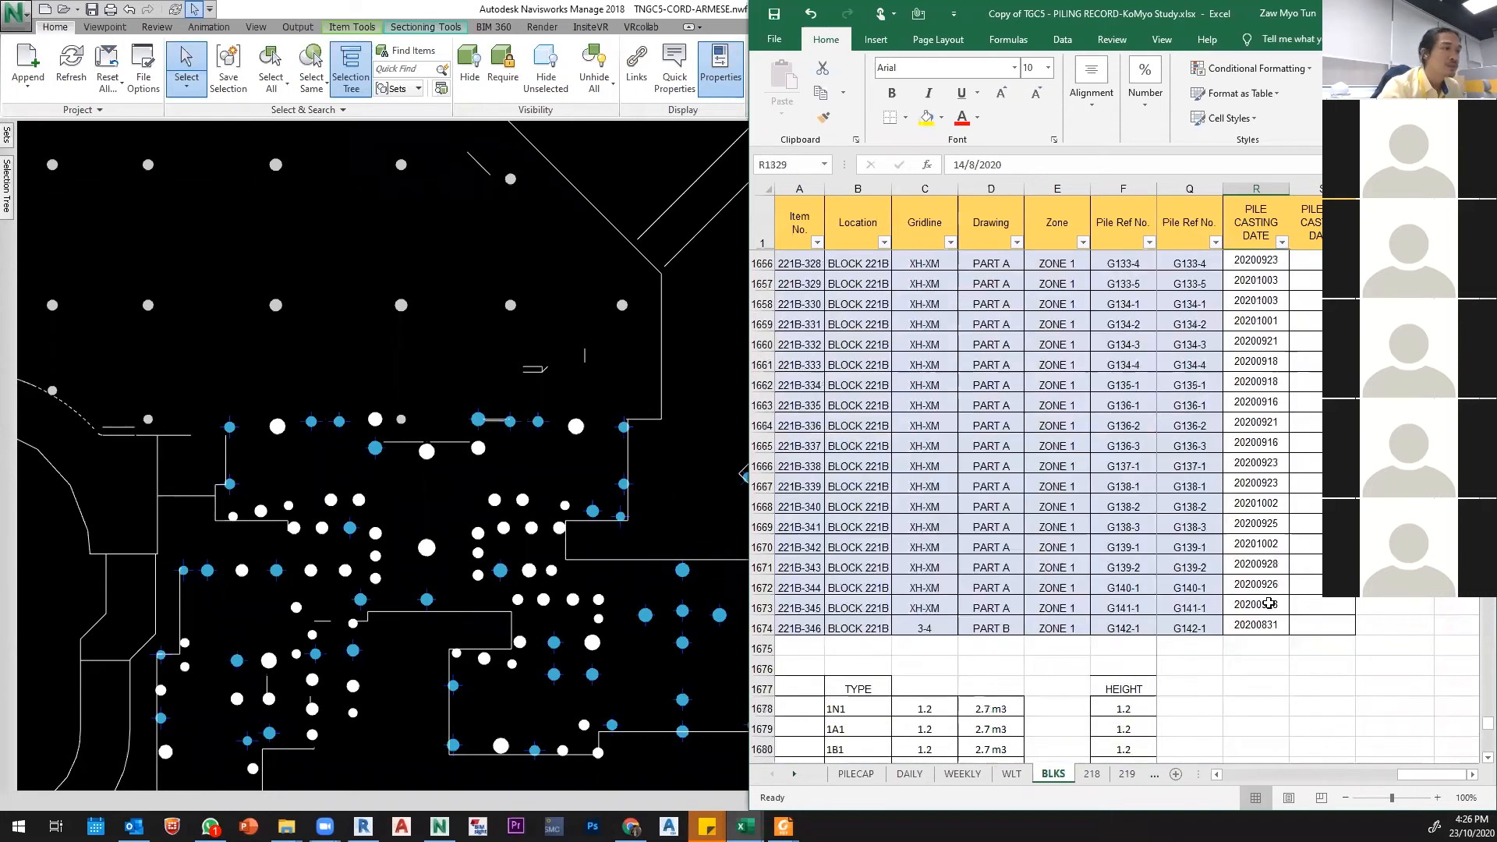
pyautogui.keyDown('shift'); pyautogui.click(1264, 624); pyautogui.keyUp('shift')
pyautogui.hotkey('ctrl', 'c')
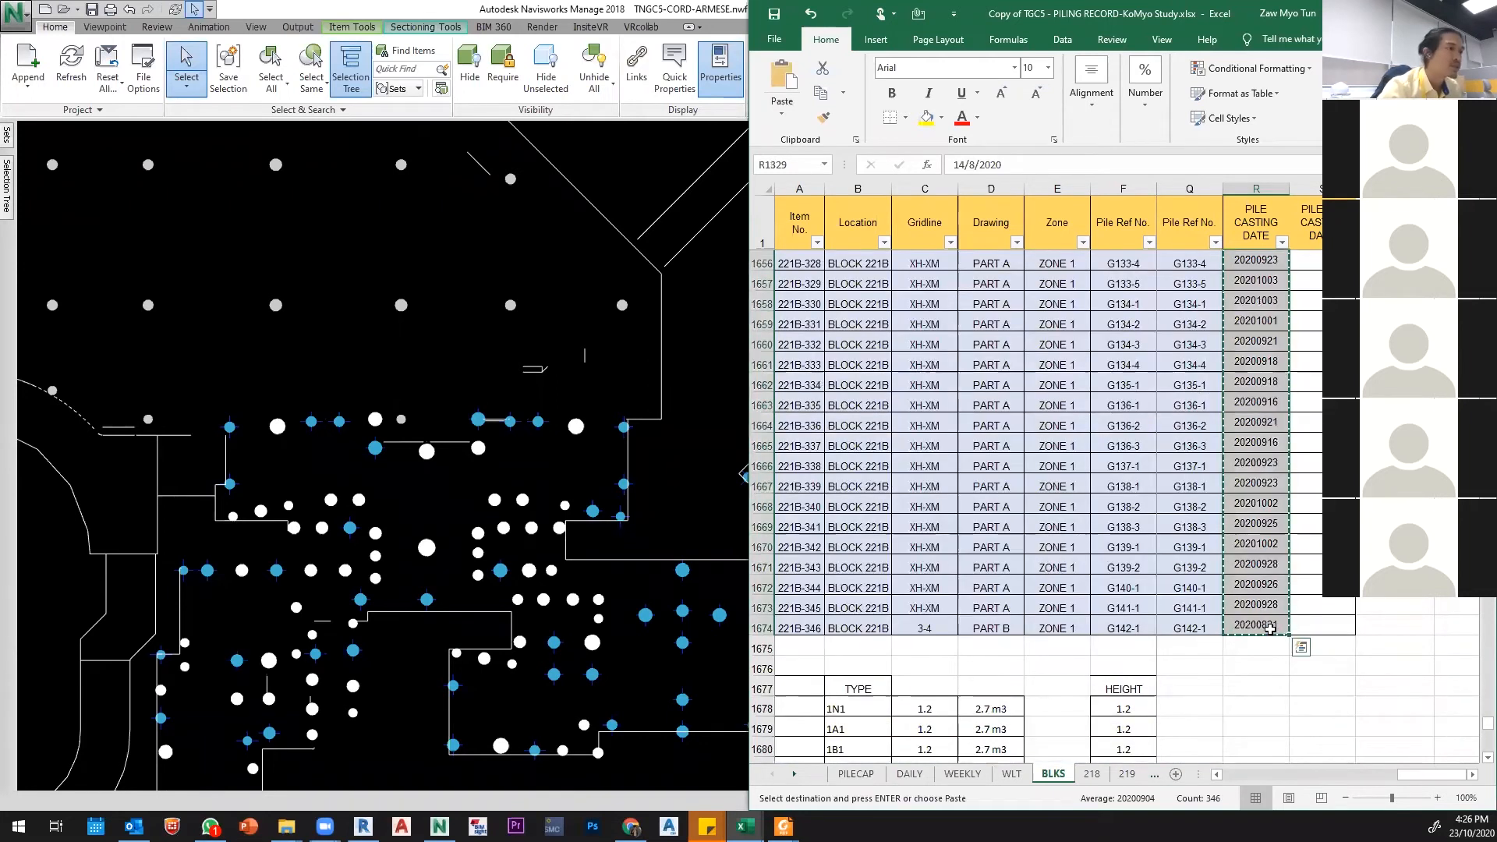
# Step: Paste the copied casting dates into the BLK221B 4D Piling Schedule workbook, starting at cell E4
pyautogui.moveTo(741, 825)
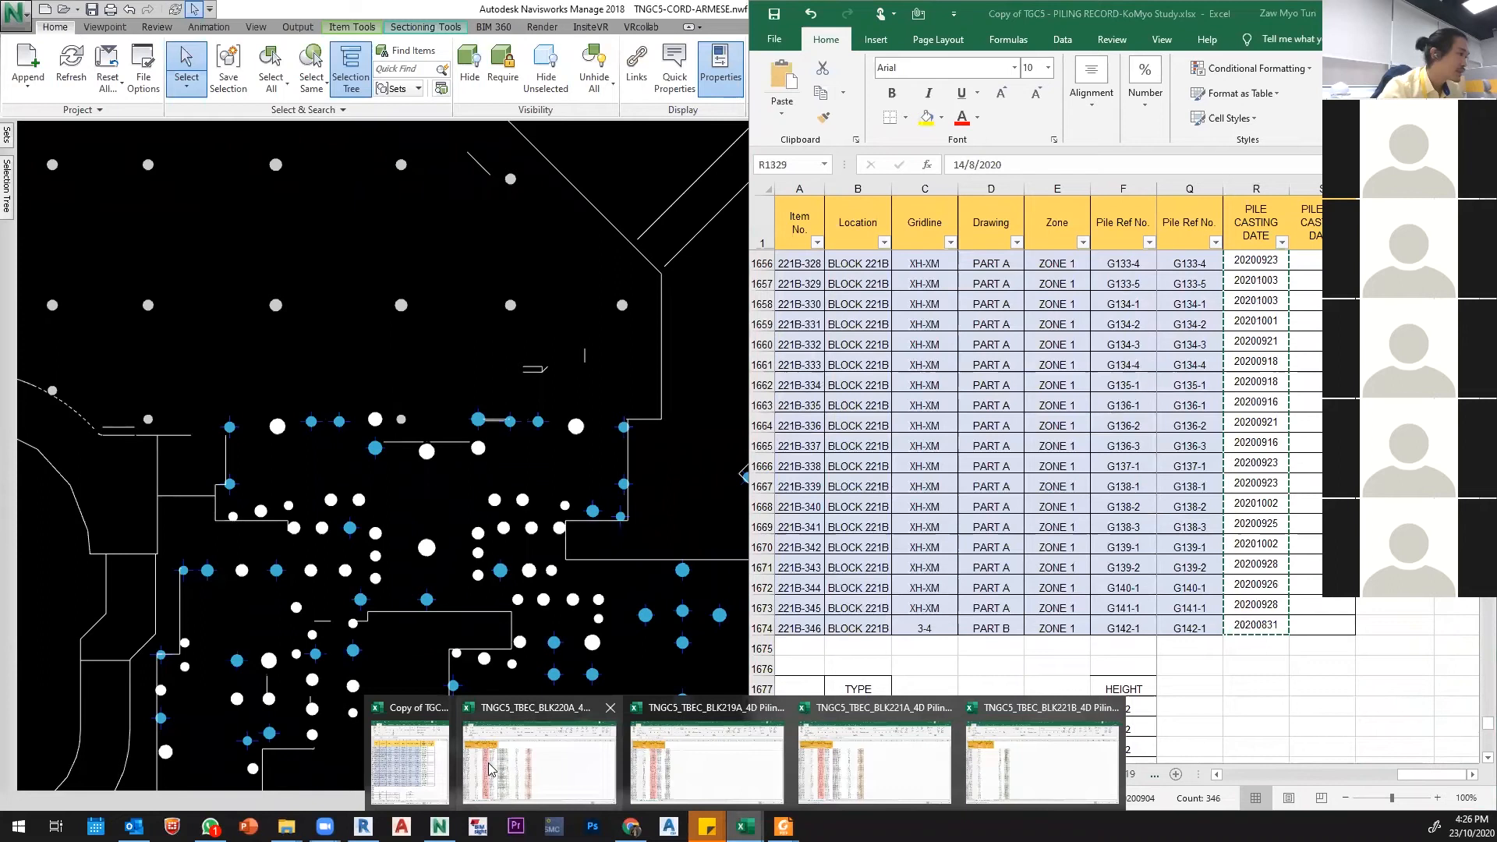
pyautogui.moveTo(580, 779)
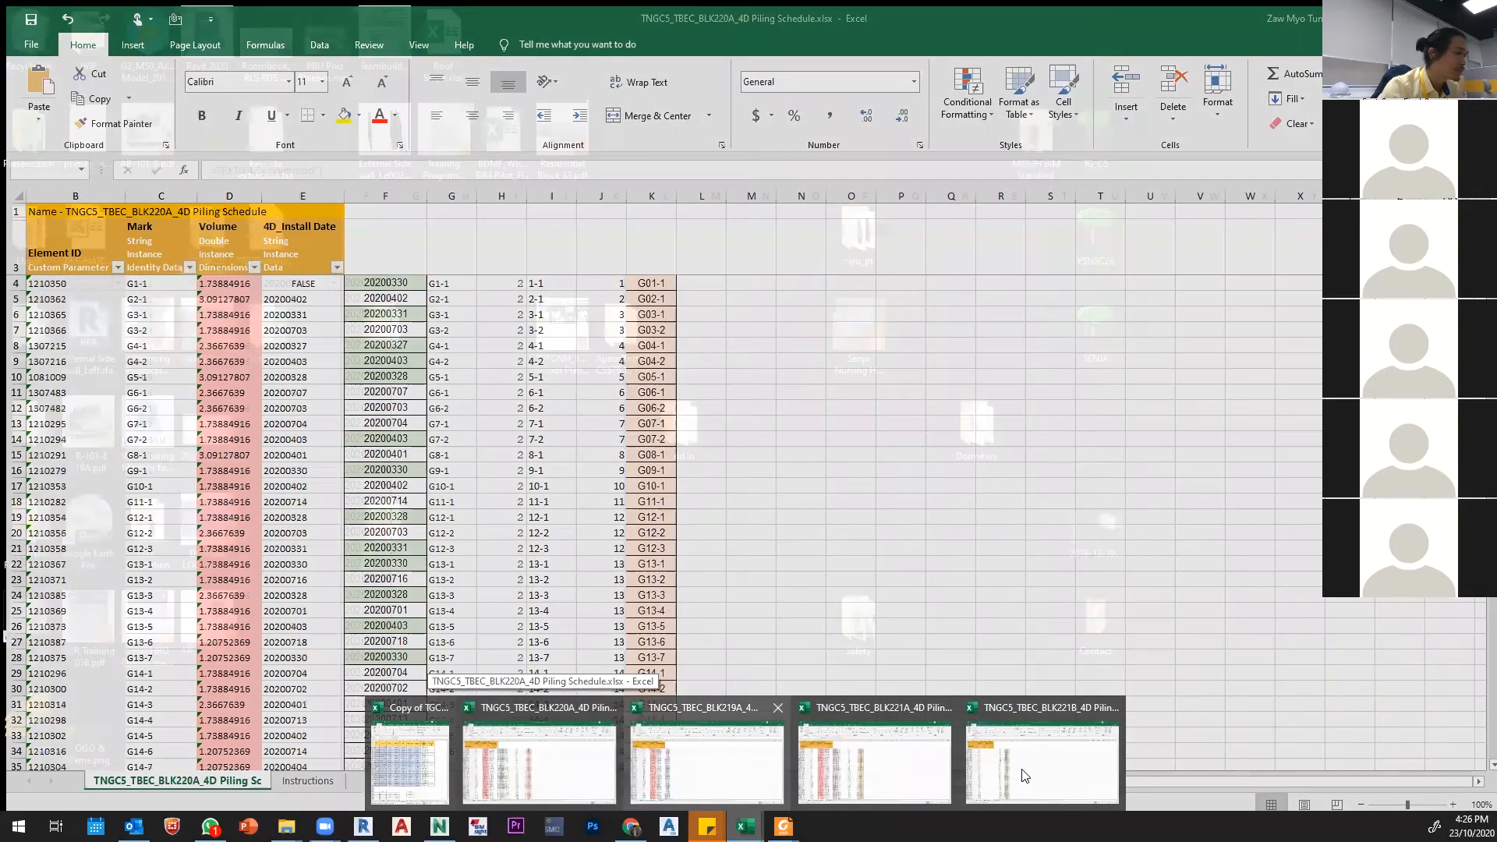
pyautogui.click(1043, 763)
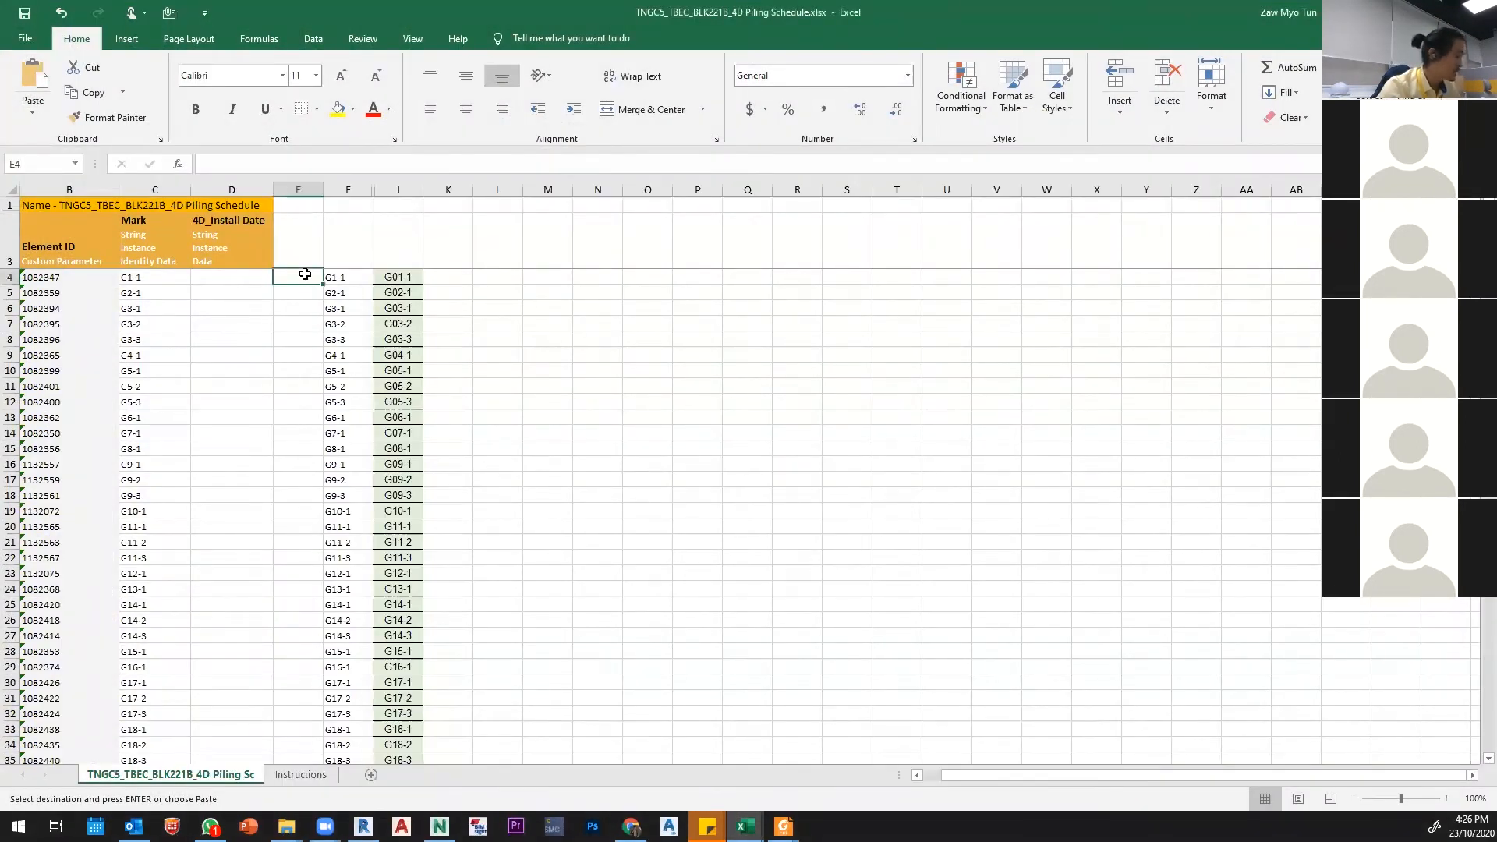
pyautogui.hotkey('ctrl', 'v')
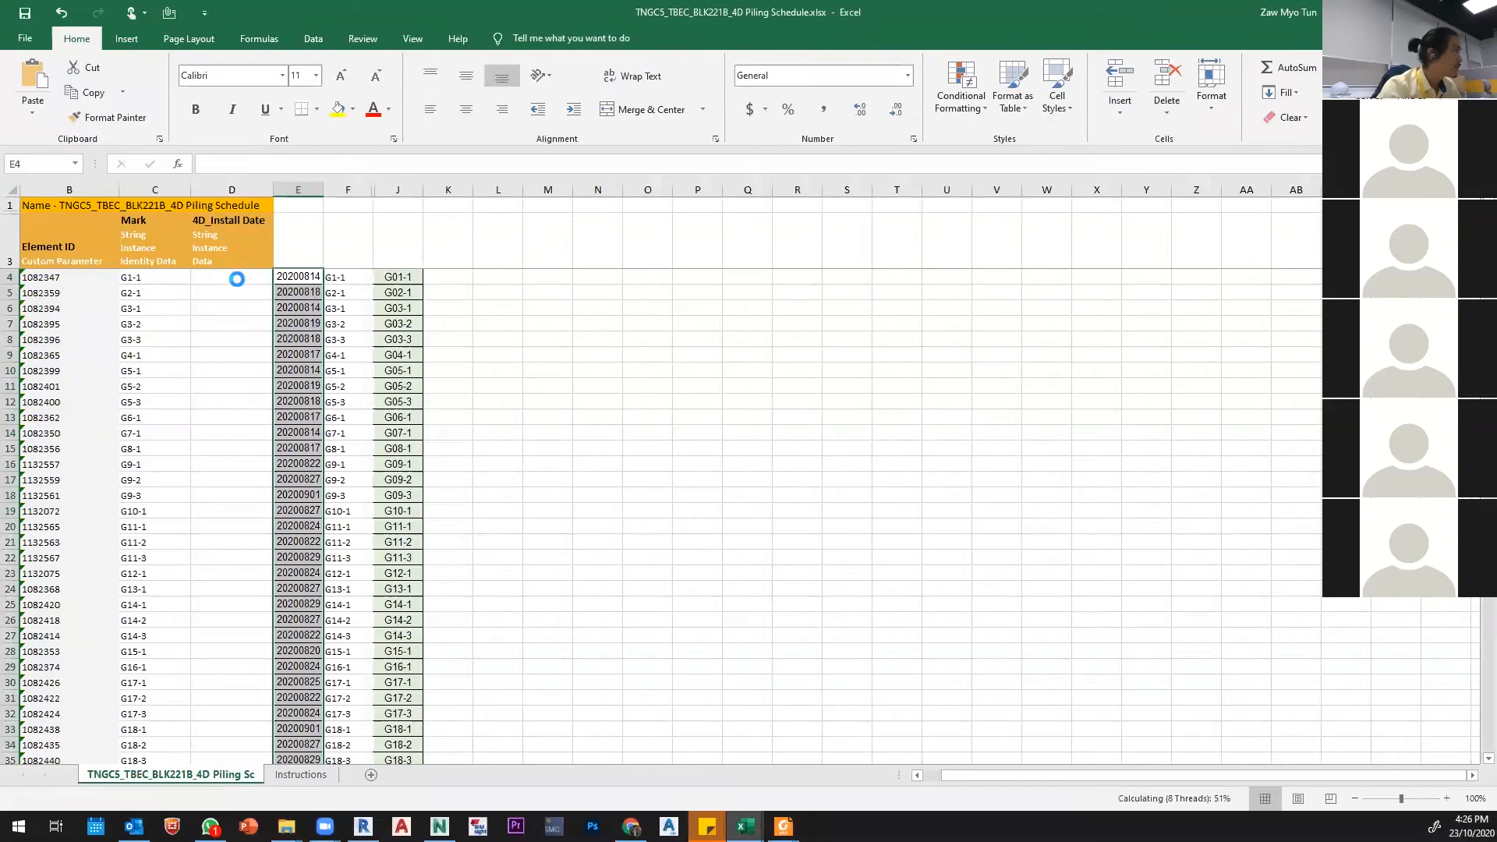
pyautogui.click(284, 278)
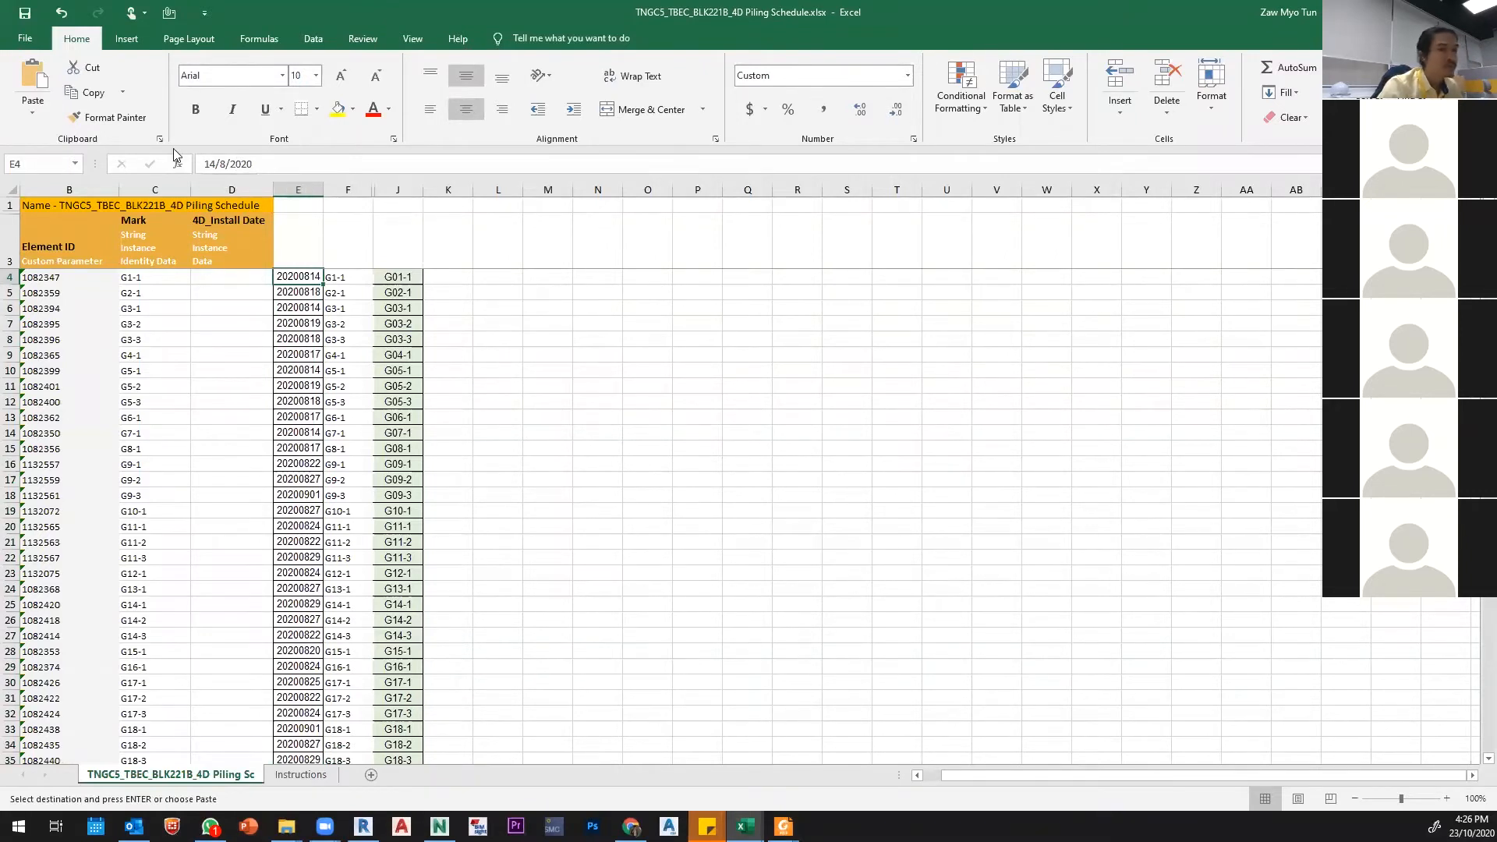
# Step: Switch to Revit to check the 4D_Install Date column of the BLK221B piling schedule, and return to the BLK221B workbook
pyautogui.click(362, 826)
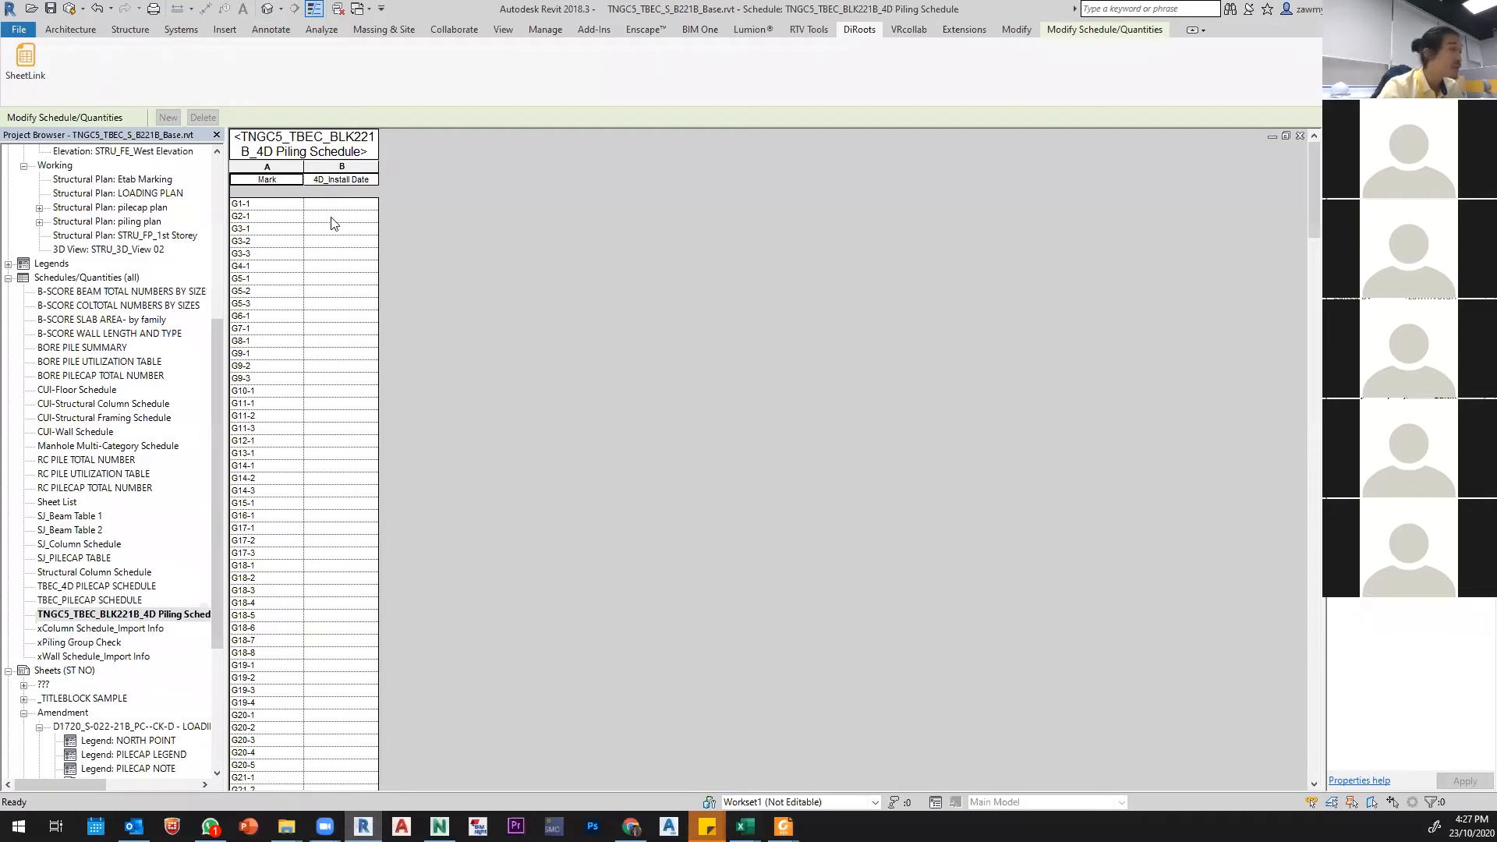
pyautogui.click(745, 826)
pyautogui.click(1006, 756)
pyautogui.click(222, 293)
pyautogui.click(236, 275)
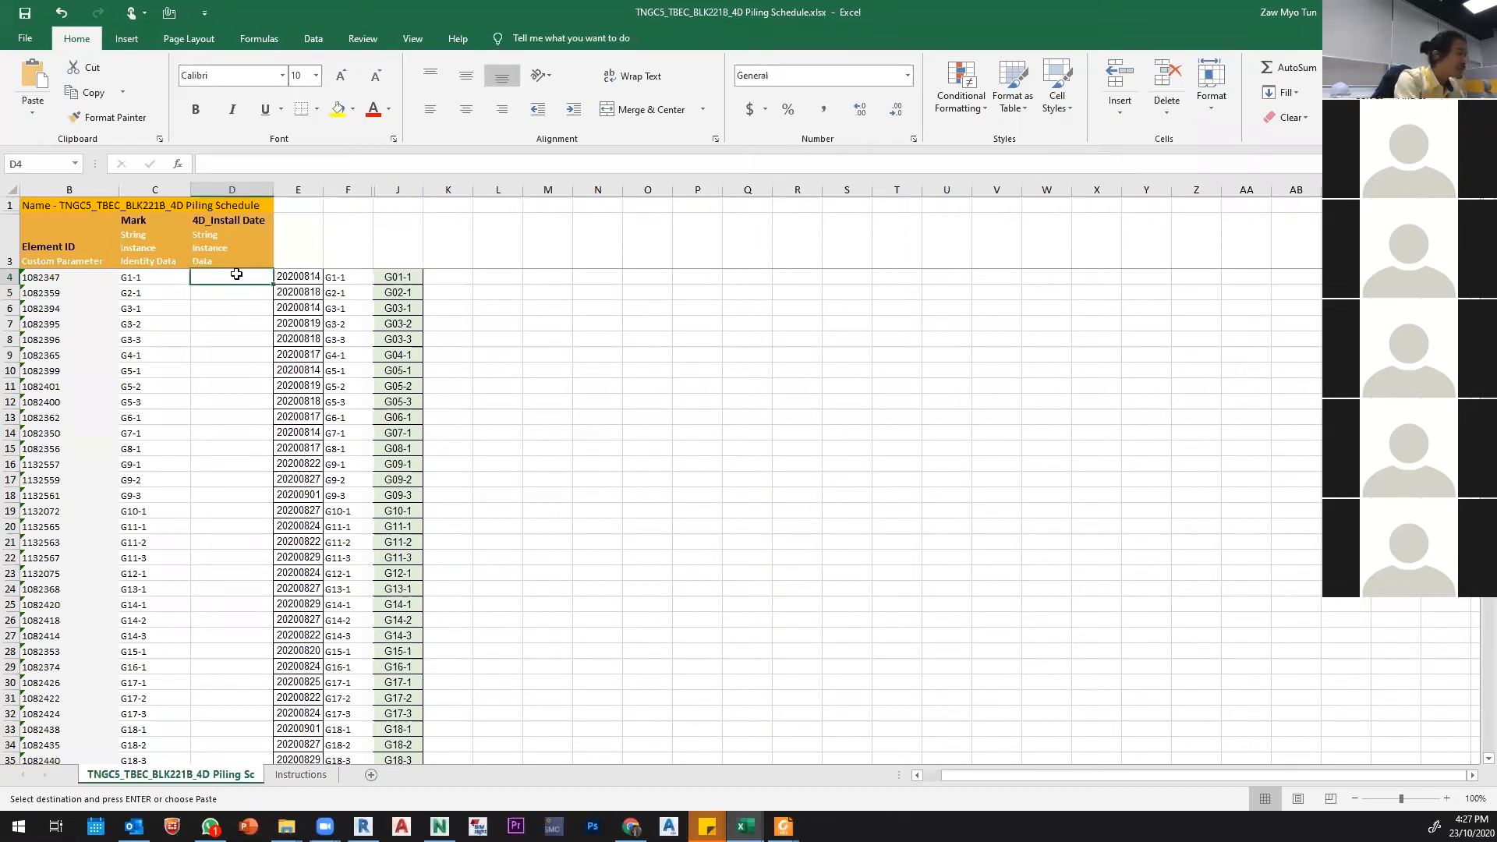
pyautogui.write('=te')
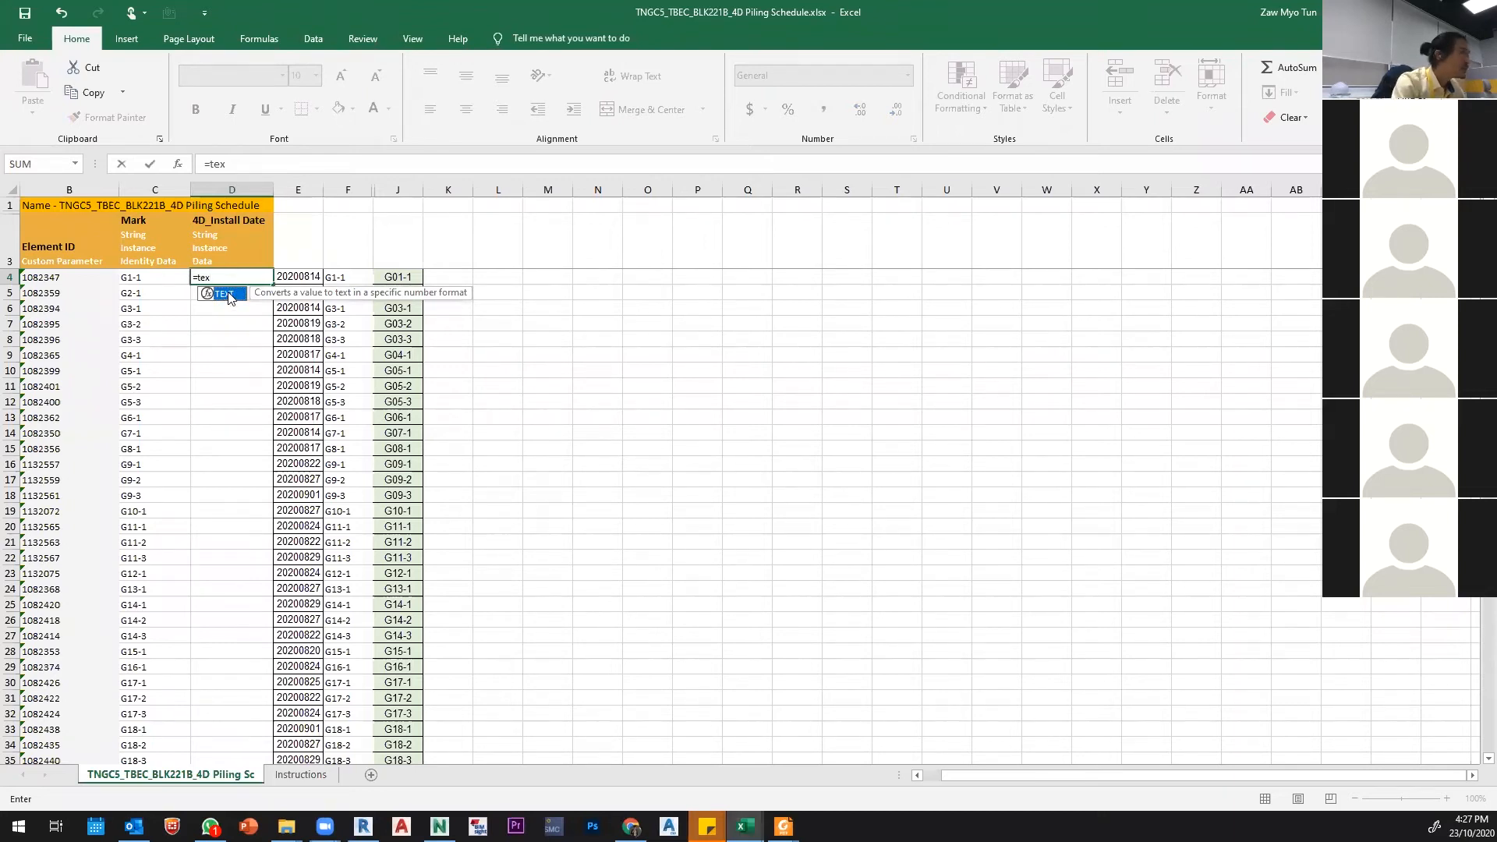
pyautogui.write('x')
pyautogui.press('Return')
pyautogui.write('t')
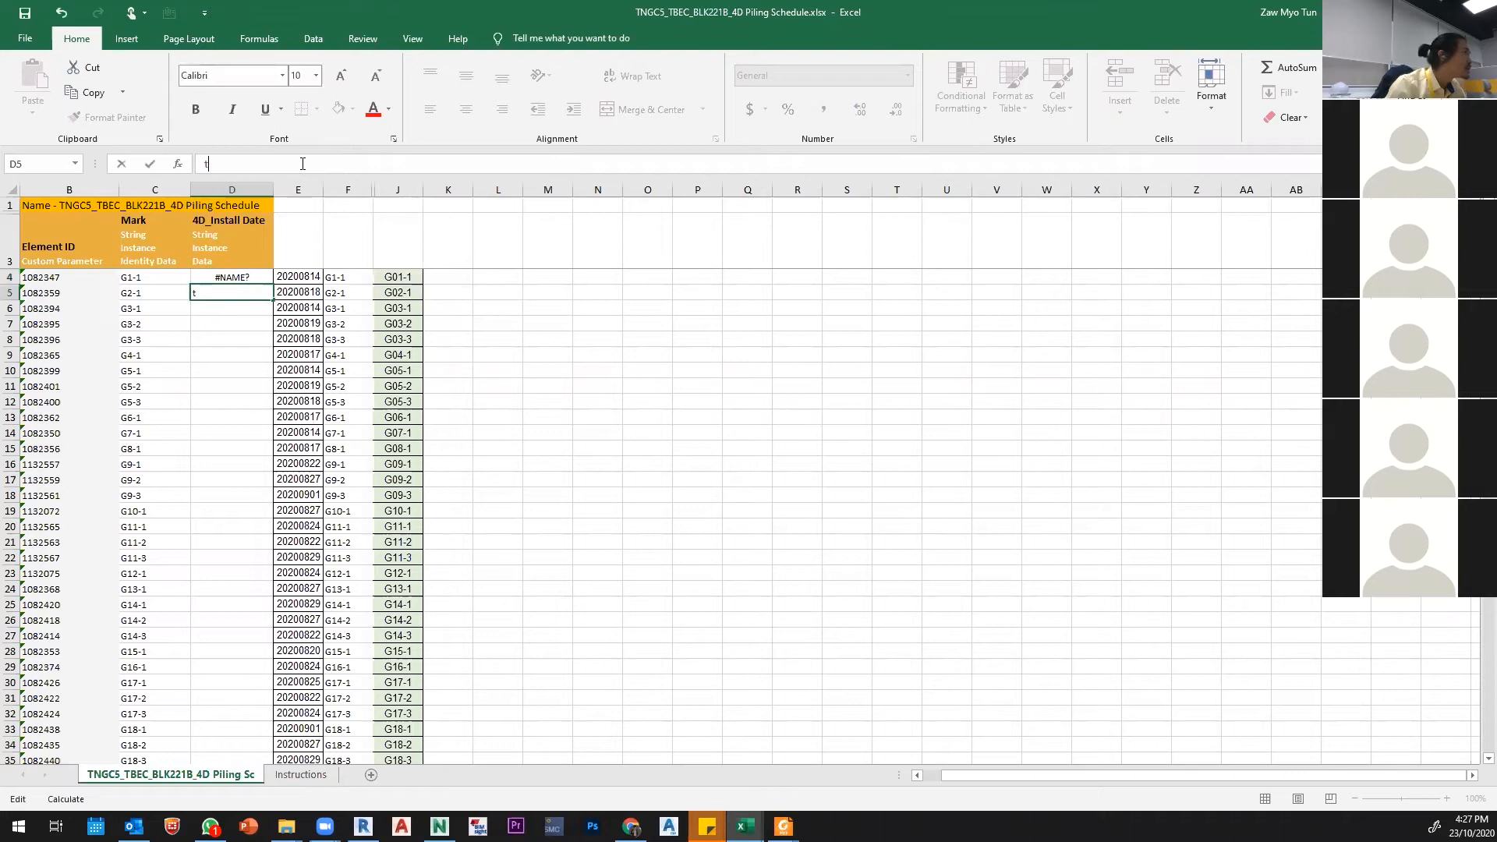
pyautogui.write('=te')
pyautogui.press('Escape')
# Step: Convert the casting date in E4 to text in D4 with the formula =TEXT(E4,"yyyymmdd")
pyautogui.click(242, 275)
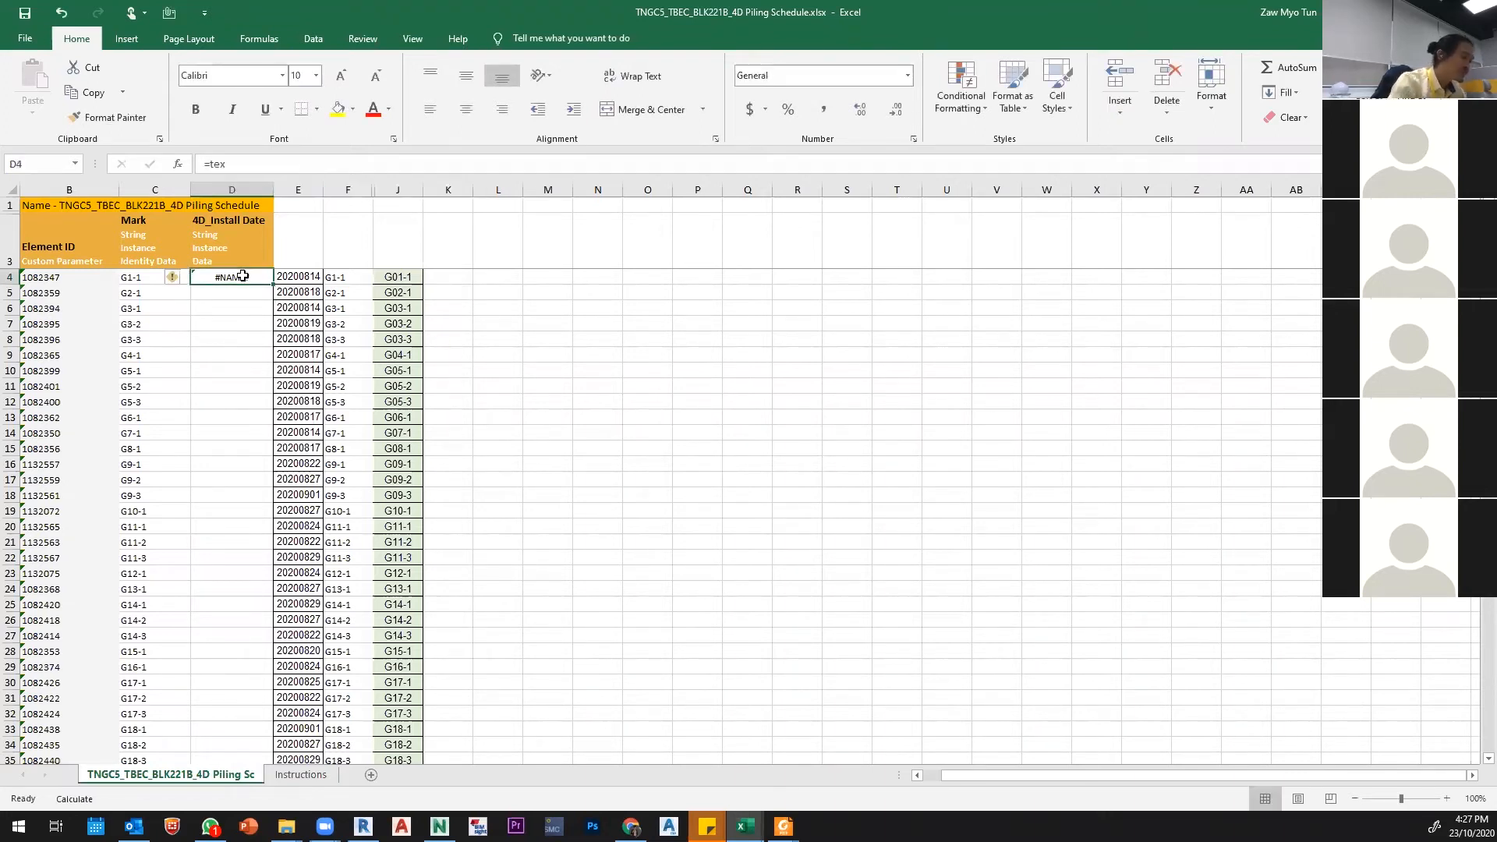
pyautogui.write('=t')
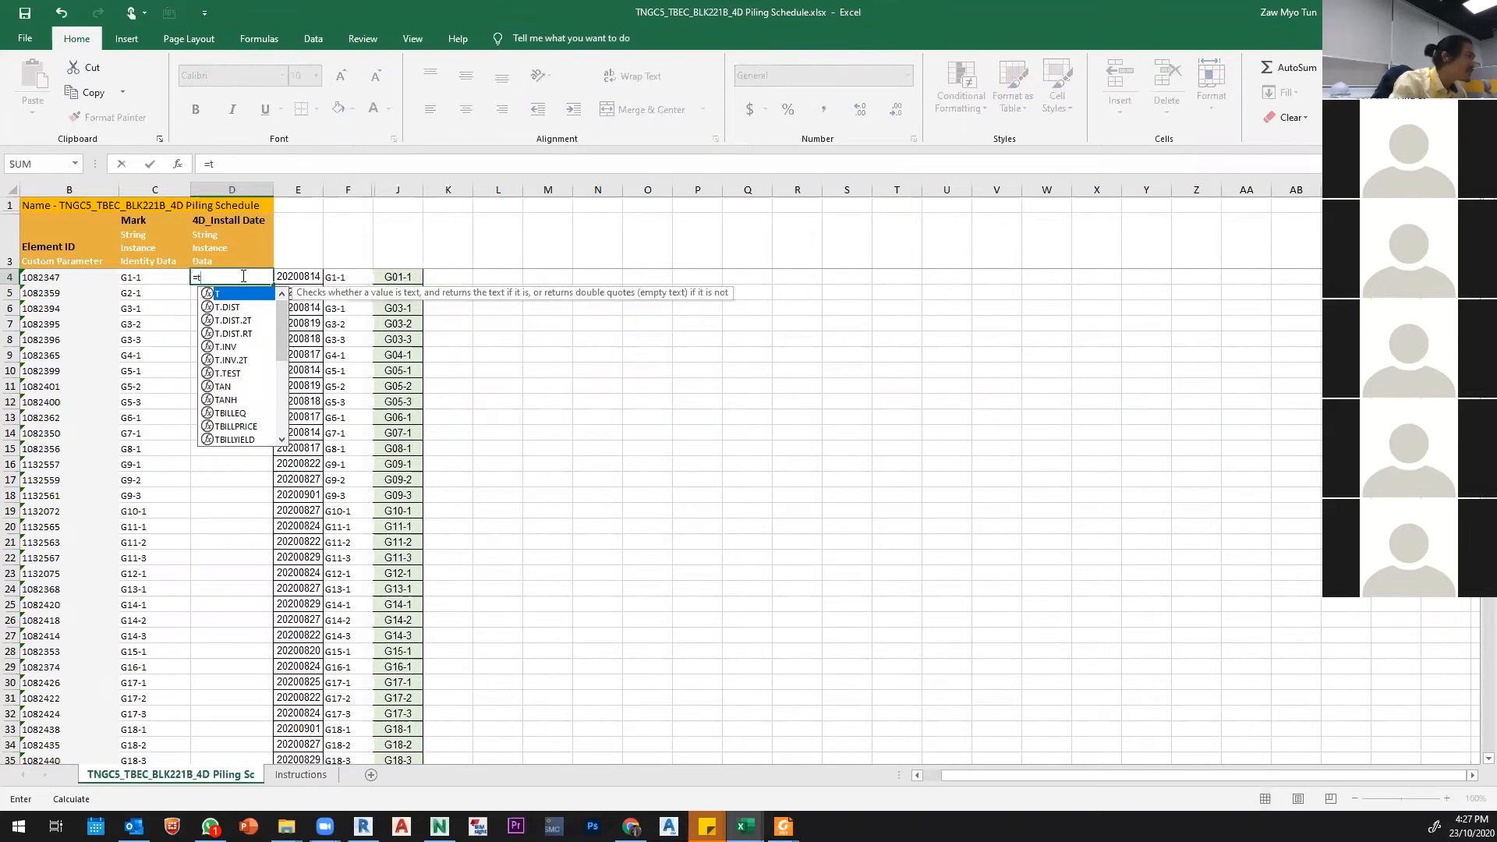
pyautogui.write('ex')
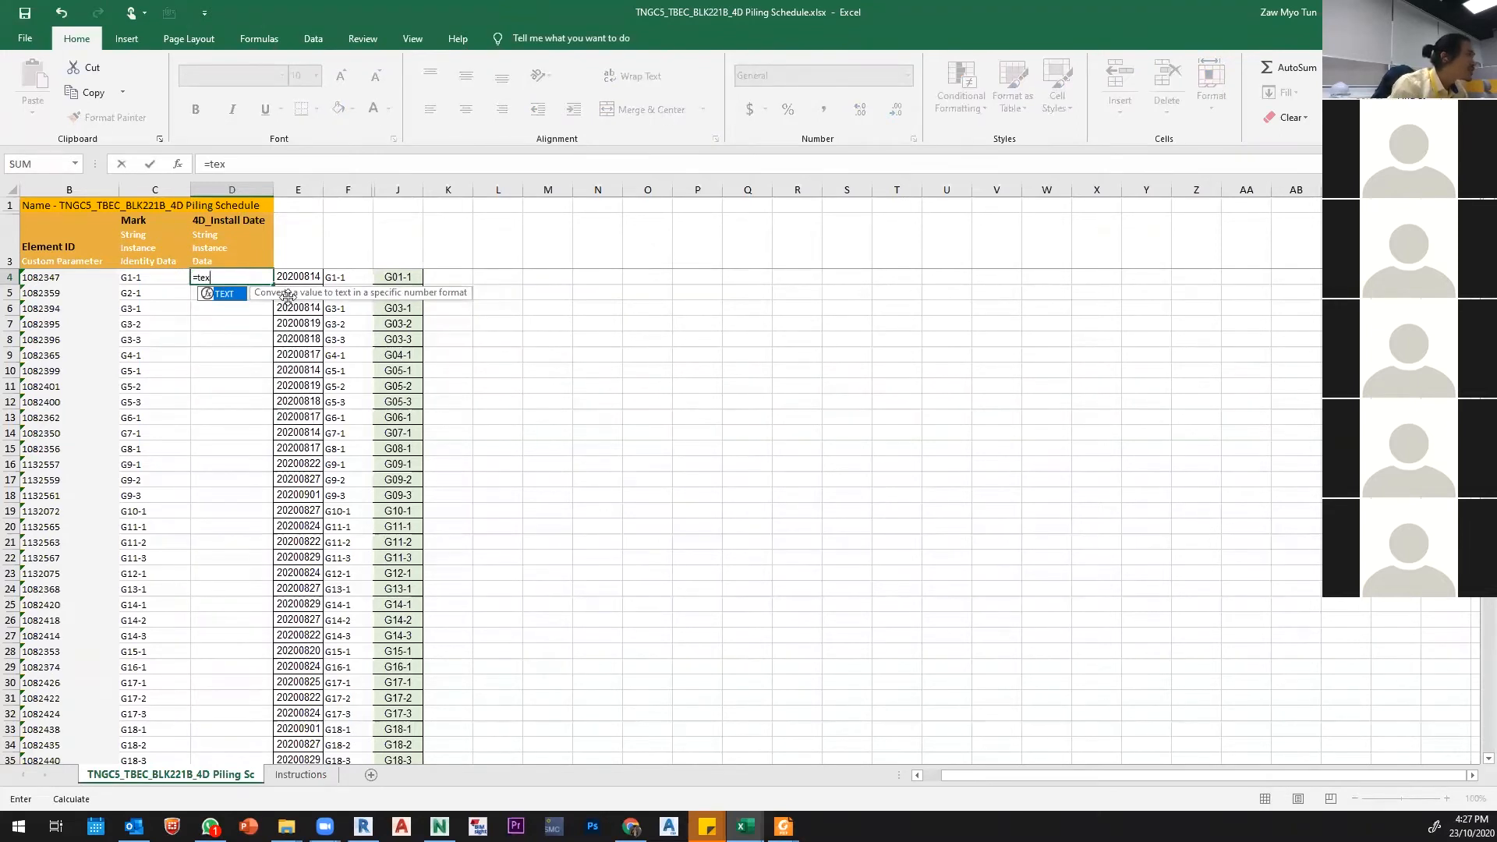
pyautogui.press('Tab')
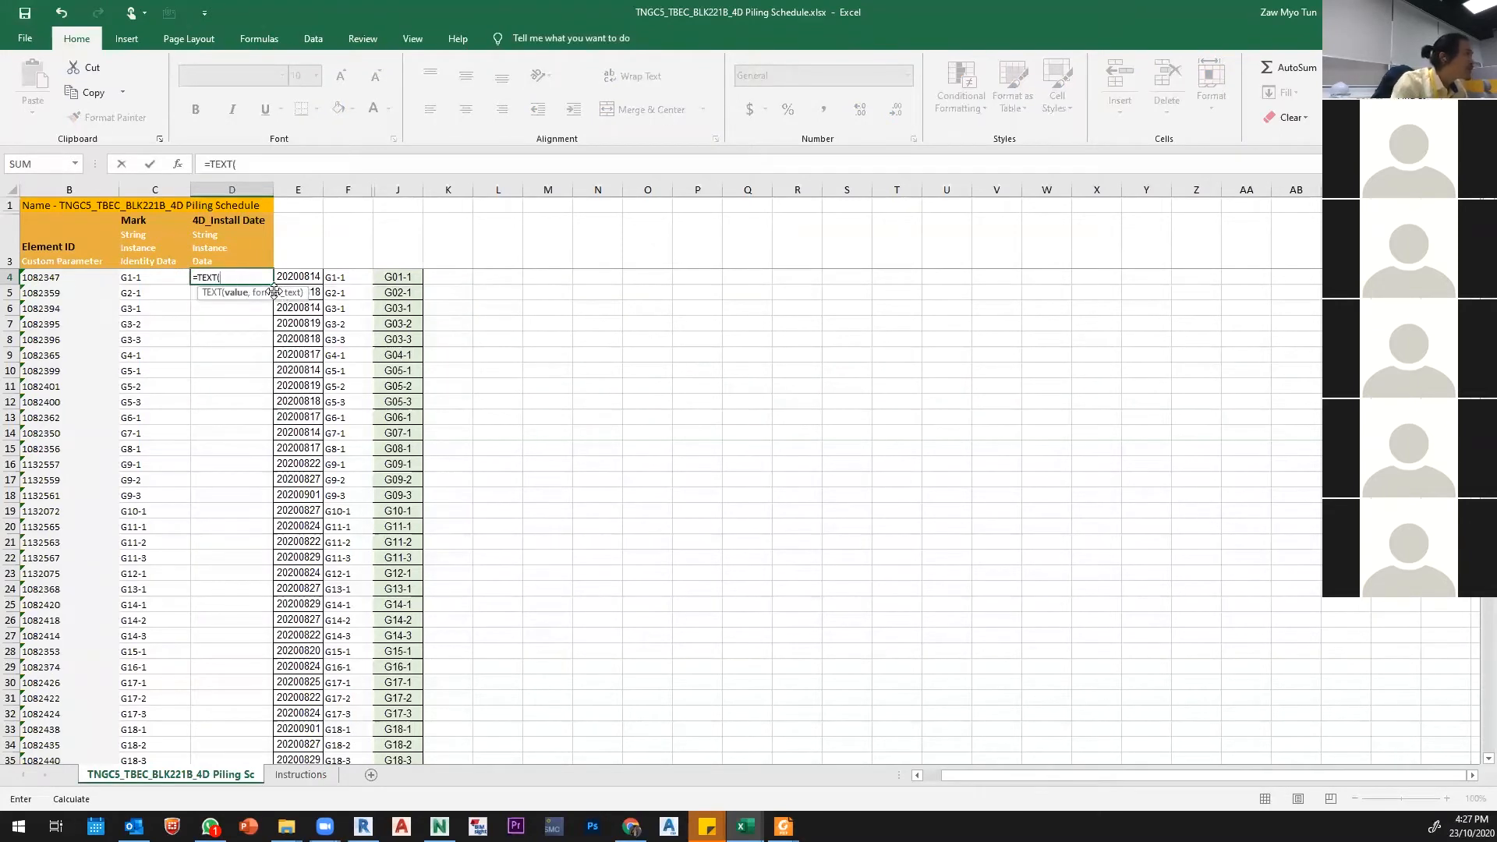
pyautogui.click(295, 279)
pyautogui.write(',')
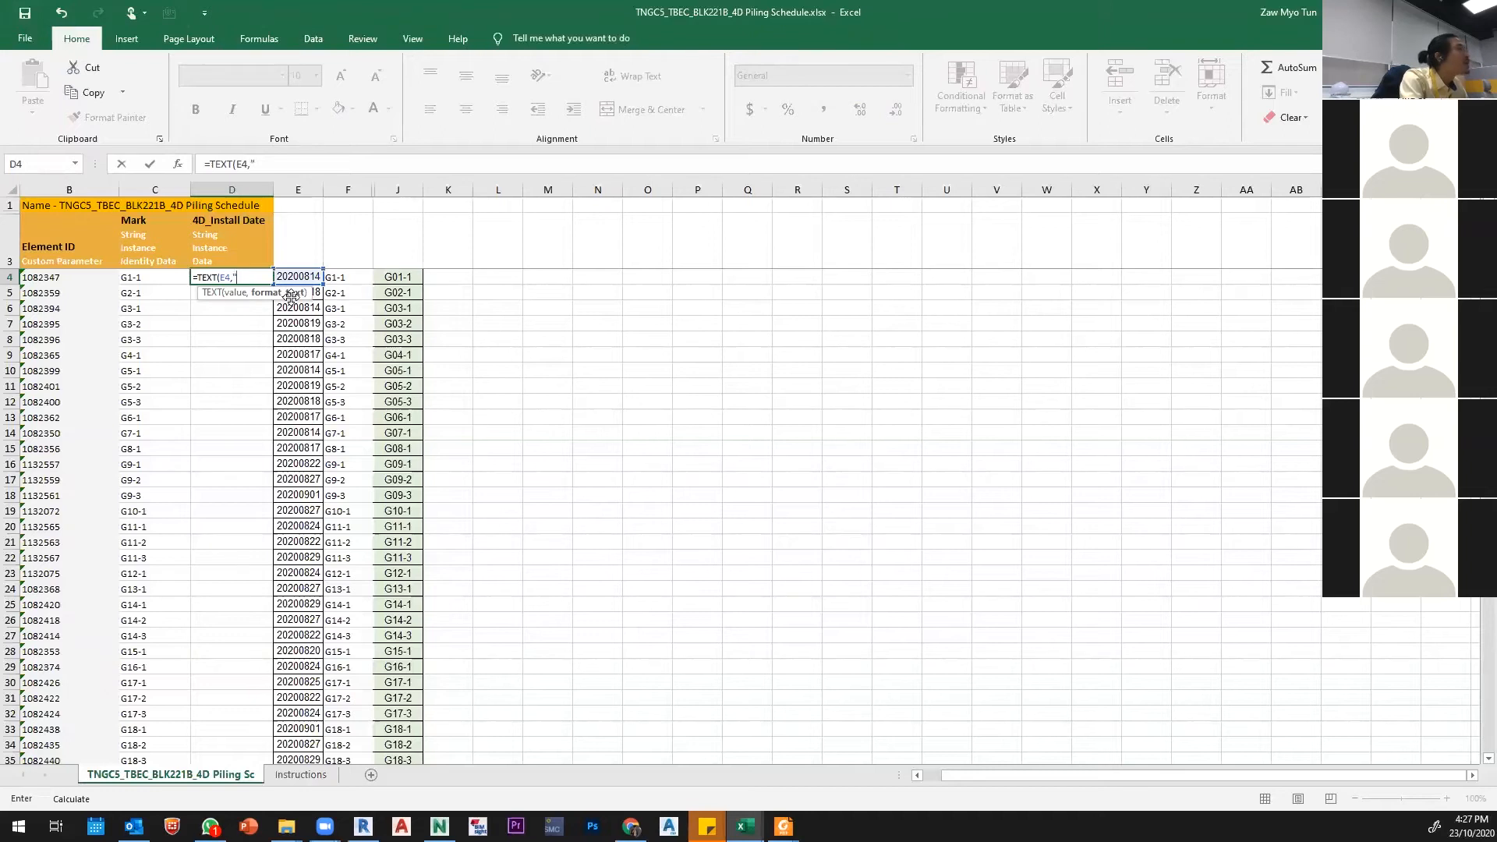
pyautogui.write('"yyyymmdd')
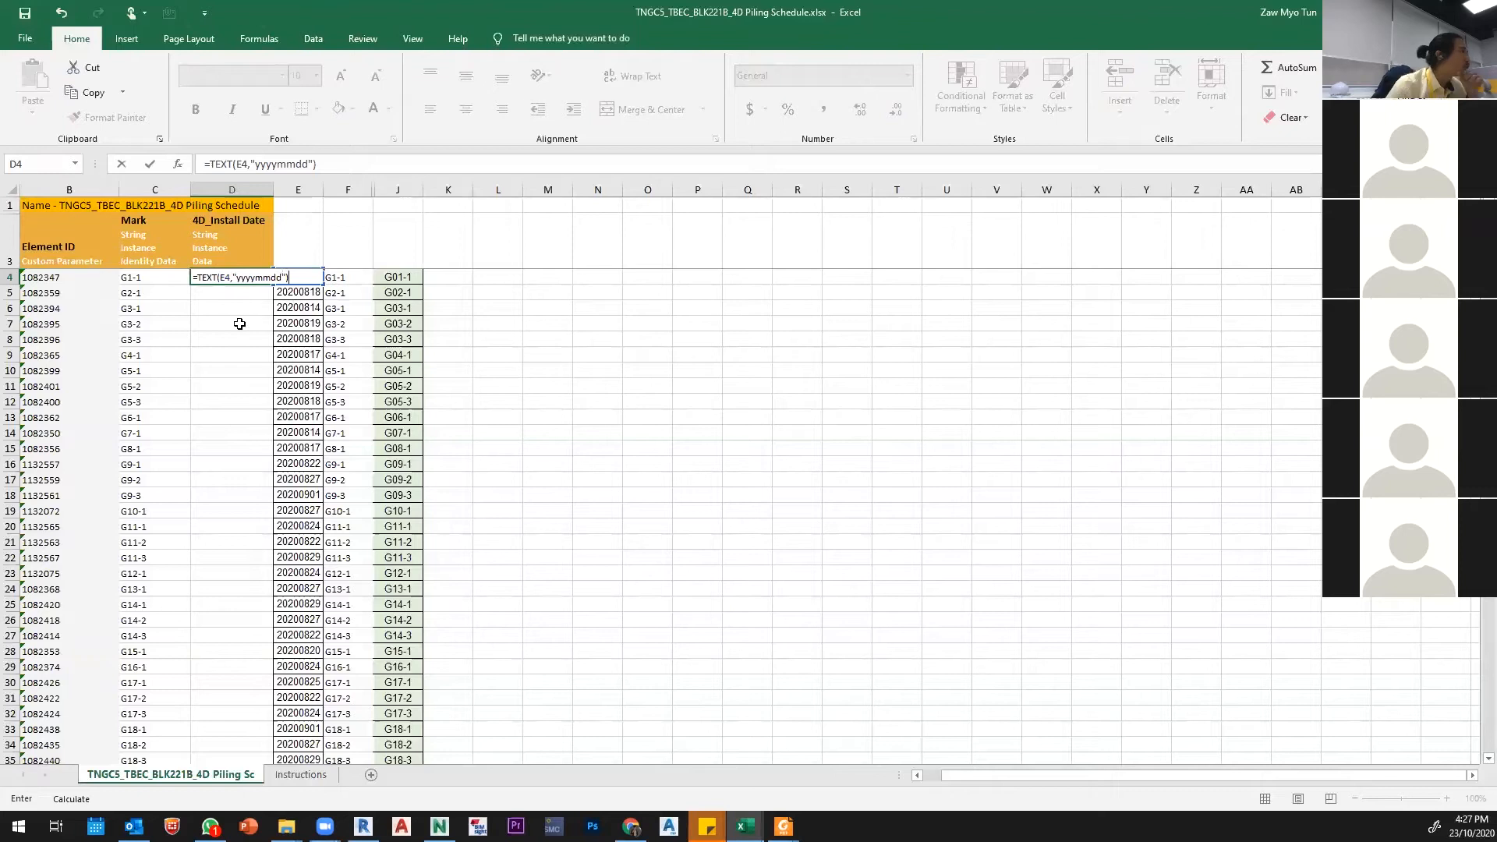
pyautogui.click(263, 312)
# Step: Fill the D4 formula down the 4D_Install Date column to row 349 and save the workbook
pyautogui.click(266, 280)
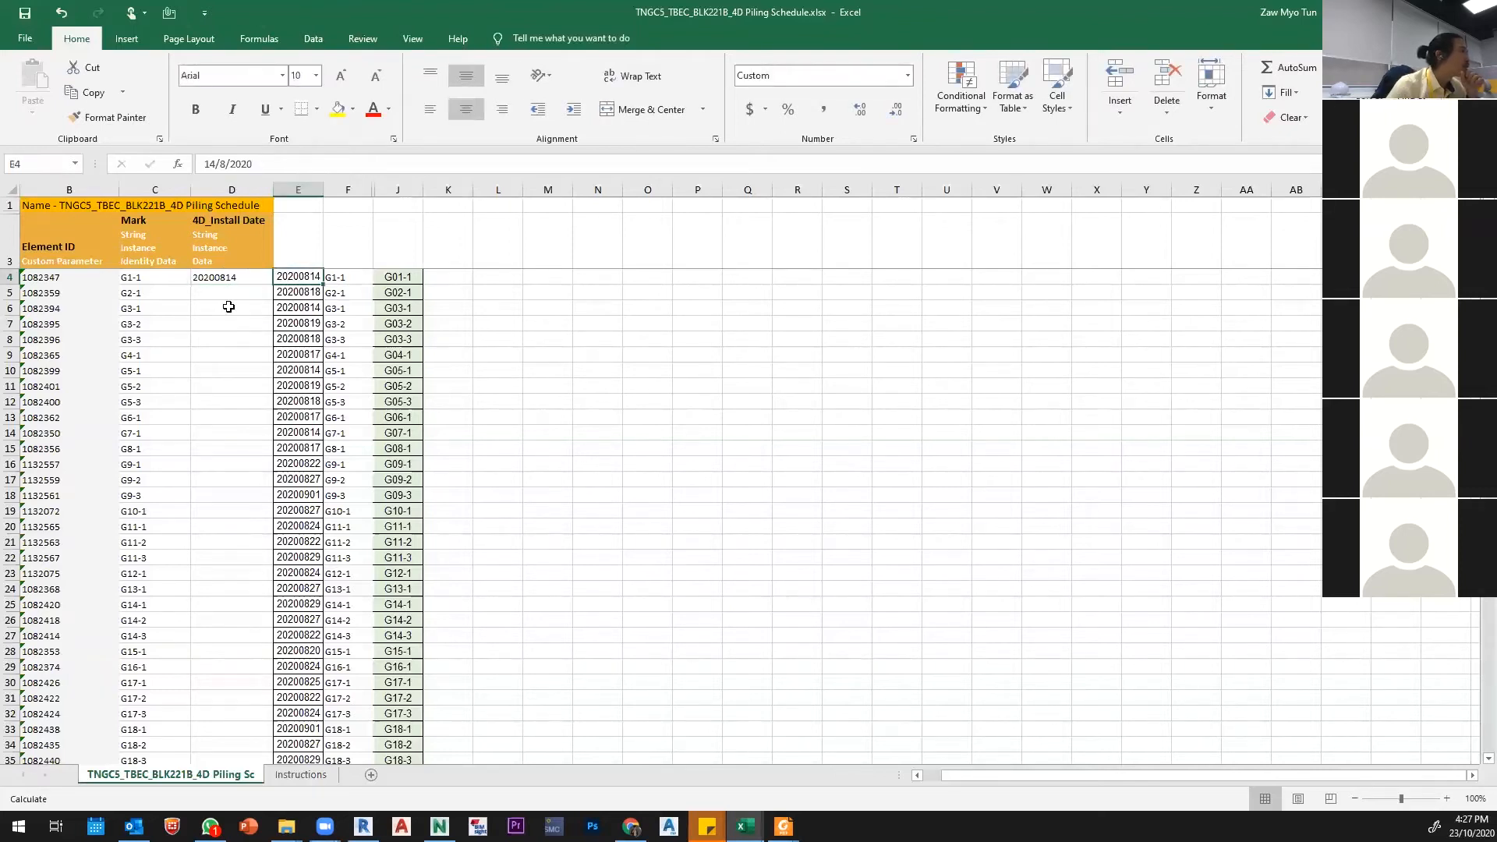
pyautogui.moveTo(272, 283)
pyautogui.mouseDown()
pyautogui.moveTo(272, 746)
pyautogui.moveTo(251, 744)
pyautogui.mouseUp()
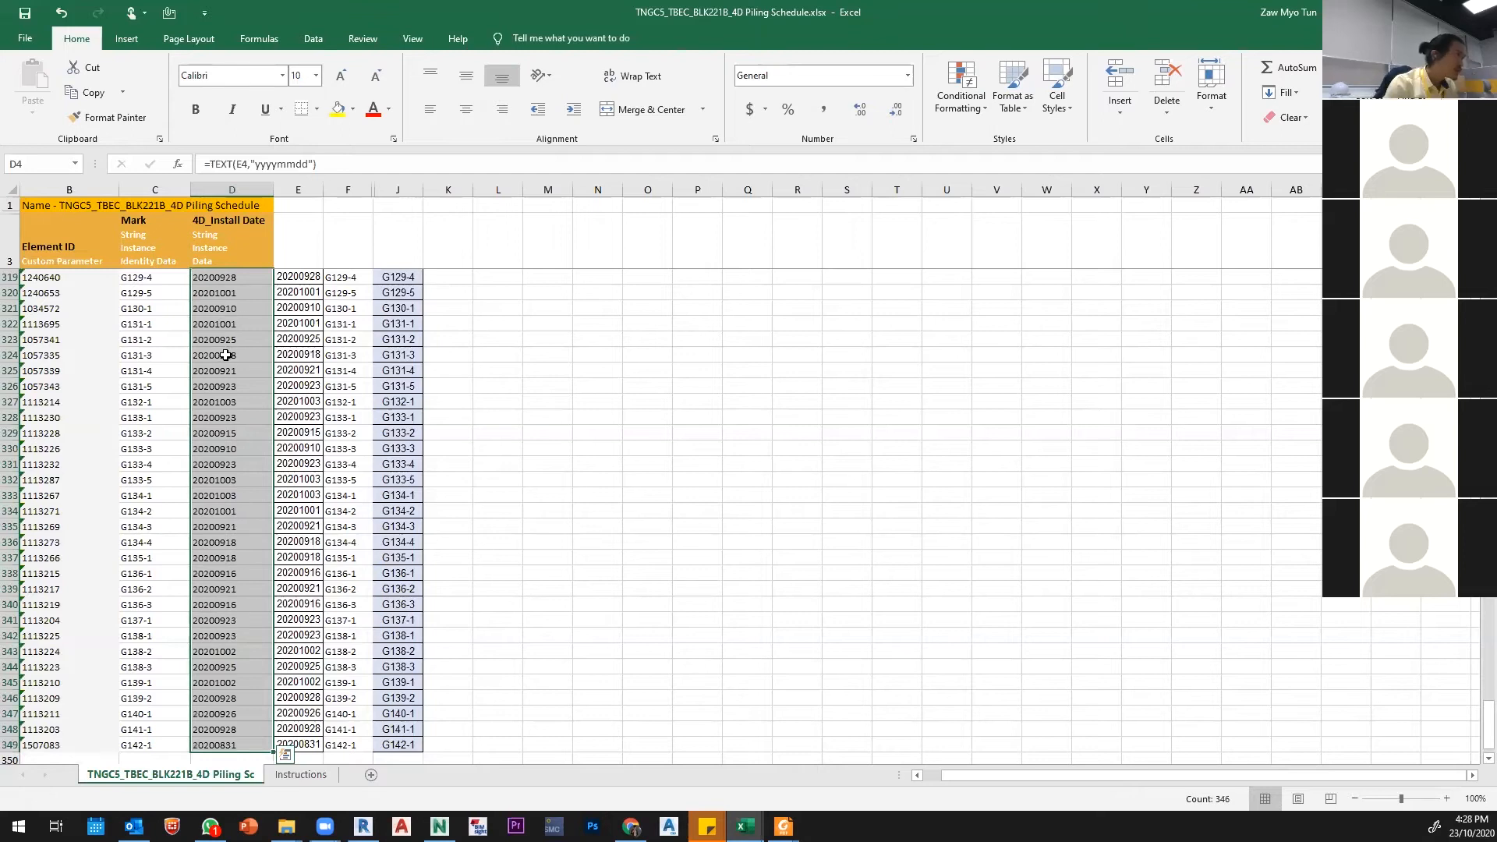
pyautogui.click(24, 17)
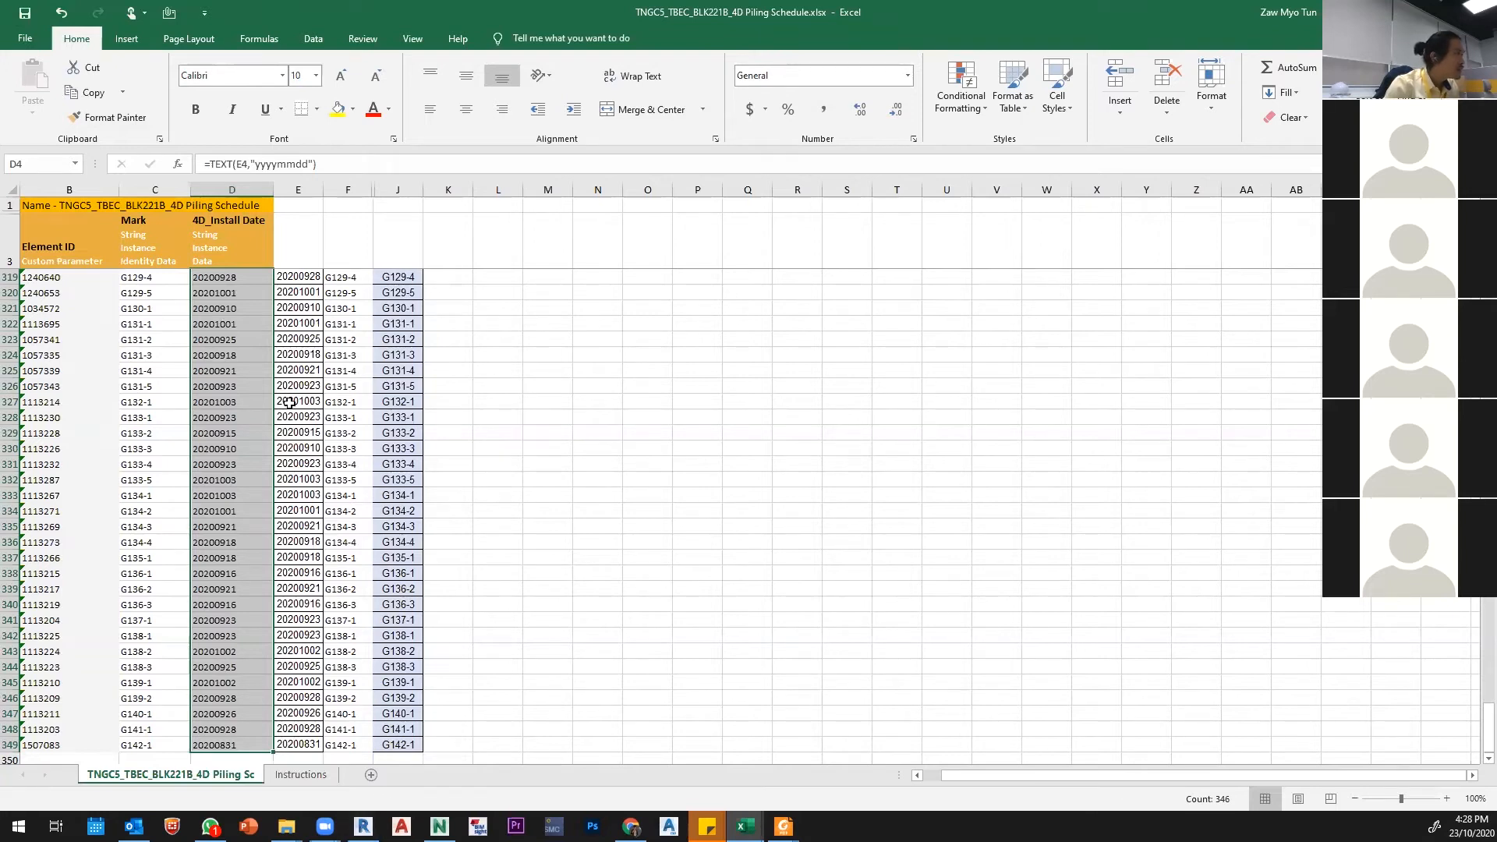
# Step: Highlight the helper columns E to J and review them against the schedule columns back up to the first pile
pyautogui.scroll(20, 382, 390)
pyautogui.scroll(5, 288, 306)
pyautogui.moveTo(298, 189); pyautogui.dragTo(378, 226)
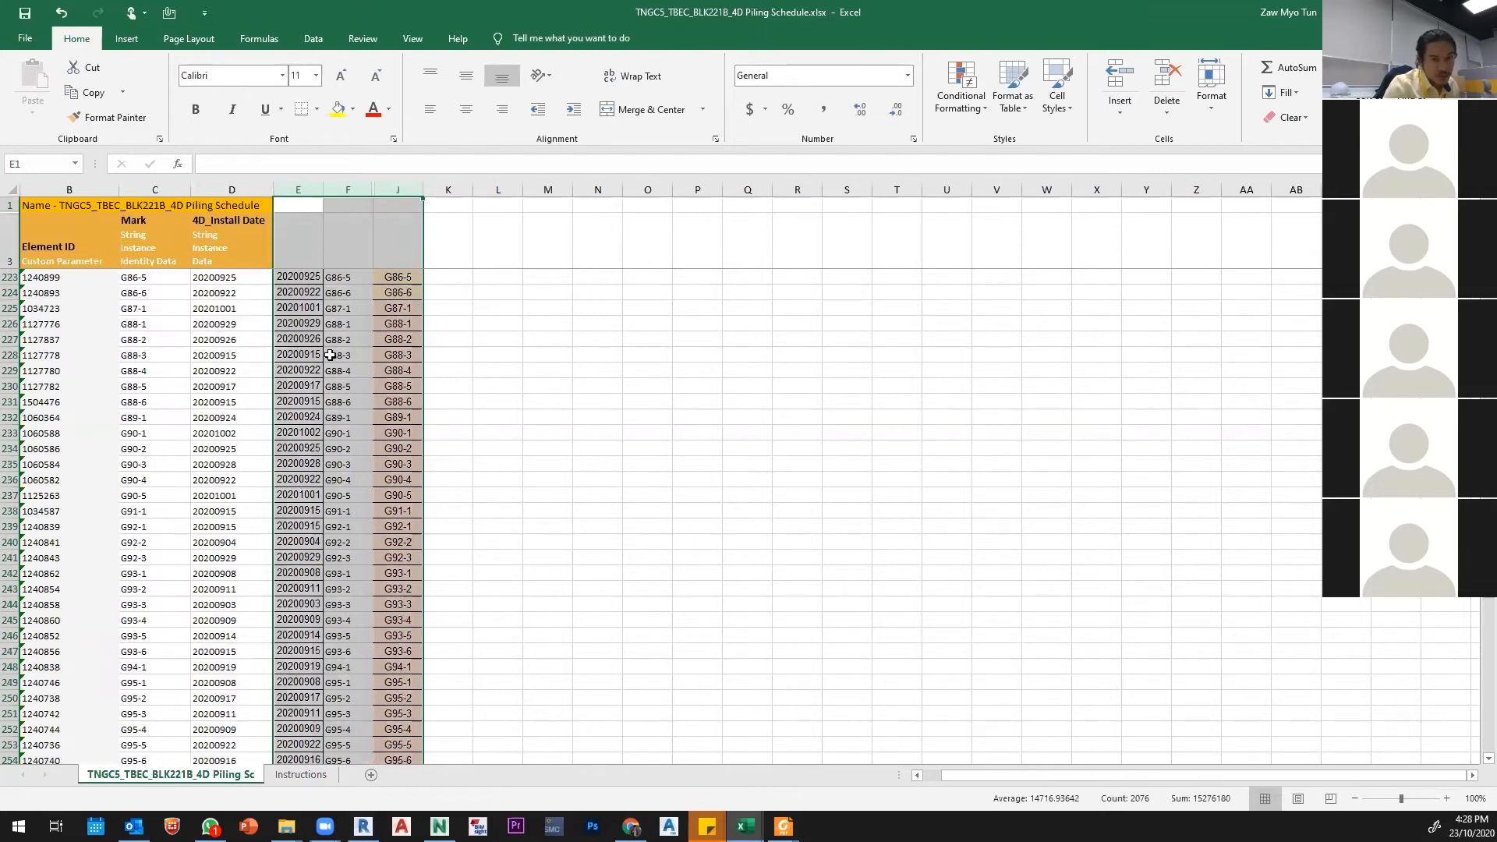
pyautogui.click(229, 247)
pyautogui.scroll(16, 226, 241)
pyautogui.scroll(20, 12, 226)
pyautogui.scroll(8, 11, 227)
# Step: Unhide row 2 between the header rows, inspect its parameter definitions, and hide the row again
pyautogui.moveTo(12, 233); pyautogui.dragTo(15, 209)
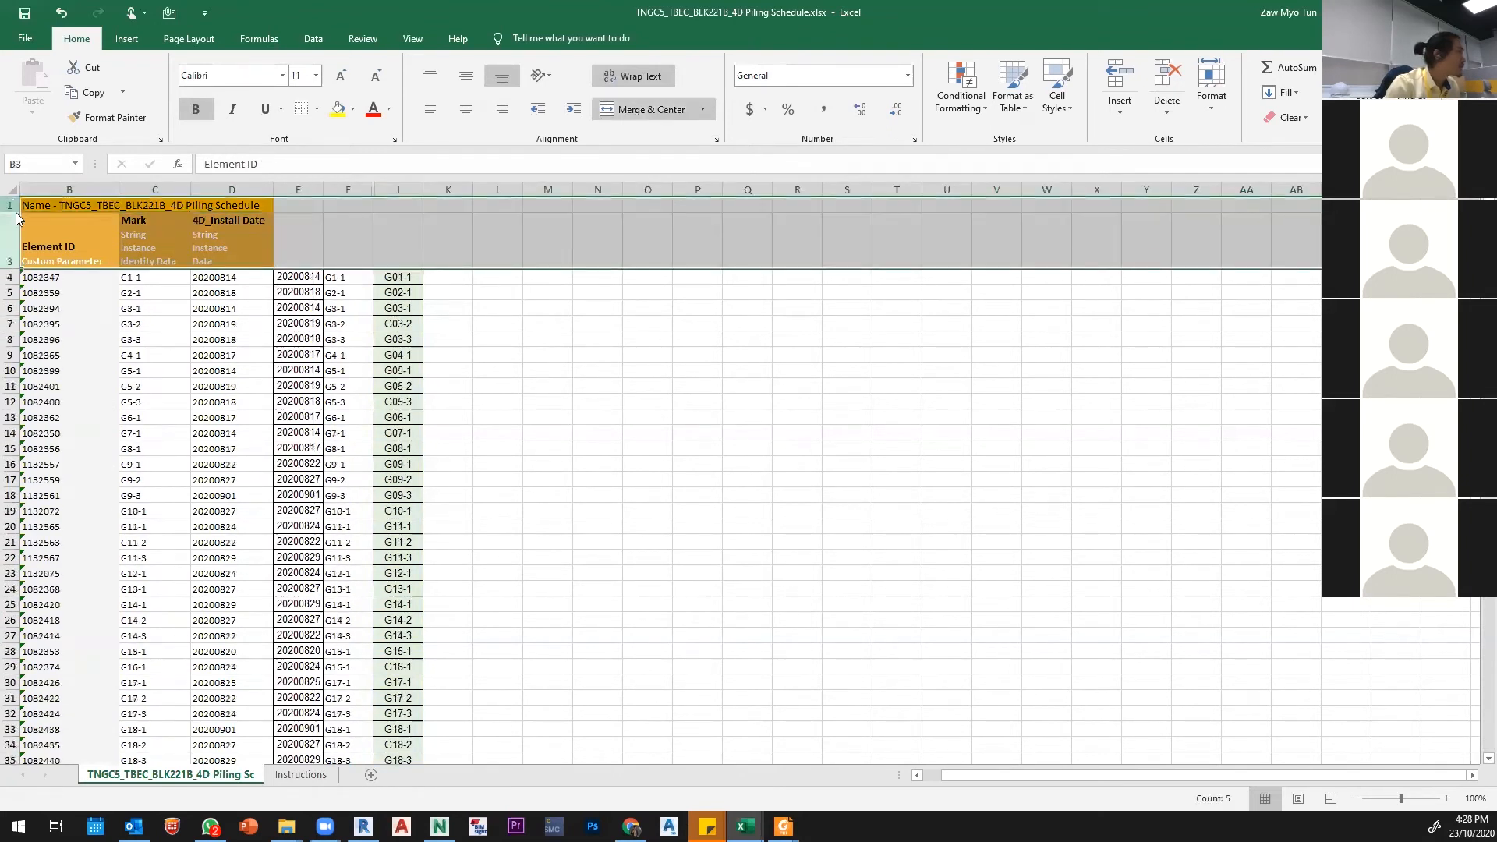
pyautogui.rightClick(15, 209)
pyautogui.click(58, 422)
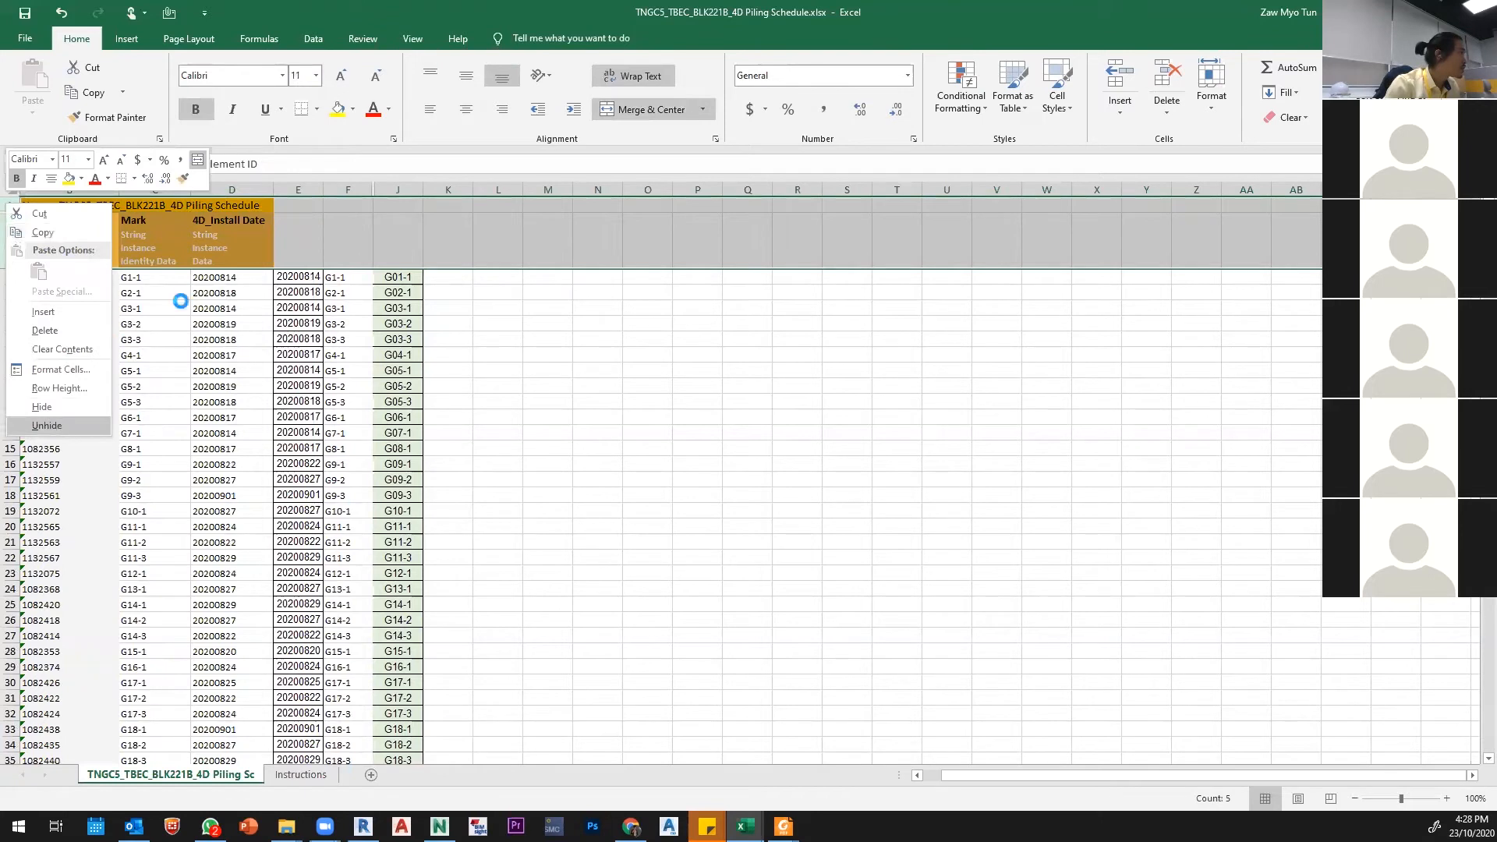
pyautogui.click(226, 330)
pyautogui.click(152, 328)
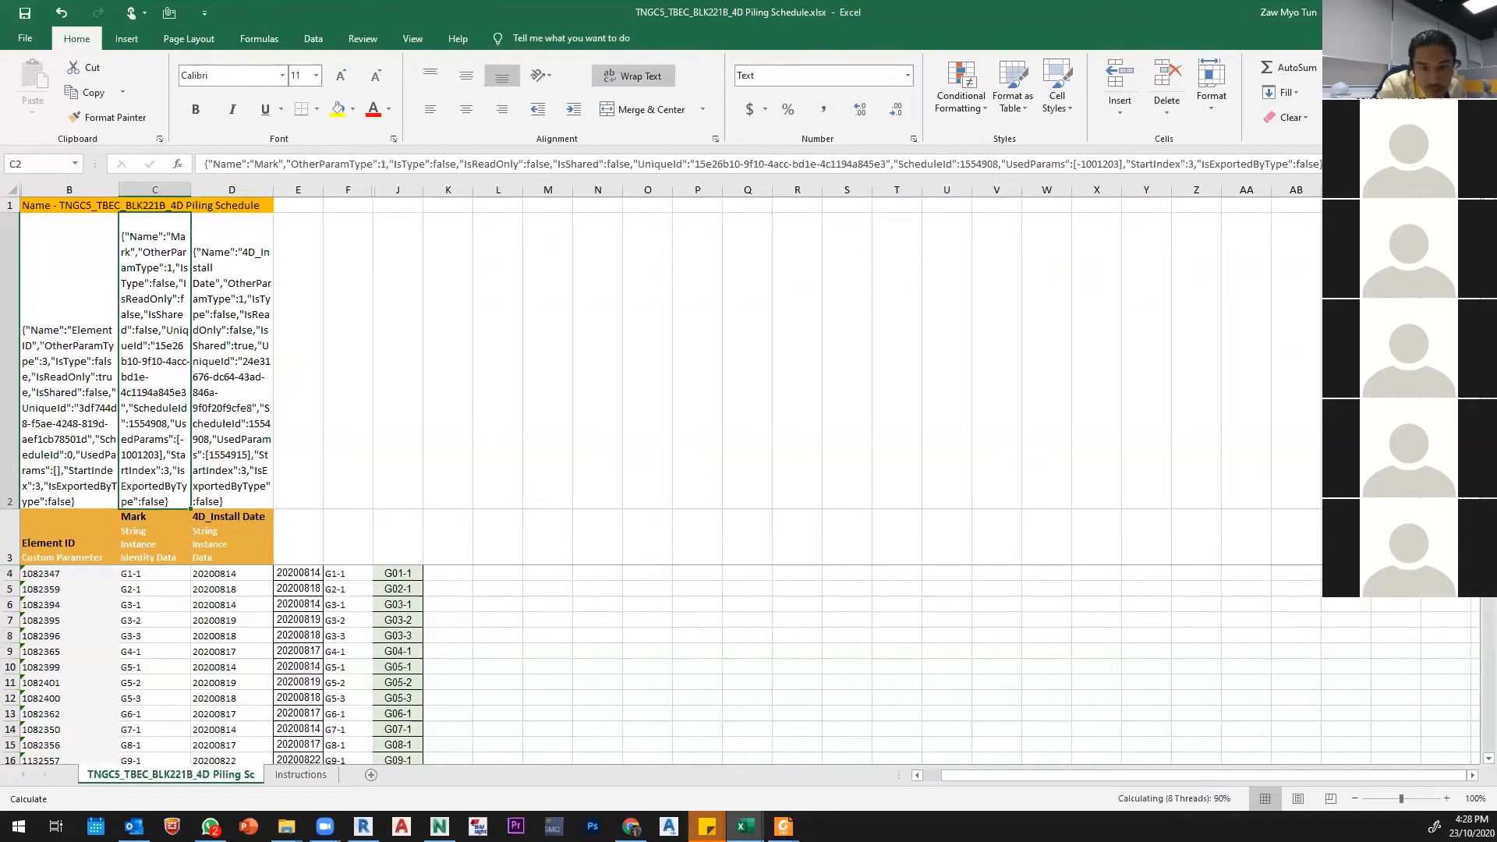
pyautogui.rightClick(9, 352)
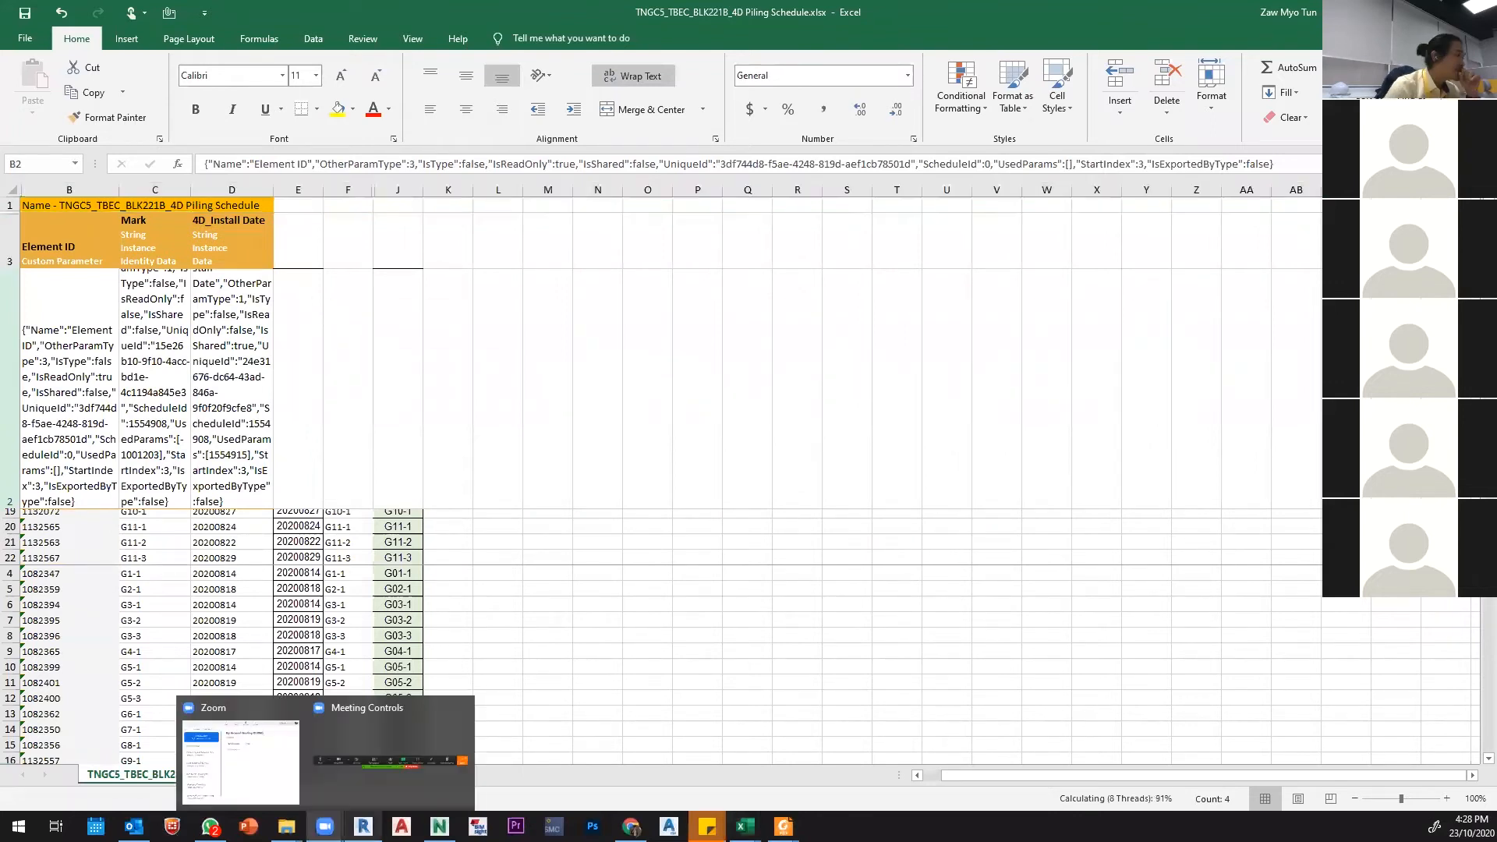
# Step: Switch to Revit and import TNGC5_TBEC_BLK221B_4D Piling Schedule.xlsx into the model with DiRoots SheetLink
pyautogui.click(363, 826)
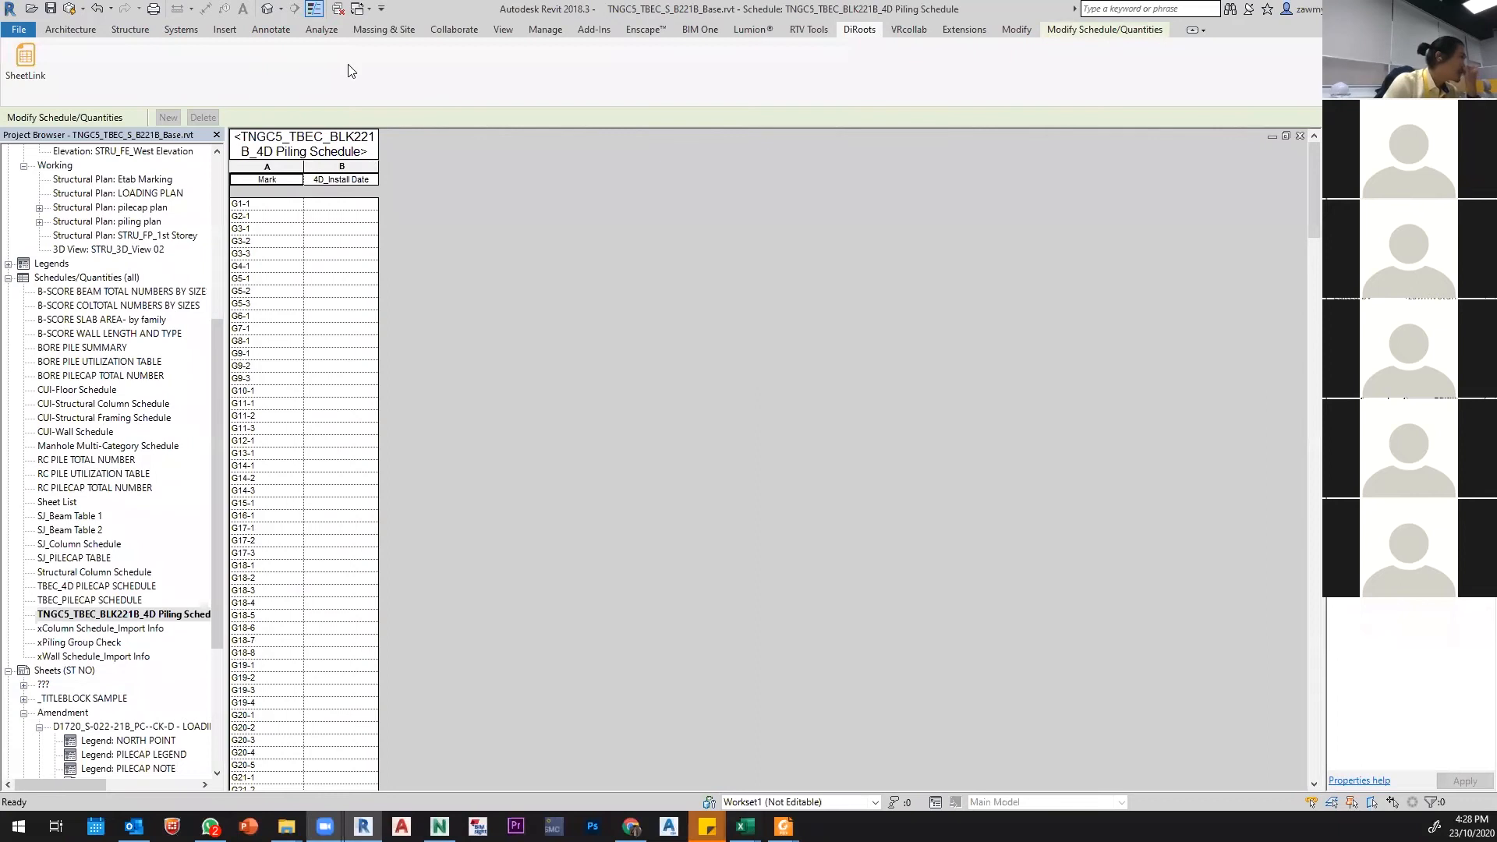
pyautogui.click(32, 77)
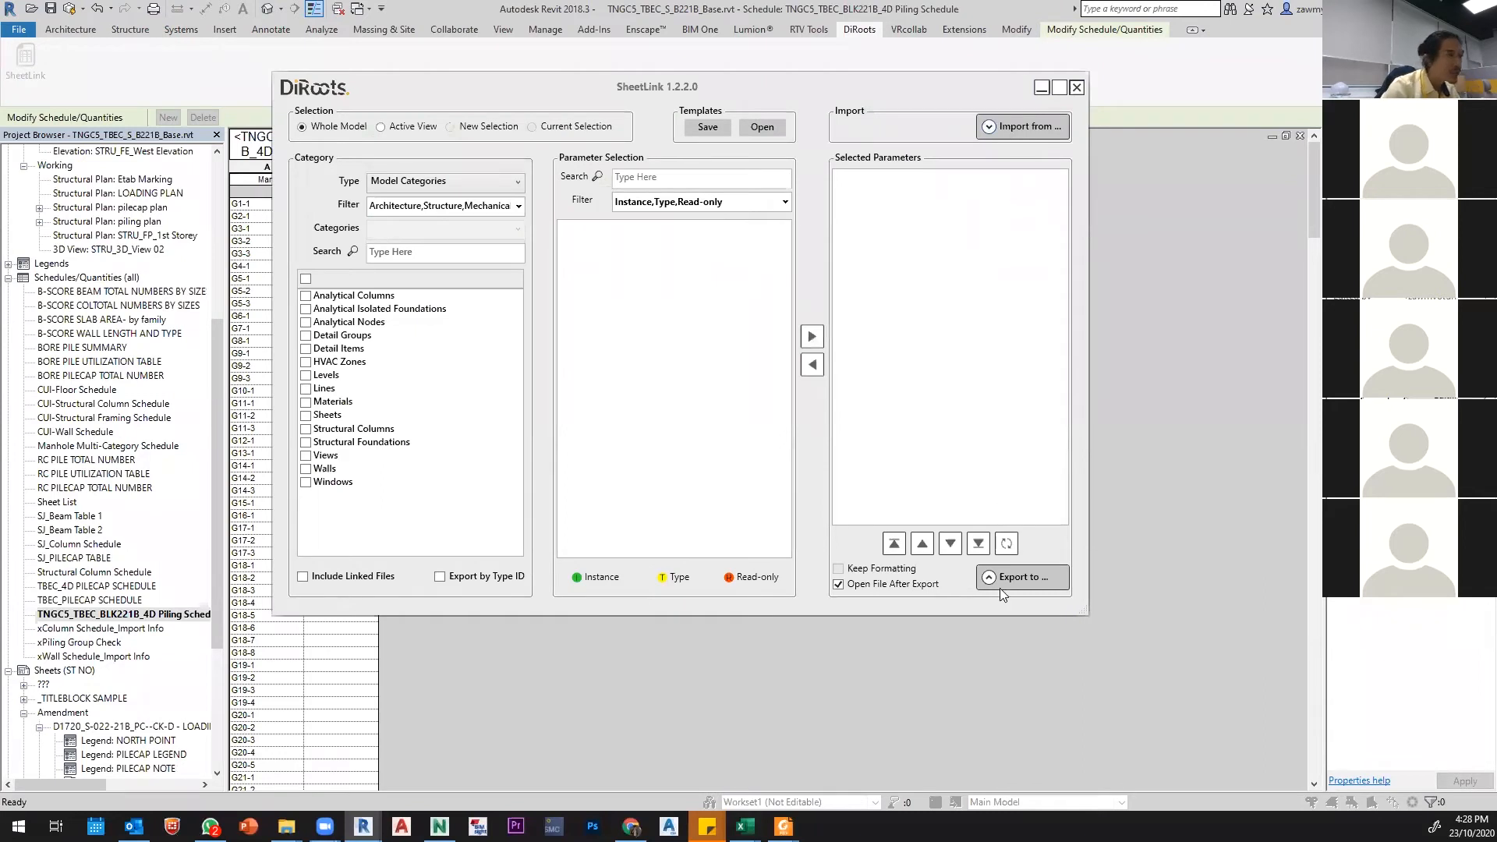
pyautogui.click(991, 128)
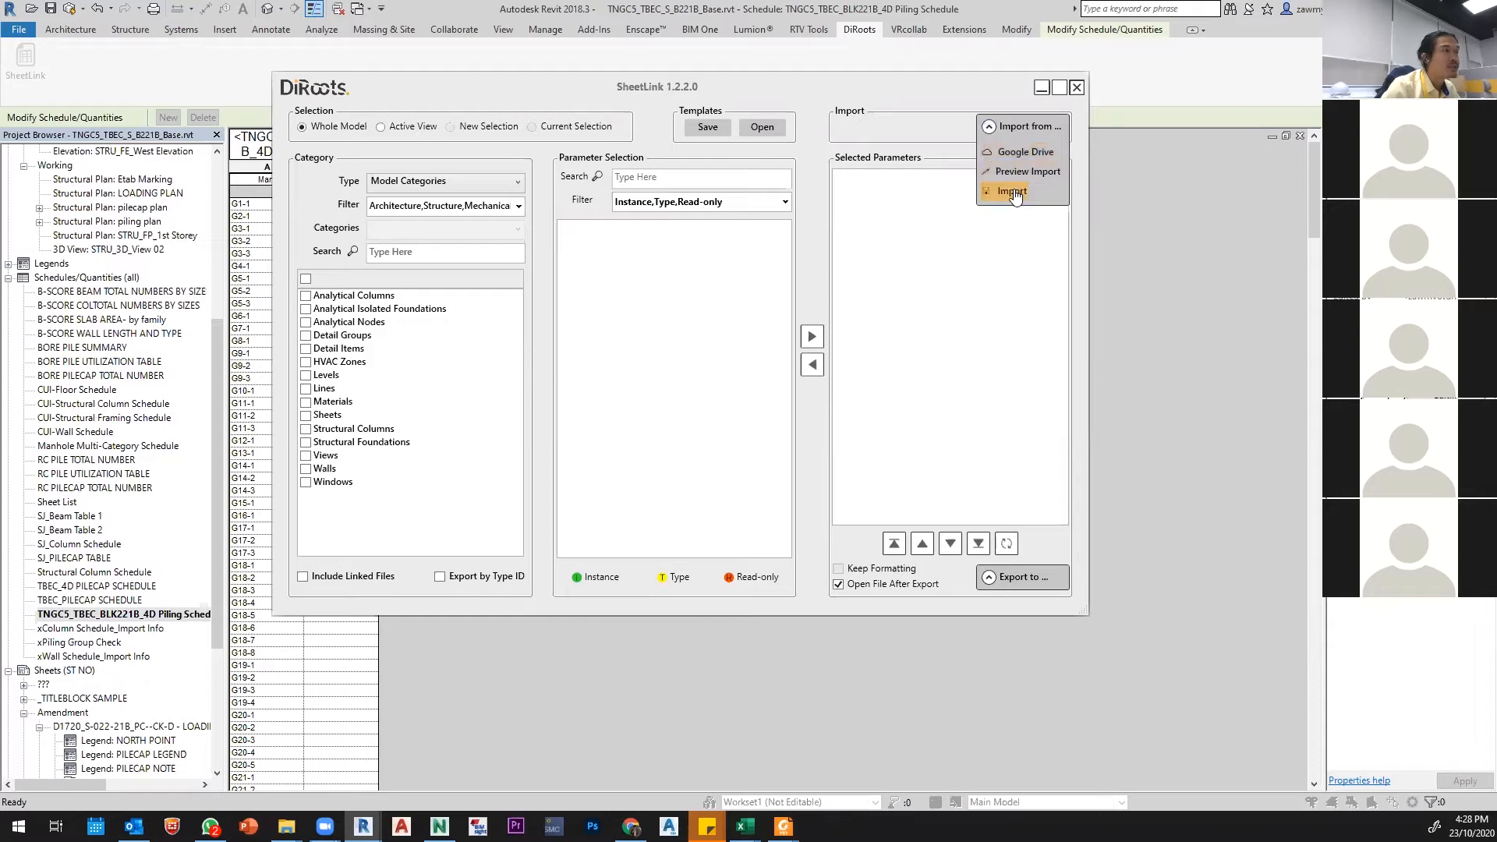
pyautogui.click(1012, 193)
pyautogui.click(571, 283)
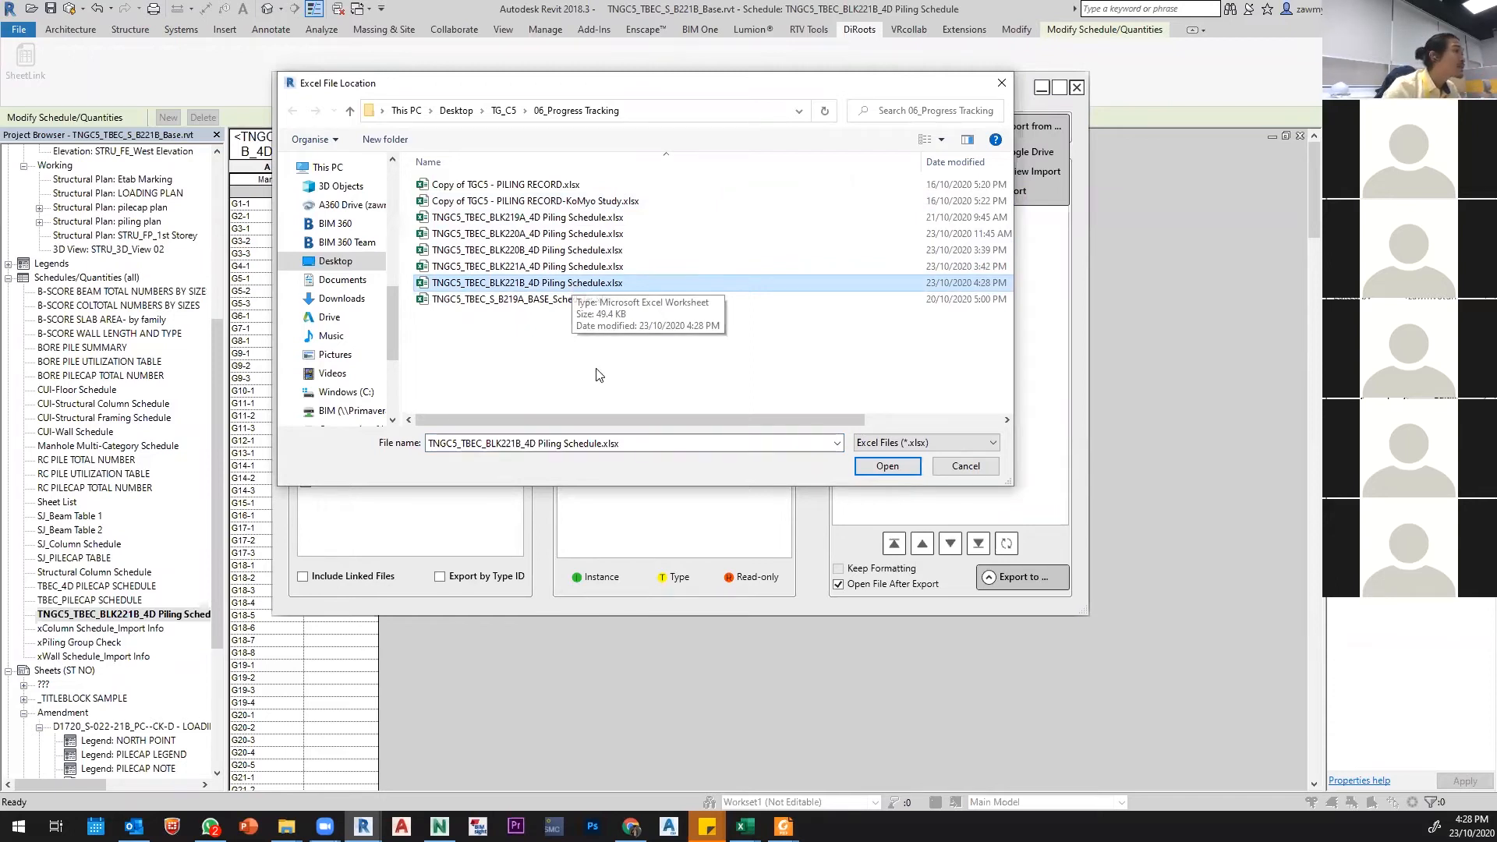
pyautogui.click(880, 471)
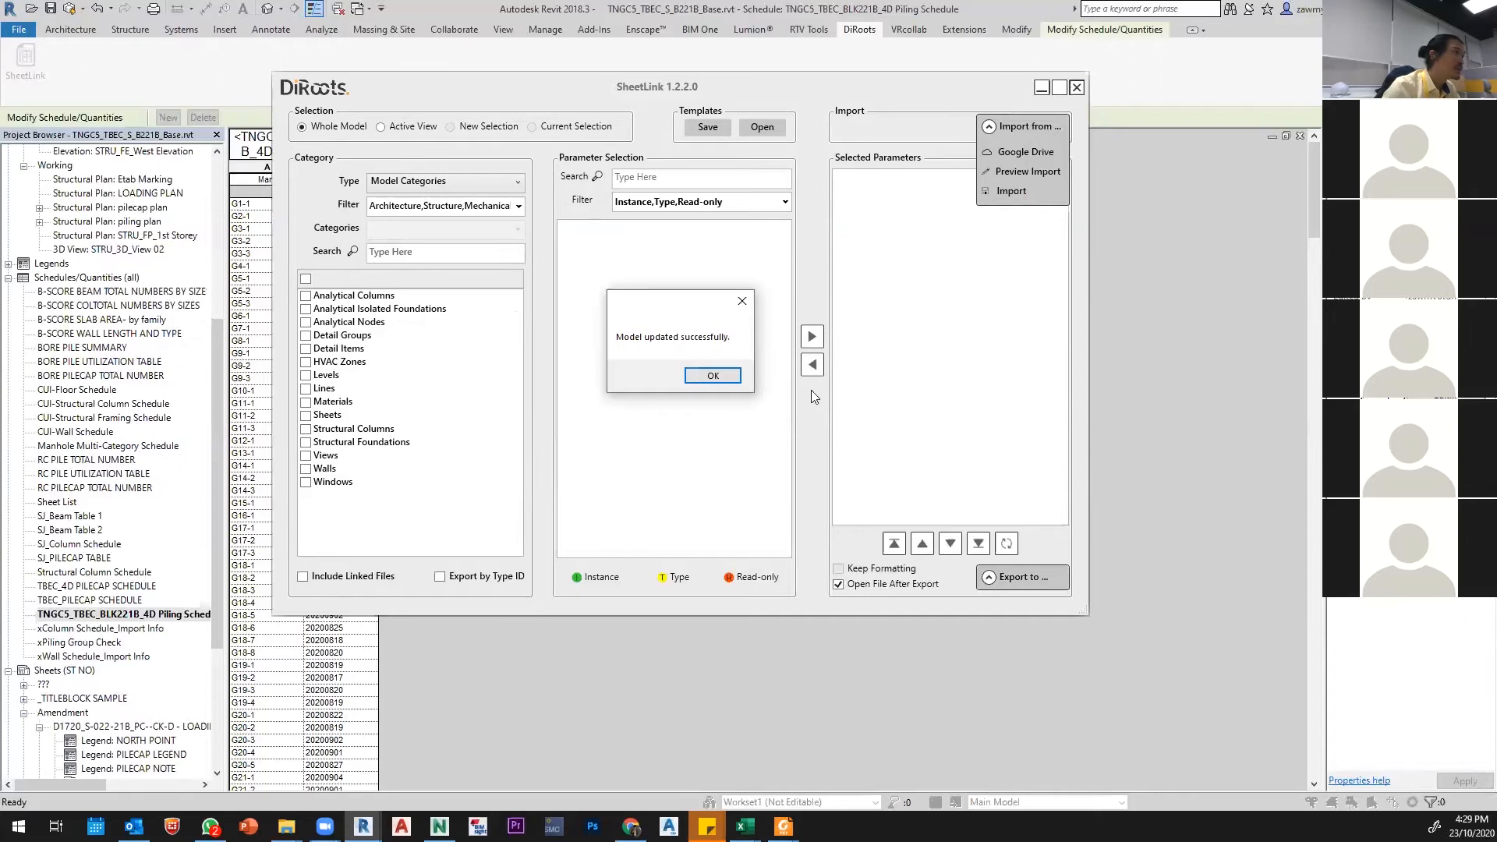
# Step: Review the imported 4D_Install Date values through the whole piling schedule and save the Revit model
pyautogui.click(712, 375)
pyautogui.click(1077, 86)
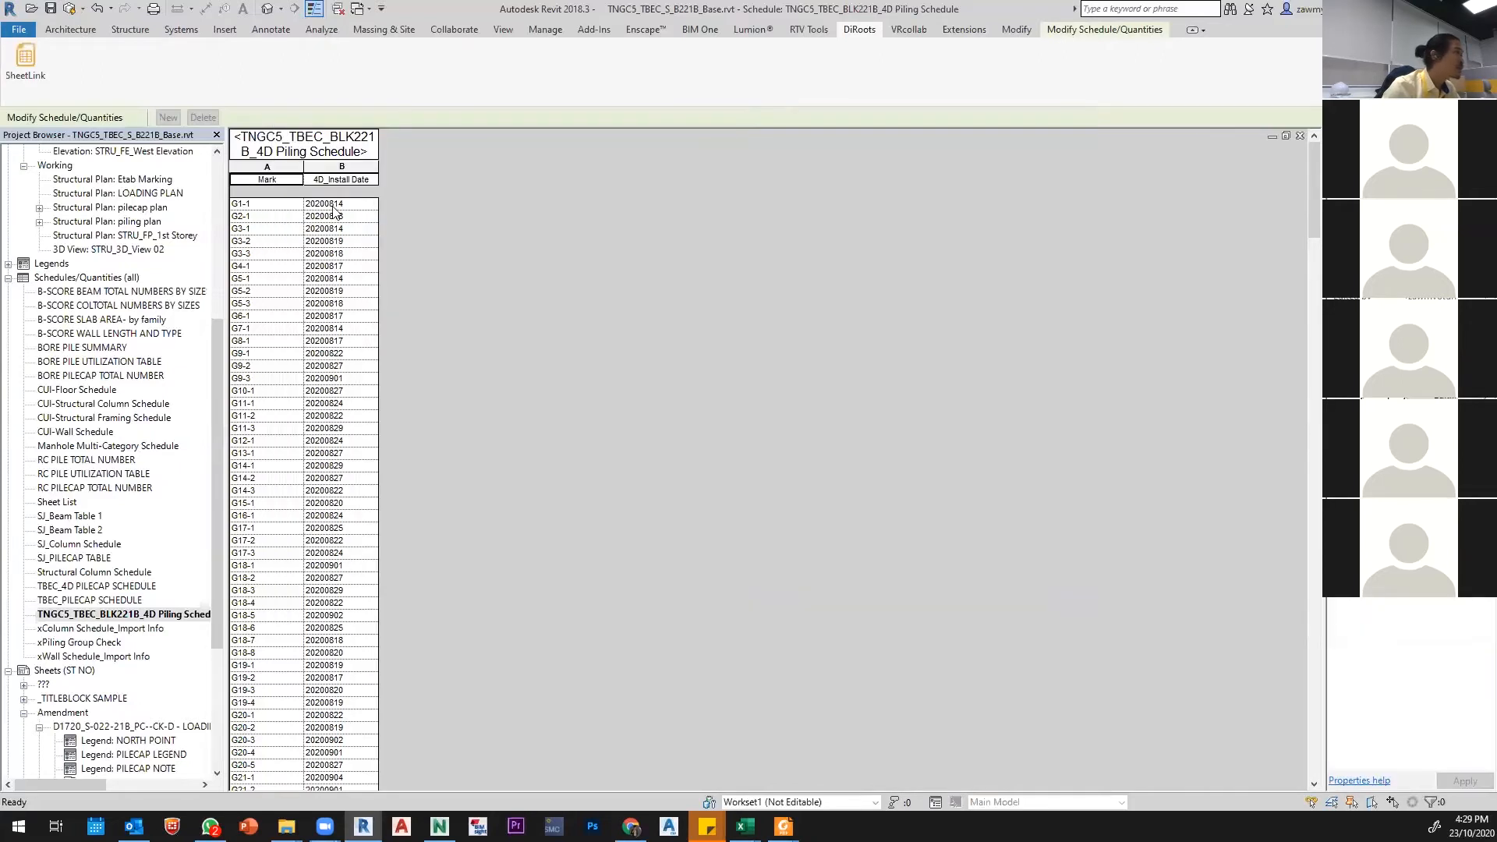
pyautogui.scroll(-10, 335, 234)
pyautogui.scroll(-15, 331, 279)
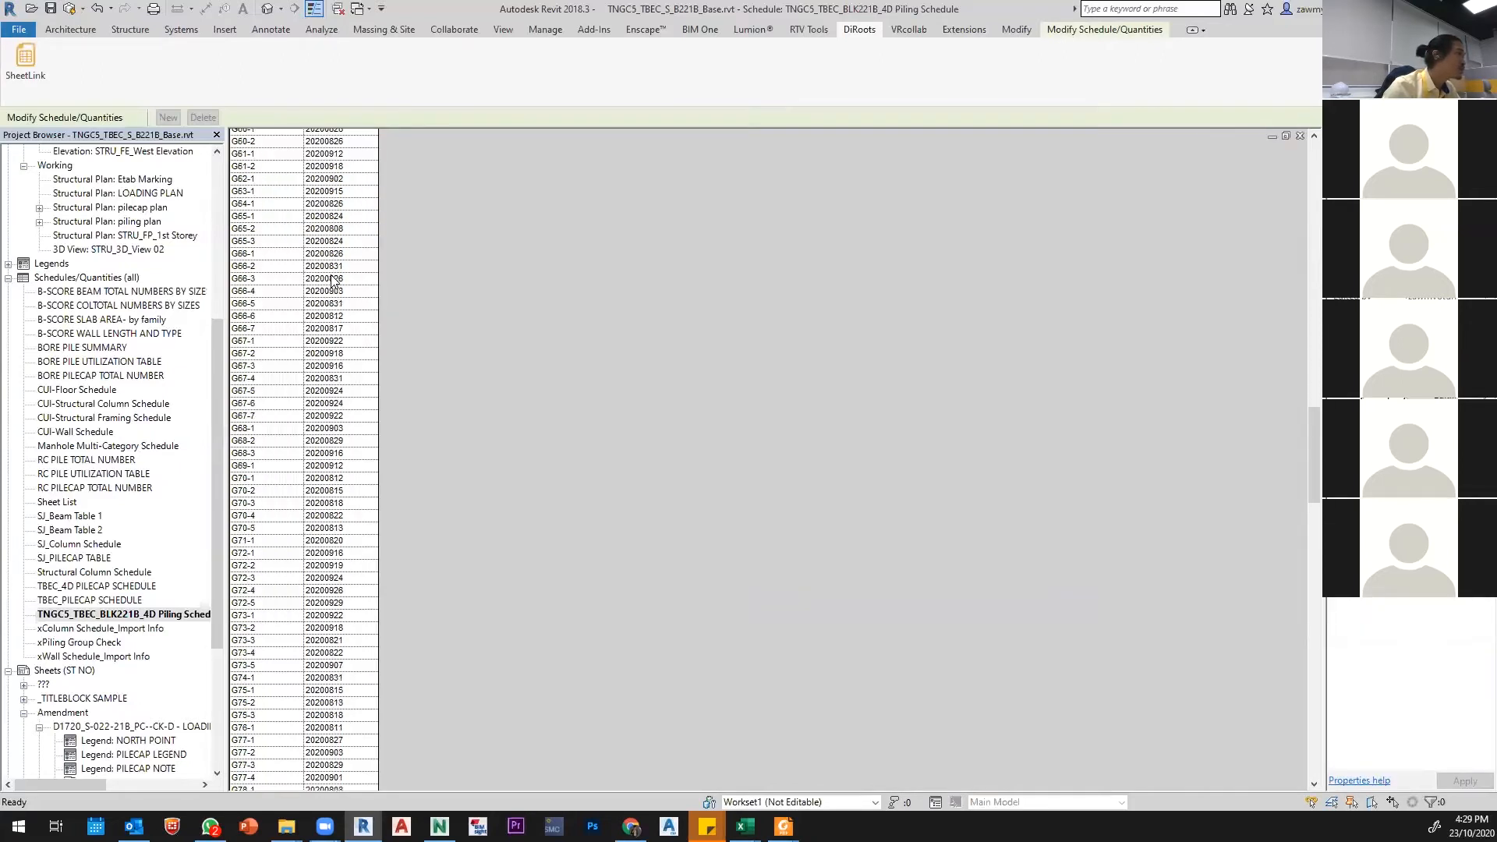
pyautogui.scroll(-5, 333, 327)
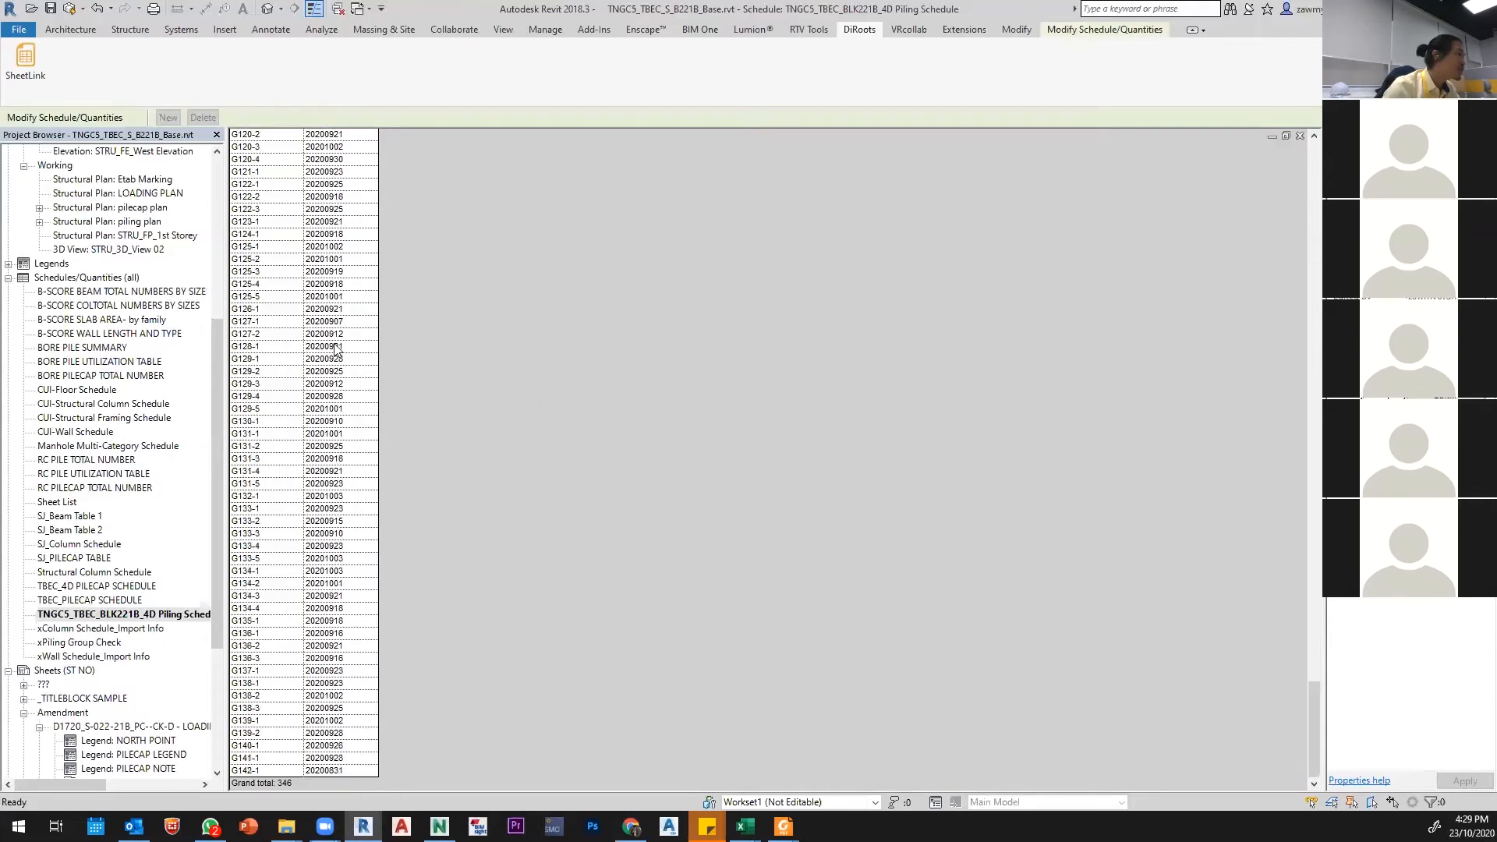
pyautogui.scroll(10, 358, 478)
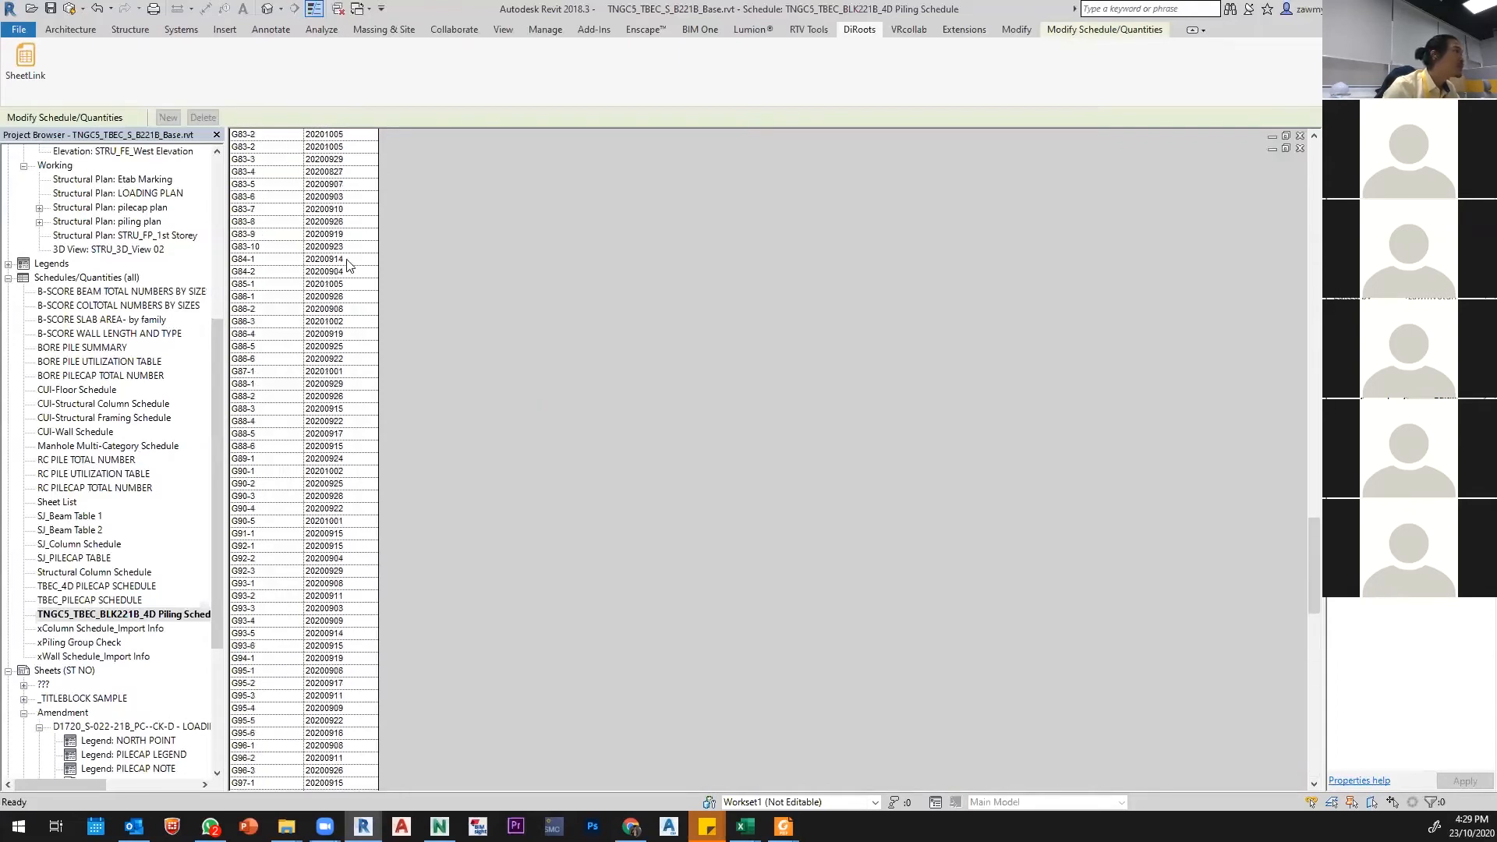
pyautogui.scroll(12, 347, 265)
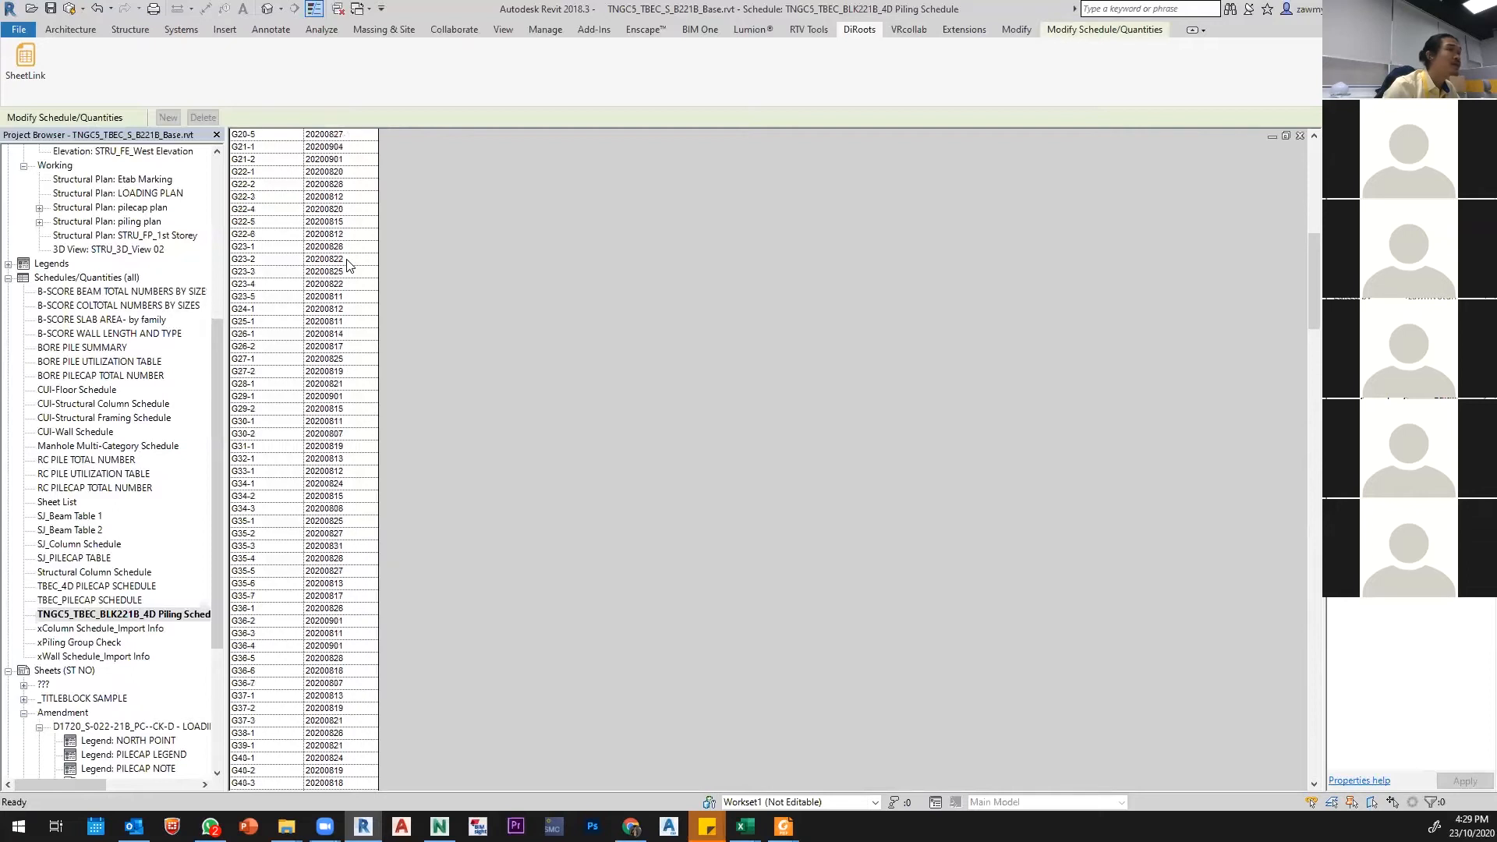
pyautogui.click(50, 8)
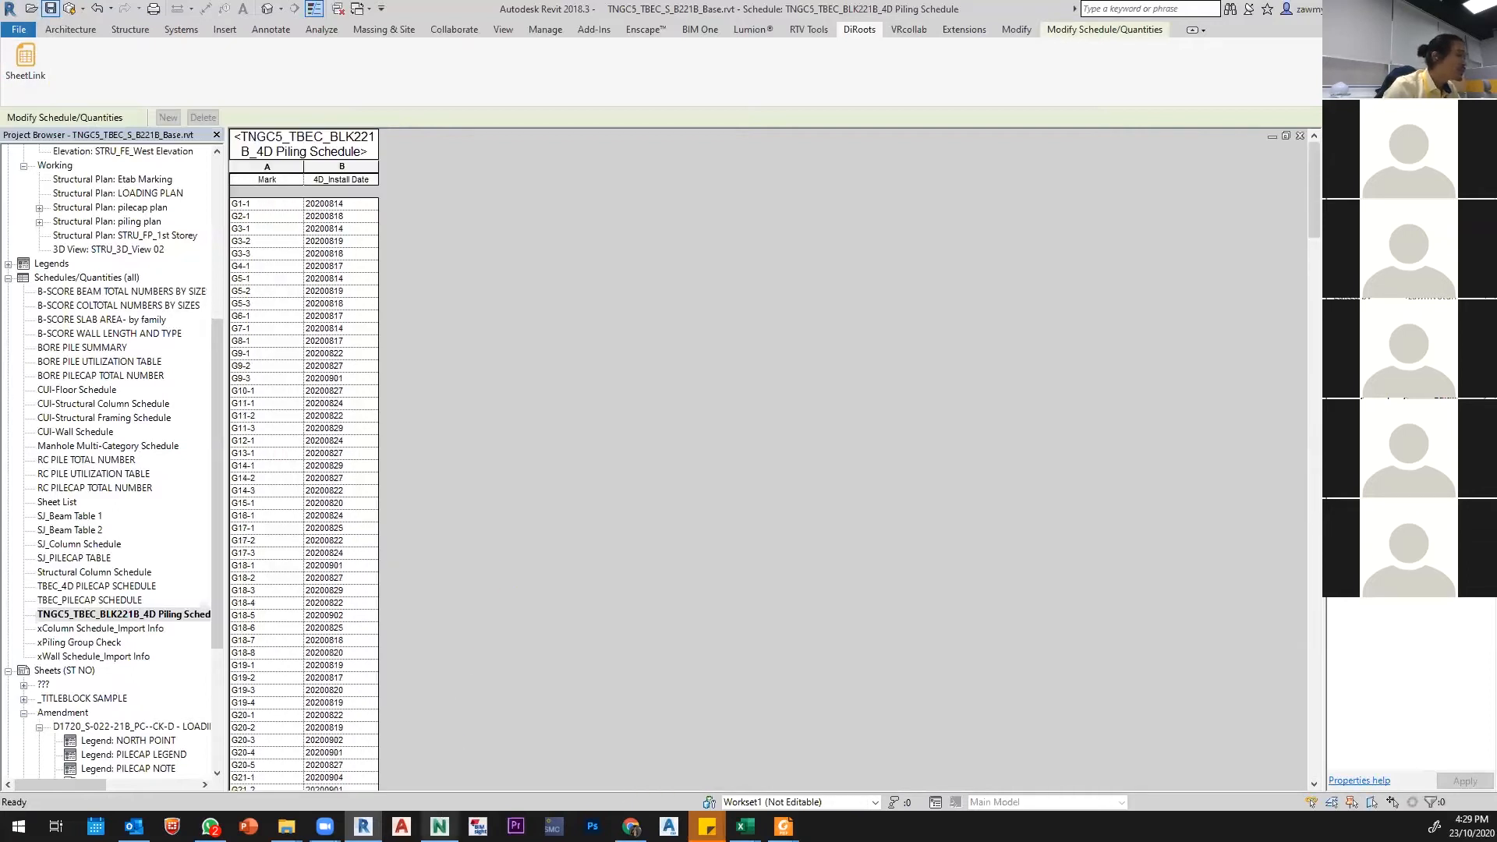
# Step: Switch to BIM 360 Document Management in Chrome and browse Yishun N3C26 to 16. Correspondence, 2. Contractor, 03. Coordination Model
pyautogui.click(439, 827)
pyautogui.click(22, 14)
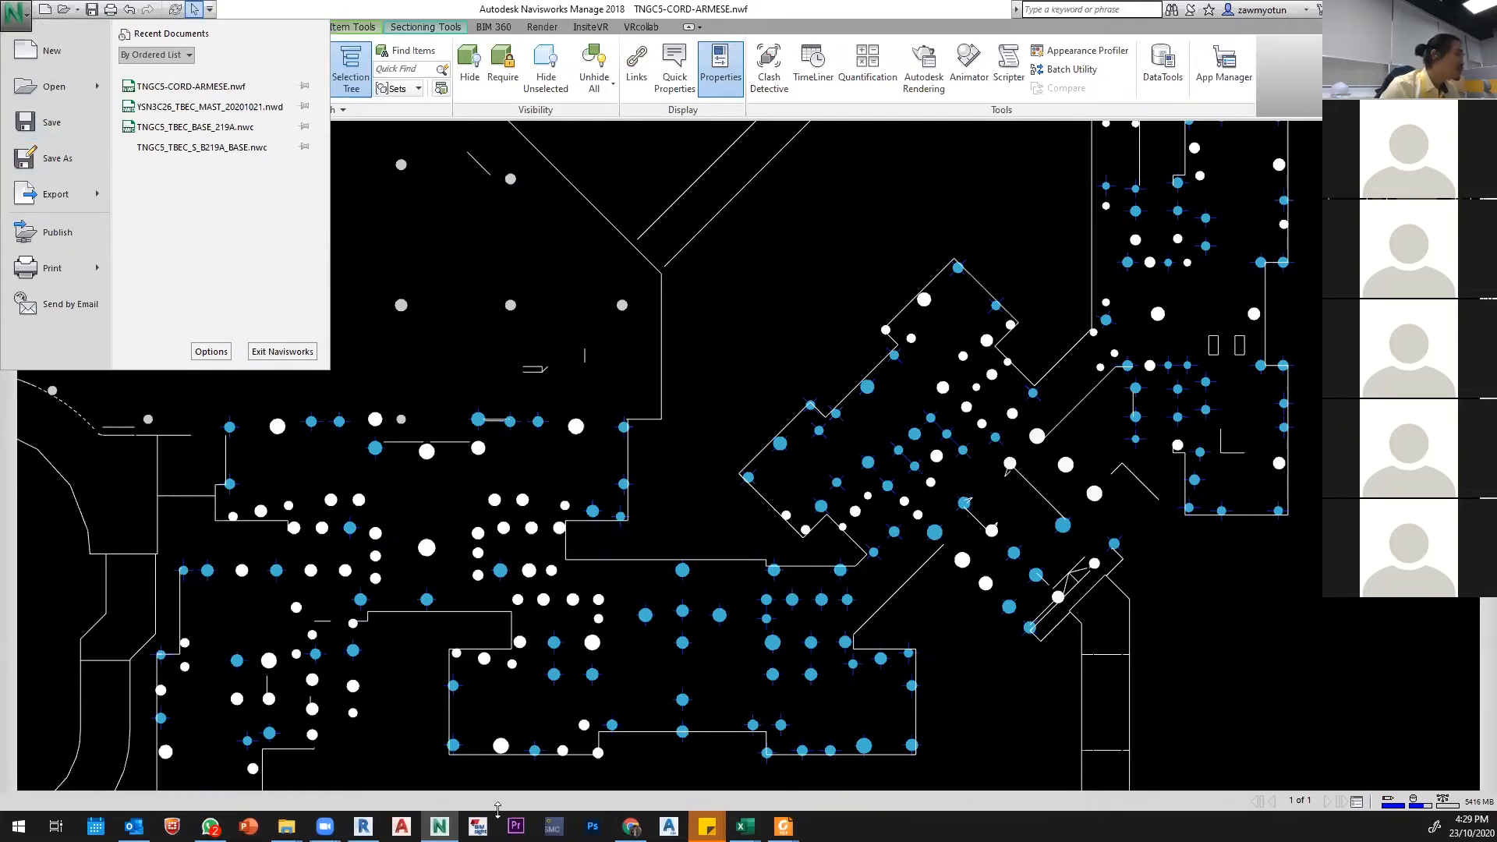
pyautogui.click(631, 826)
pyautogui.click(101, 13)
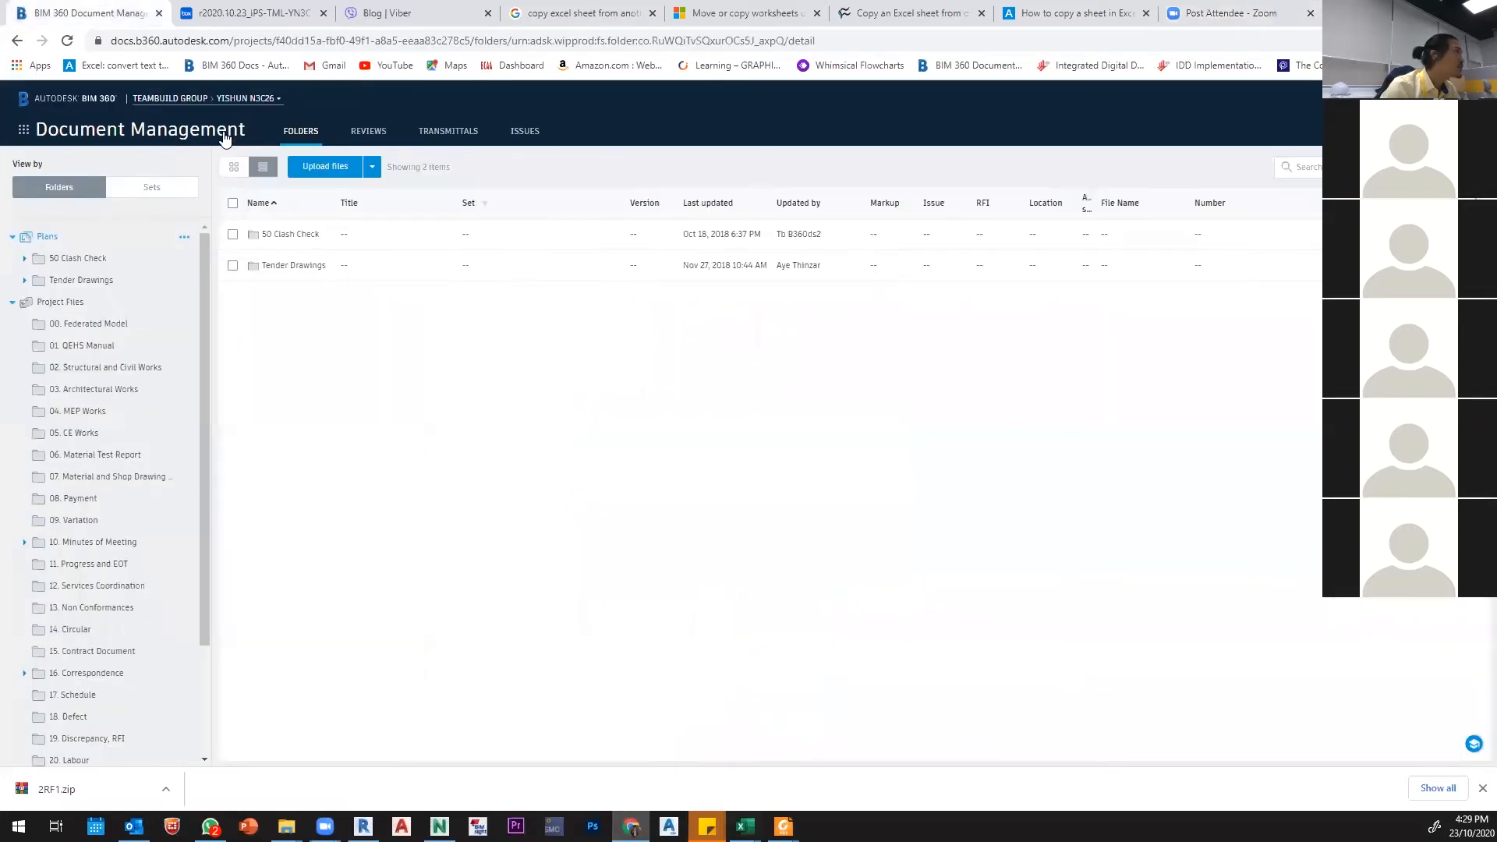
pyautogui.scroll(-1, 86, 477)
pyautogui.click(85, 531)
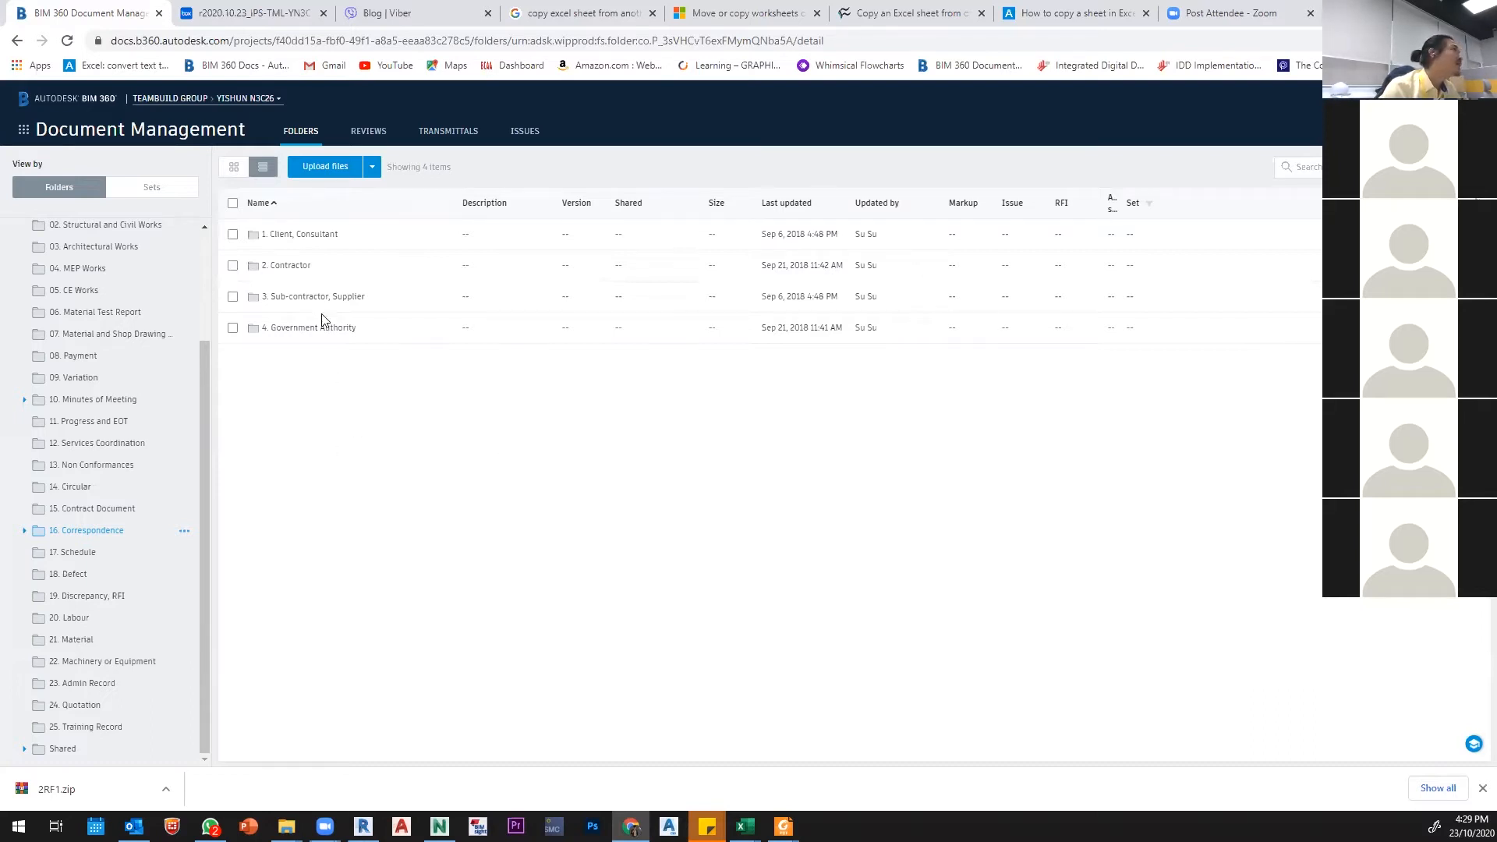
pyautogui.click(292, 265)
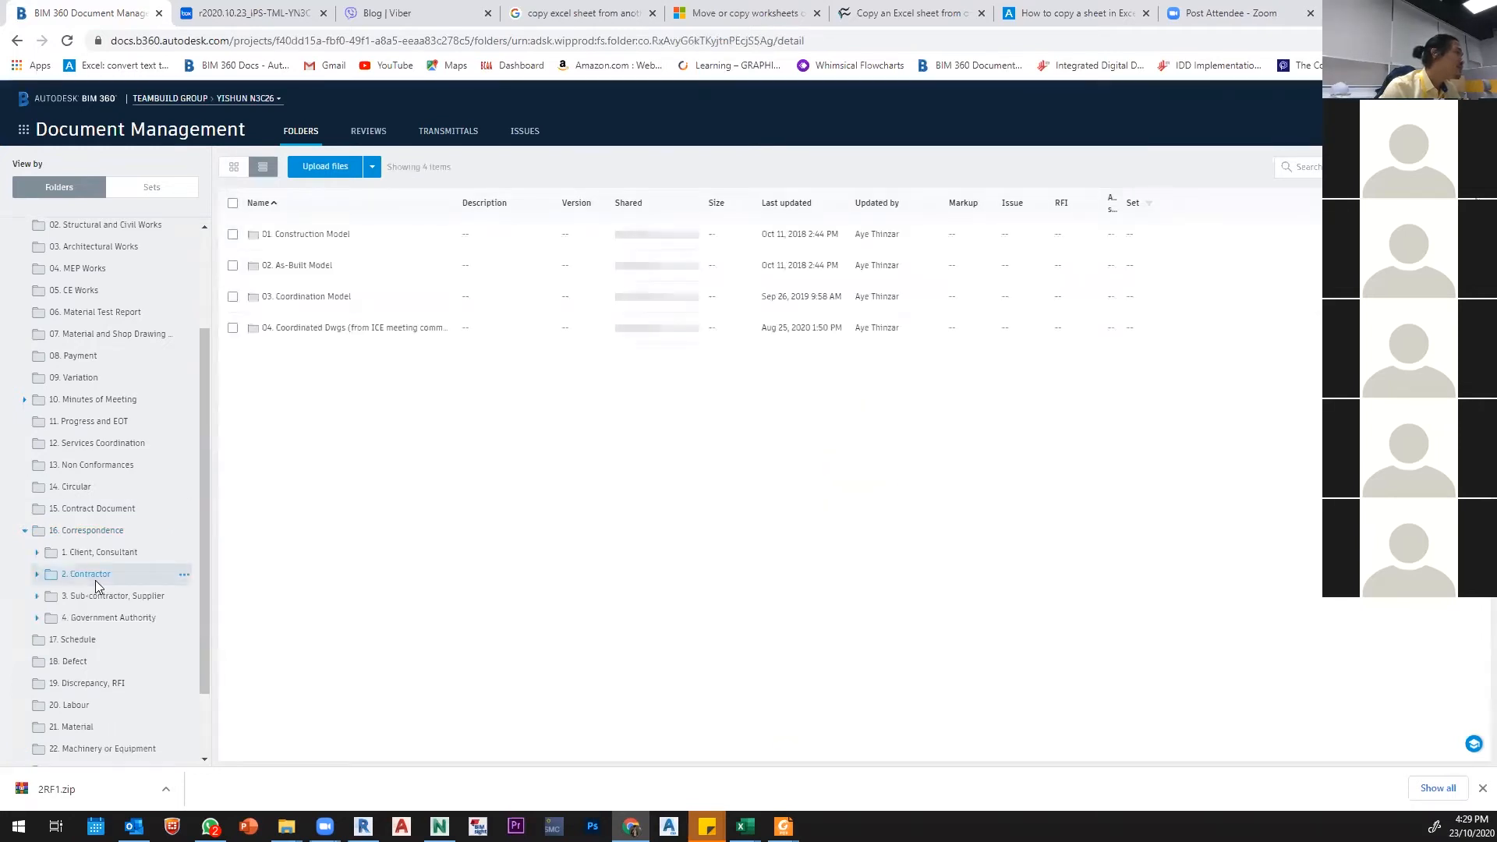
pyautogui.click(295, 297)
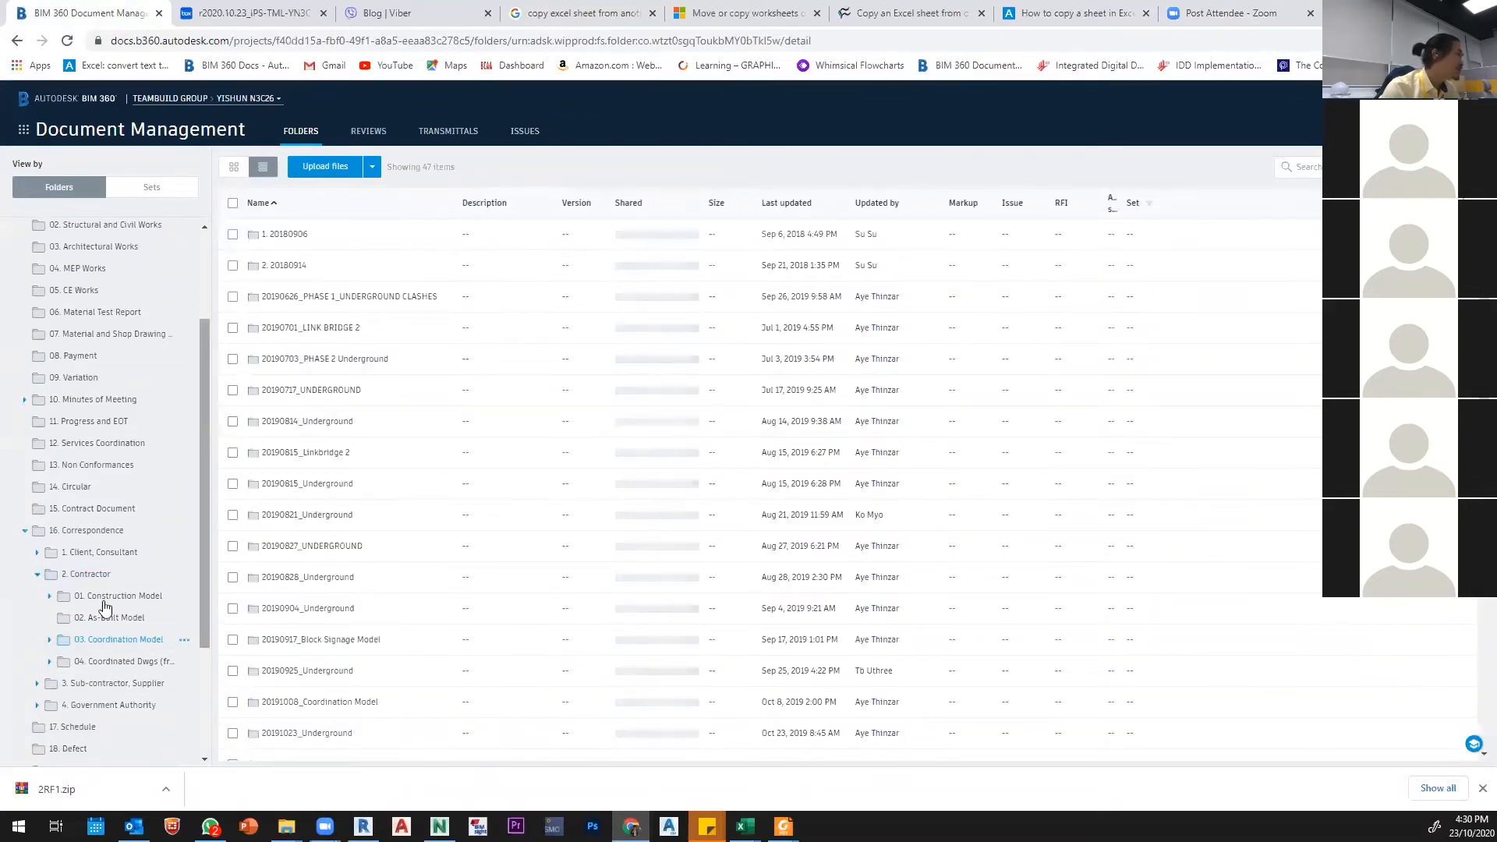
# Step: Change to the Tengah Garden C5 project and examine the NWD files in 16. Correspondence, 2. Contractor, 3. Coordination Model
pyautogui.click(274, 99)
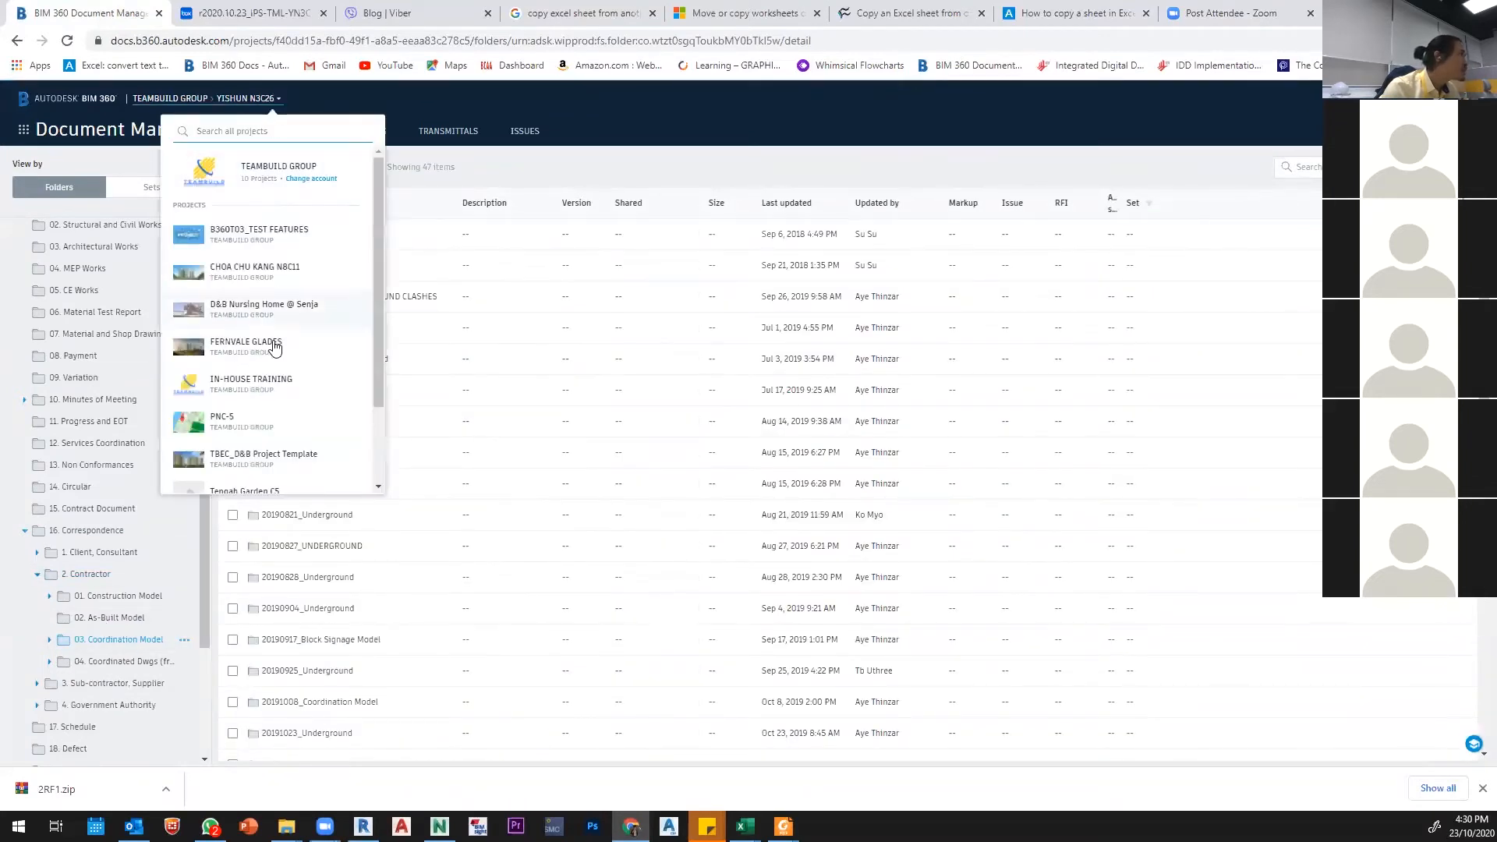
pyautogui.scroll(-3, 273, 348)
pyautogui.click(277, 394)
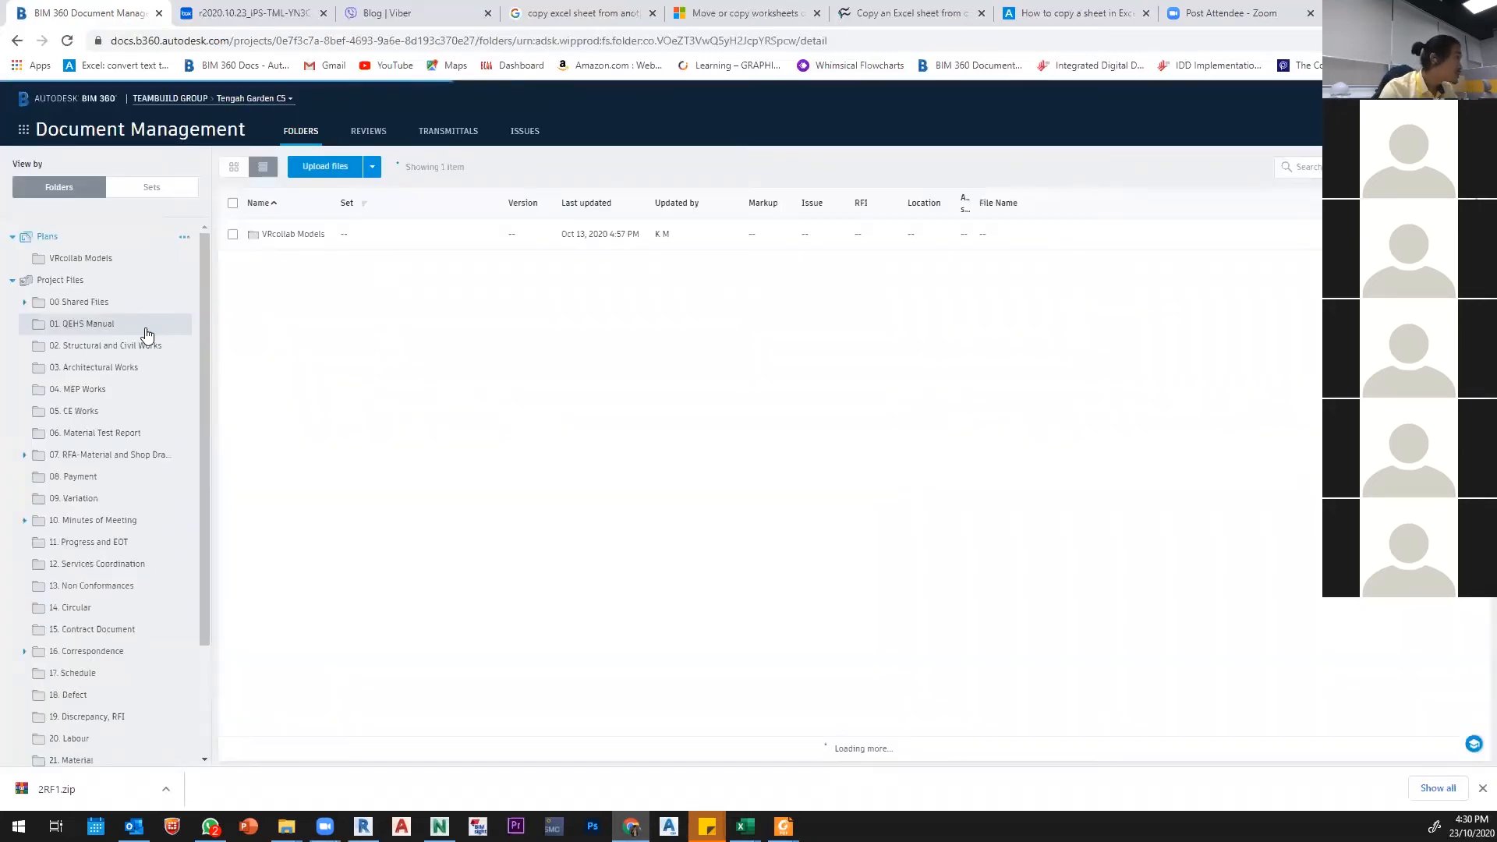
pyautogui.scroll(-2, 155, 425)
pyautogui.click(117, 510)
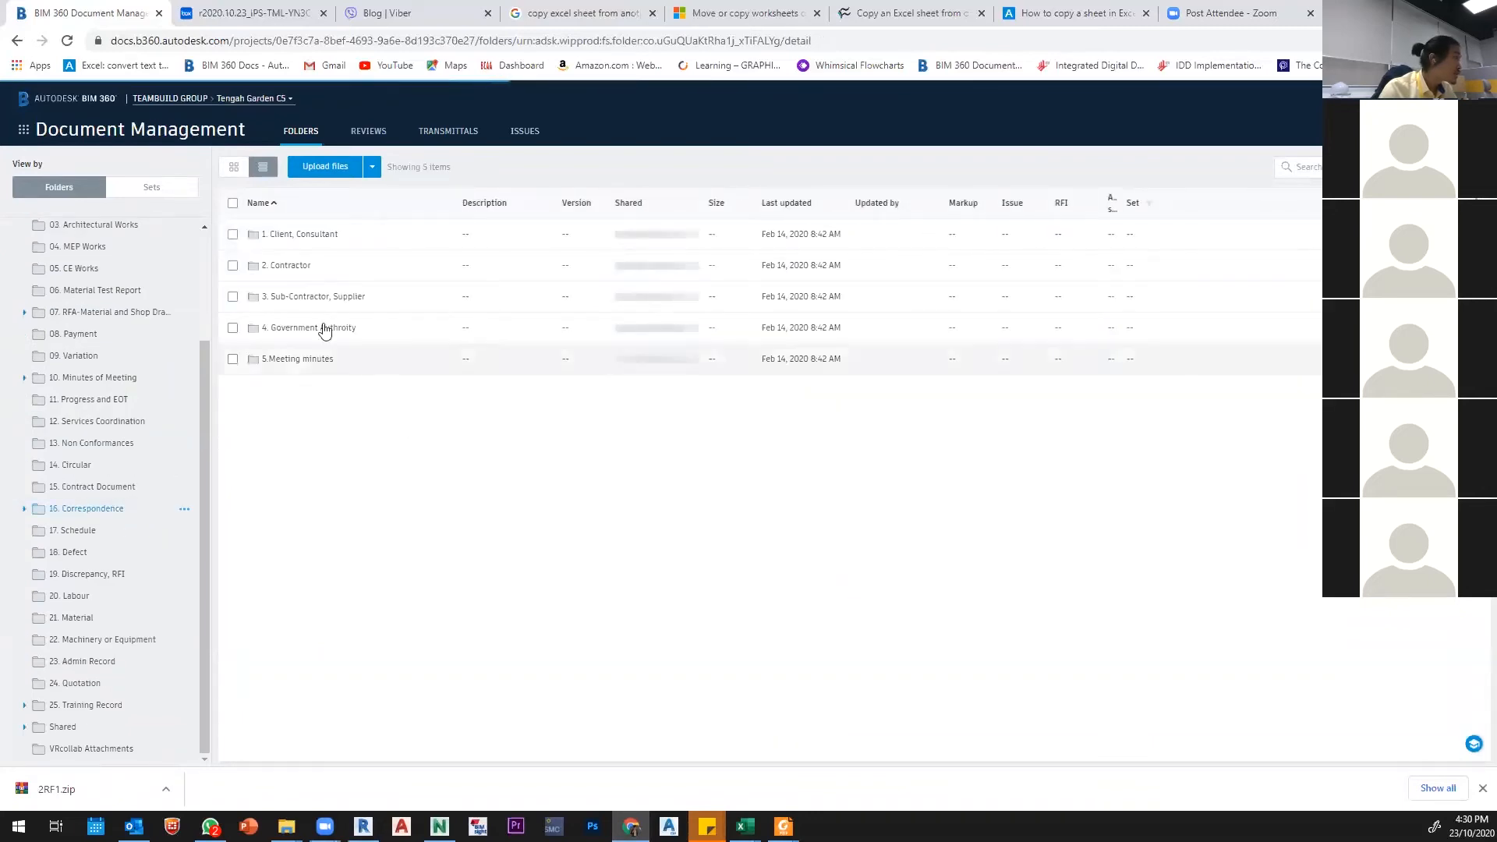
pyautogui.click(286, 269)
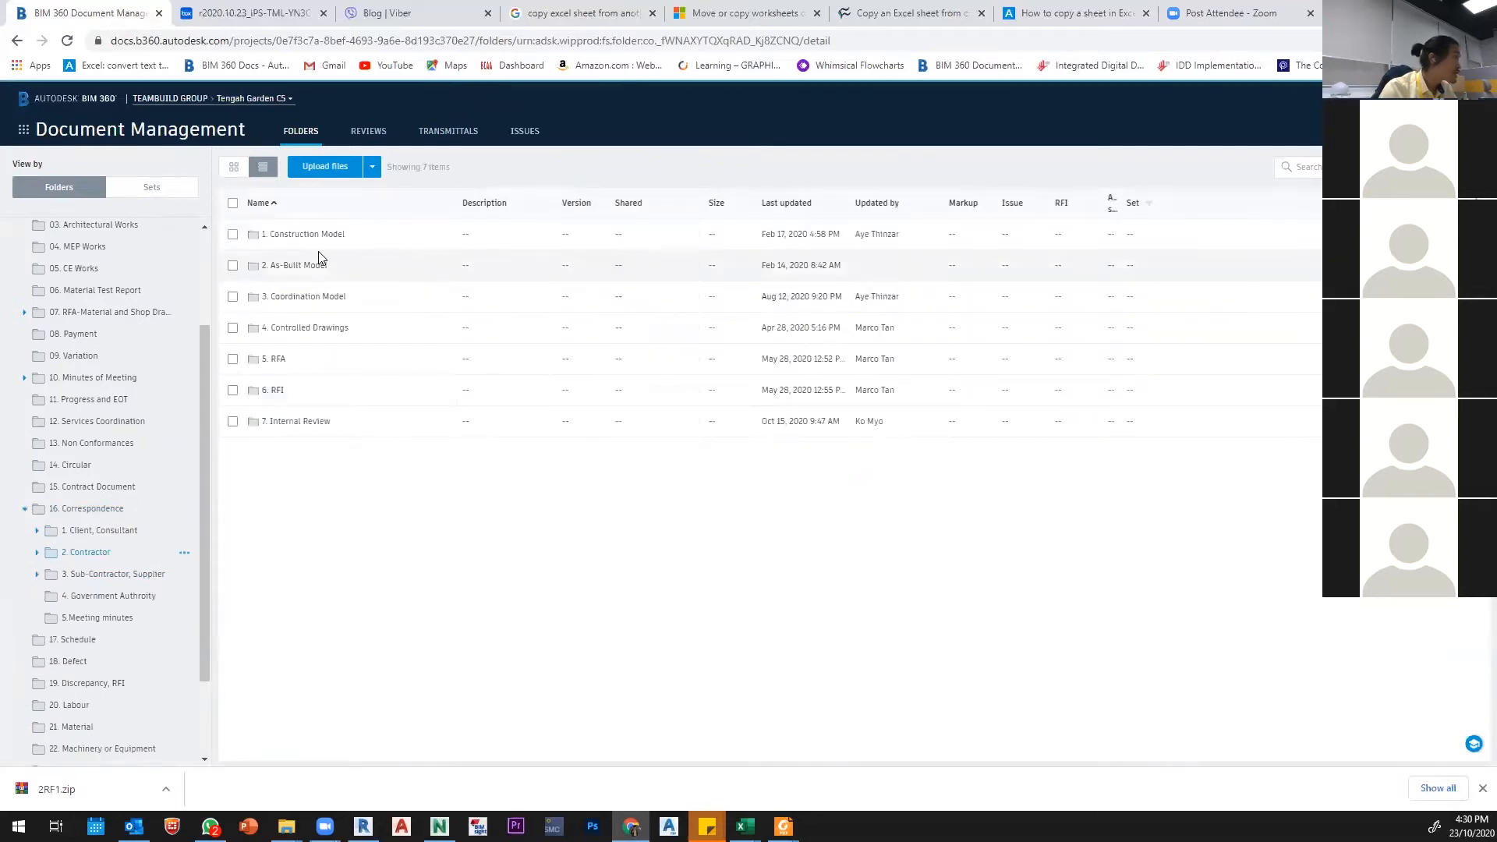
pyautogui.click(318, 300)
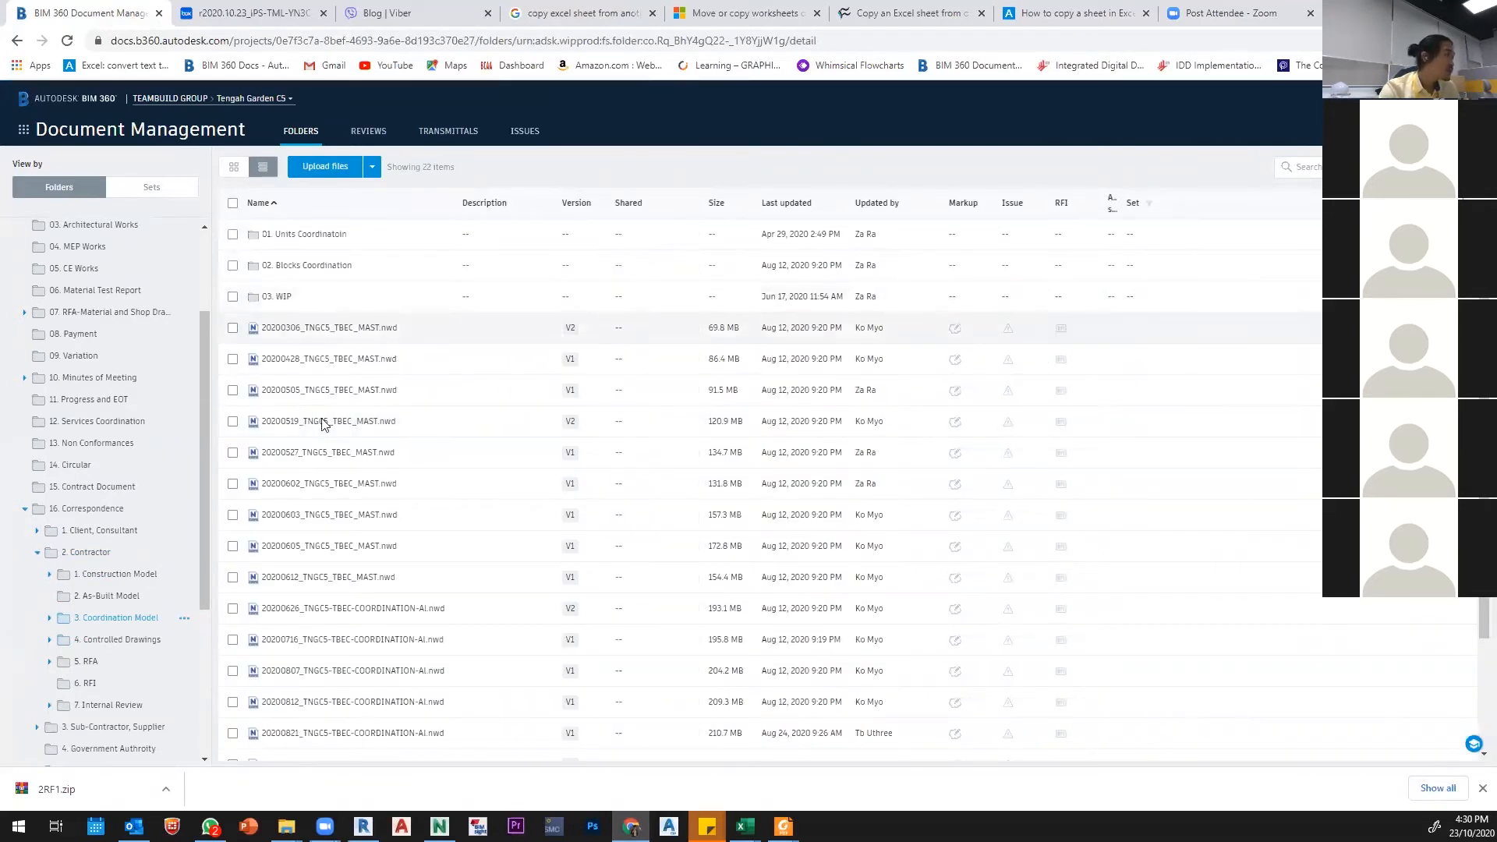
pyautogui.scroll(-2, 325, 424)
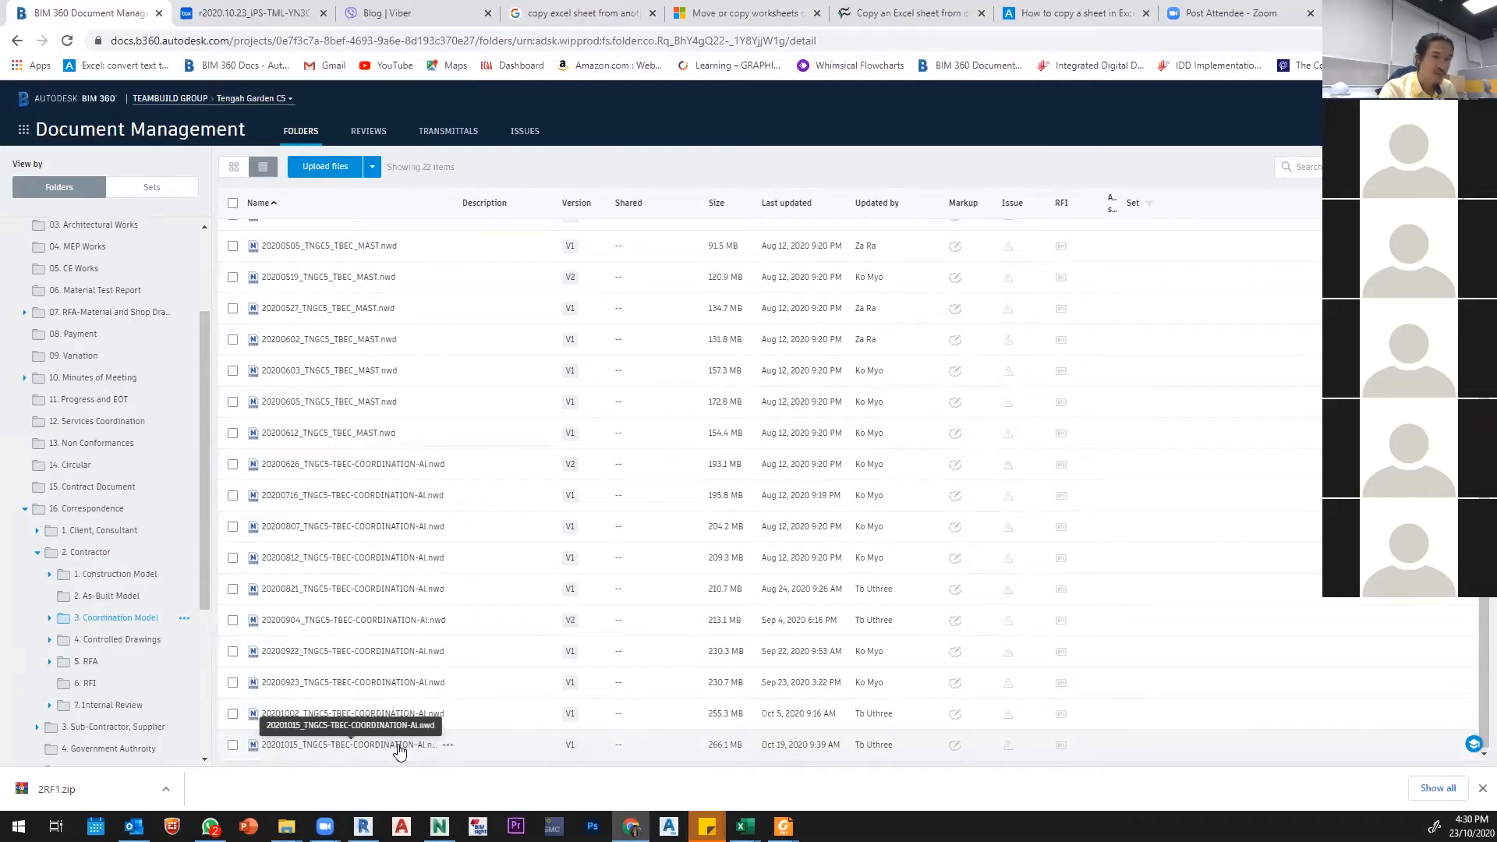
pyautogui.scroll(3, 417, 651)
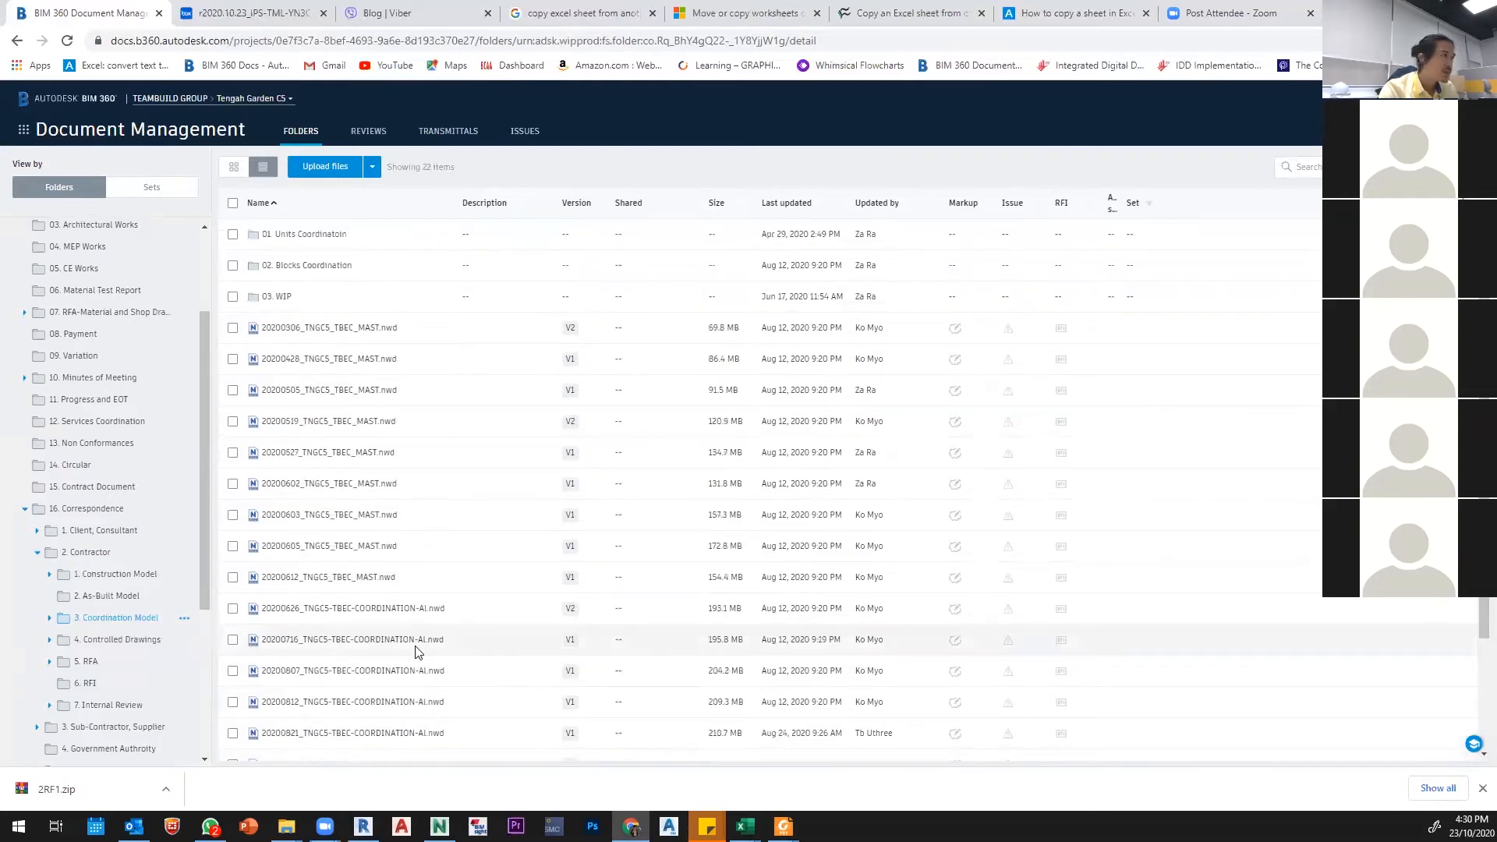
# Step: Open the 03. WIP folder and examine its 02. CS, 01. AR and 03. ME subfolders alongside the NWF file
pyautogui.click(282, 297)
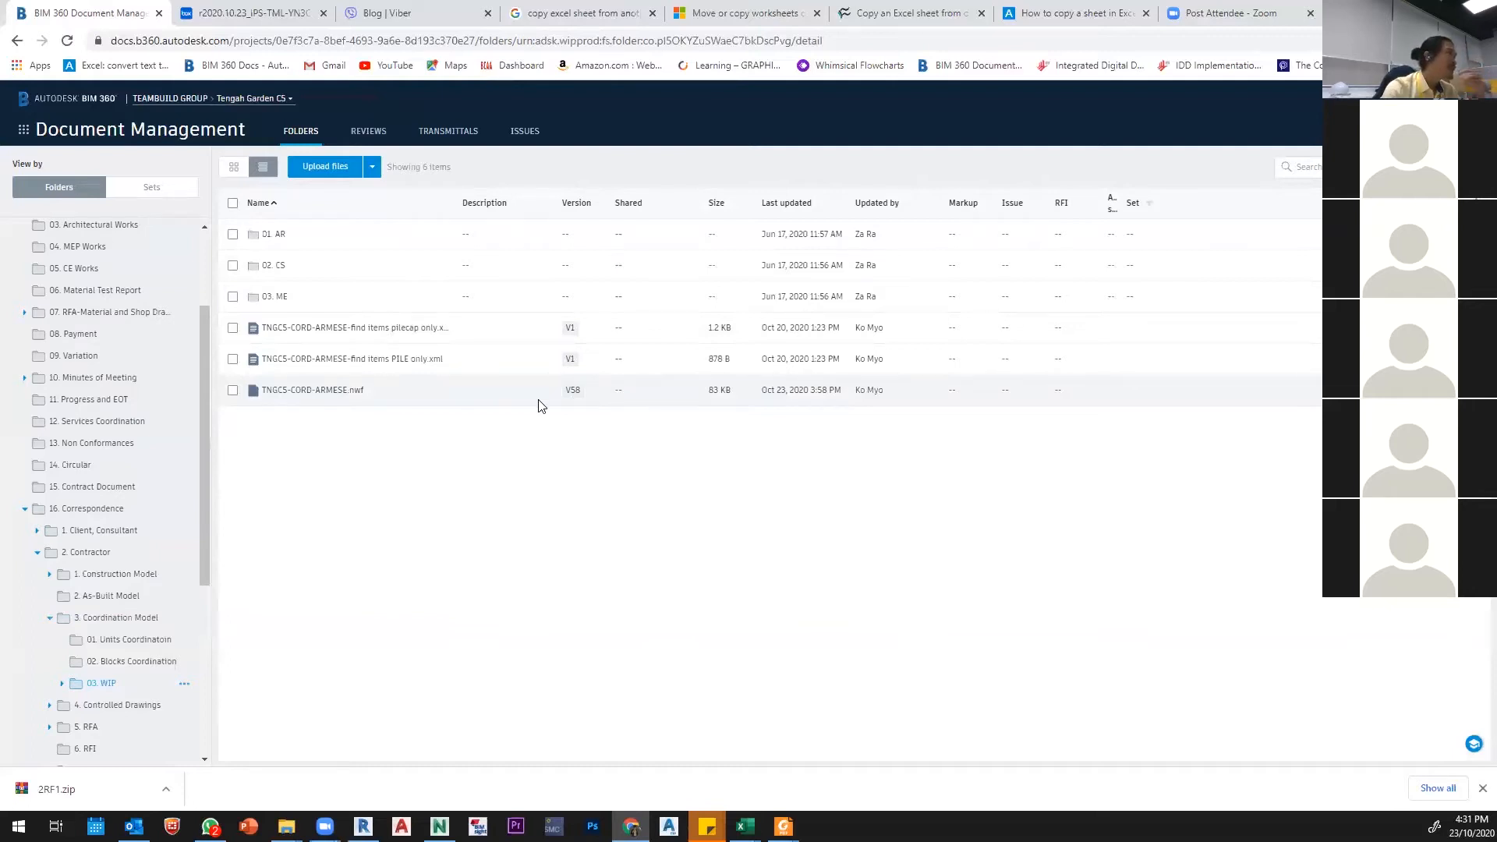
pyautogui.click(277, 267)
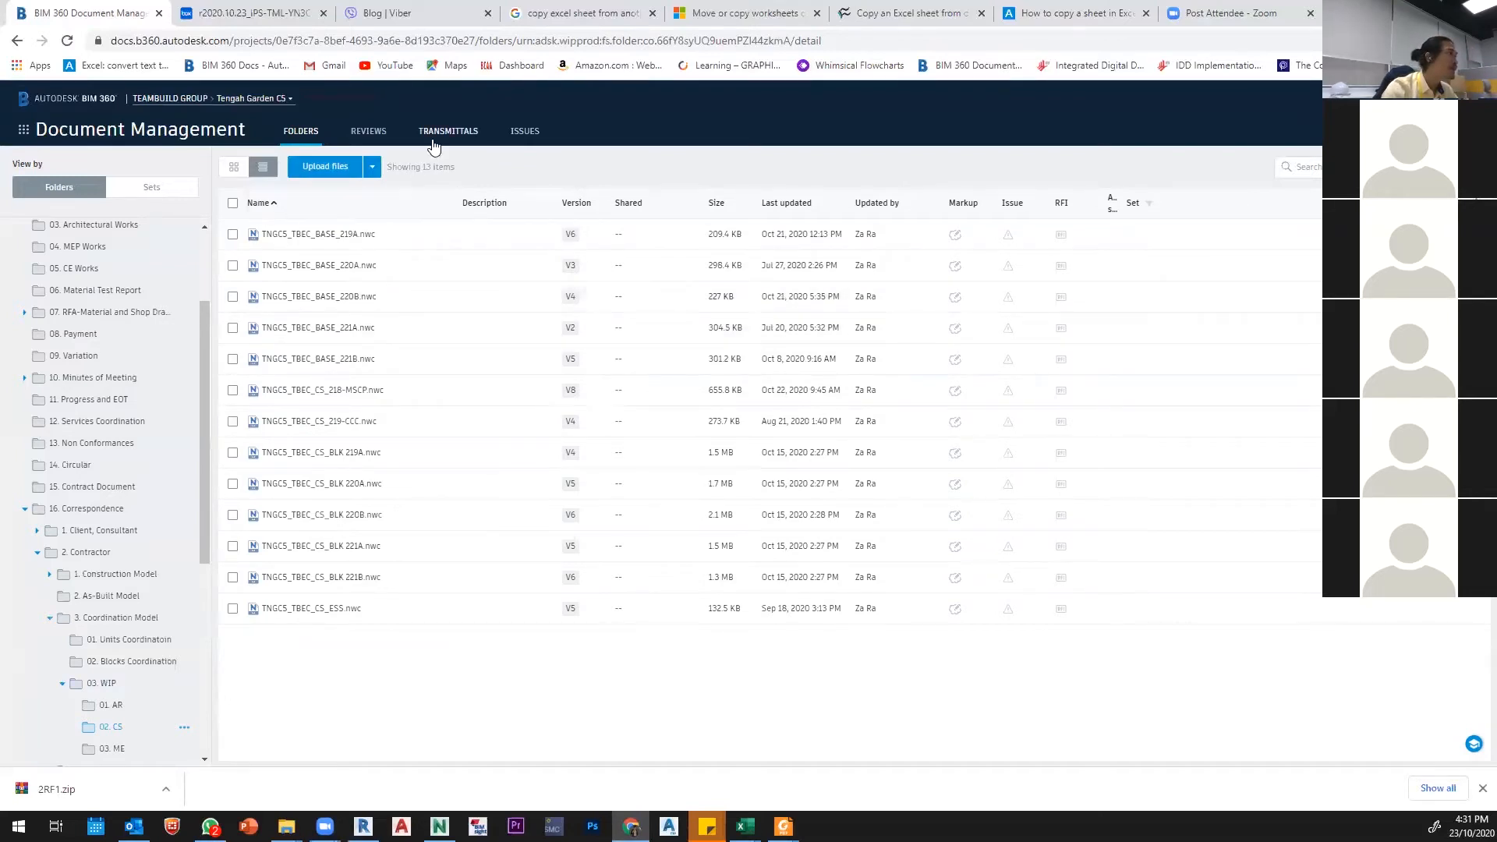
pyautogui.click(125, 685)
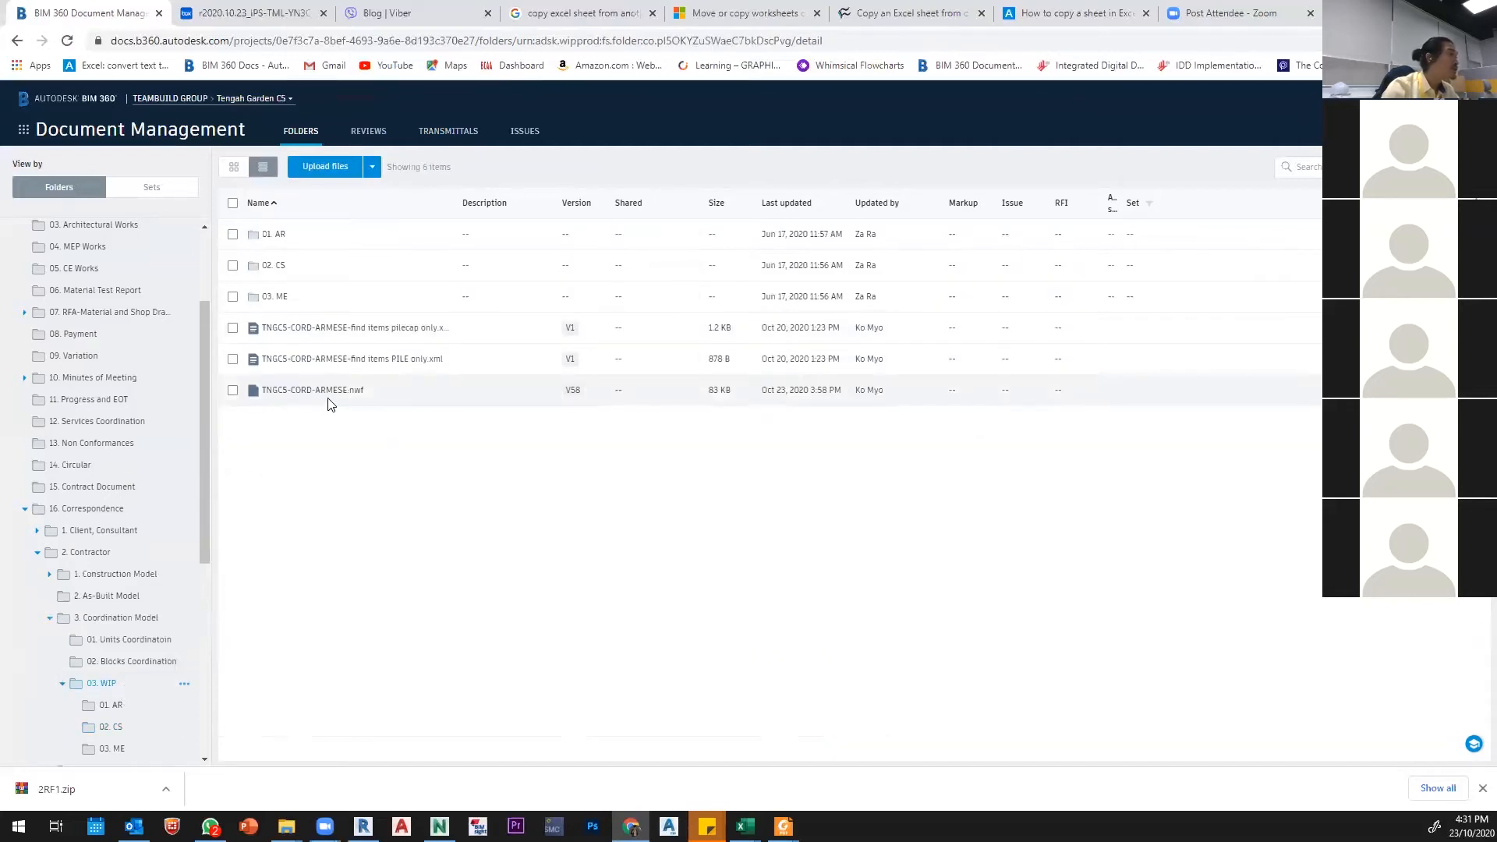
pyautogui.click(279, 235)
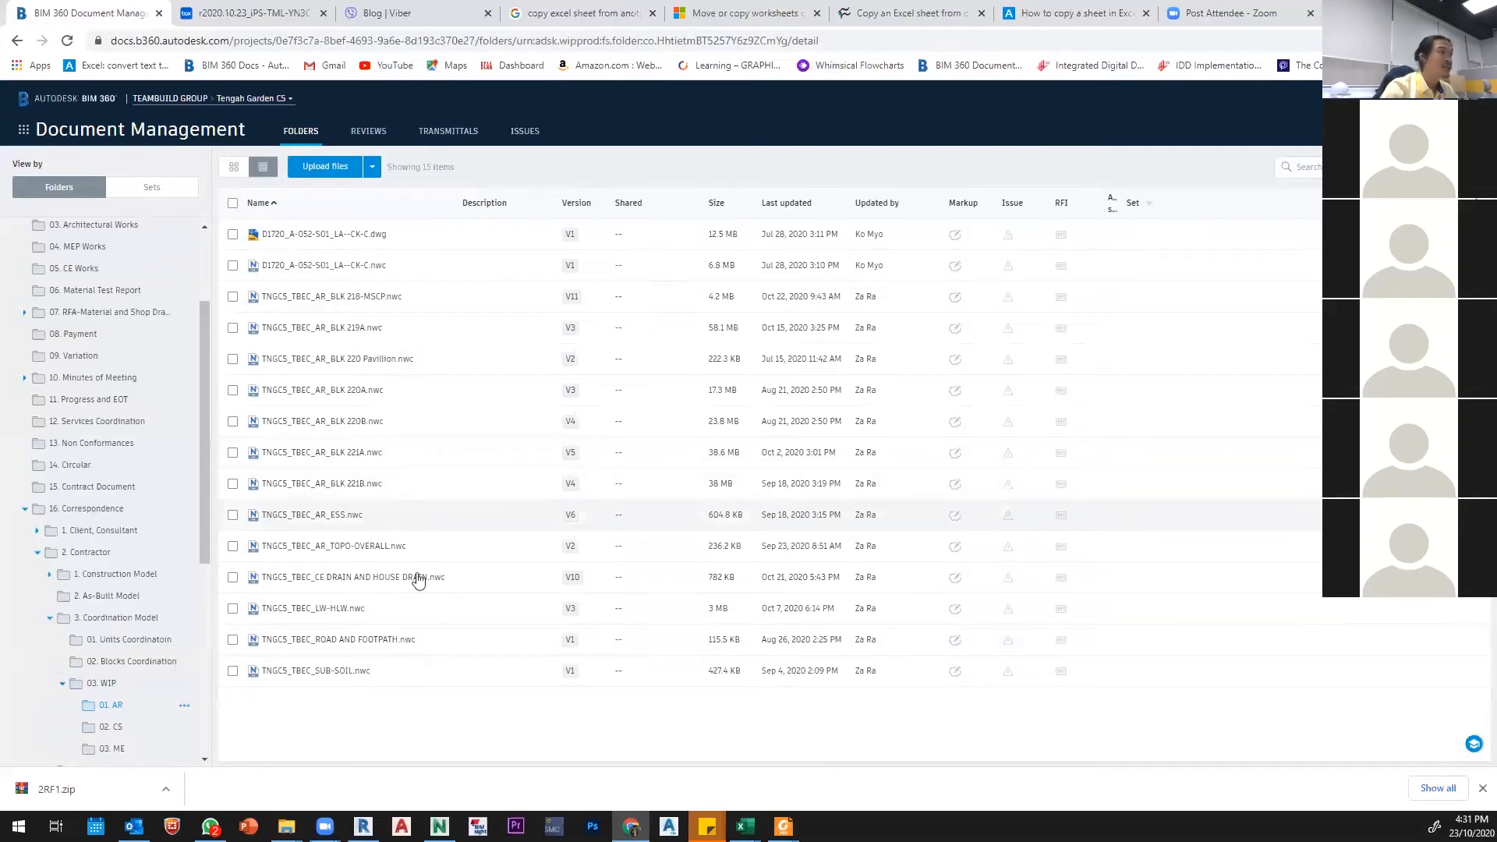
pyautogui.click(112, 748)
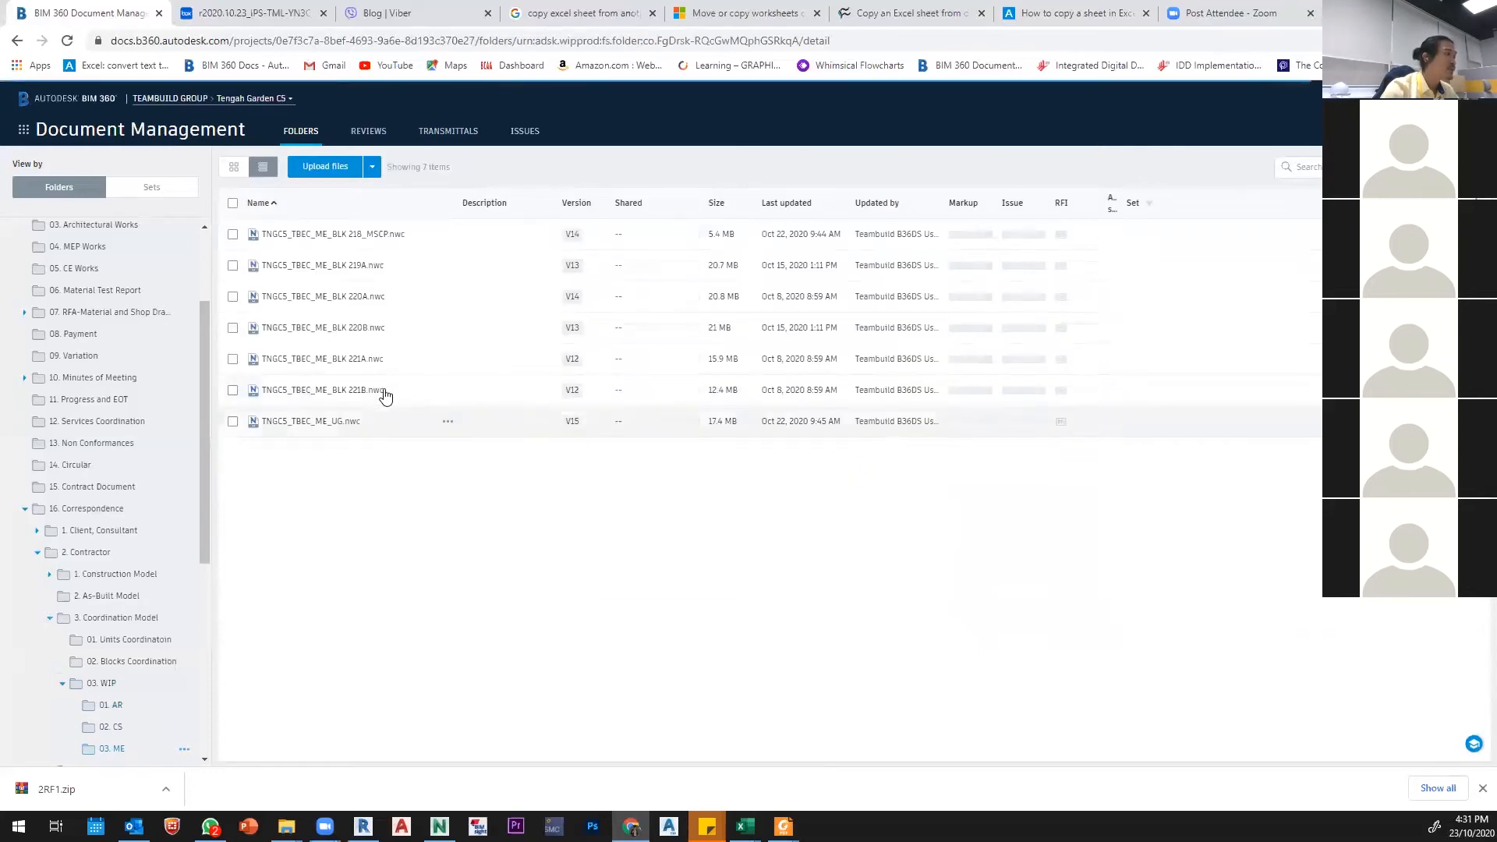
pyautogui.click(106, 684)
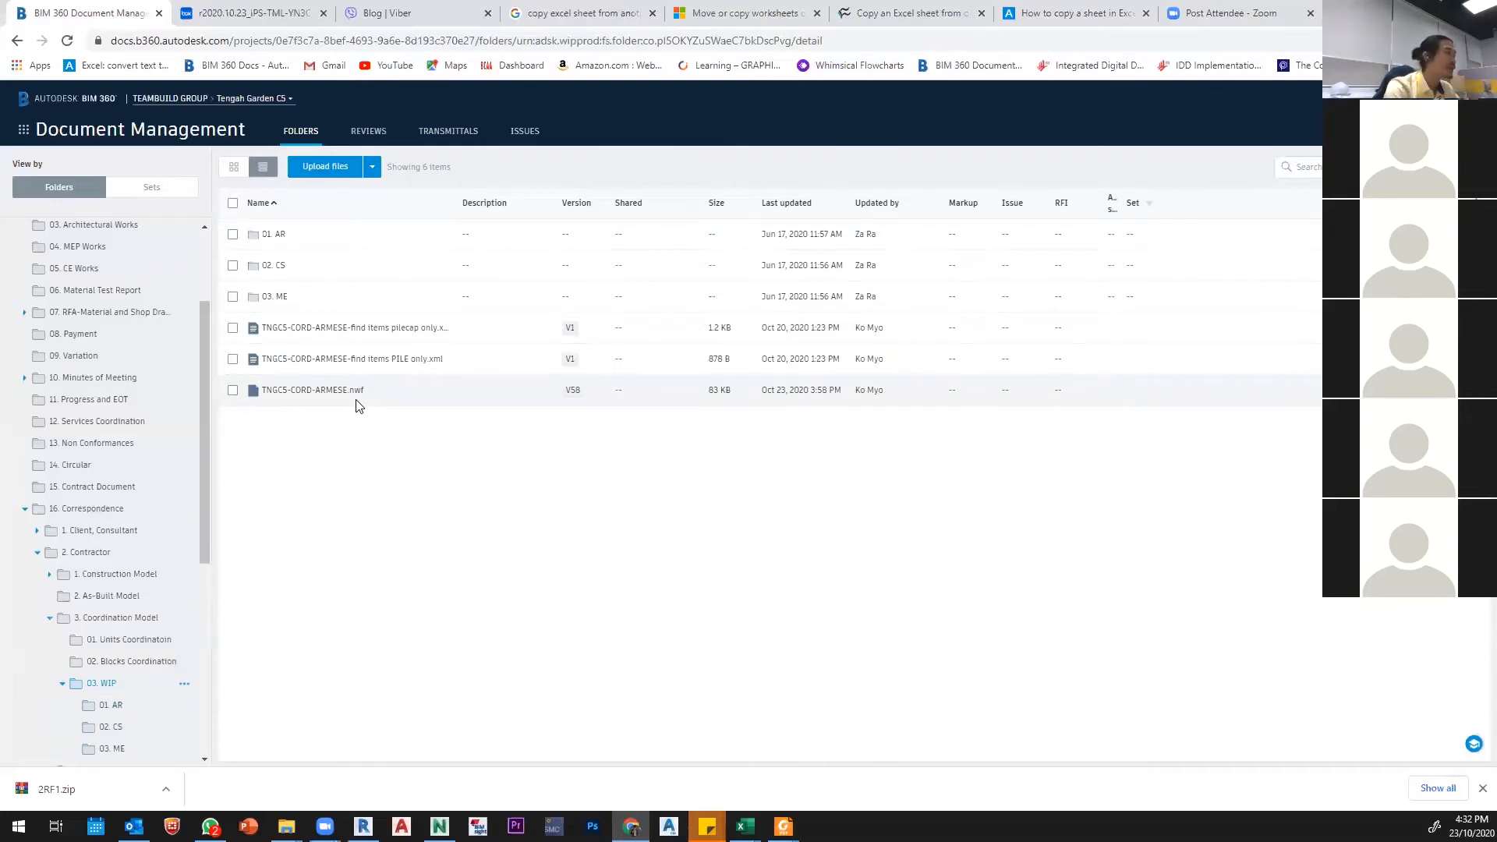
# Step: Switch to Navisworks and recall the CE DRAIN TO CONFIRM saved viewpoint from the 221B folder
pyautogui.click(439, 826)
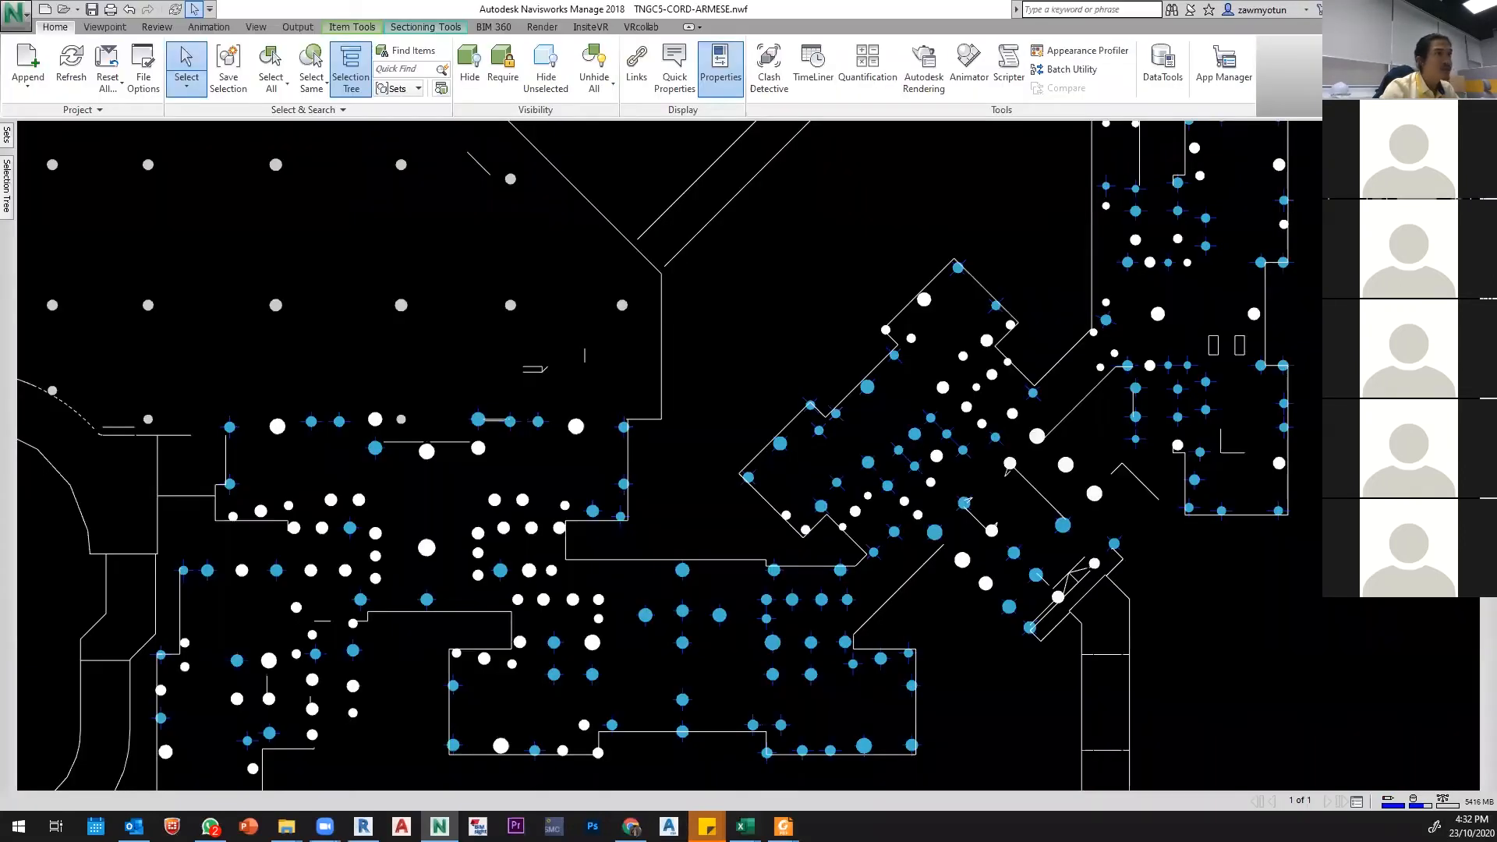
pyautogui.click(1157, 223)
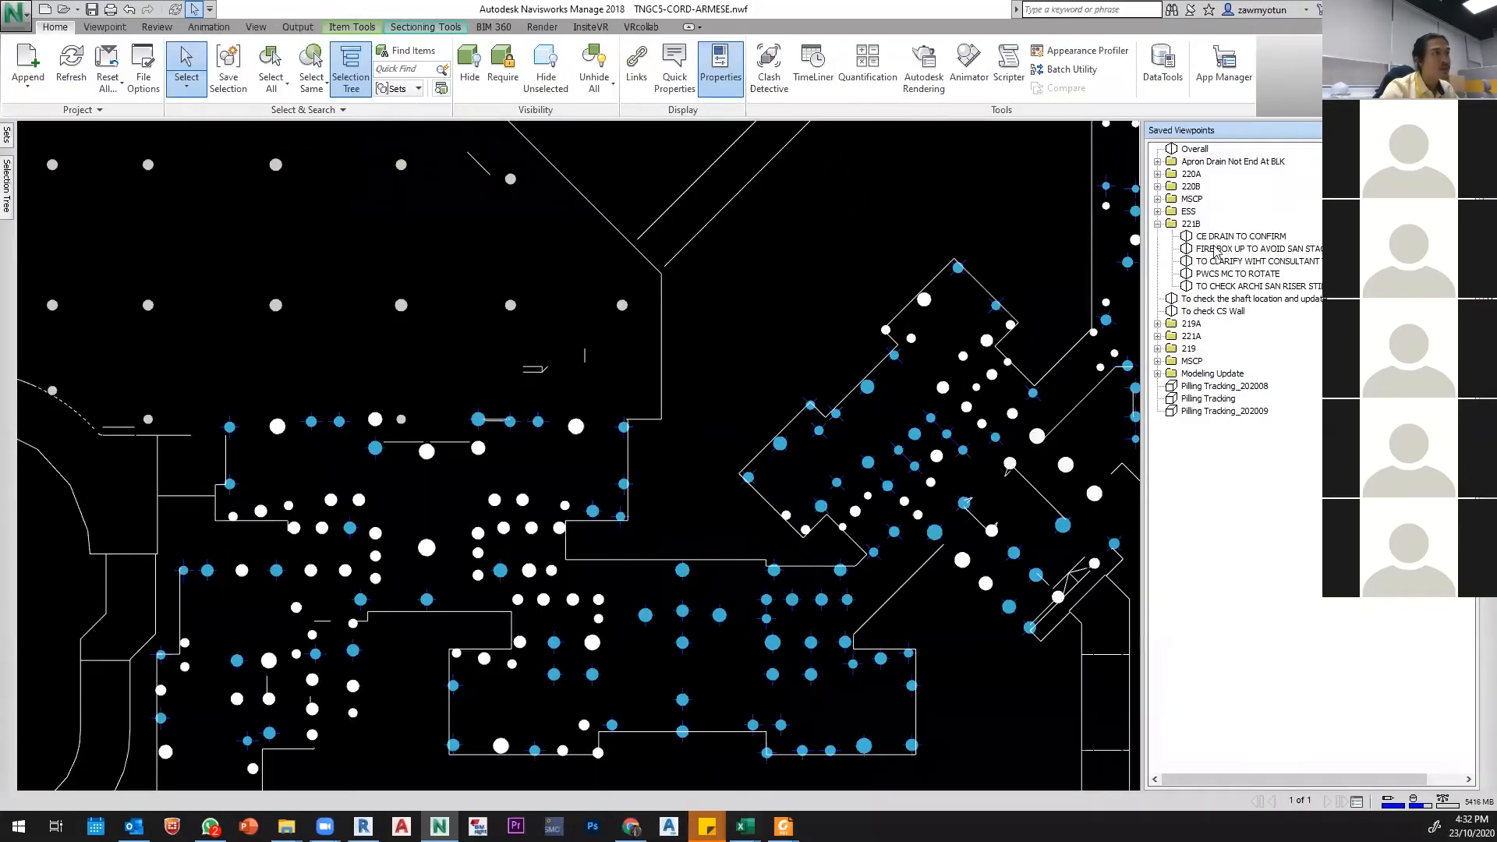
pyautogui.click(1221, 236)
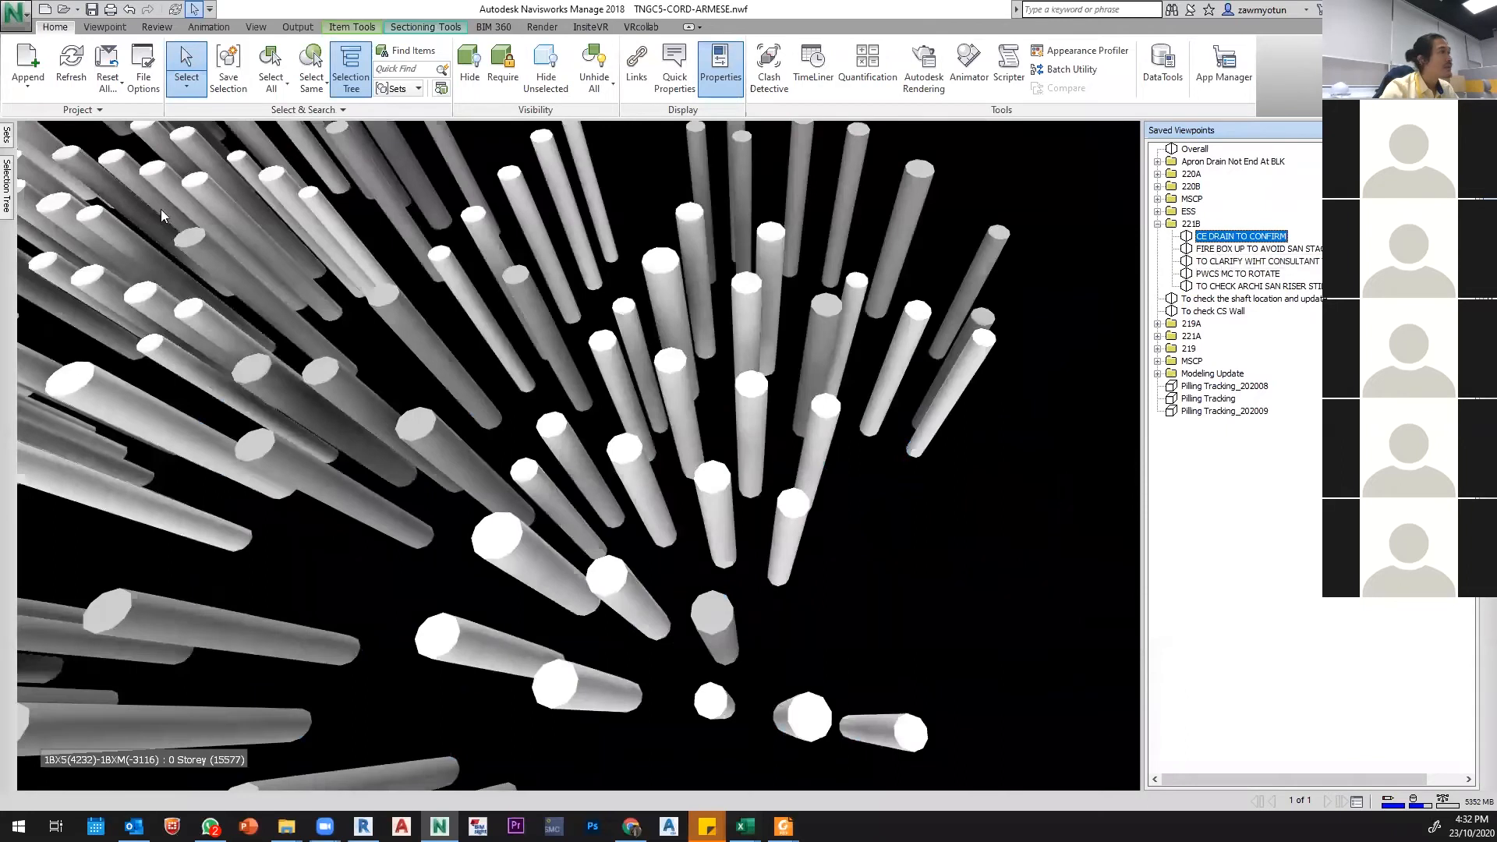
# Step: Check the selected bore piles in the selection tree and unhide all model items
pyautogui.click(9, 140)
pyautogui.click(7, 186)
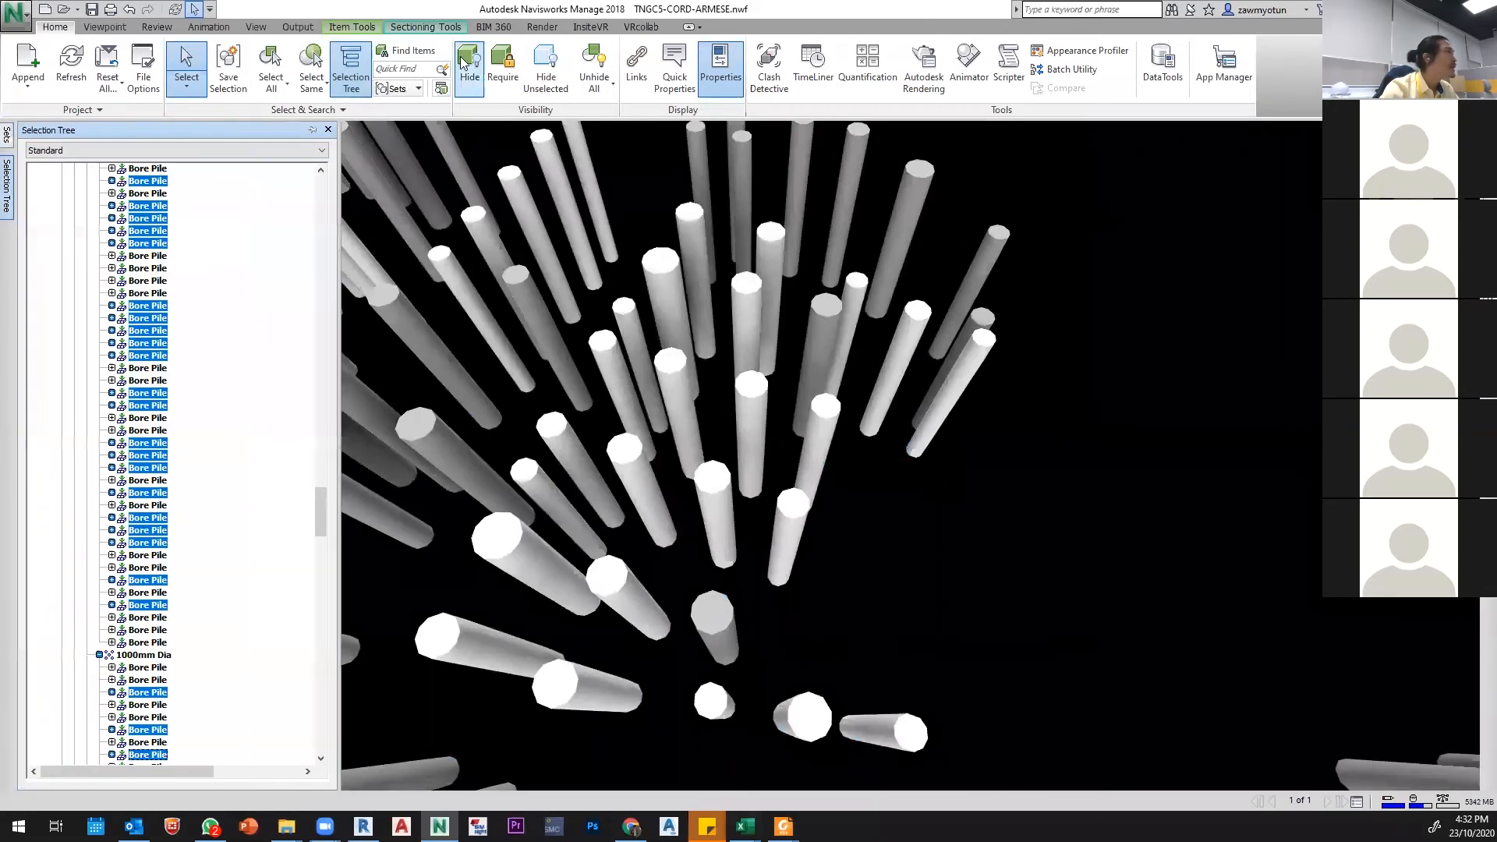
pyautogui.click(591, 65)
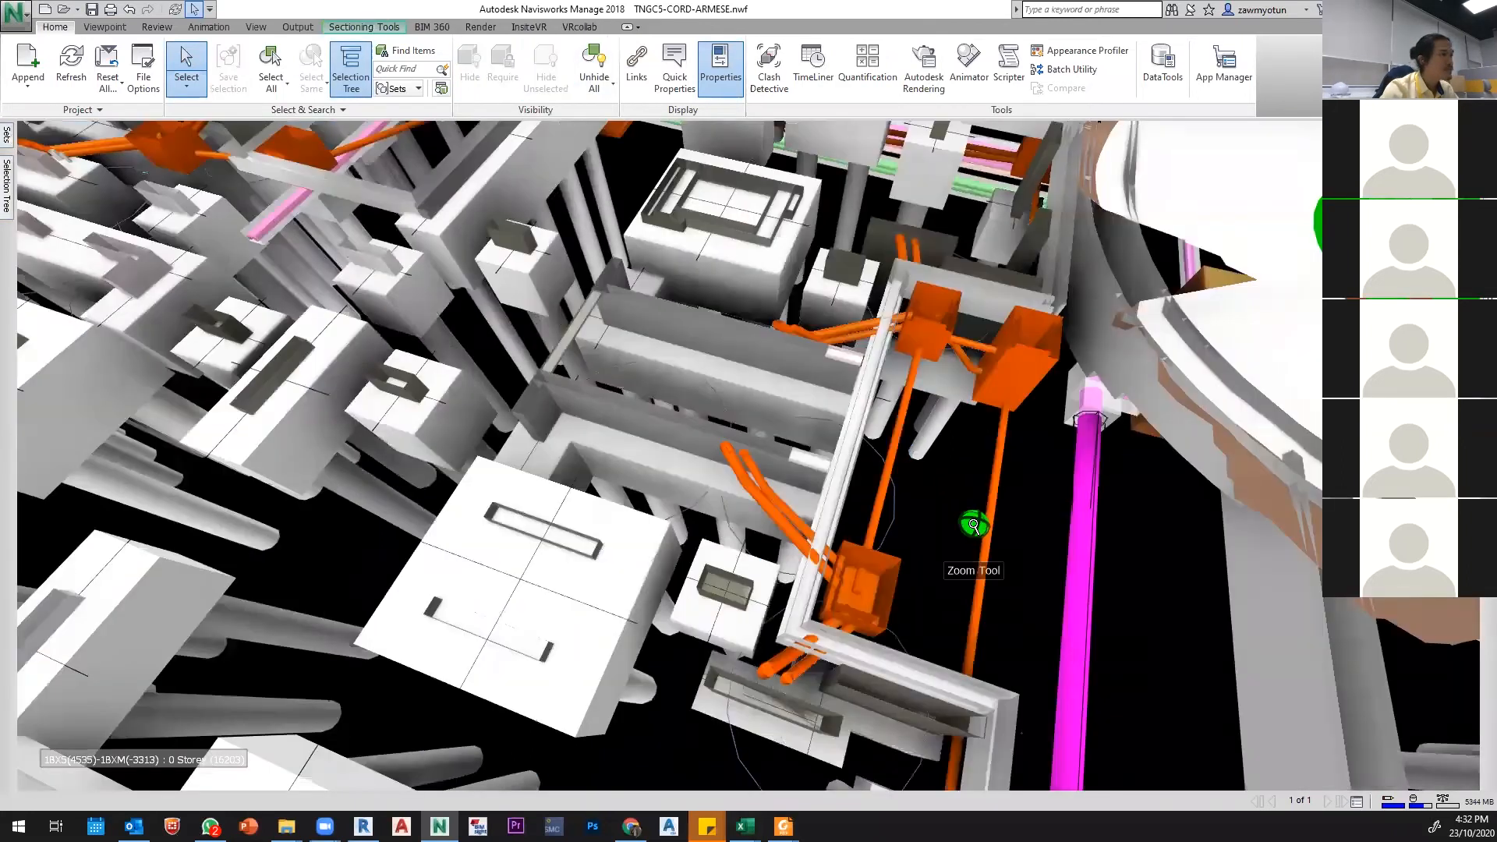
# Step: Disable sectioning to show the complete buildings in an overall view of the site
pyautogui.scroll(-10, 640, 376)
pyautogui.keyDown('shift'); pyautogui.moveTo(640, 376); pyautogui.dragTo(754, 521, button='middle'); pyautogui.keyUp('shift')
pyautogui.scroll(5, 969, 506)
pyautogui.keyDown('shift'); pyautogui.moveTo(969, 507); pyautogui.dragTo(788, 452, button='middle'); pyautogui.keyUp('shift')
pyautogui.scroll(5, 788, 452)
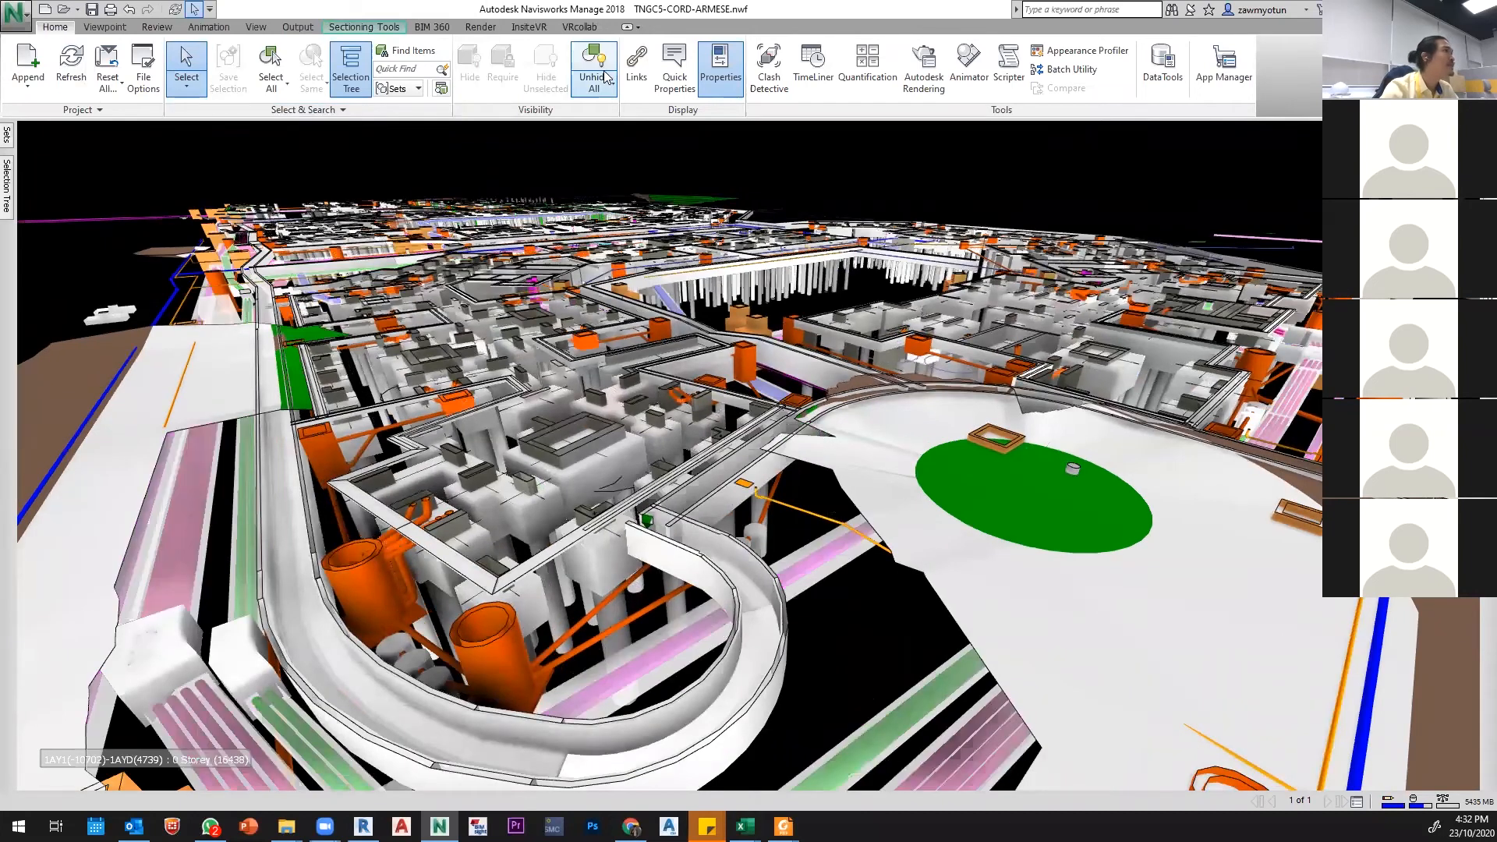
pyautogui.click(104, 26)
pyautogui.click(838, 70)
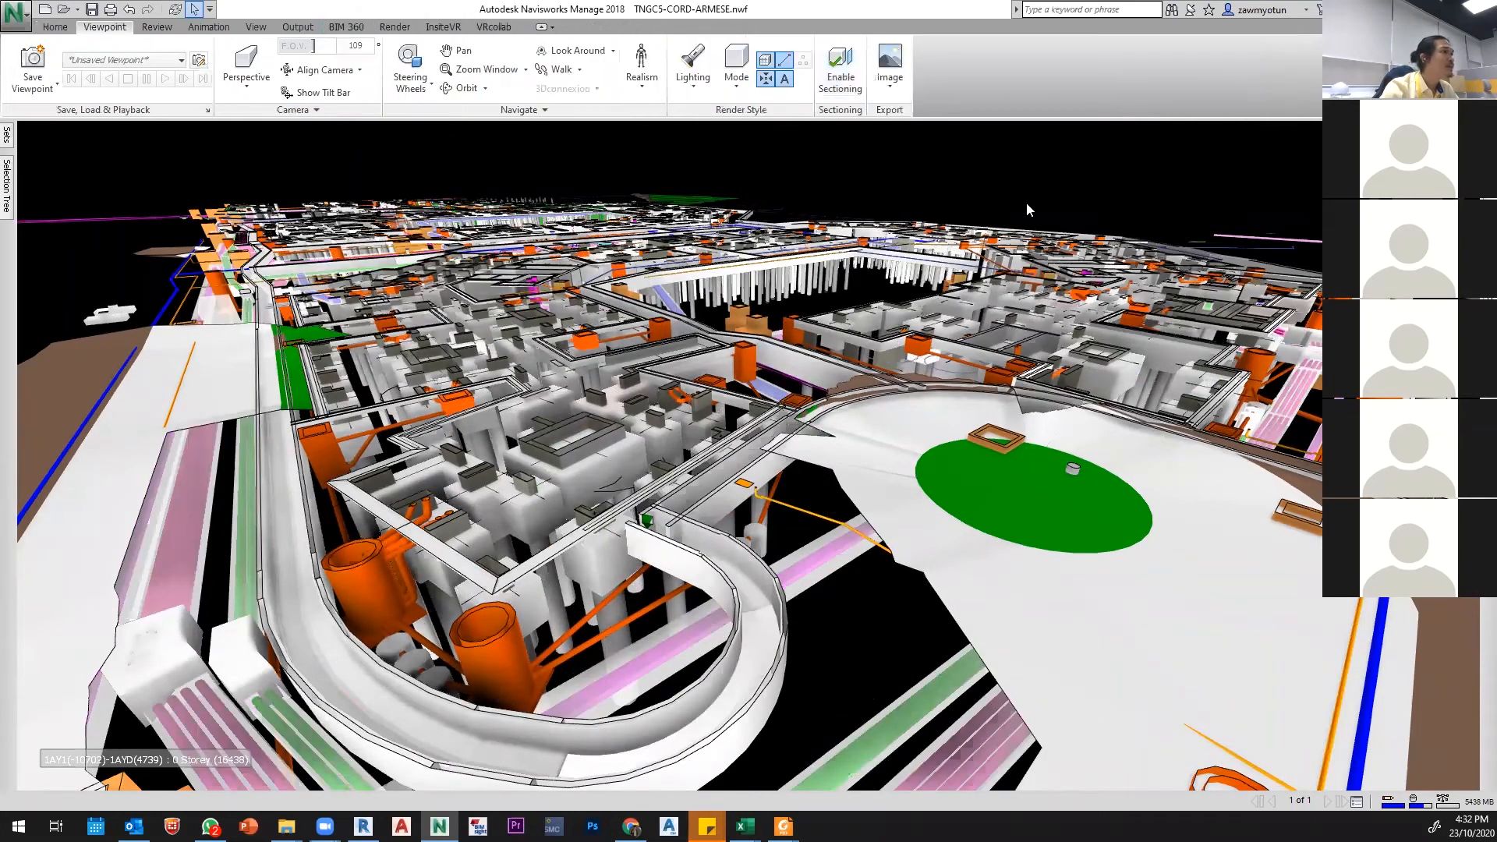
pyautogui.scroll(-10, 644, 379)
pyautogui.keyDown('shift'); pyautogui.moveTo(471, 352); pyautogui.dragTo(891, 530, button='middle'); pyautogui.keyUp('shift')
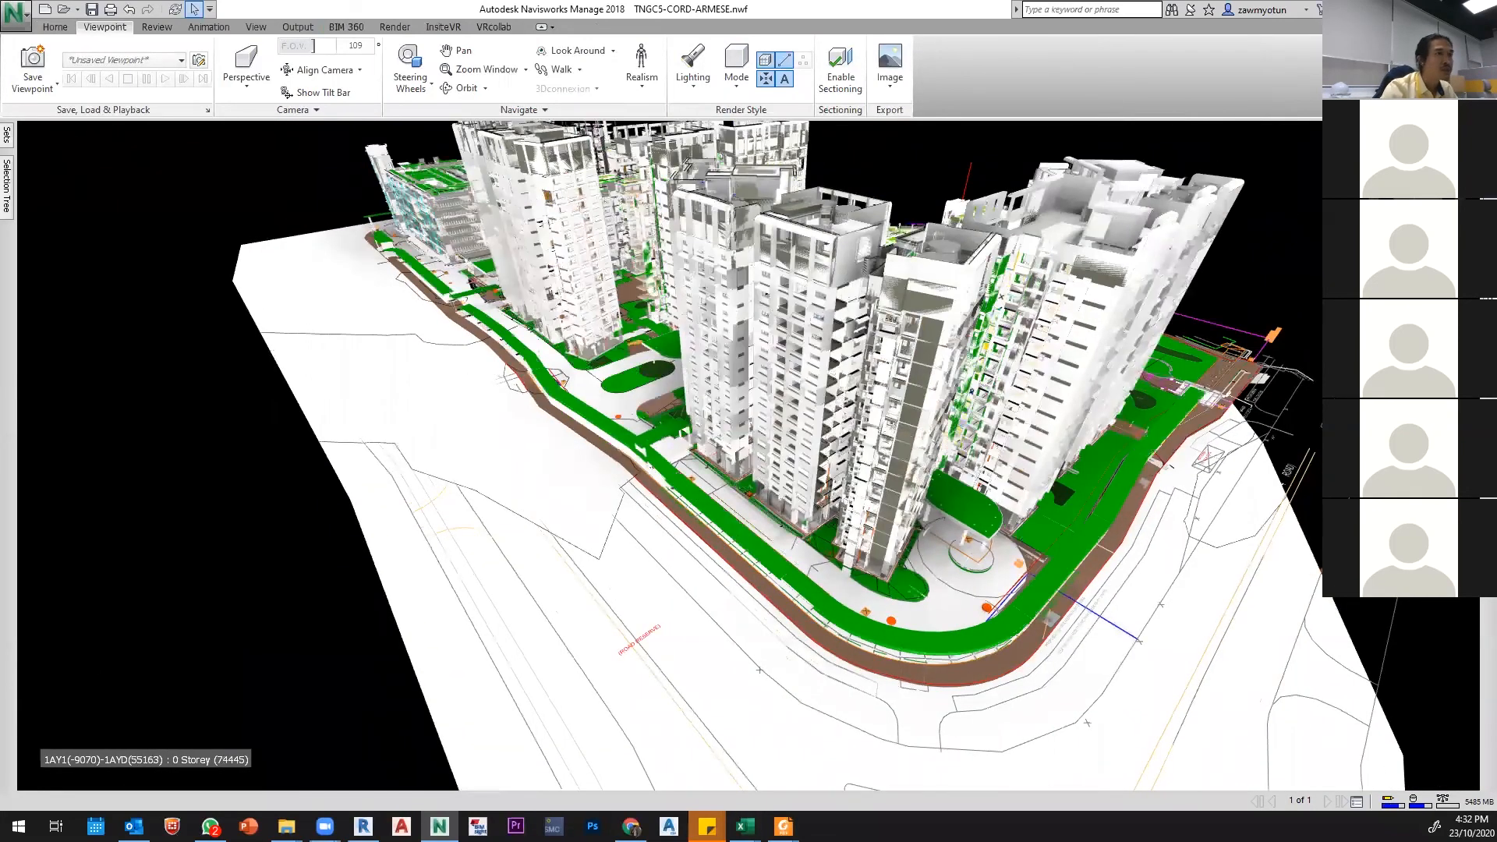
# Step: Examine the tower blocks and the drop-off porch at the site corner at closer range
pyautogui.moveTo(1488, 312)
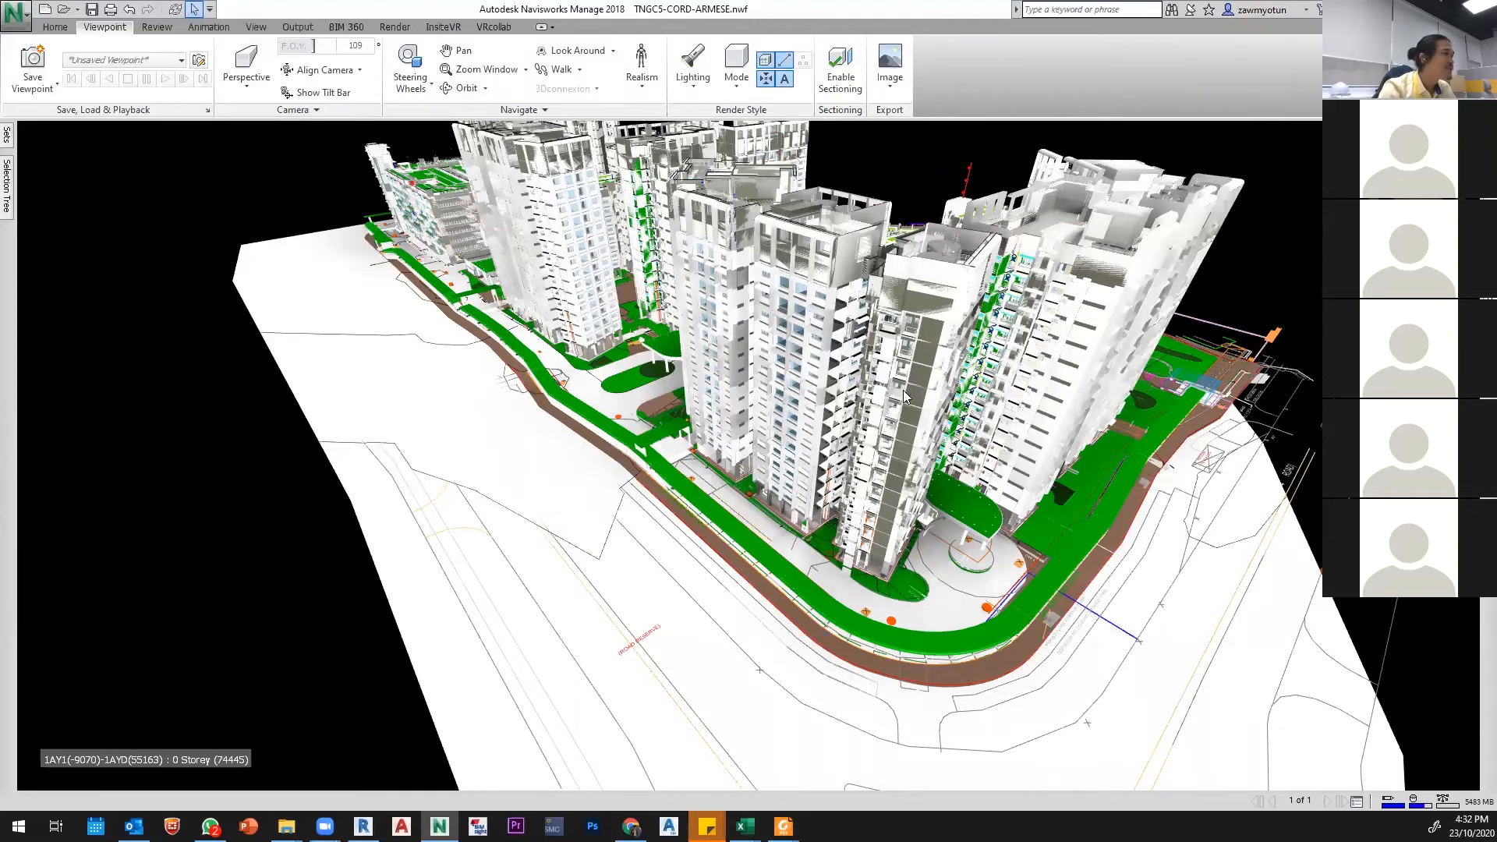
pyautogui.scroll(5, 838, 386)
pyautogui.scroll(-3, 838, 386)
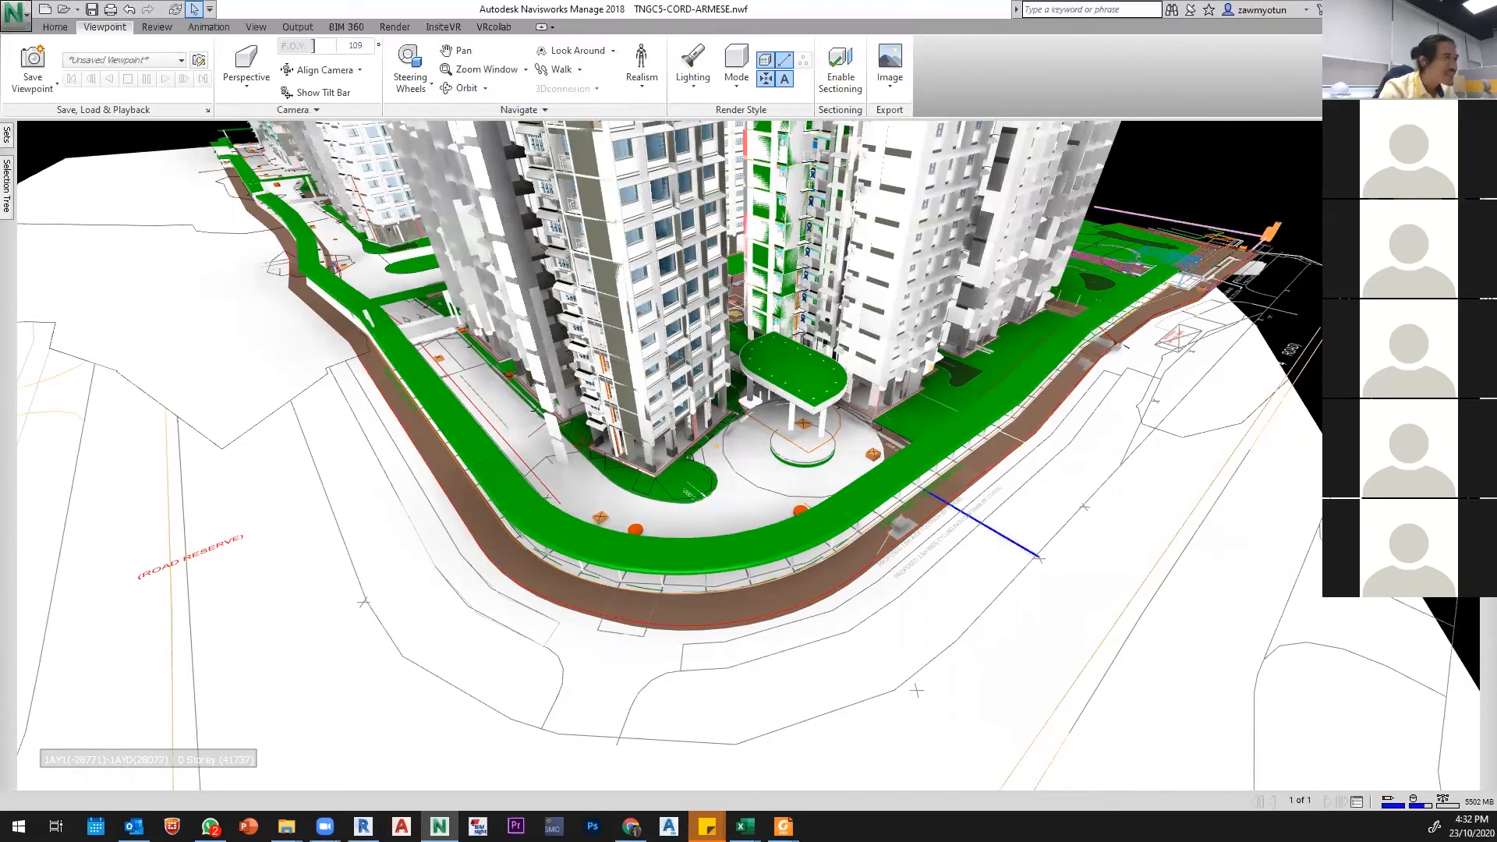
pyautogui.scroll(4, 400, 567)
pyautogui.scroll(-1, 658, 464)
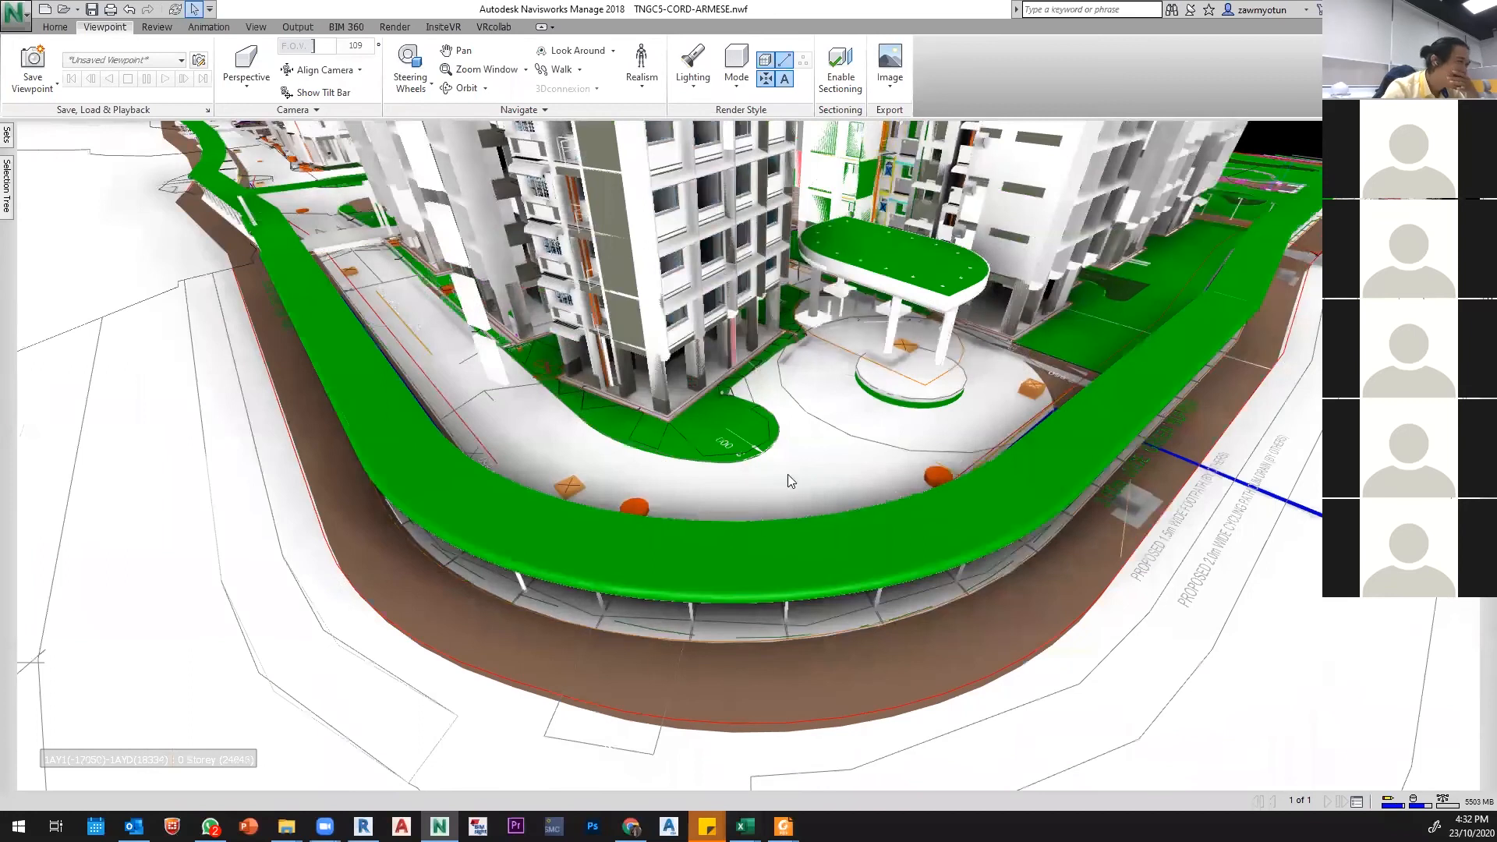
# Step: Review the saved viewpoints in the 220A folder, from the drain blocking issue through to TO CLARIFY WITH CONSULTANT
pyautogui.scroll(3, 795, 450)
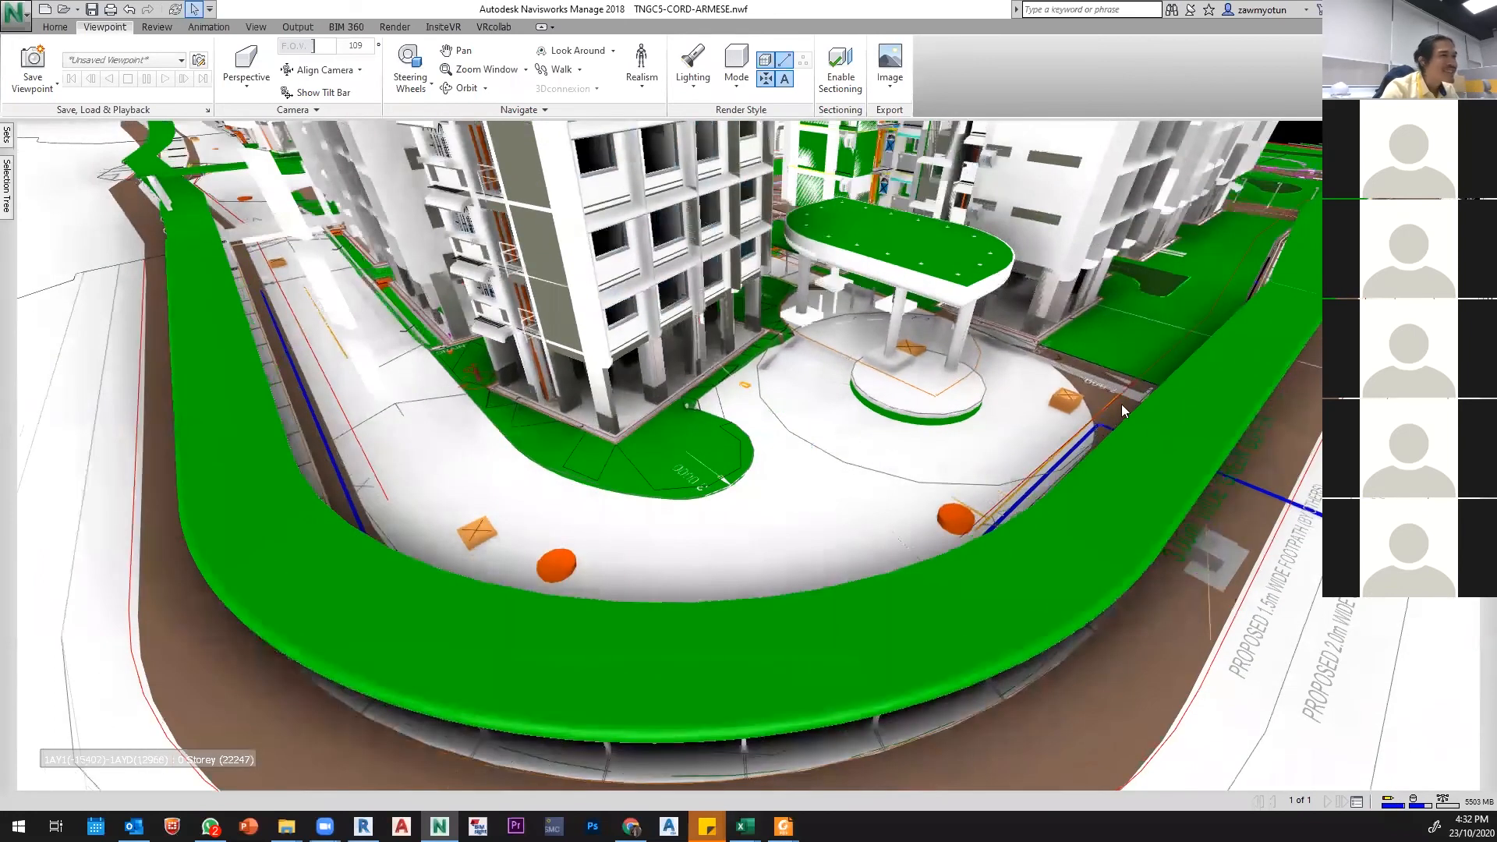
pyautogui.moveTo(1487, 160)
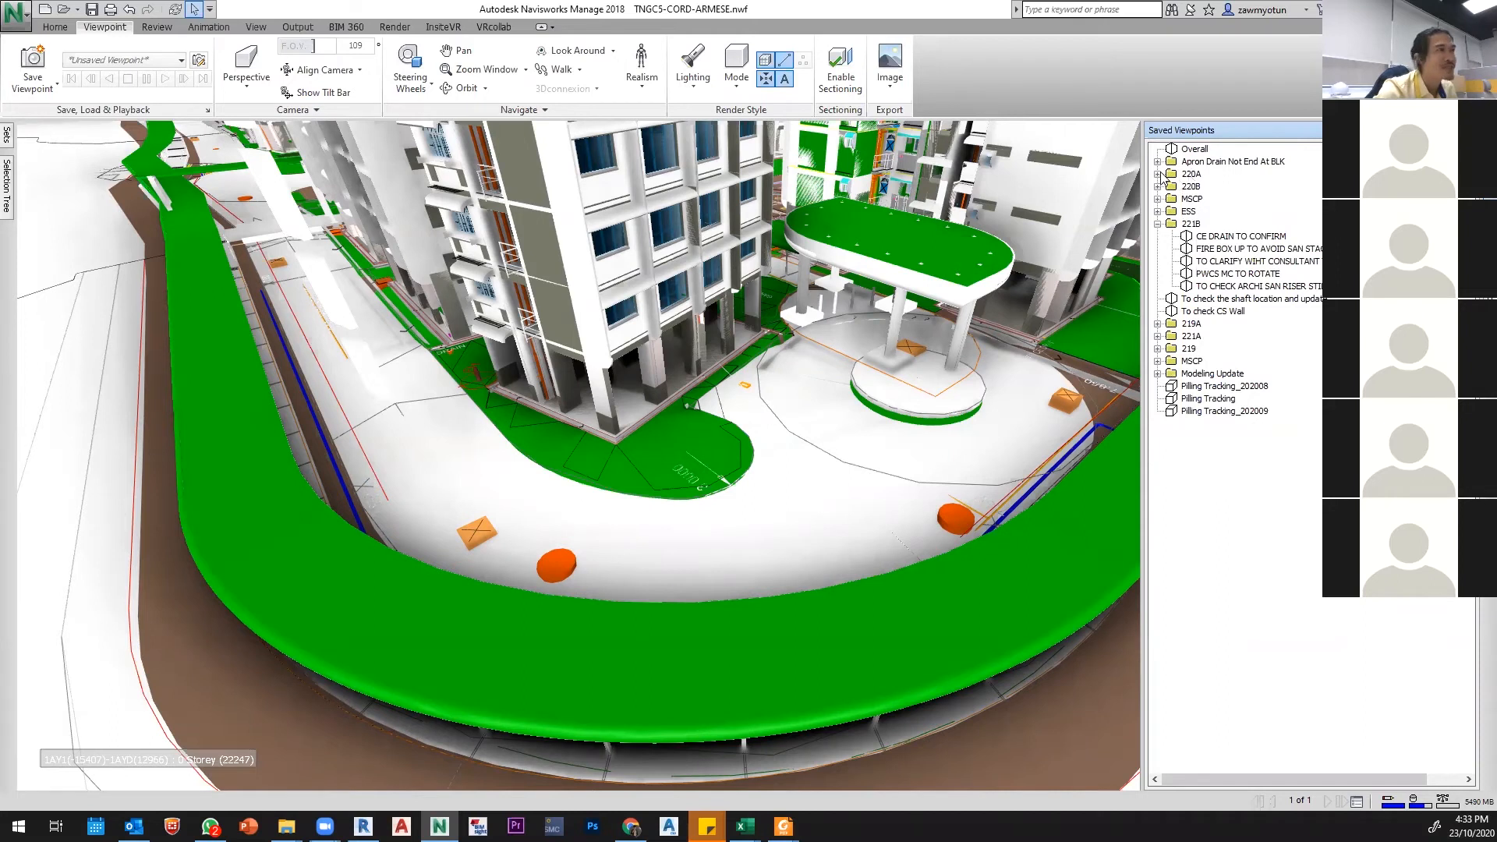
pyautogui.click(1158, 174)
pyautogui.click(1248, 187)
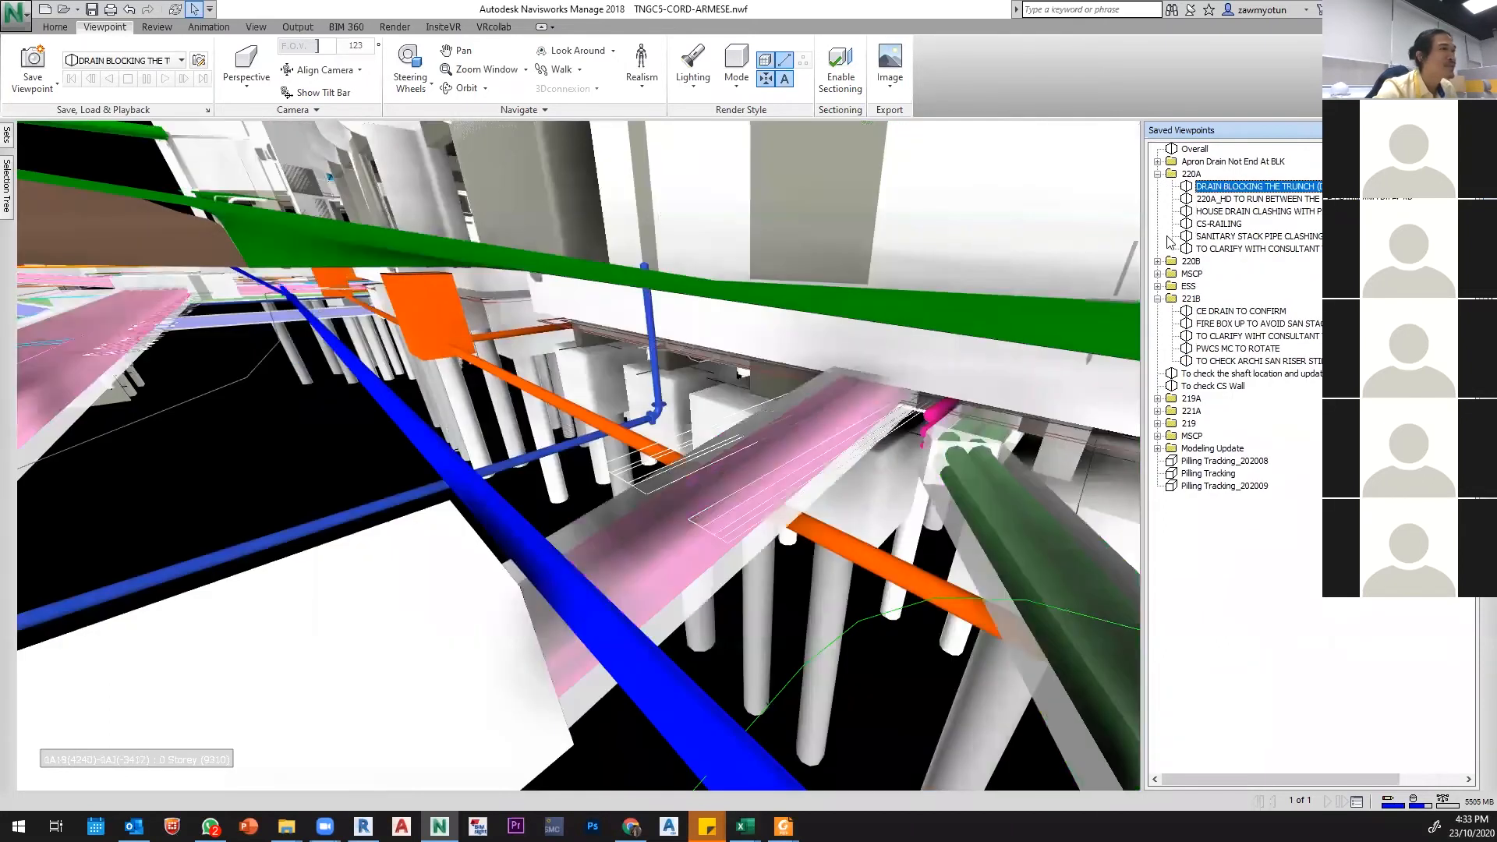
pyautogui.click(1220, 199)
pyautogui.click(1220, 212)
pyautogui.click(1221, 223)
pyautogui.click(1221, 236)
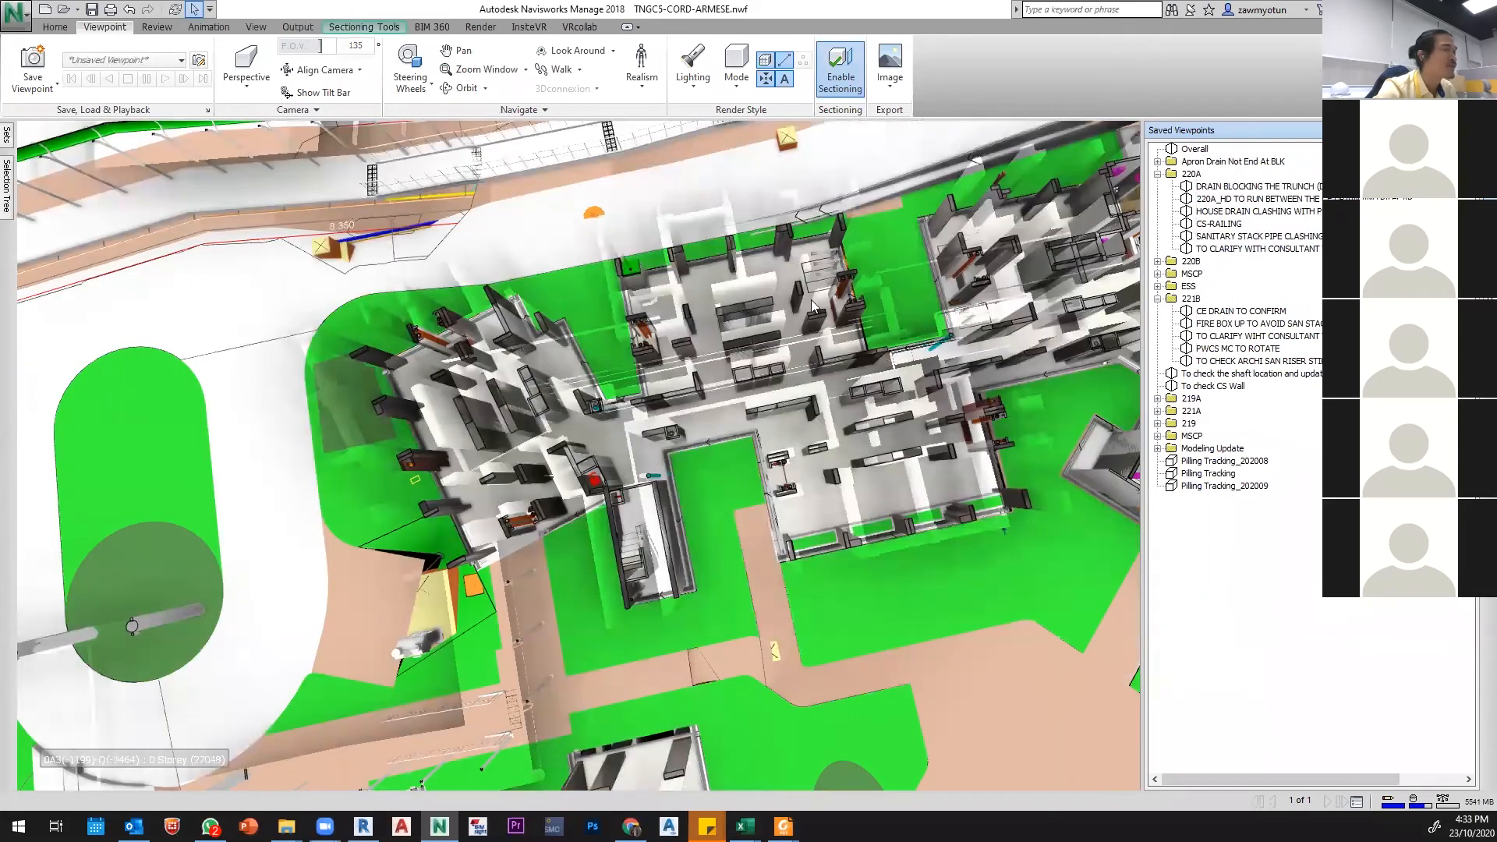
pyautogui.click(1216, 249)
# Step: View the sectioned blocks from an oblique angle and collapse the 220A and 221B saved viewpoint folders
pyautogui.scroll(2, 505, 233)
pyautogui.keyDown('shift'); pyautogui.moveTo(504, 233); pyautogui.dragTo(707, 327, button='middle'); pyautogui.keyUp('shift')
pyautogui.scroll(-3, 463, 240)
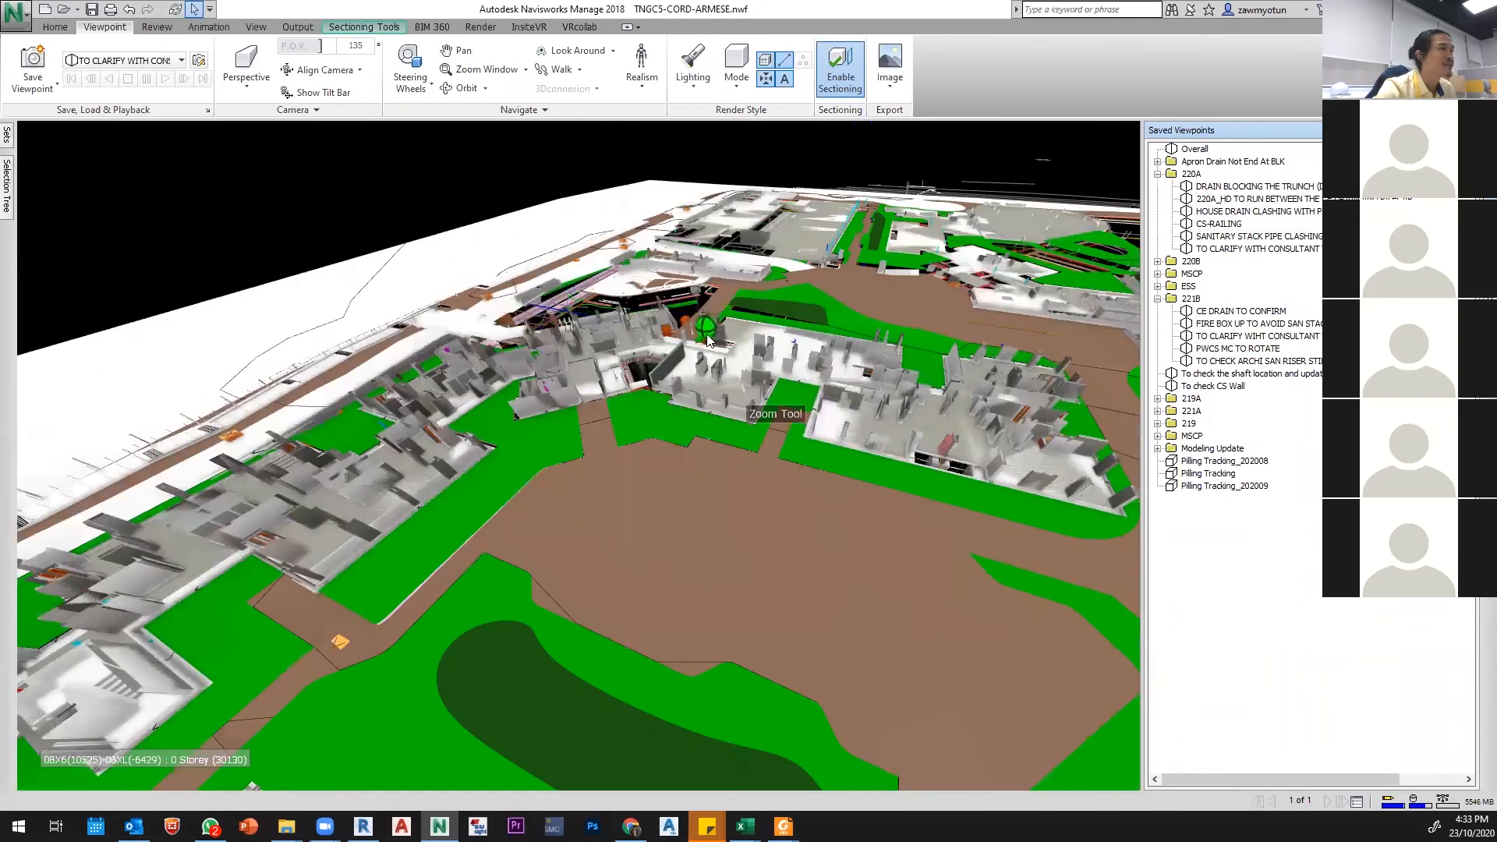
pyautogui.click(1158, 174)
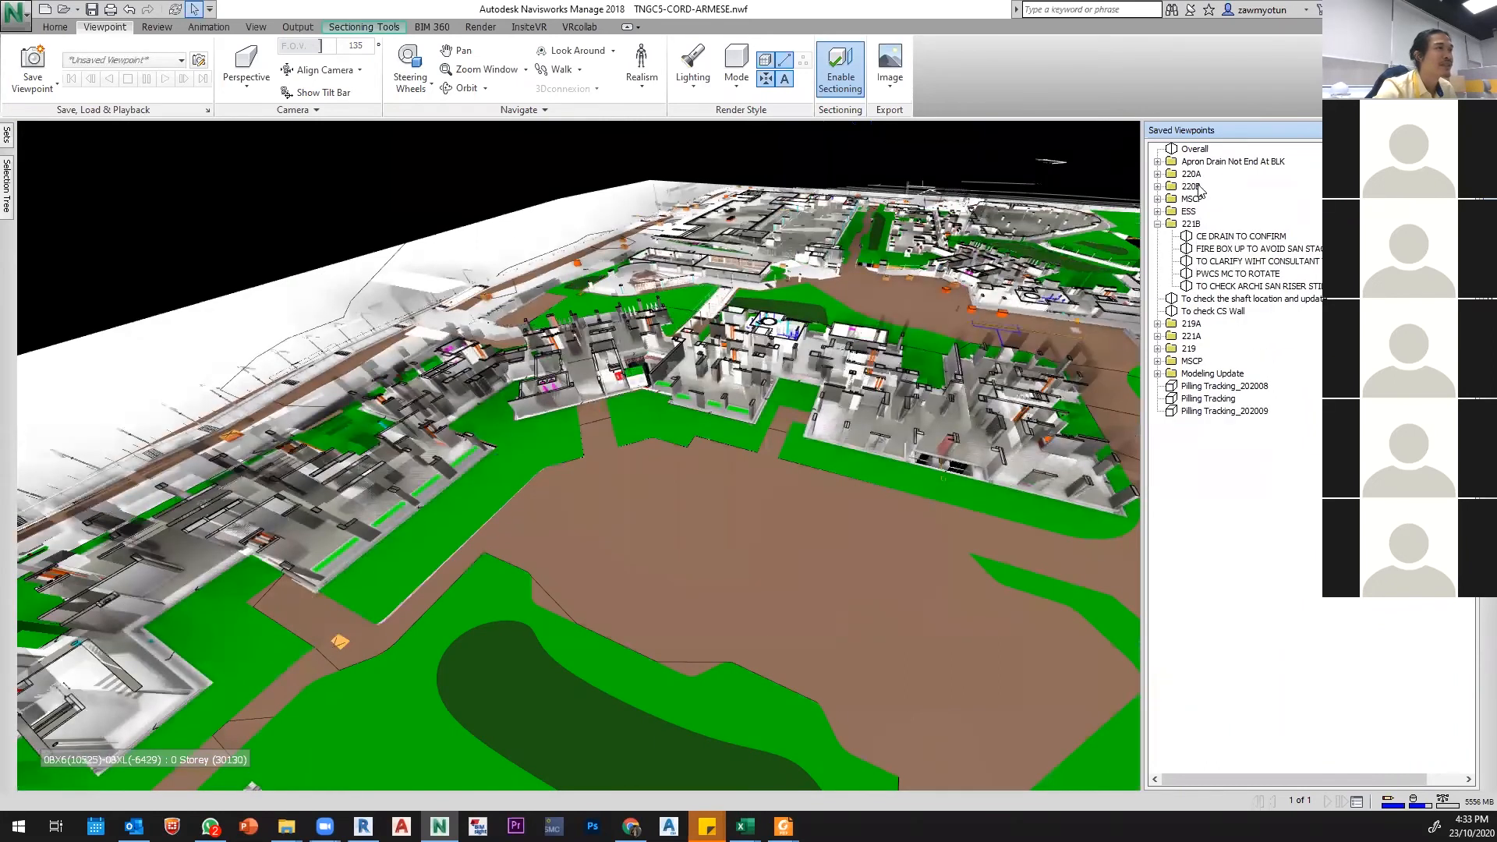
pyautogui.click(1157, 225)
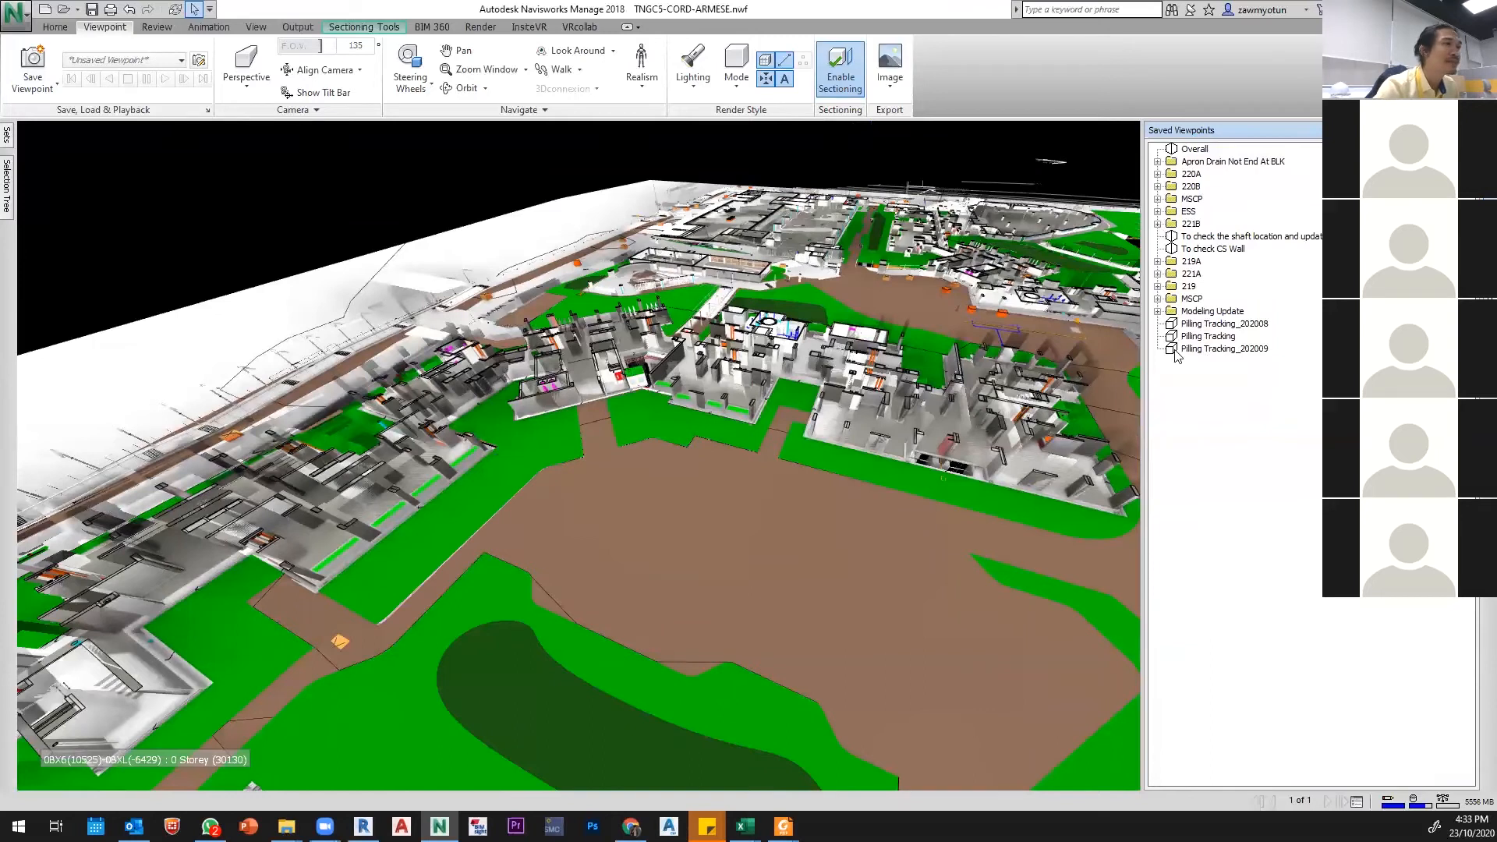
pyautogui.moveTo(1068, 341); pyautogui.dragTo(686, 437, button='middle')
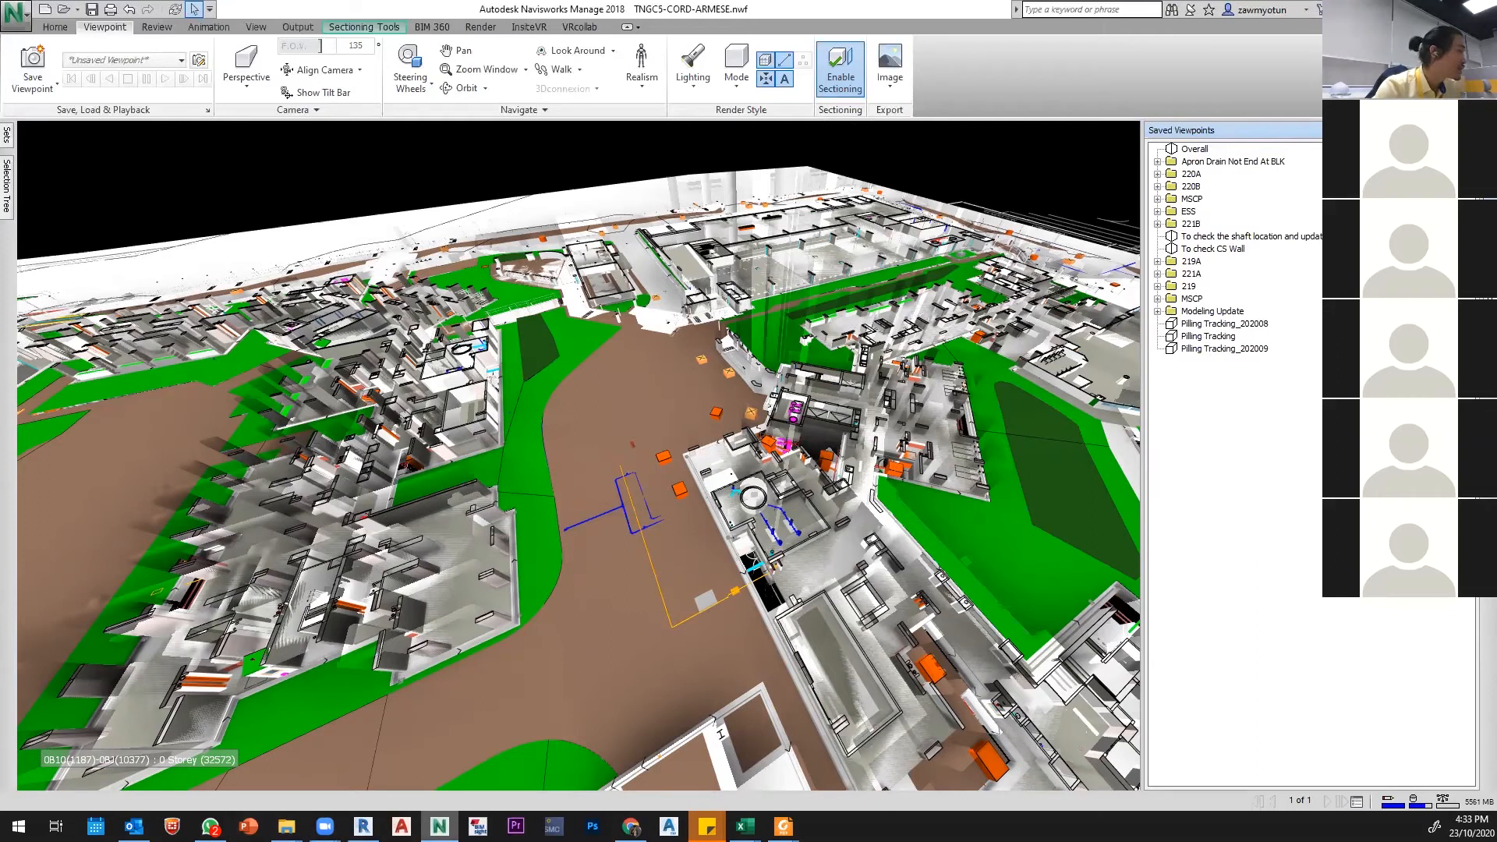
# Step: Switch to BIM 360 to check the update dates of the NWC files in the 02. CS folder, and return to Navisworks
pyautogui.click(631, 826)
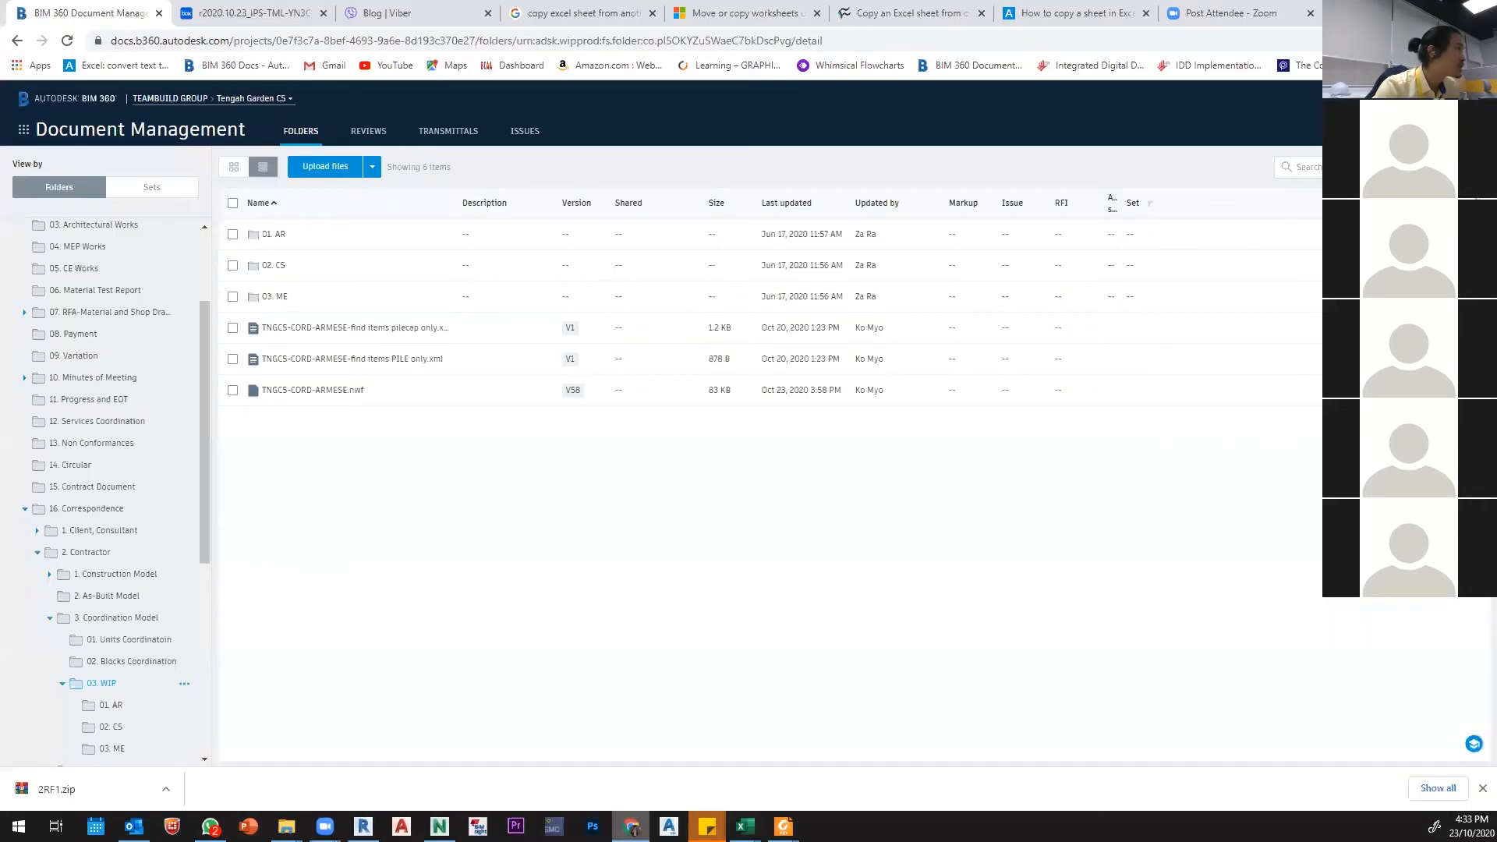
pyautogui.click(272, 266)
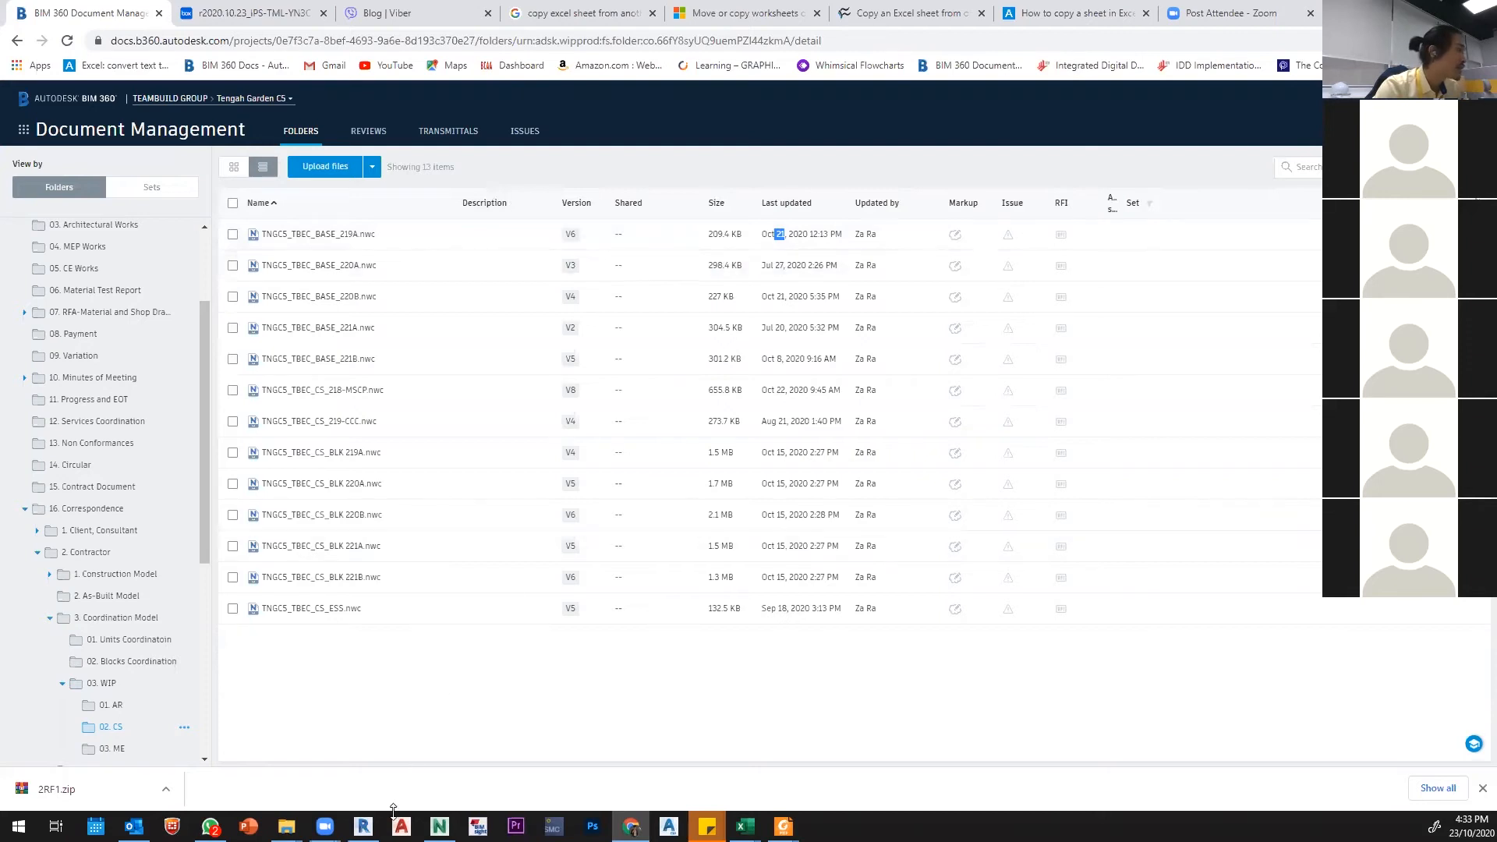
pyautogui.moveTo(439, 826)
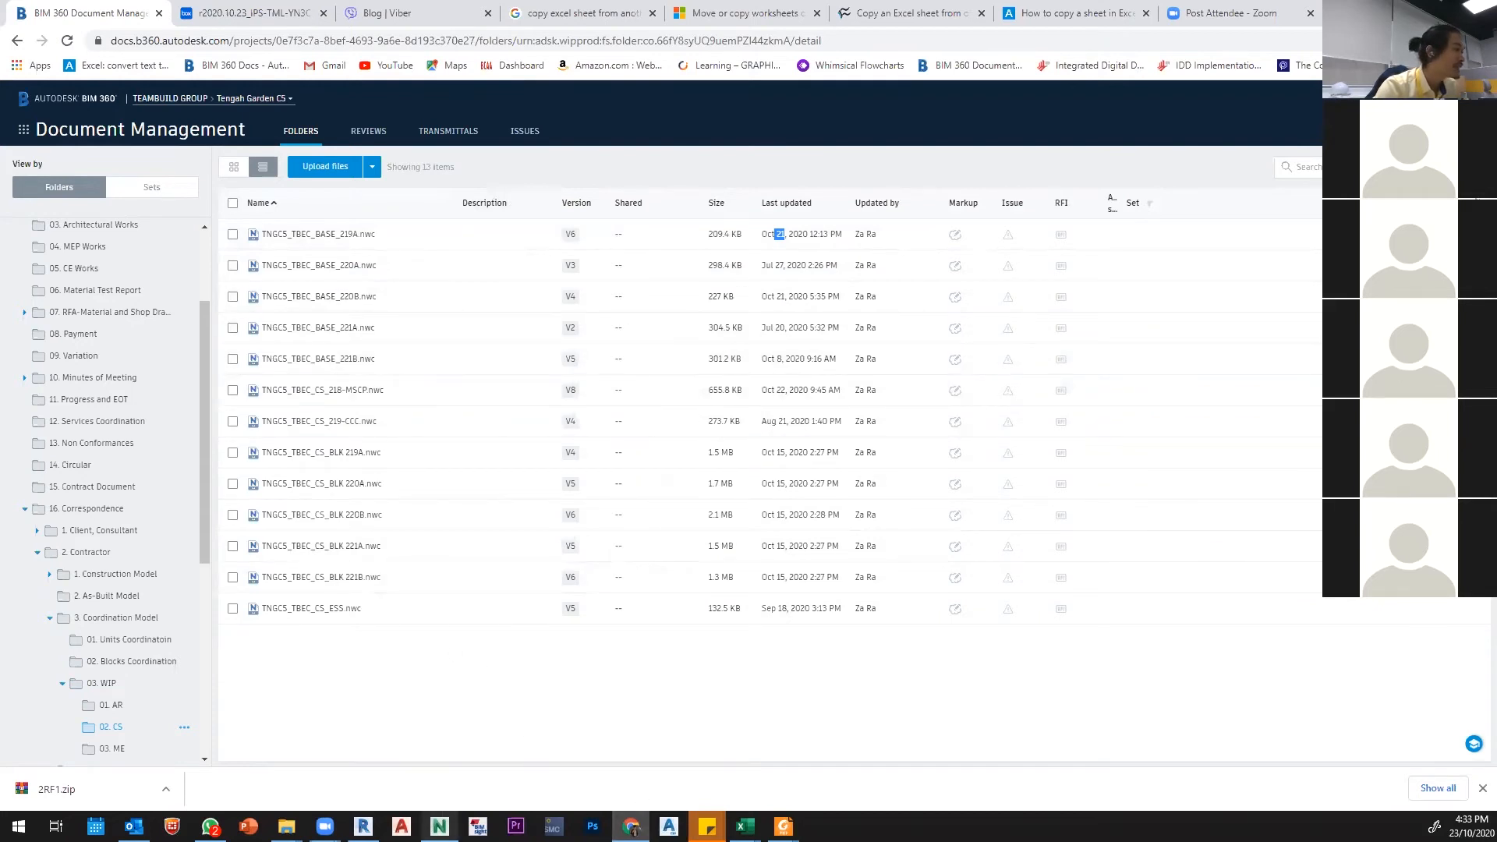
pyautogui.click(439, 826)
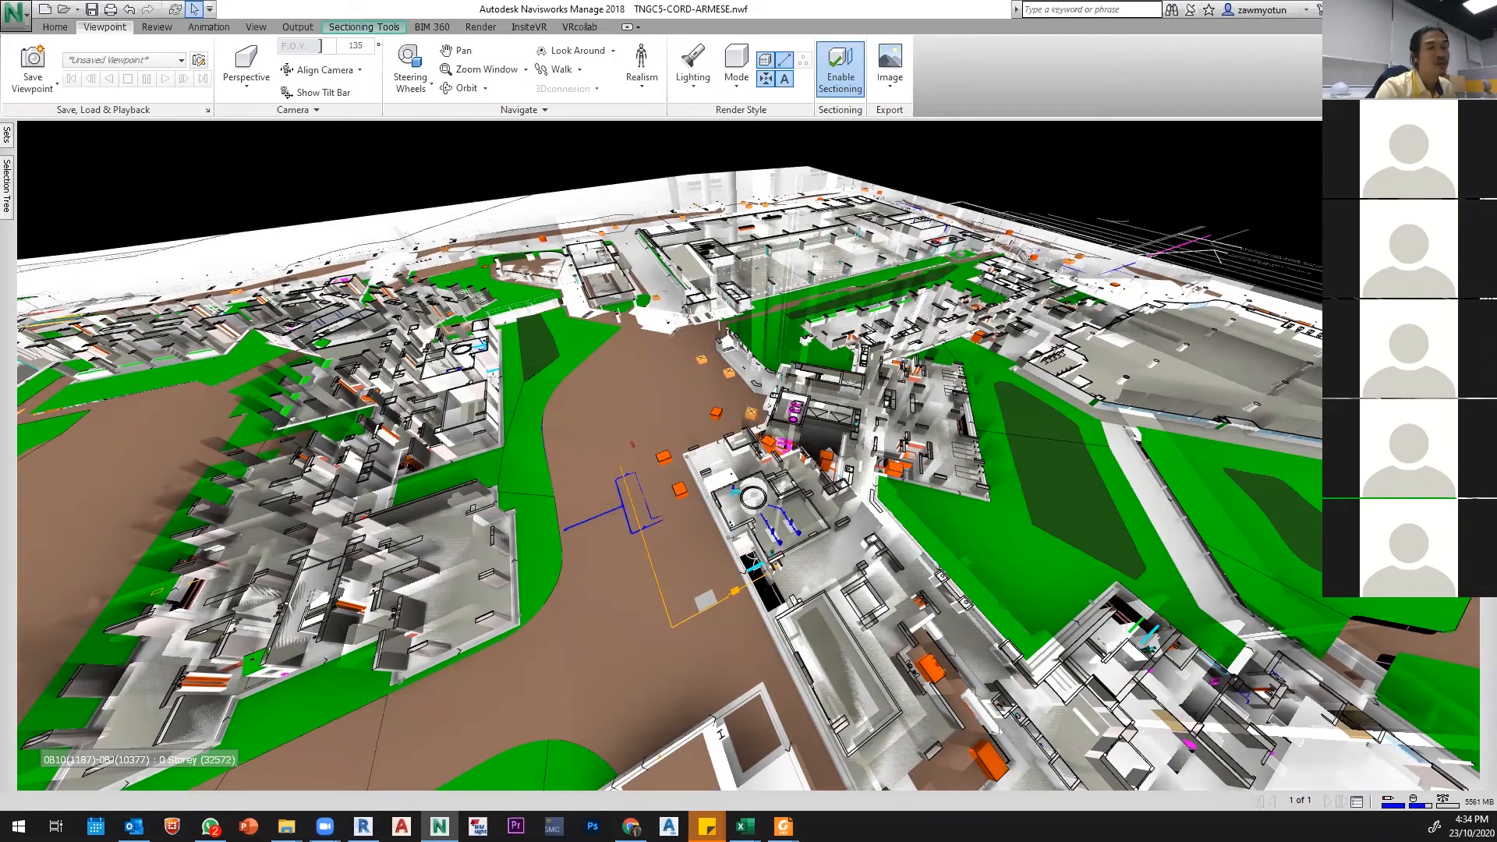
# Step: Examine the sectioned federated model across the whole site from oblique and plan views
pyautogui.scroll(-5, 1082, 383)
pyautogui.moveTo(732, 443); pyautogui.dragTo(1112, 340, button='middle')
pyautogui.keyDown('shift'); pyautogui.moveTo(780, 421); pyautogui.dragTo(965, 471, button='middle'); pyautogui.keyUp('shift')
pyautogui.scroll(-3, 1169, 421)
pyautogui.scroll(3, 965, 470)
pyautogui.scroll(3, 965, 470)
pyautogui.keyDown('shift'); pyautogui.moveTo(1031, 514); pyautogui.dragTo(768, 510, button='middle'); pyautogui.keyUp('shift')
pyautogui.scroll(-5, 1031, 514)
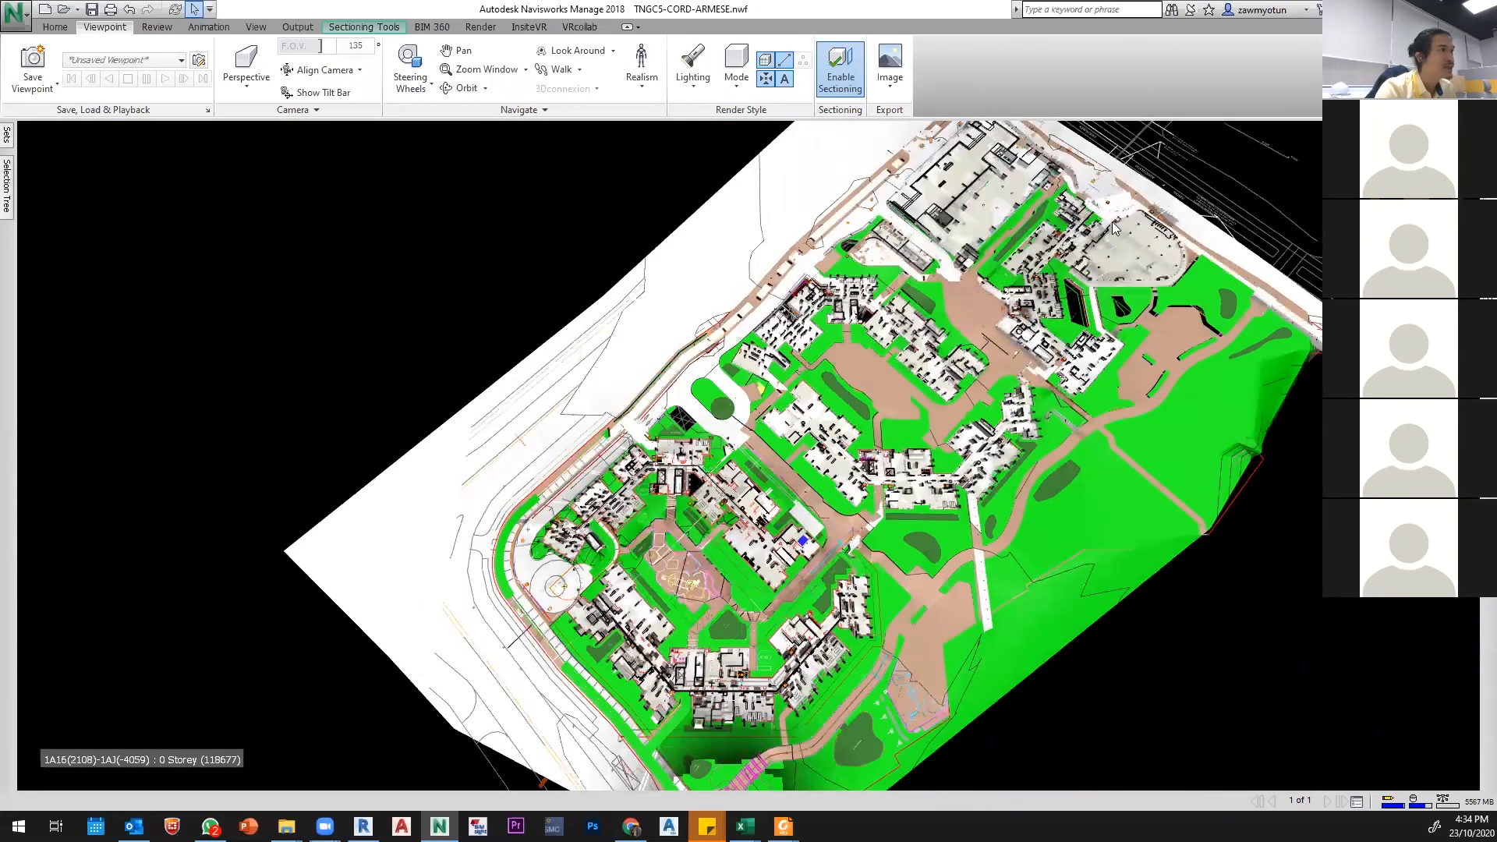
# Step: Select one pile beneath the building from a view below ground level
pyautogui.scroll(5, 1117, 289)
pyautogui.keyDown('shift'); pyautogui.moveTo(1117, 290); pyautogui.dragTo(974, 195, button='middle'); pyautogui.keyUp('shift')
pyautogui.click(929, 215)
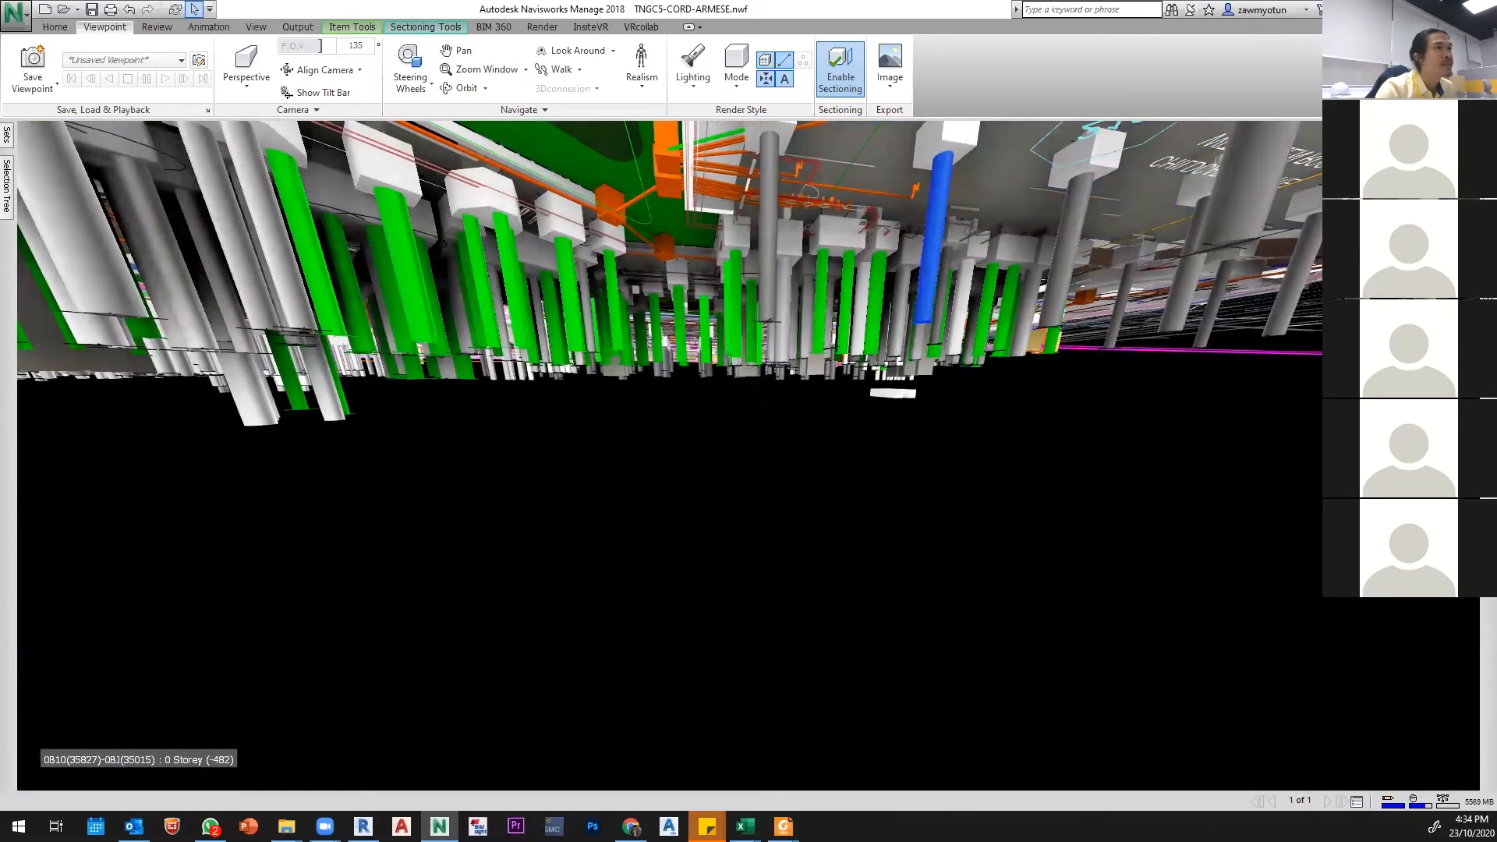
# Step: Review the selected pile's Item, Revit Material, Autodesk Material, Element ID, TimeLiner and Material properties
pyautogui.moveTo(1488, 148)
pyautogui.click(503, 154)
pyautogui.click(572, 153)
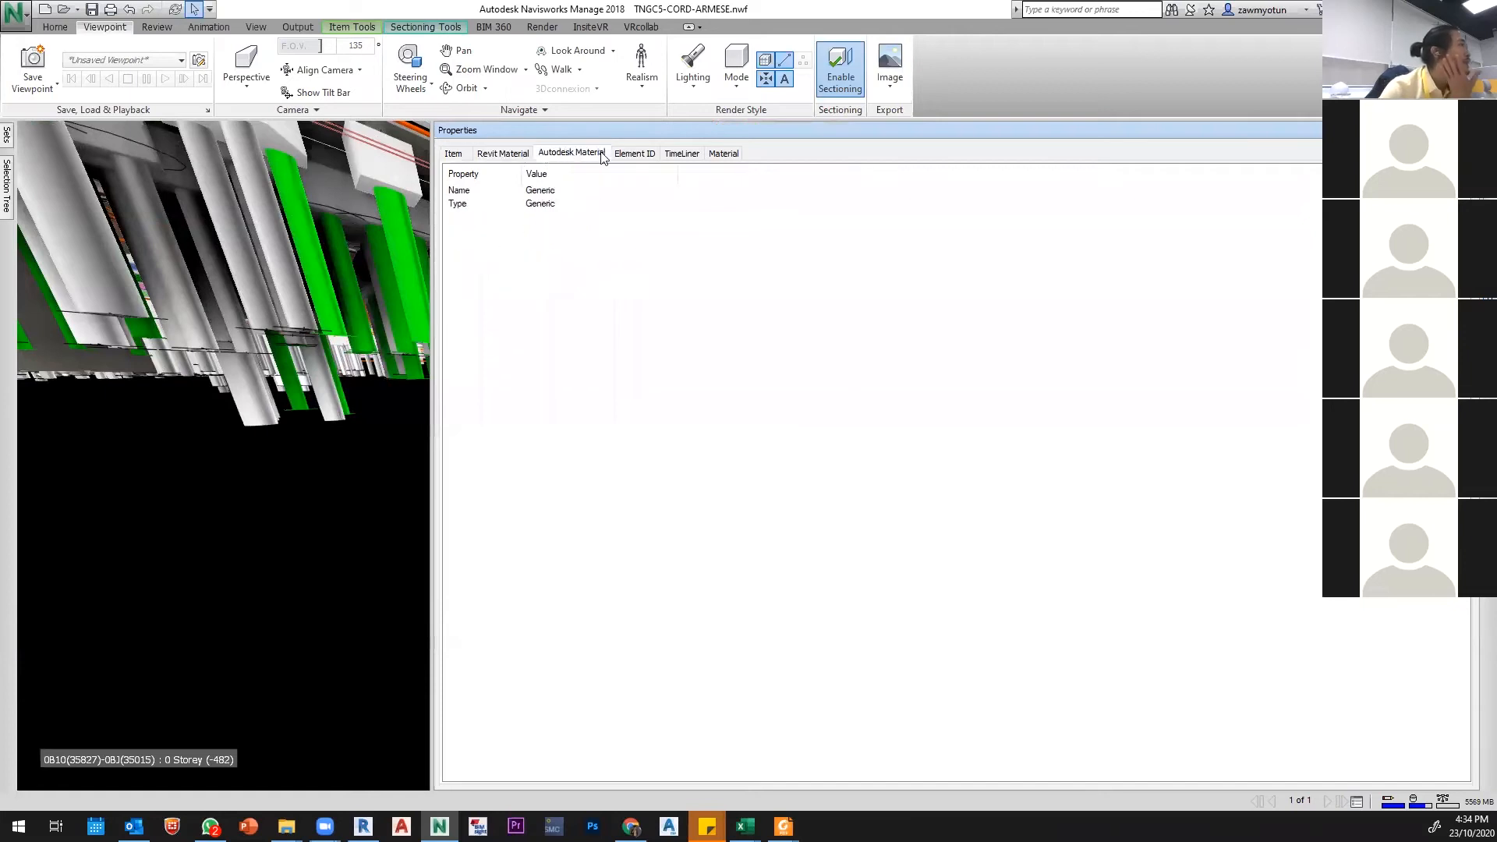
pyautogui.click(635, 154)
pyautogui.click(682, 154)
pyautogui.click(724, 154)
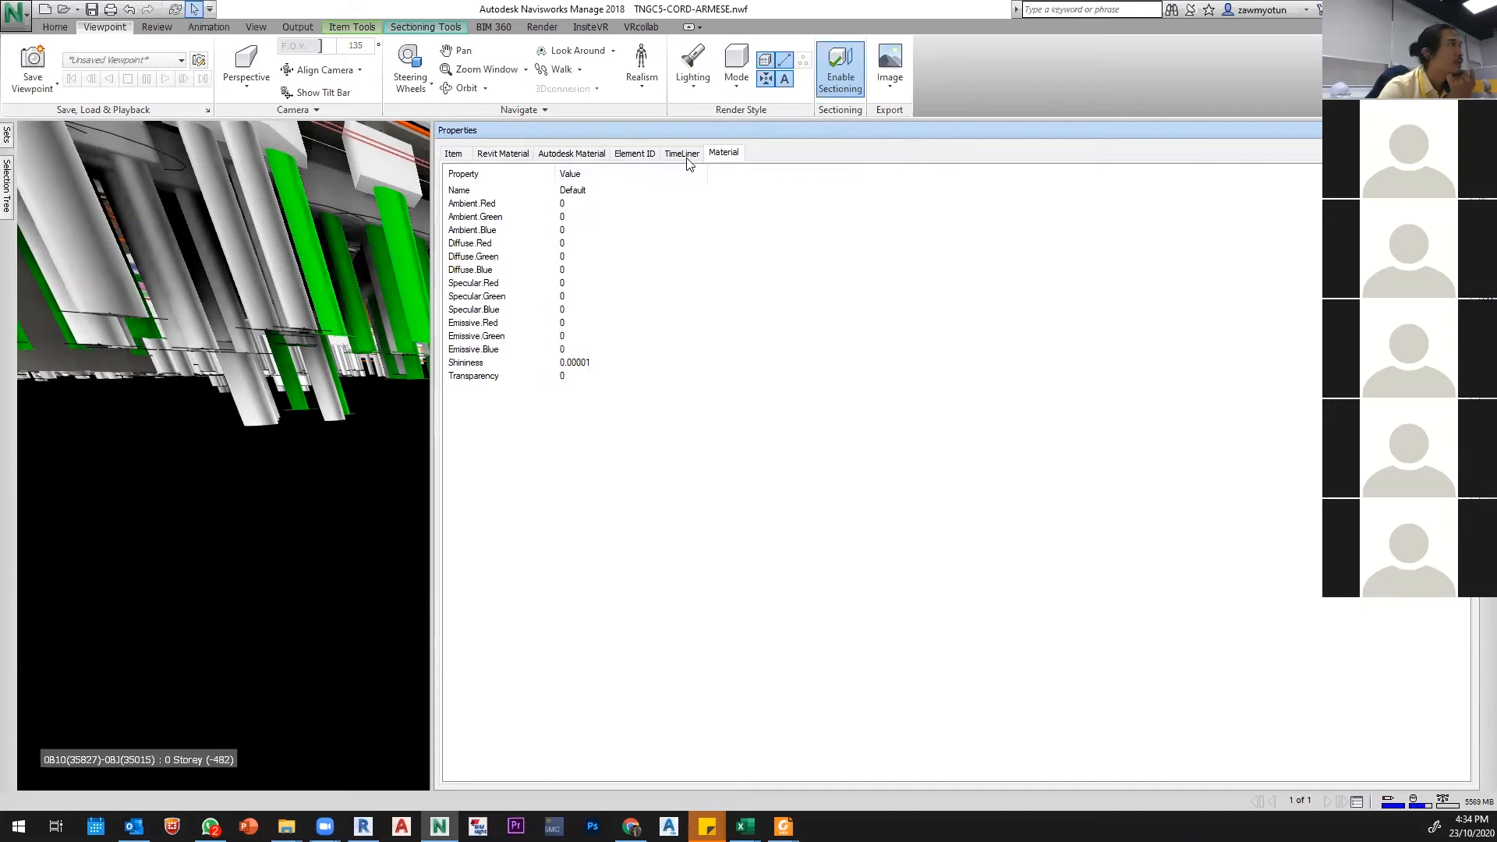
pyautogui.click(682, 154)
pyautogui.click(634, 154)
pyautogui.click(572, 153)
pyautogui.click(499, 156)
pyautogui.click(464, 154)
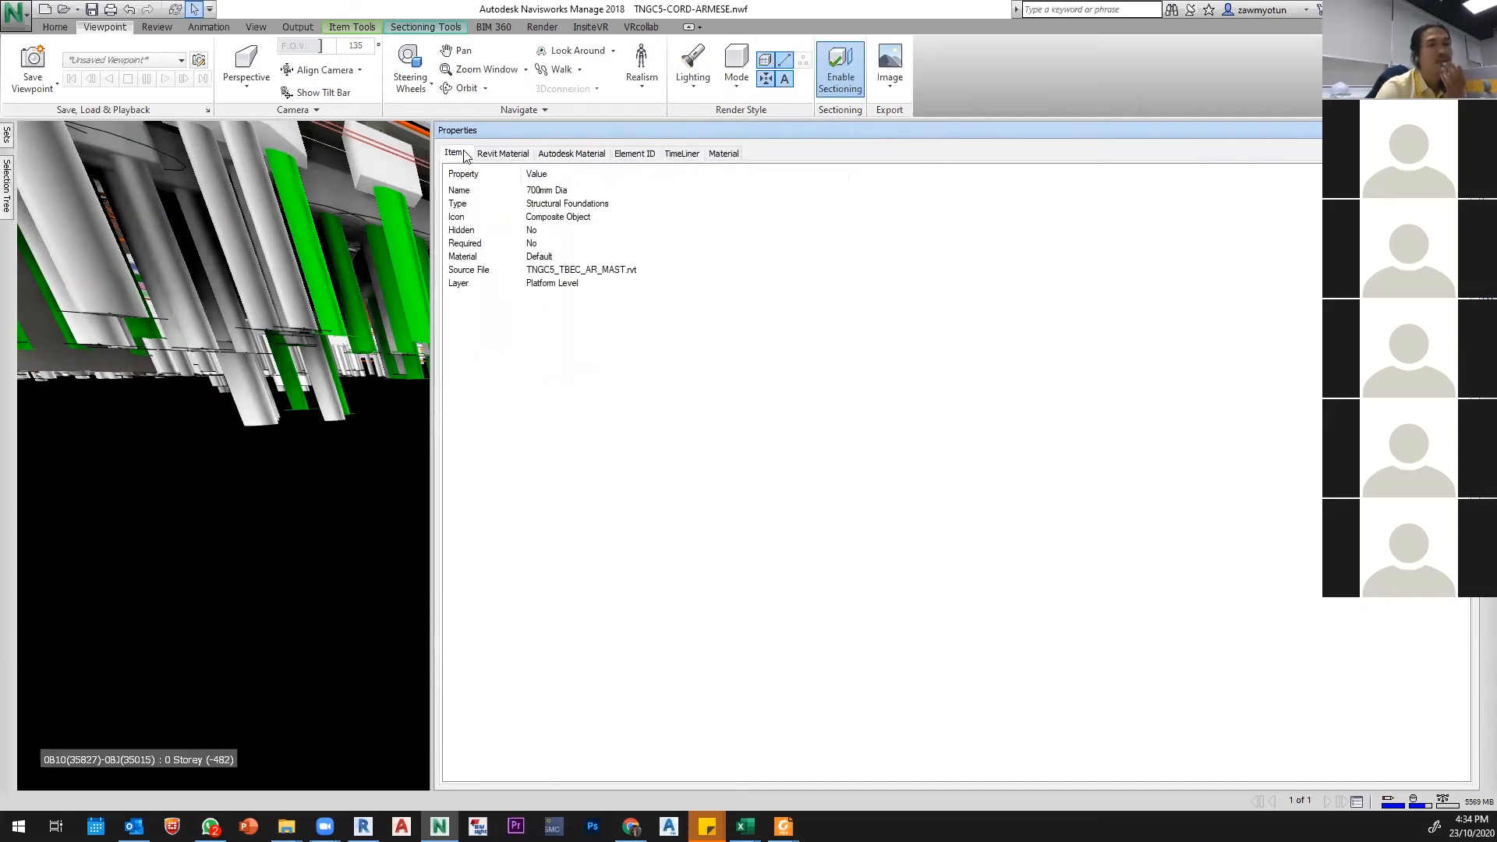
pyautogui.moveTo(388, 417); pyautogui.dragTo(388, 424, button='middle')
pyautogui.scroll(1, 389, 423)
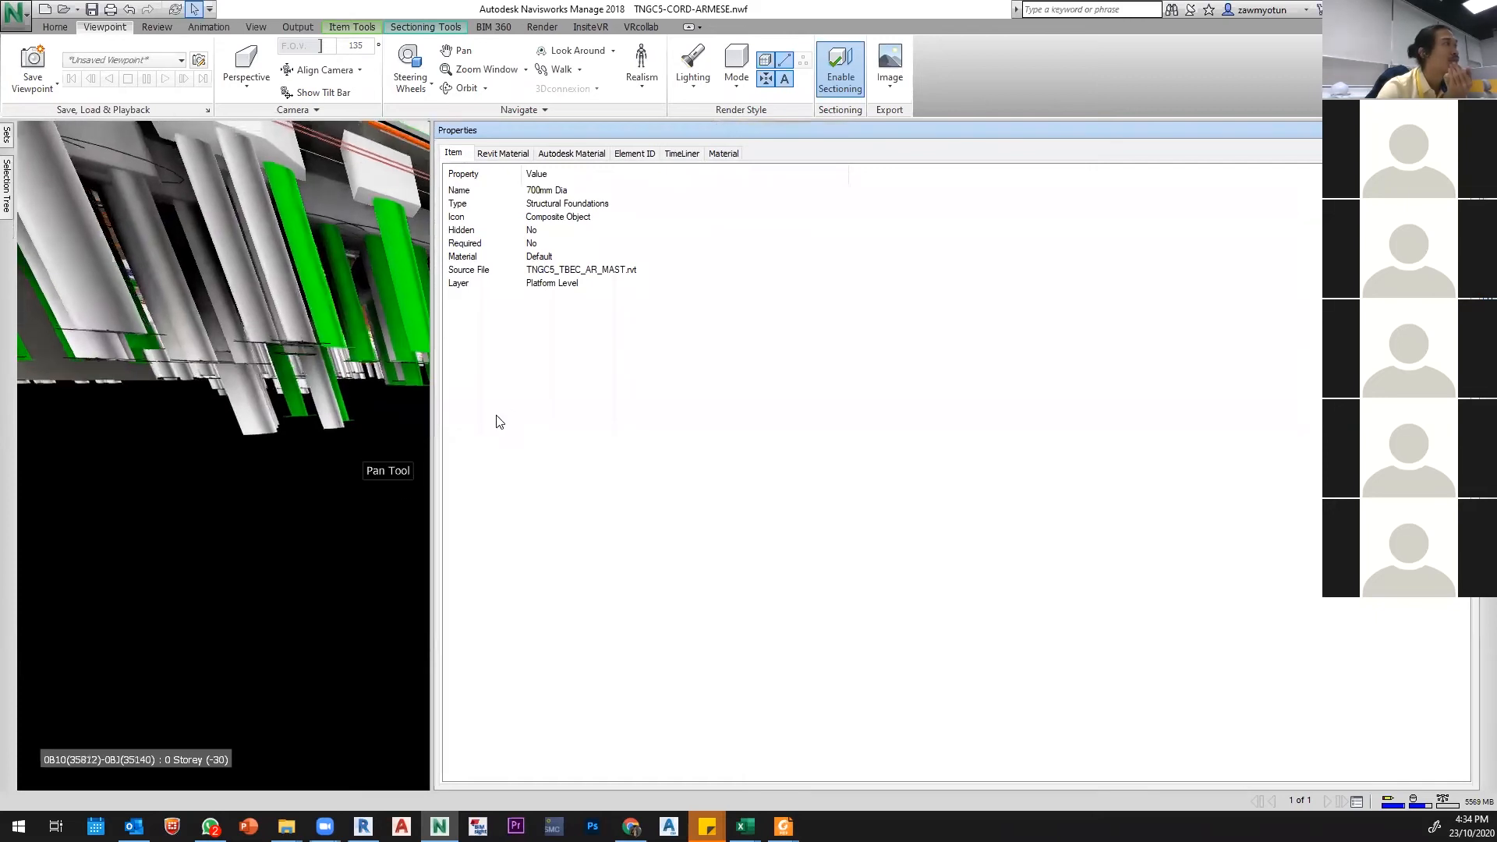
# Step: Select the parent Bore Pile in the selection tree, review its Element properties, and clear the selection
pyautogui.click(7, 185)
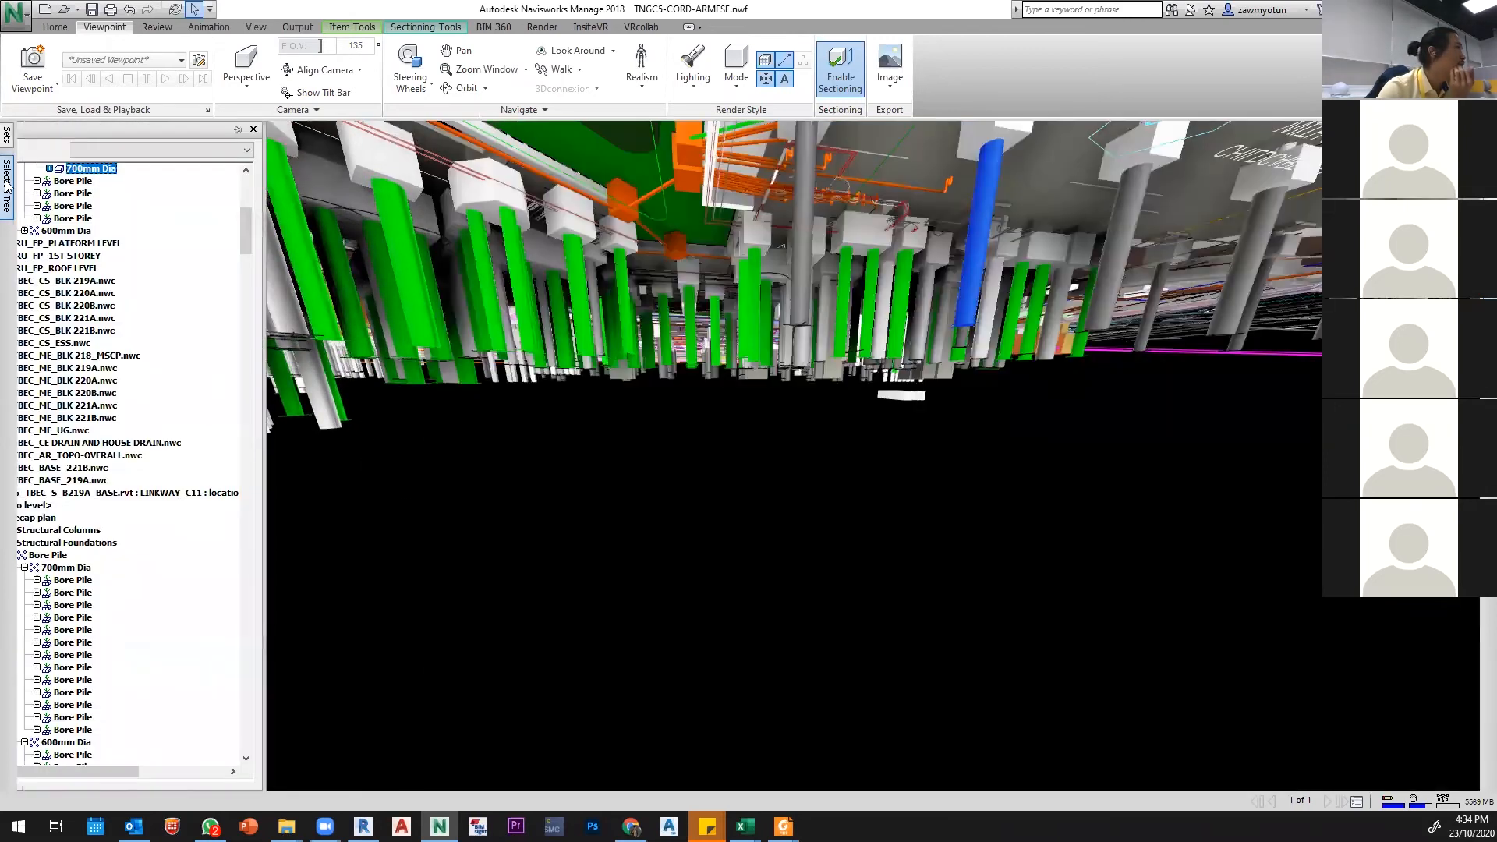
pyautogui.scroll(9, 36, 210)
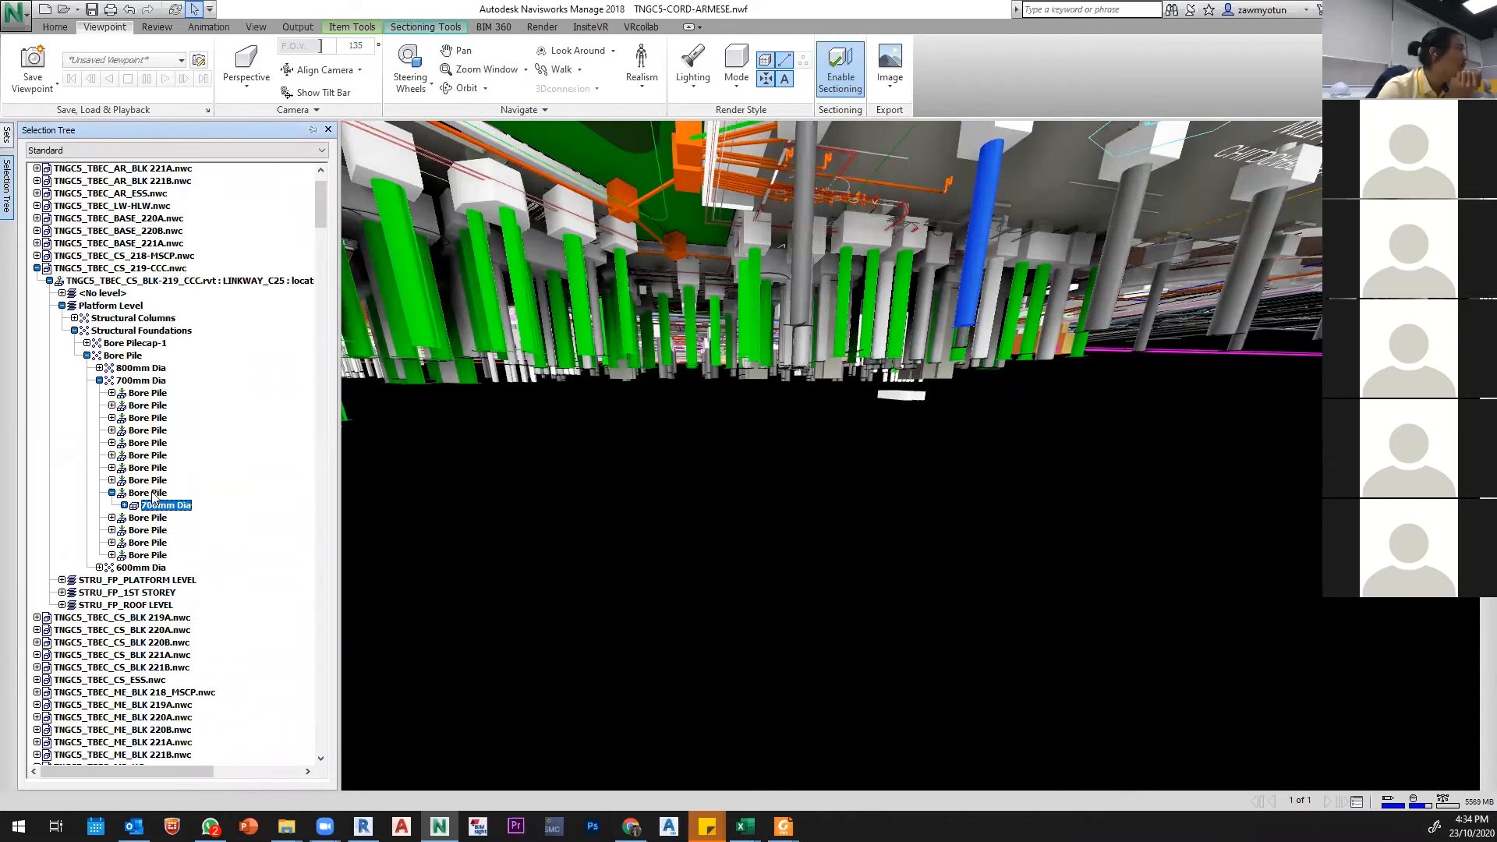
pyautogui.click(152, 494)
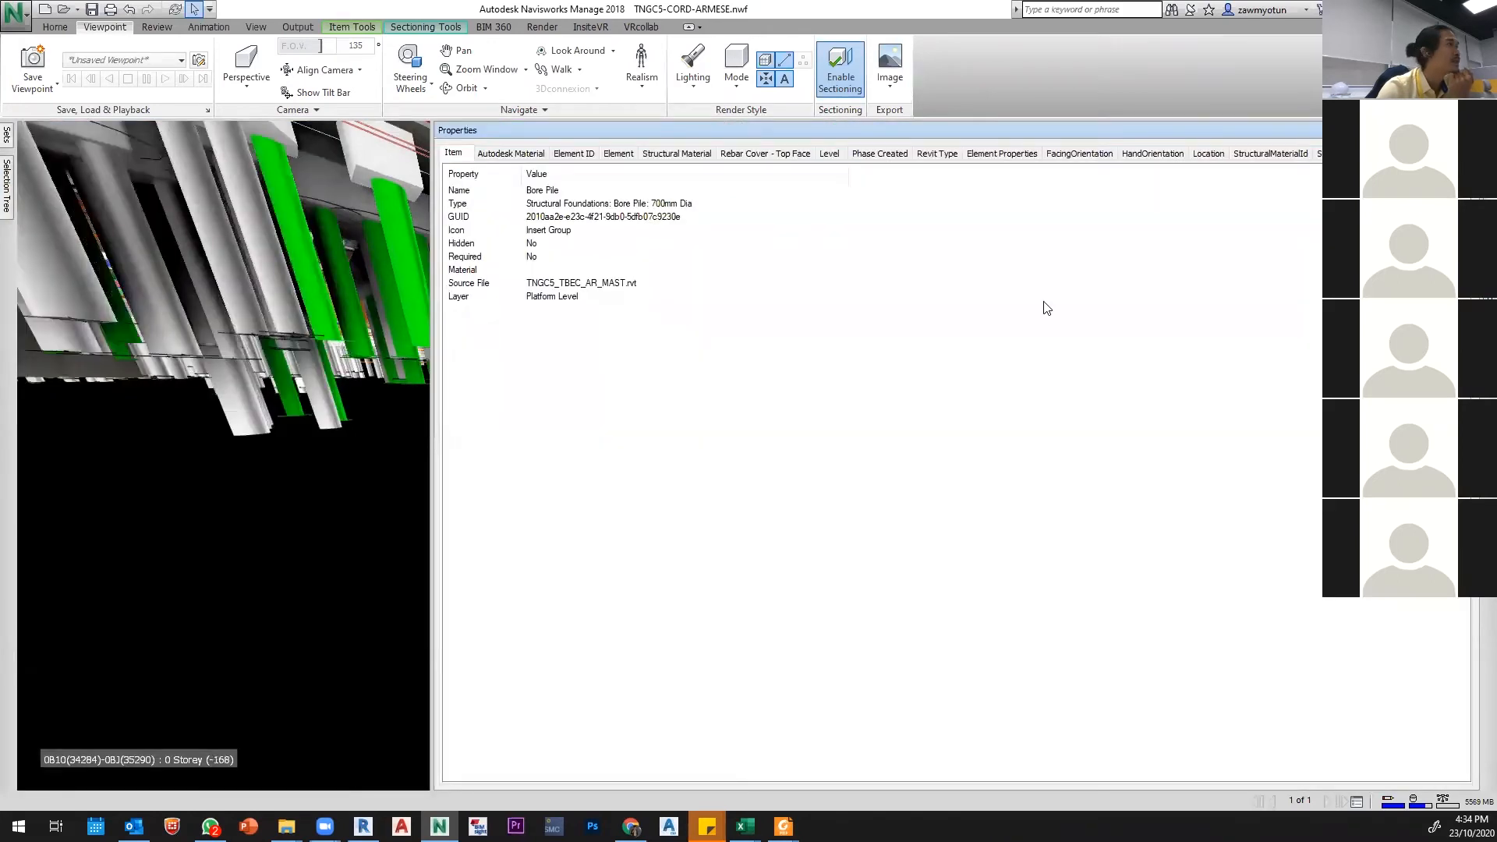
pyautogui.click(619, 153)
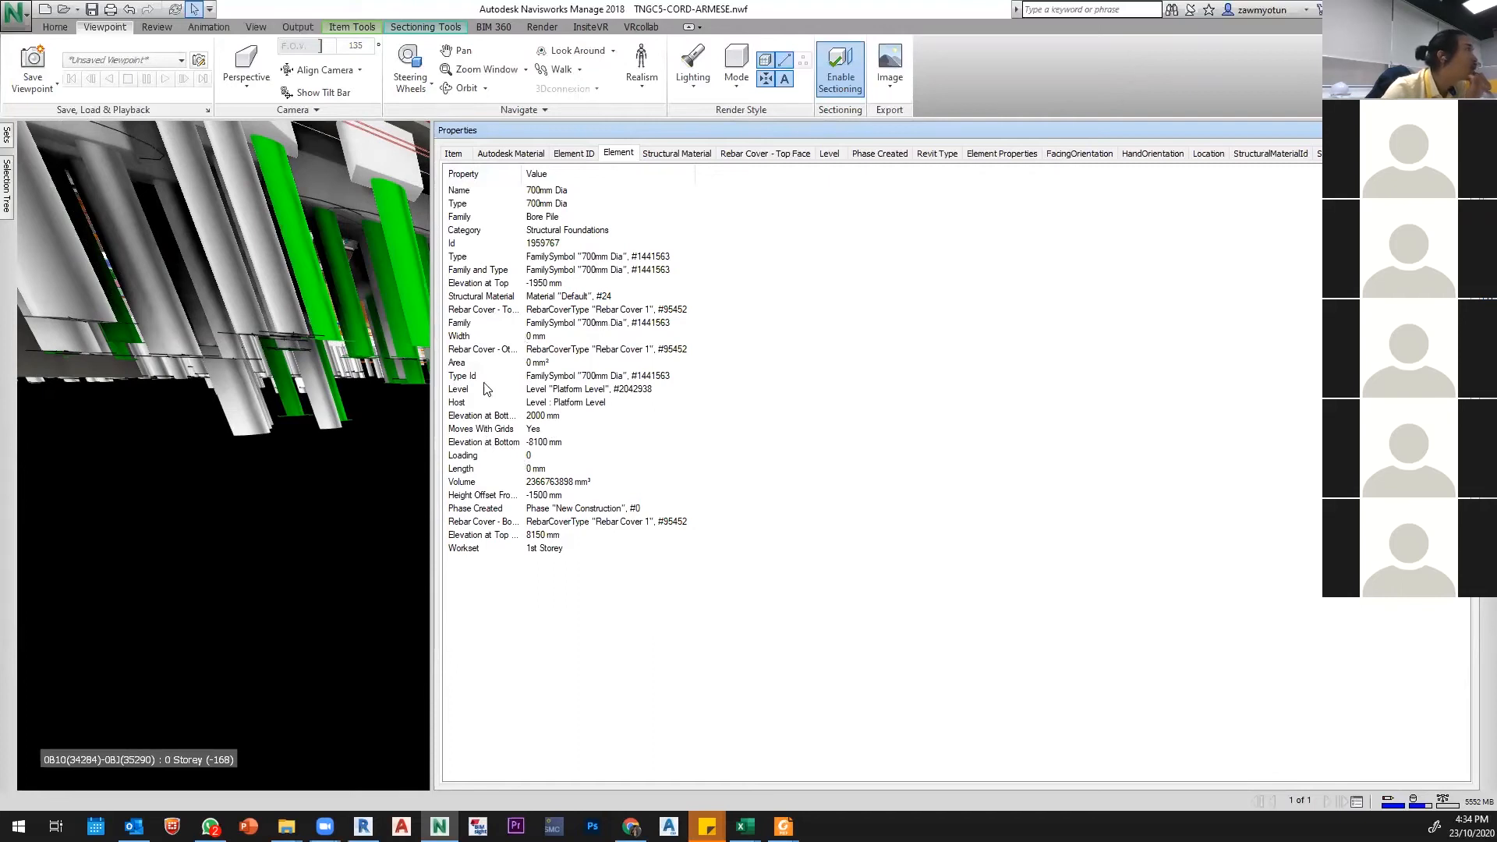
pyautogui.click(354, 505)
# Step: Recall the Overall saved viewpoint and bring the tower blocks and the rounded green-roofed building into view
pyautogui.scroll(-5, 540, 420)
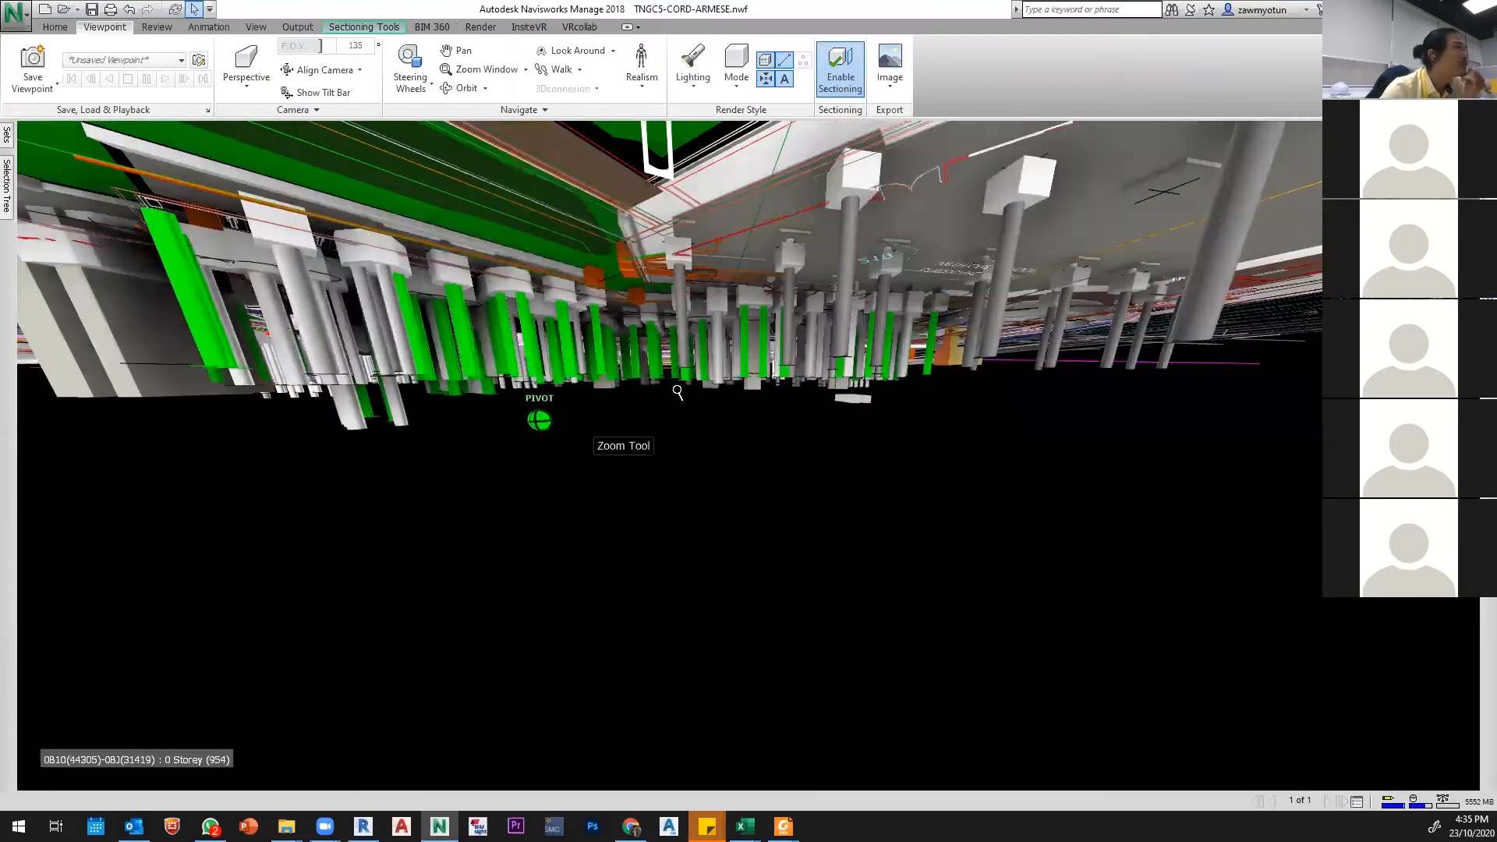
pyautogui.scroll(-5, 817, 369)
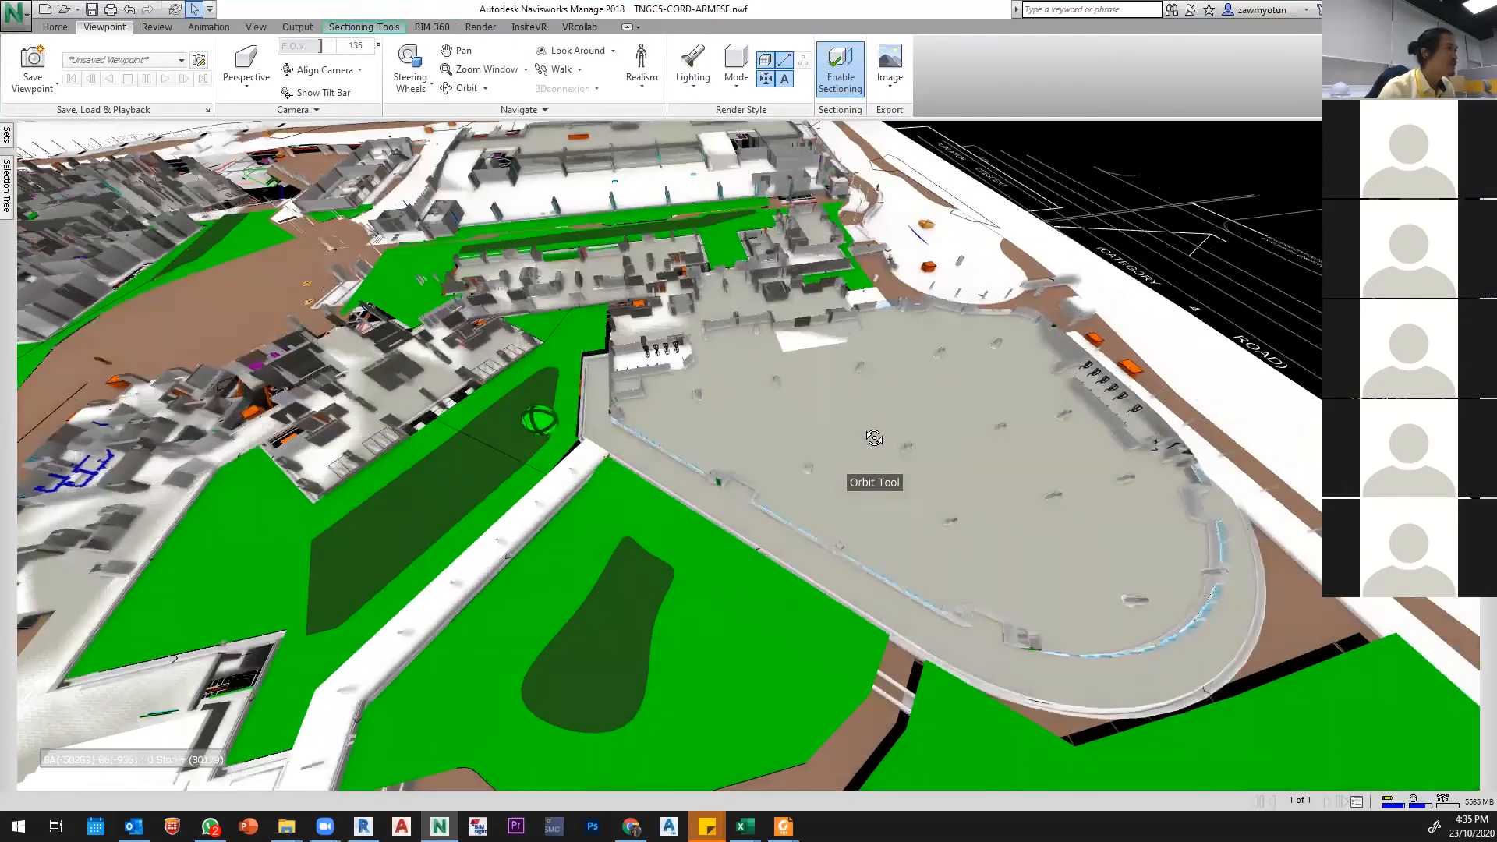
pyautogui.scroll(-4, 827, 387)
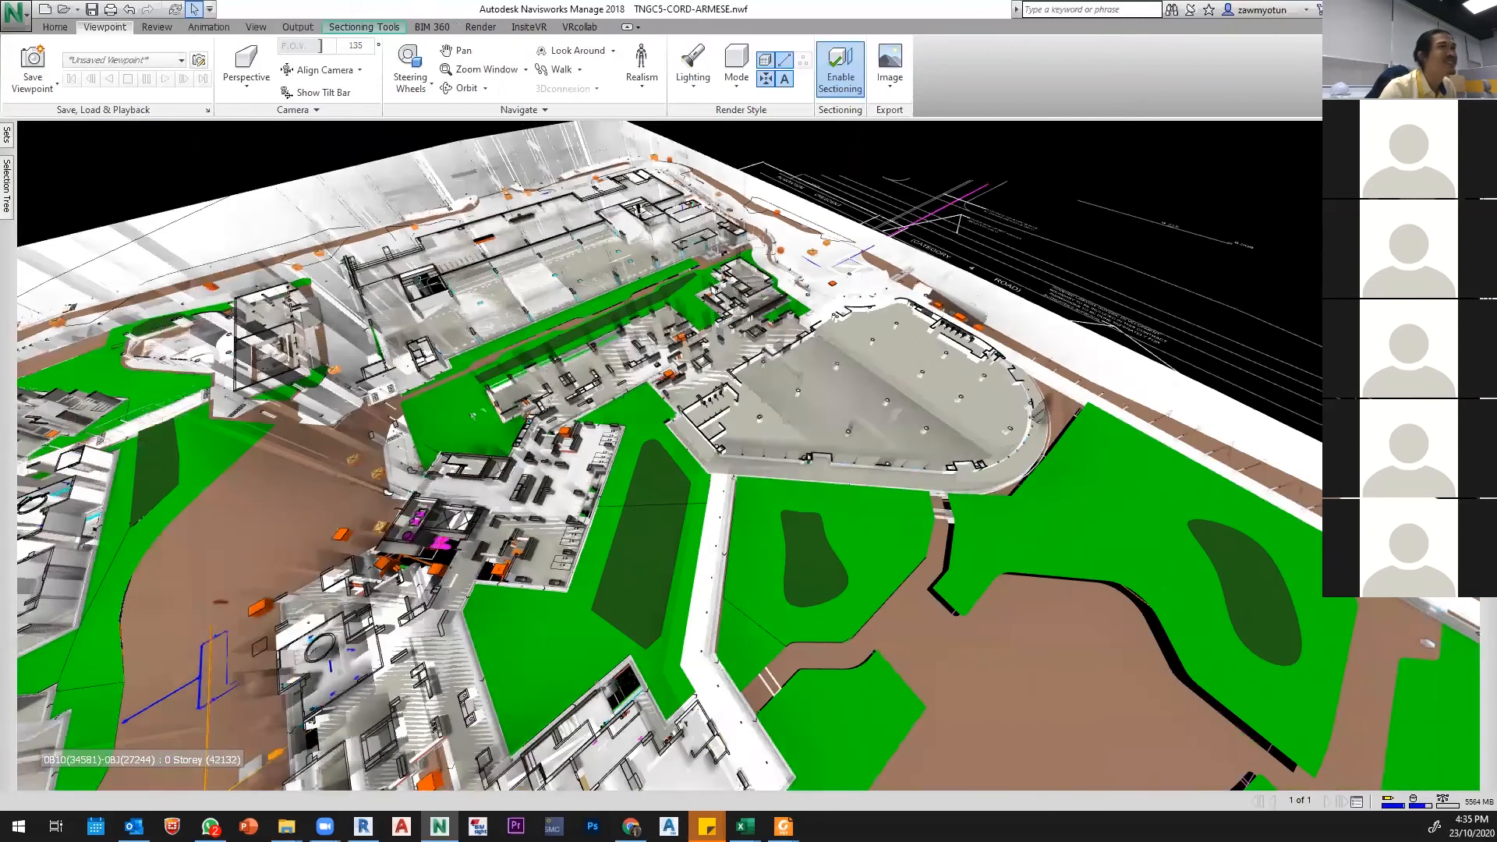
pyautogui.moveTo(1488, 300)
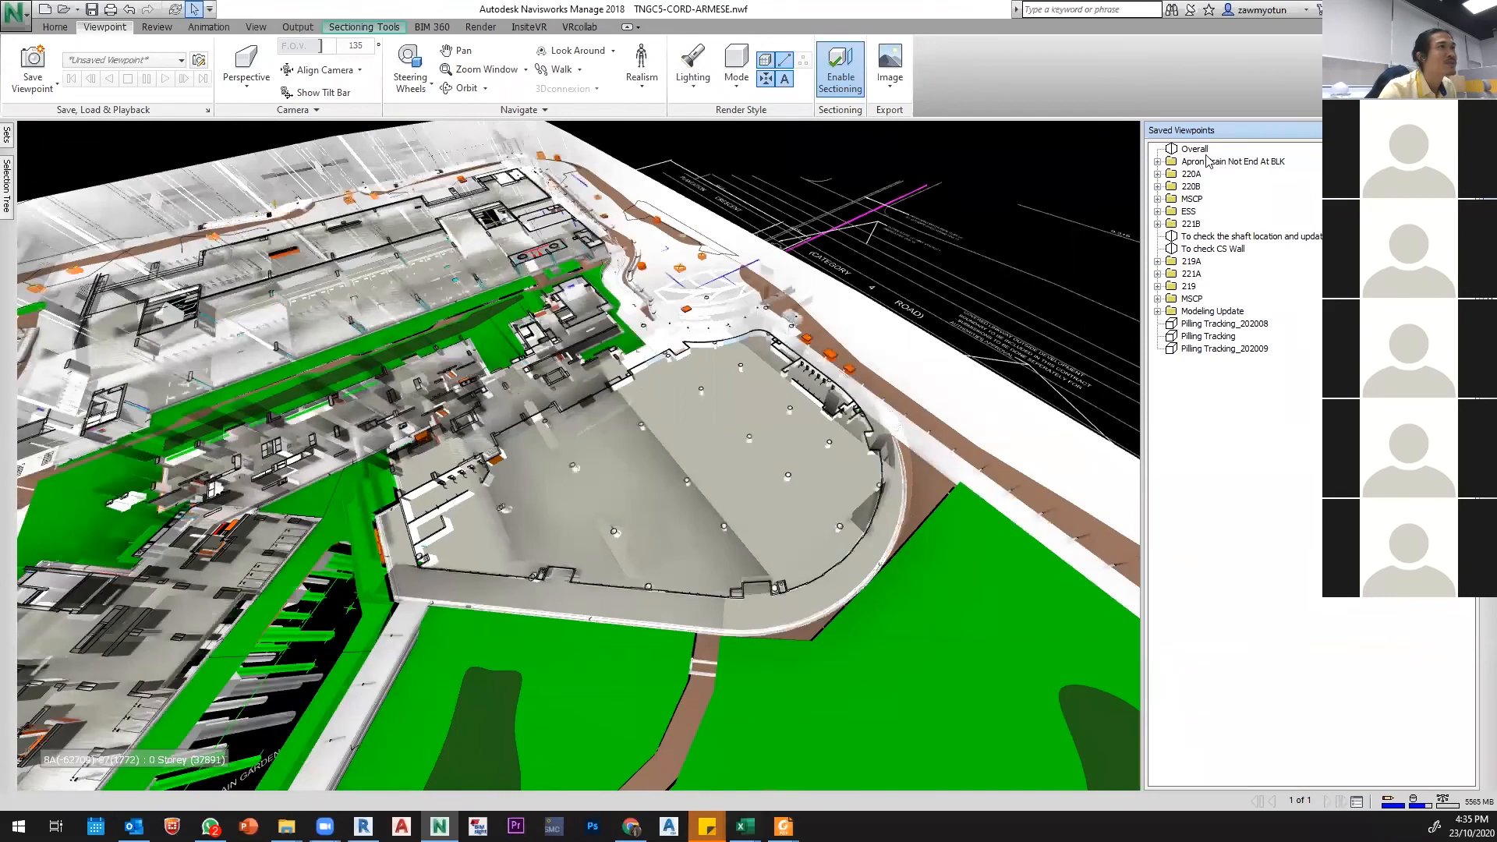
pyautogui.click(1194, 148)
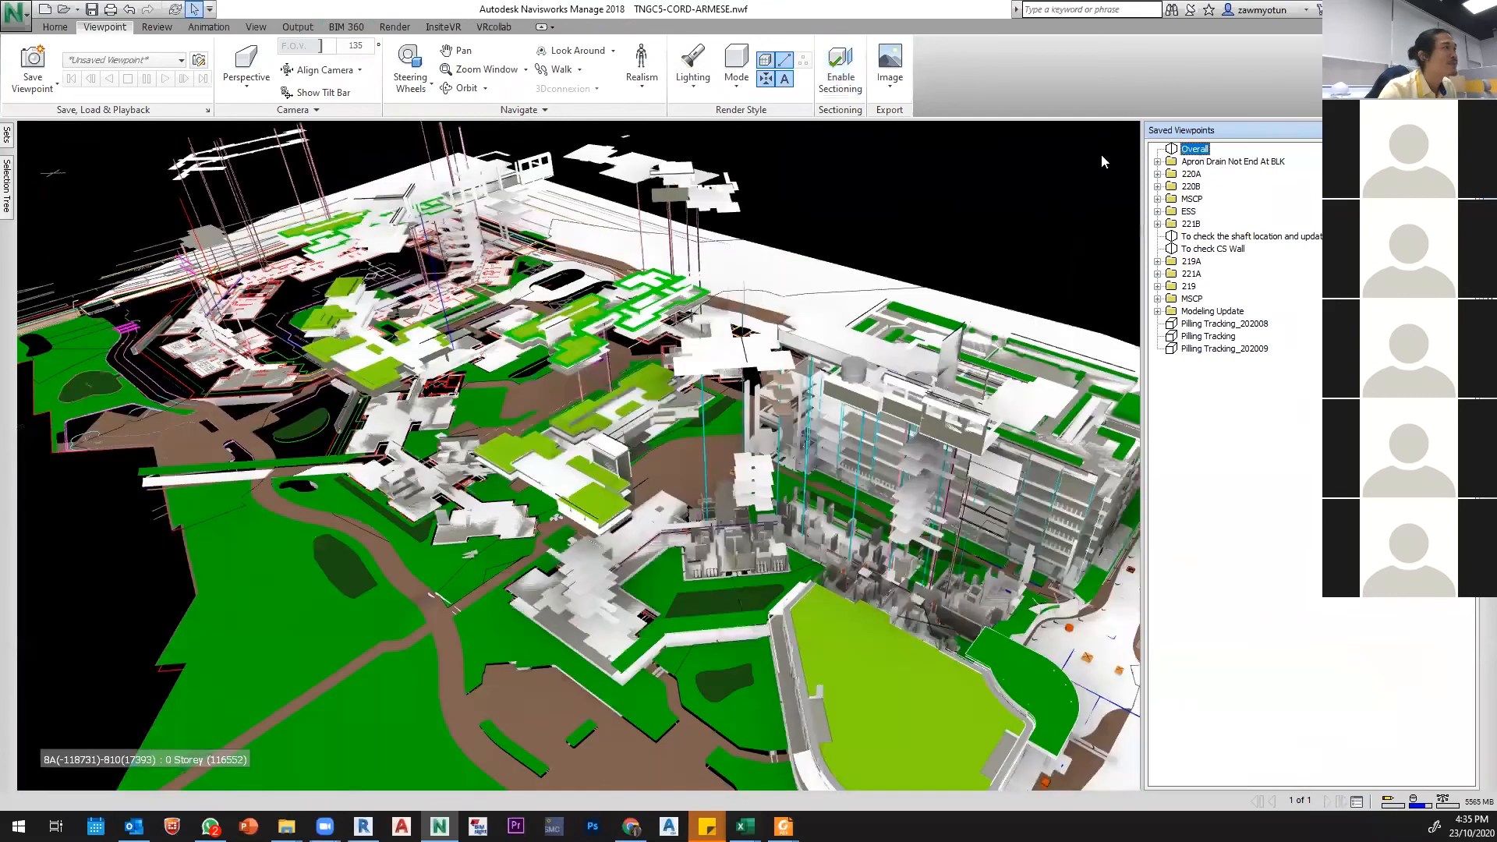
pyautogui.moveTo(794, 379); pyautogui.dragTo(694, 78, button='middle')
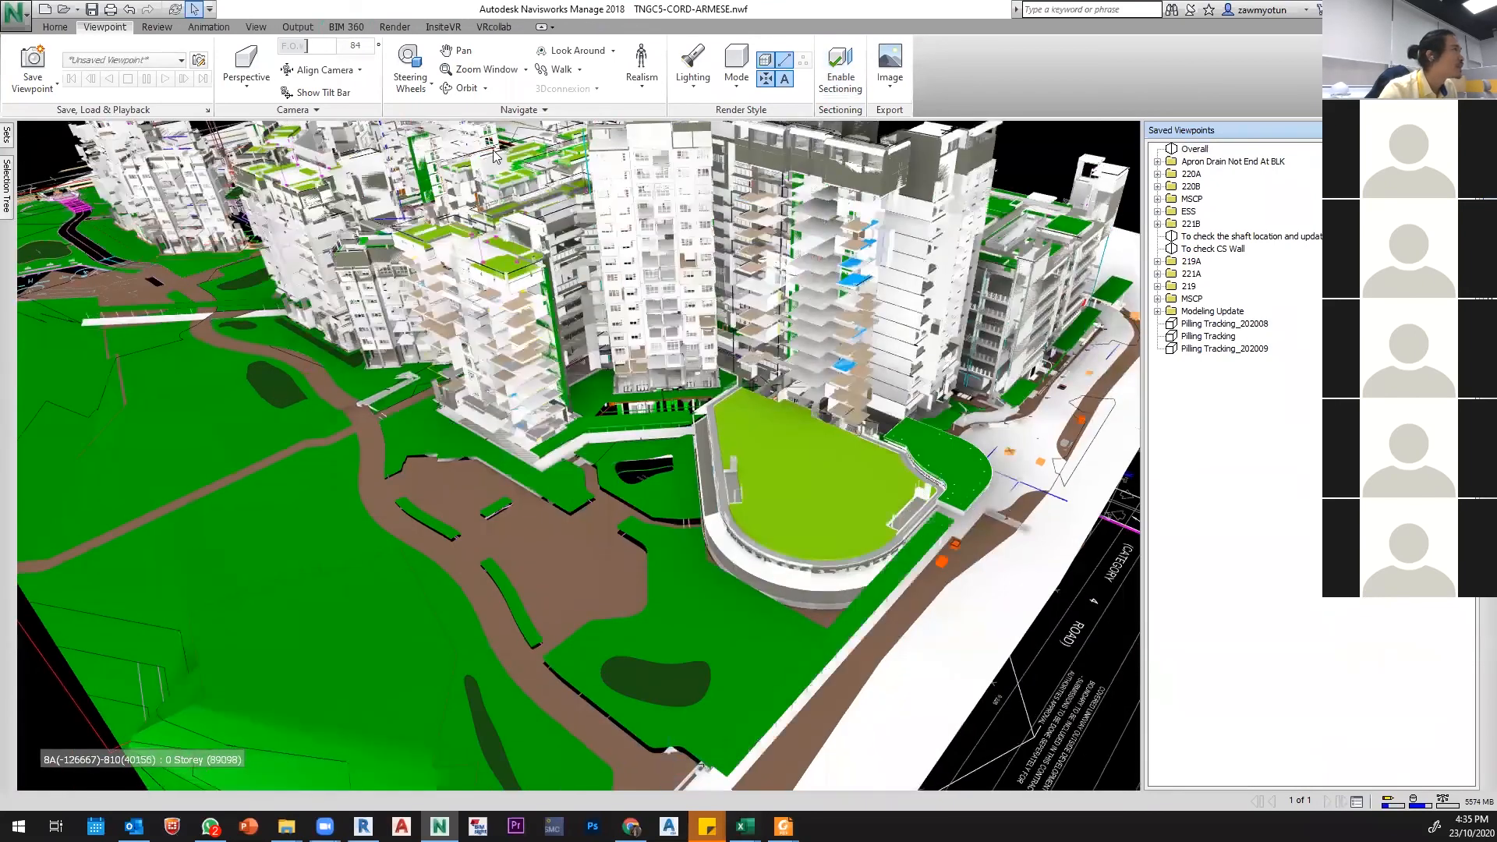
# Step: Enable sectioning and align section Plane 1 to a surface on the cut tower block
pyautogui.click(841, 66)
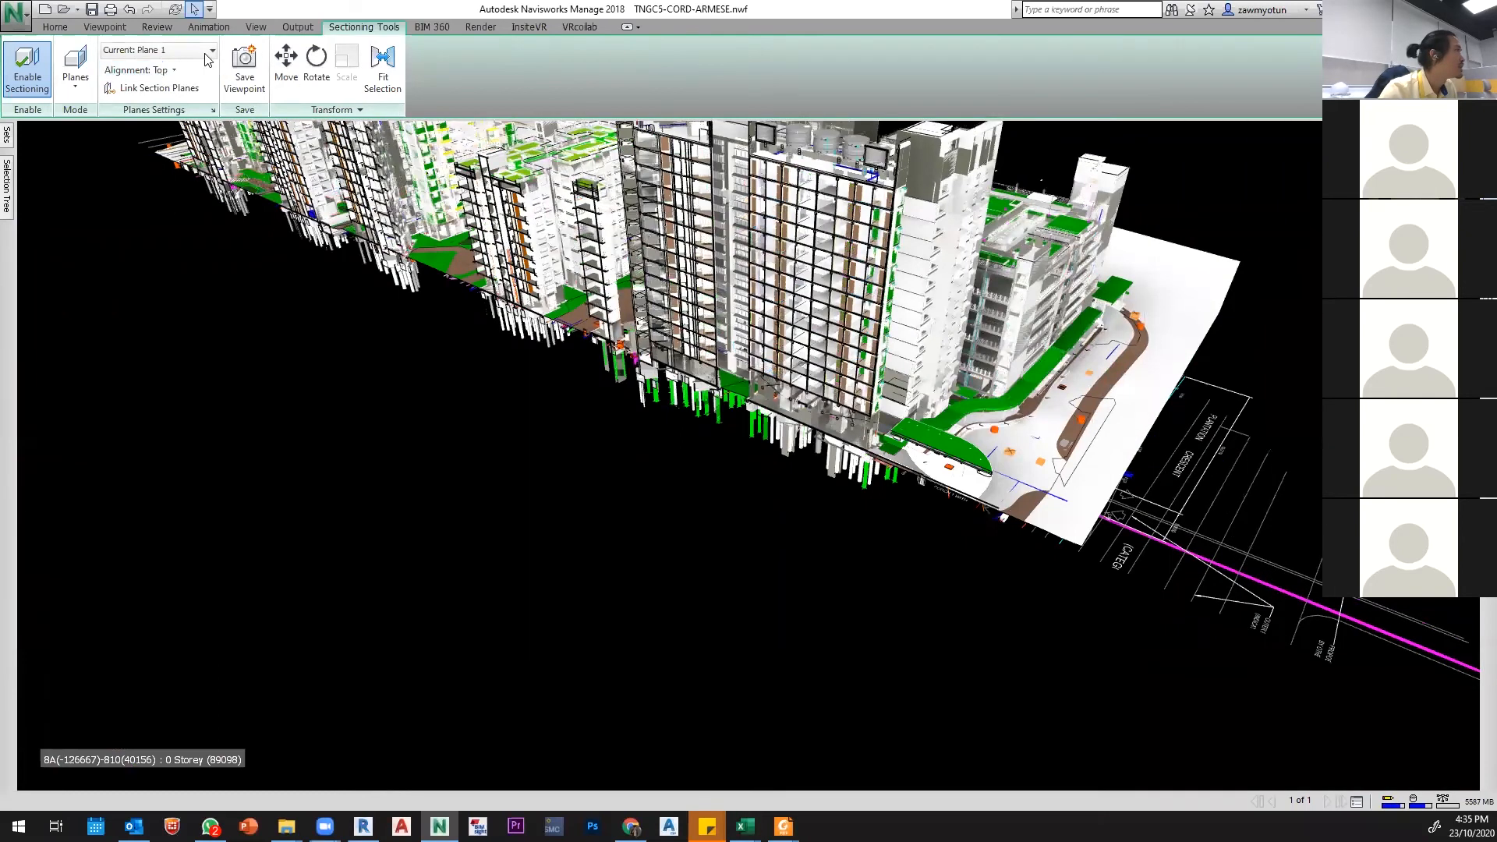
pyautogui.click(160, 70)
pyautogui.click(182, 234)
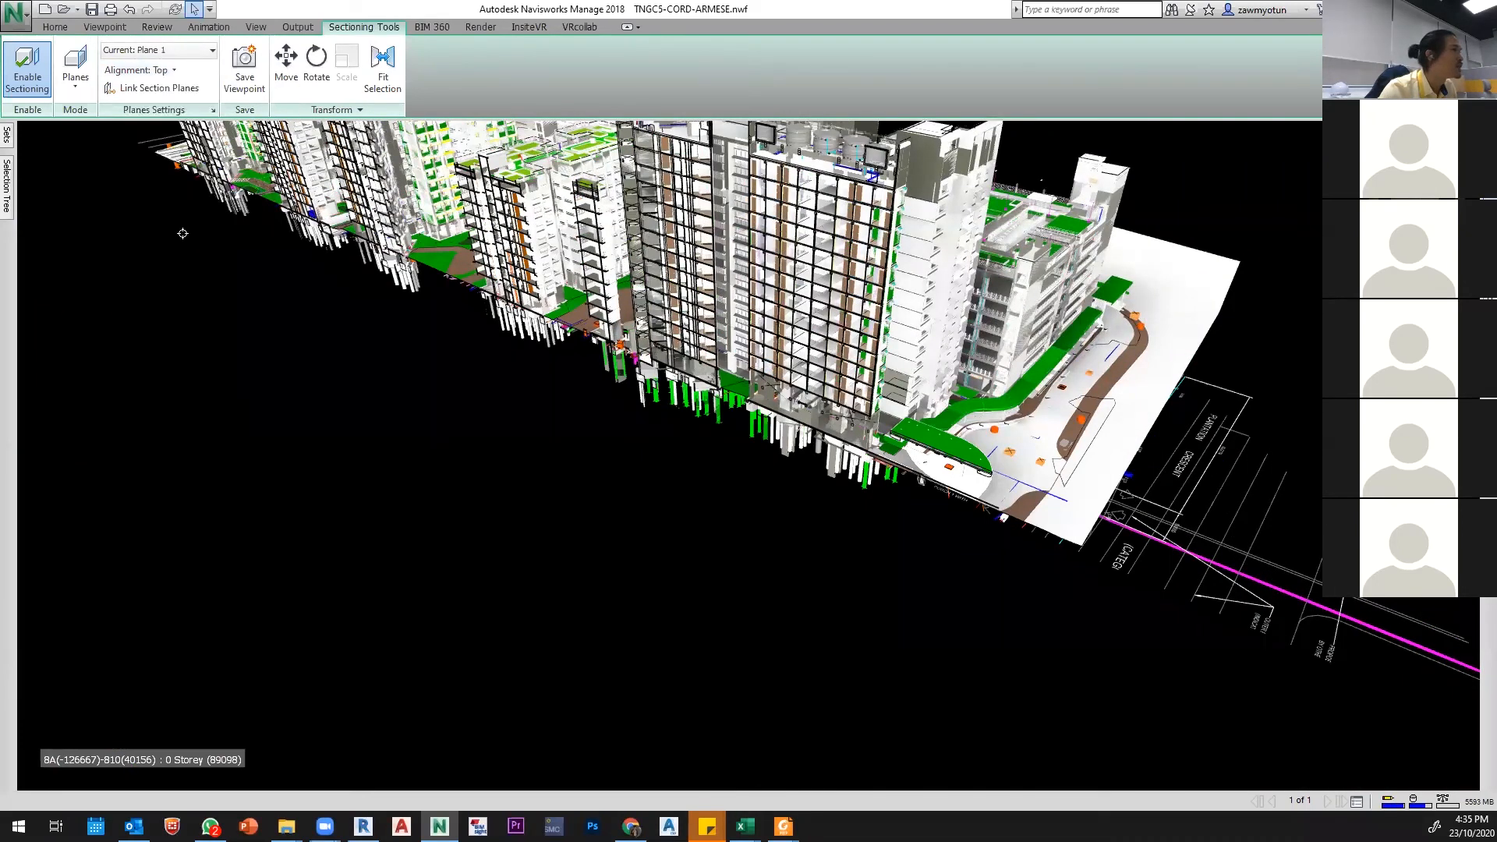
pyautogui.click(941, 414)
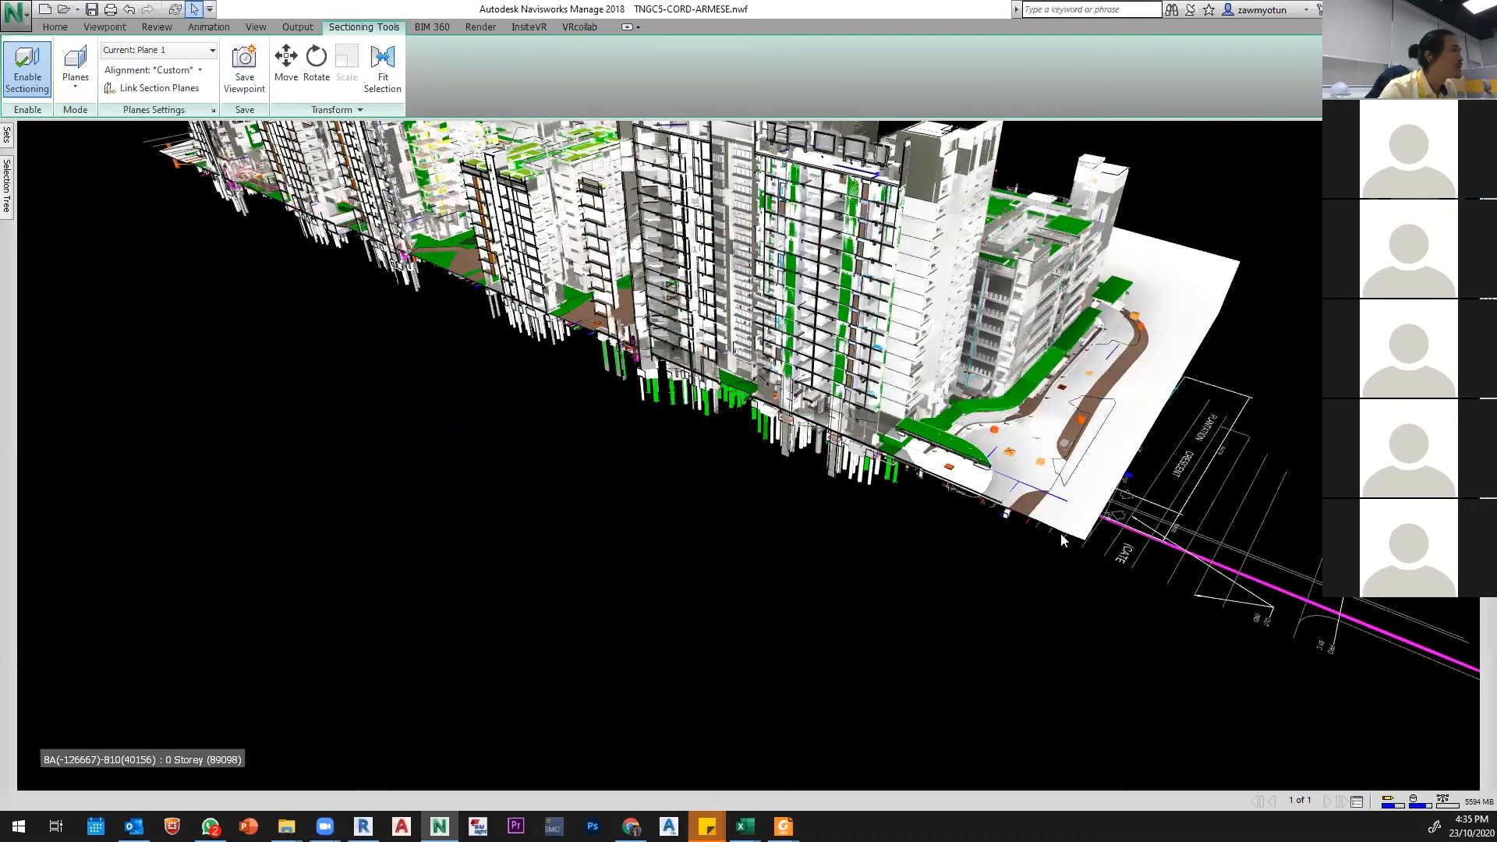
# Step: Align section Plane 1 to a horizontal floor surface near the tower base and lower it to expose the pile caps and piles
pyautogui.scroll(10, 967, 421)
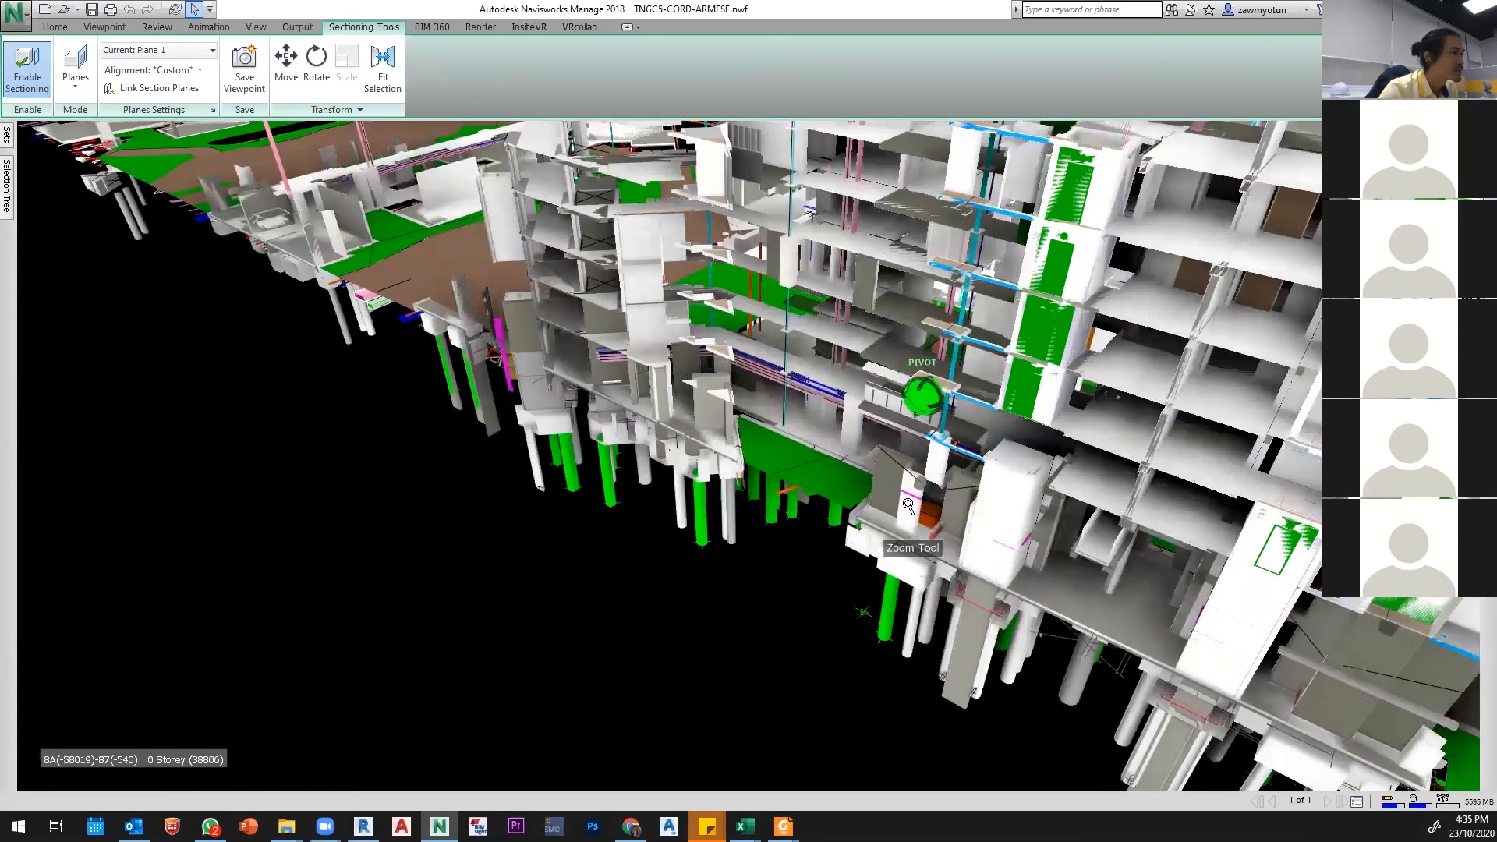
pyautogui.scroll(5, 908, 506)
pyautogui.click(195, 70)
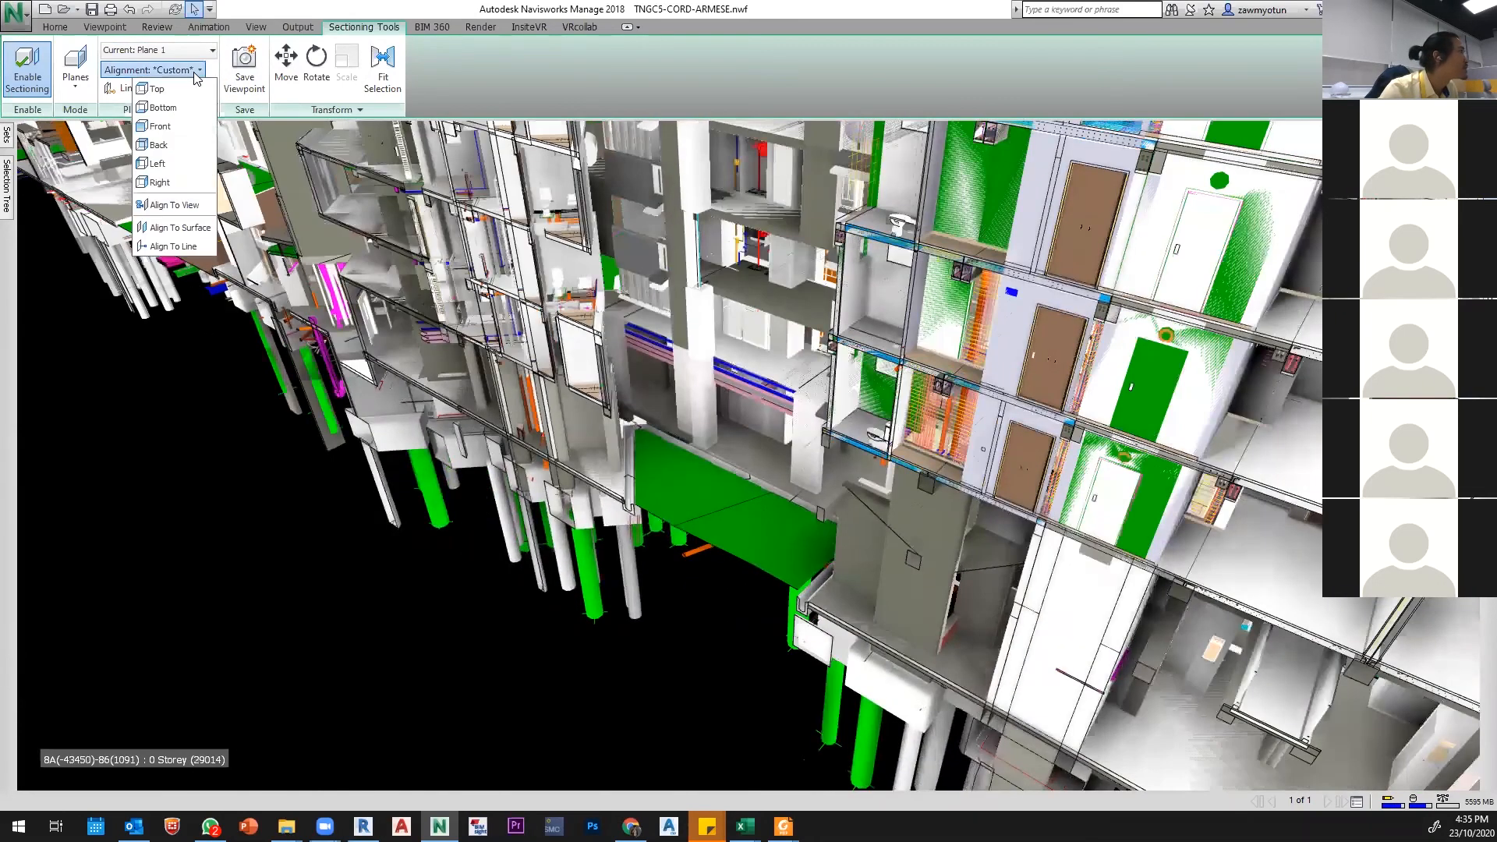
pyautogui.click(179, 227)
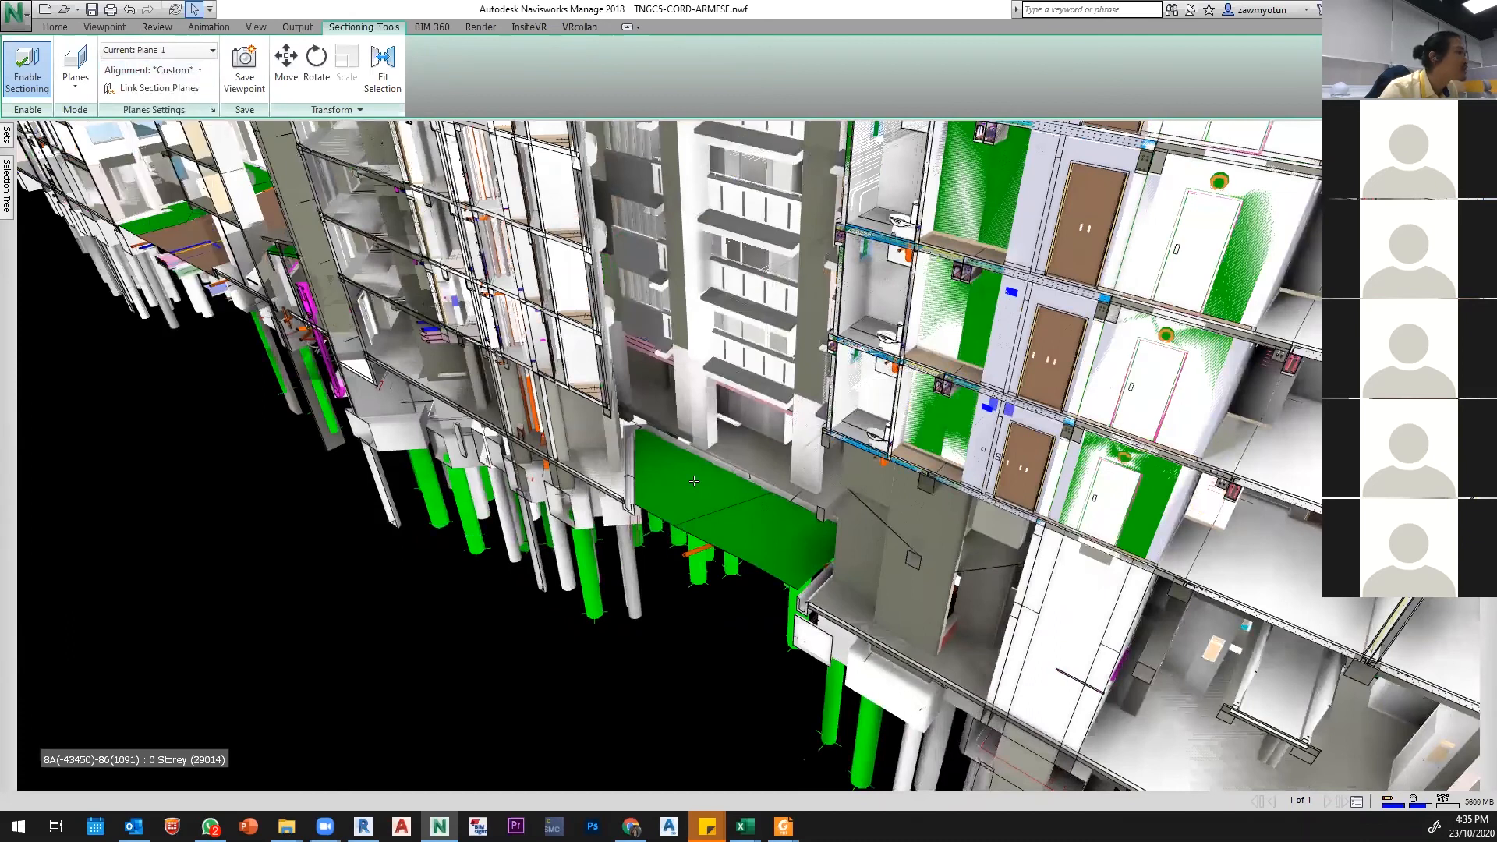
pyautogui.click(767, 463)
pyautogui.click(286, 64)
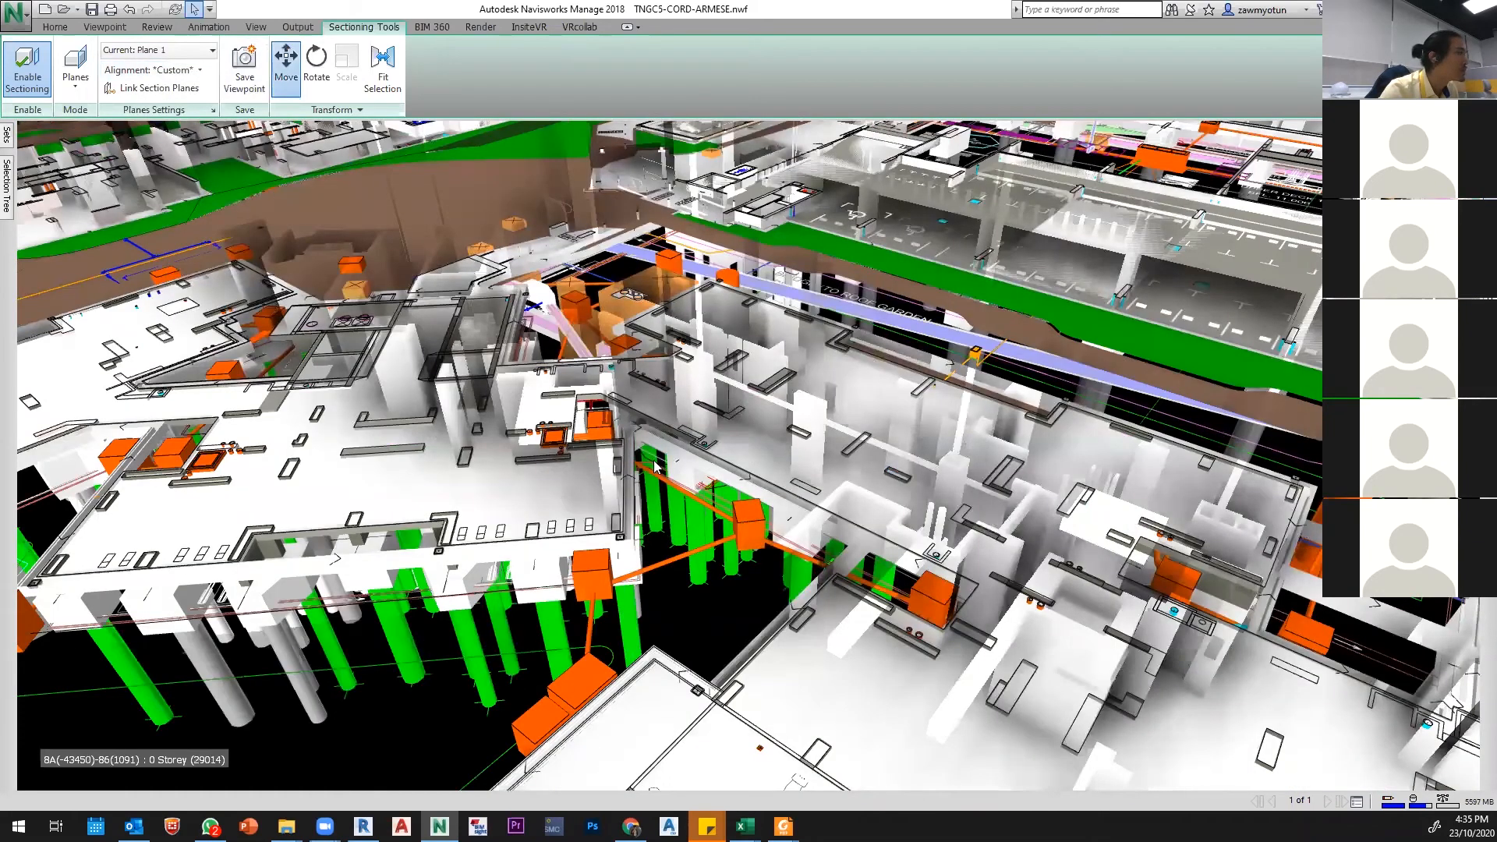
pyautogui.moveTo(768, 423); pyautogui.dragTo(767, 447)
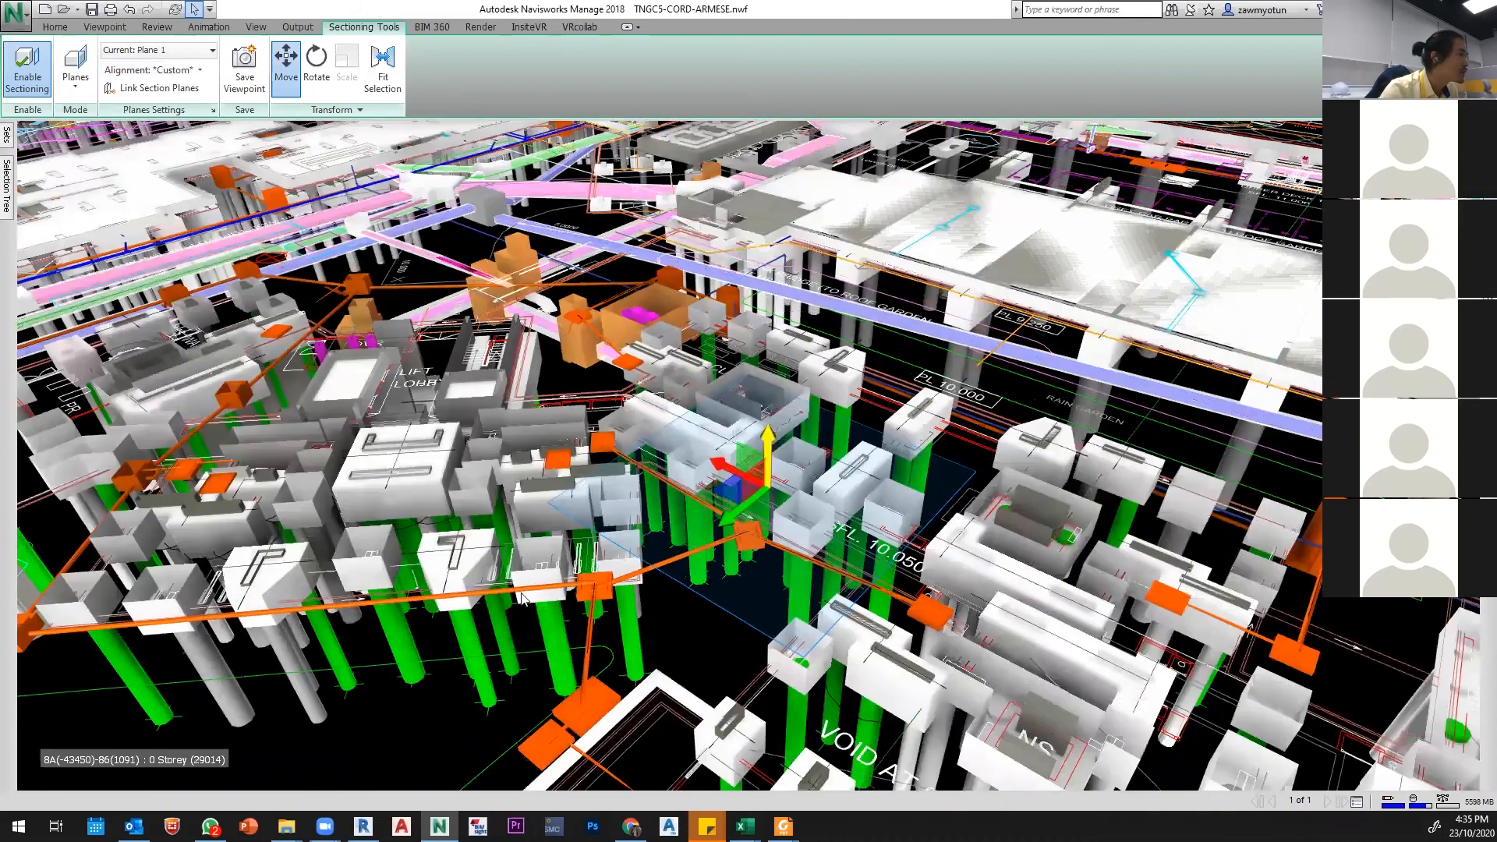
# Step: Select a 900 mm pile and its parent Bore Pile, review the Element properties including 4D_Install Date, and clear the selection
pyautogui.click(582, 629)
pyautogui.moveTo(632, 661); pyautogui.dragTo(641, 558, button='middle')
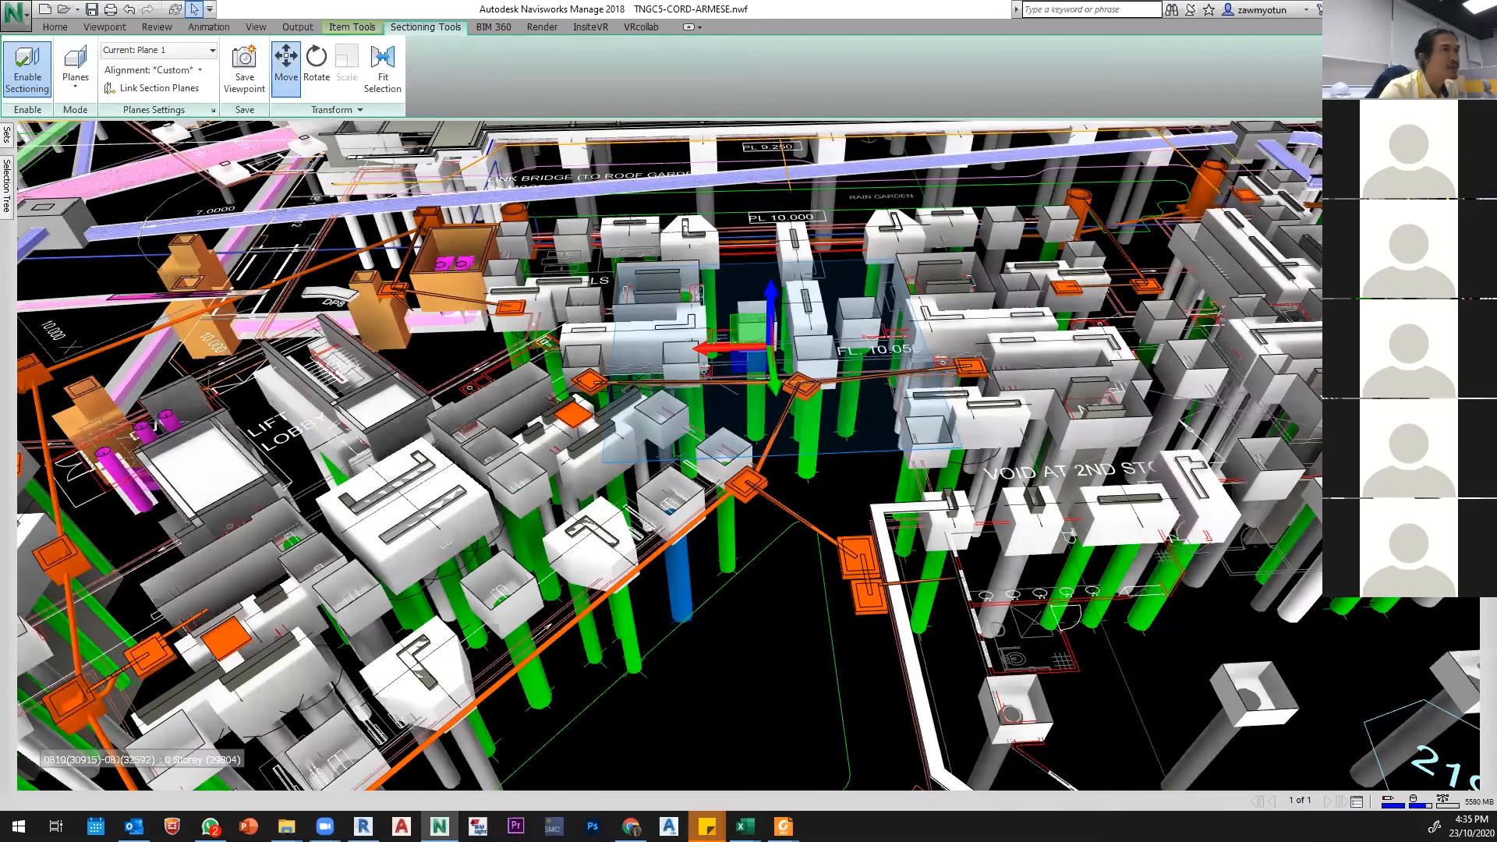
pyautogui.moveTo(7, 187)
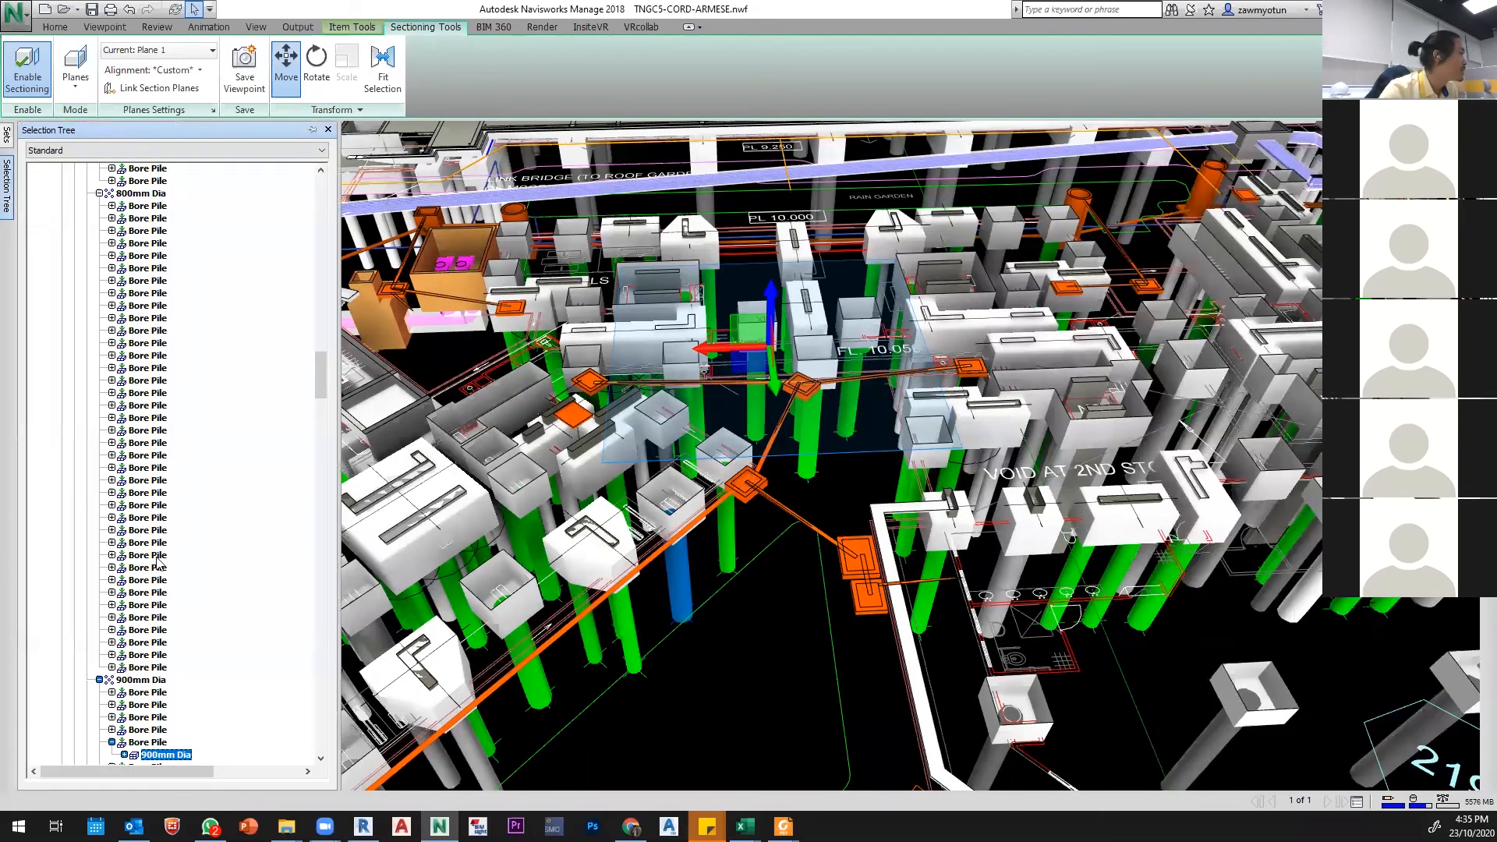
pyautogui.click(142, 743)
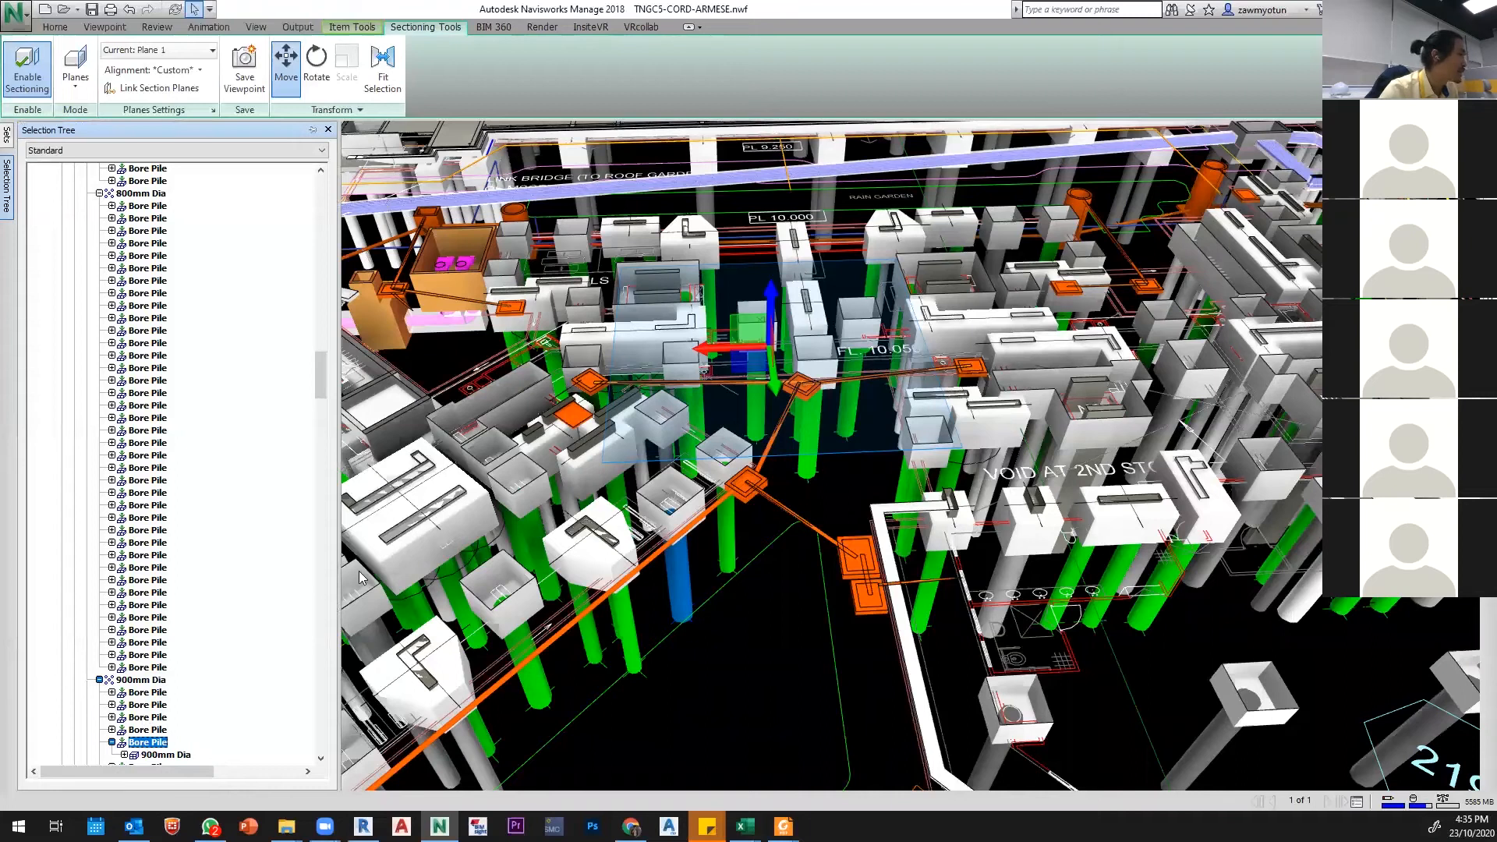
pyautogui.moveTo(1488, 226)
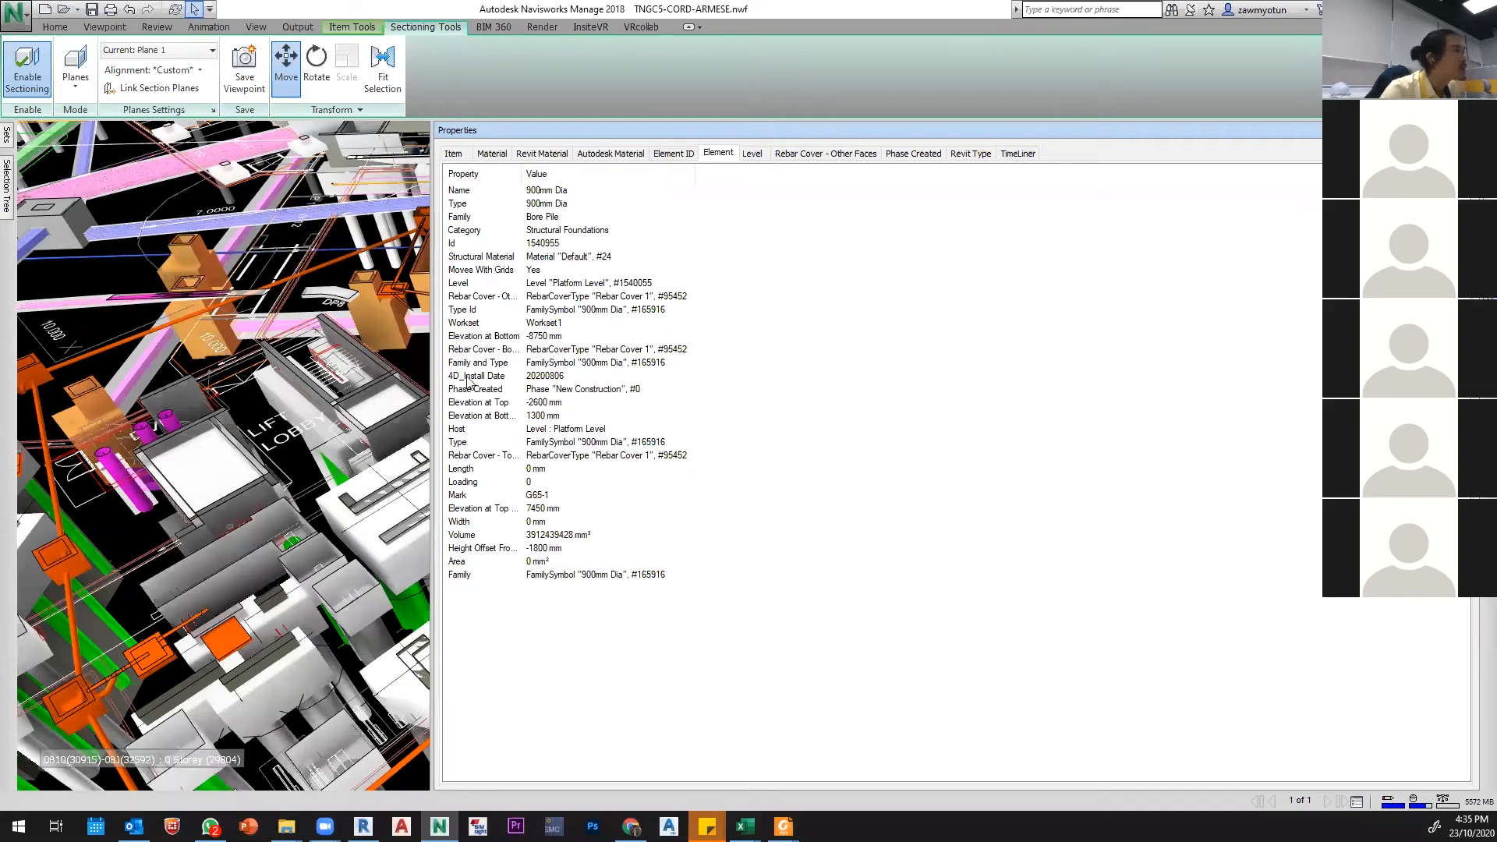
pyautogui.click(418, 365)
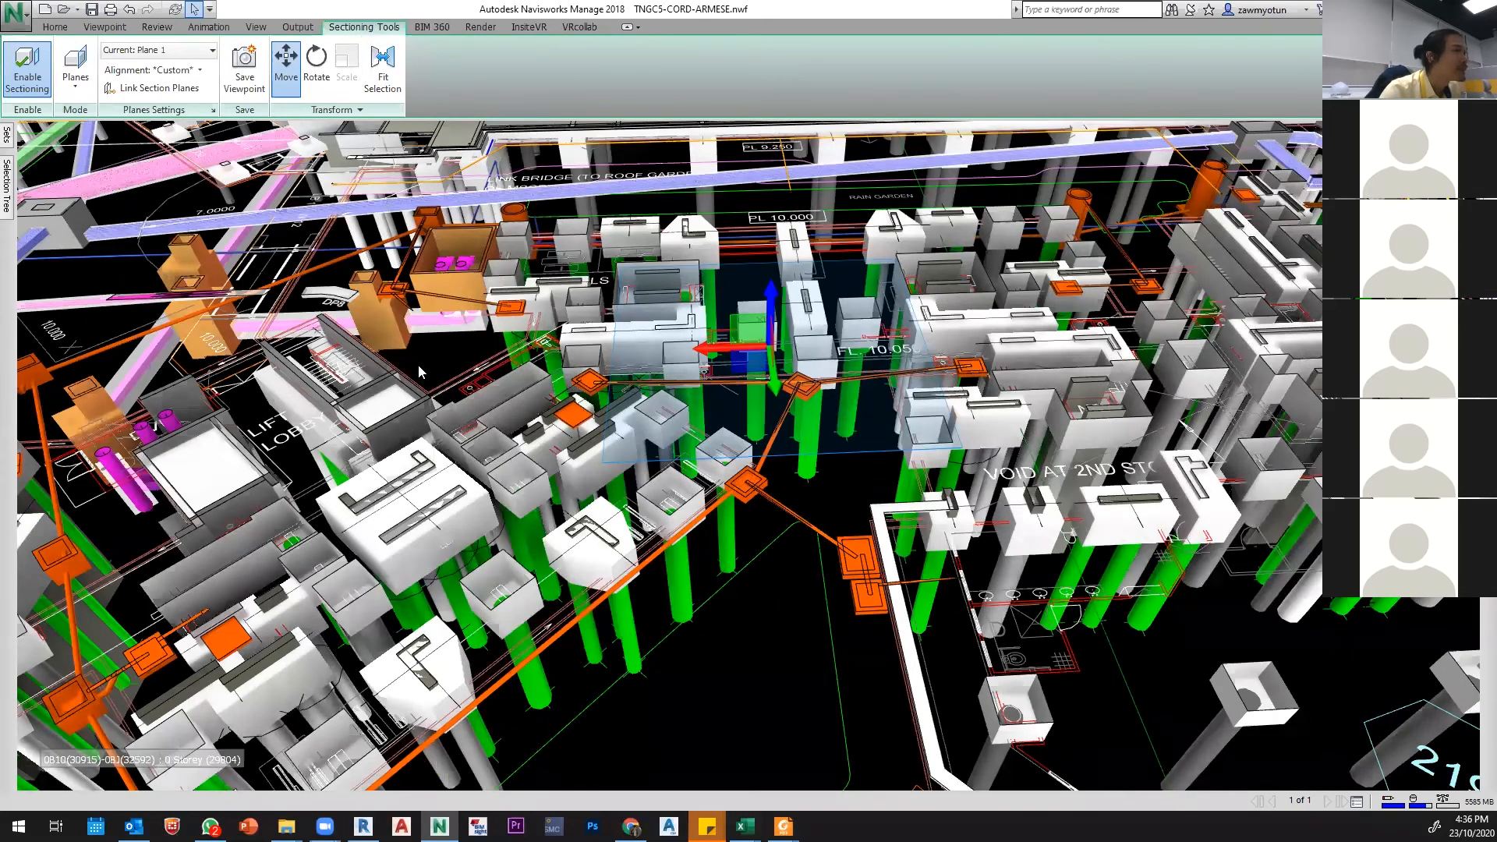
# Step: Open Find Items and delete the existing 4D_Install Date search condition
pyautogui.click(6, 164)
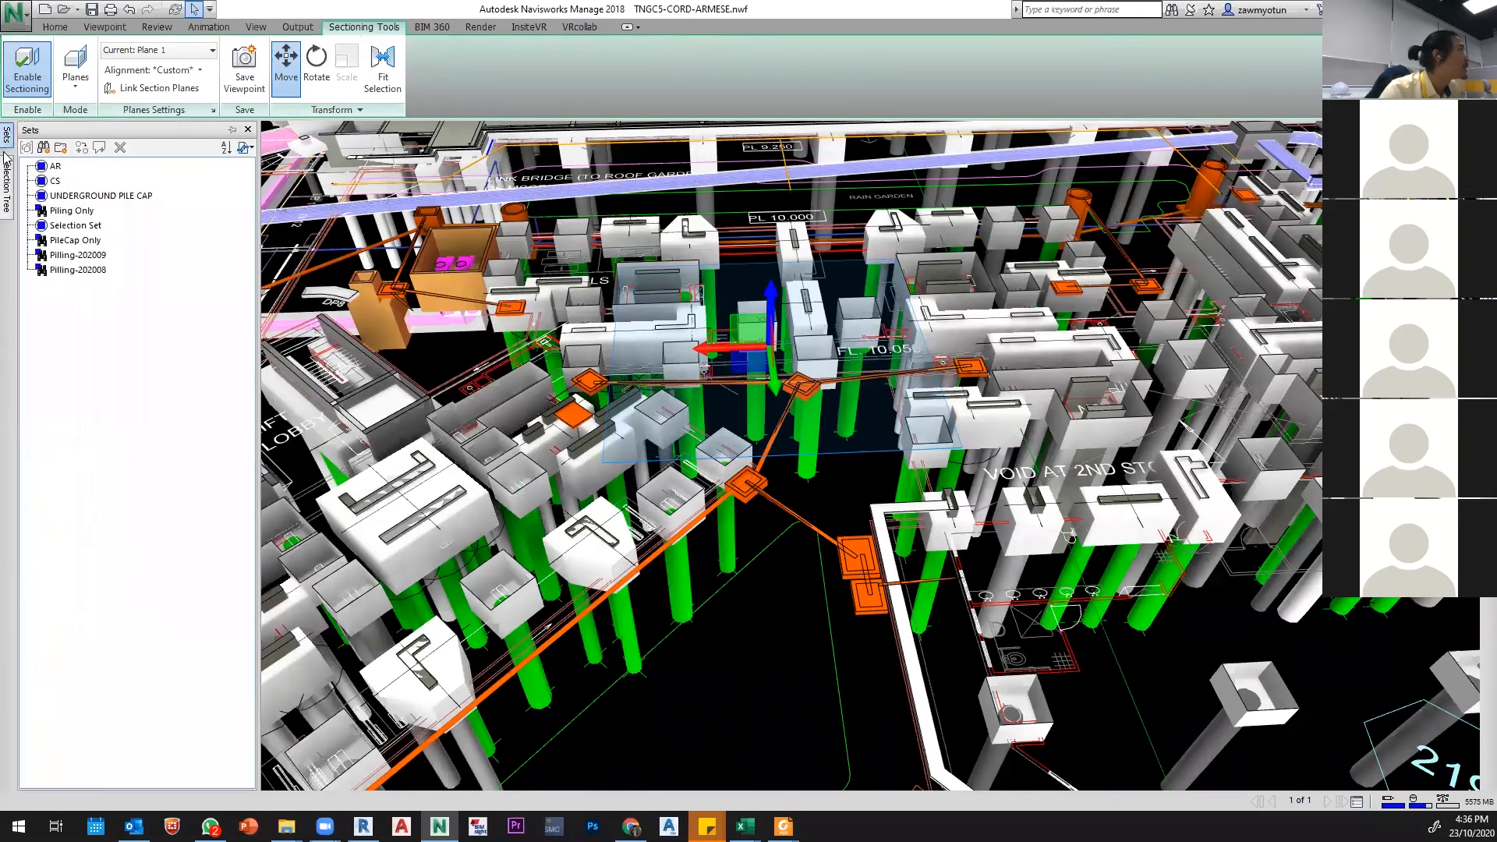
pyautogui.click(55, 28)
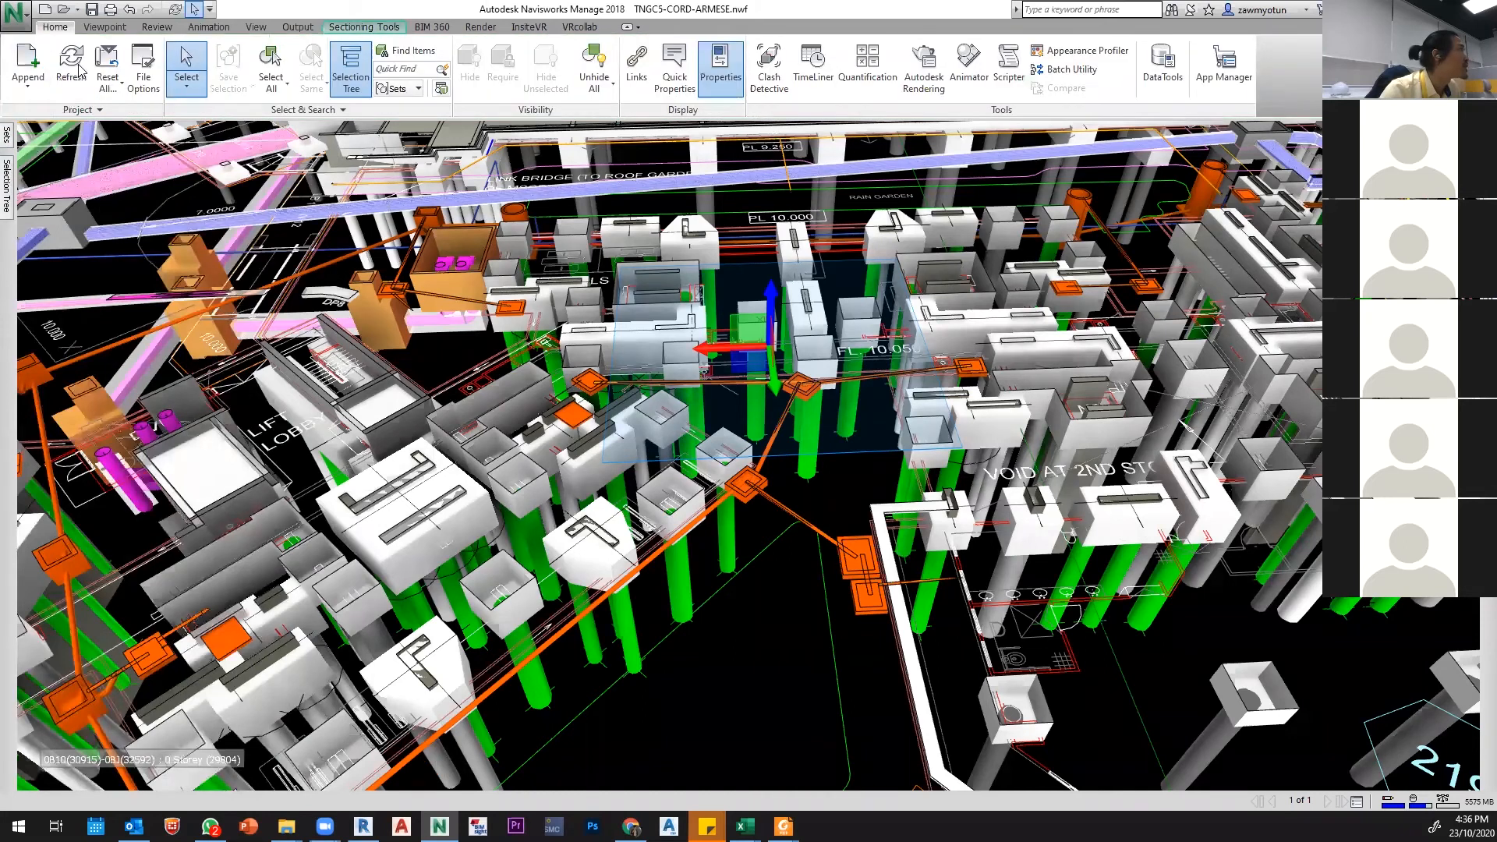
pyautogui.click(415, 51)
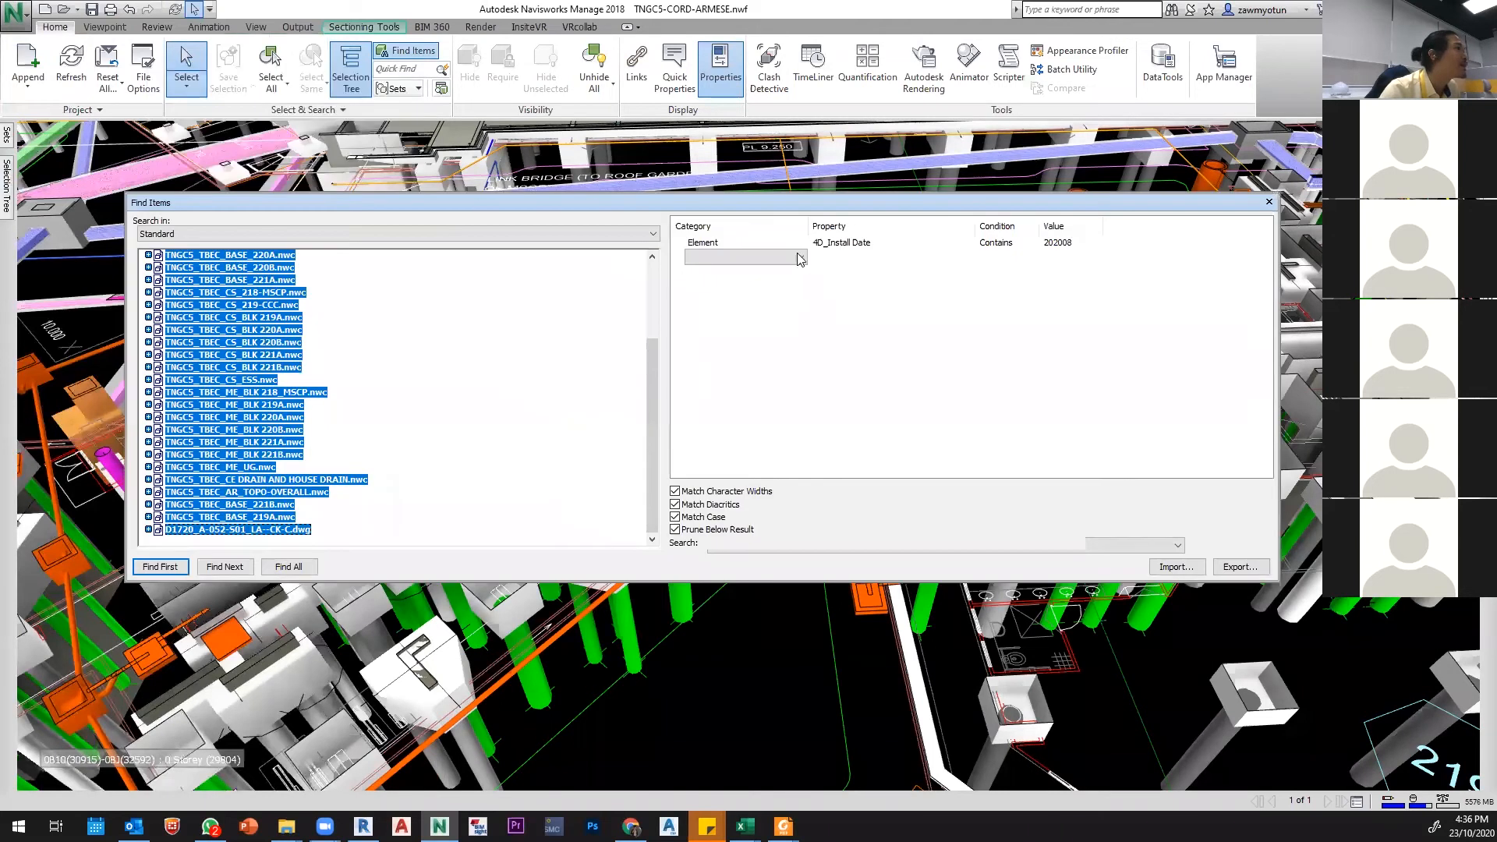
pyautogui.click(799, 245)
pyautogui.click(799, 245)
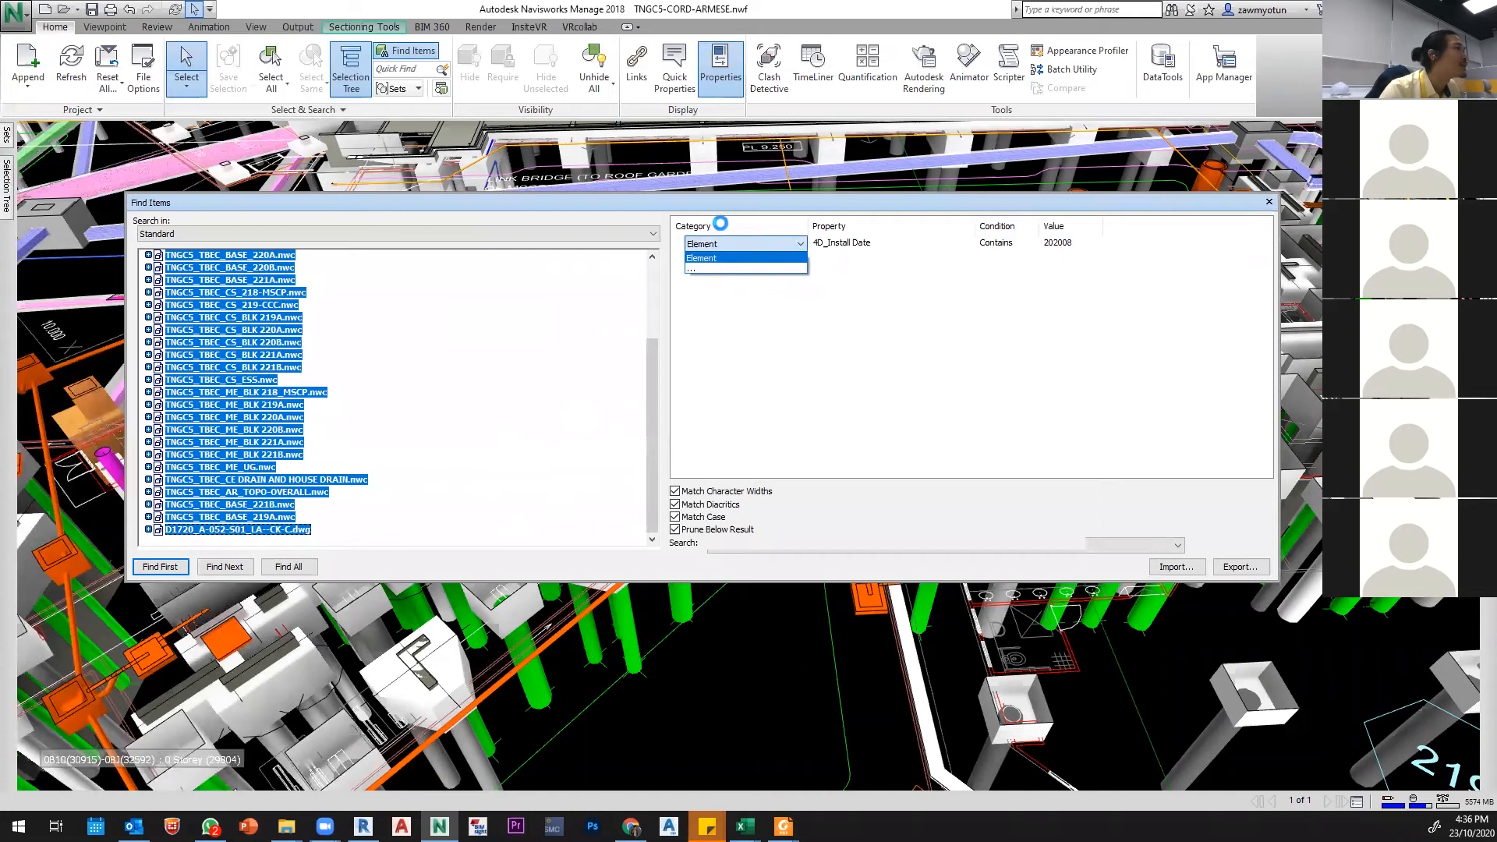
pyautogui.click(719, 223)
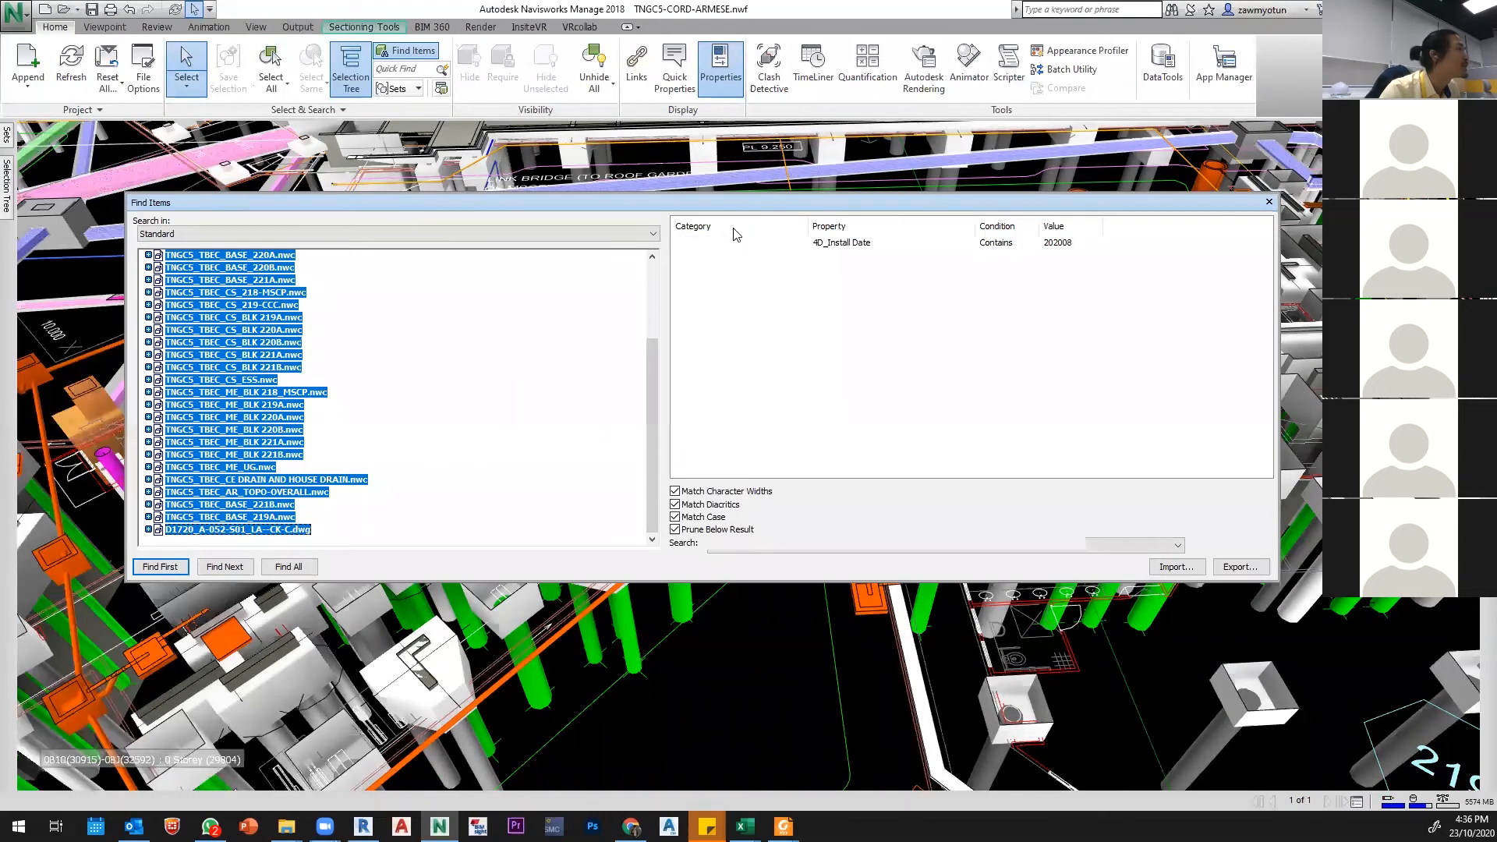
pyautogui.rightClick(736, 233)
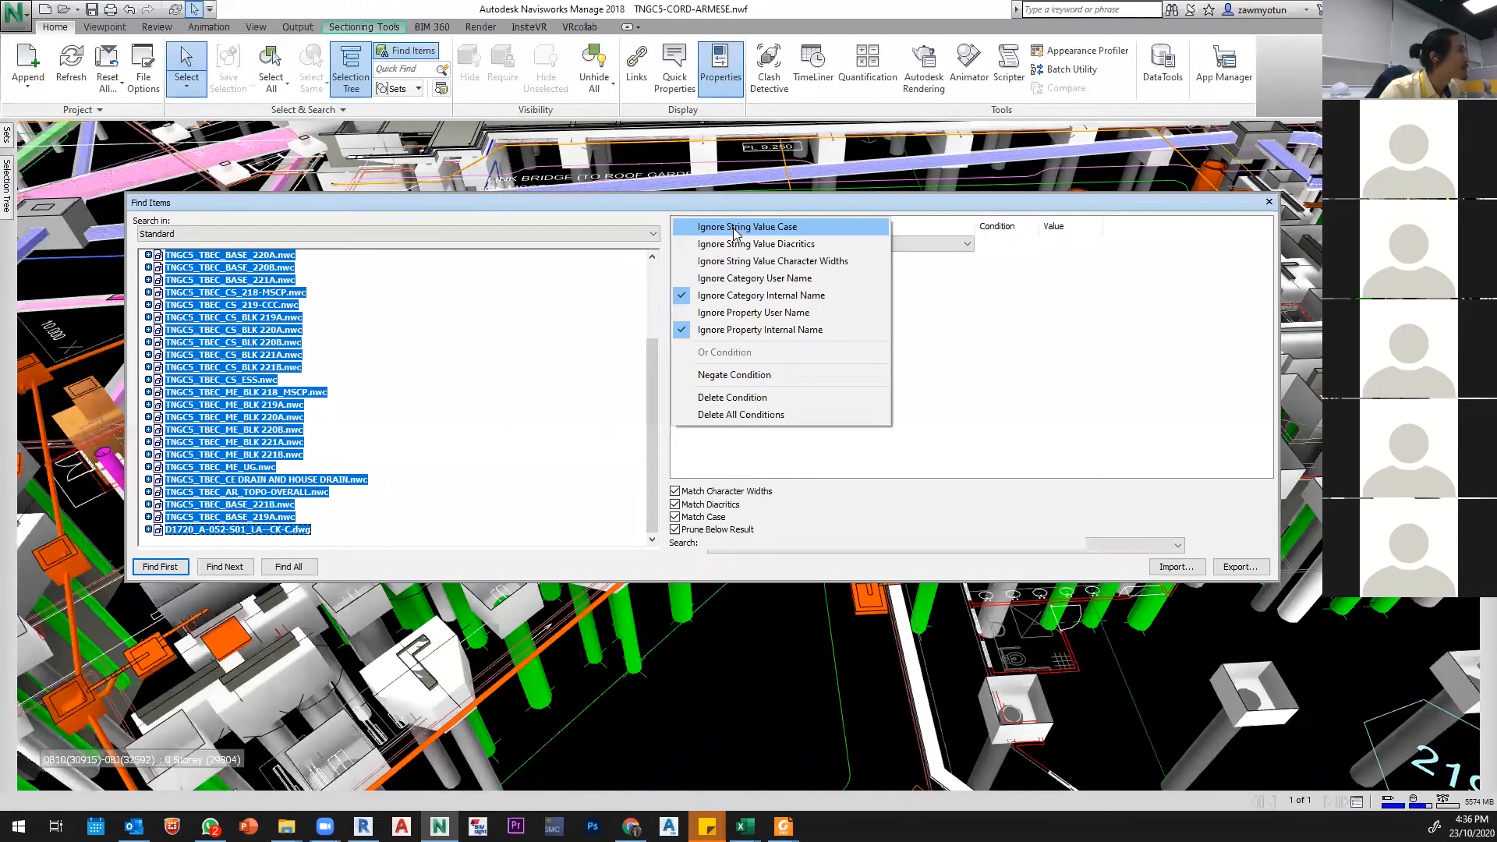
pyautogui.click(747, 398)
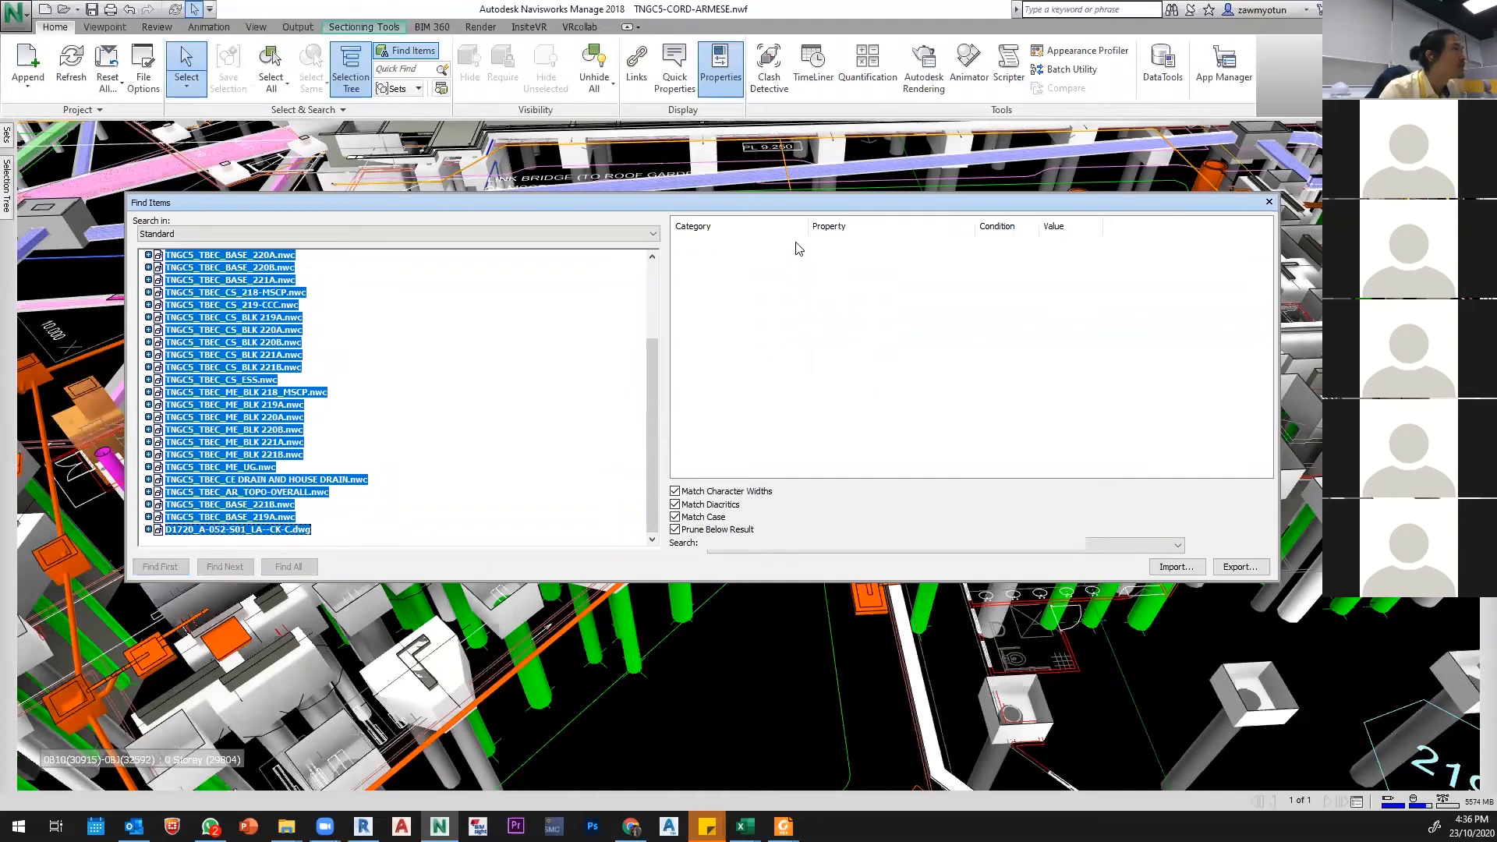
# Step: Add a search condition with category Element and property 4D_Install Date
pyautogui.click(786, 243)
pyautogui.click(786, 243)
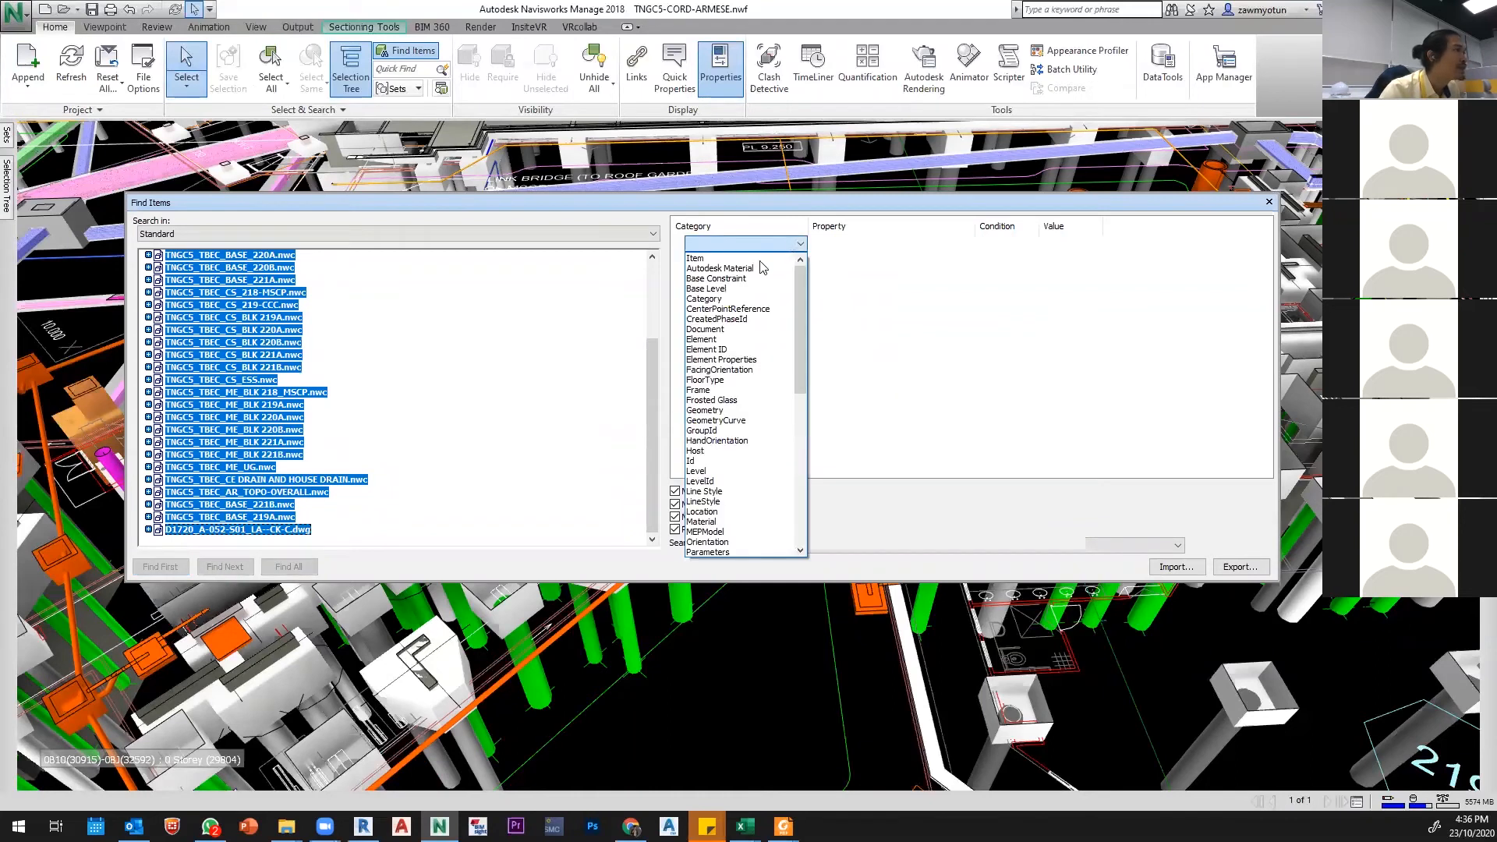
pyautogui.click(730, 339)
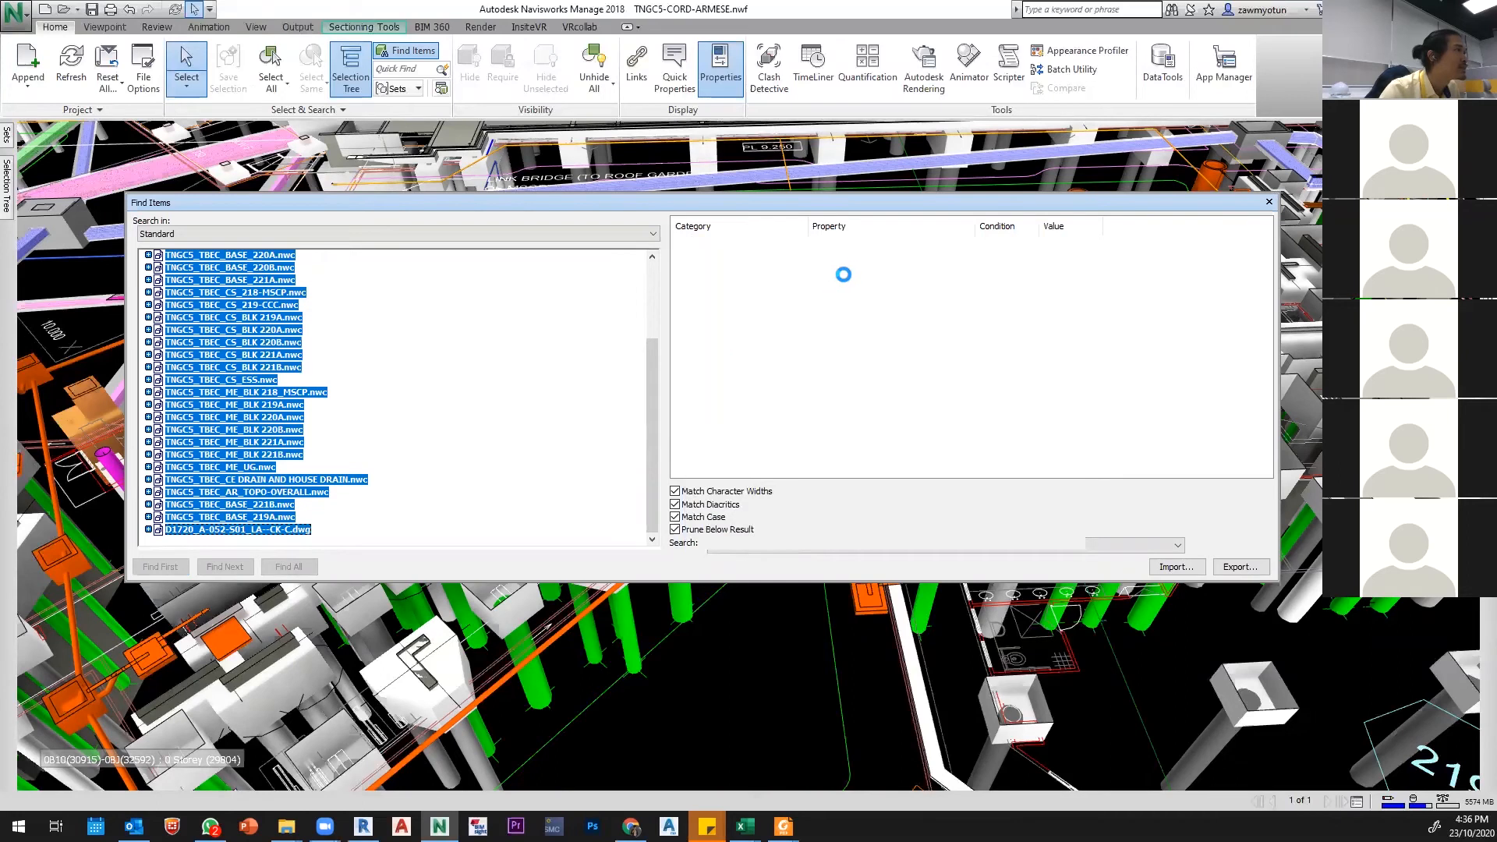
pyautogui.click(875, 245)
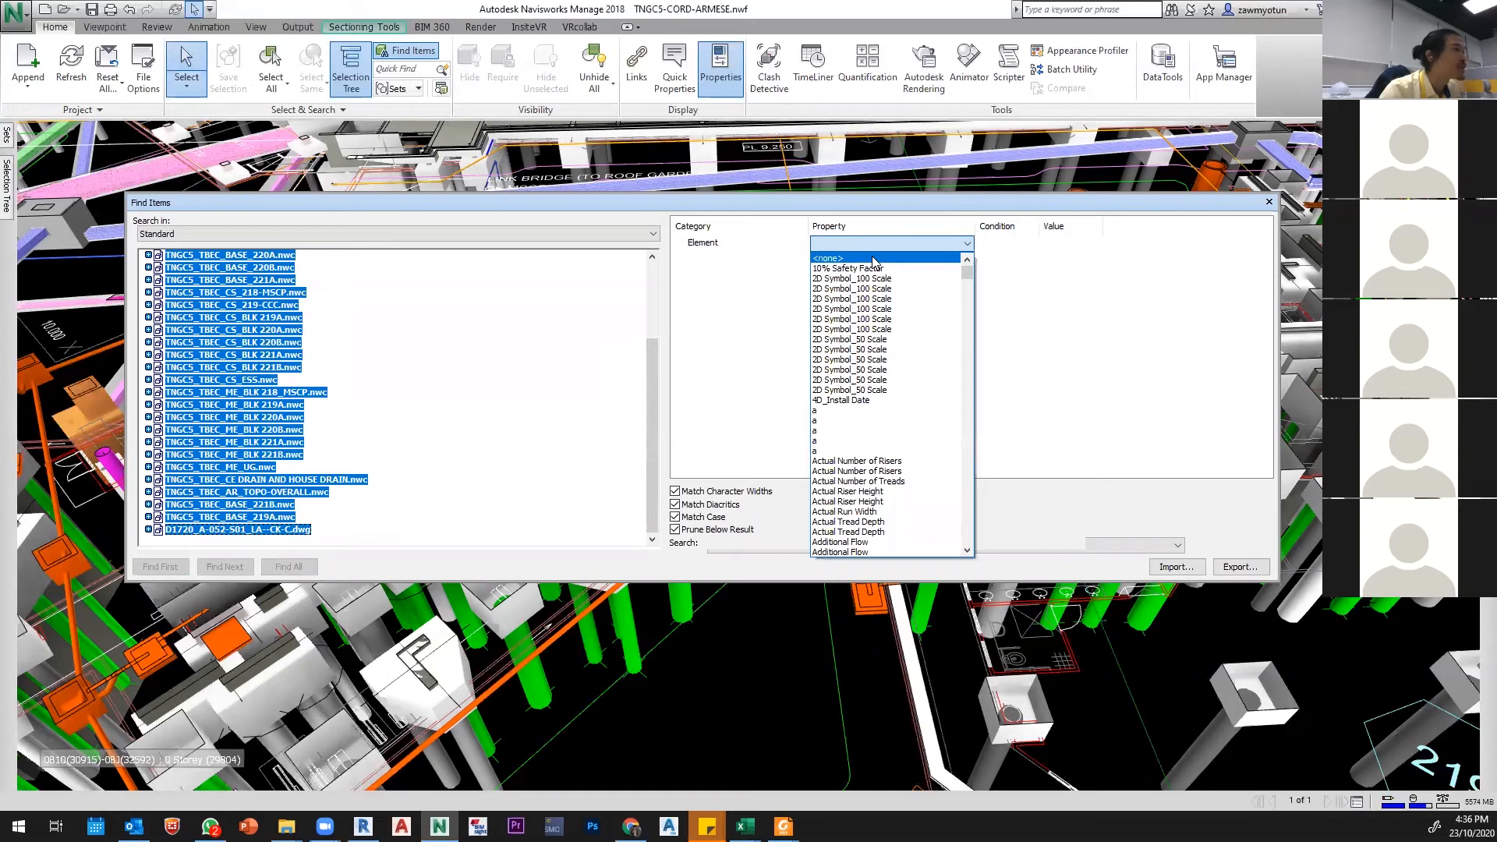
pyautogui.moveTo(967, 279); pyautogui.dragTo(954, 241)
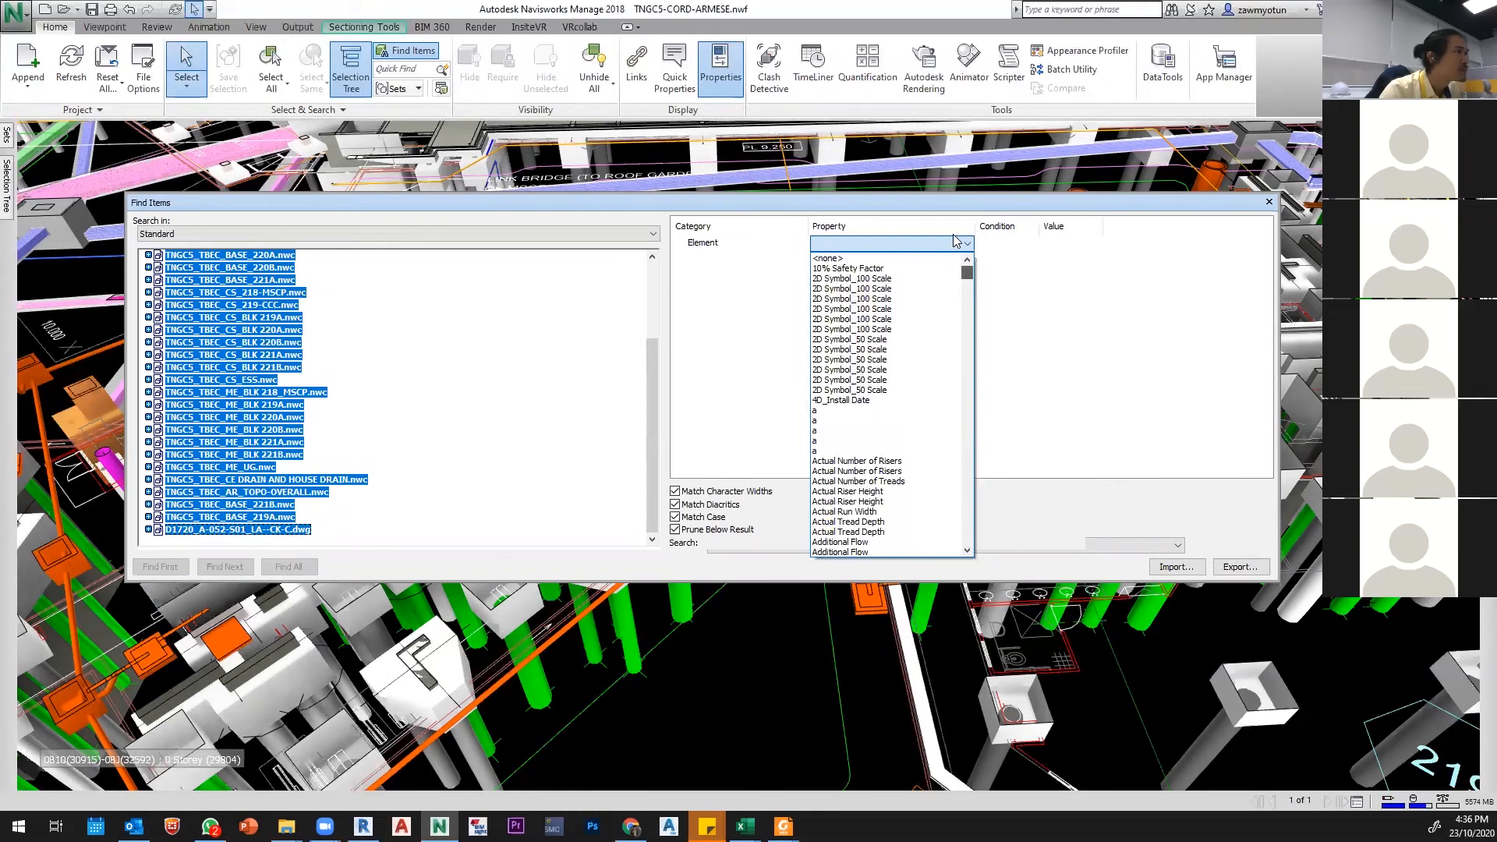
pyautogui.click(889, 258)
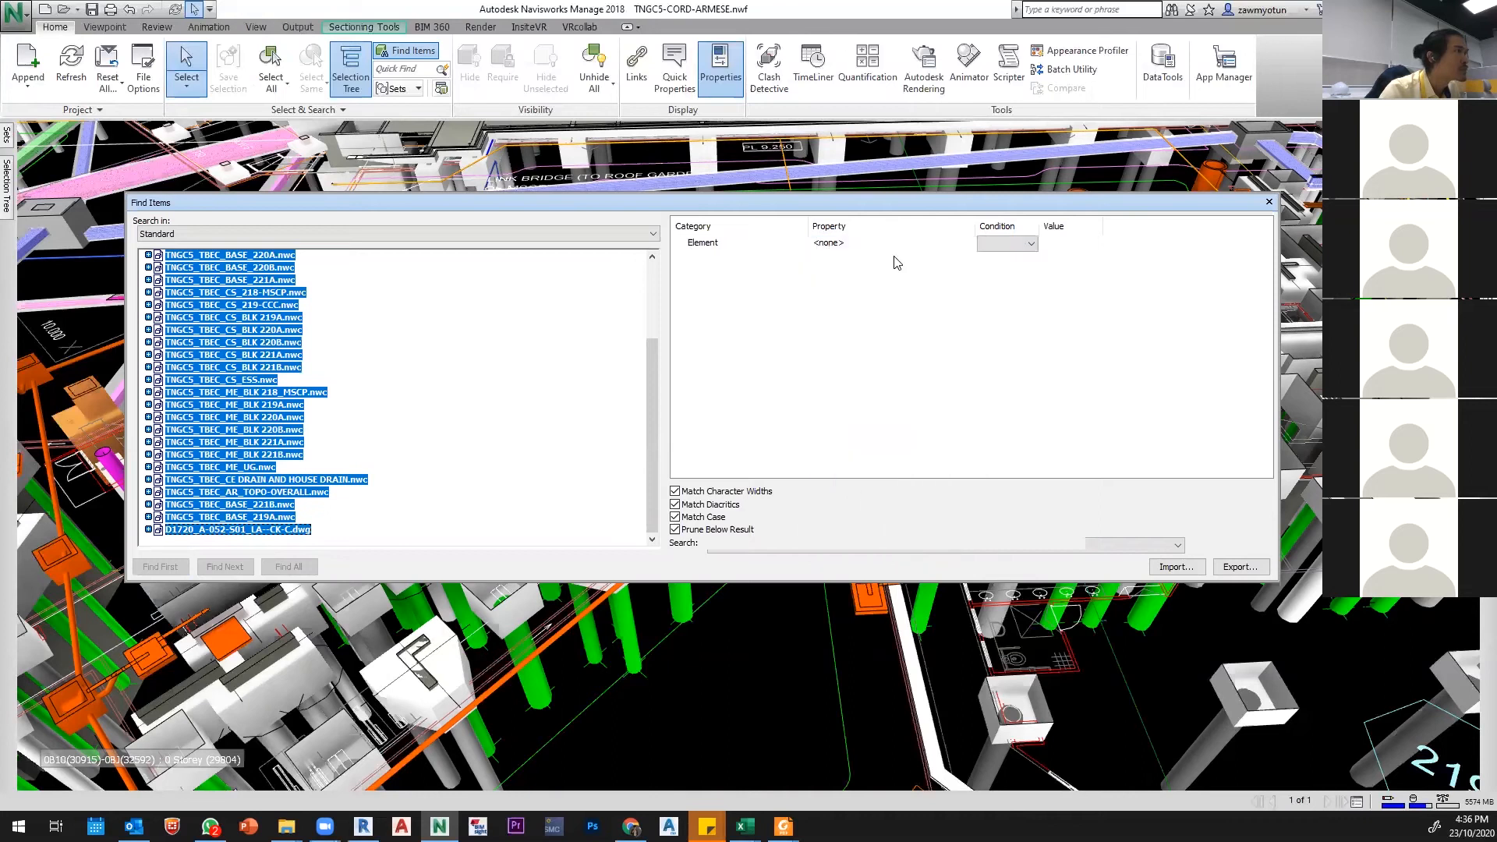
pyautogui.click(944, 246)
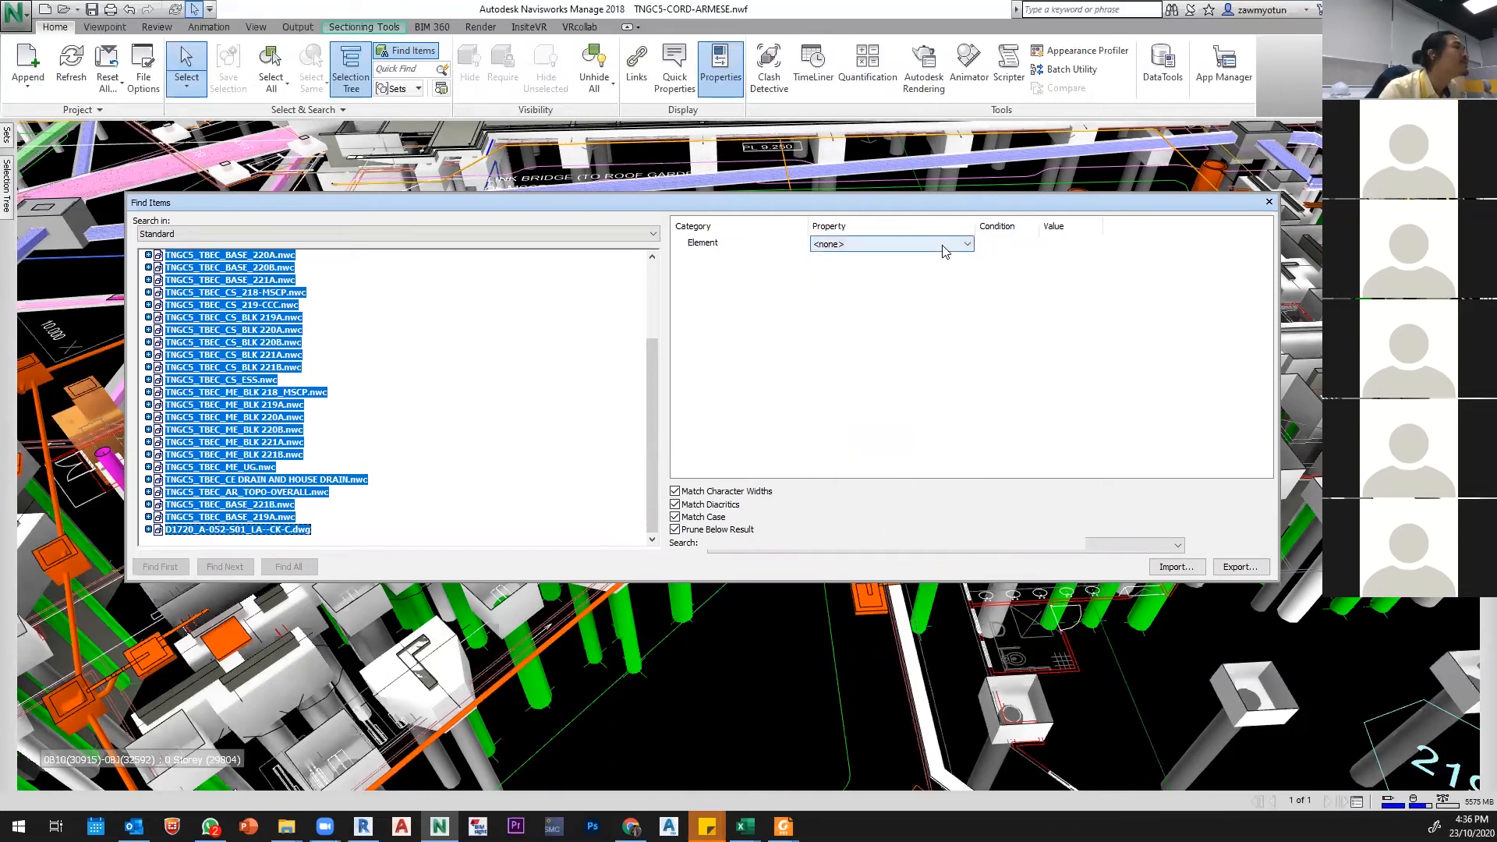
pyautogui.click(945, 246)
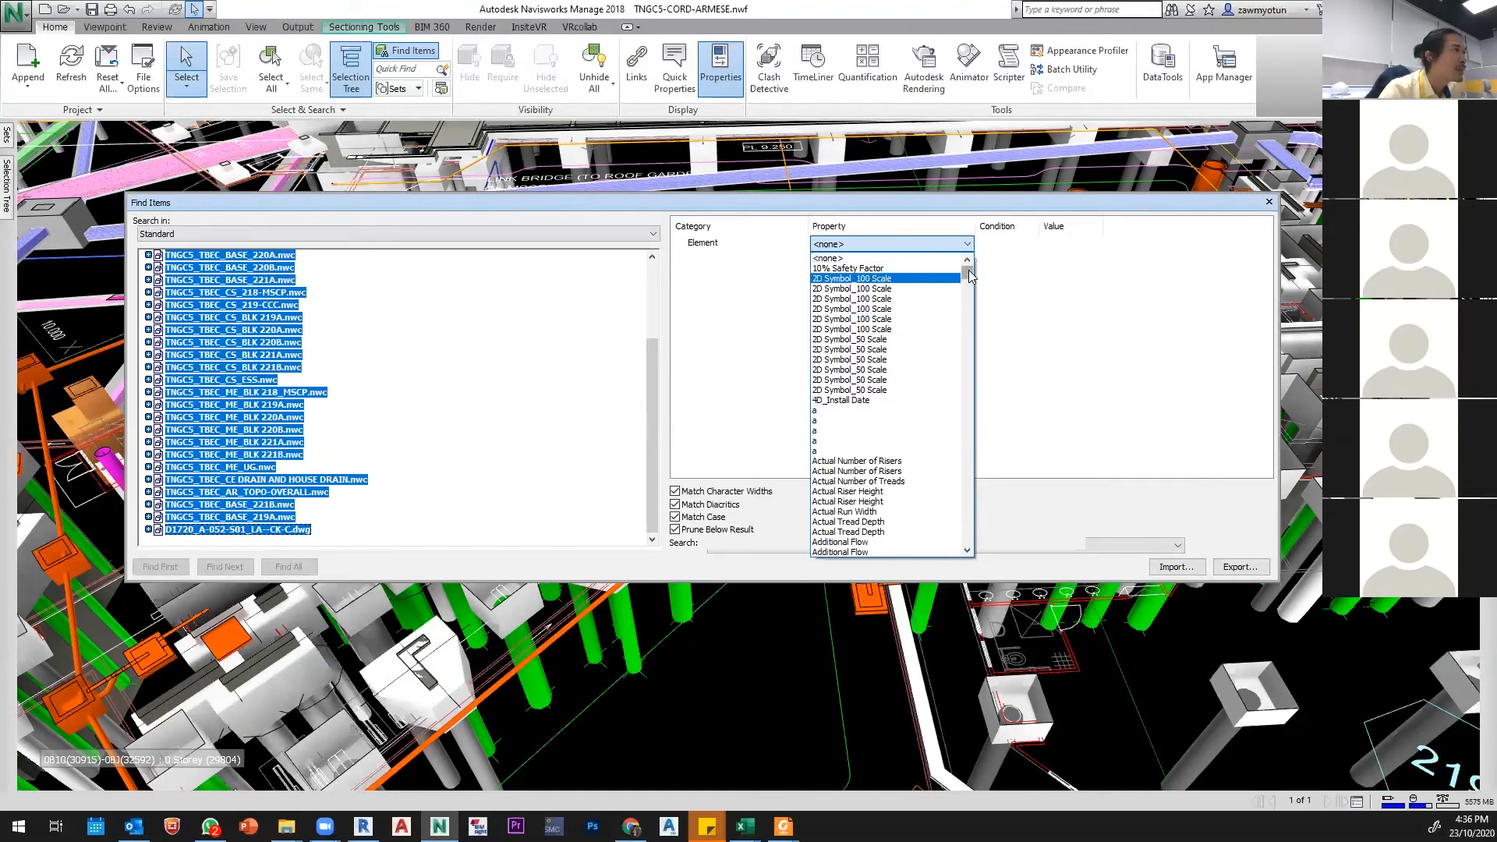
pyautogui.moveTo(969, 274); pyautogui.dragTo(968, 535)
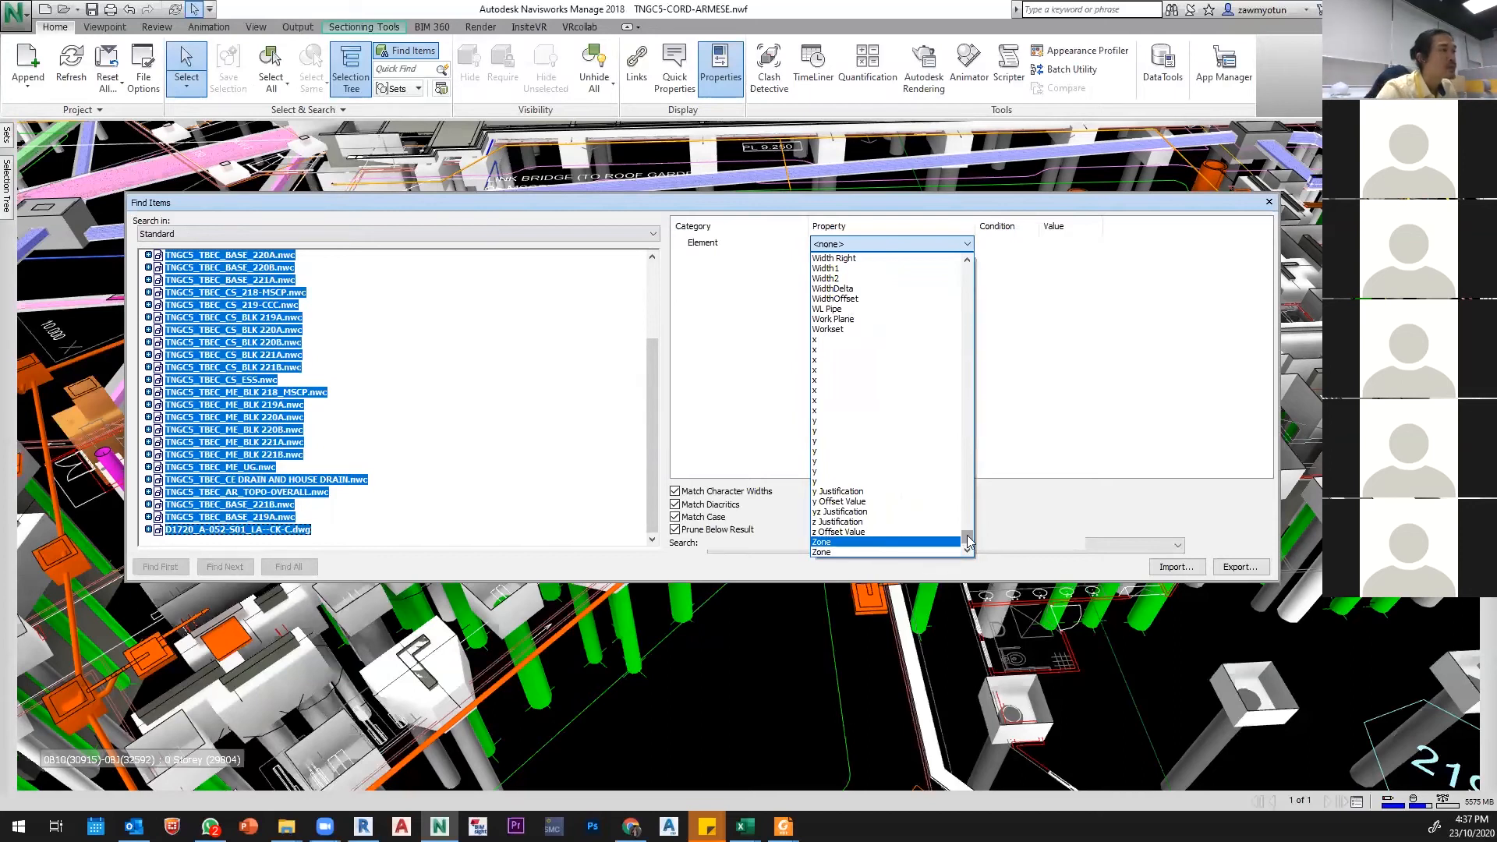
pyautogui.moveTo(970, 540); pyautogui.dragTo(965, 263)
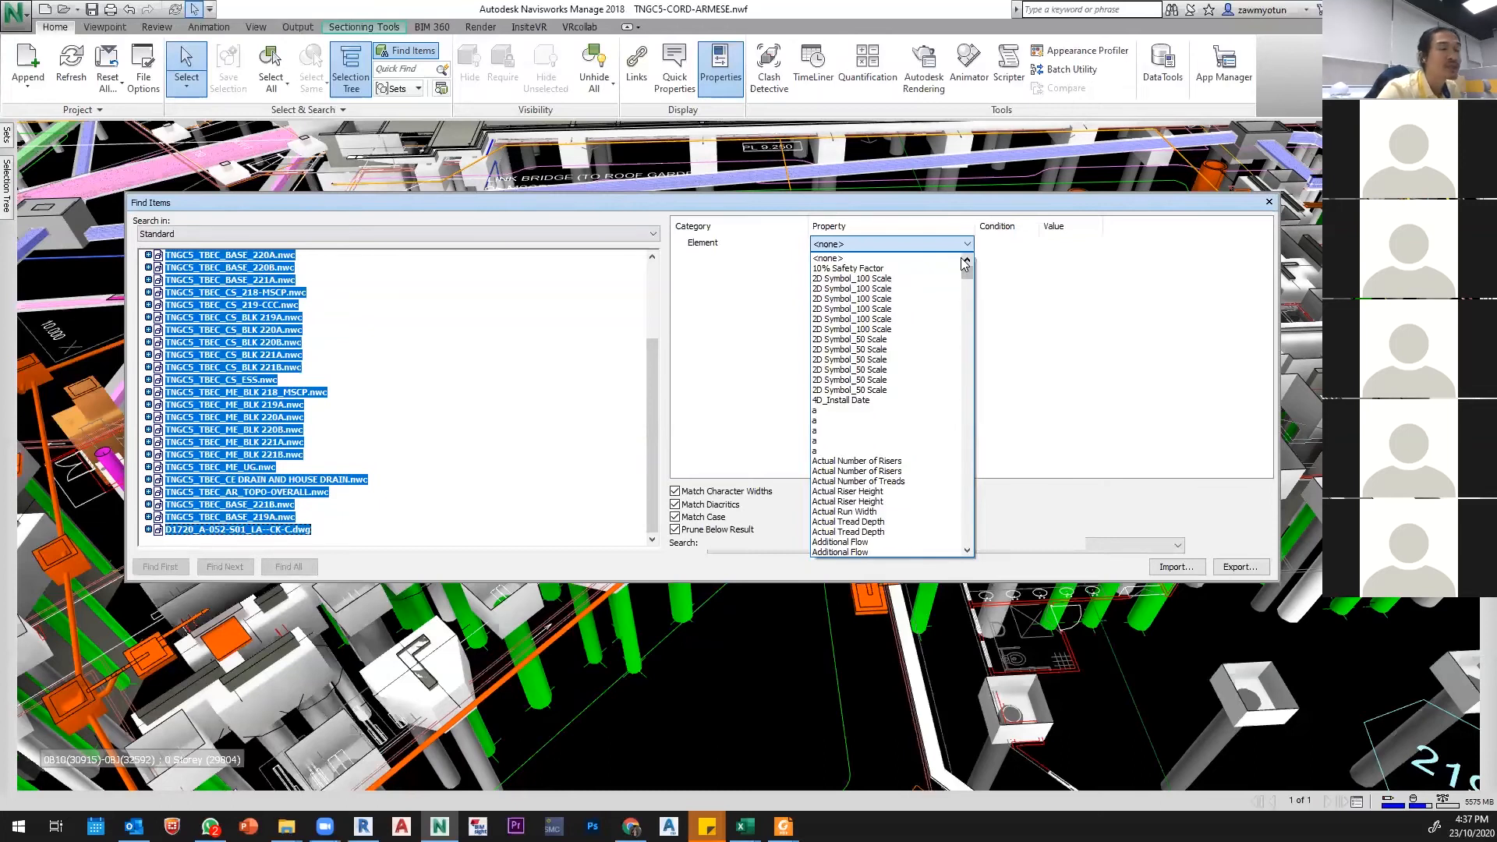
pyautogui.click(857, 402)
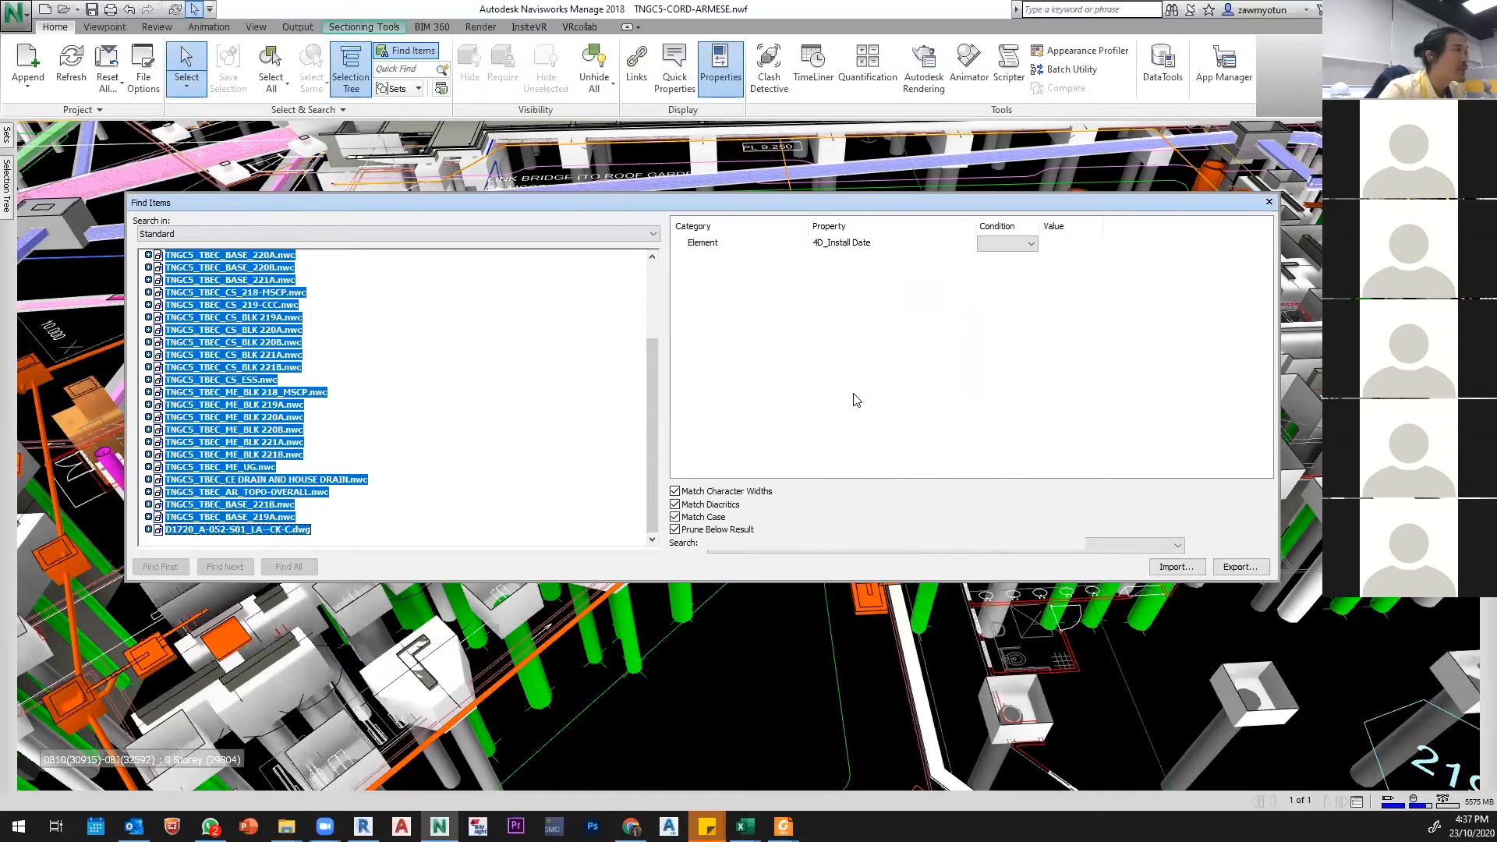
# Step: Look through the category options of the search condition and close Find Items
pyautogui.click(718, 244)
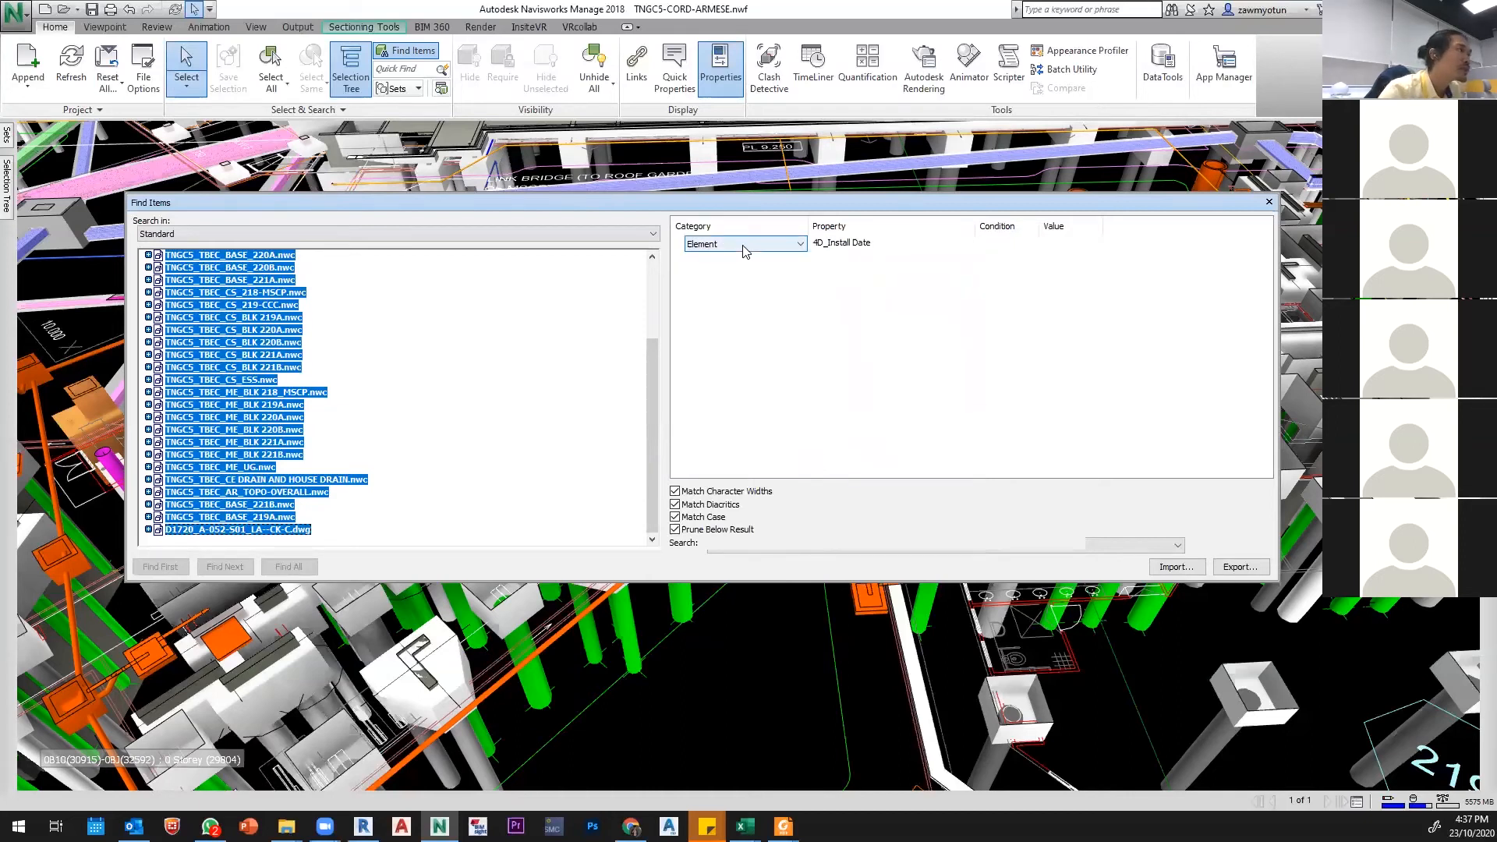
pyautogui.click(743, 247)
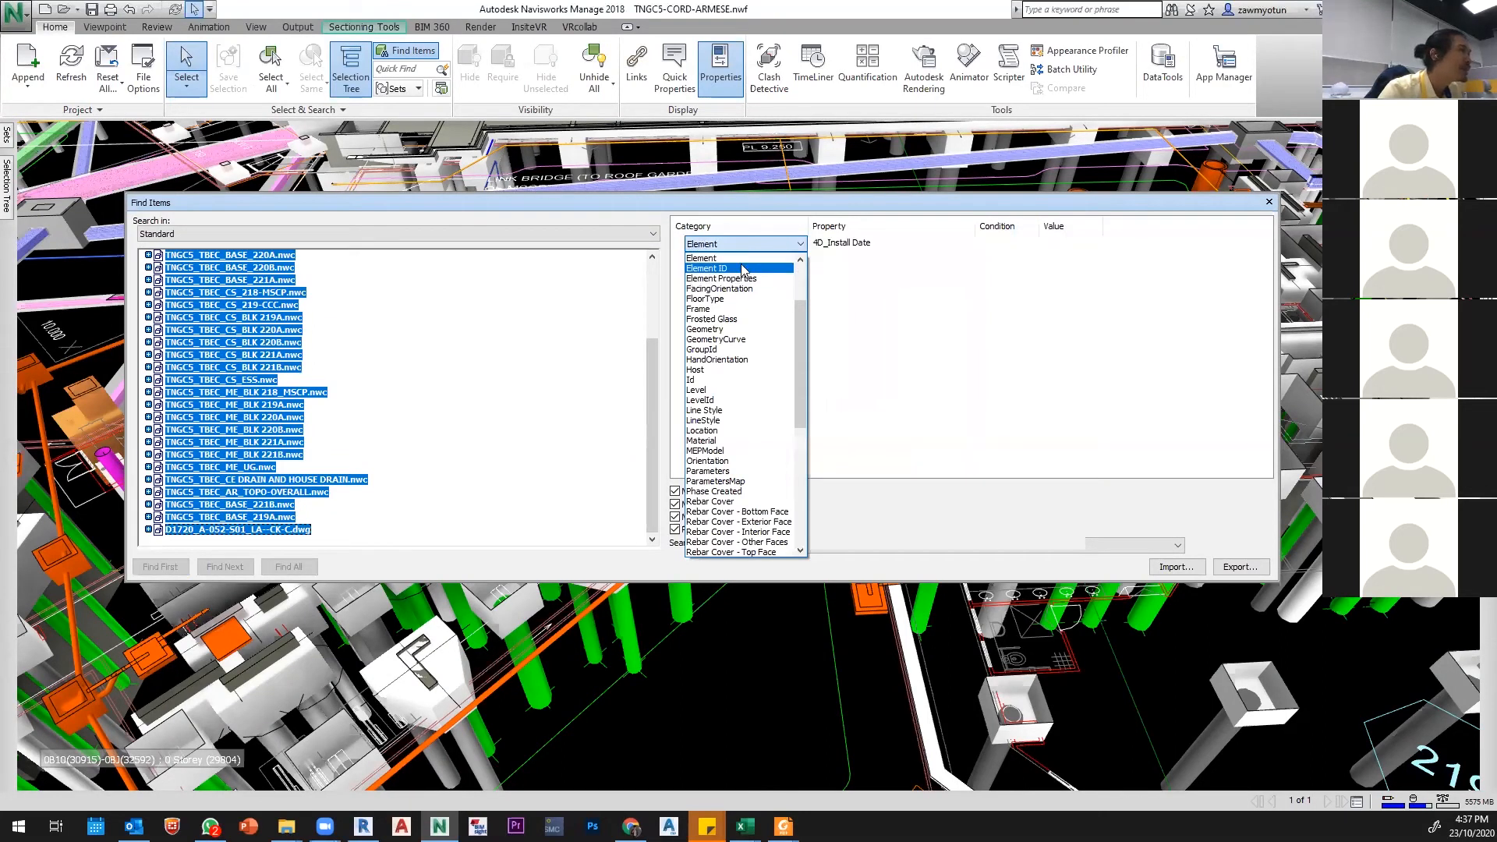
pyautogui.moveTo(800, 368); pyautogui.dragTo(817, 284)
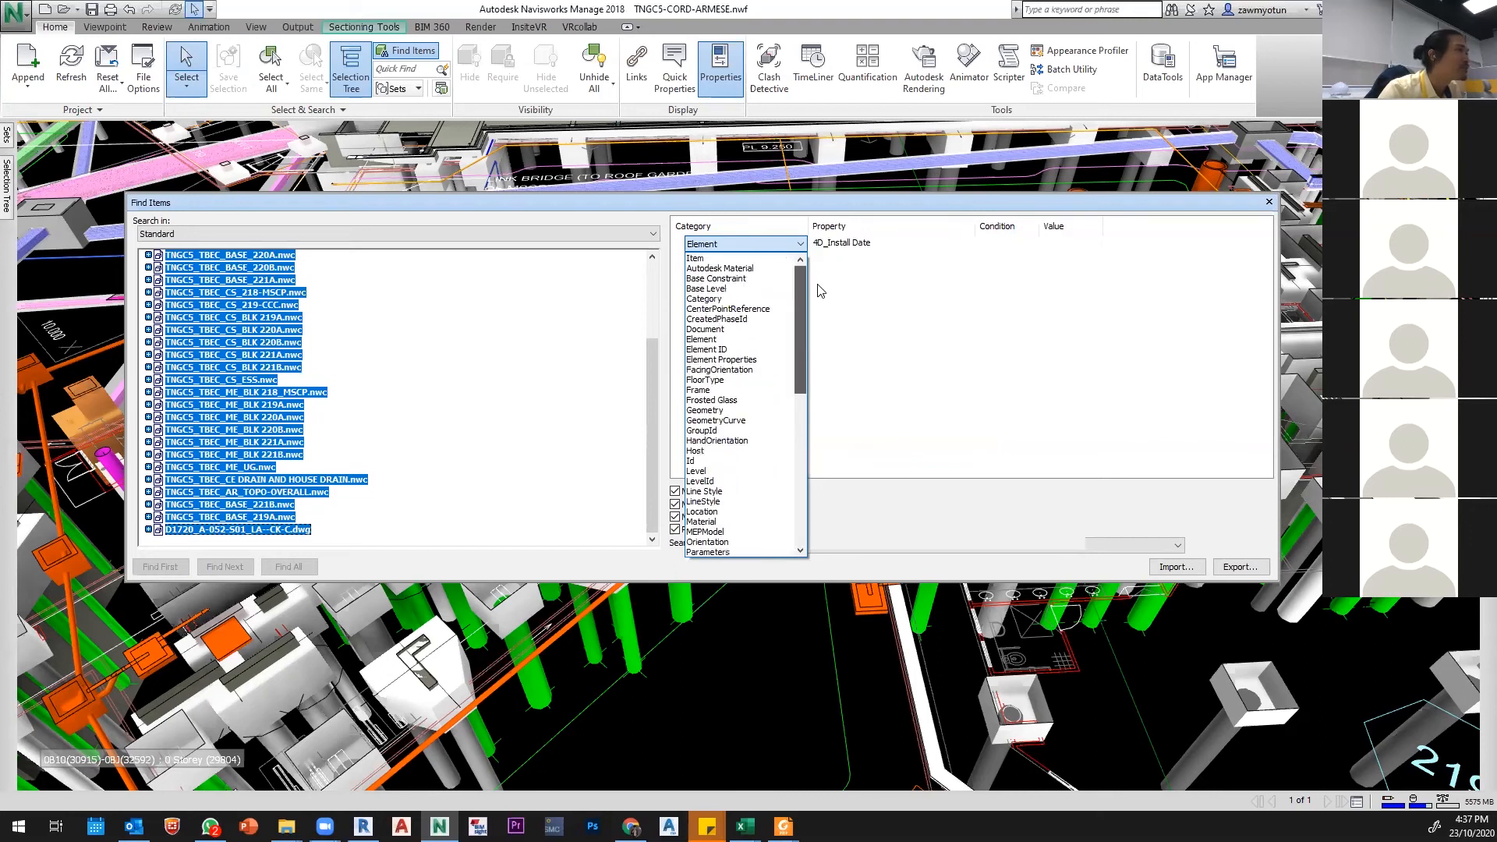
pyautogui.click(1266, 204)
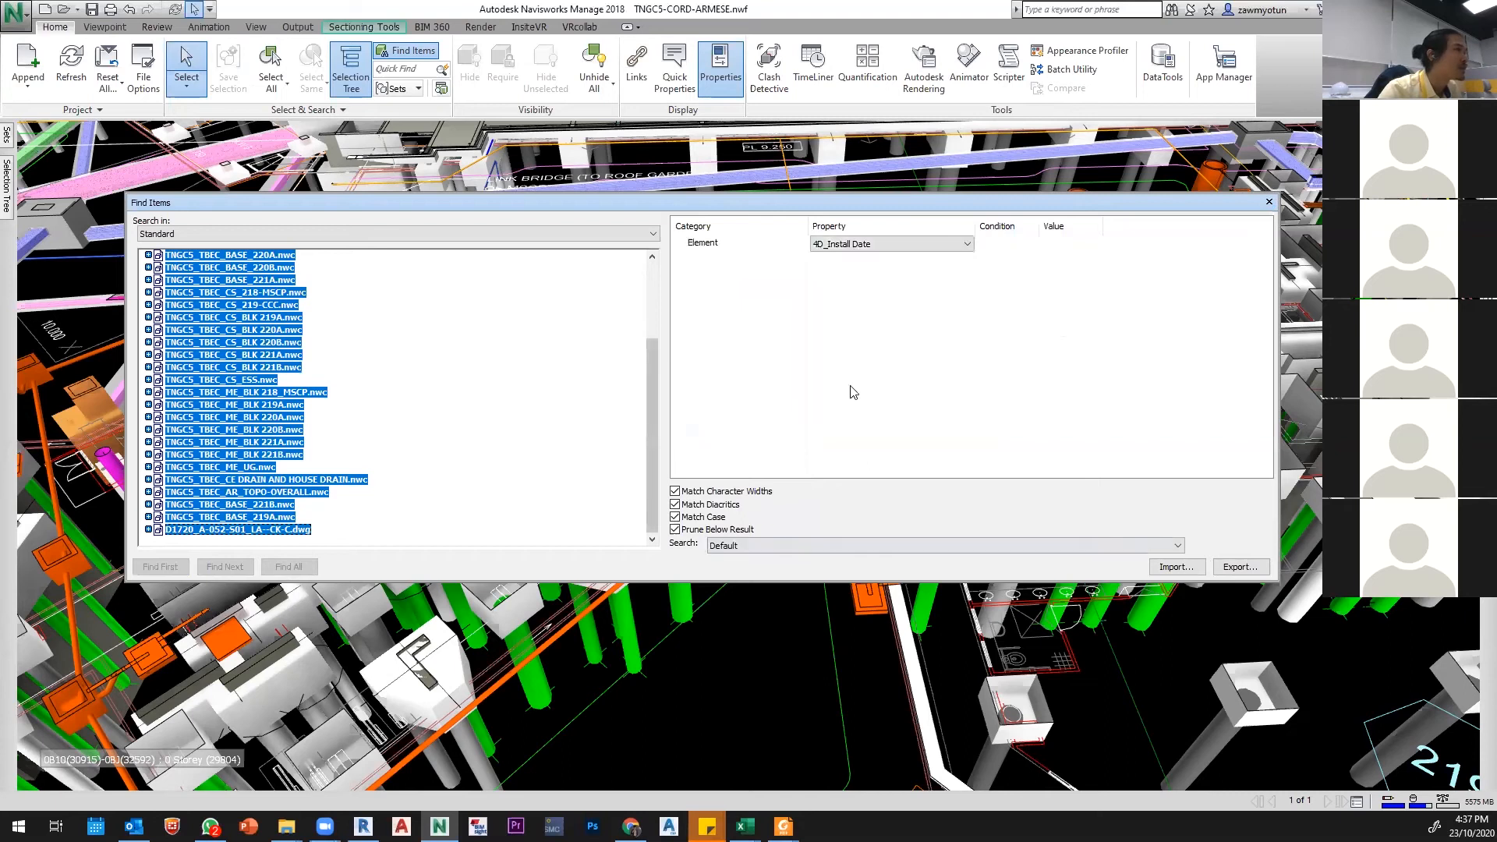
pyautogui.click(1268, 201)
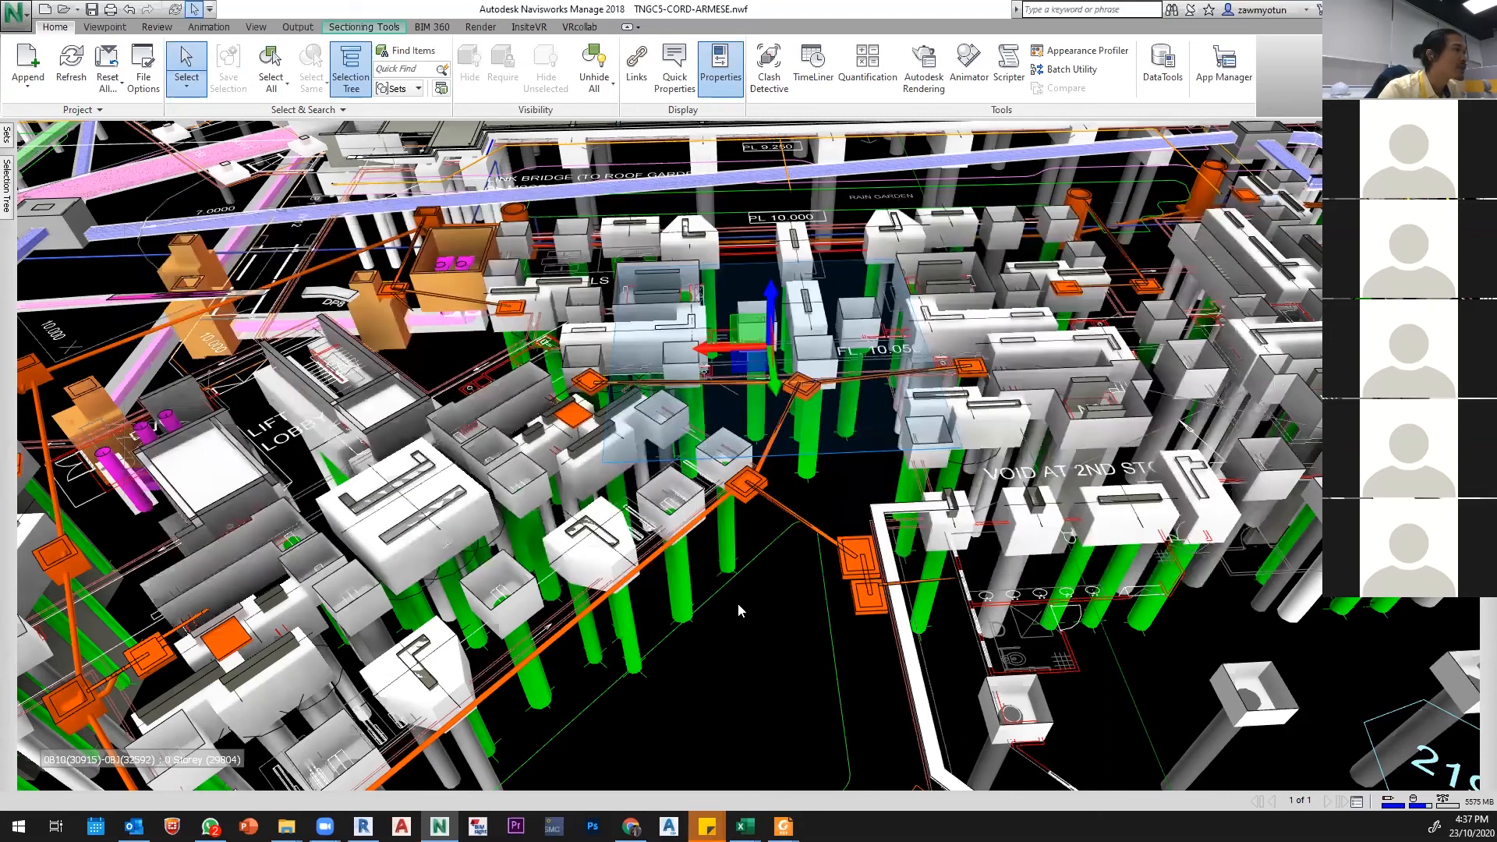
# Step: Select the 900 mm pile below the pile cap again and its parent Bore Pile in the selection tree
pyautogui.click(689, 616)
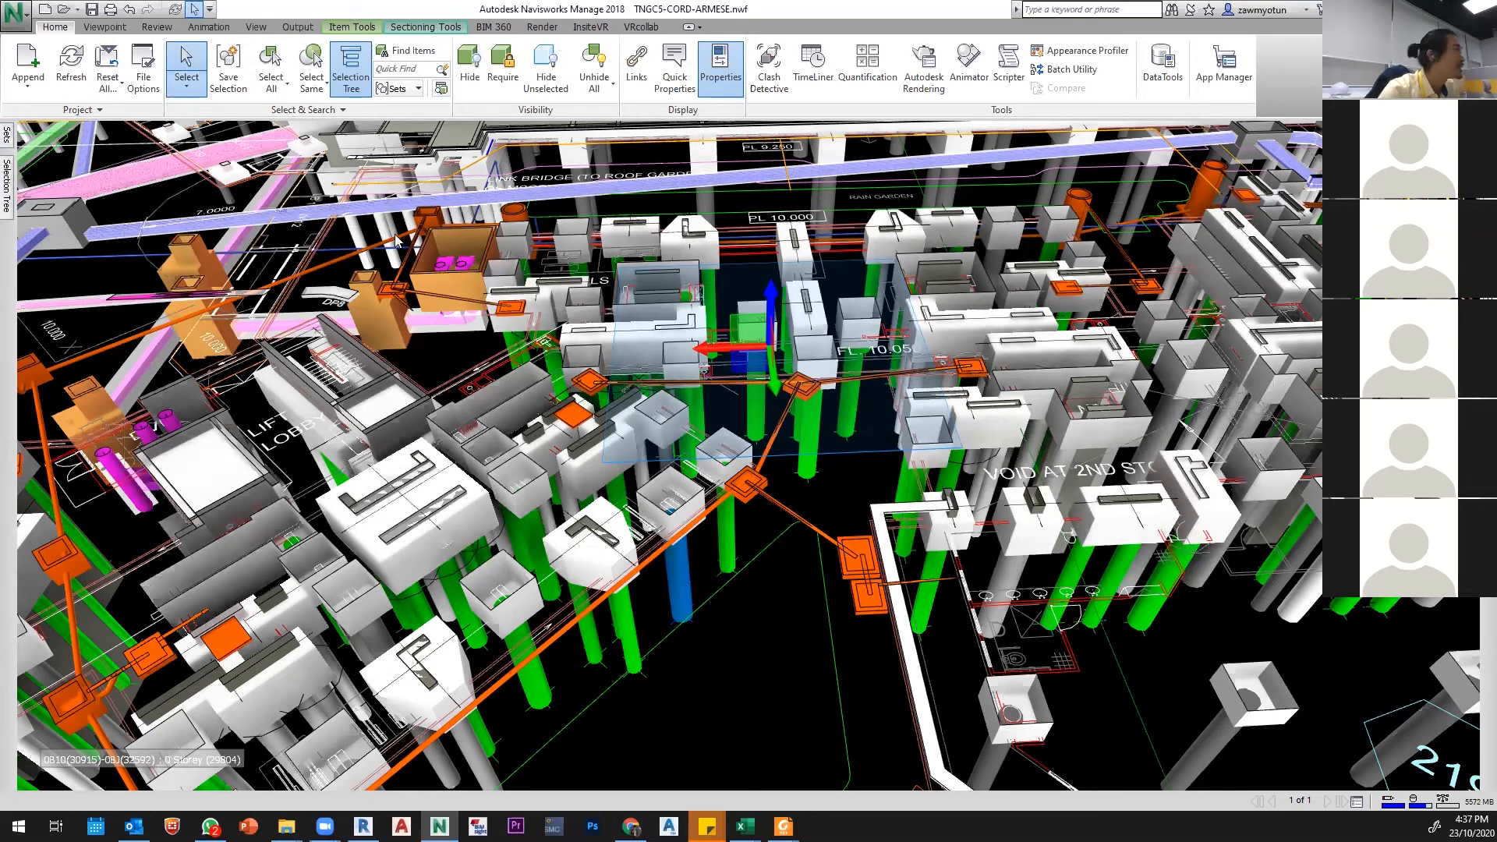
pyautogui.moveTo(6, 187)
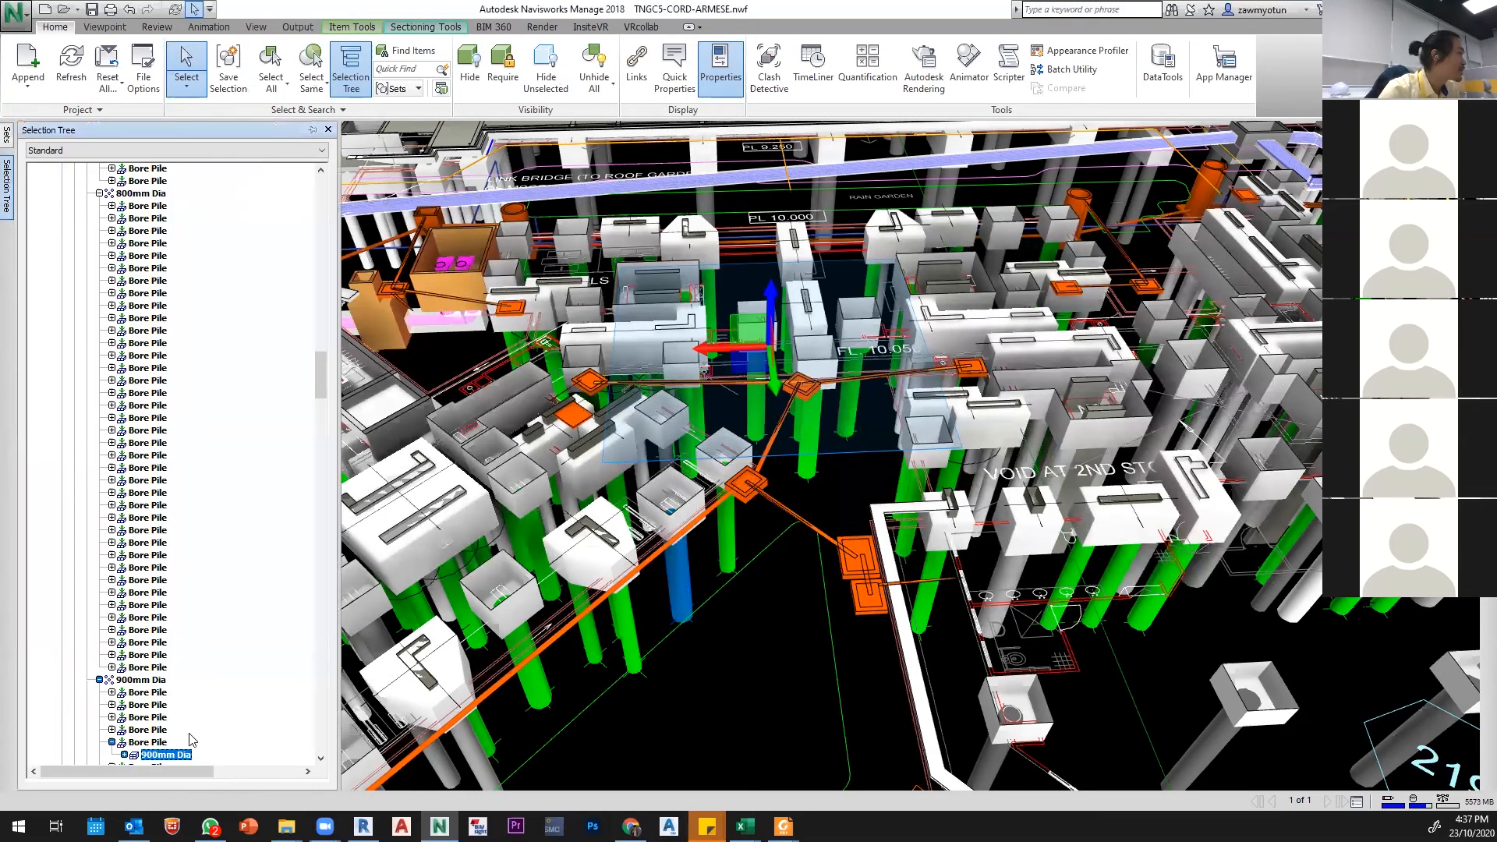
pyautogui.scroll(-4, 166, 674)
pyautogui.click(152, 596)
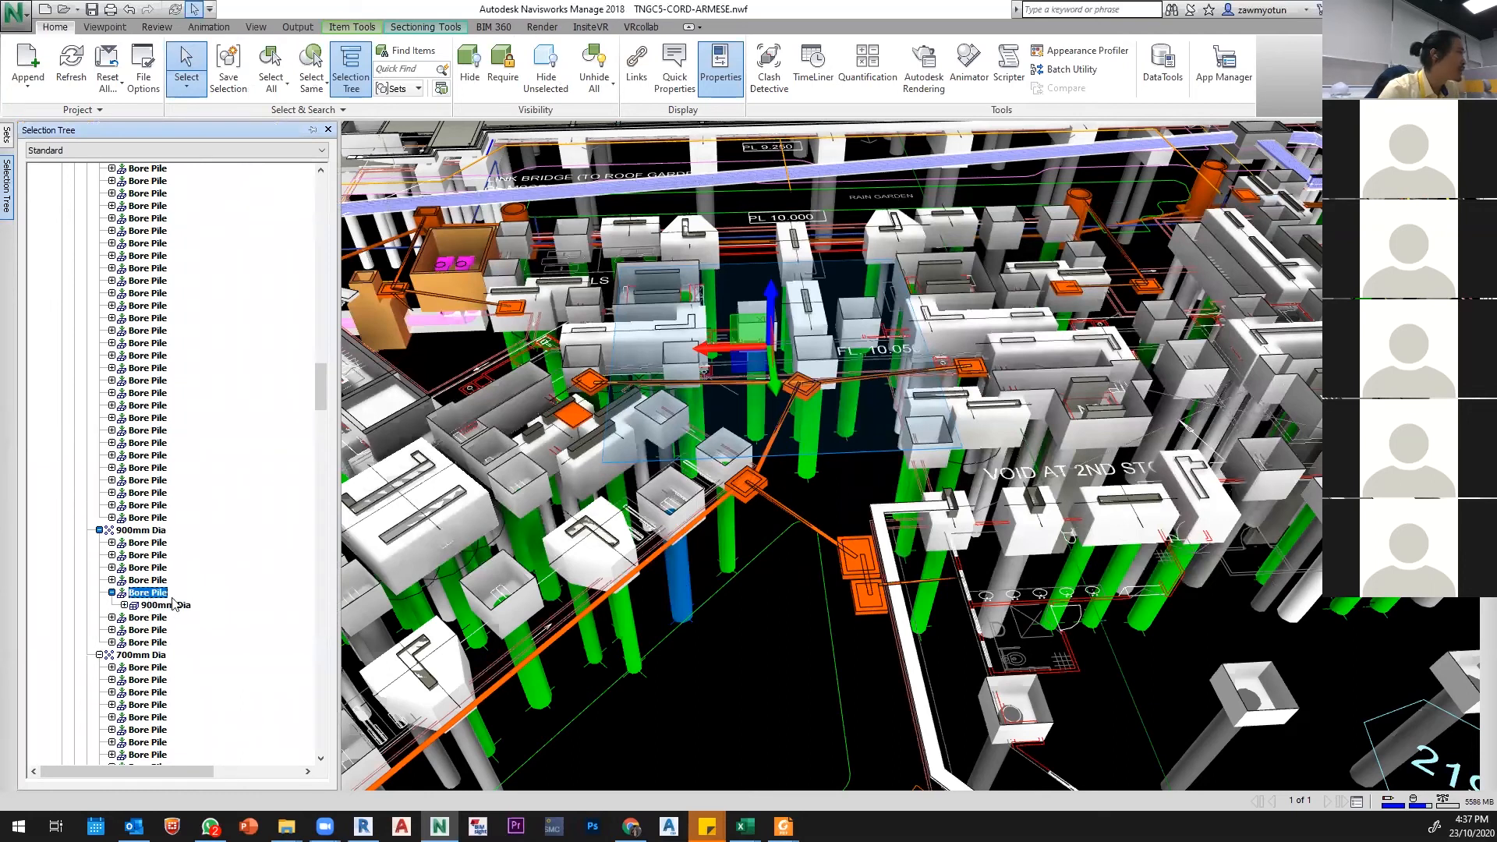
# Step: Review the selected 900 mm bore pile's Item, Material, Revit Material, Autodesk Material, Element ID, Revit Type and Element properties
pyautogui.moveTo(1487, 156)
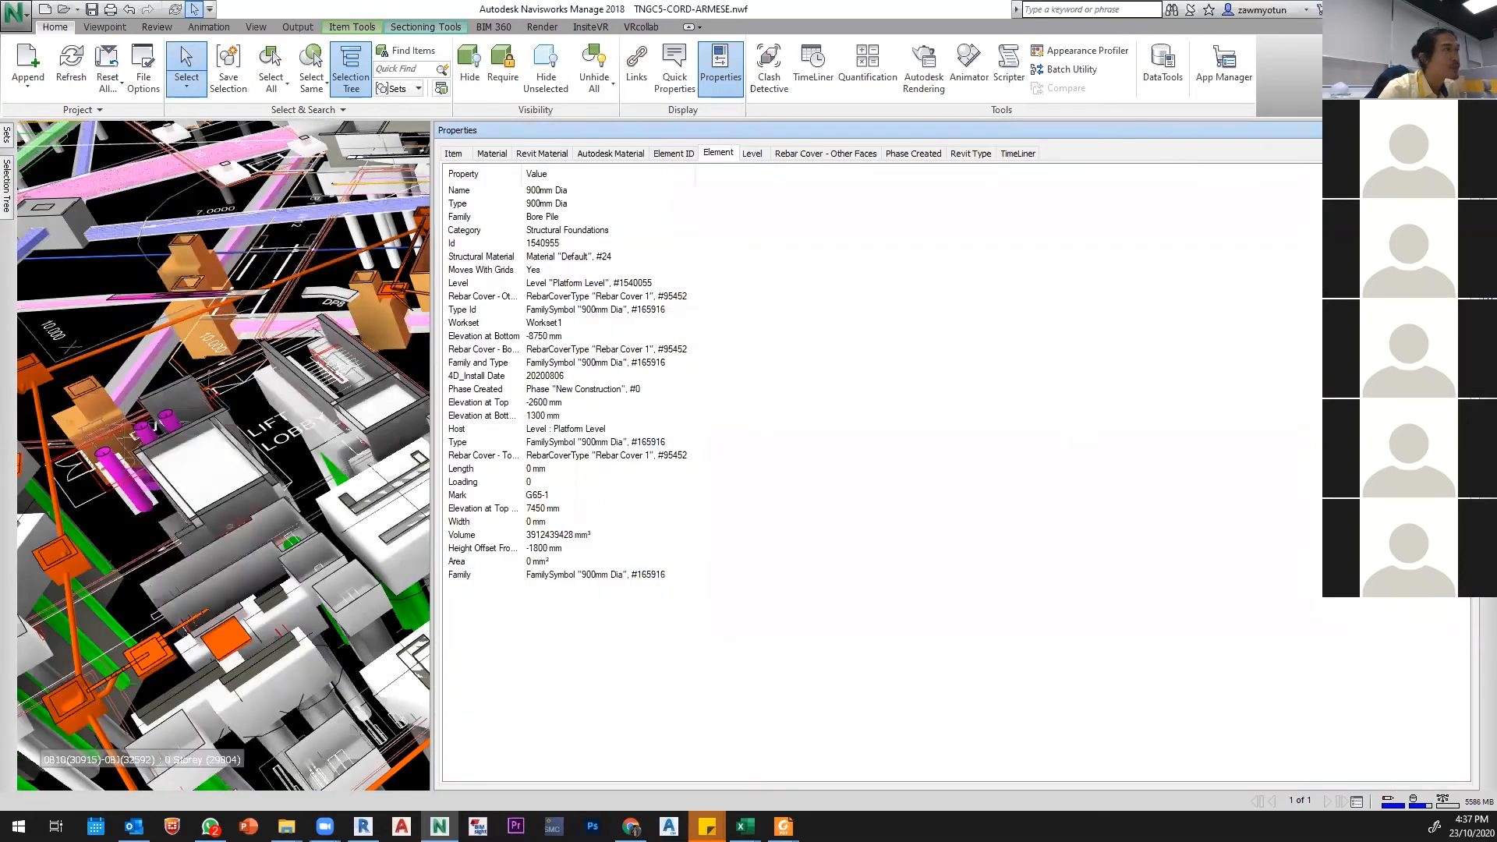
pyautogui.click(453, 153)
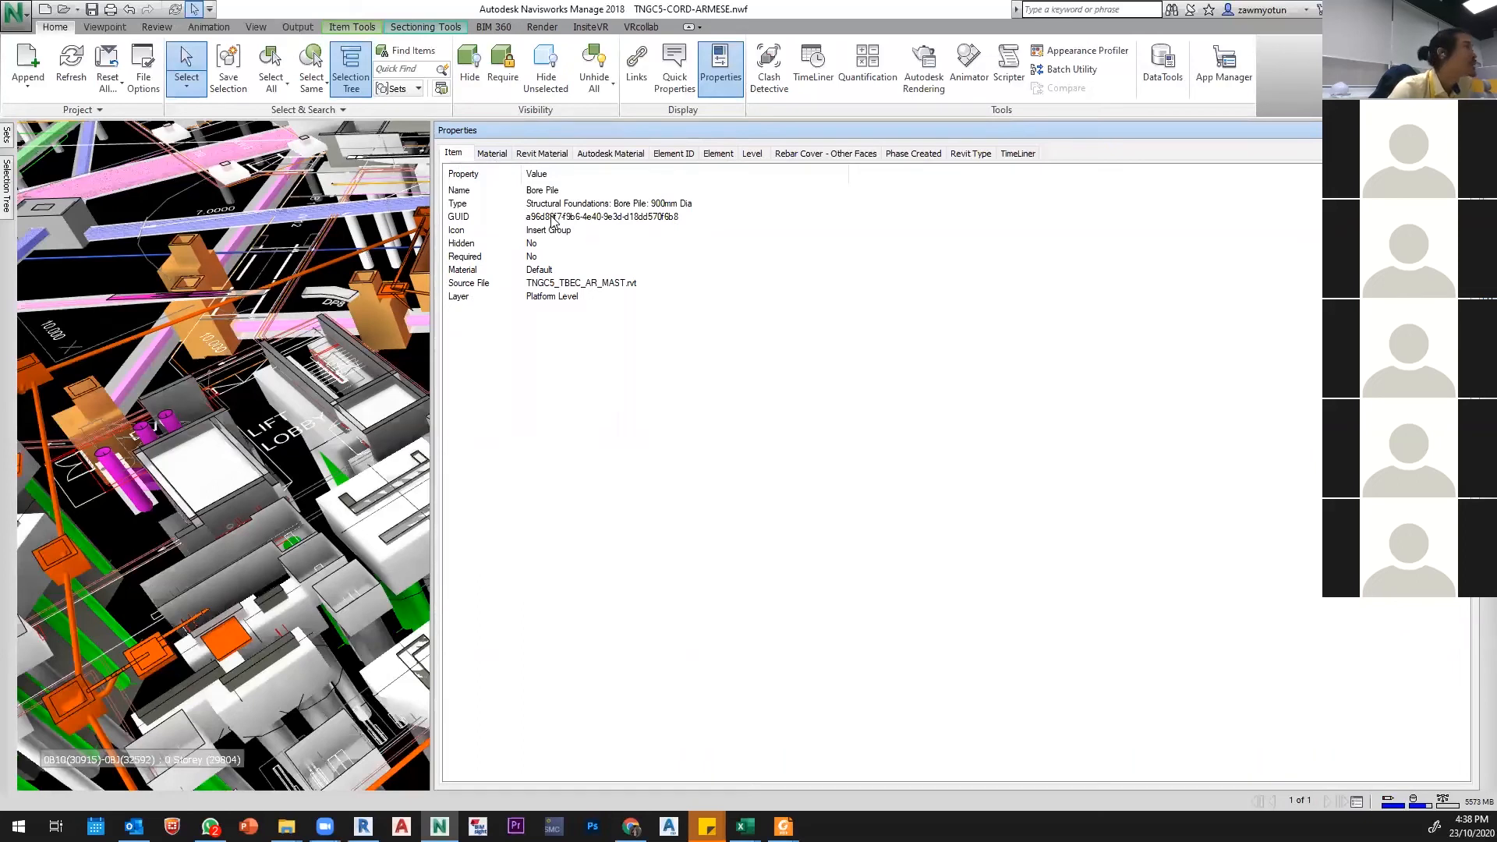
pyautogui.click(492, 153)
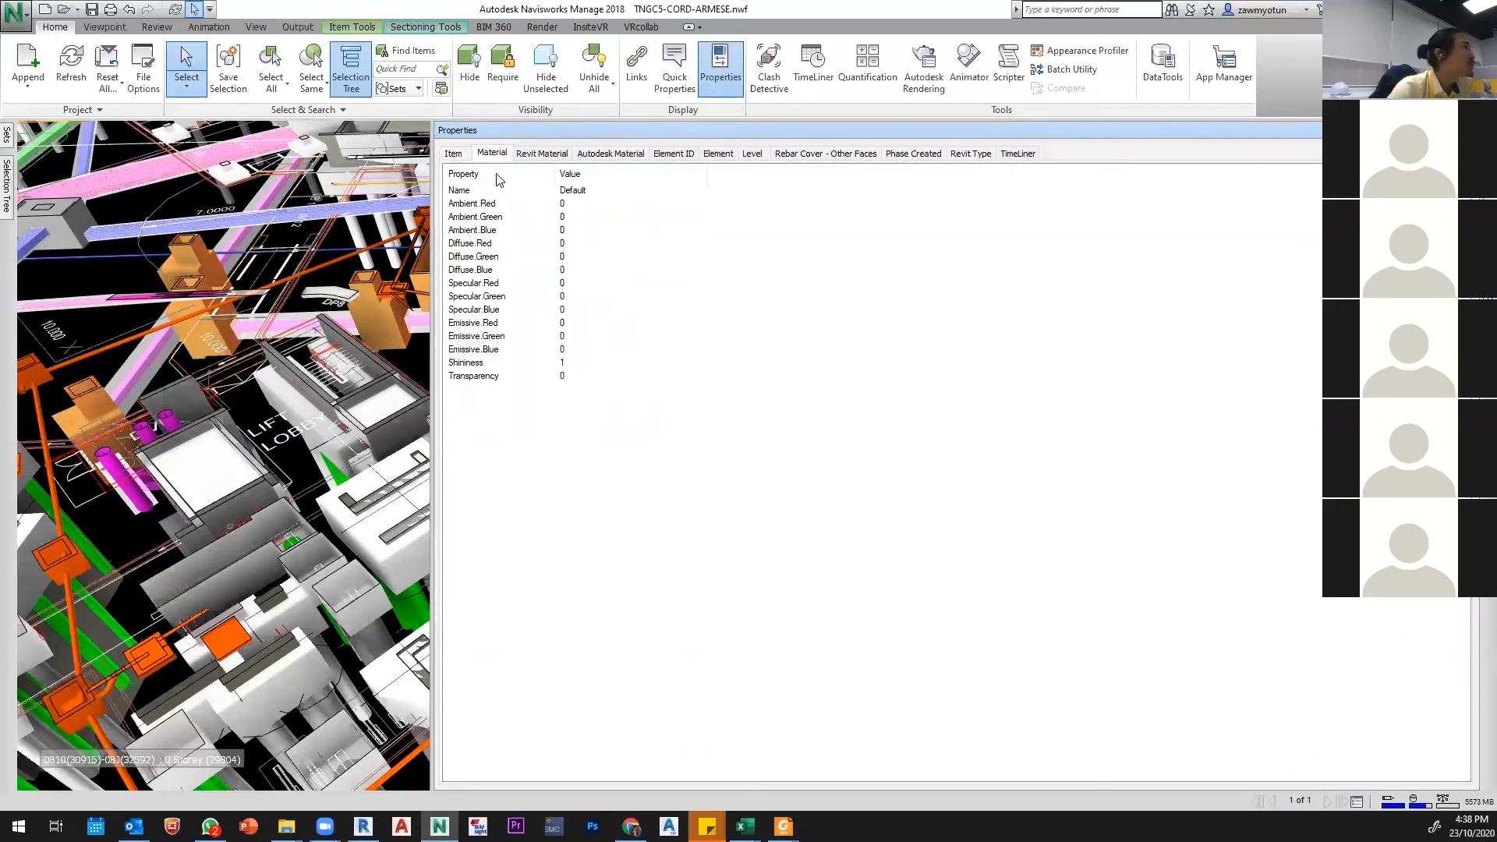
pyautogui.click(523, 155)
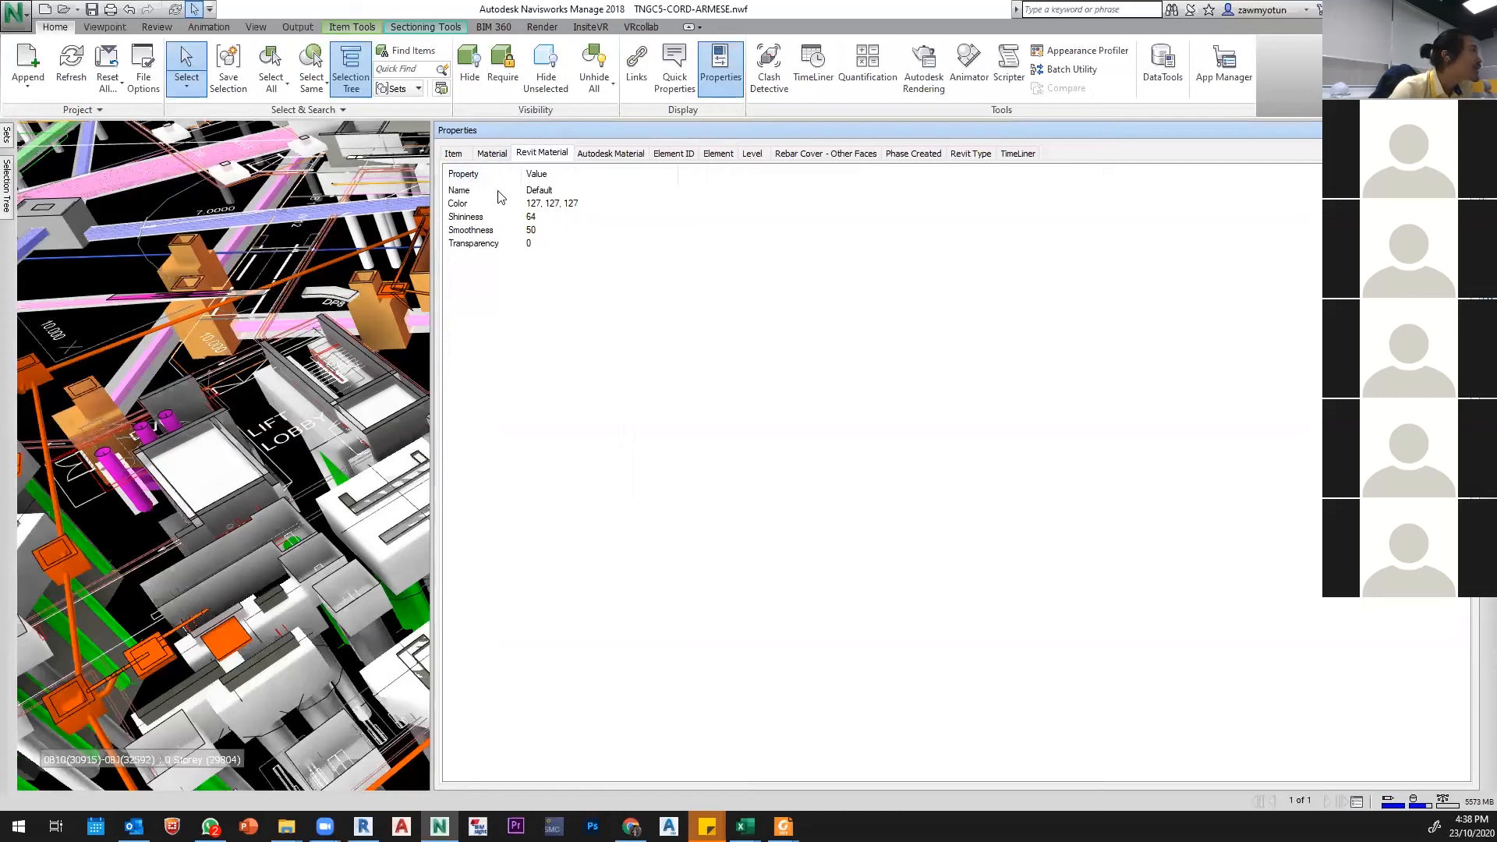
pyautogui.click(610, 154)
pyautogui.click(672, 153)
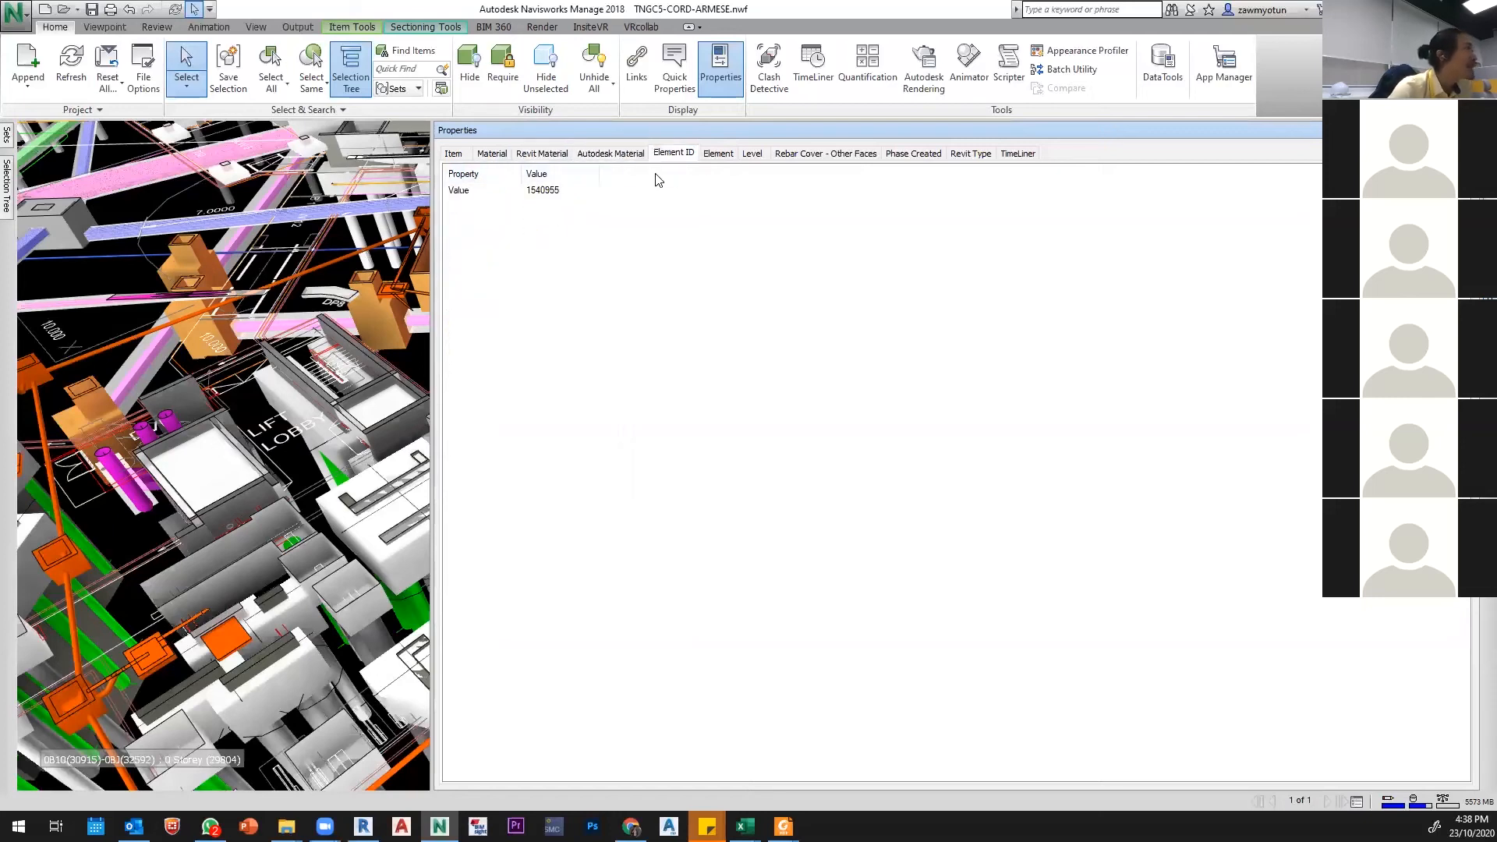
pyautogui.click(717, 155)
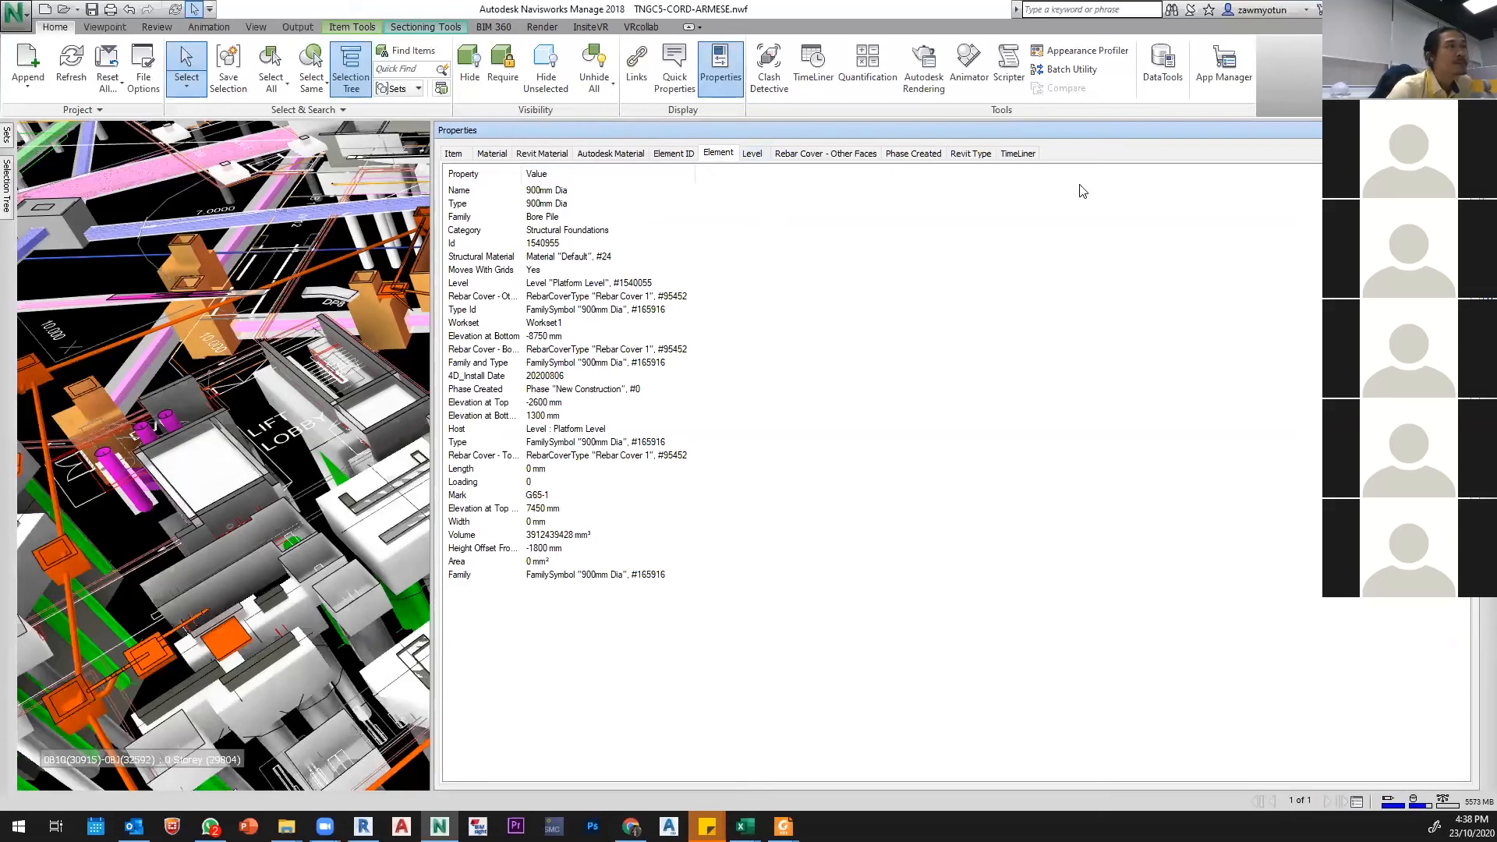
pyautogui.click(971, 153)
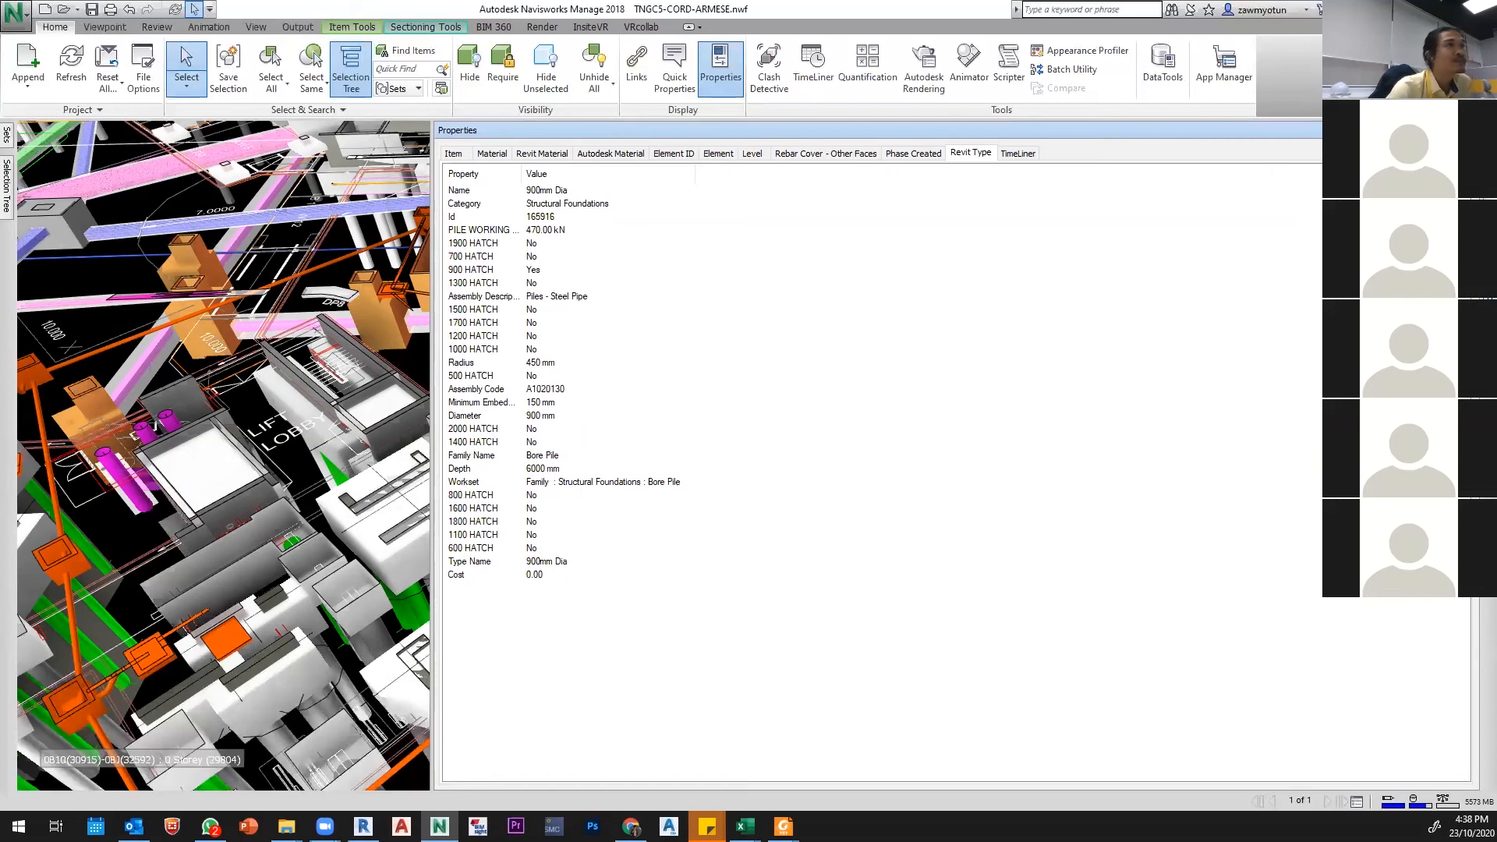
pyautogui.click(717, 154)
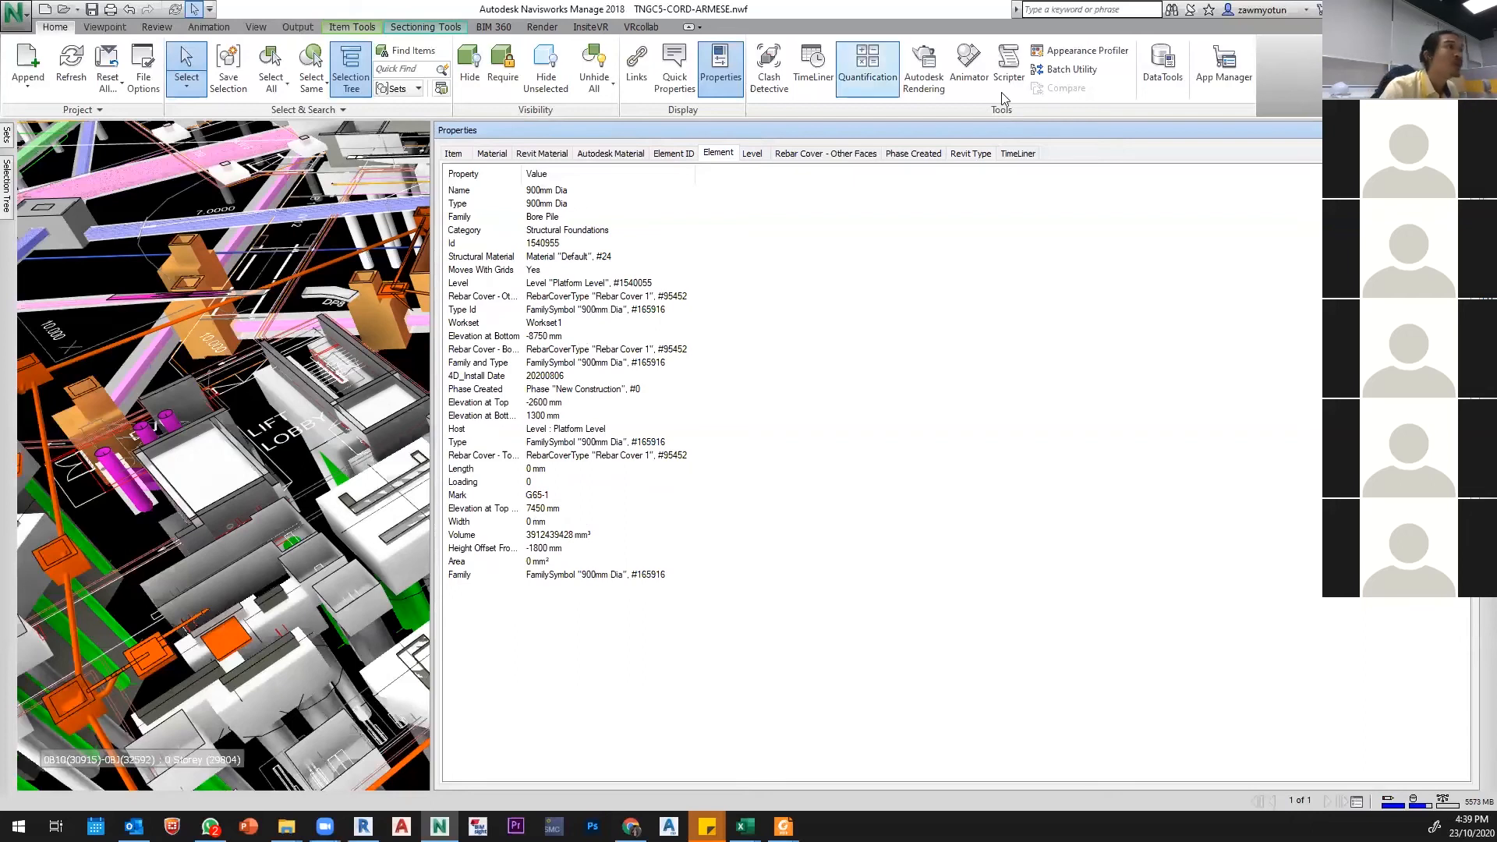
# Step: Deselect the pile, then use Find Items to search for all elements whose 4D_Install Date contains 202010
pyautogui.click(171, 198)
pyautogui.click(405, 50)
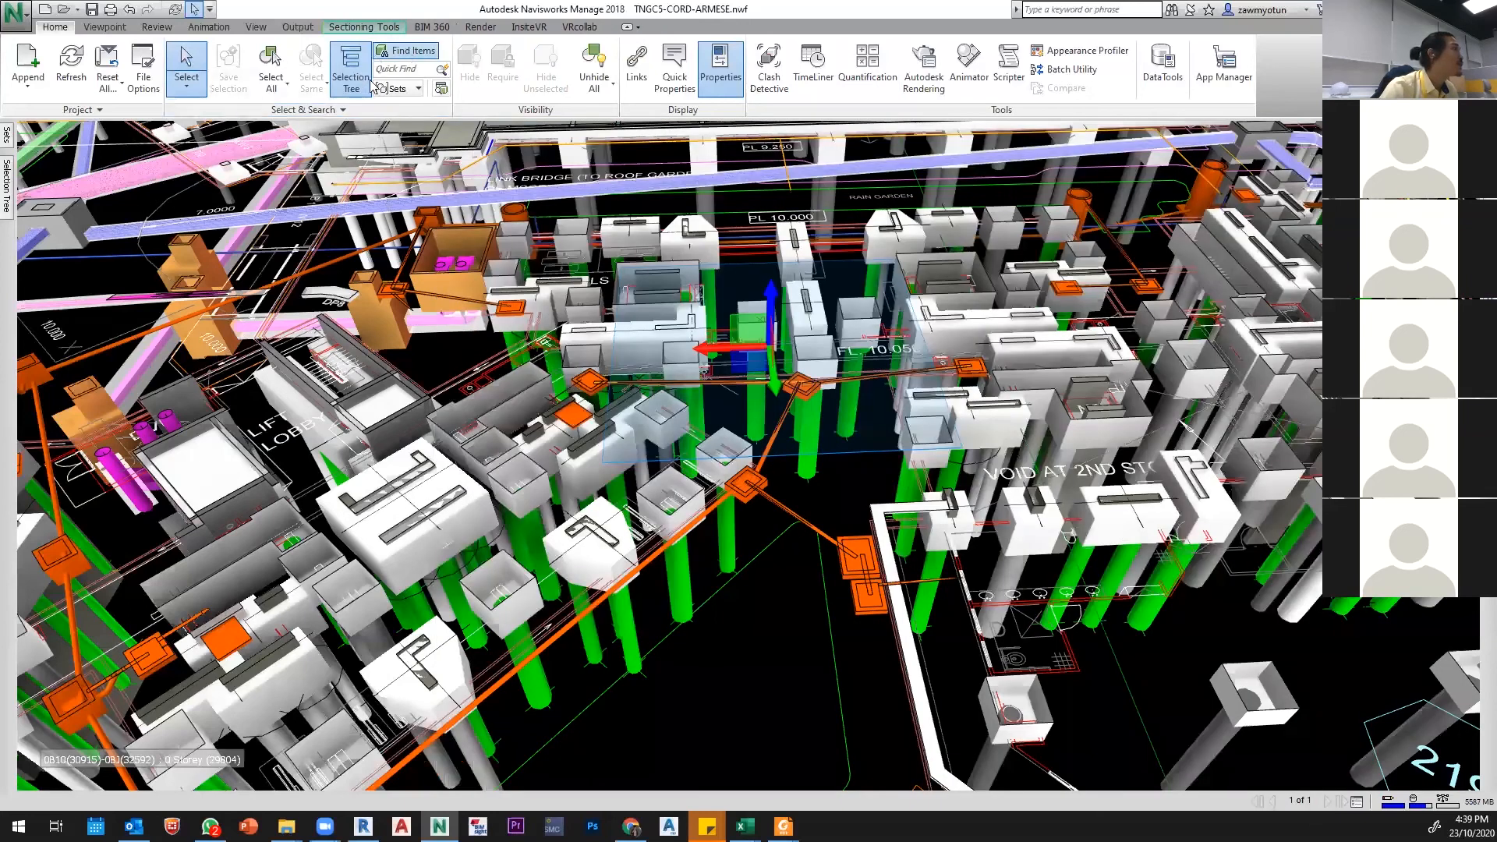
pyautogui.scroll(3, 264, 262)
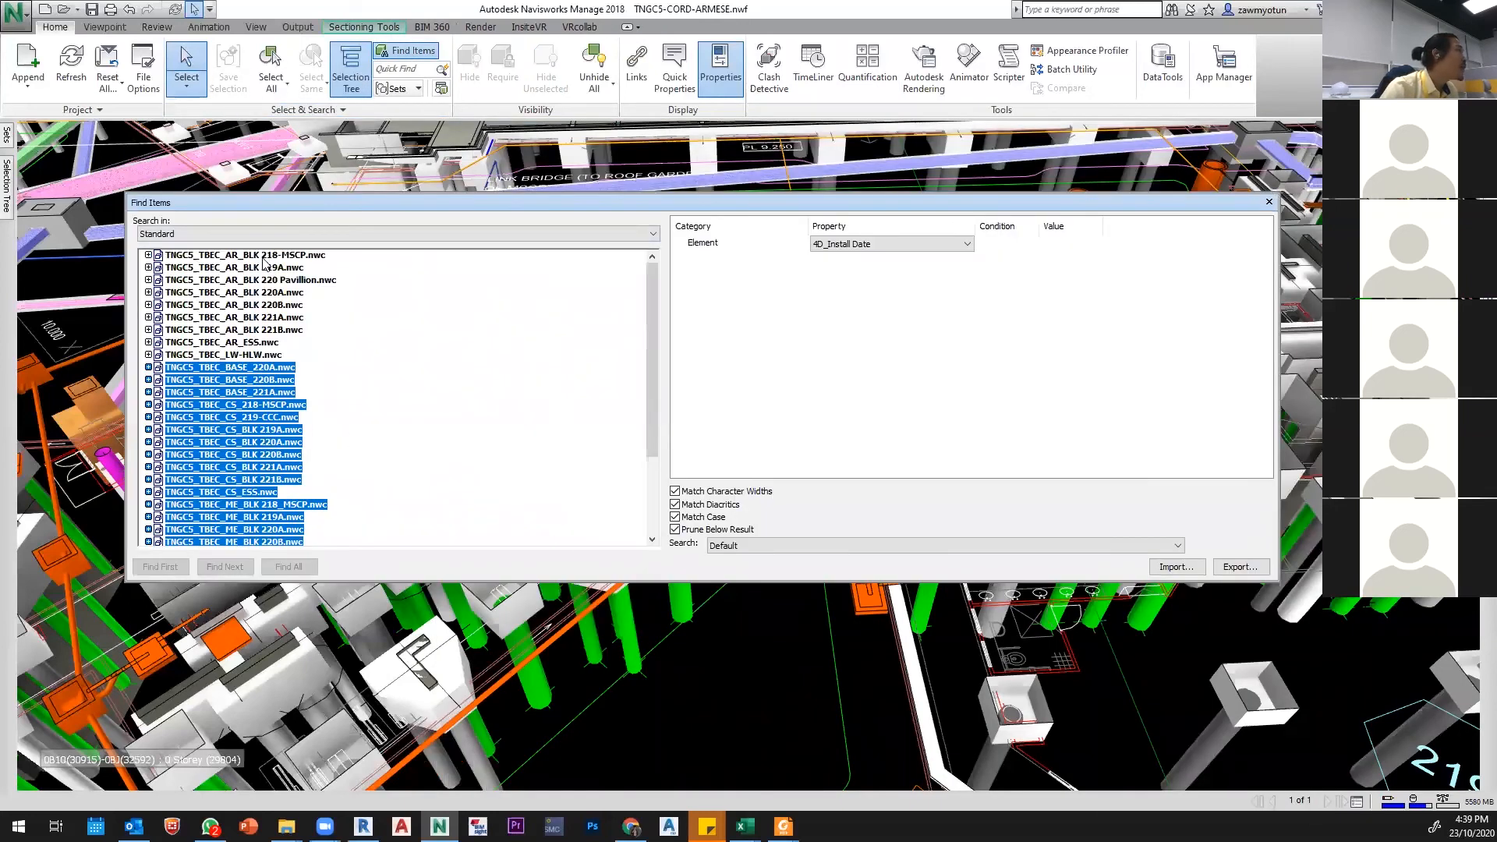
pyautogui.scroll(-3, 283, 257)
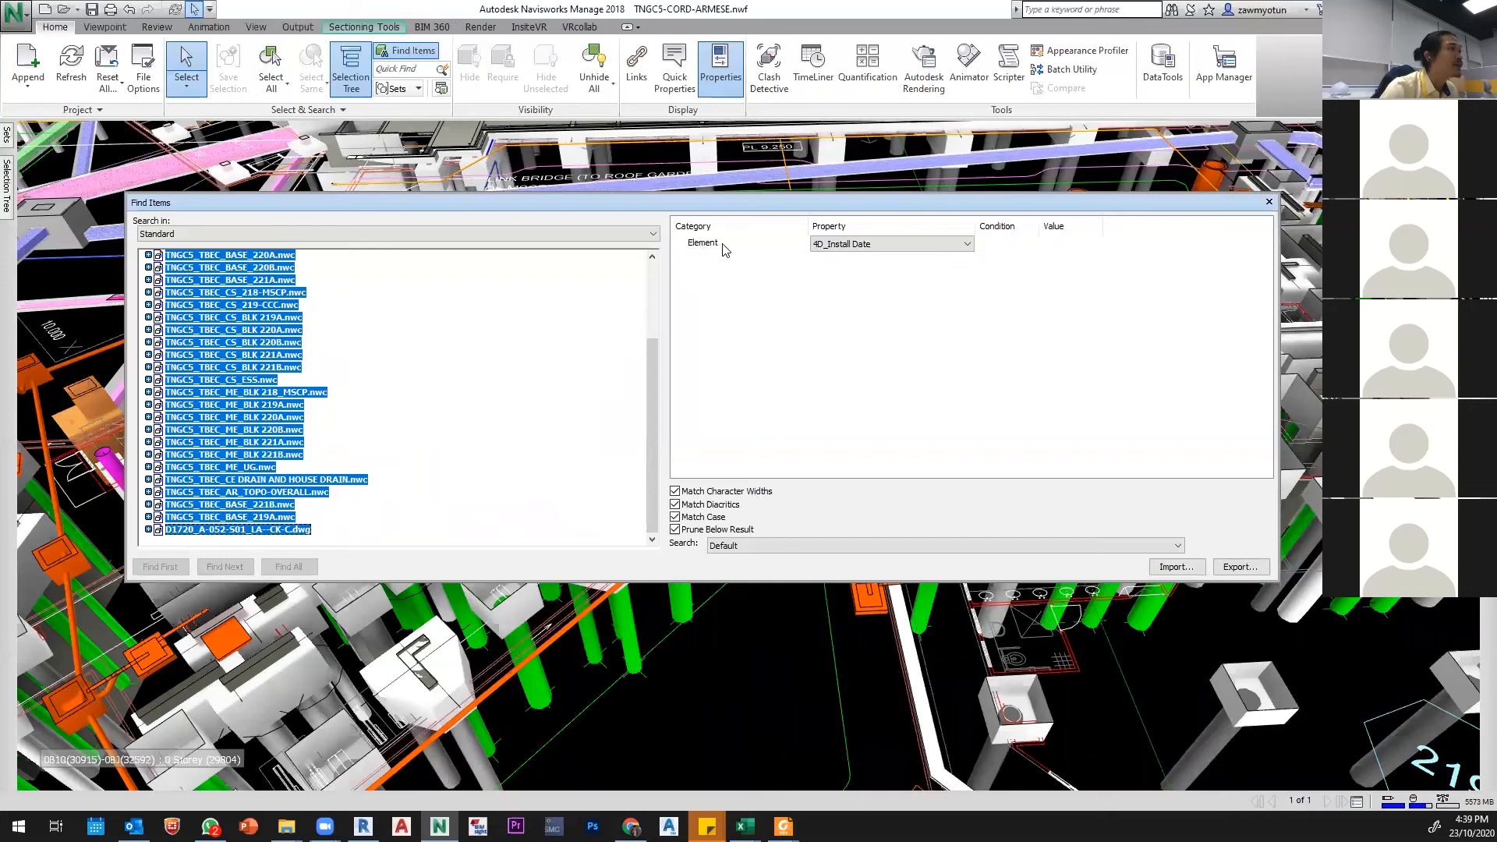
pyautogui.click(1032, 244)
pyautogui.click(1030, 244)
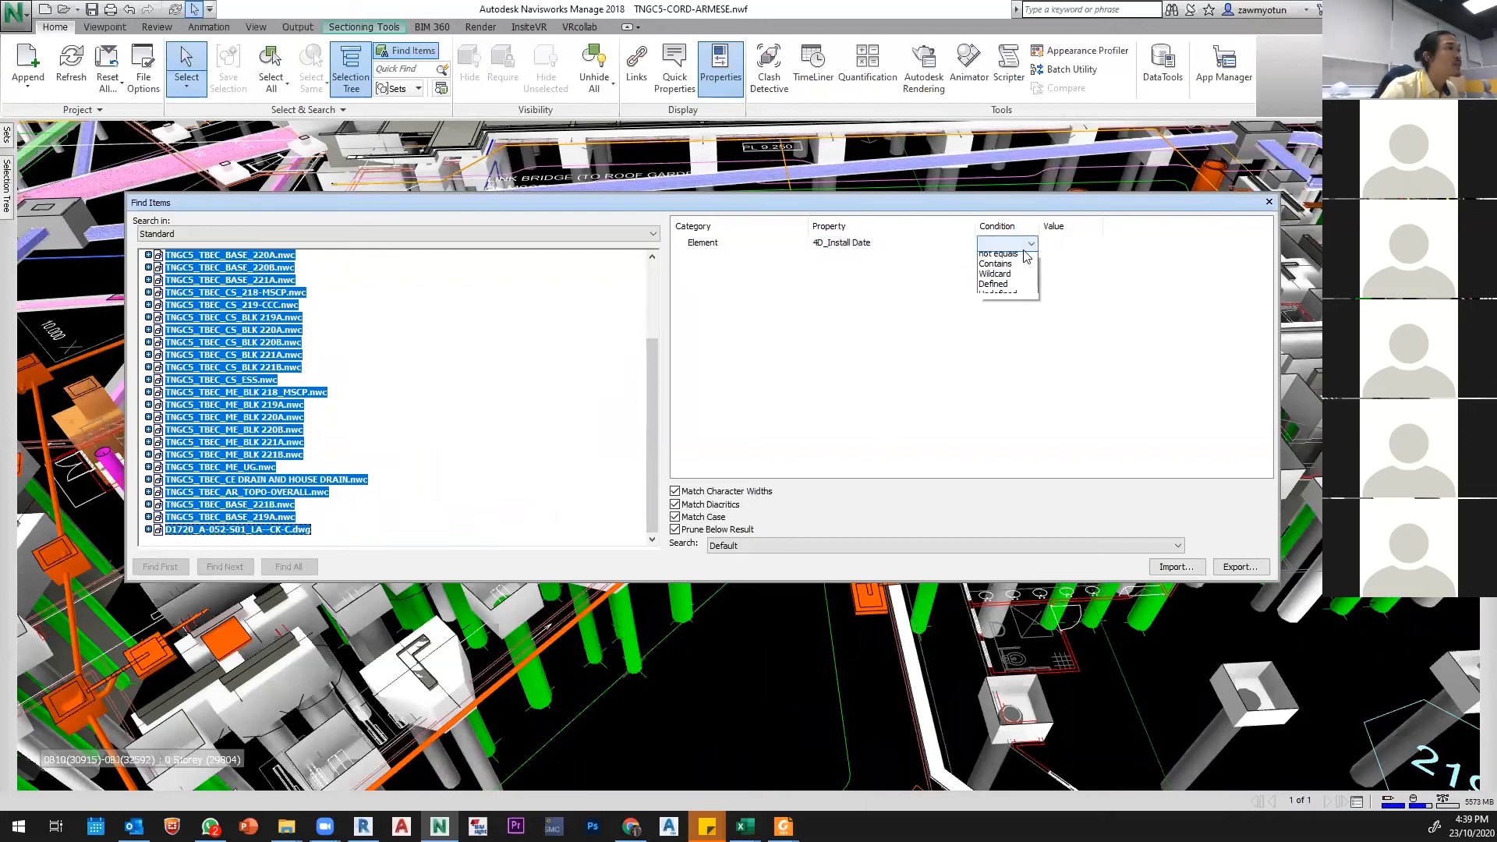
pyautogui.click(1026, 257)
pyautogui.click(1032, 244)
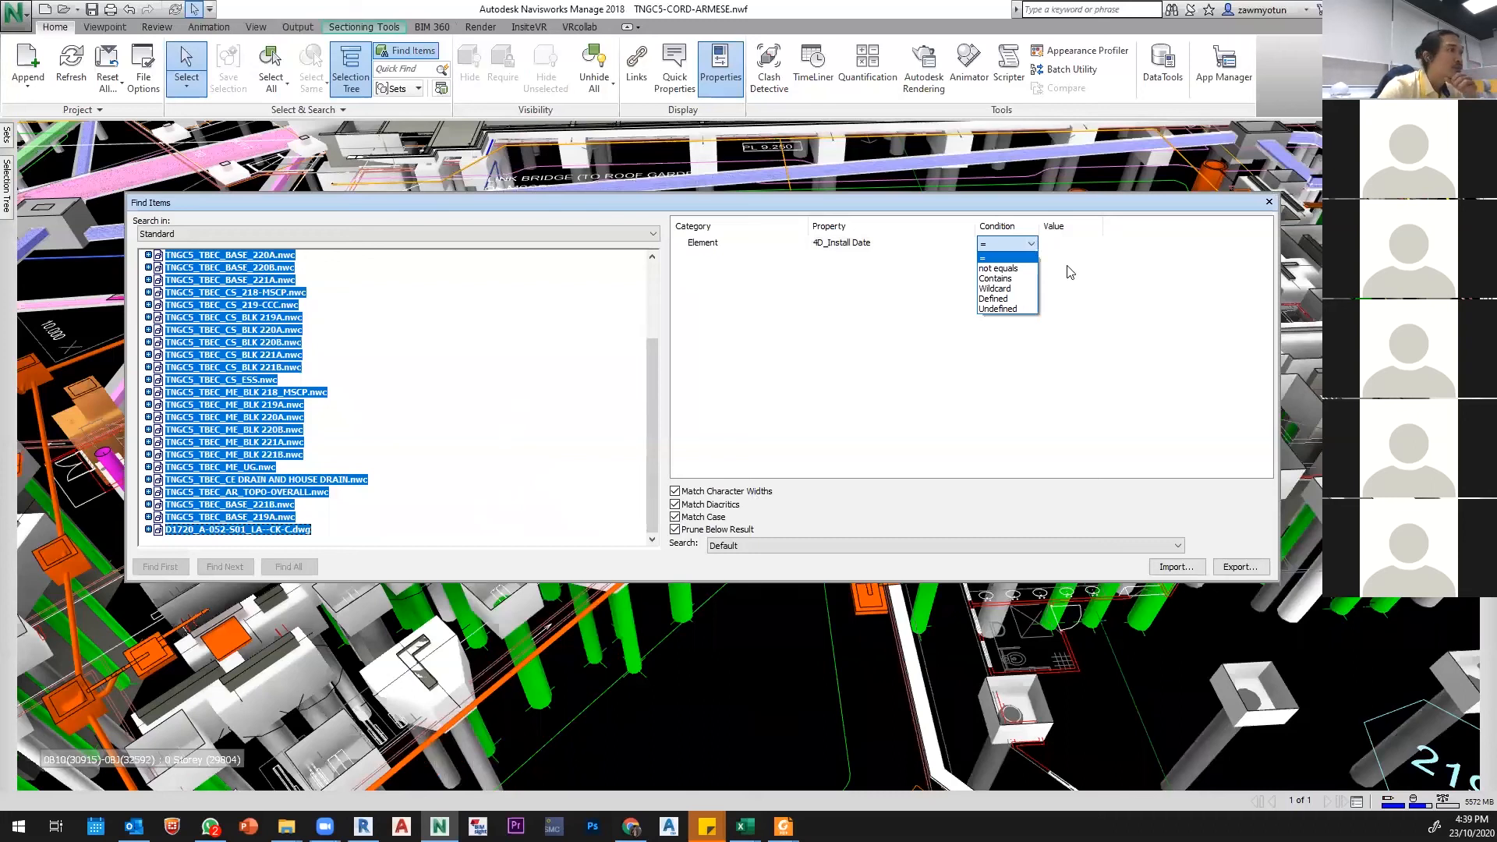
pyautogui.click(1014, 278)
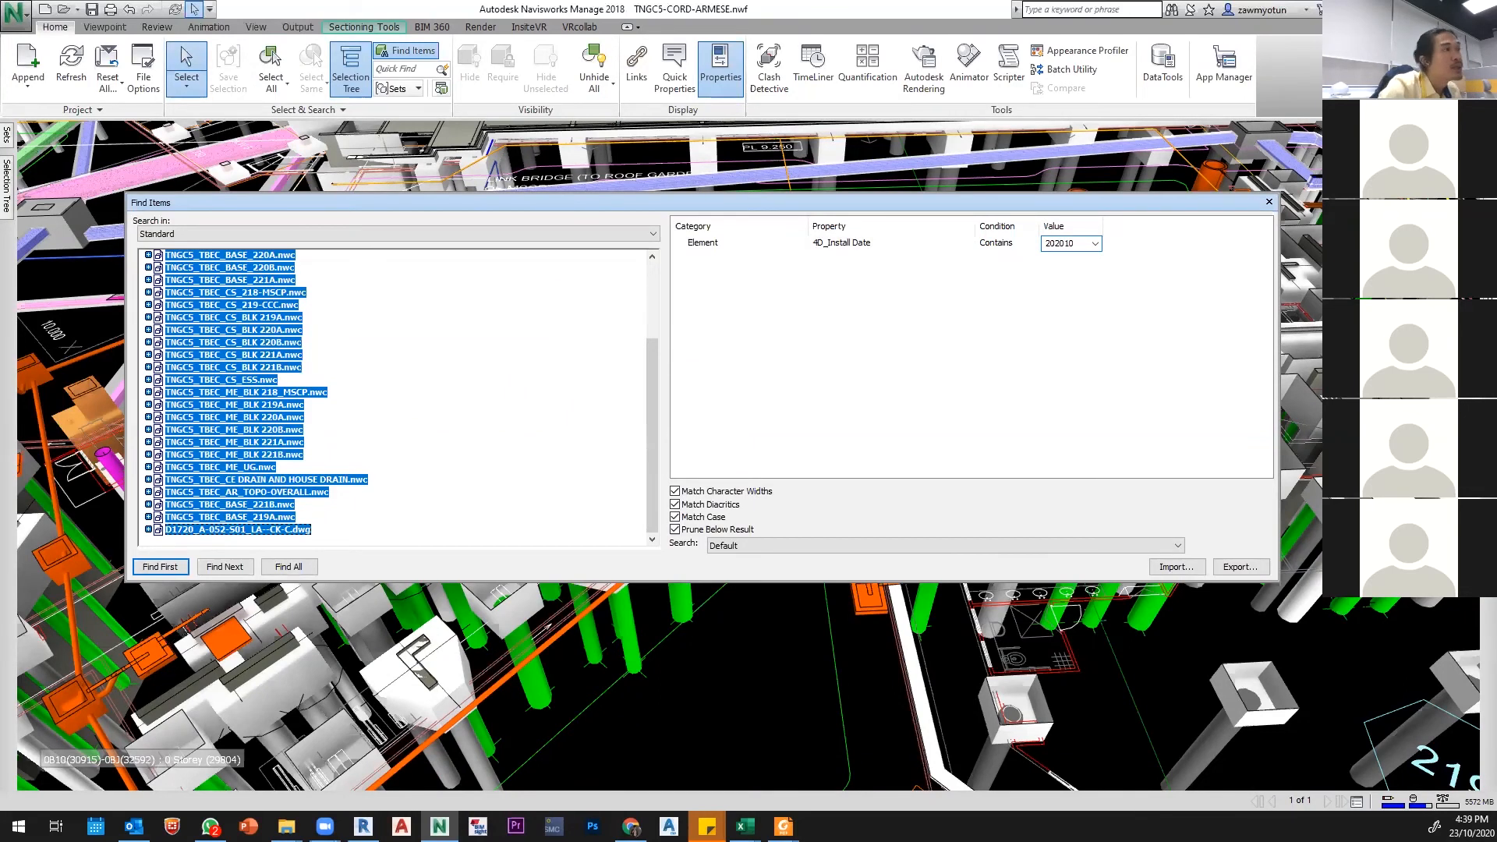
pyautogui.click(288, 567)
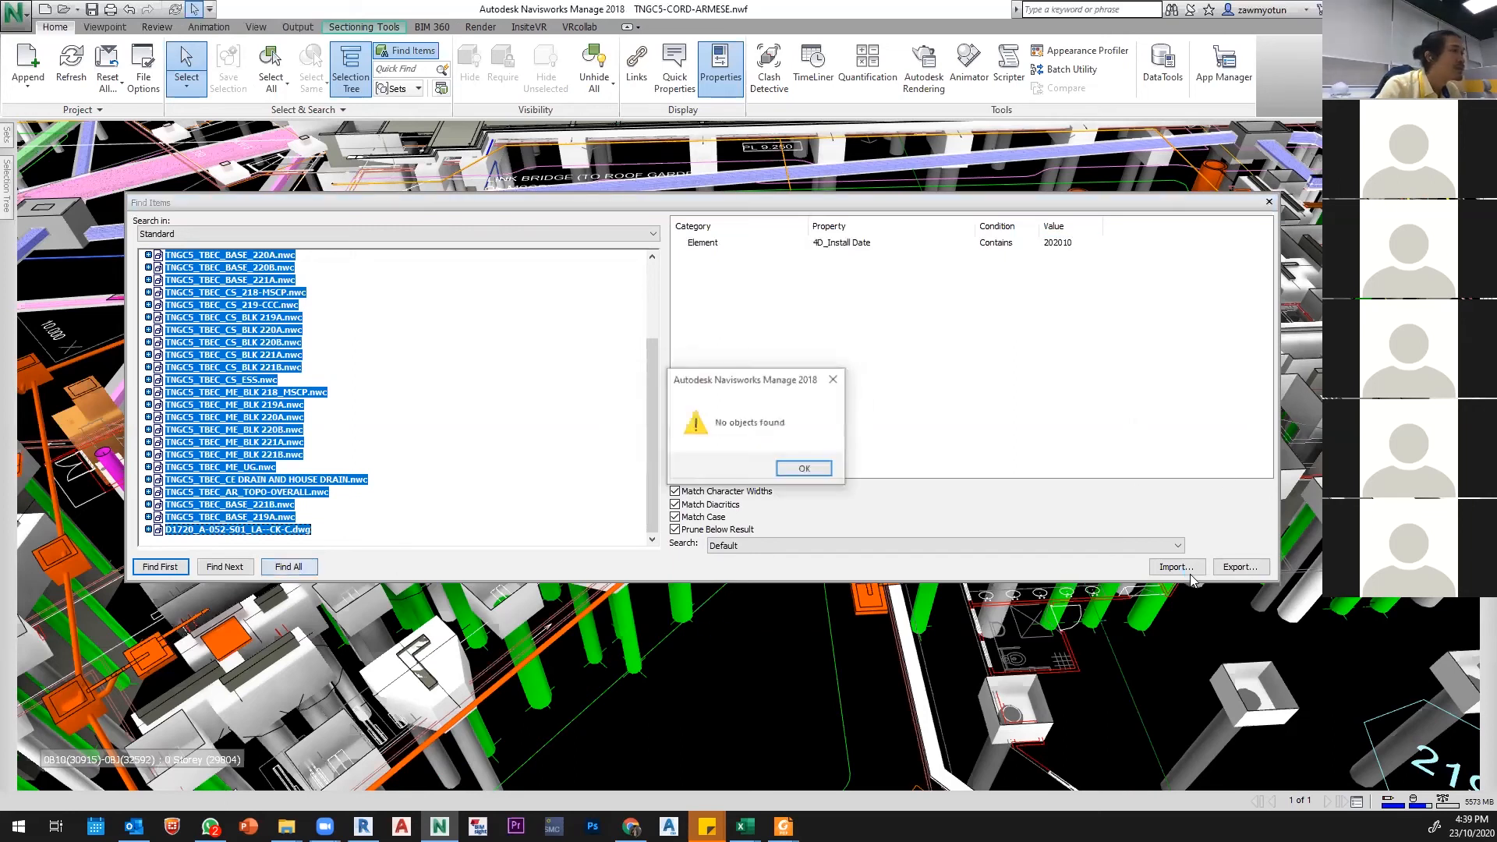
pyautogui.click(815, 472)
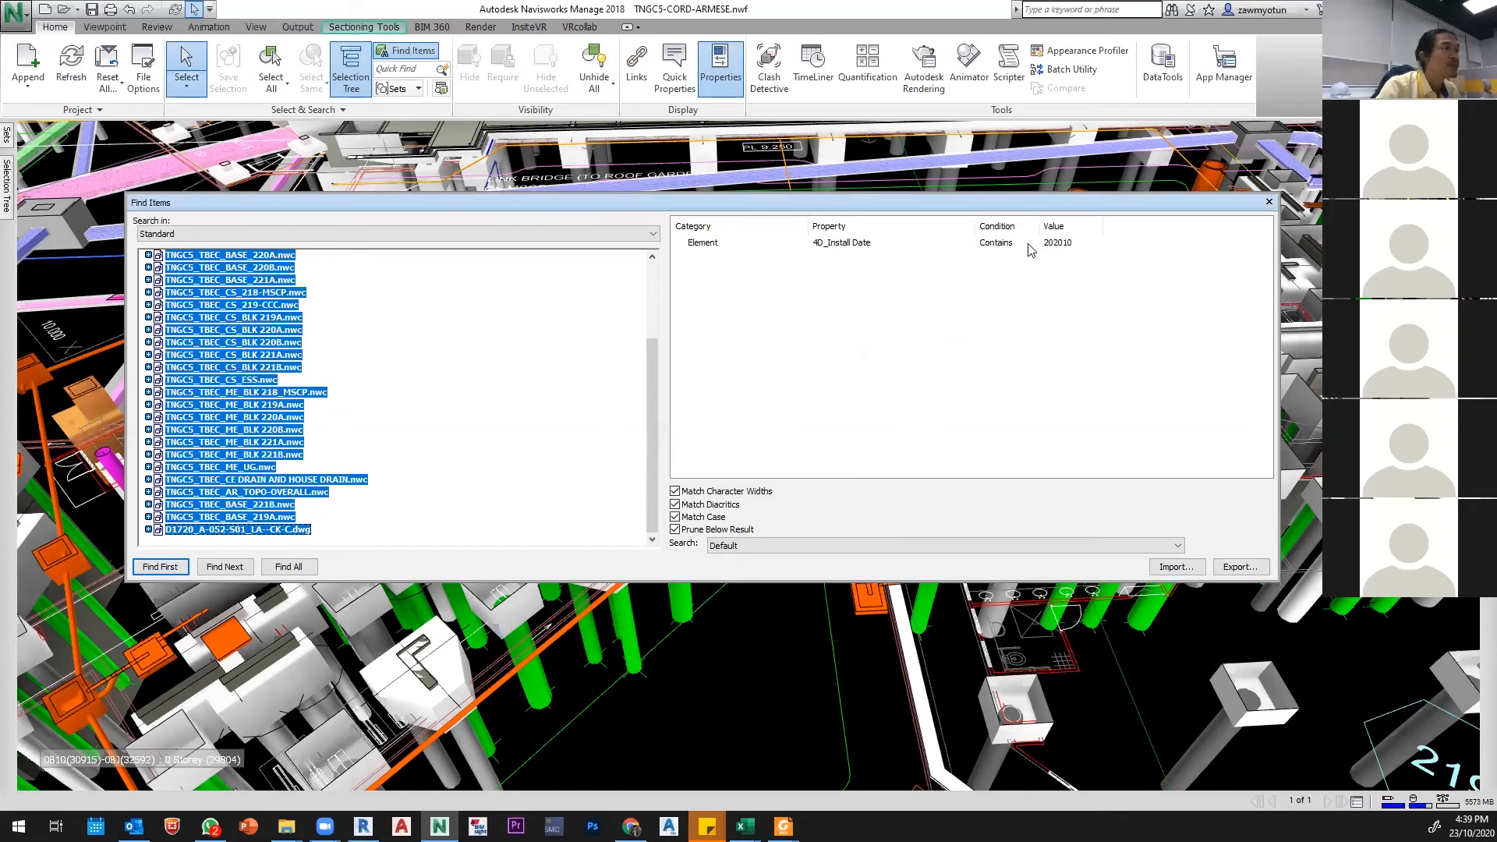
# Step: Find all elements whose 4D_Install Date contains 202009 and view the selected piles around block 219A before clearing the selection
pyautogui.click(1082, 243)
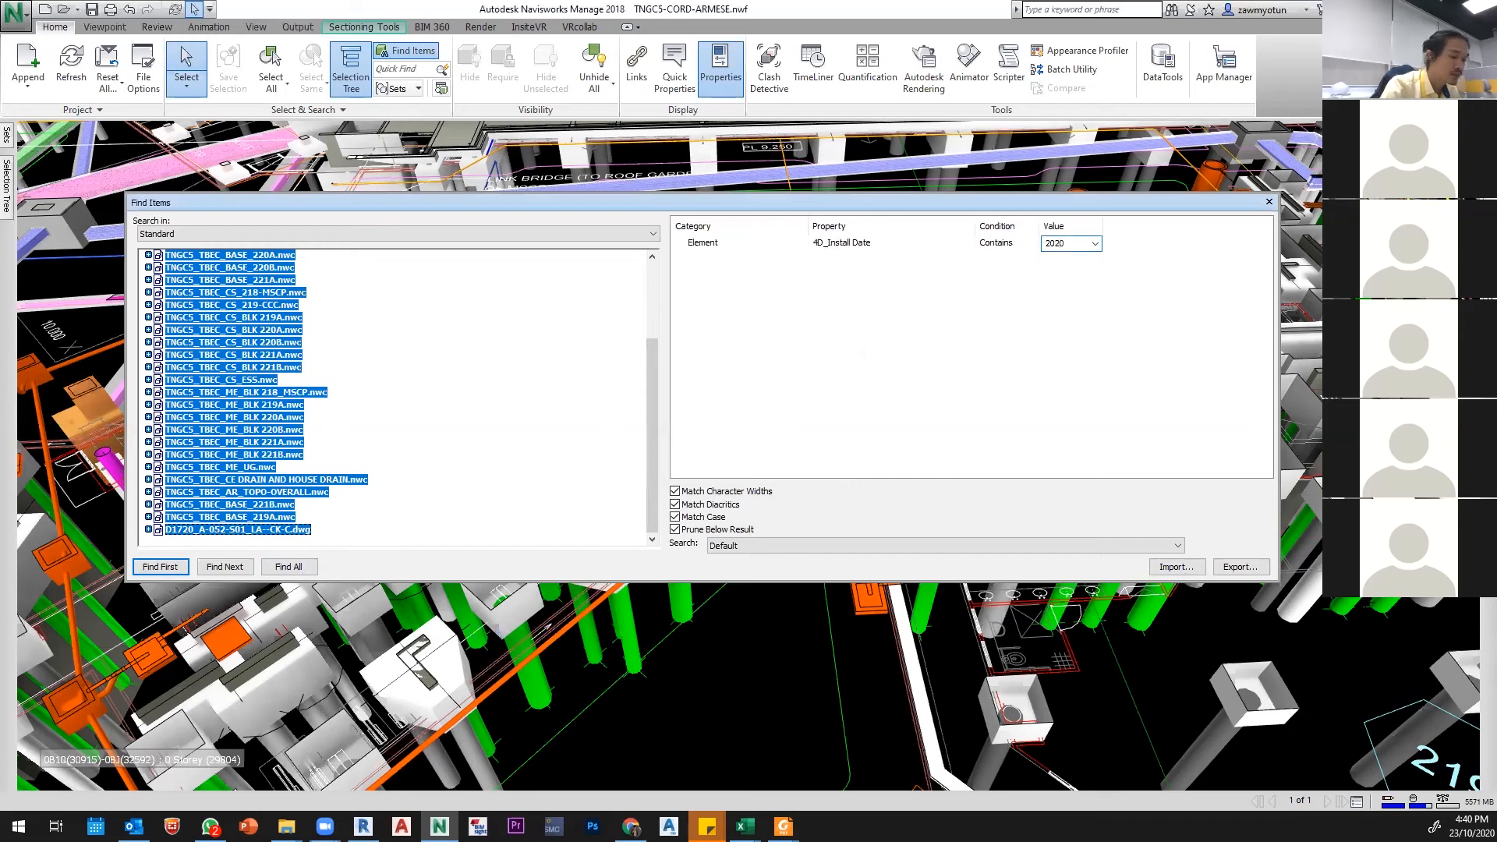
pyautogui.click(287, 567)
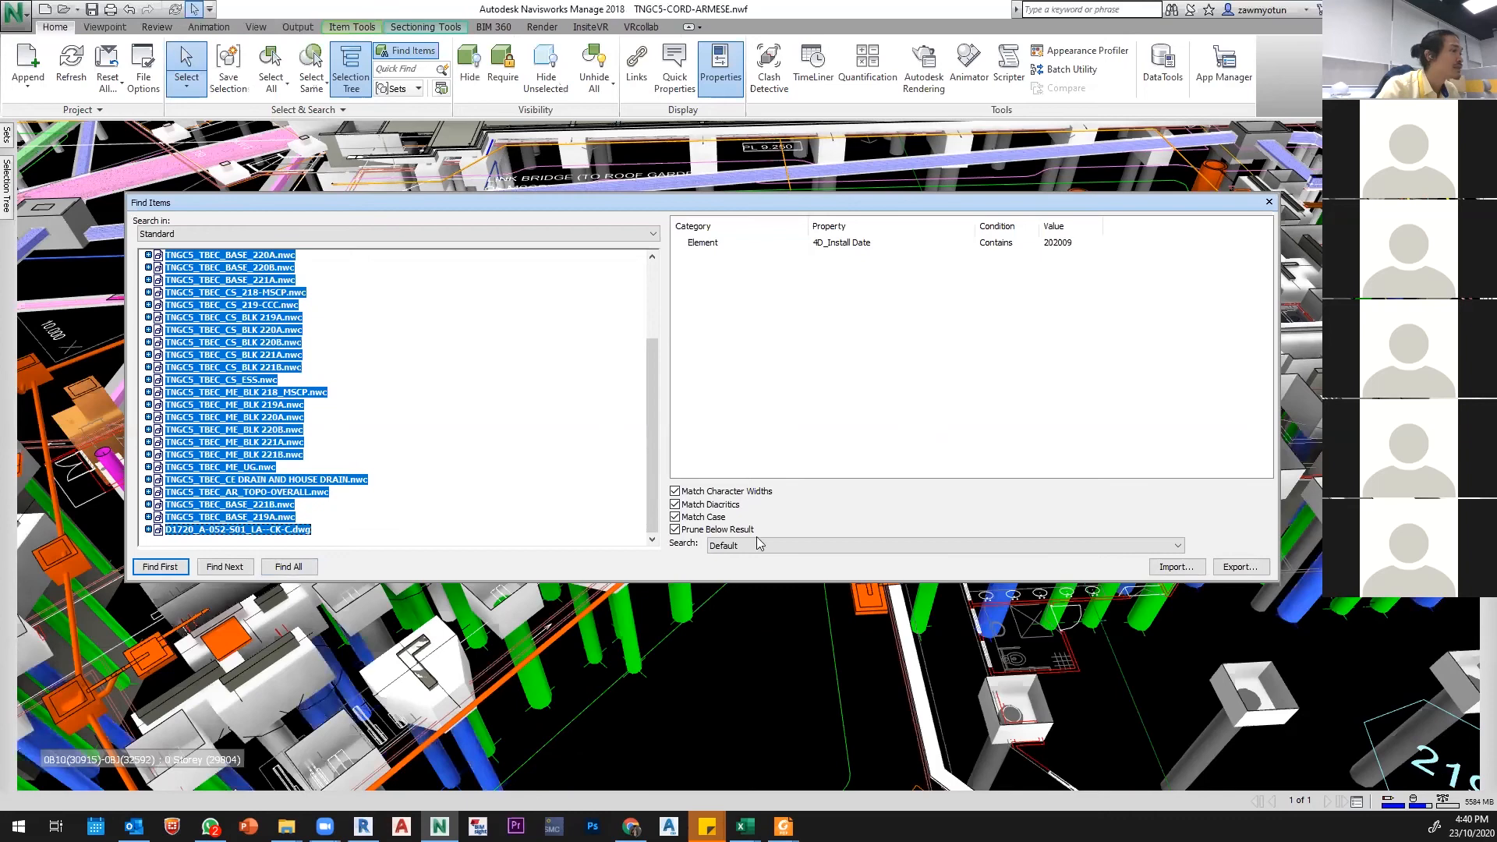
pyautogui.click(1268, 201)
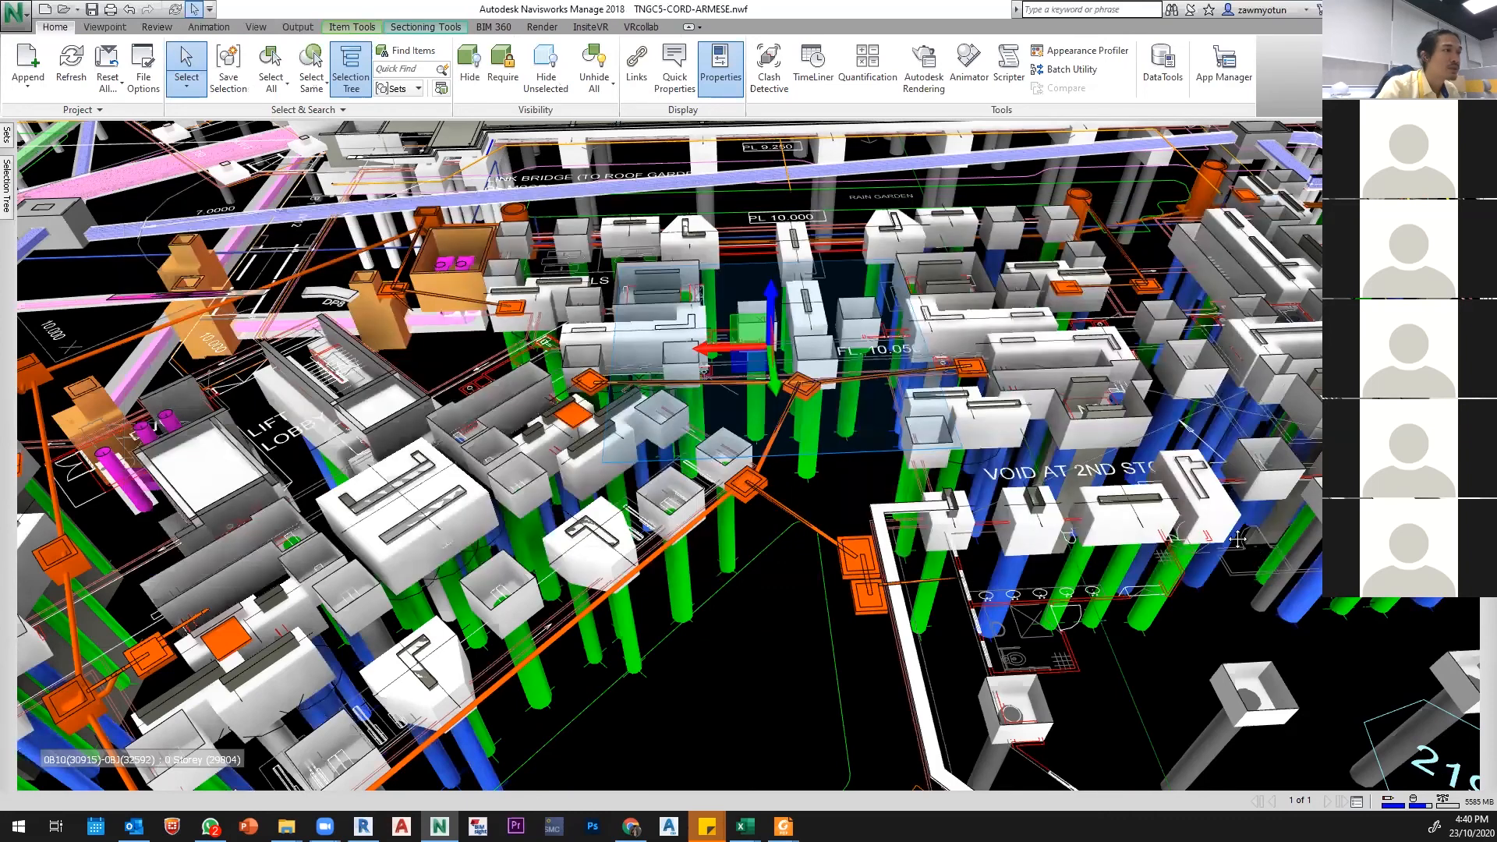
pyautogui.scroll(-5, 727, 460)
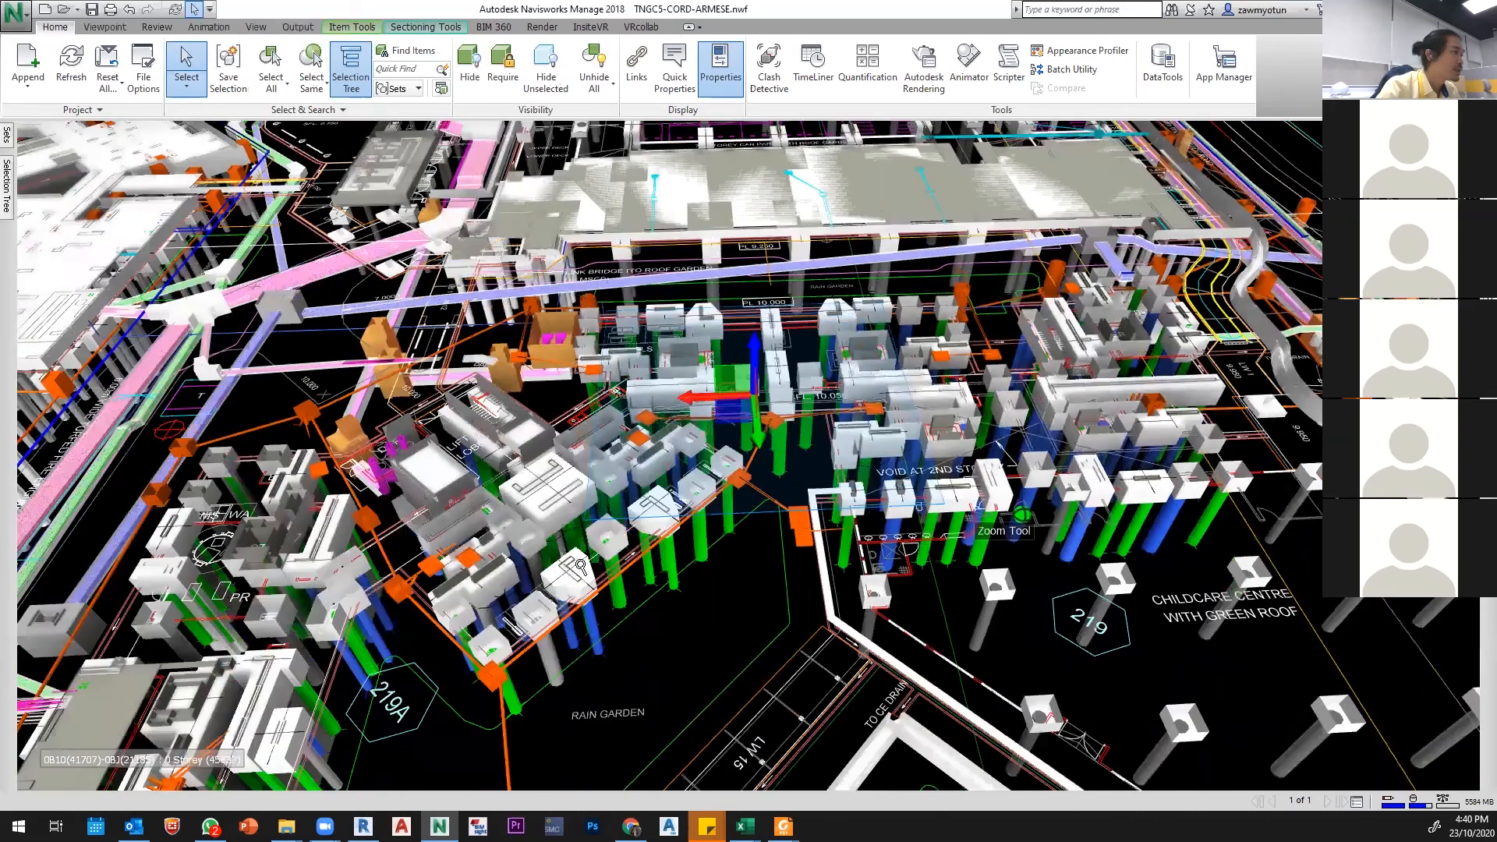
pyautogui.keyDown('shift'); pyautogui.moveTo(577, 565); pyautogui.dragTo(820, 452, button='middle'); pyautogui.keyUp('shift')
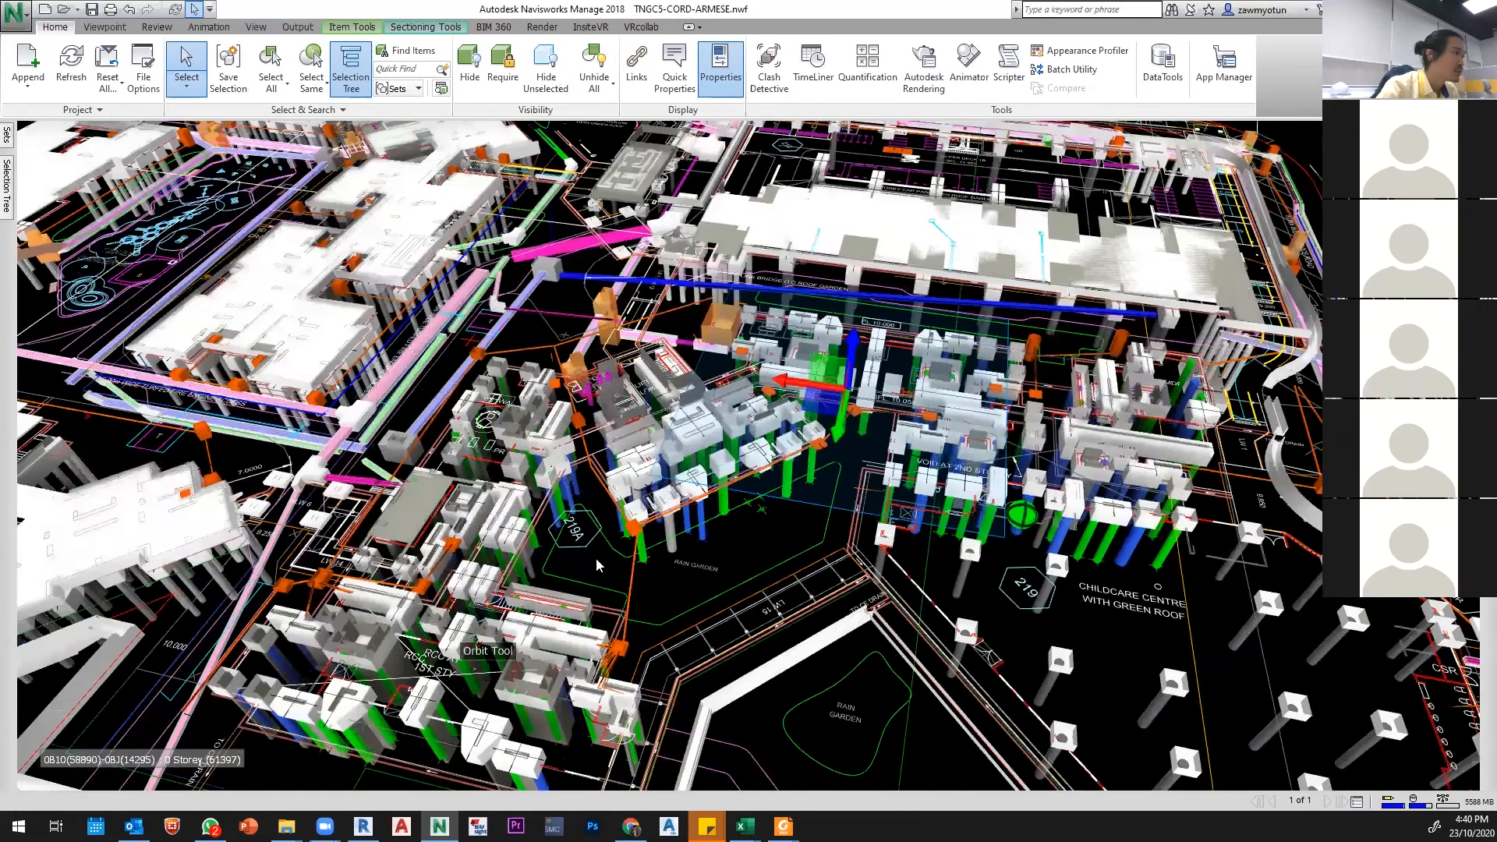
pyautogui.keyDown('shift'); pyautogui.moveTo(595, 558); pyautogui.dragTo(689, 536, button='middle'); pyautogui.keyUp('shift')
pyautogui.scroll(4, 693, 528)
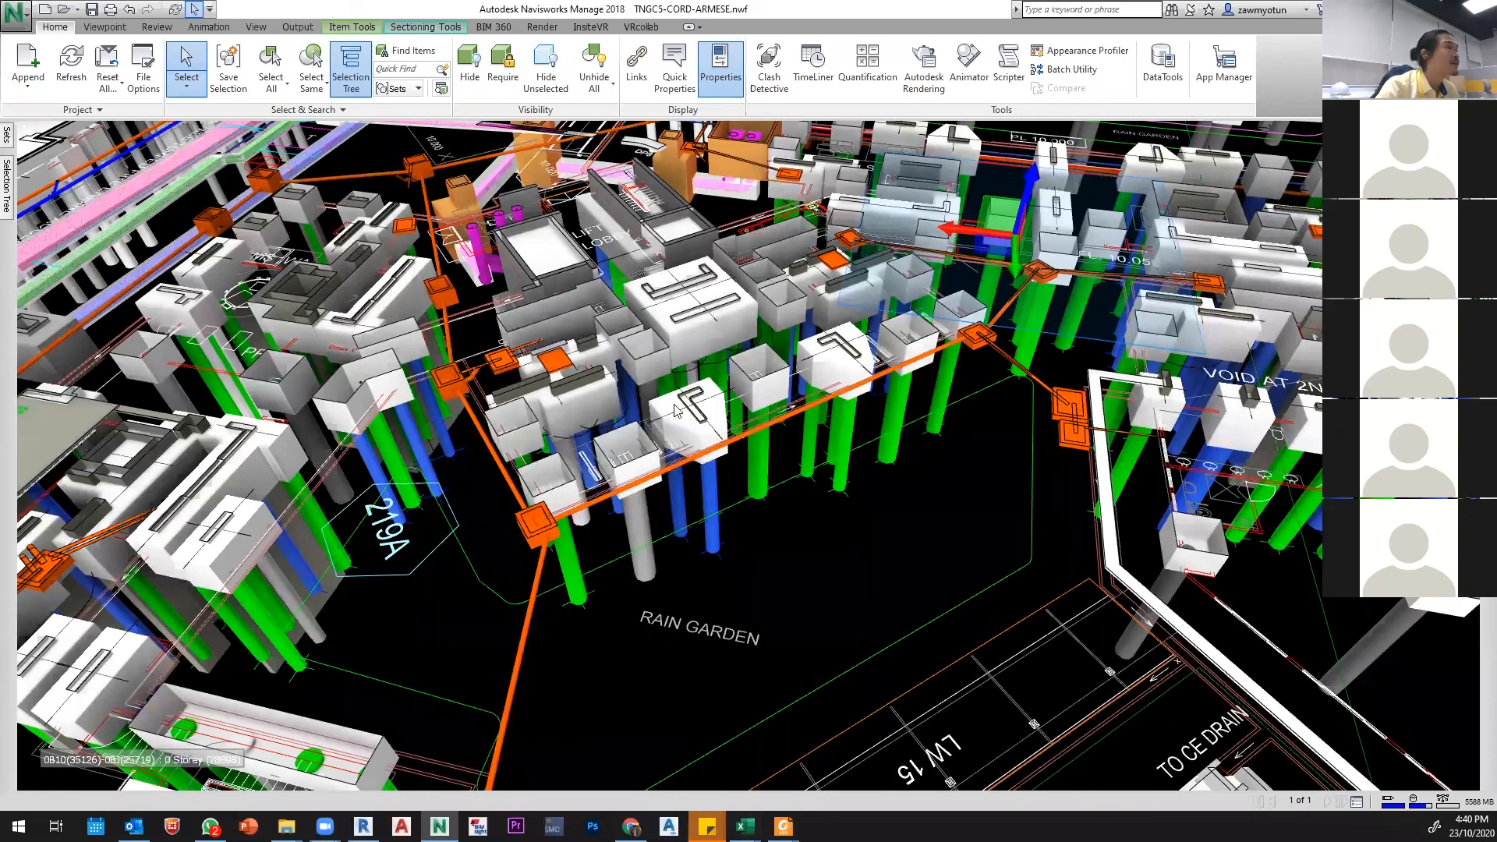
pyautogui.press('Escape')
# Step: Open the saved viewpoint Pilling Tracking, followed by Pilling Tracking_202008
pyautogui.moveTo(6, 197)
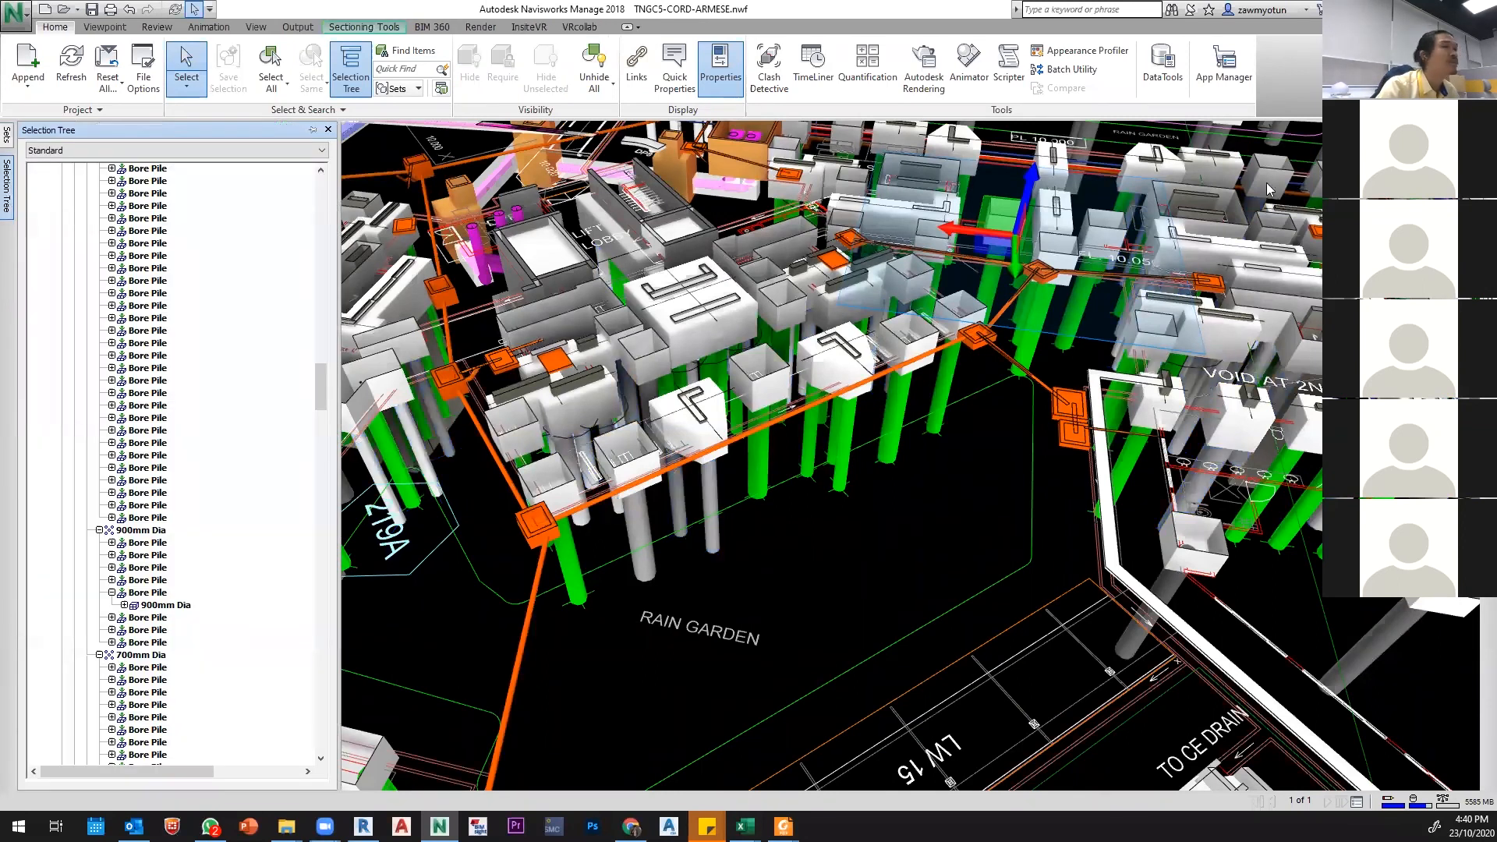
pyautogui.click(1220, 336)
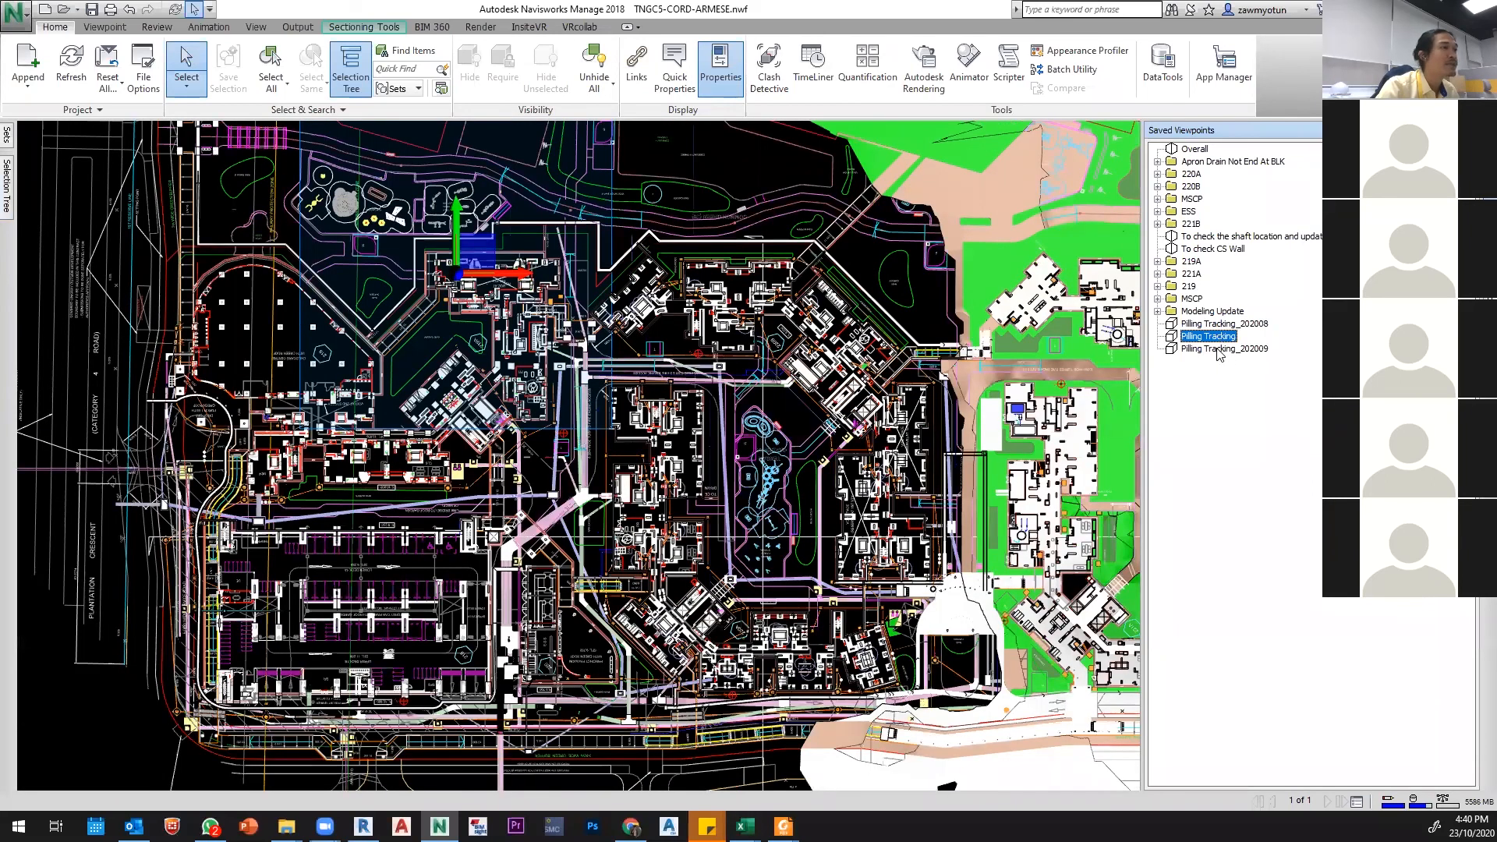
pyautogui.click(1225, 323)
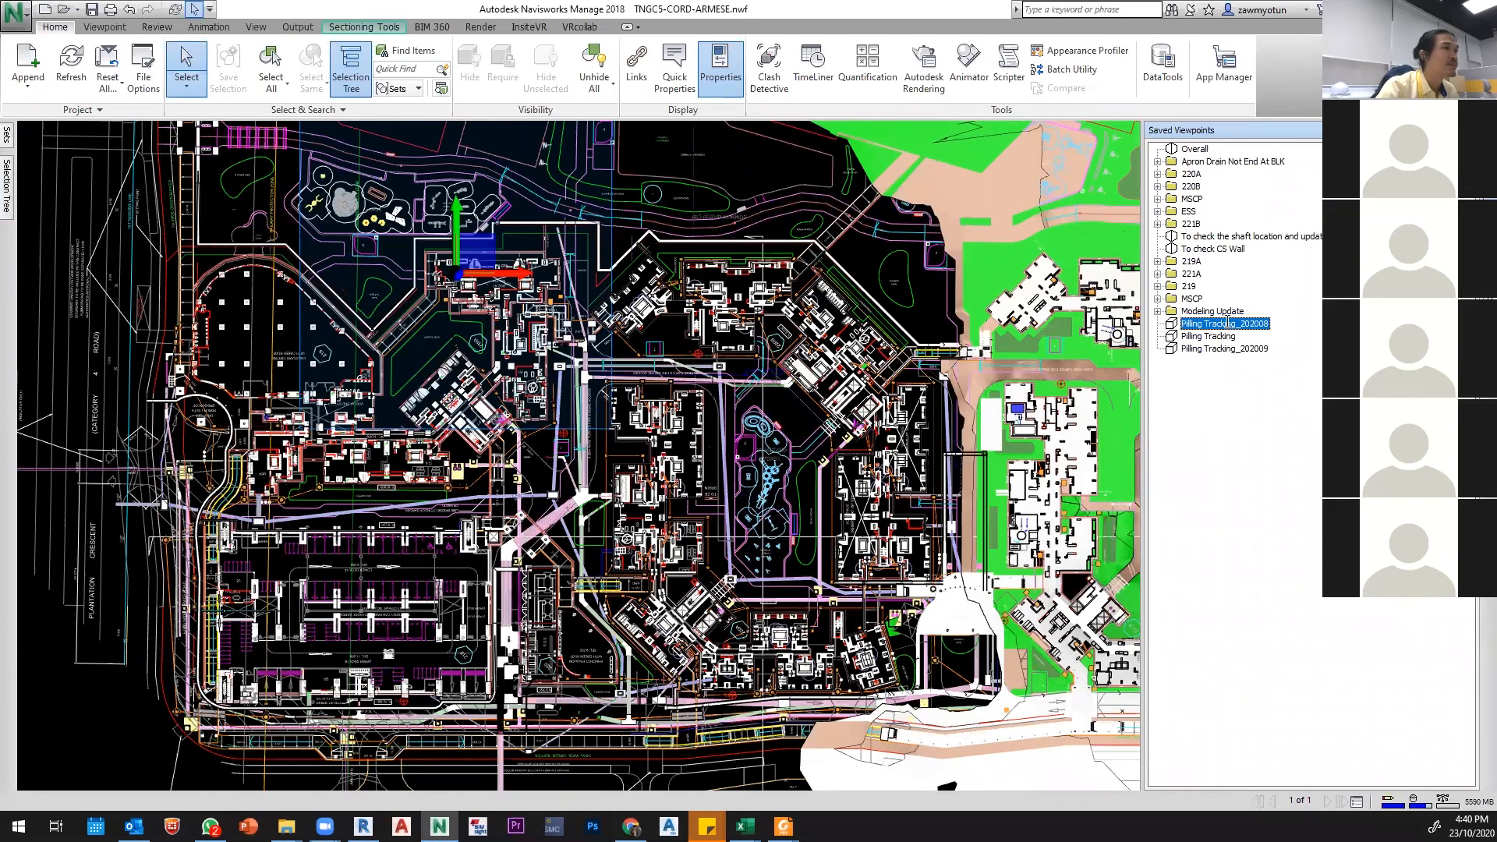
pyautogui.click(1227, 323)
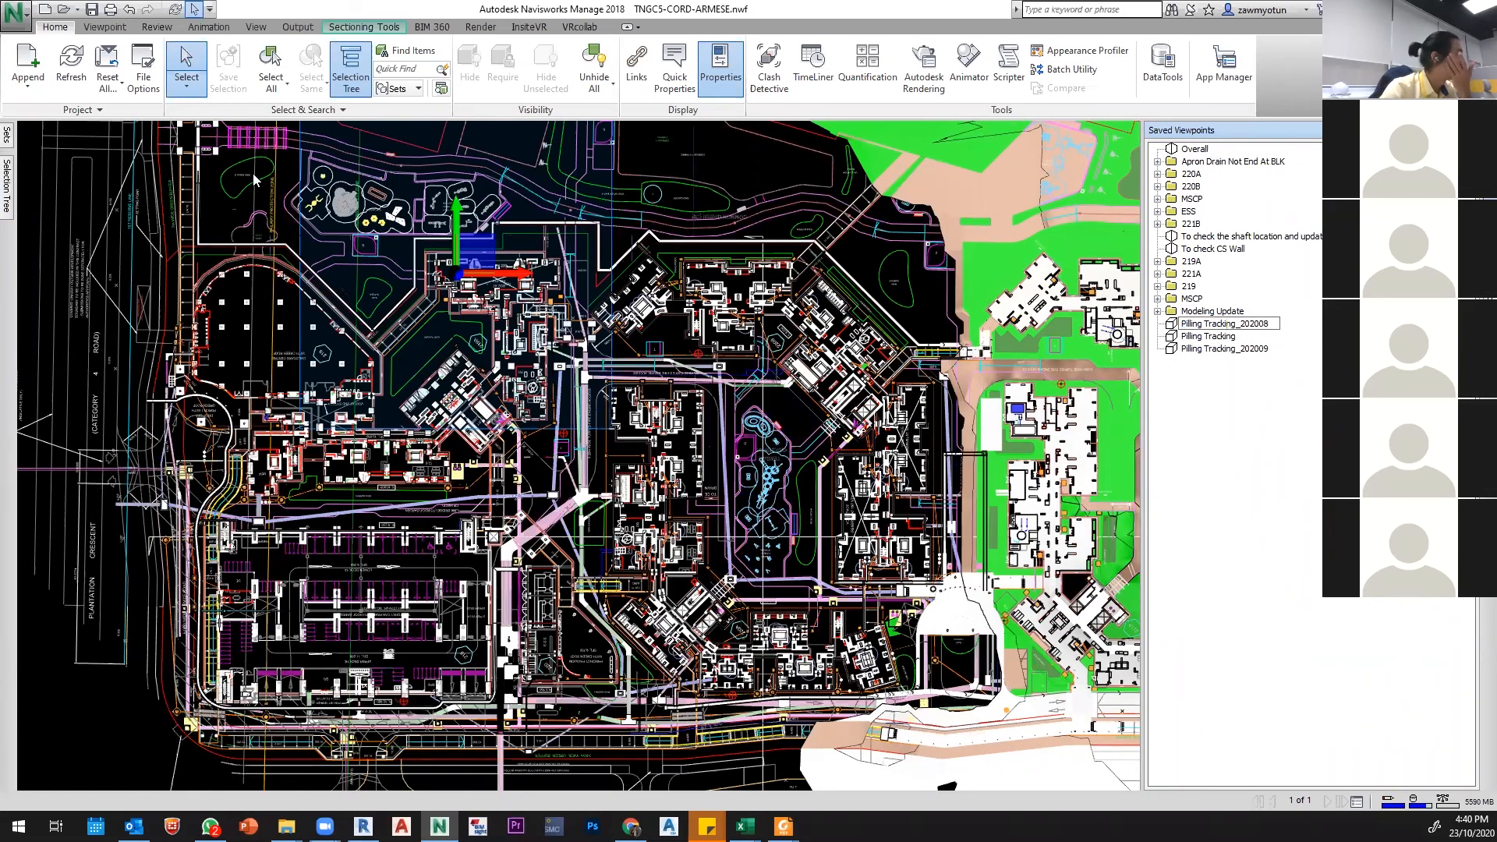
# Step: Select the piles of the saved set Pilling-202008, hide everything unselected and clear the selection
pyautogui.moveTo(8, 191)
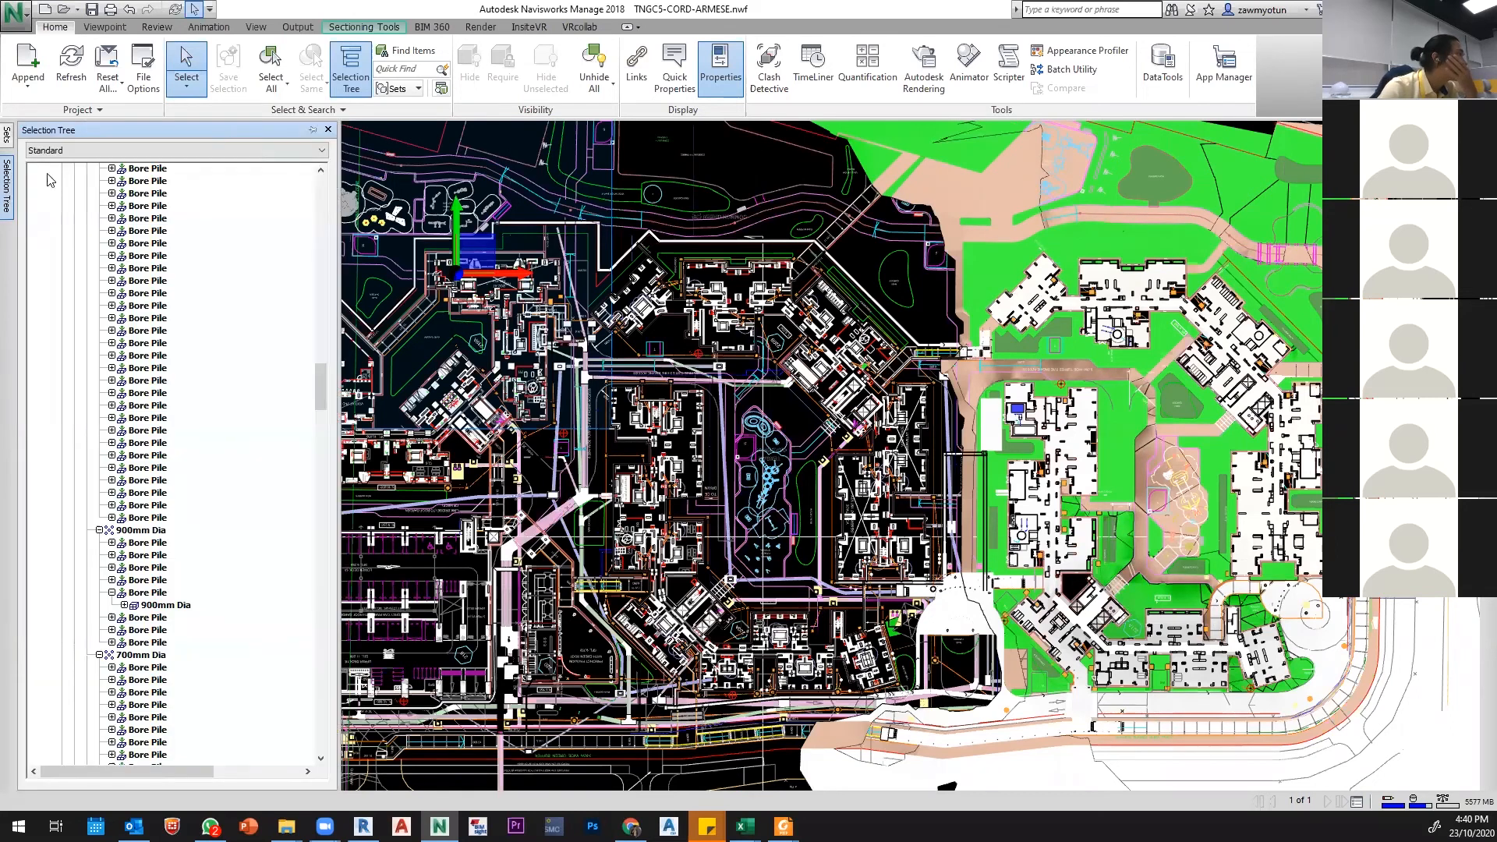
pyautogui.moveTo(11, 137)
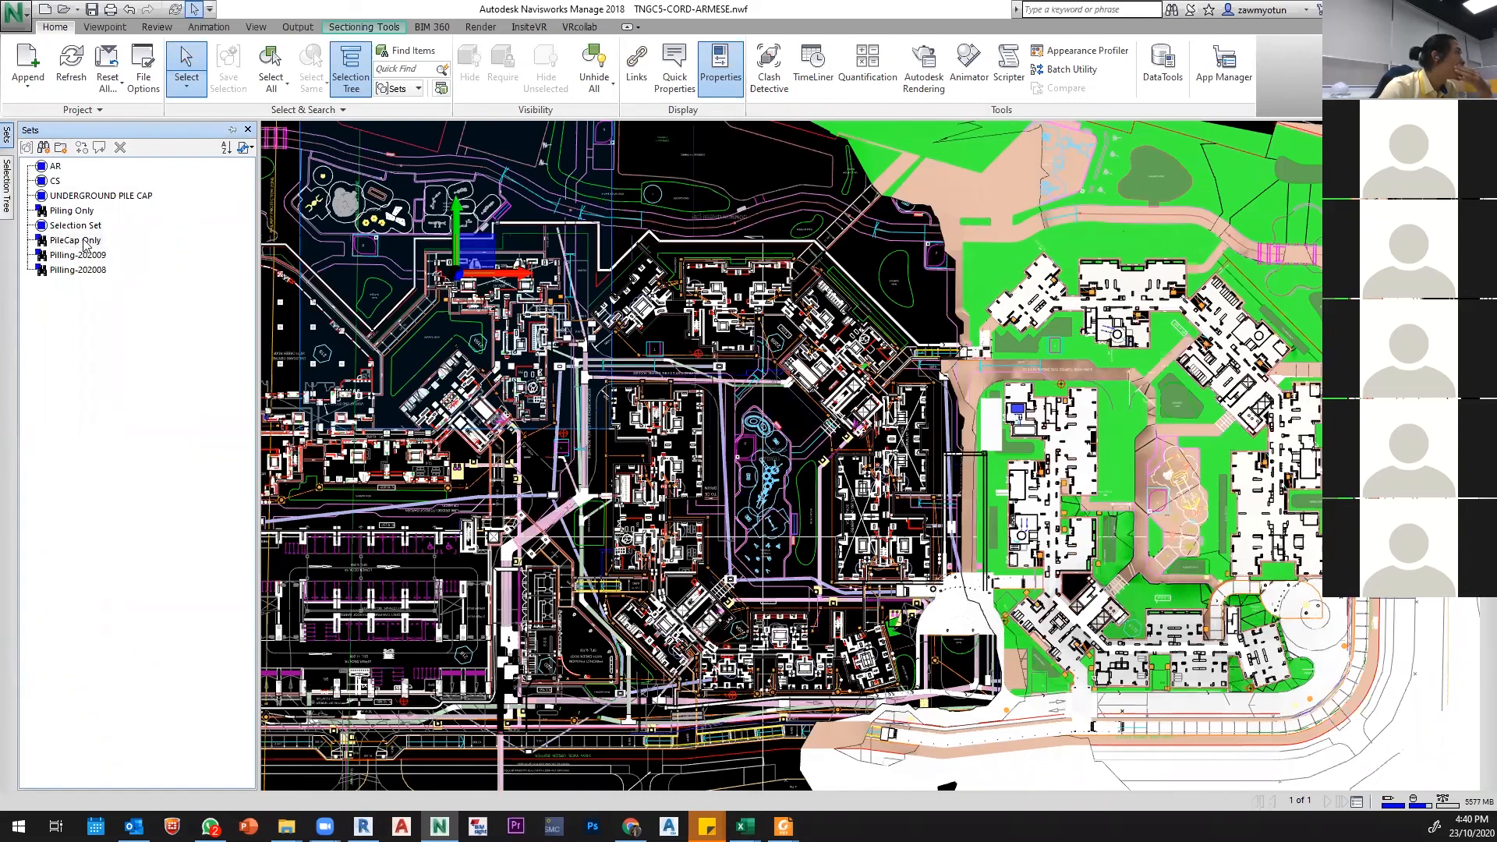
pyautogui.click(82, 270)
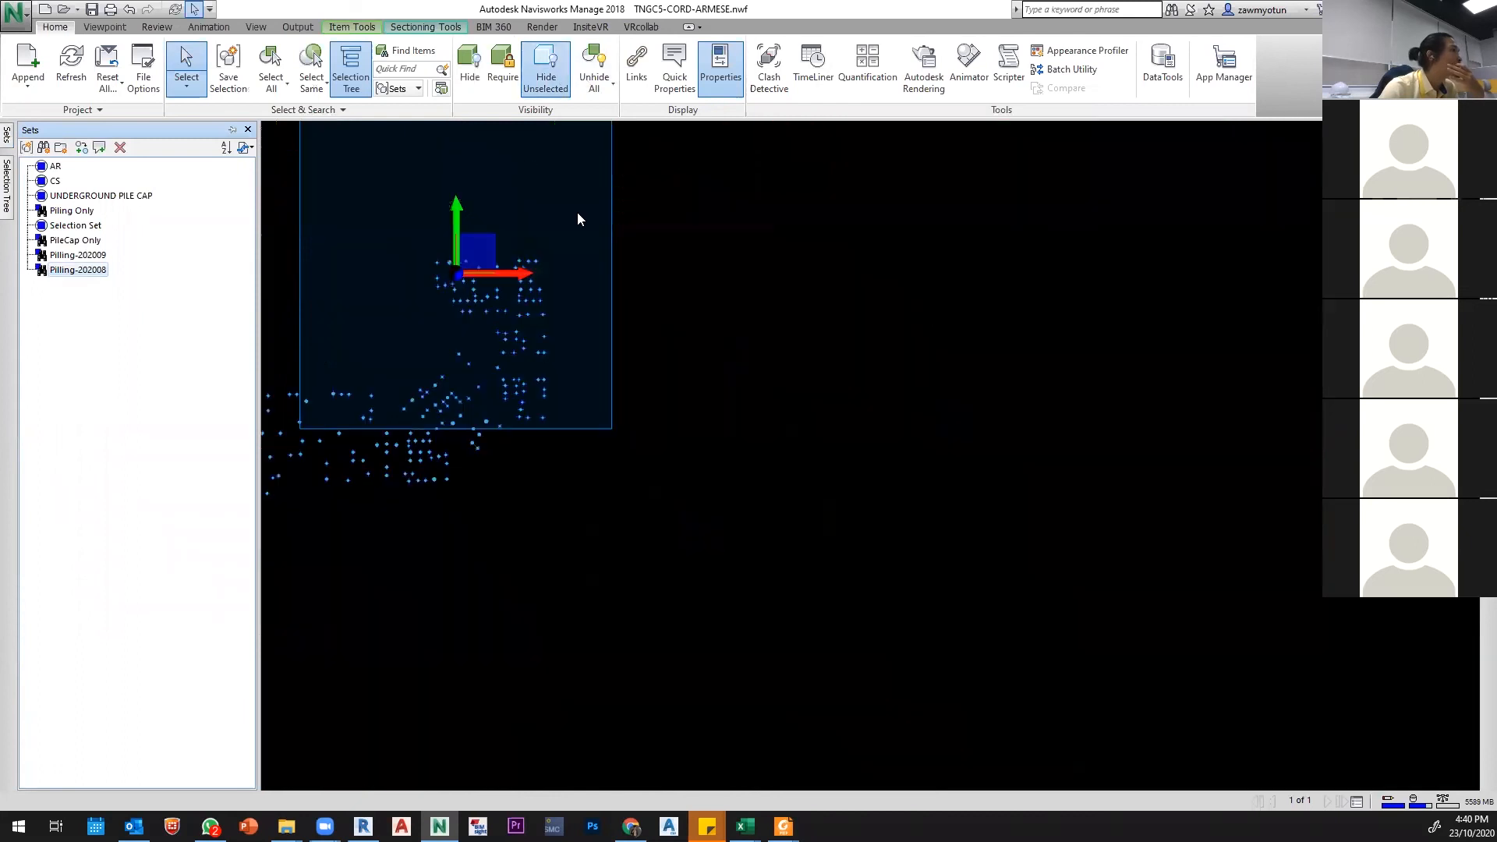
pyautogui.click(775, 304)
pyautogui.moveTo(778, 351); pyautogui.dragTo(945, 362, button='middle')
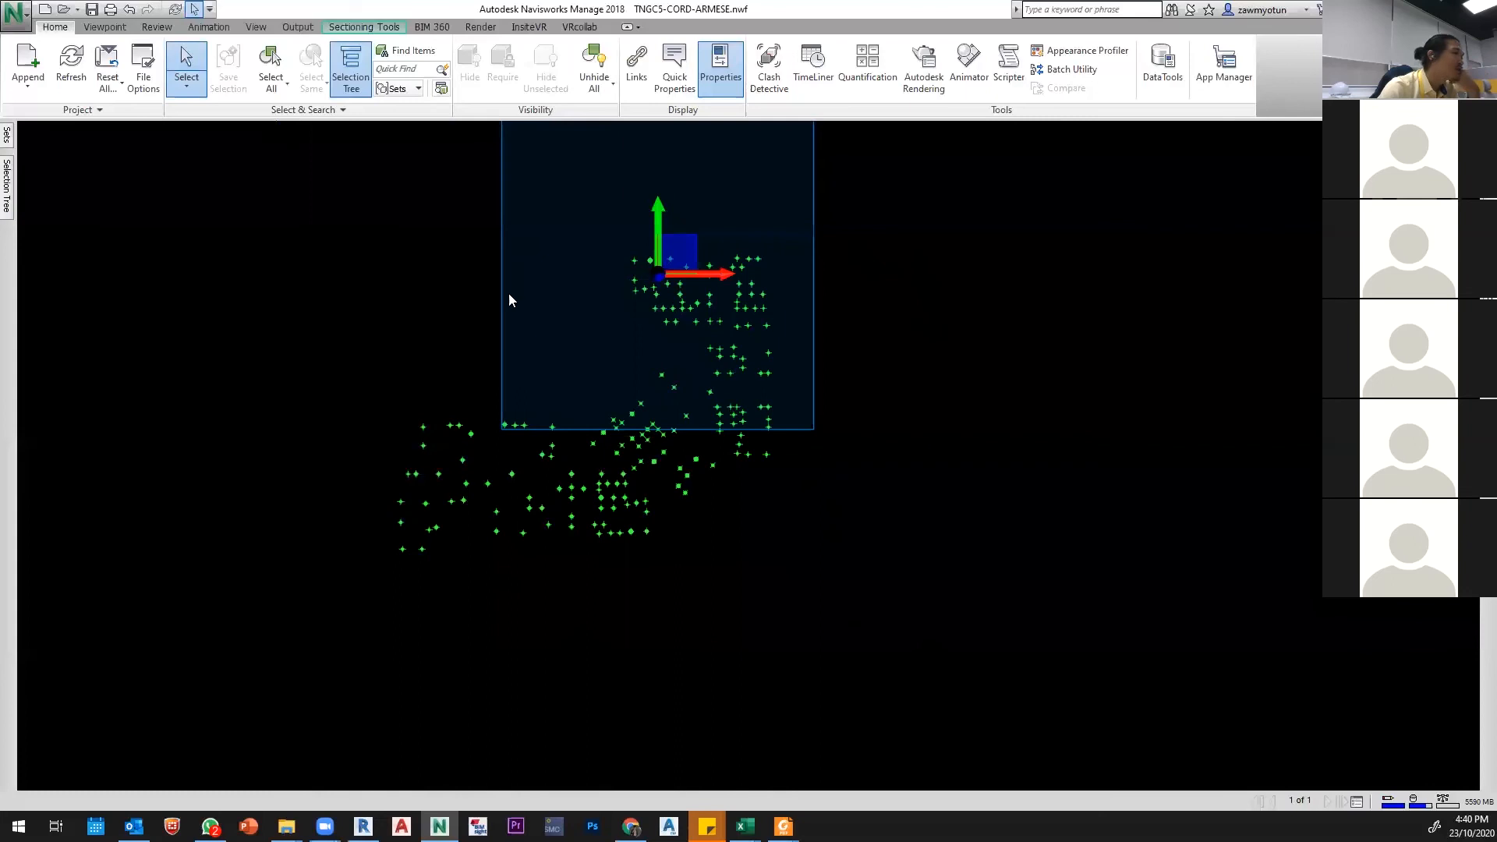
# Step: Turn off the Move gizmo of the current section plane
pyautogui.moveTo(488, 293); pyautogui.dragTo(455, 317, button='middle')
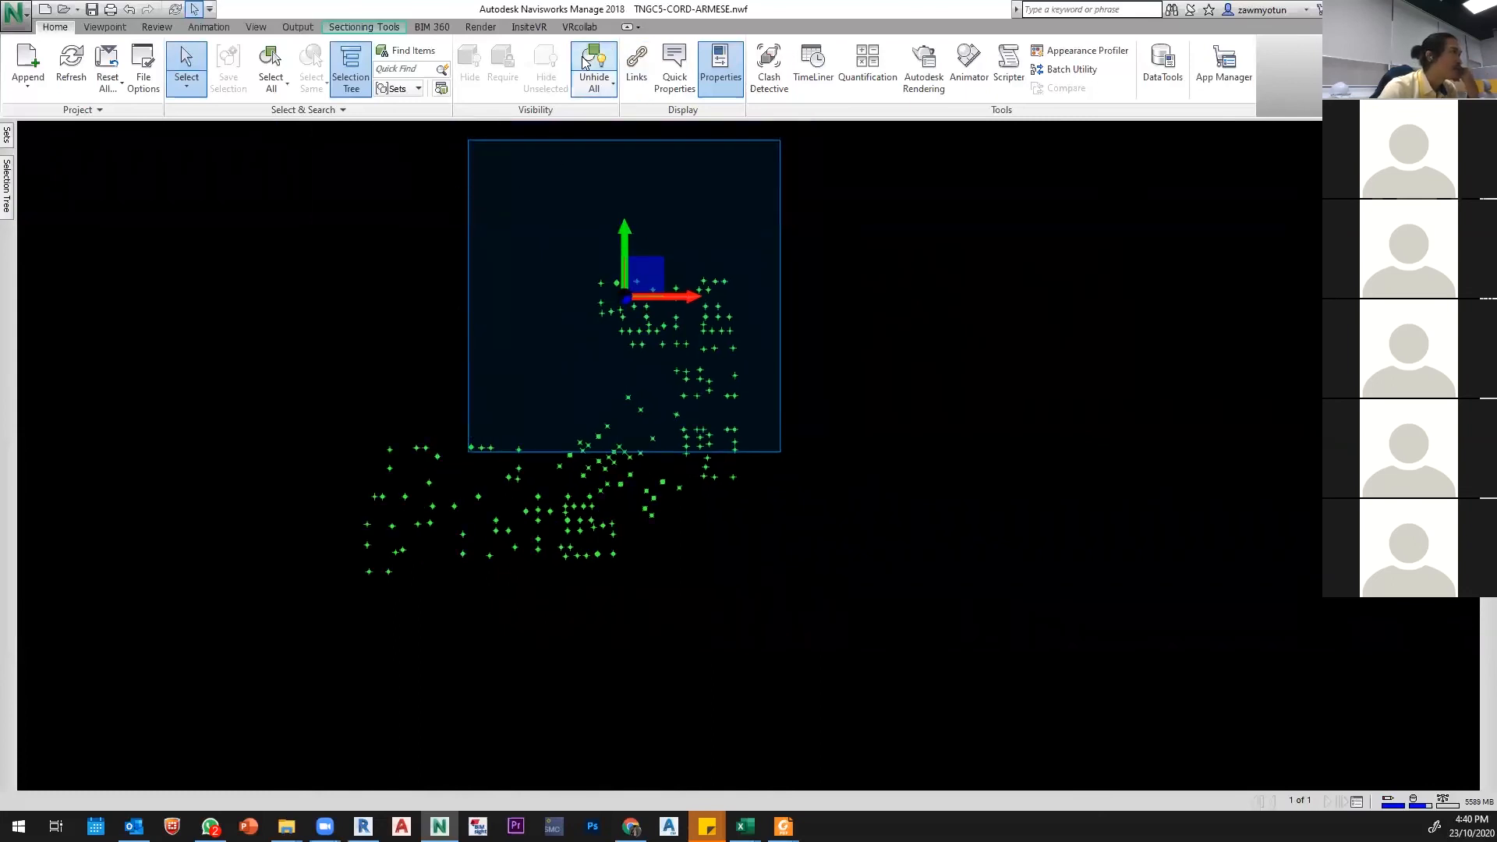
pyautogui.click(359, 27)
pyautogui.click(288, 70)
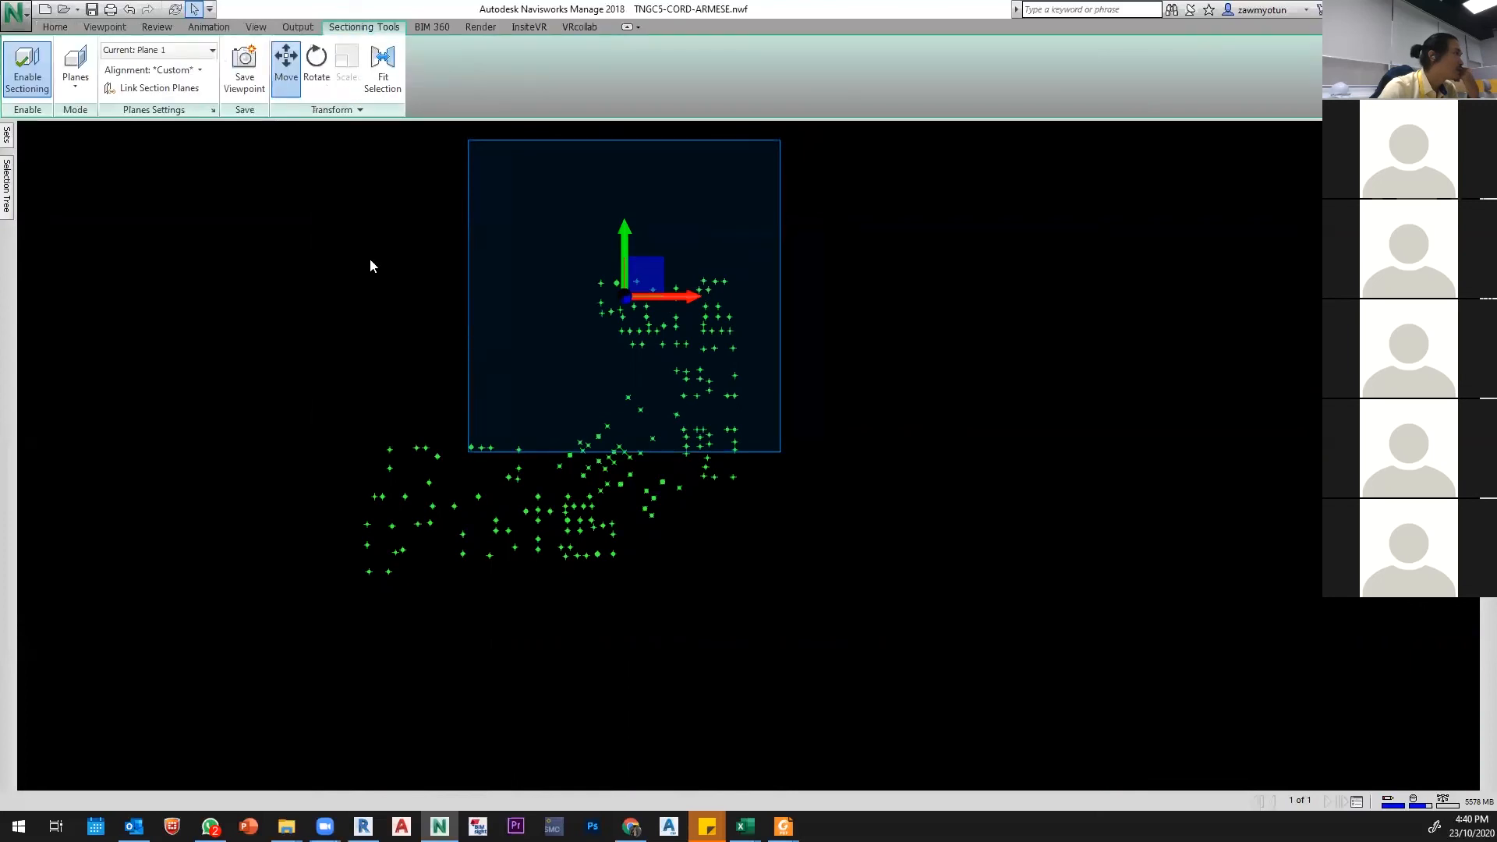
# Step: Collapse TNGC5_TBEC_BASE_219A.nwc in the Selection Tree and expand the layer list of D1720_A-052-S01_LA--CK-C.dwg
pyautogui.scroll(-15, 204, 387)
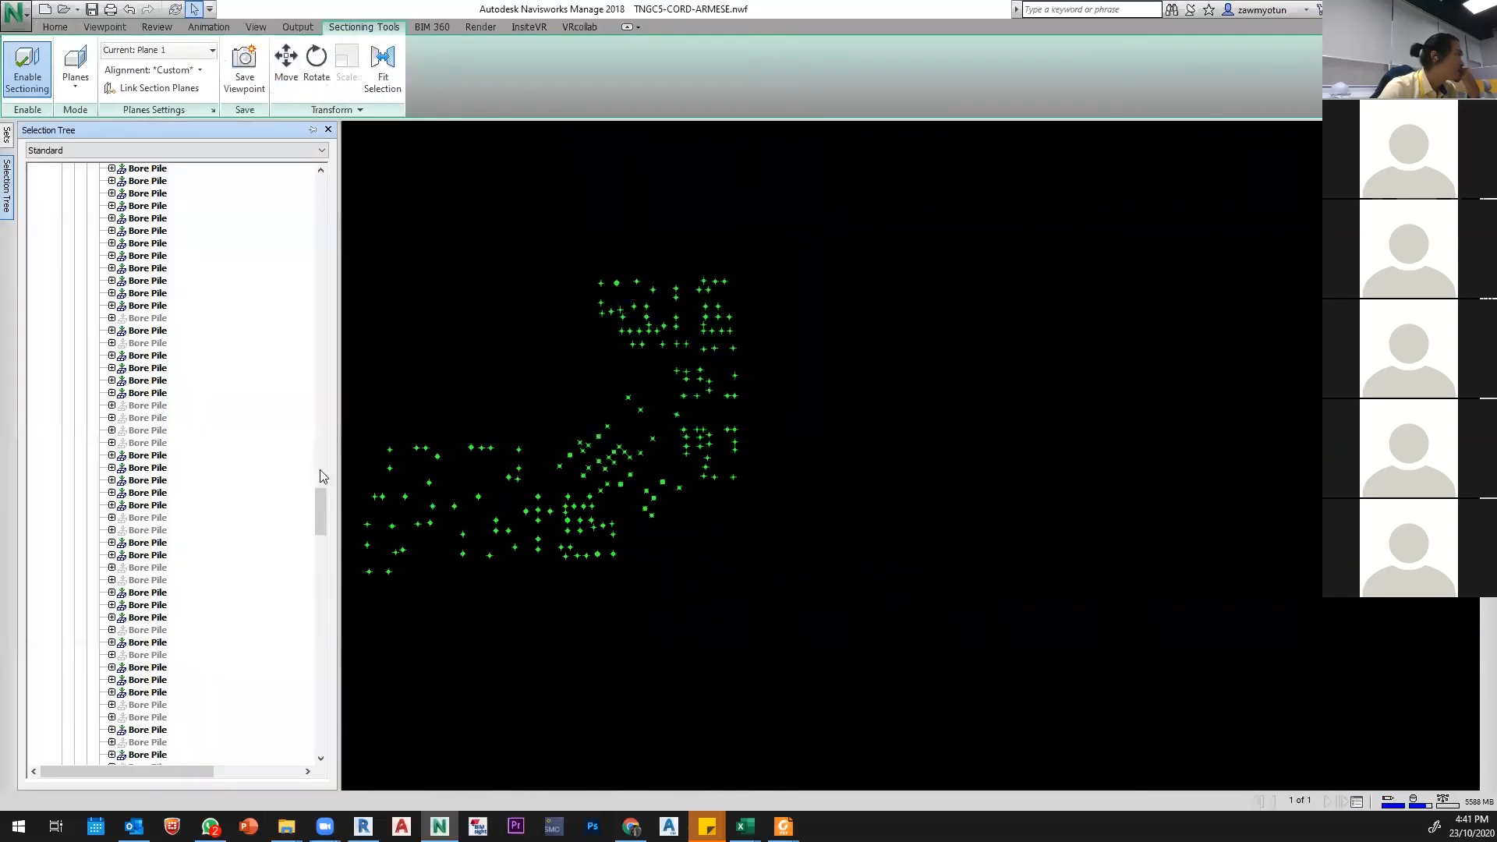
pyautogui.scroll(15, 115, 581)
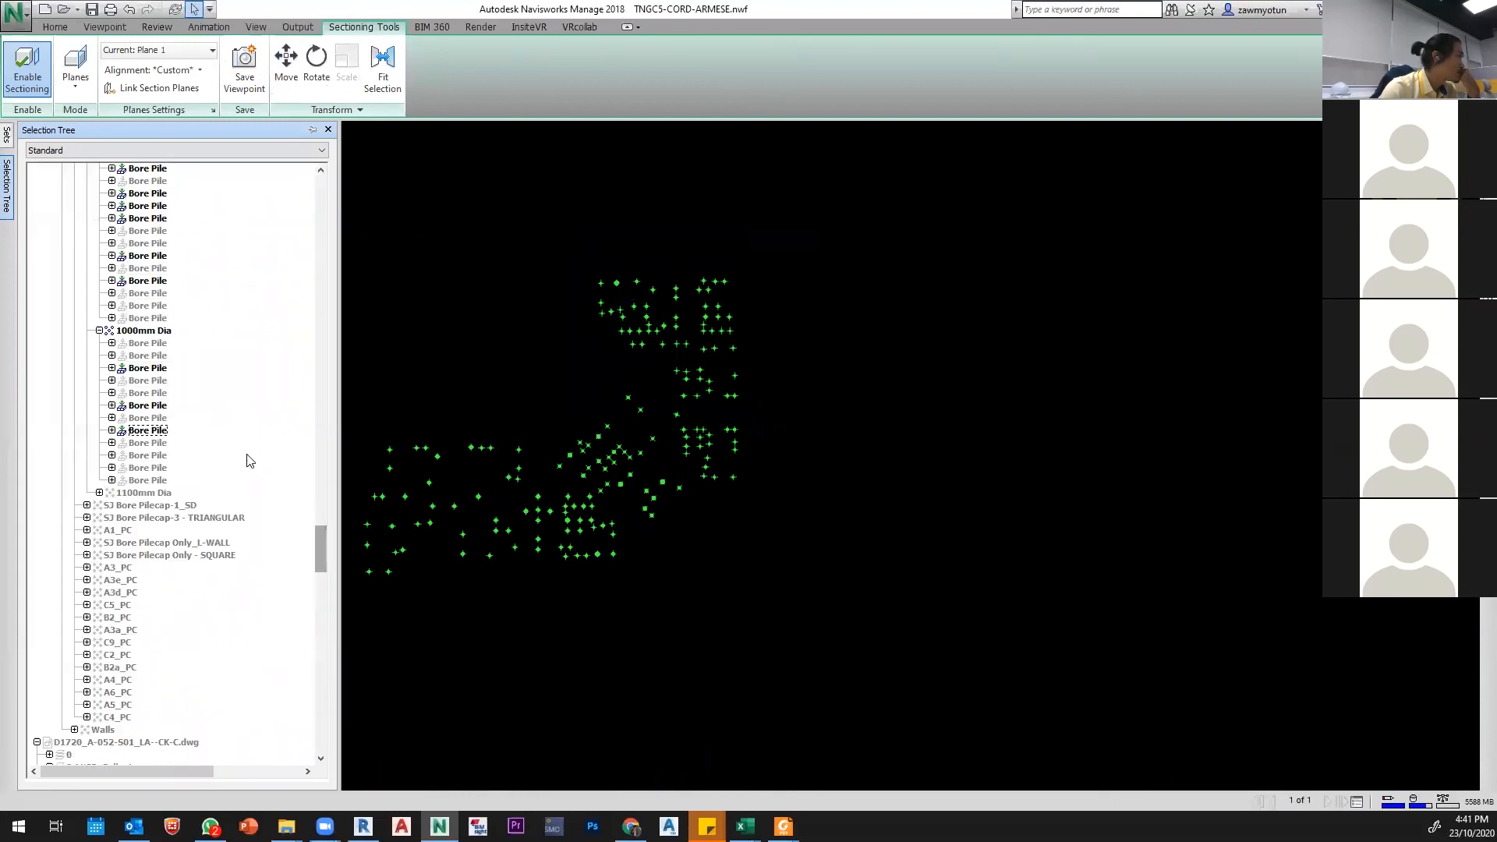
pyautogui.scroll(2, 301, 518)
pyautogui.moveTo(327, 516); pyautogui.dragTo(295, 234)
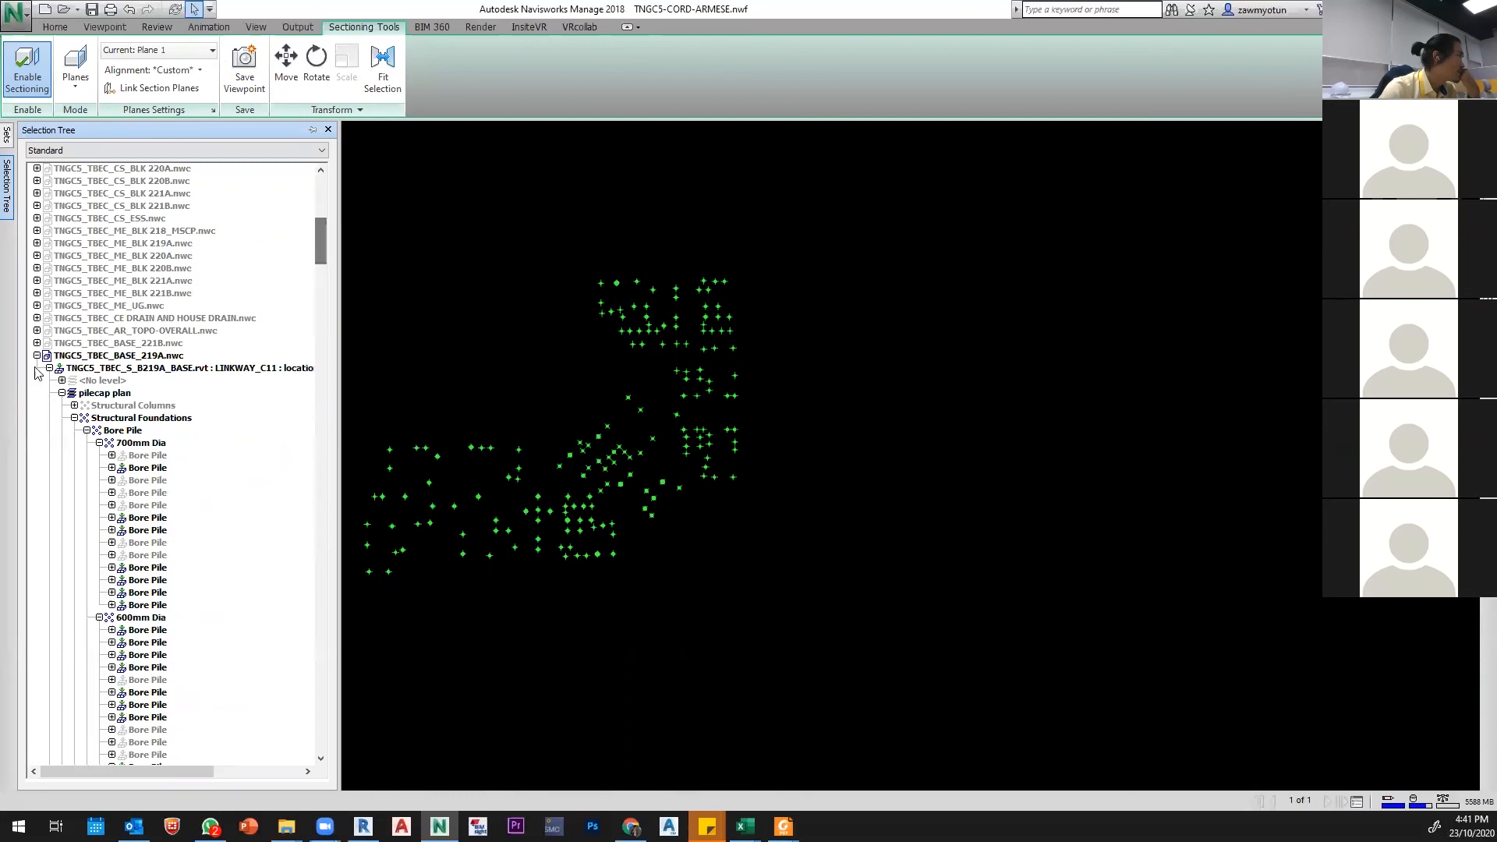
pyautogui.click(107, 358)
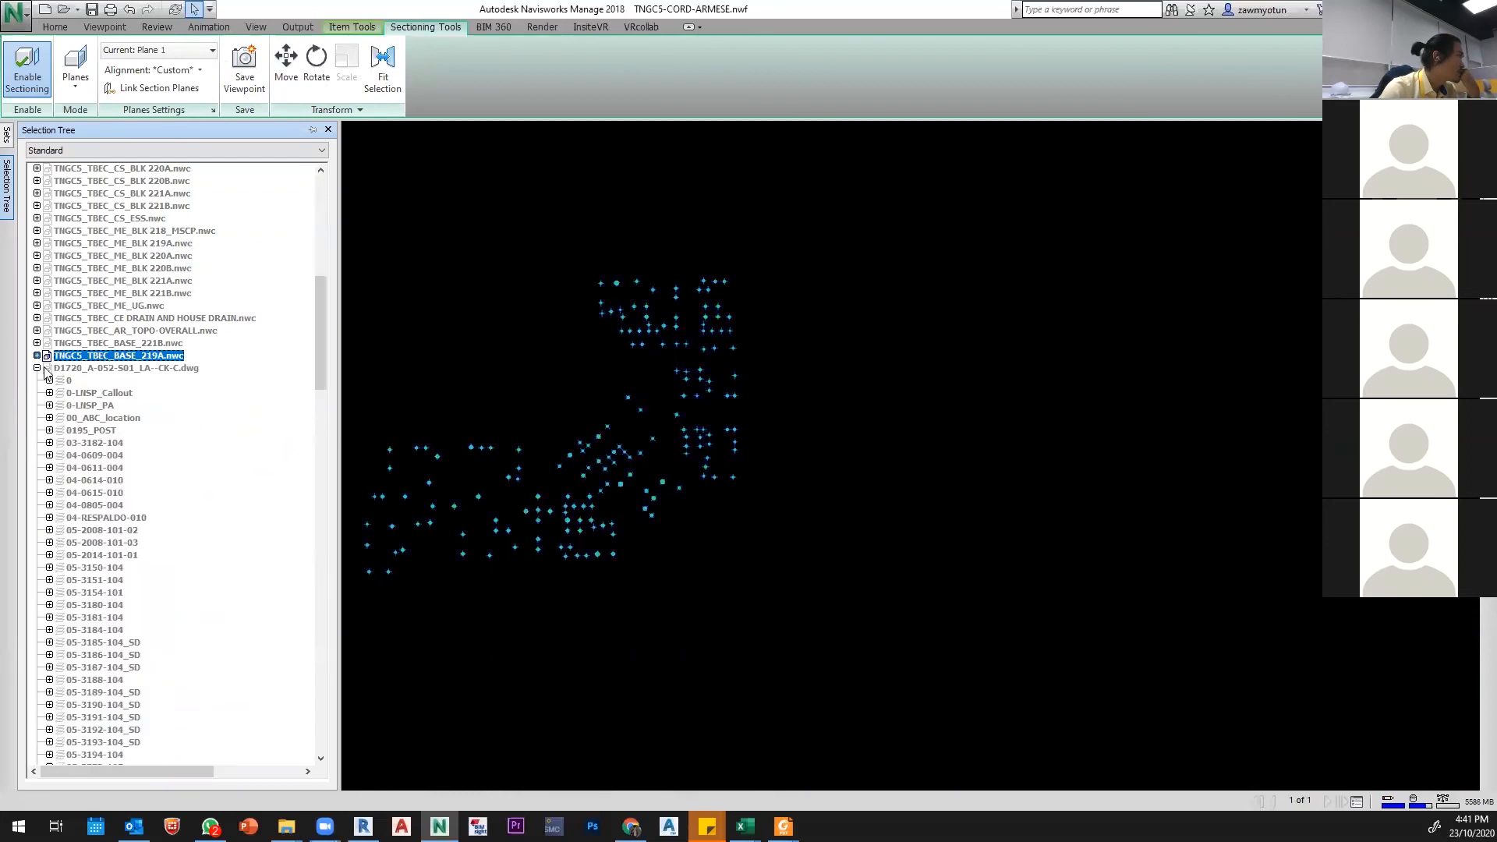
pyautogui.click(37, 355)
pyautogui.click(47, 369)
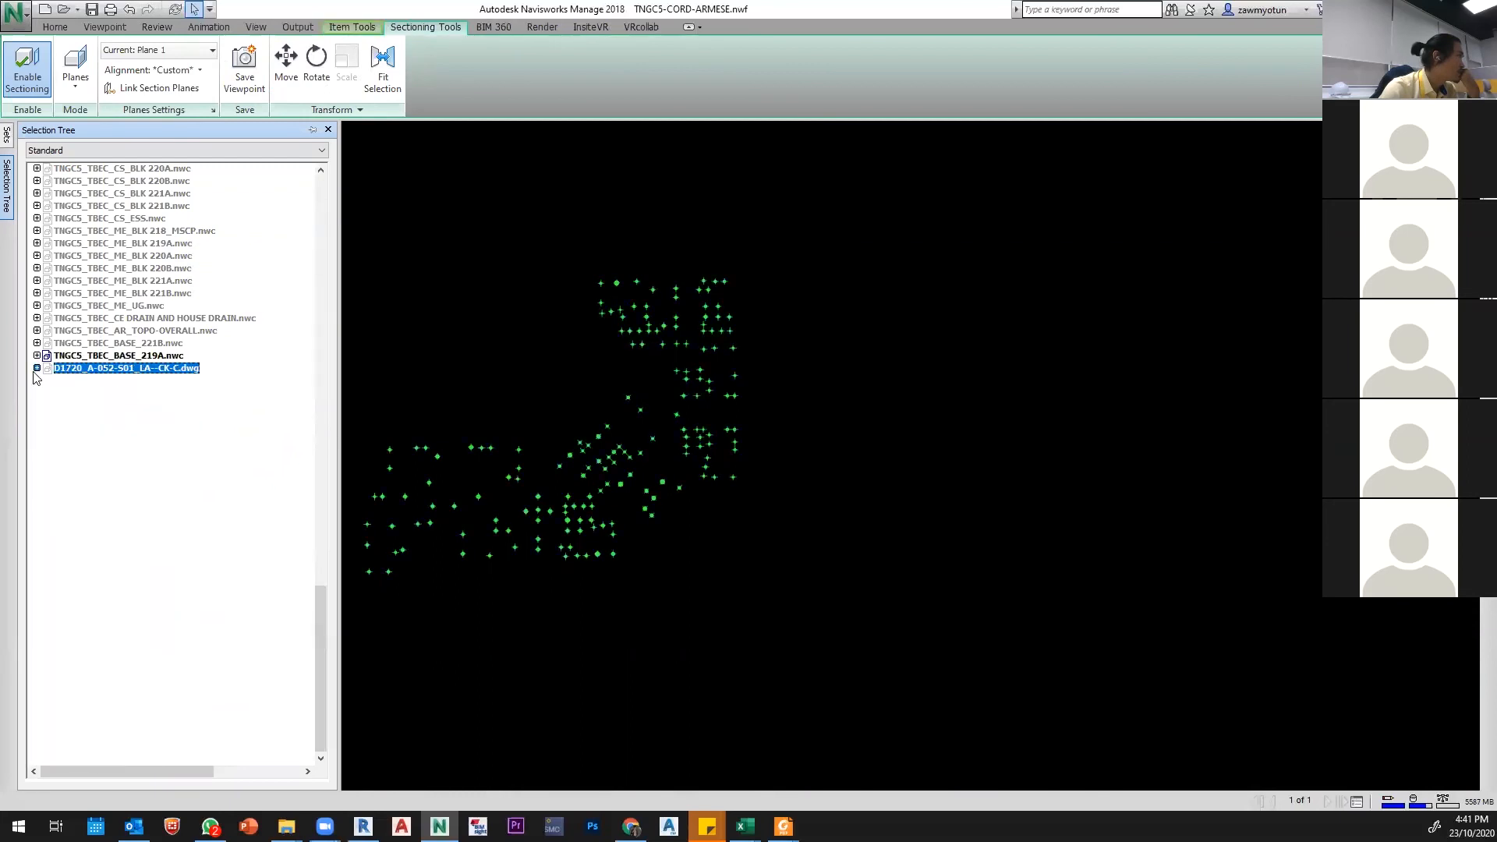
pyautogui.click(37, 368)
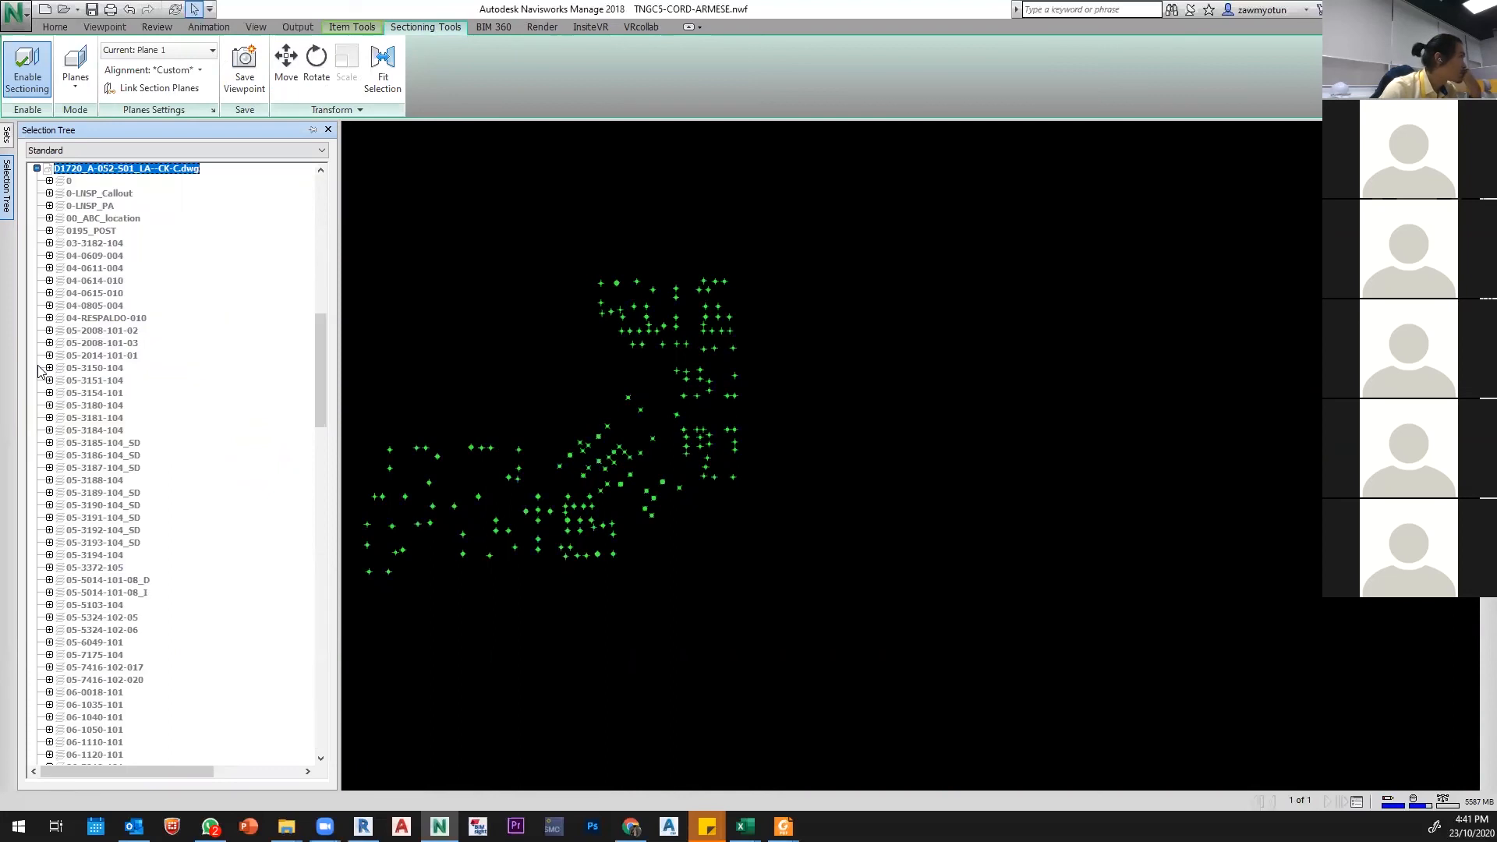
# Step: Try to toggle the visibility of the drawing layers A-_FLOR----_E and A-_FLOR----_E0
pyautogui.moveTo(324, 397); pyautogui.dragTo(318, 711)
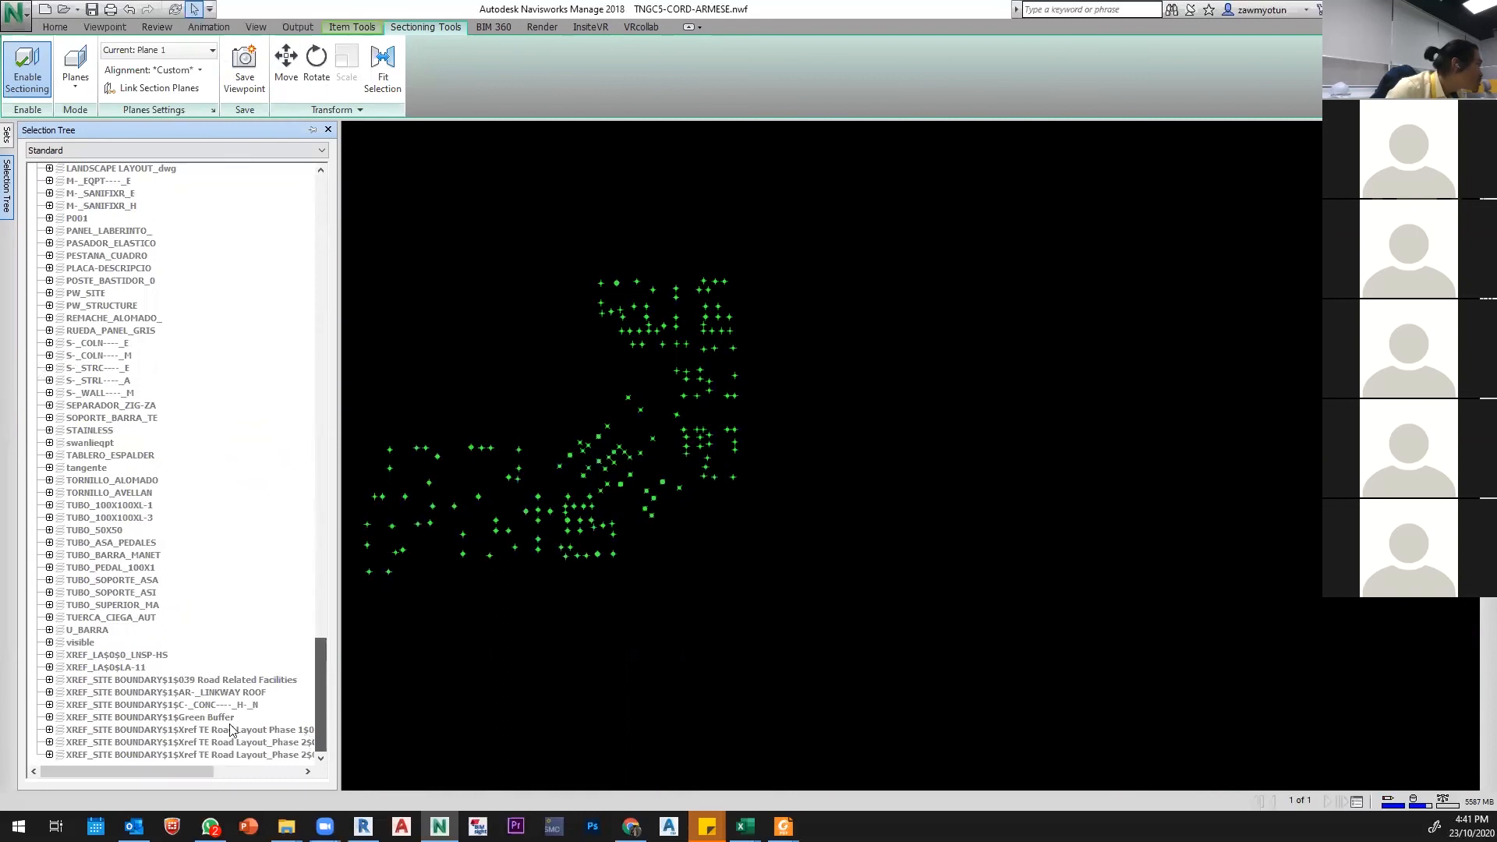
pyautogui.scroll(4, 131, 477)
pyautogui.scroll(20, 131, 478)
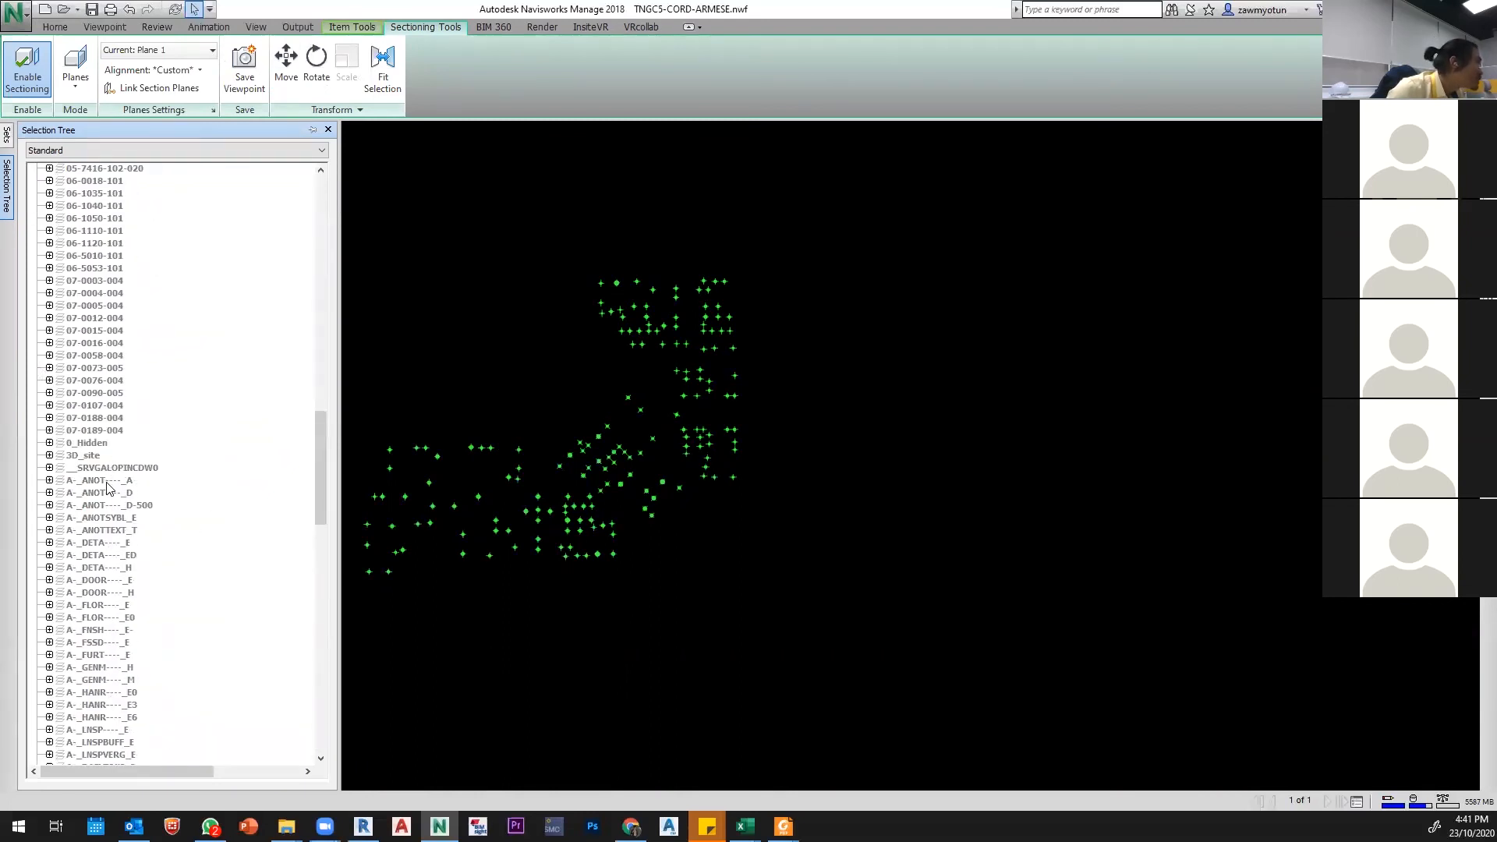
pyautogui.click(115, 618)
pyautogui.keyDown('ctrl'); pyautogui.click(111, 606); pyautogui.keyUp('ctrl')
pyautogui.rightClick(112, 609)
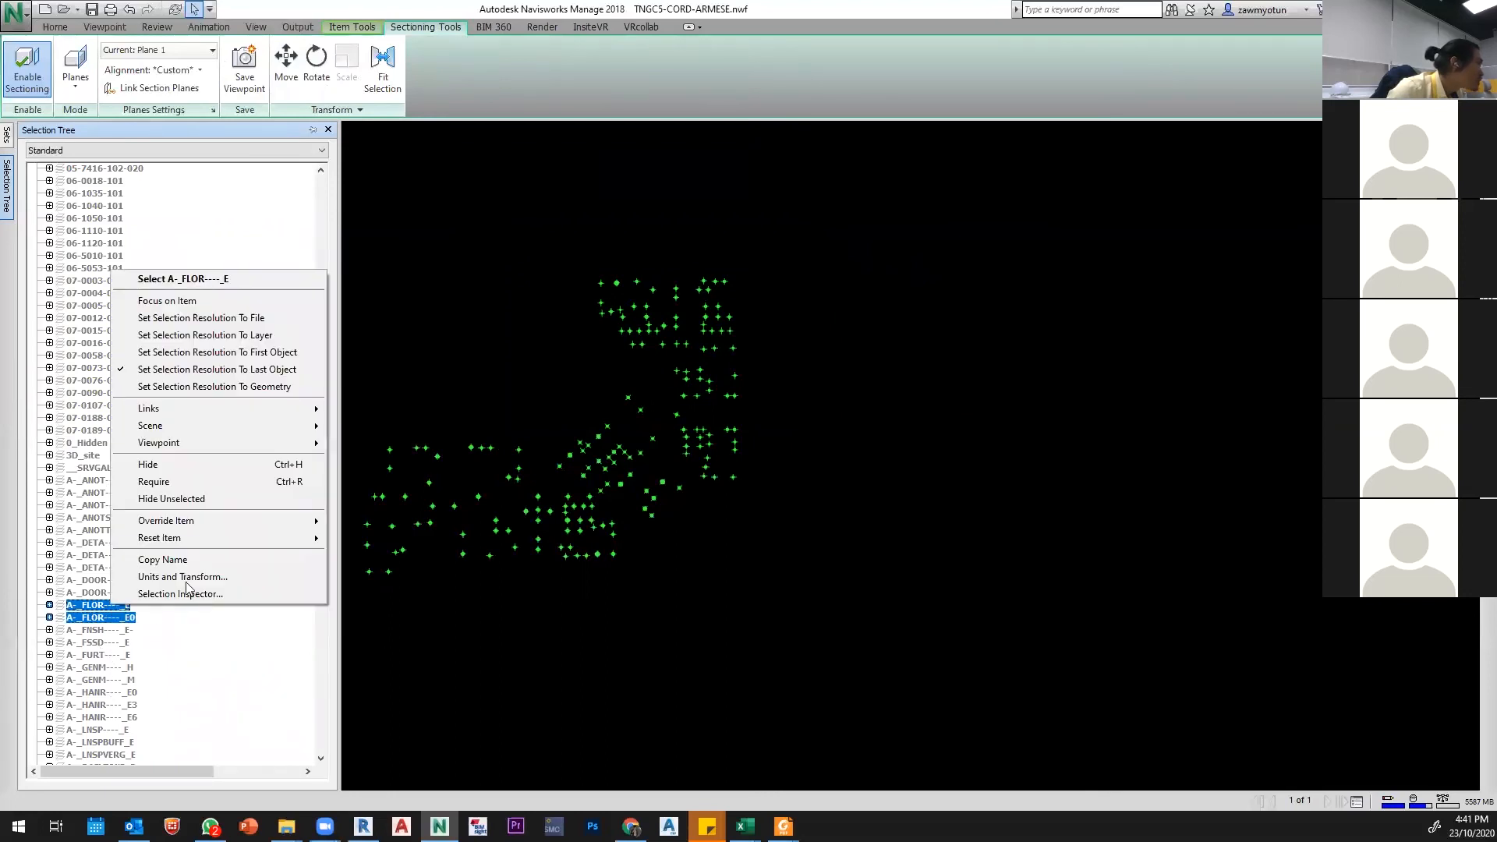
pyautogui.click(206, 467)
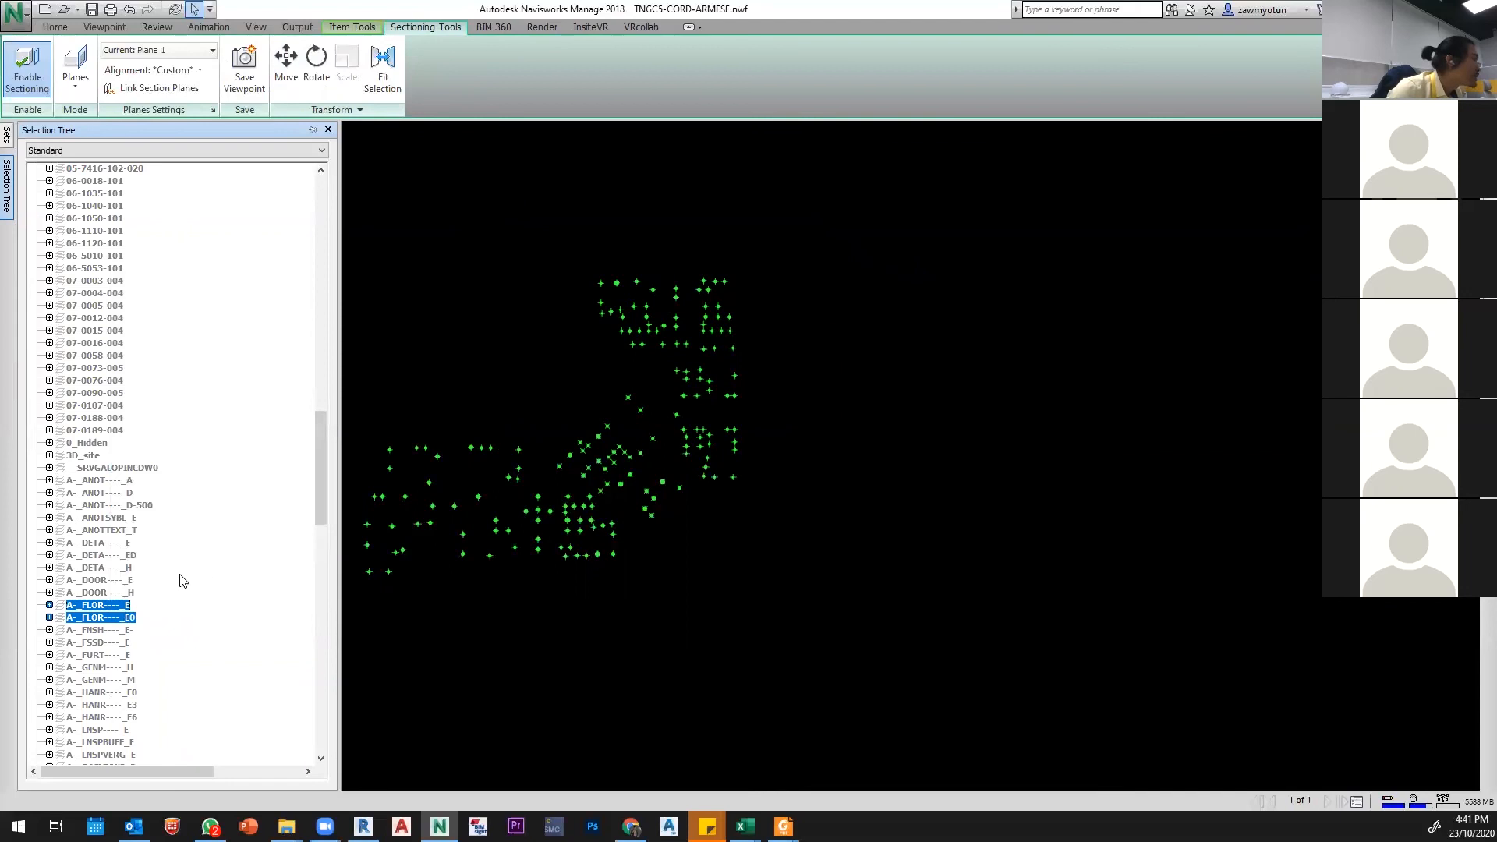
# Step: Unhide the whole D1720_A-052-S01_LA--CK-C.dwg drawing
pyautogui.scroll(20, 174, 311)
pyautogui.click(101, 519)
pyautogui.rightClick(101, 519)
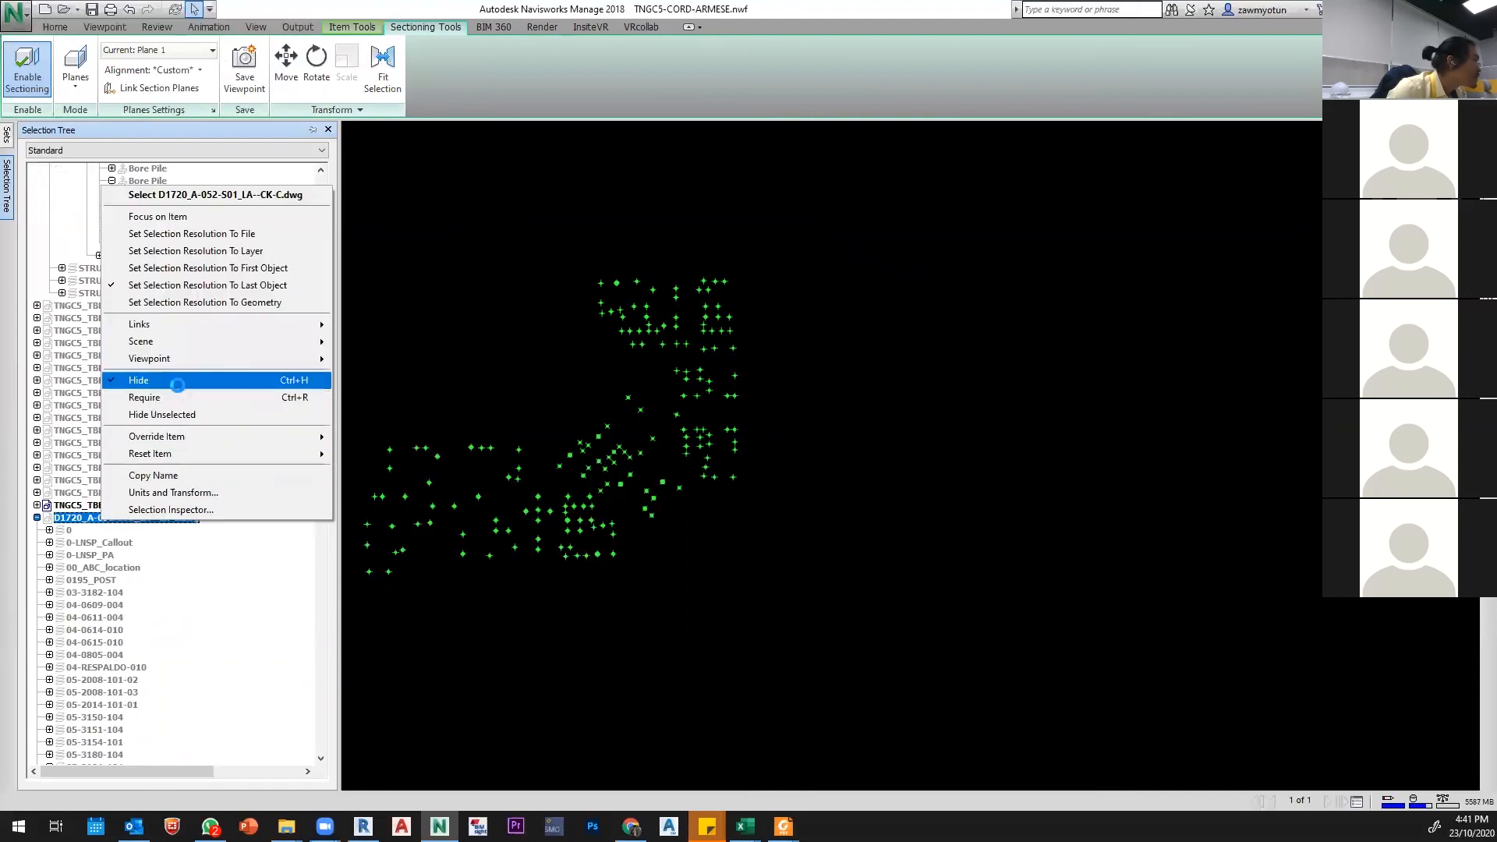
pyautogui.click(179, 384)
pyautogui.scroll(-20, 174, 476)
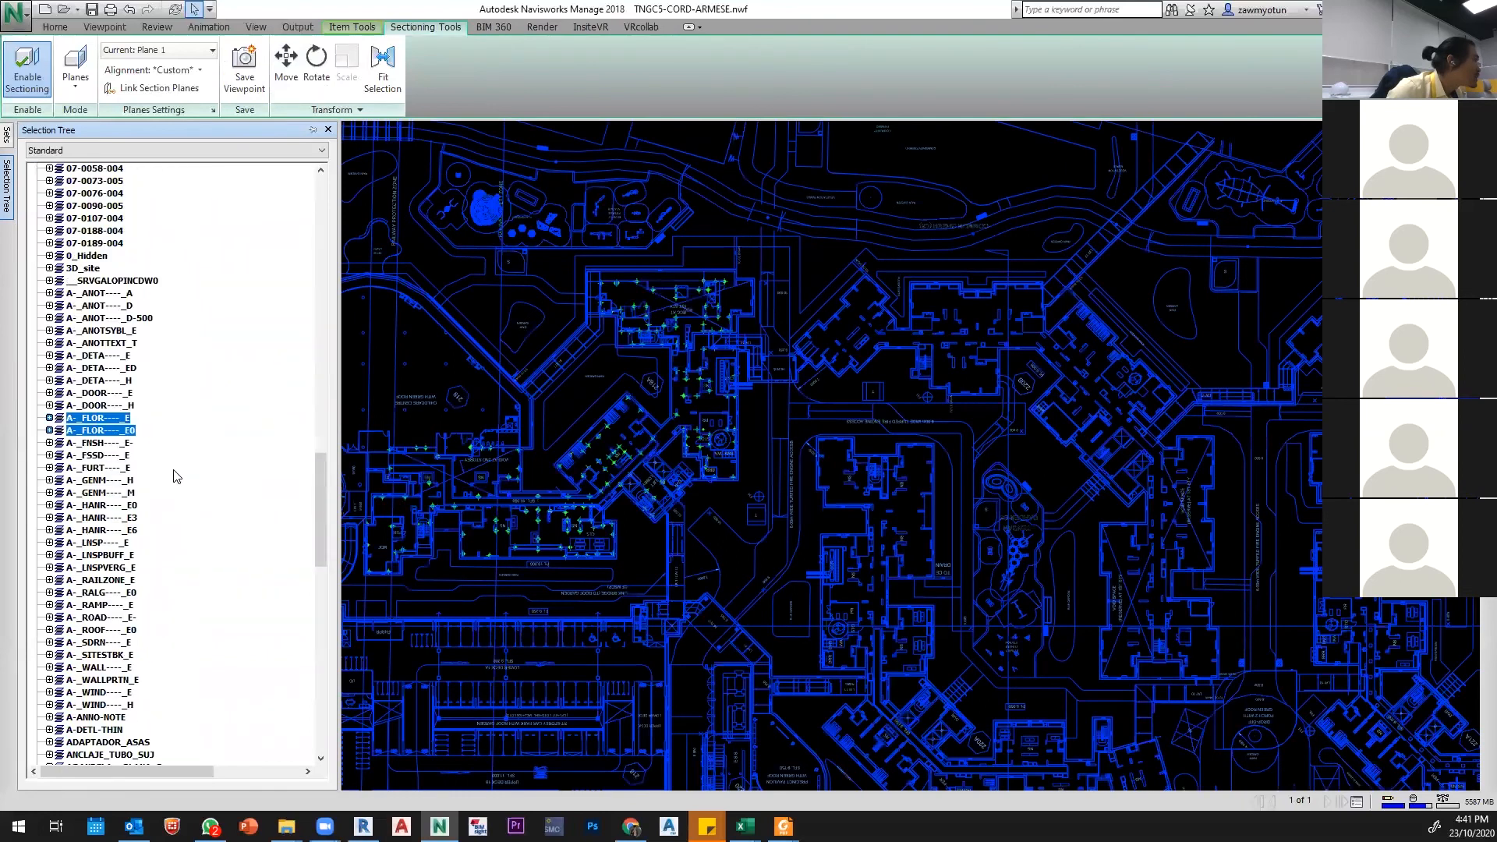
pyautogui.scroll(20, 107, 367)
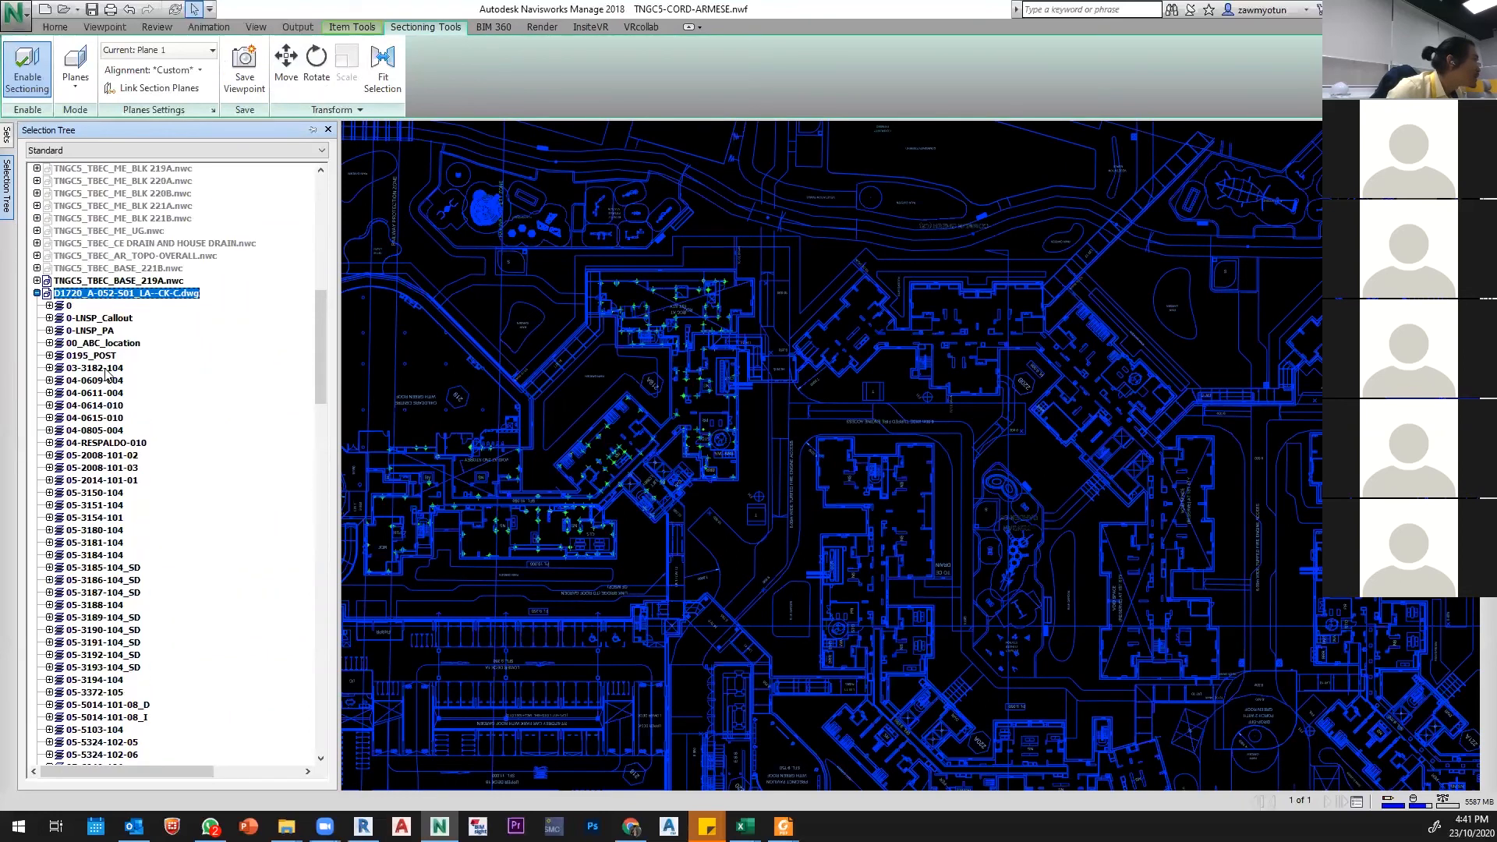
# Step: Select every layer of the D1720_A-052-S01_LA--CK-C.dwg drawing, from layer 0 to the last XREF_SITE BOUNDARY layer, and hide them
pyautogui.click(70, 306)
pyautogui.scroll(-6, 174, 397)
pyautogui.moveTo(320, 414); pyautogui.dragTo(319, 721)
pyautogui.keyDown('shift'); pyautogui.click(137, 754); pyautogui.keyUp('shift')
pyautogui.rightClick(138, 753)
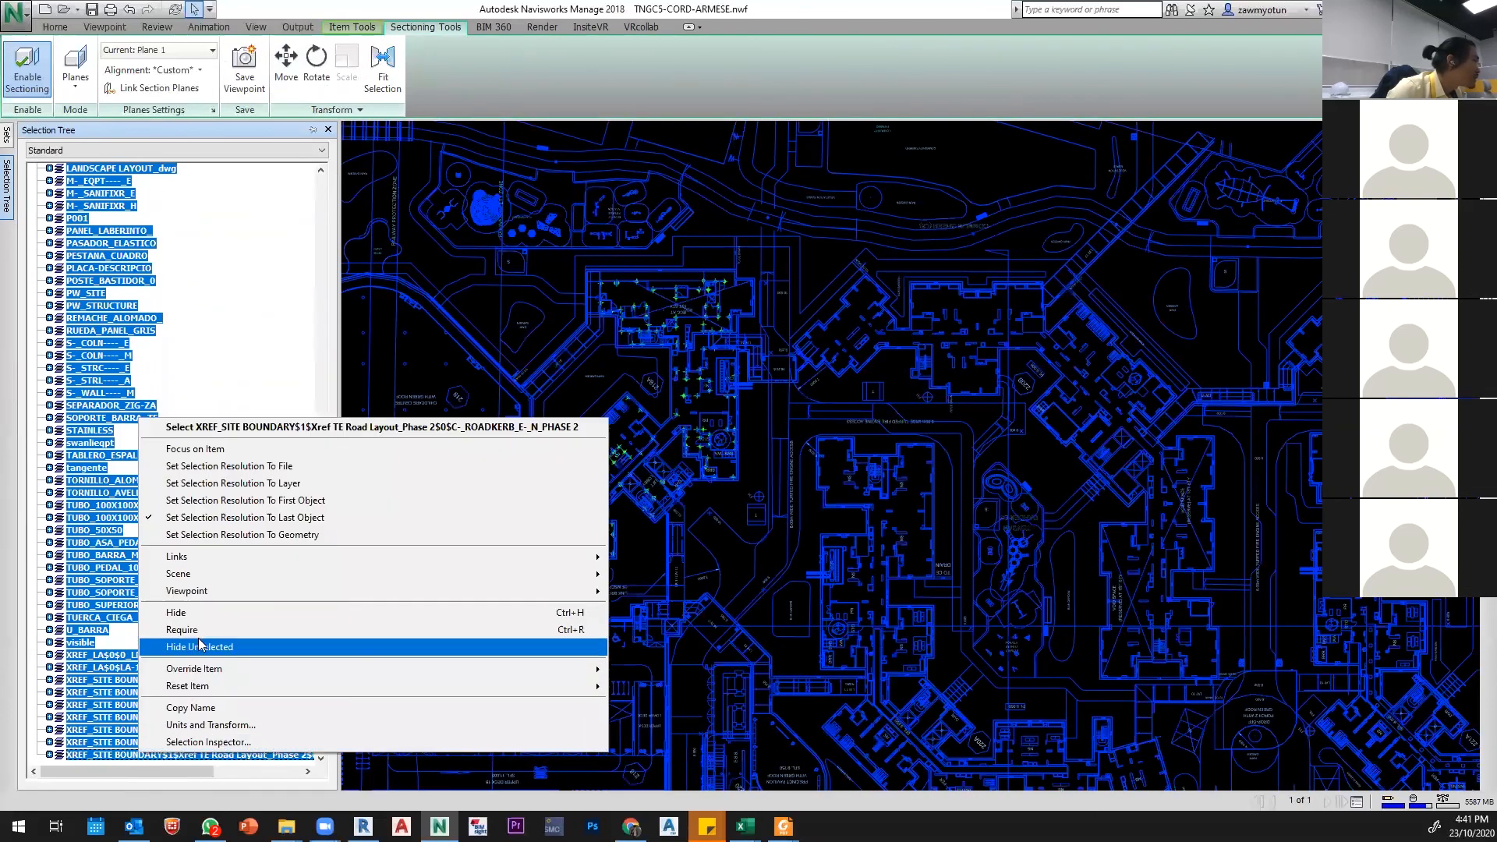
pyautogui.click(195, 612)
# Step: Unhide only the layers A-_FLOR----_E and A-_FLOR----_E0, clear the selection and frame the building outlines of the whole site
pyautogui.scroll(20, 97, 319)
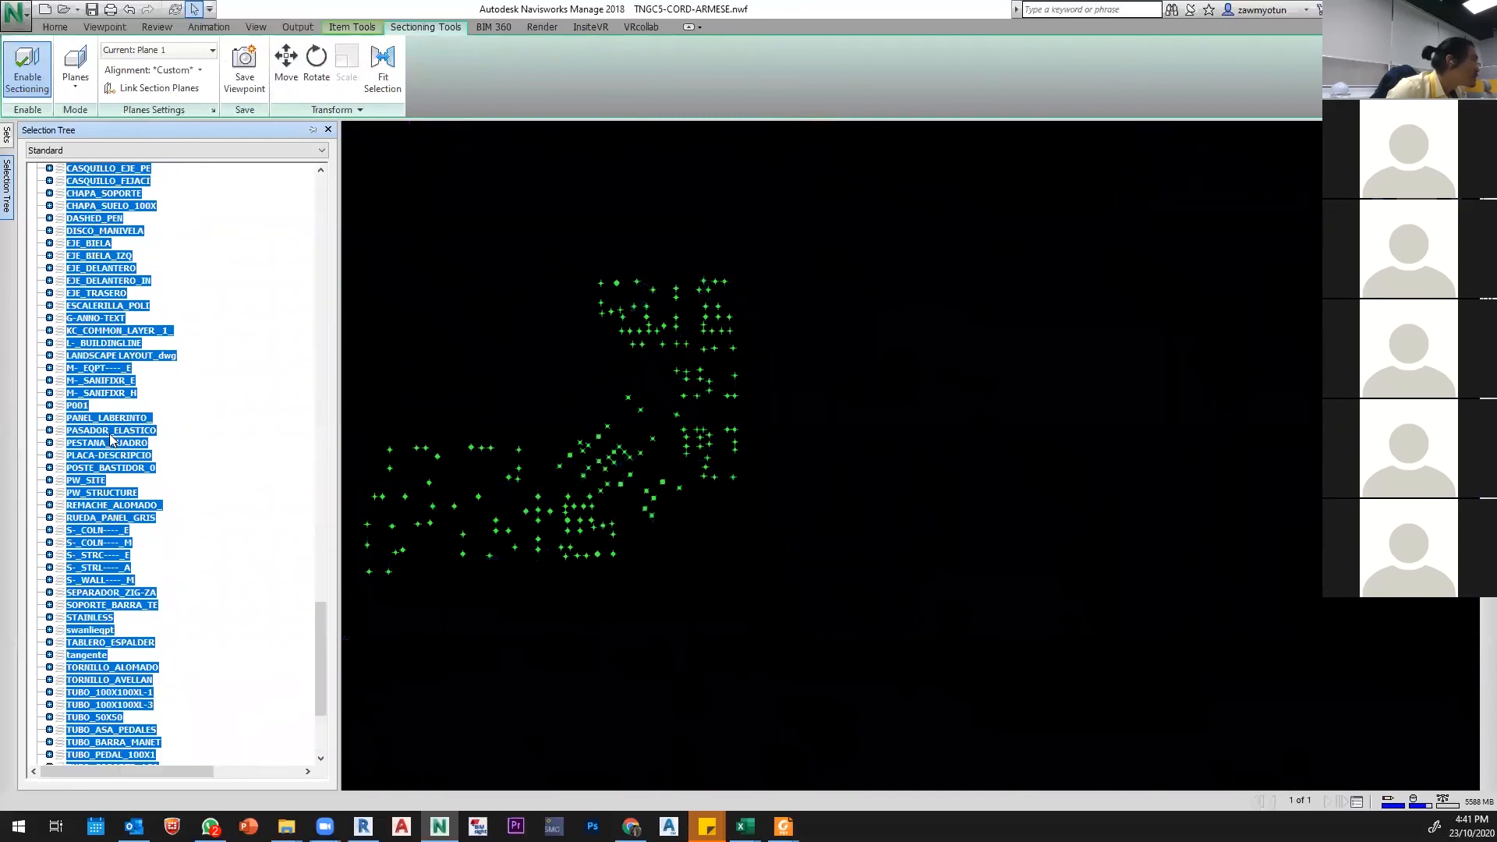
pyautogui.scroll(1, 97, 319)
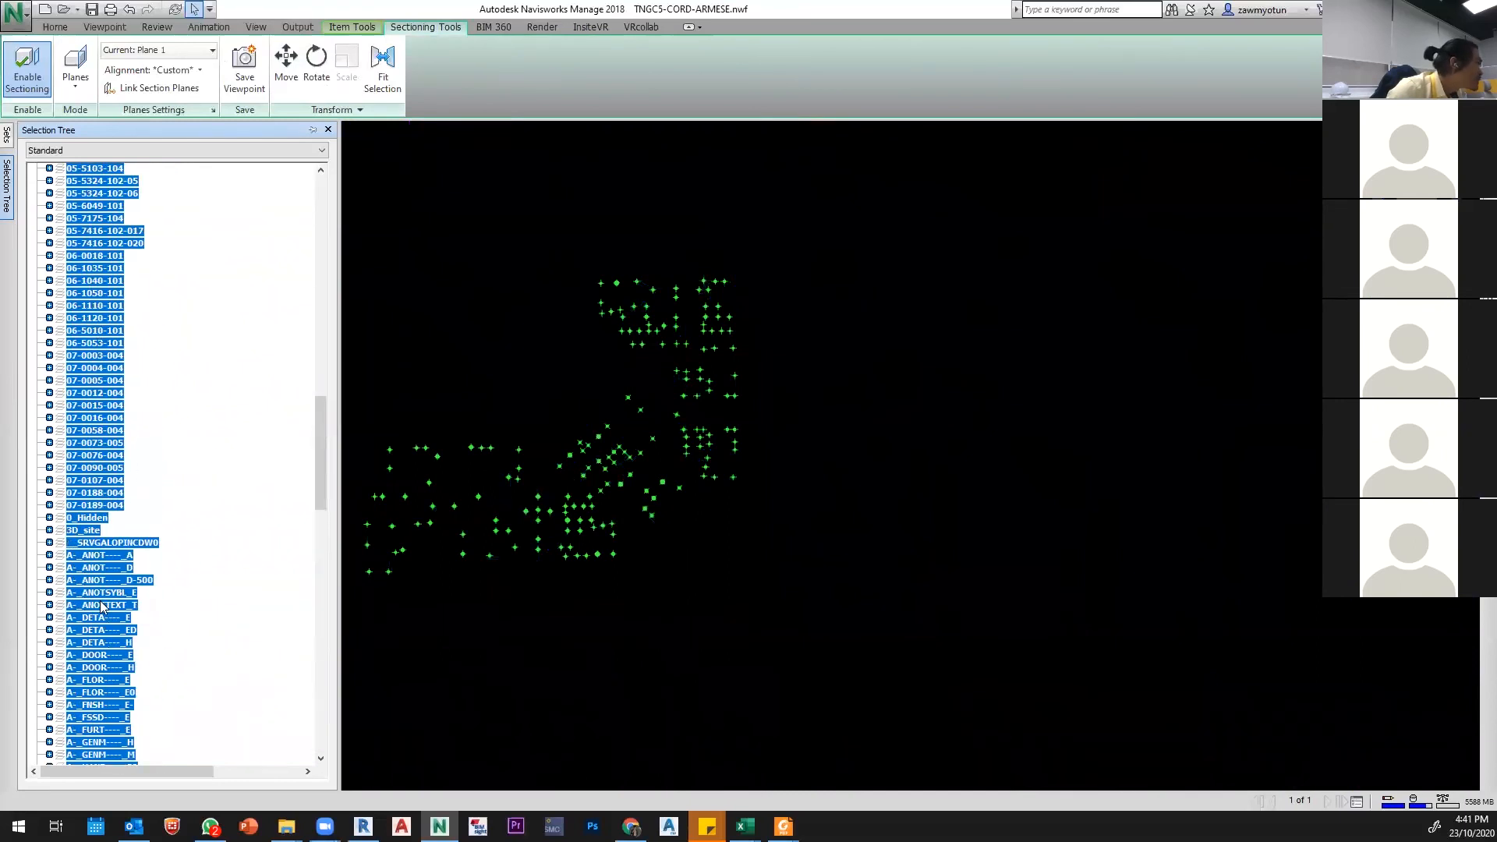
pyautogui.click(98, 679)
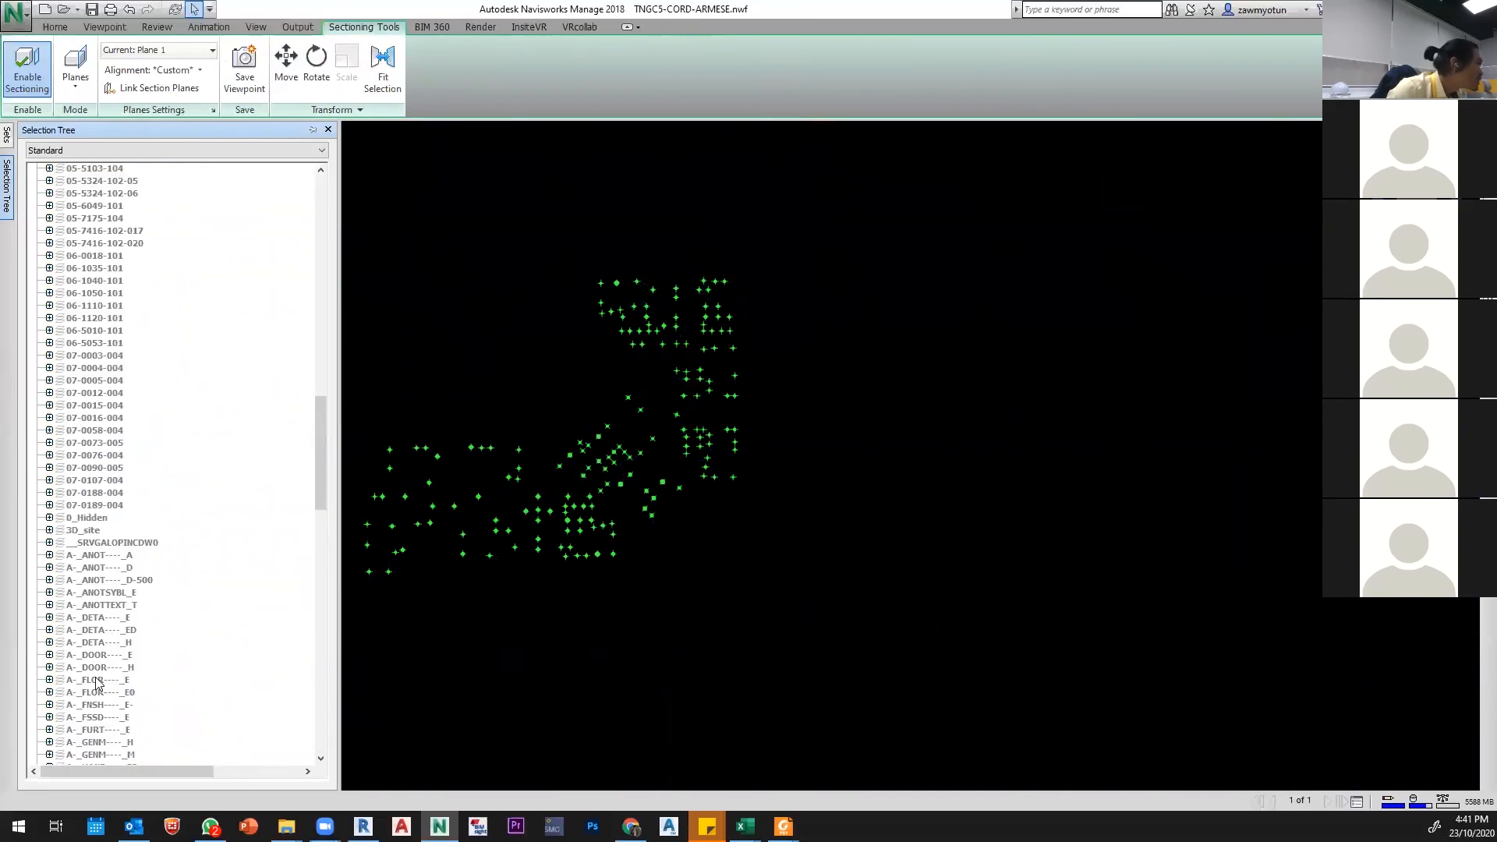
pyautogui.keyDown('ctrl'); pyautogui.click(102, 692); pyautogui.keyUp('ctrl')
pyautogui.rightClick(103, 692)
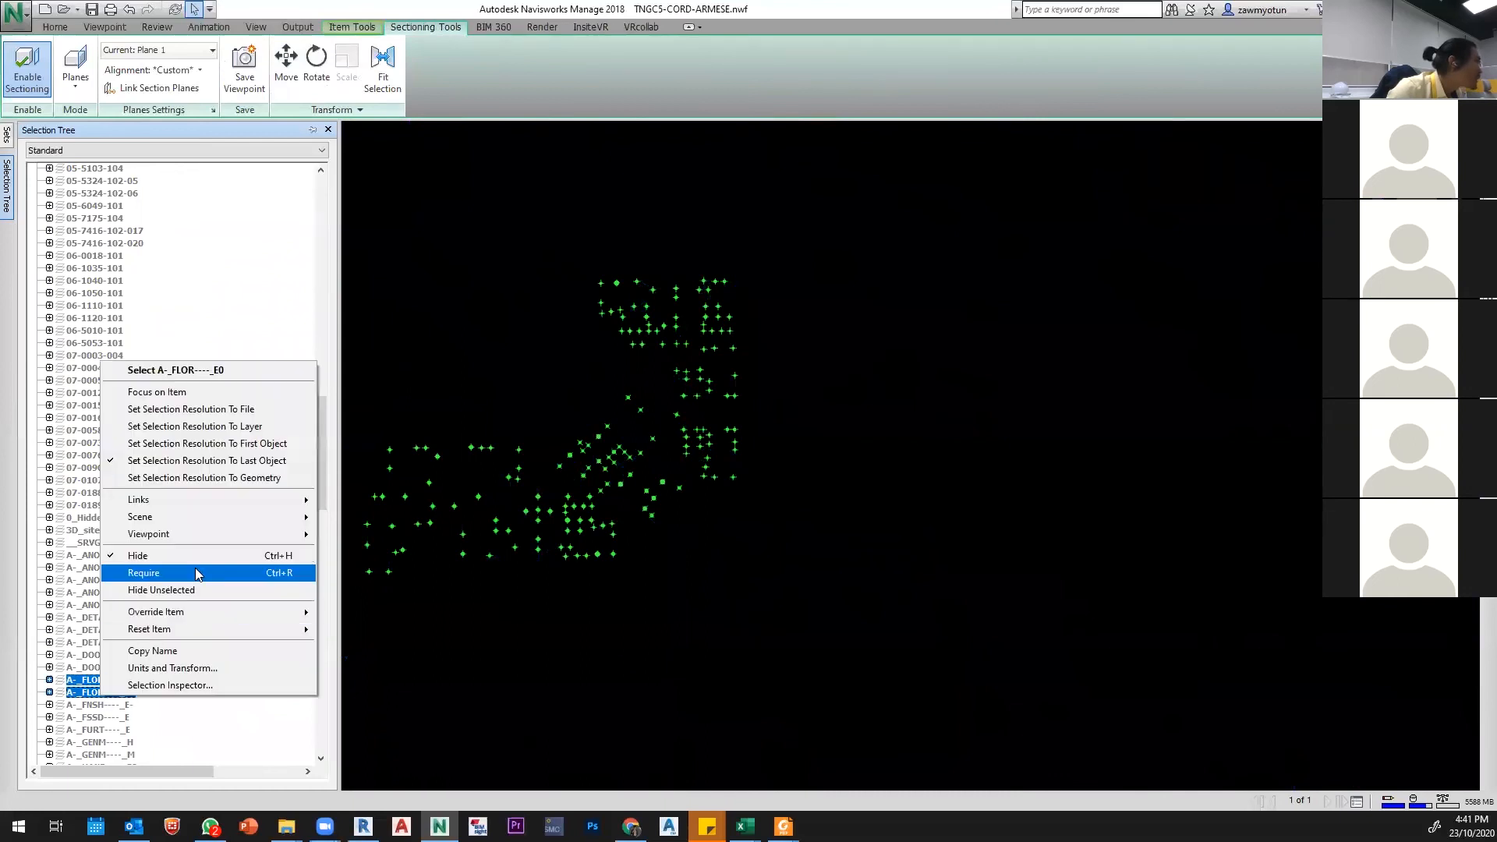
pyautogui.click(176, 556)
pyautogui.click(751, 427)
pyautogui.scroll(-5, 768, 479)
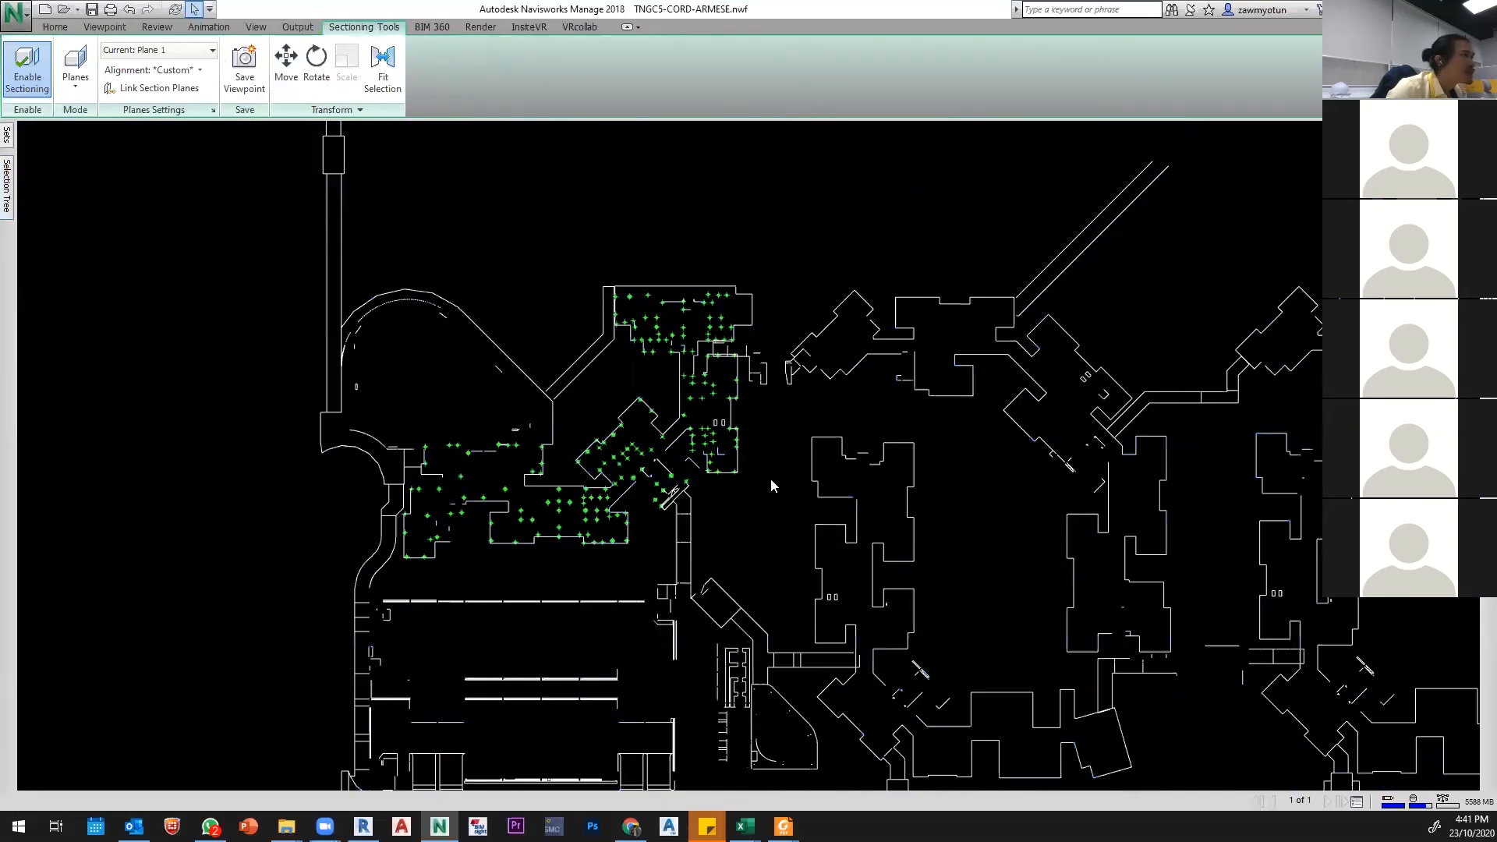
pyautogui.moveTo(504, 422); pyautogui.dragTo(379, 476, button='middle')
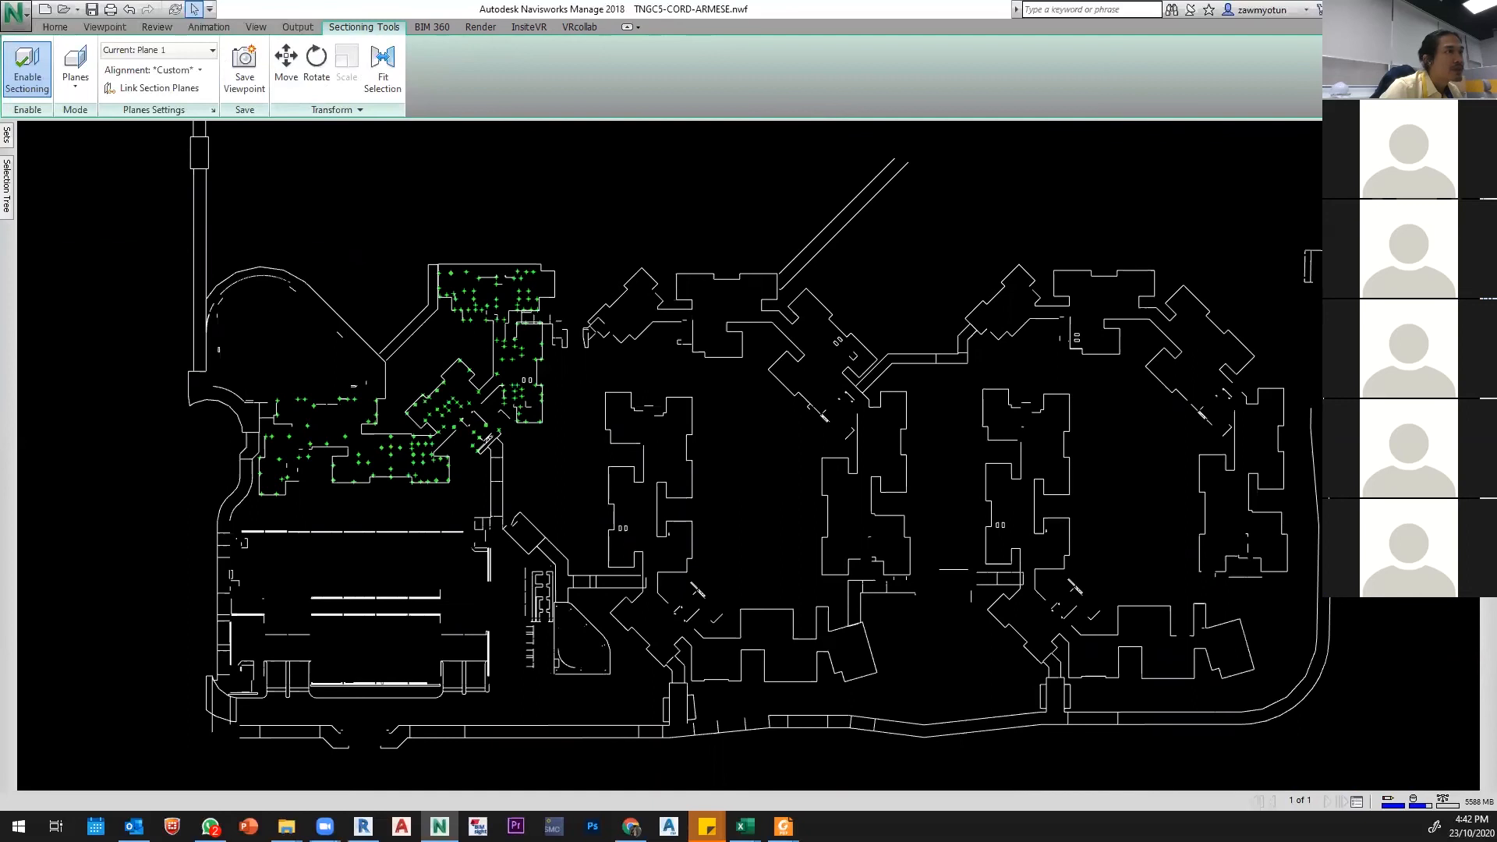
# Step: Update the saved viewpoint Pilling Tracking_202008 with the current view of piles and building outlines
pyautogui.moveTo(1488, 289)
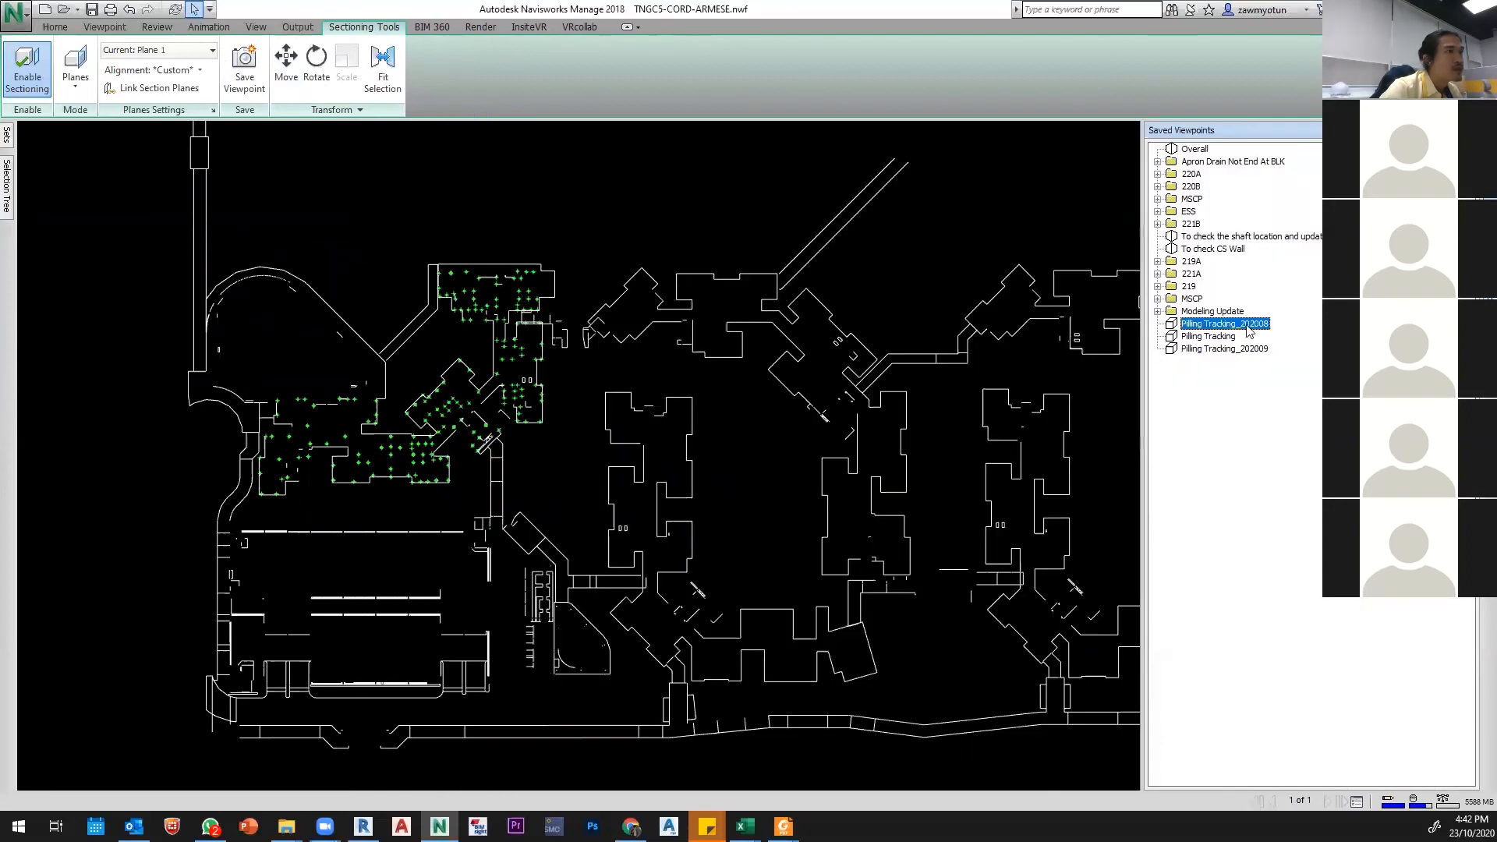
pyautogui.rightClick(1247, 324)
pyautogui.click(1312, 485)
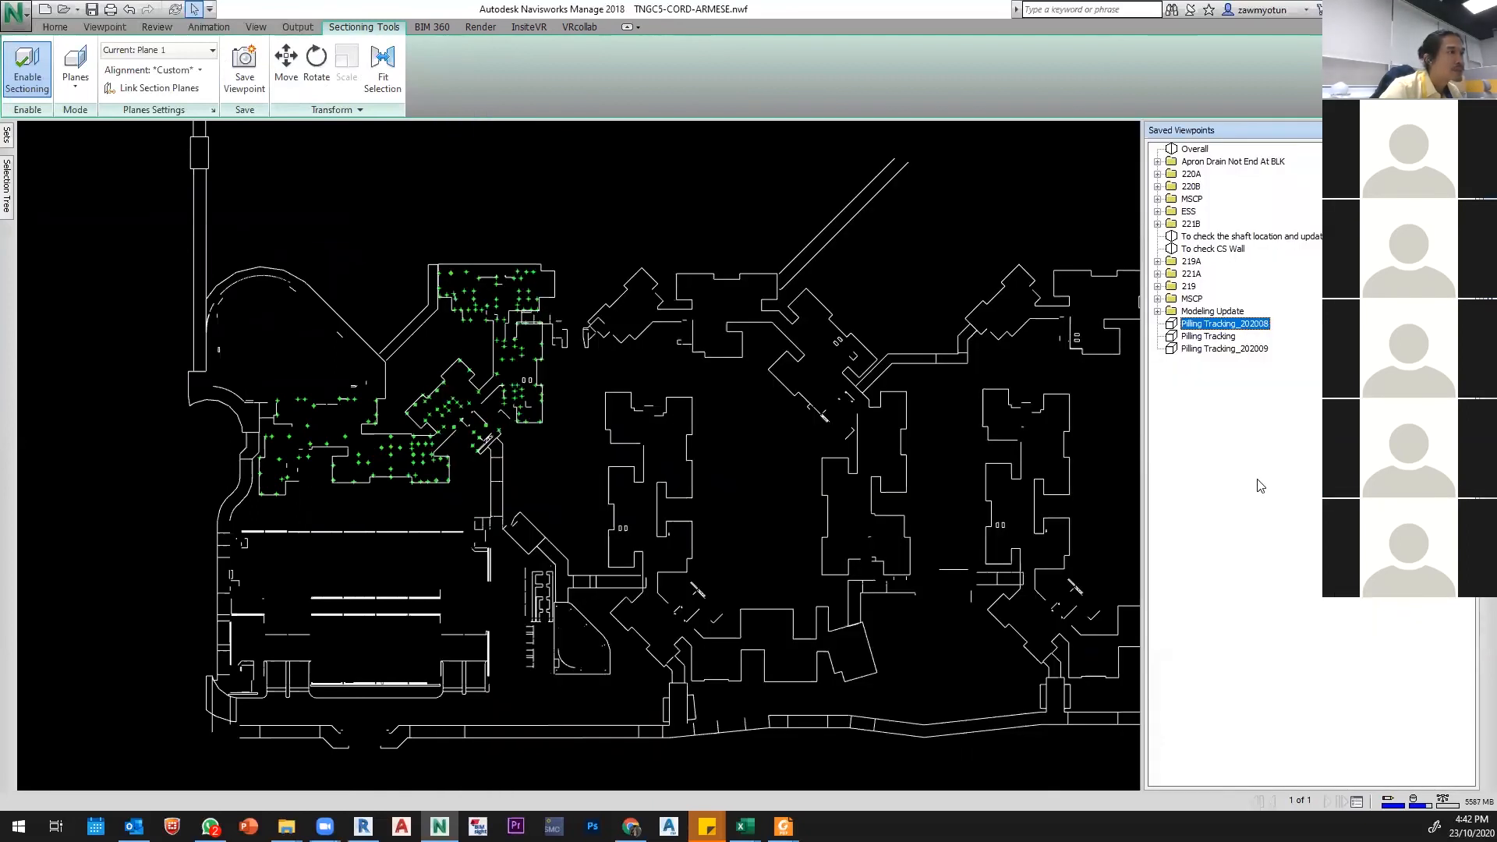
# Step: Compare the saved viewpoints Pilling Tracking_202009 and Pilling Tracking_202008 by switching between them, ending on Pilling Tracking_202009
pyautogui.click(1224, 349)
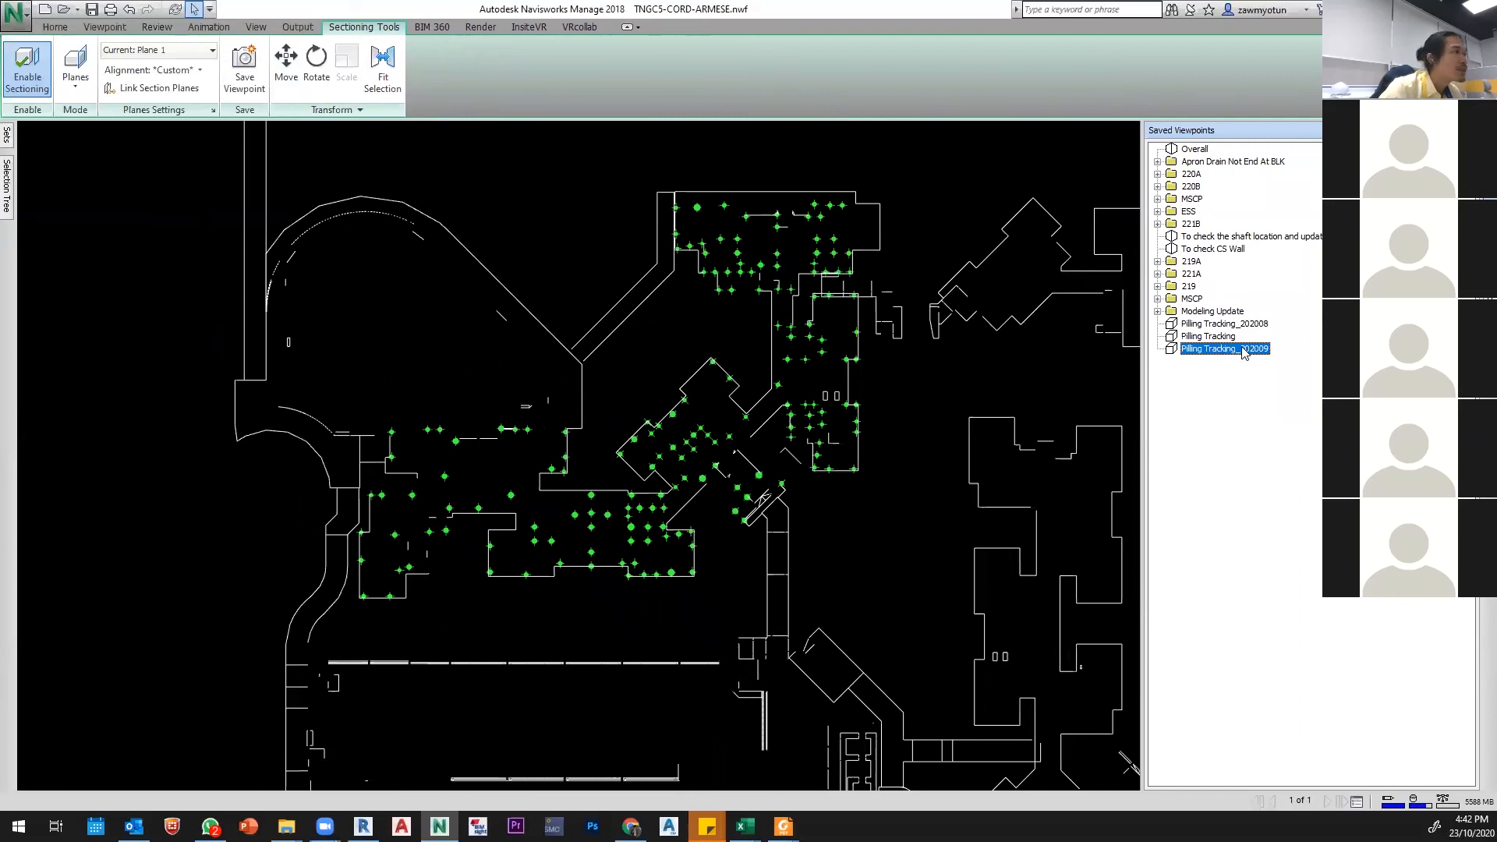
pyautogui.click(1239, 325)
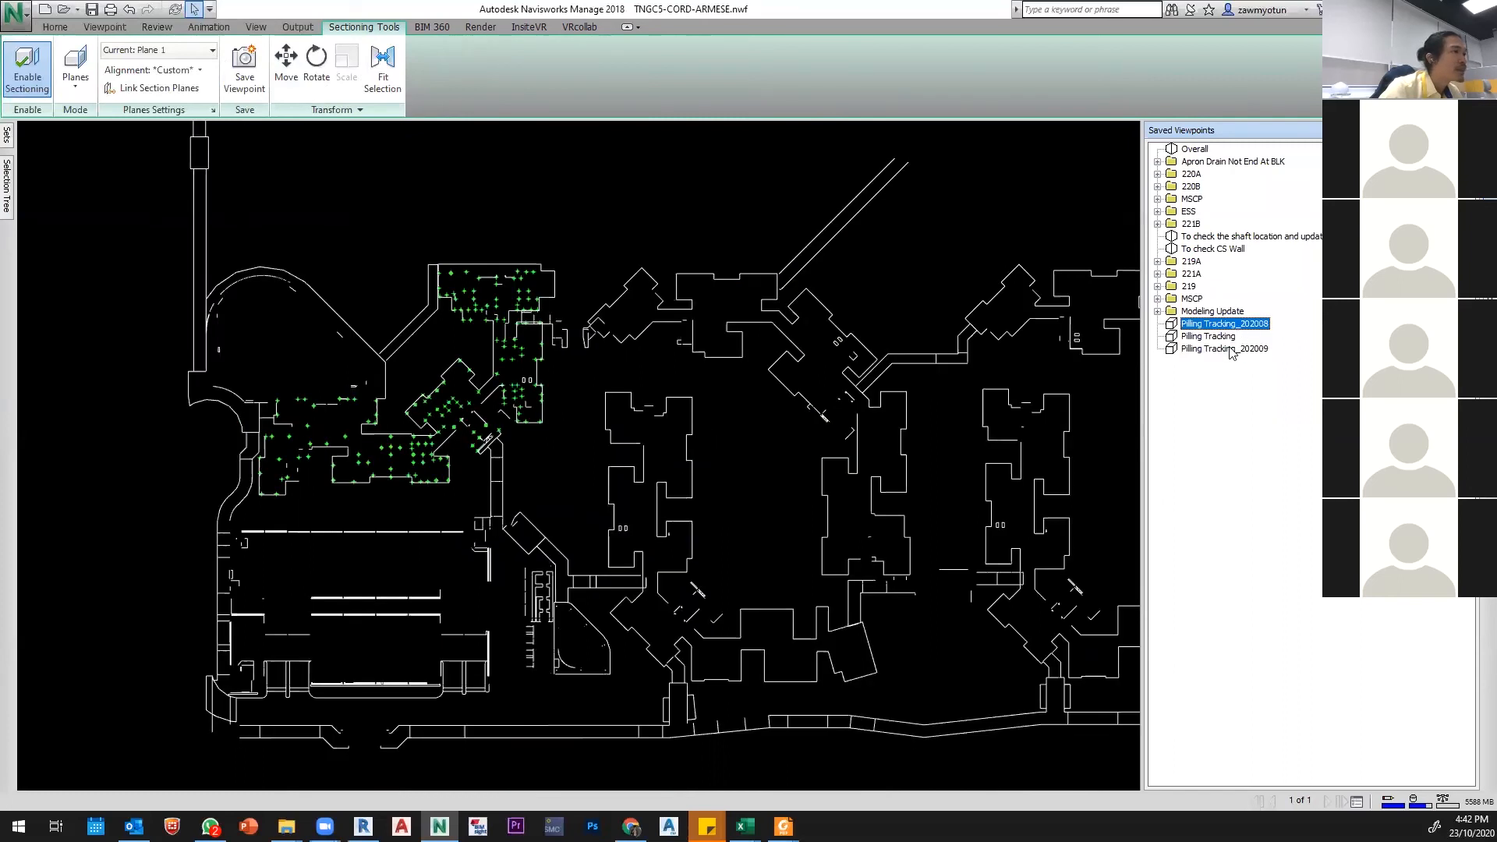
pyautogui.click(1230, 348)
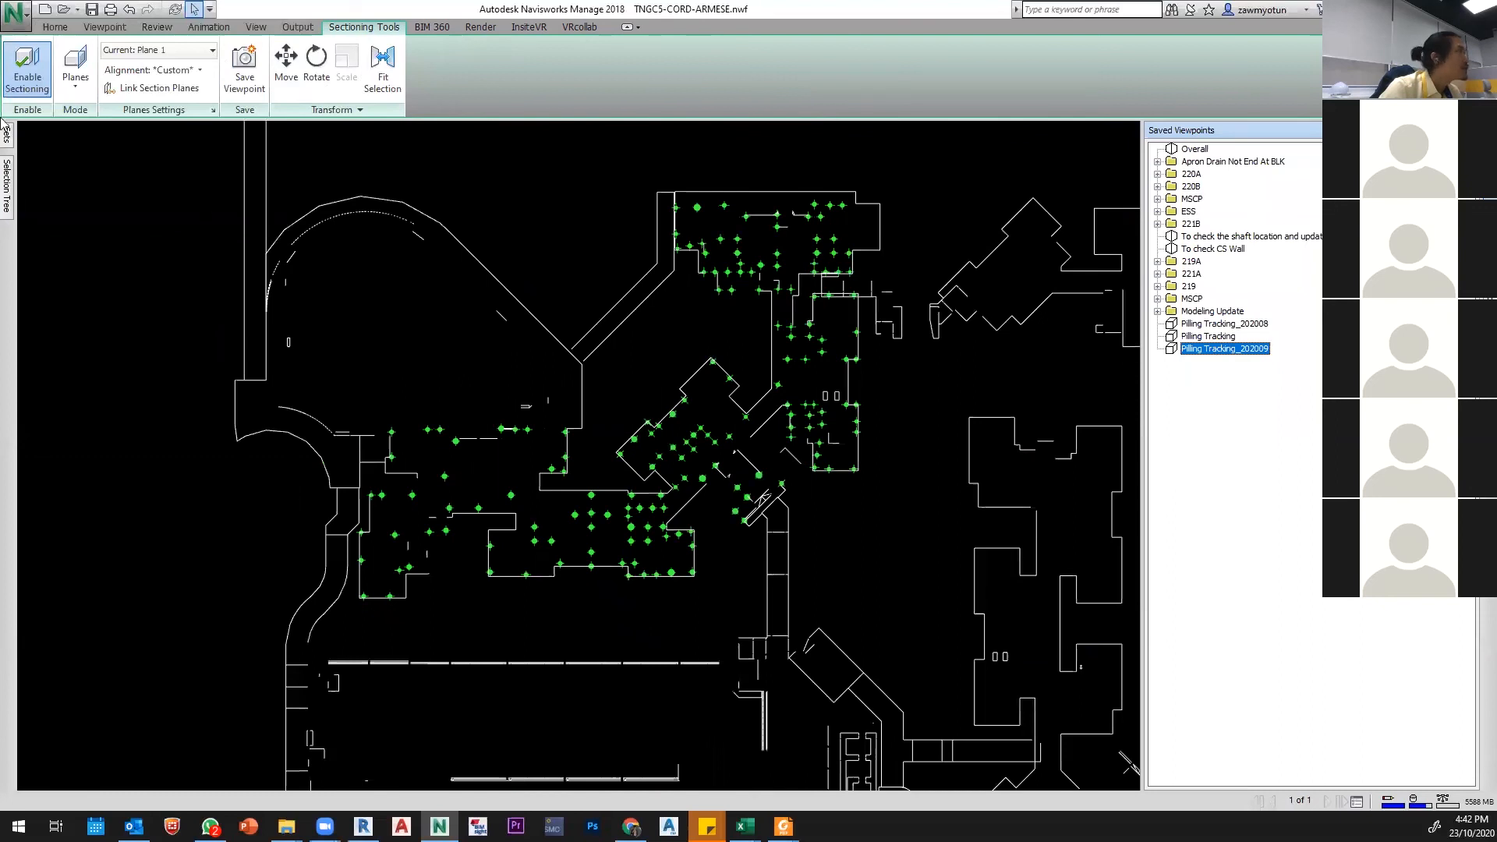
# Step: Highlight the piles of the saved sets Pilling-202008 and Pilling-202009 in turn, and clear the selection
pyautogui.moveTo(6, 139)
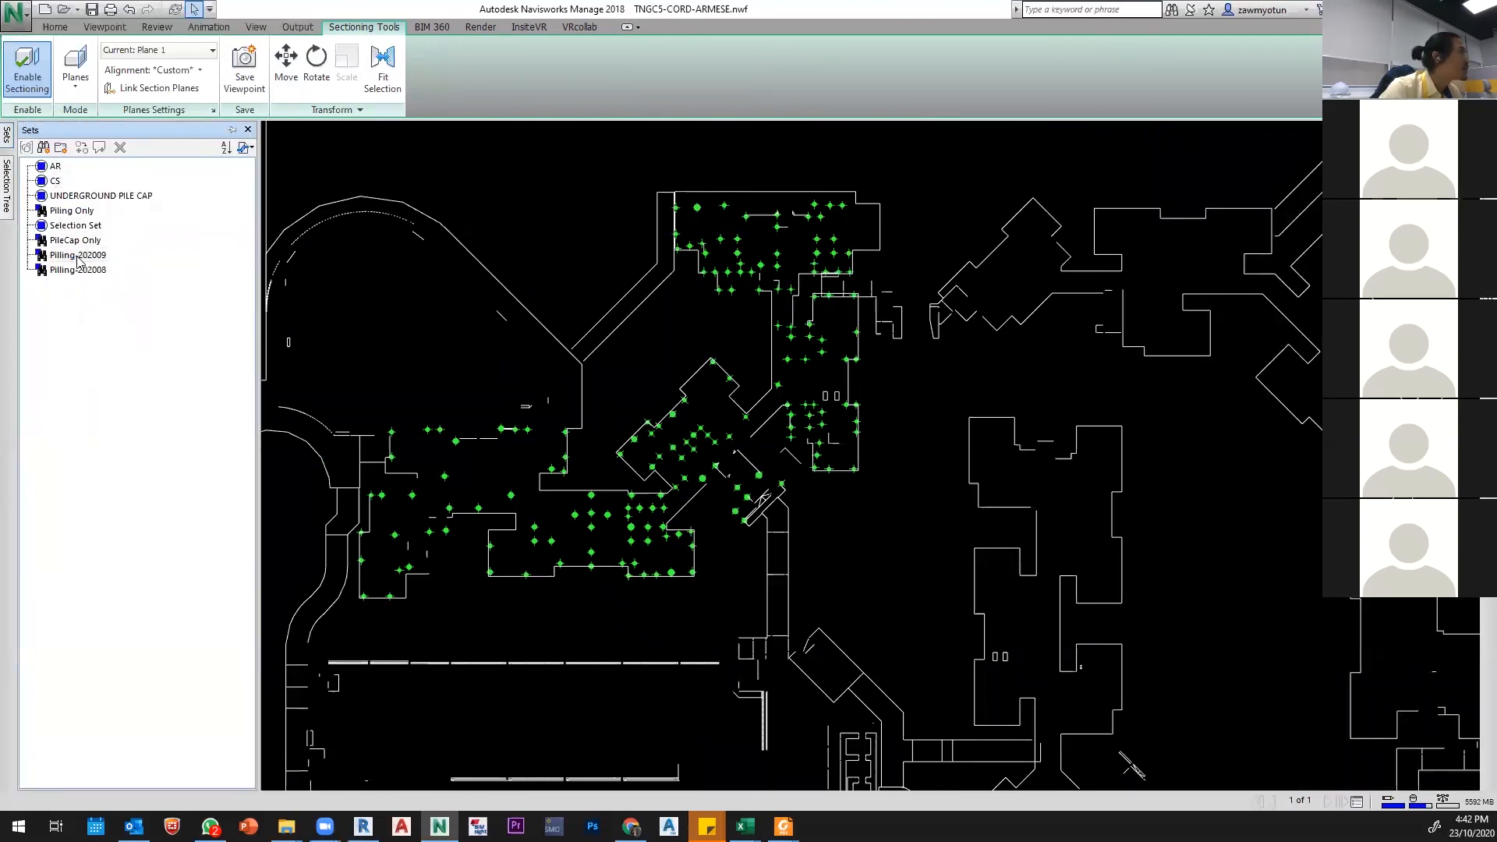
pyautogui.click(74, 271)
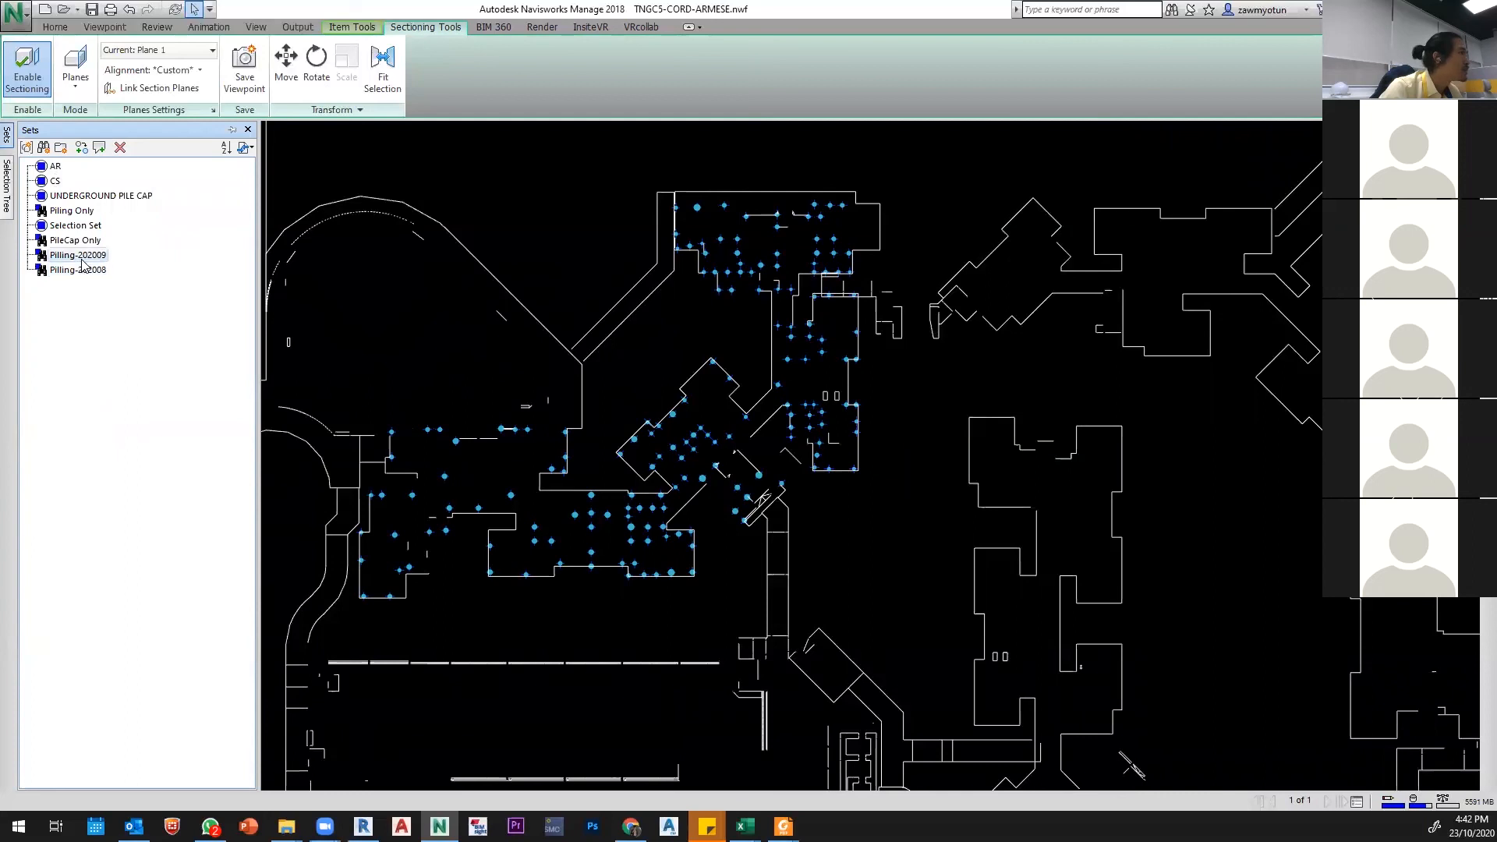
pyautogui.moveTo(1488, 164)
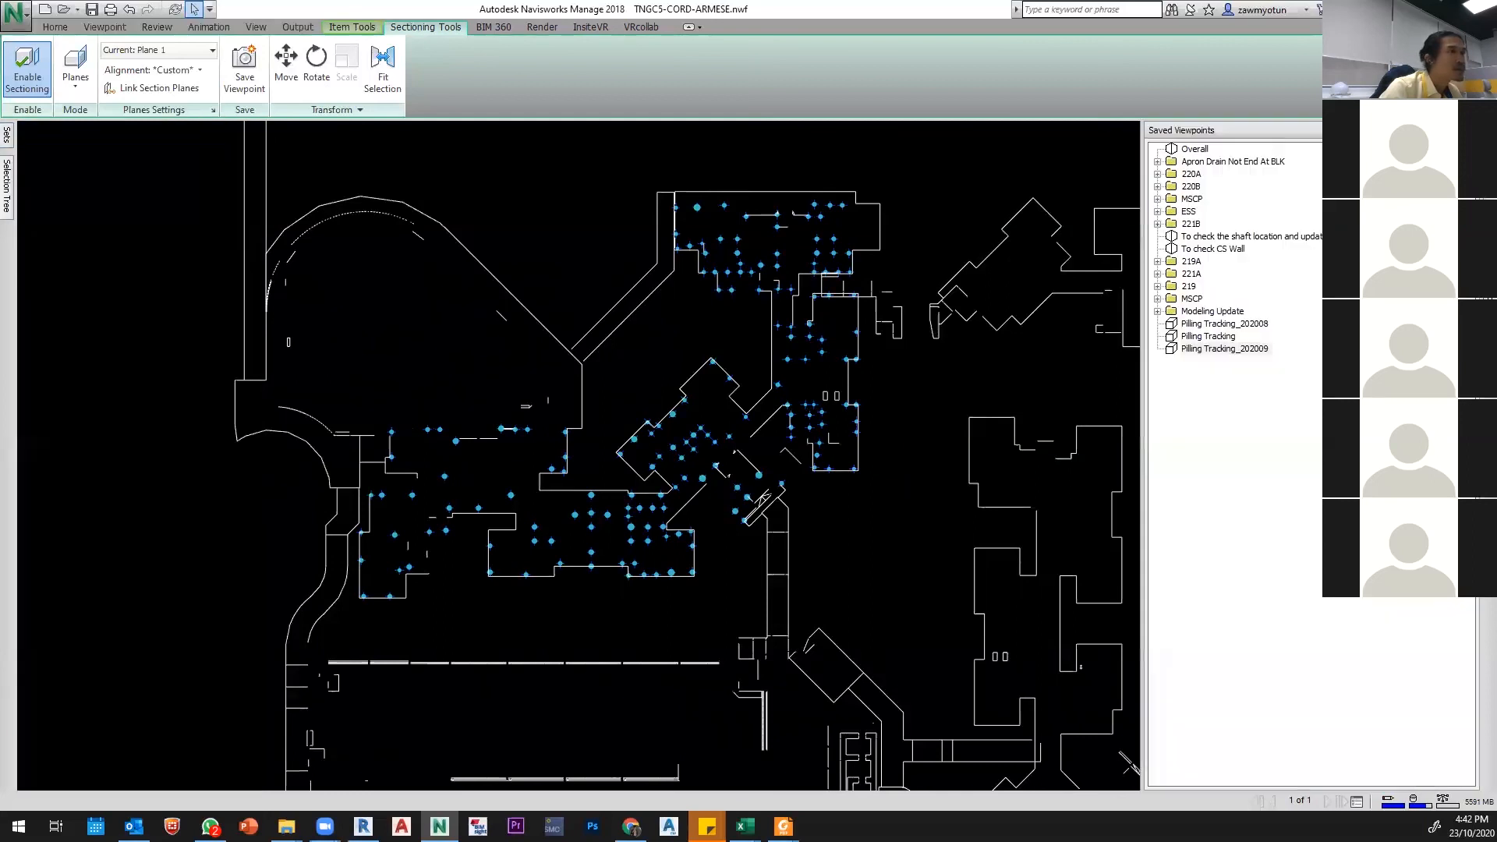
pyautogui.click(1053, 335)
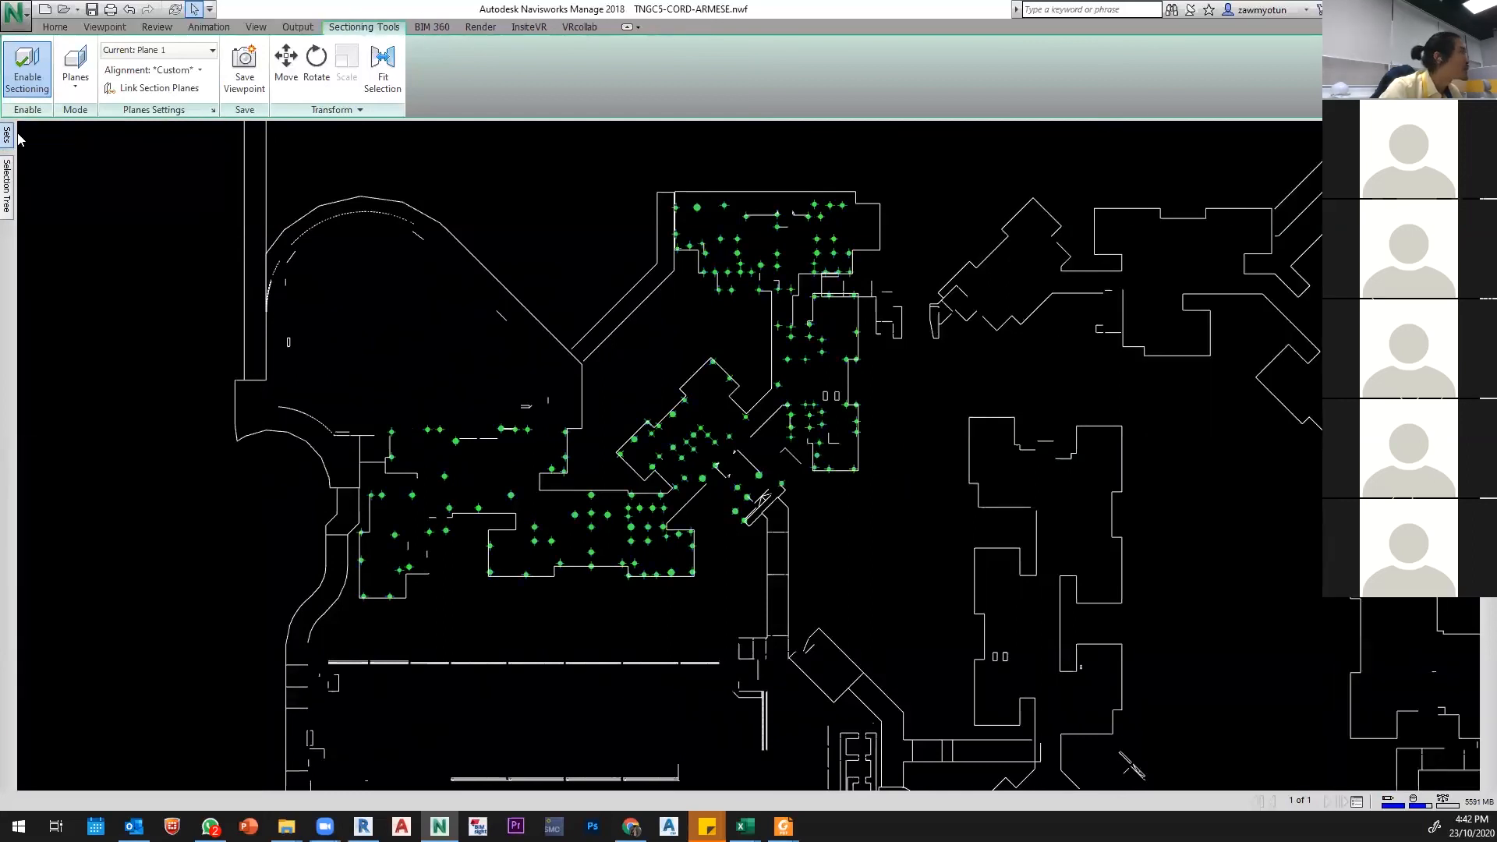
# Step: Select the saved set Pilling-202009, review its search criteria in Find Items and close the search window
pyautogui.moveTo(8, 145)
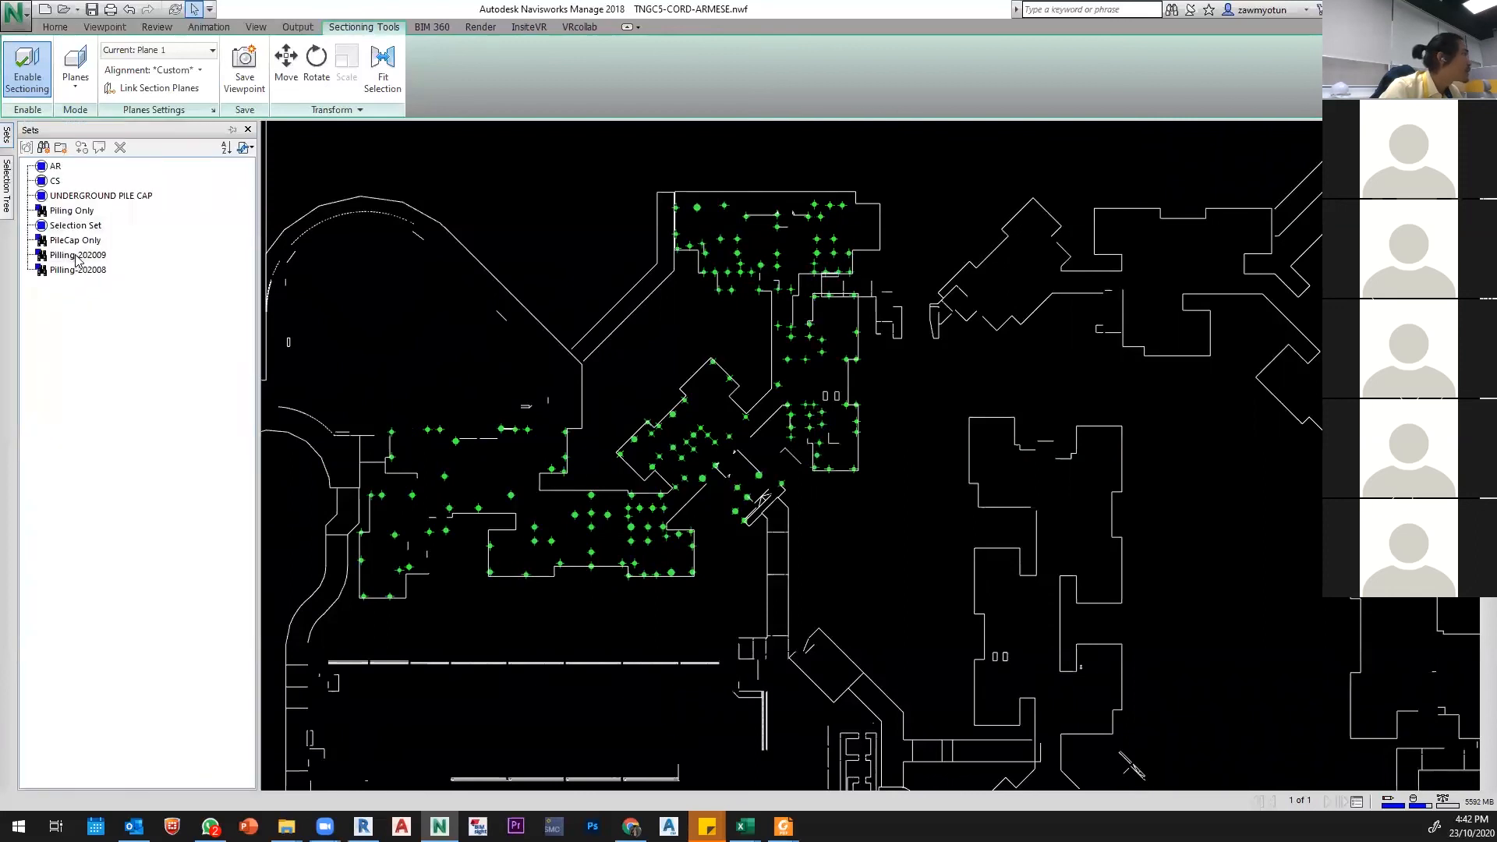
pyautogui.click(77, 256)
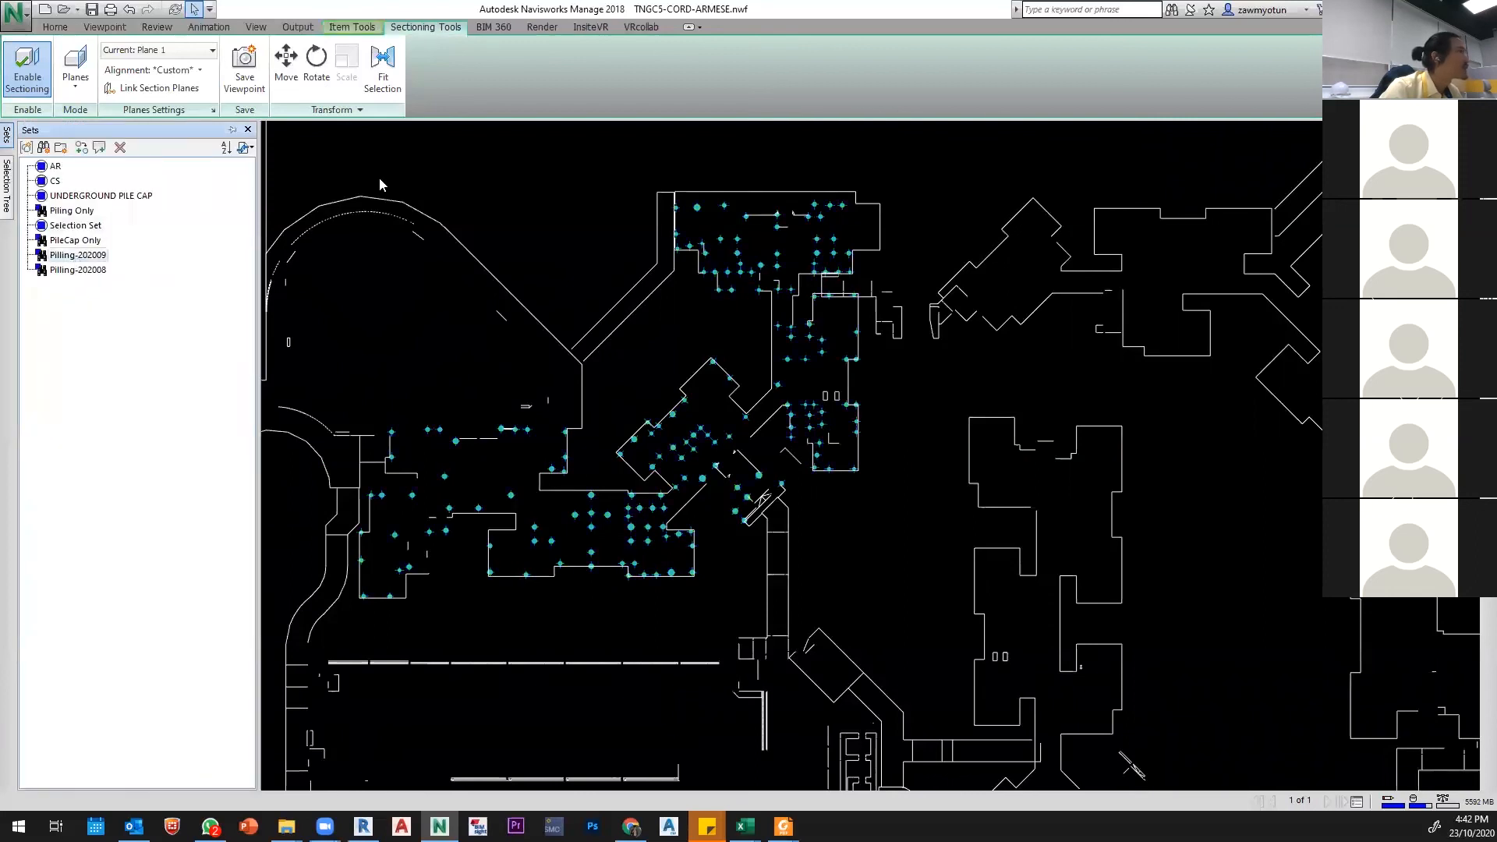
pyautogui.click(54, 28)
pyautogui.click(407, 51)
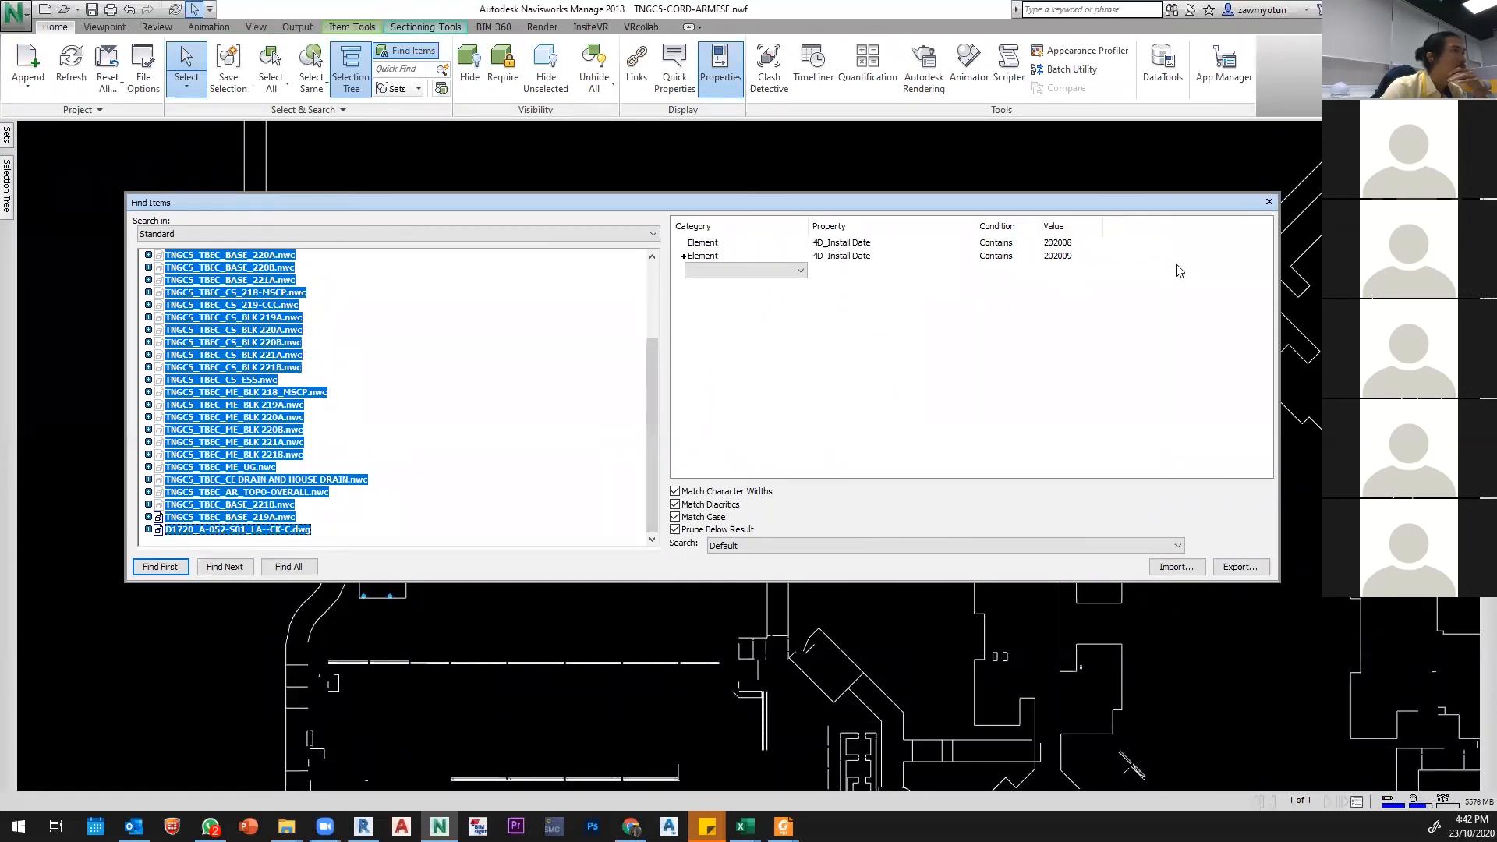
pyautogui.click(1269, 203)
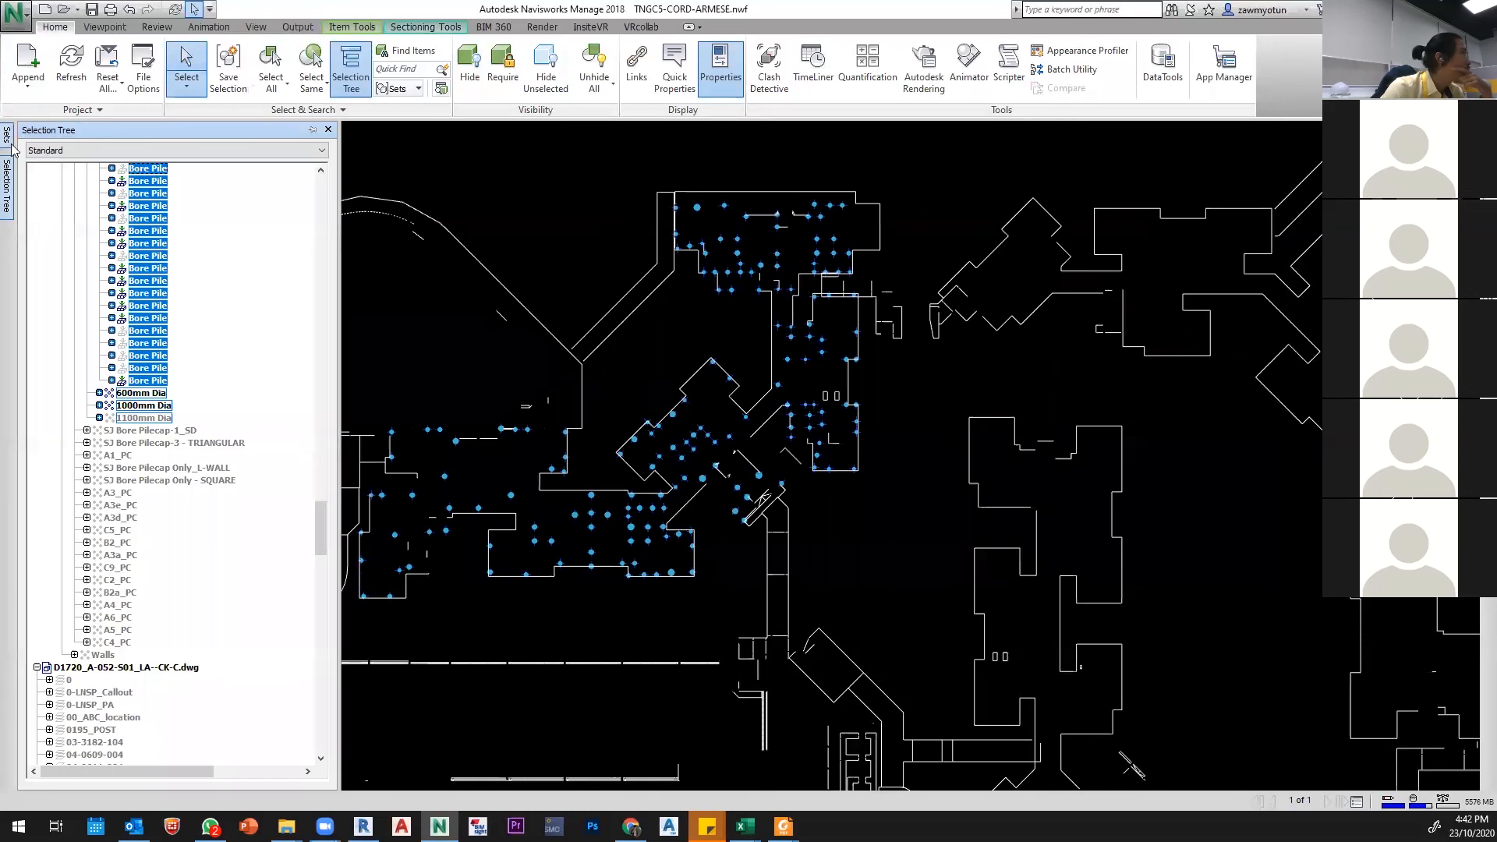
# Step: Select the saved set Pilling-202008 and open its search criteria in Find Items
pyautogui.moveTo(7, 138)
pyautogui.click(81, 270)
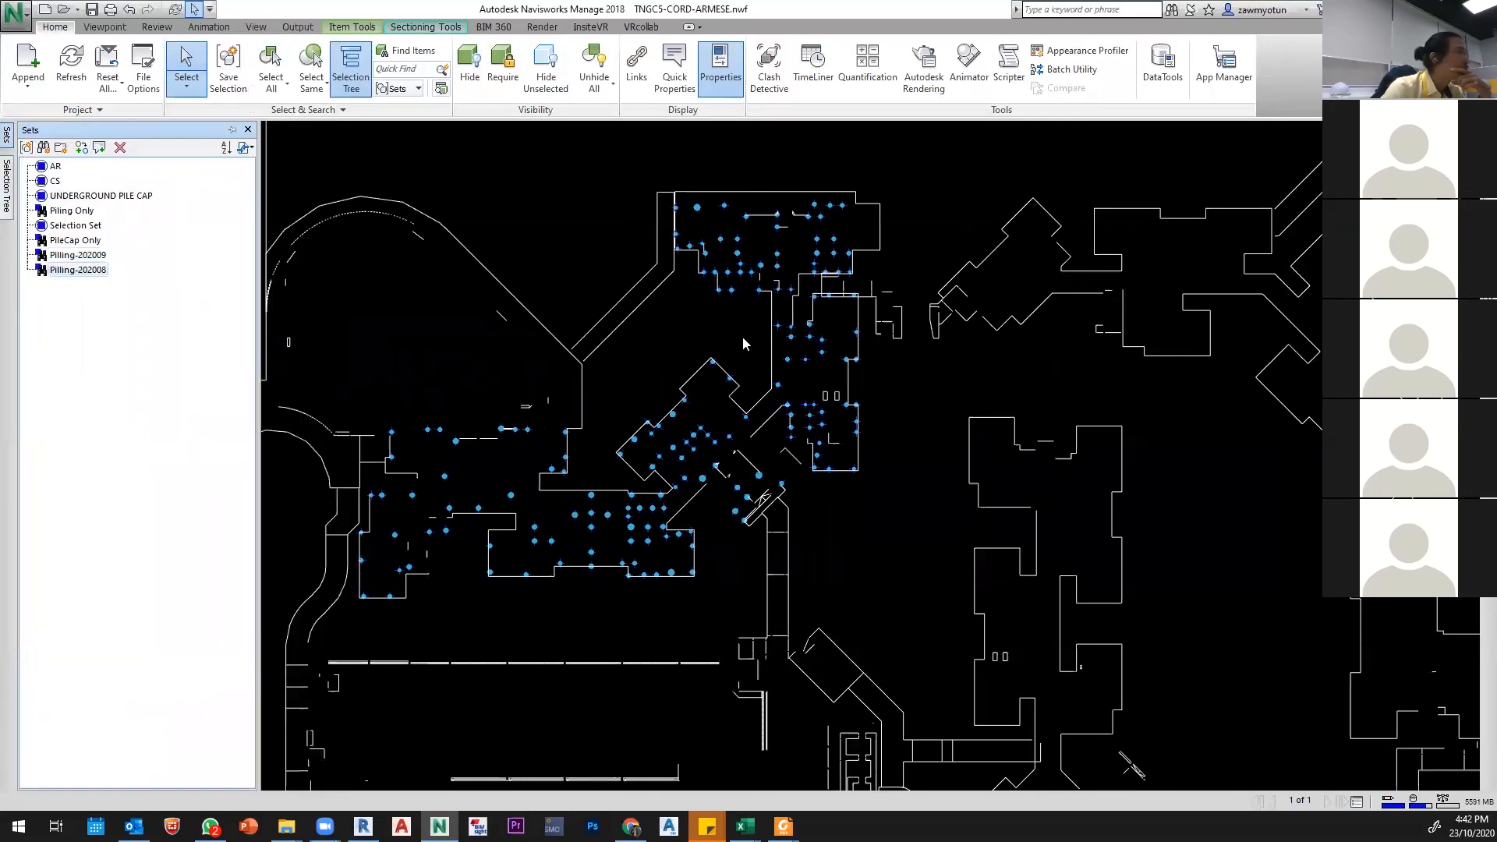
pyautogui.click(406, 52)
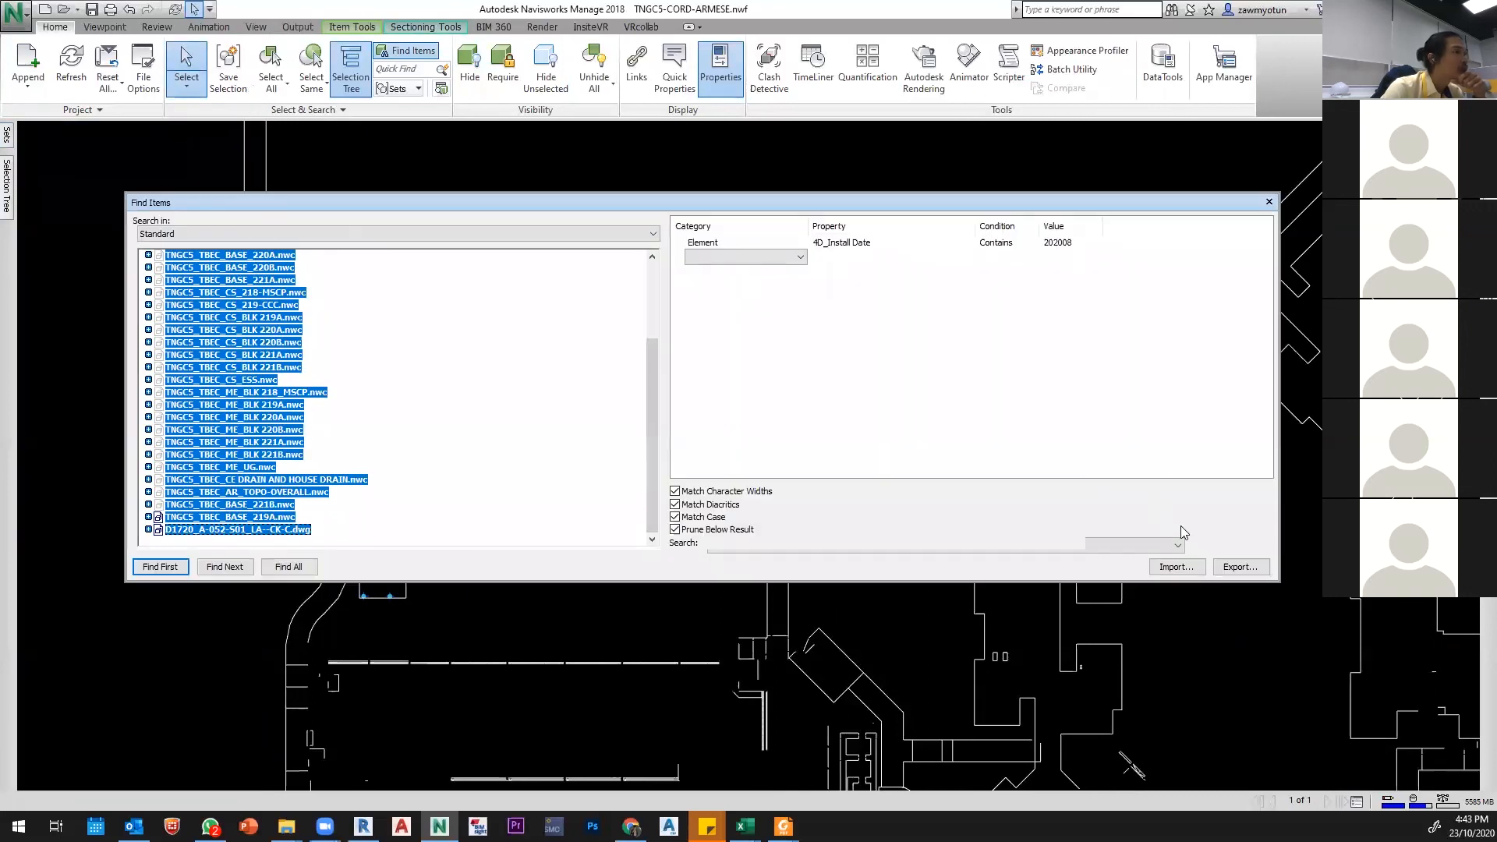
# Step: Move the Find Items window off the piles, close it and clear the current pile selection
pyautogui.moveTo(971, 210); pyautogui.dragTo(1024, 465)
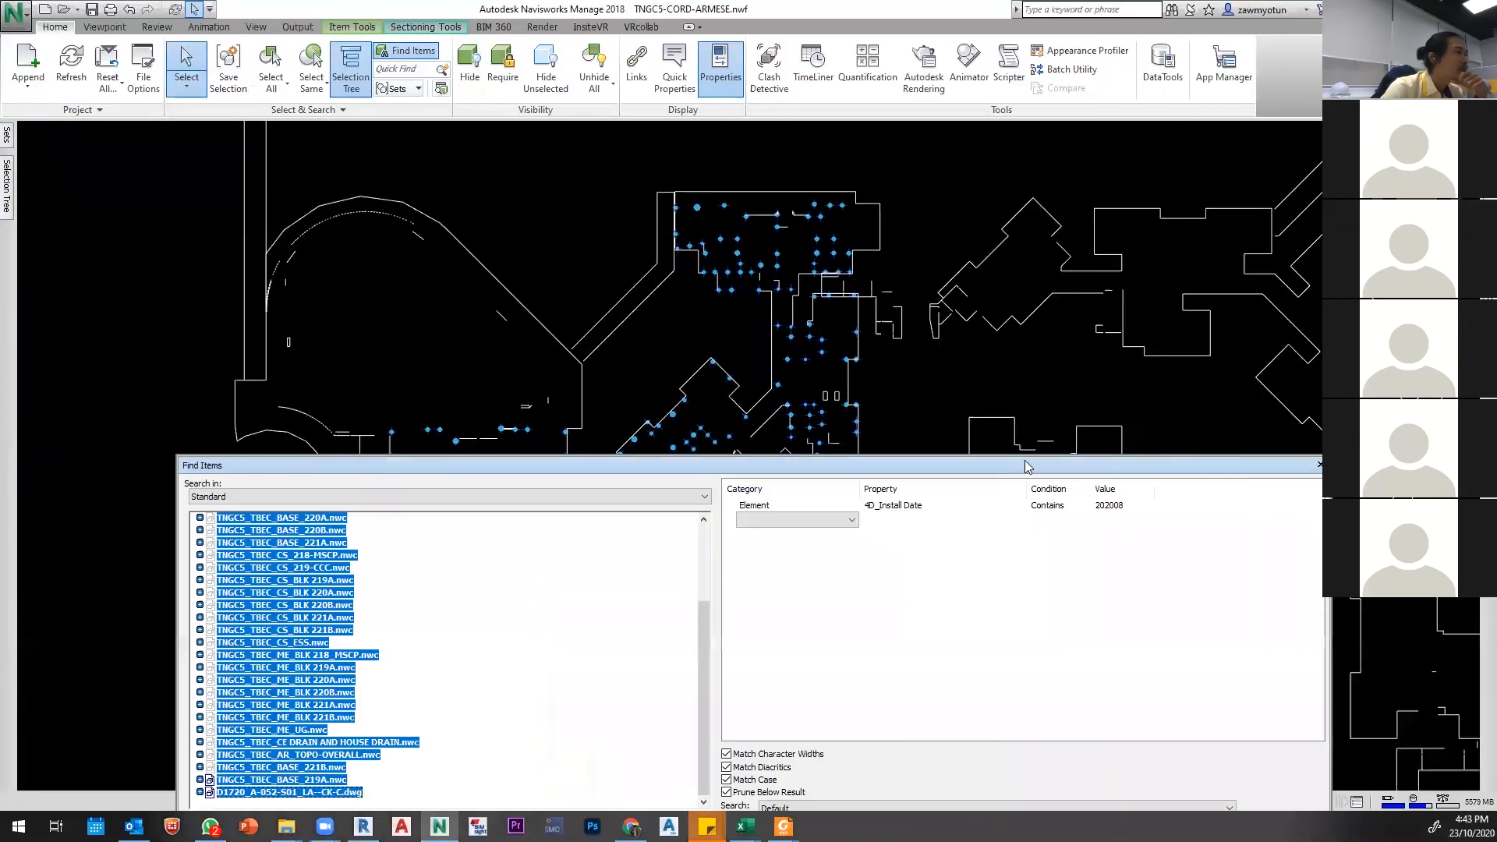
pyautogui.click(1319, 466)
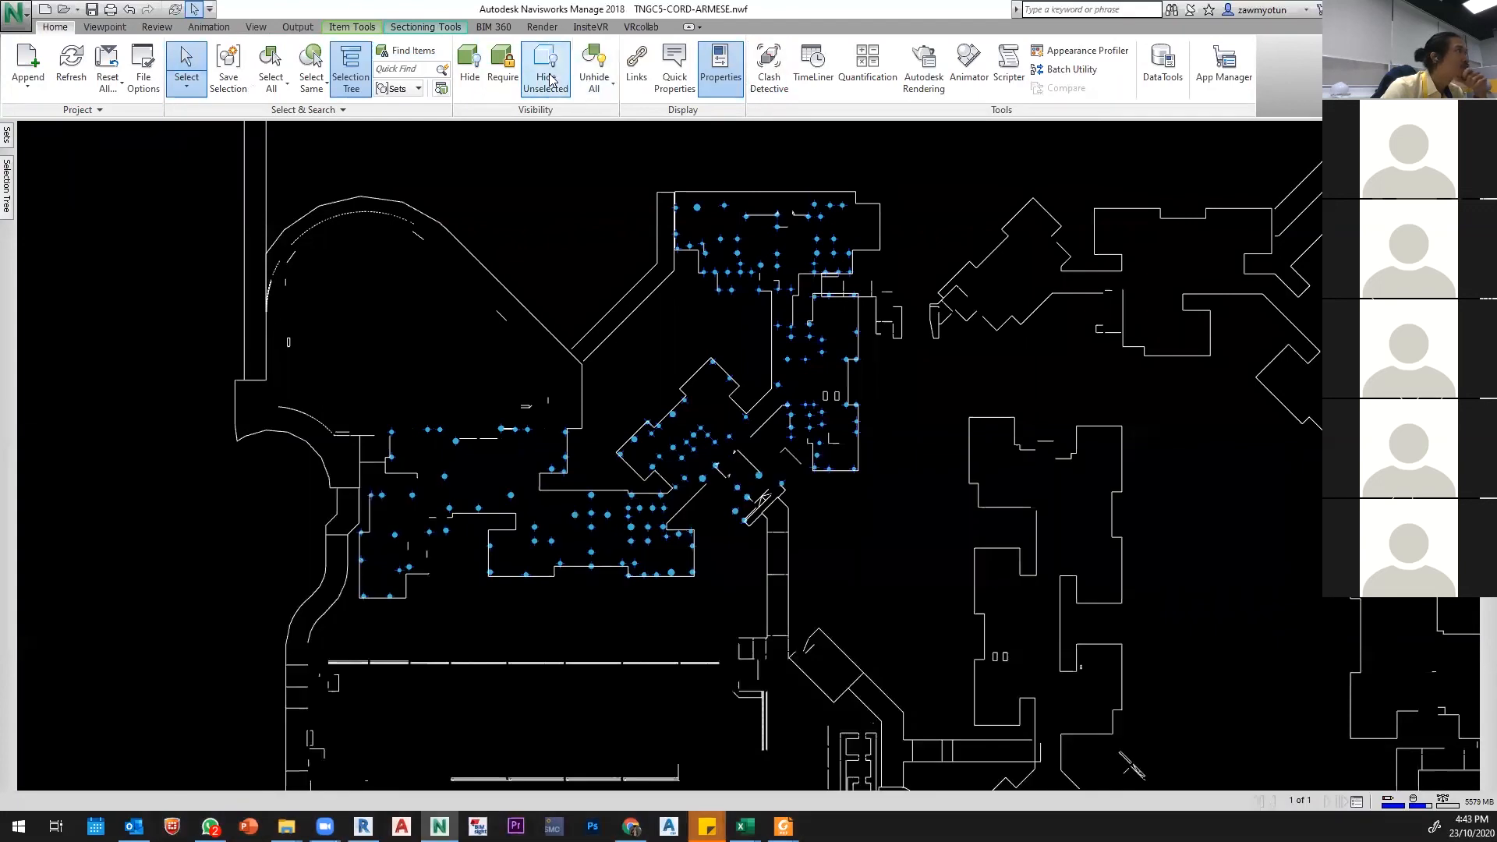
pyautogui.click(625, 269)
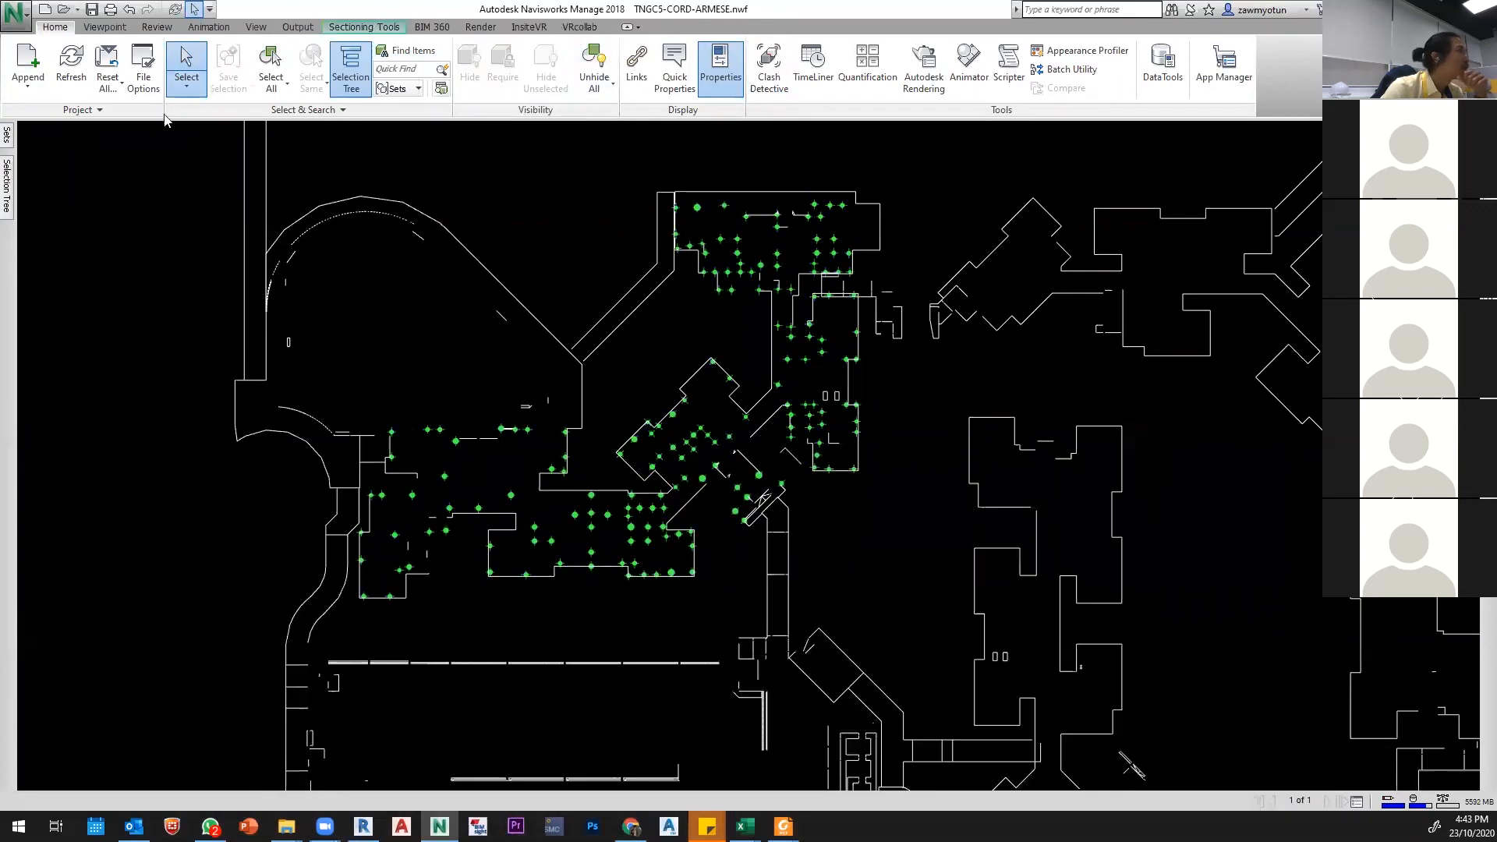
# Step: Update the saved viewpoint Pilling Tracking_202008, and switch through the piling viewpoints back to Pilling Tracking_202009
pyautogui.moveTo(1488, 164)
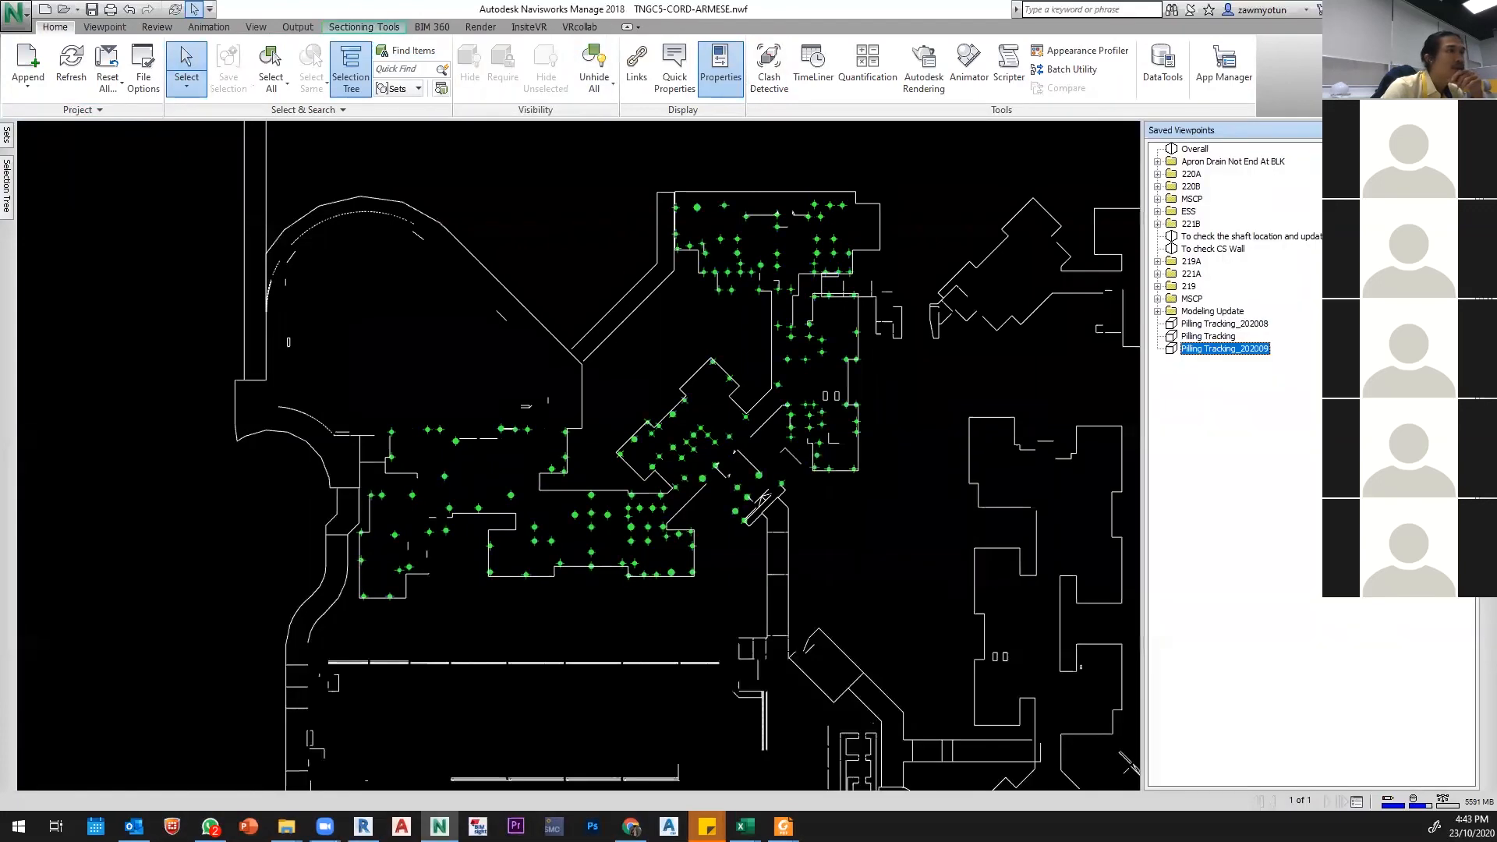
pyautogui.rightClick(1199, 346)
pyautogui.rightClick(1206, 323)
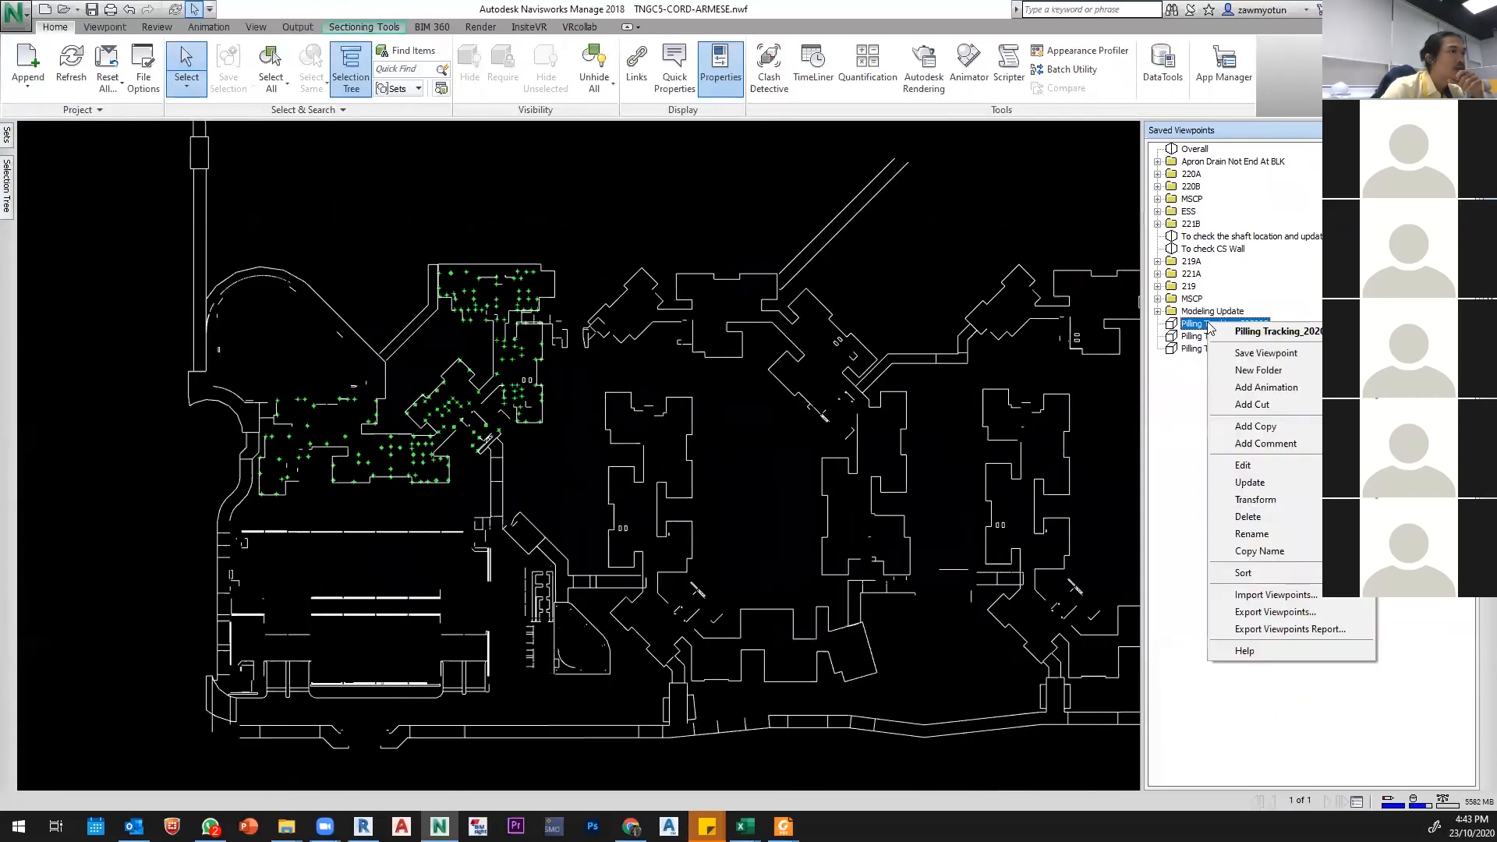
pyautogui.click(1257, 484)
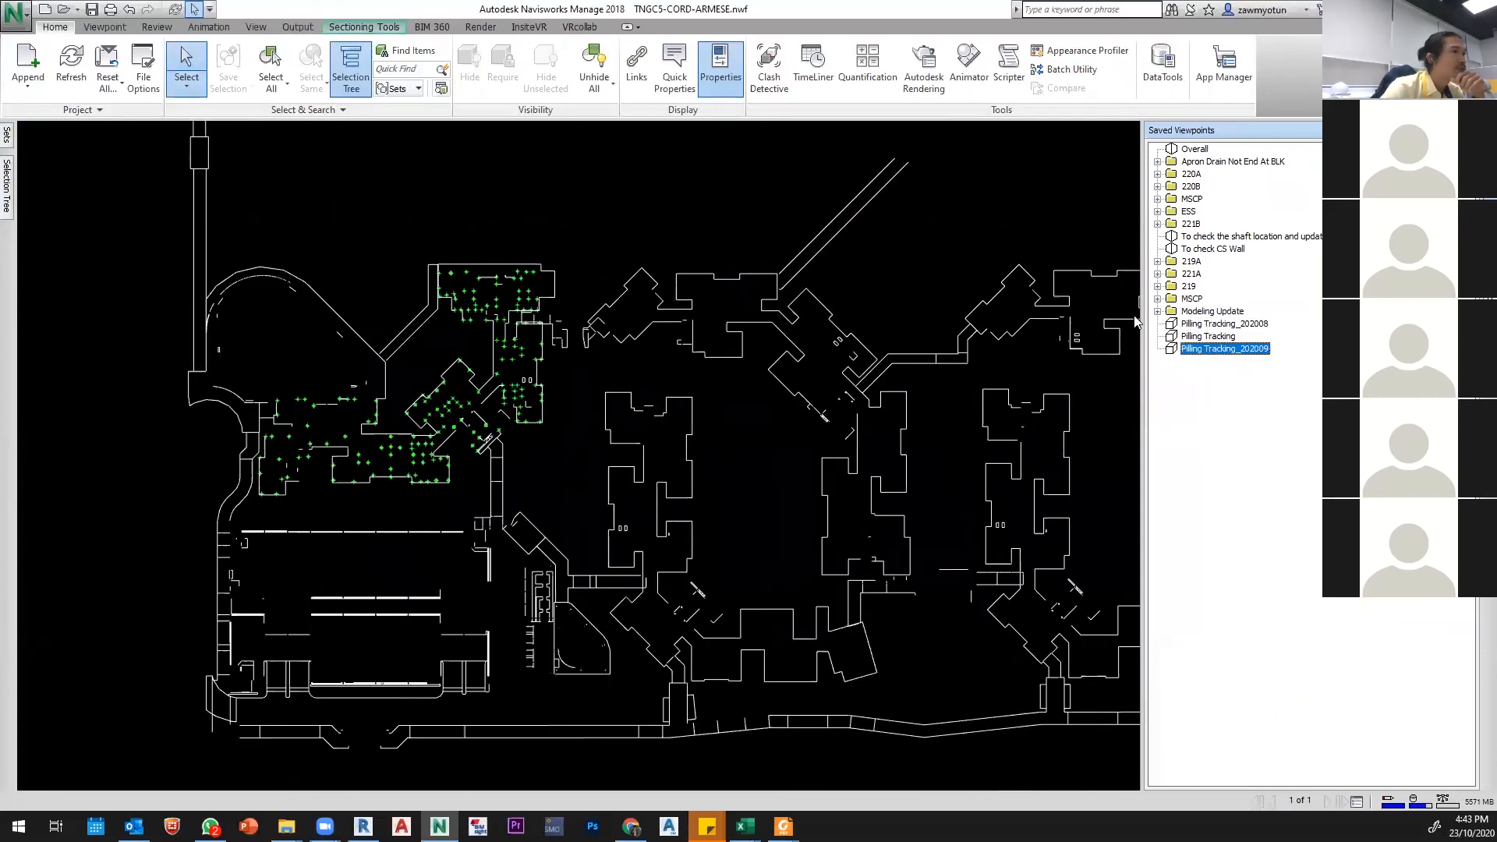
pyautogui.click(1218, 324)
pyautogui.click(1220, 336)
pyautogui.click(1221, 350)
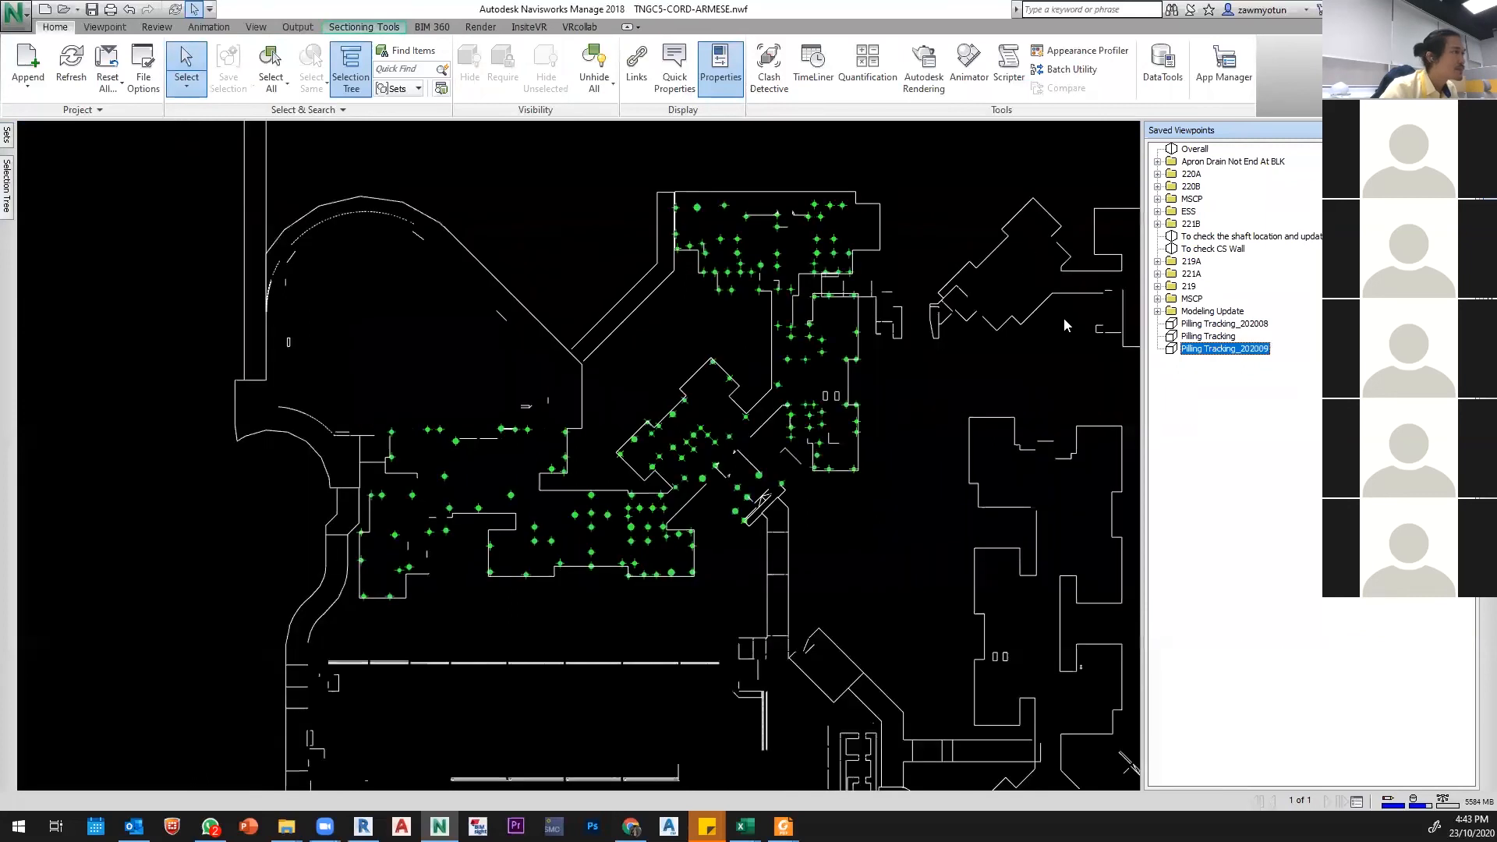
# Step: Highlight the piles of the saved sets Pilling-202009 and Pilling-202008 alternately in a closer plan view to compare them
pyautogui.scroll(2, 535, 624)
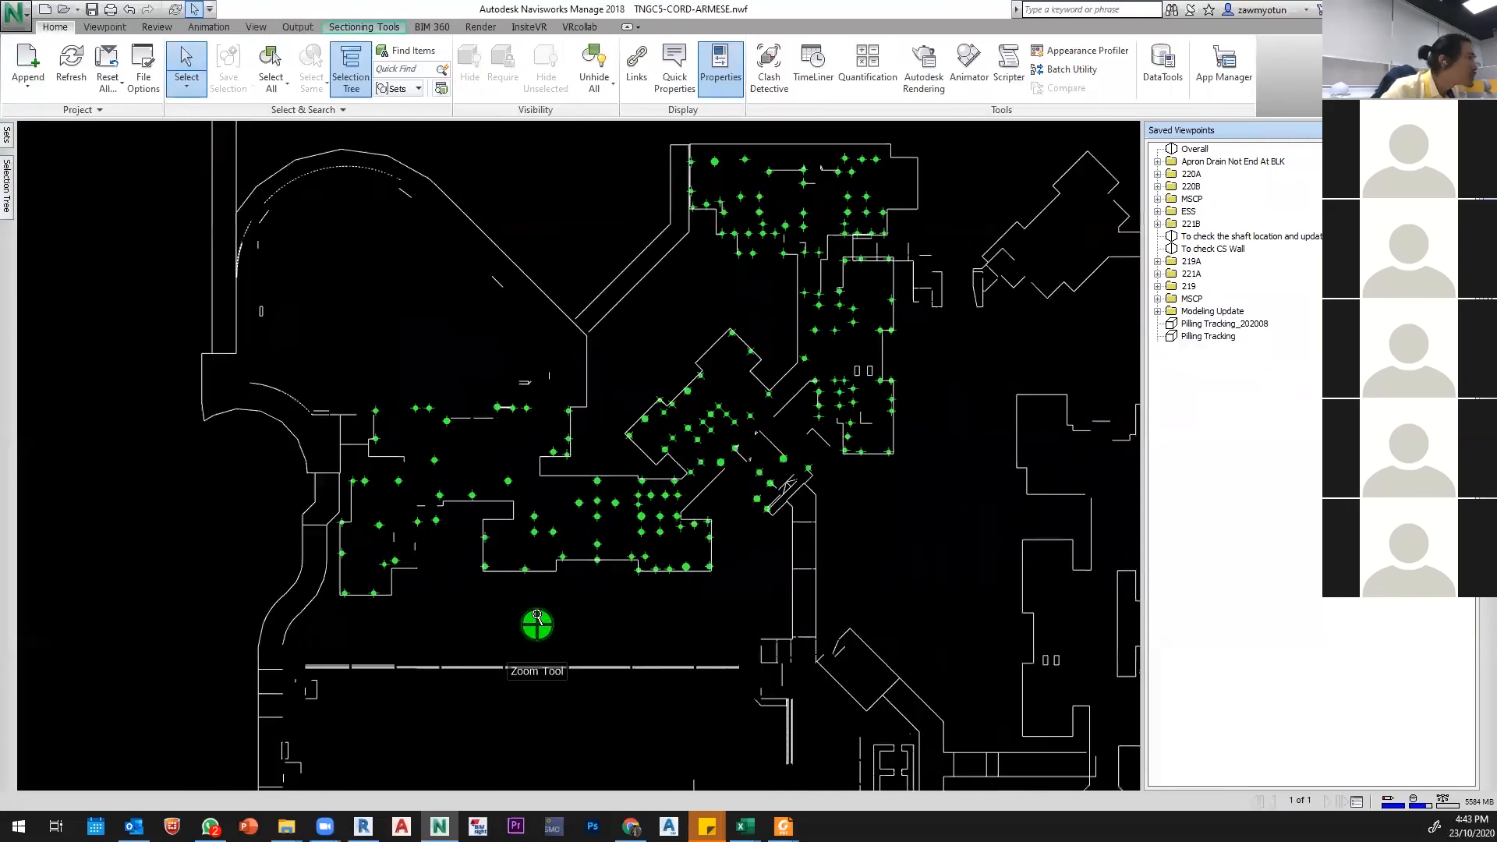
pyautogui.scroll(2, 628, 521)
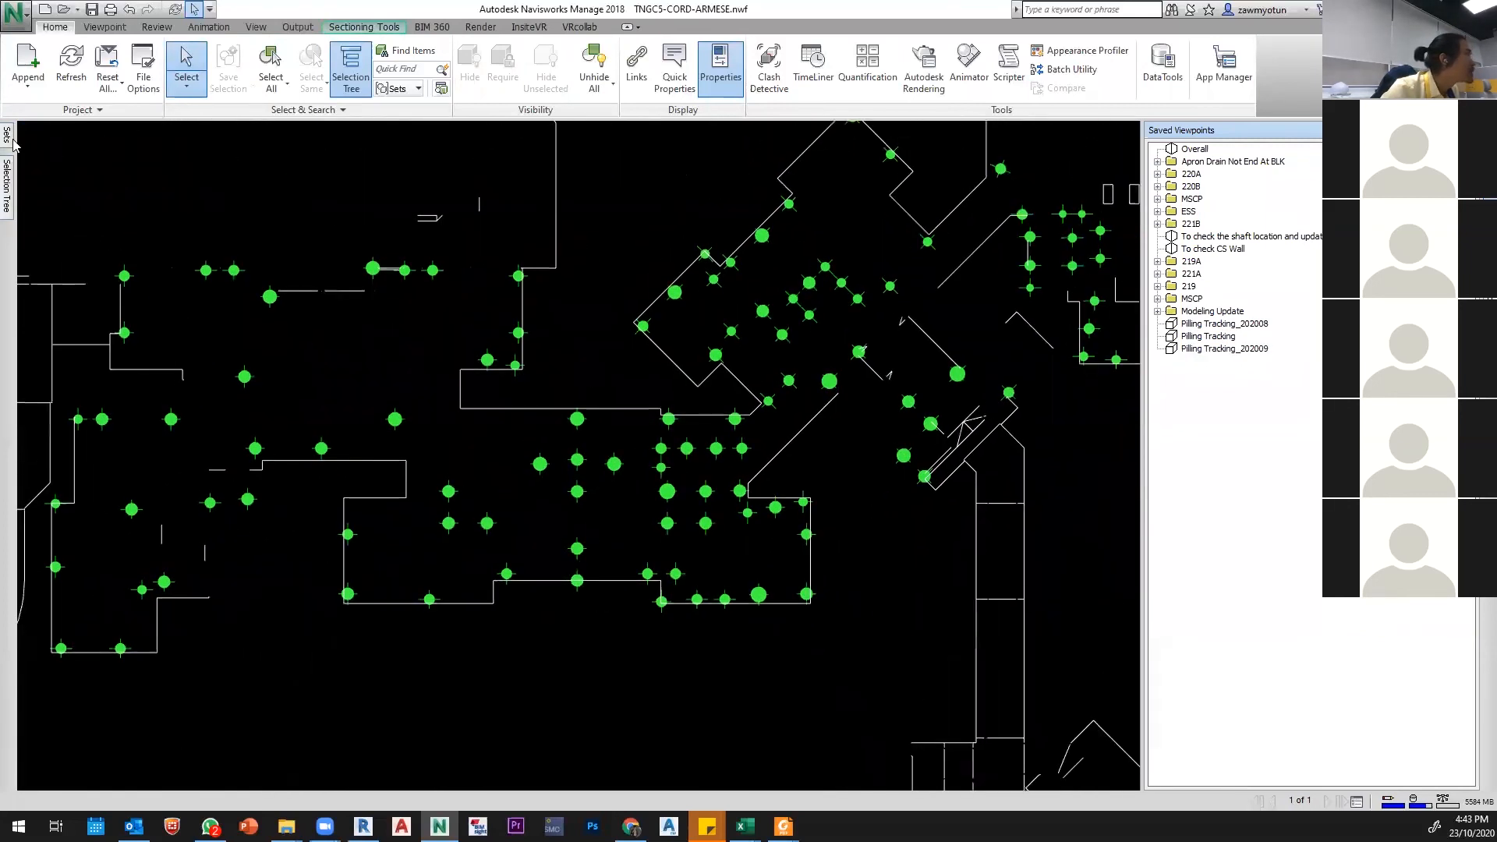
pyautogui.click(8, 141)
pyautogui.click(77, 256)
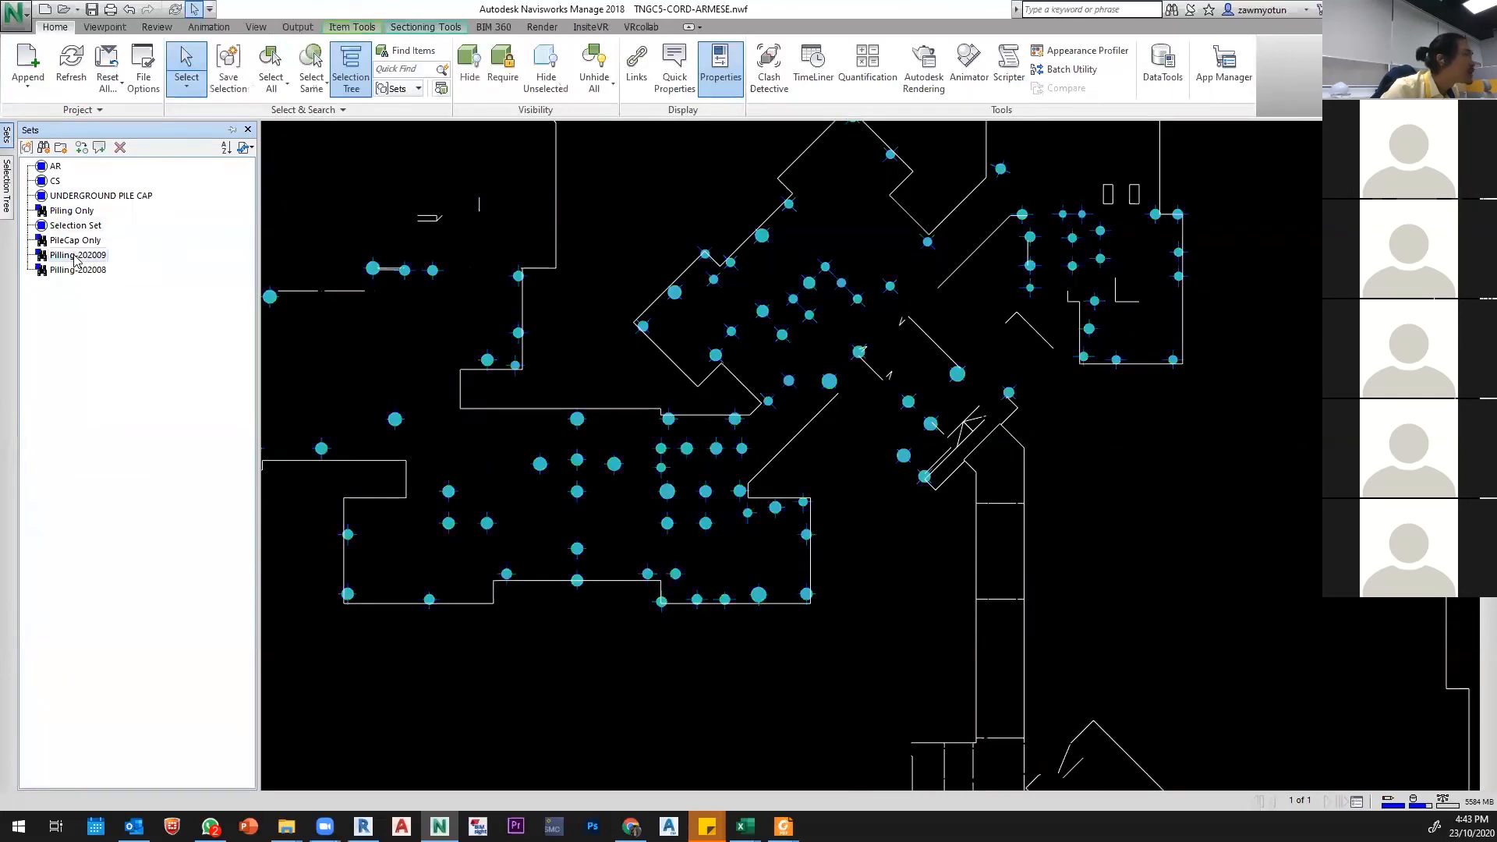
pyautogui.click(75, 270)
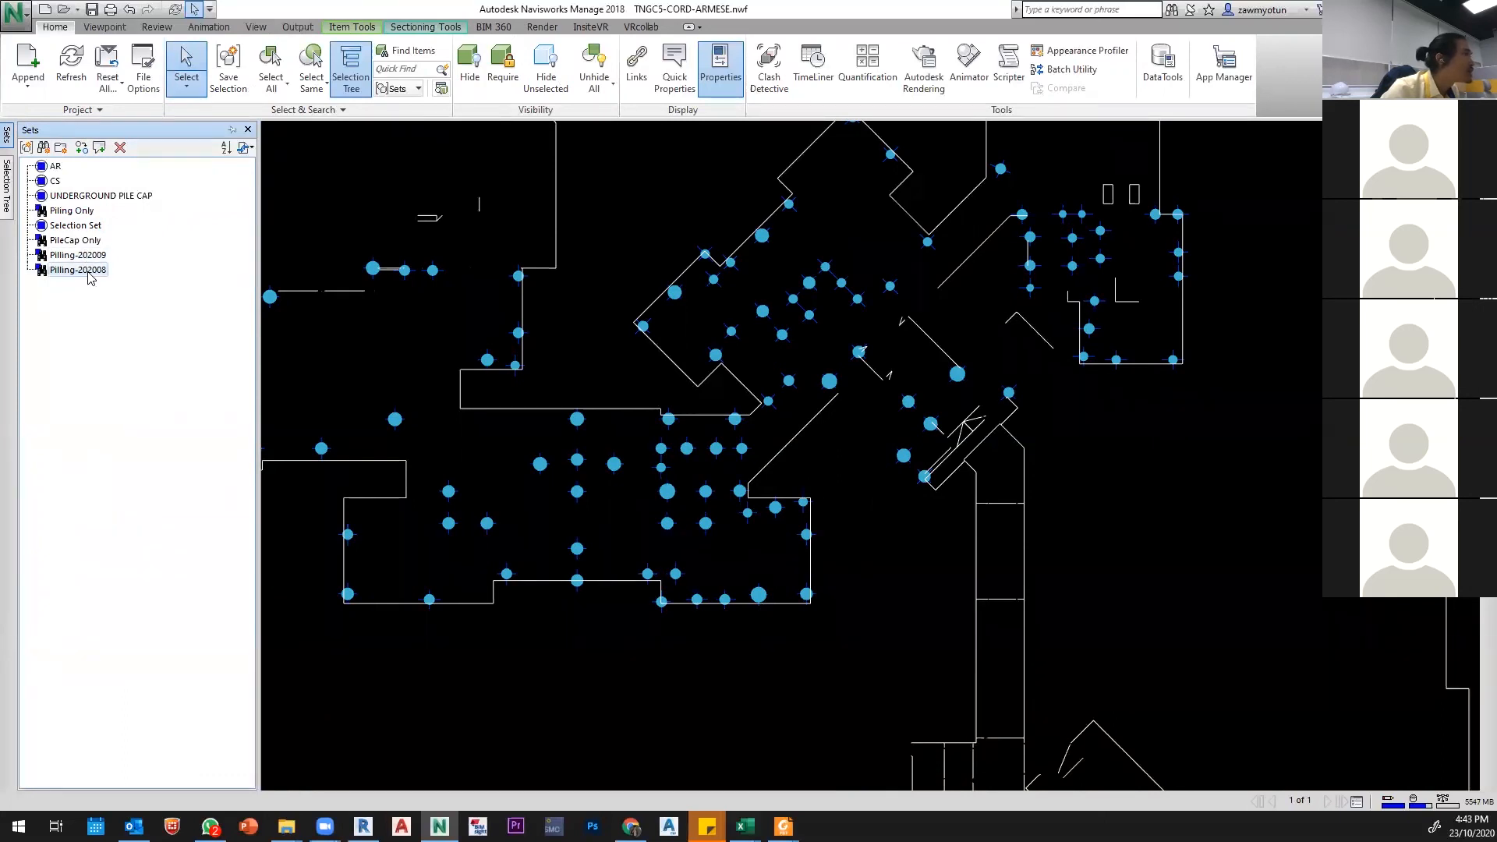
pyautogui.click(93, 256)
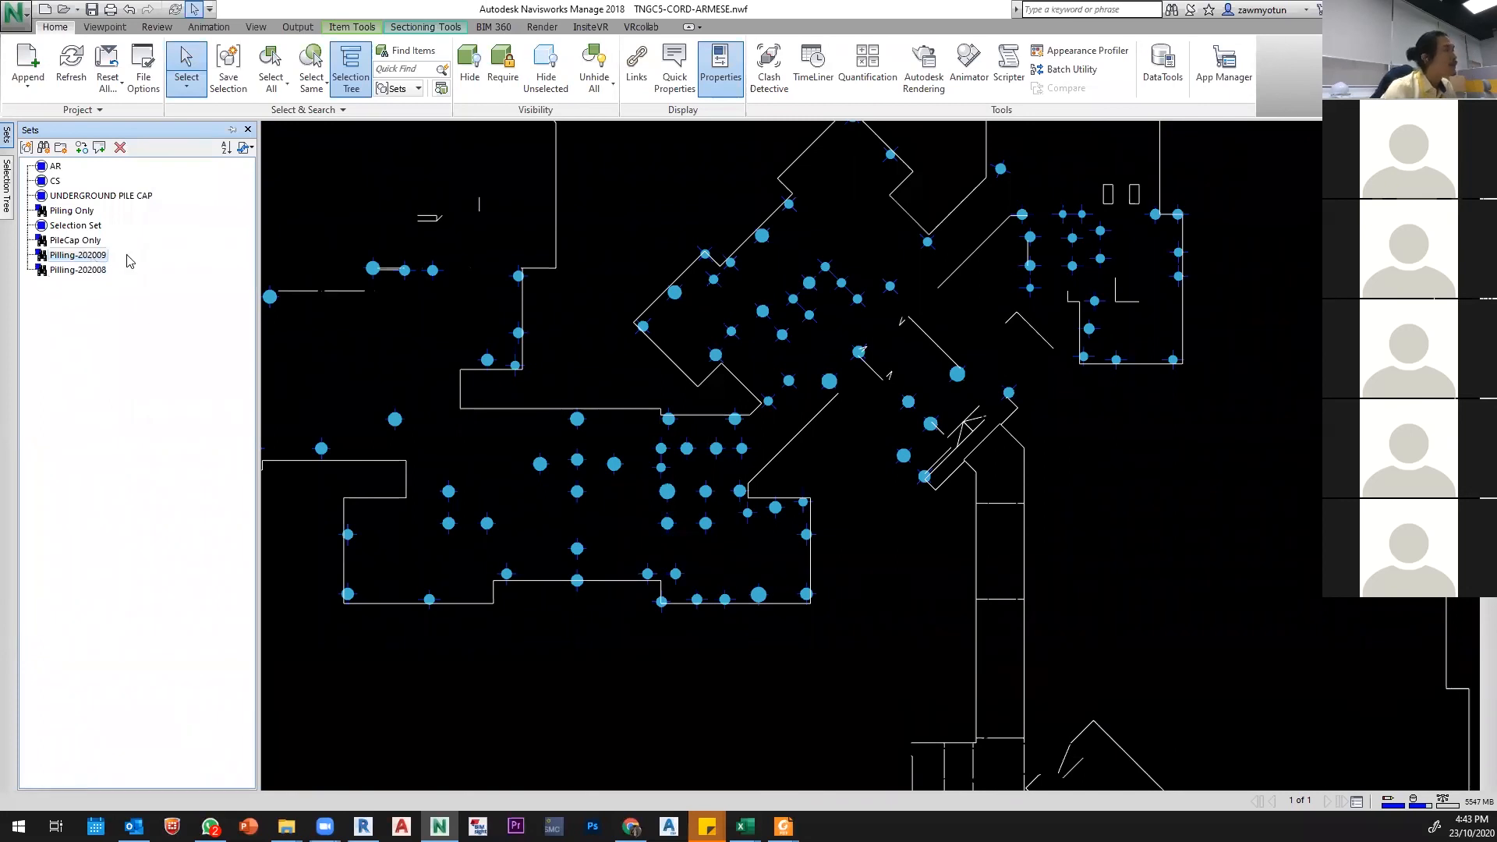
pyautogui.click(84, 272)
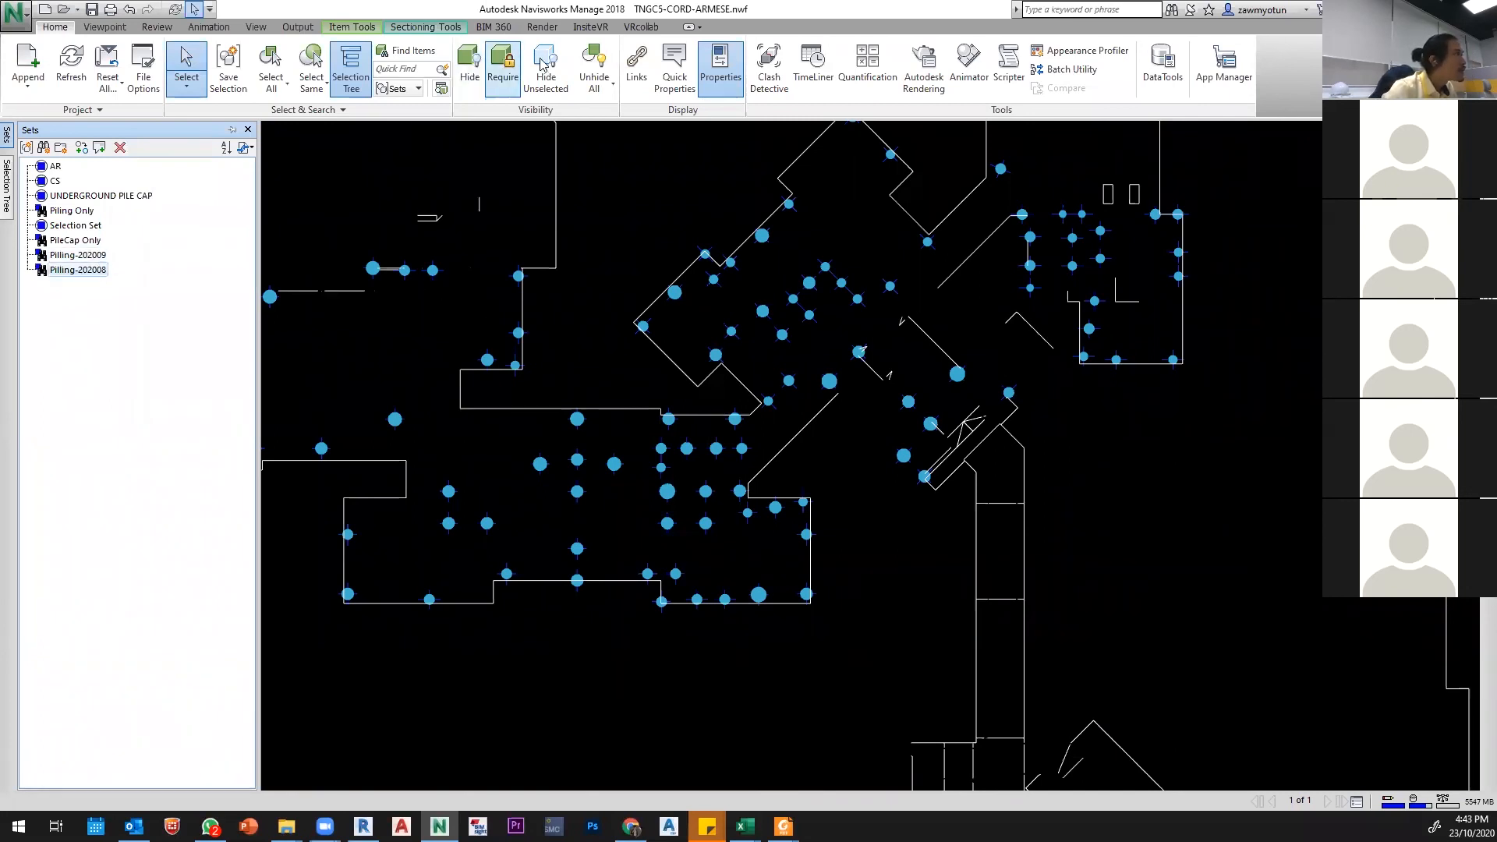
# Step: Unhide the whole model and hide everything except the piles of the saved set Pilling-202008
pyautogui.click(599, 64)
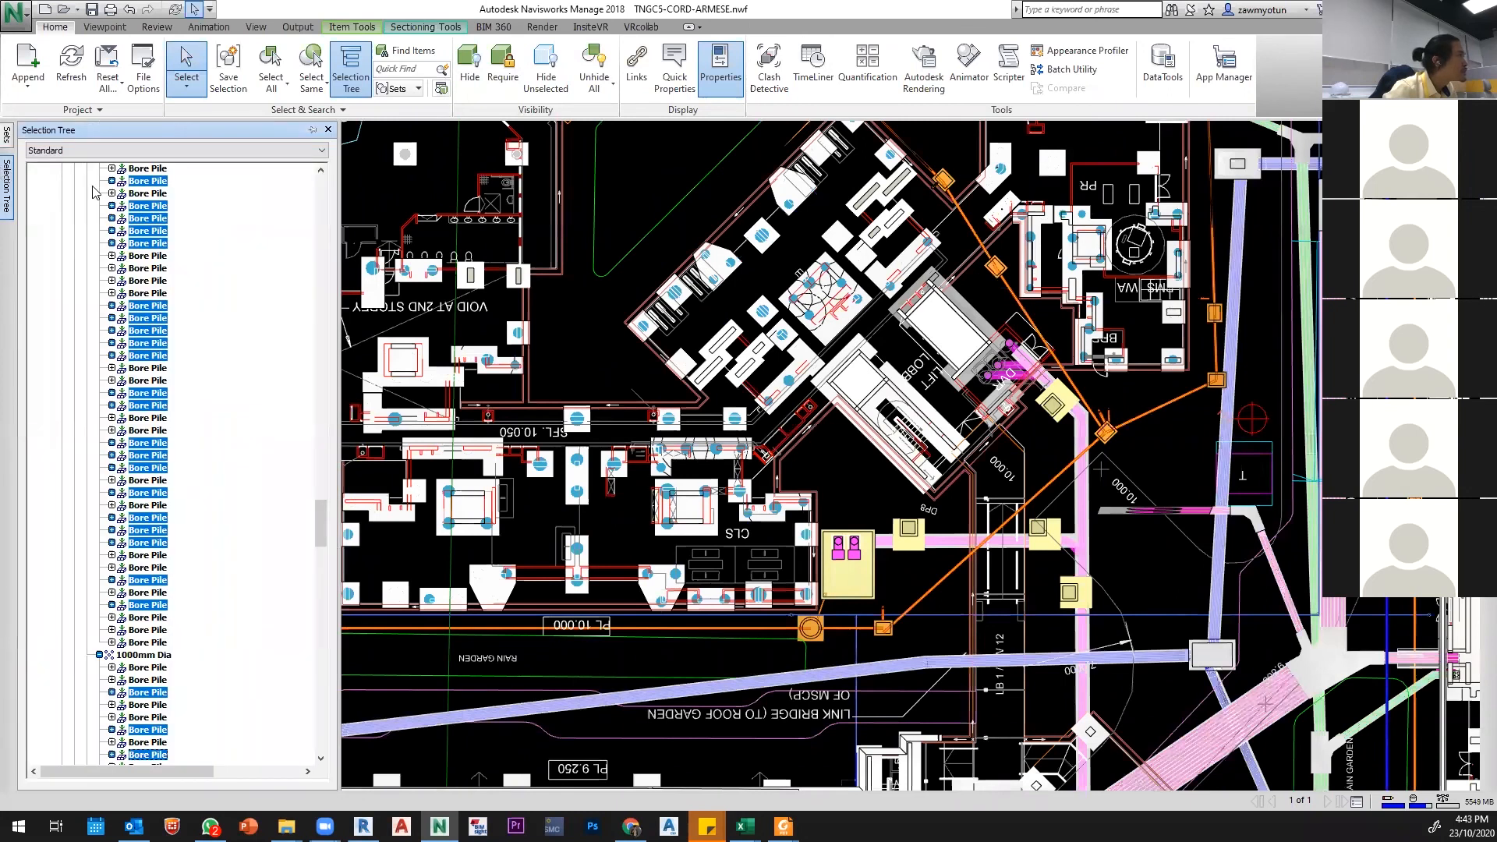
pyautogui.moveTo(4, 138)
pyautogui.click(79, 256)
pyautogui.click(81, 270)
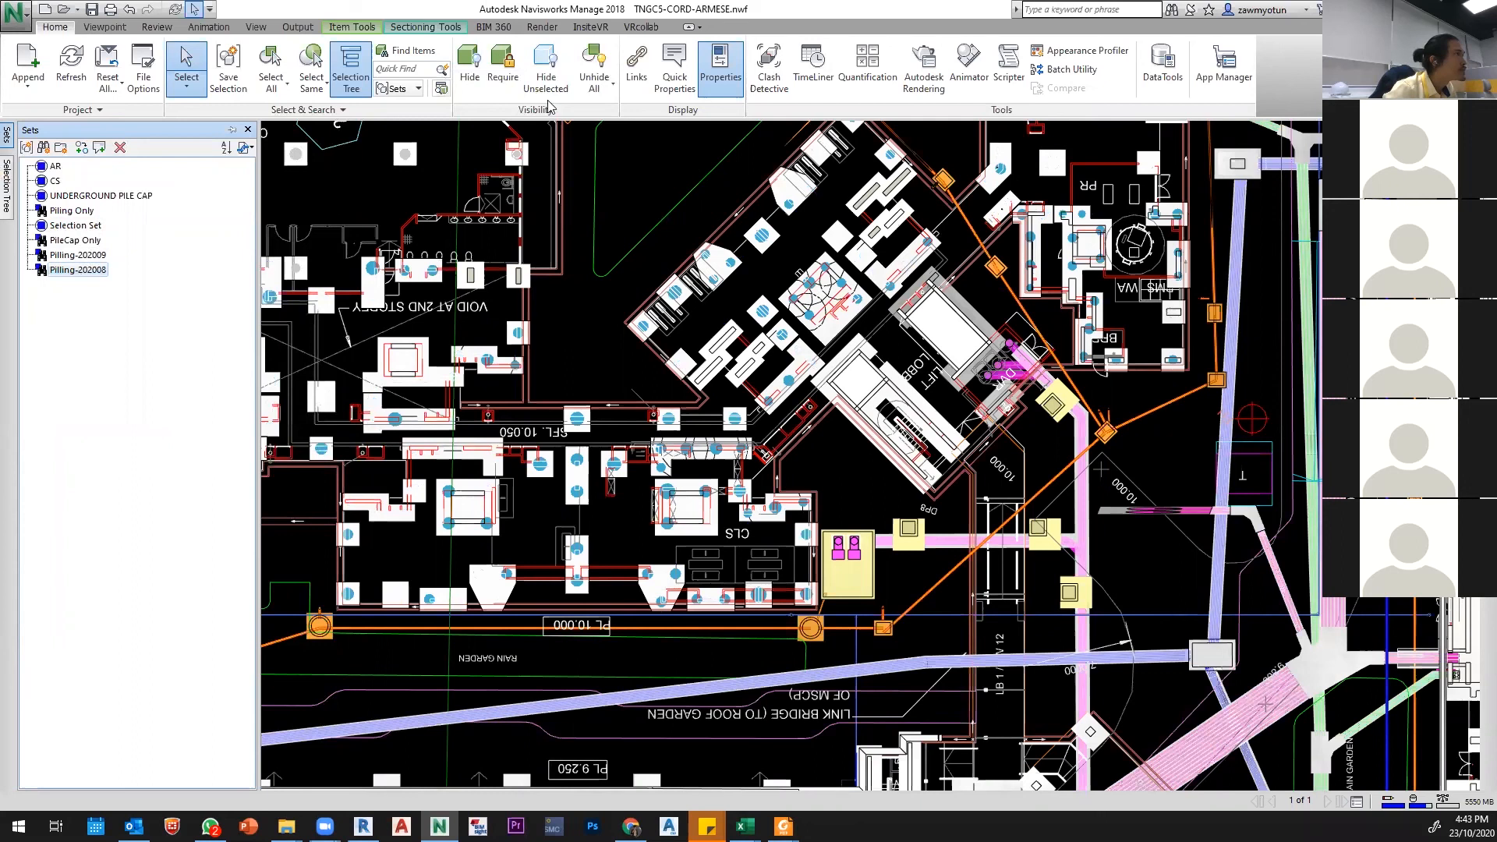
pyautogui.click(546, 76)
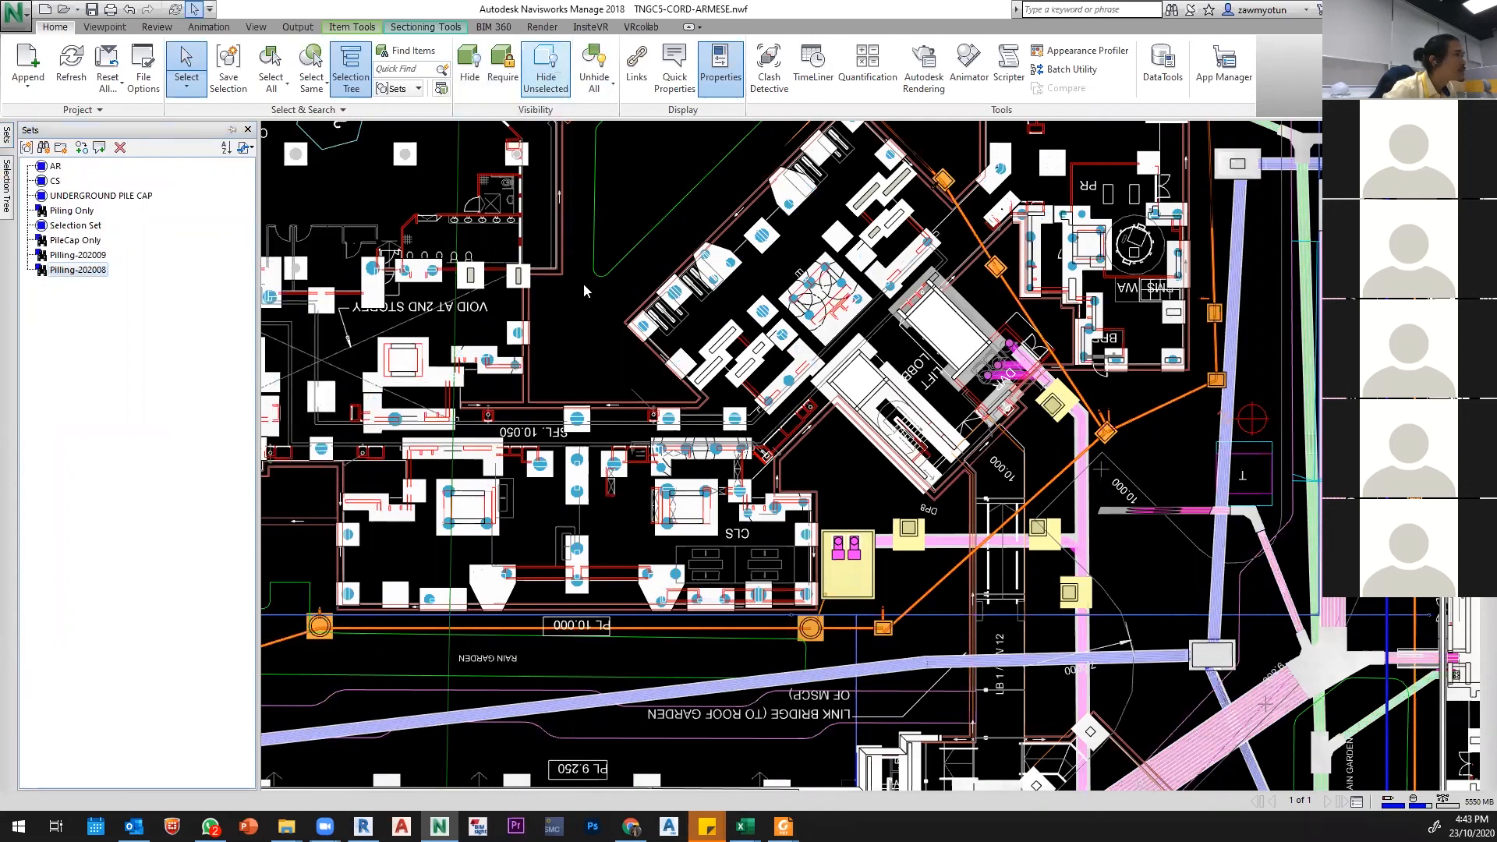
pyautogui.moveTo(6, 204)
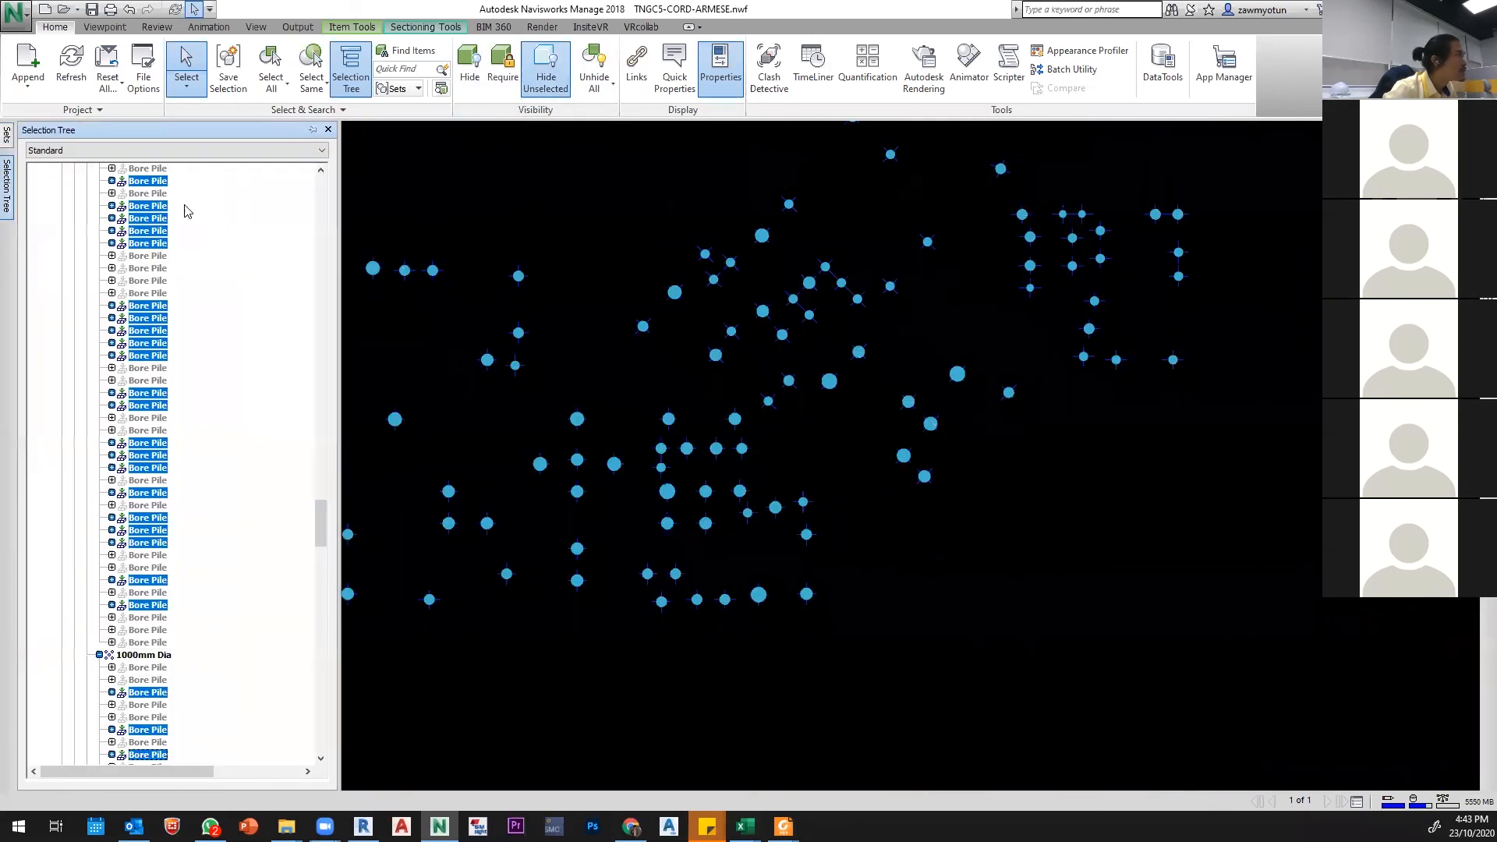
# Step: Isolate the piles of both saved sets, Pilling-202009 and Pilling-202008, by hiding all unselected items, and clear the selection
pyautogui.moveTo(6, 133)
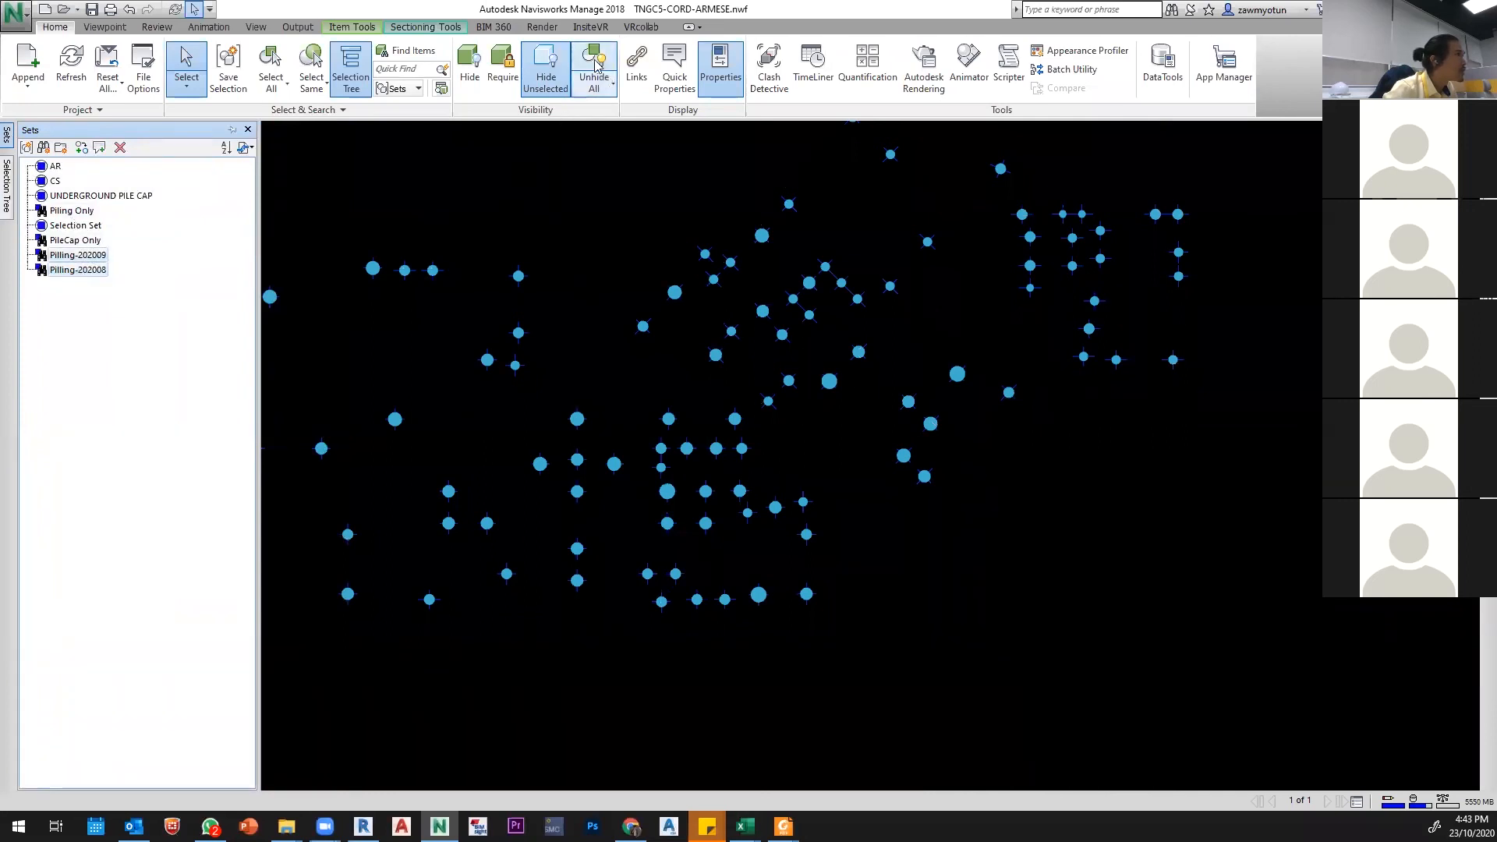
pyautogui.click(555, 78)
pyautogui.click(555, 78)
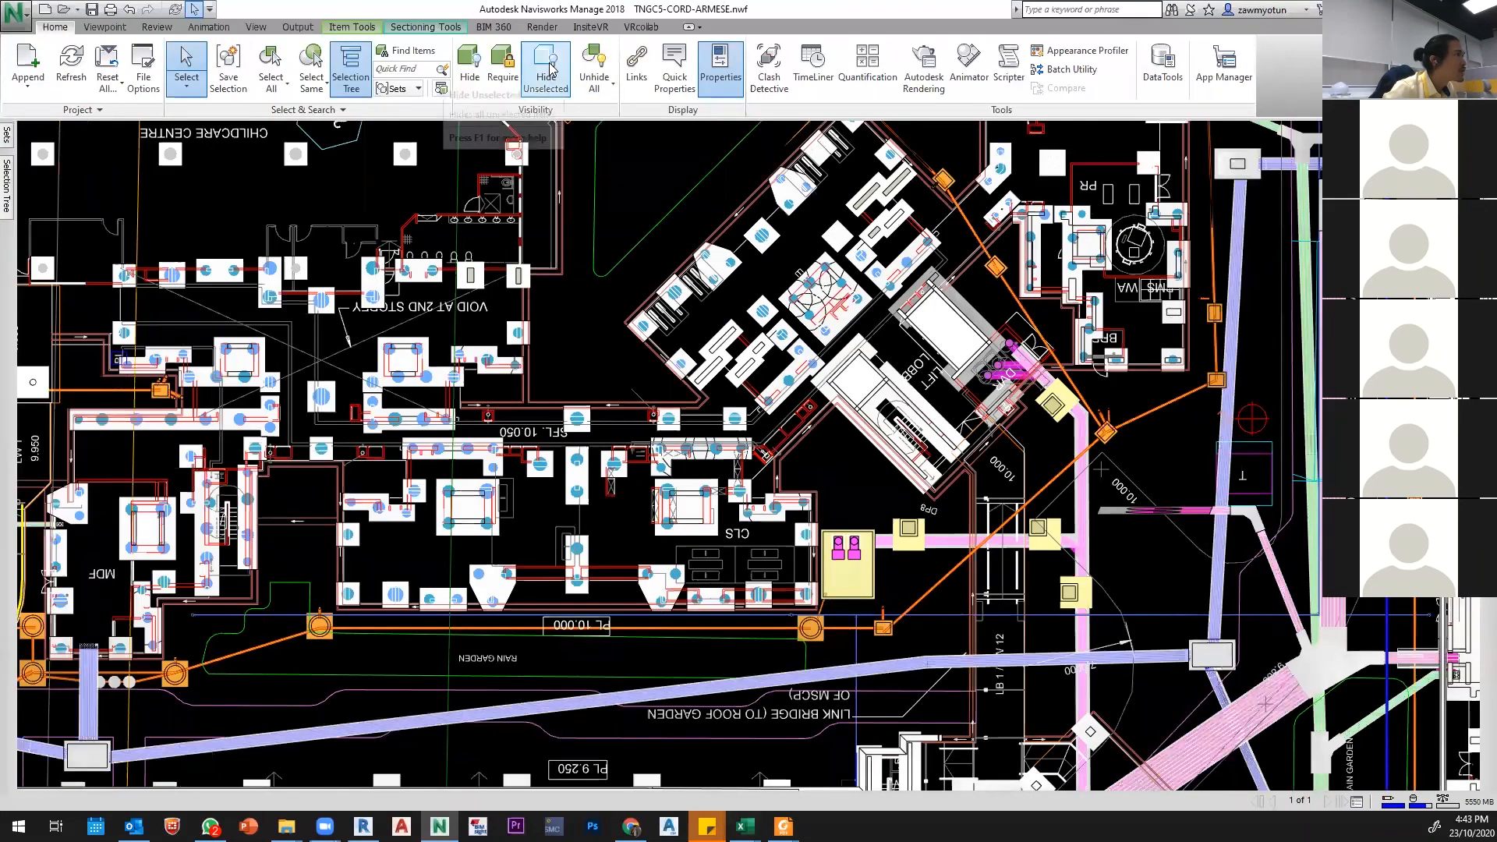
pyautogui.click(590, 253)
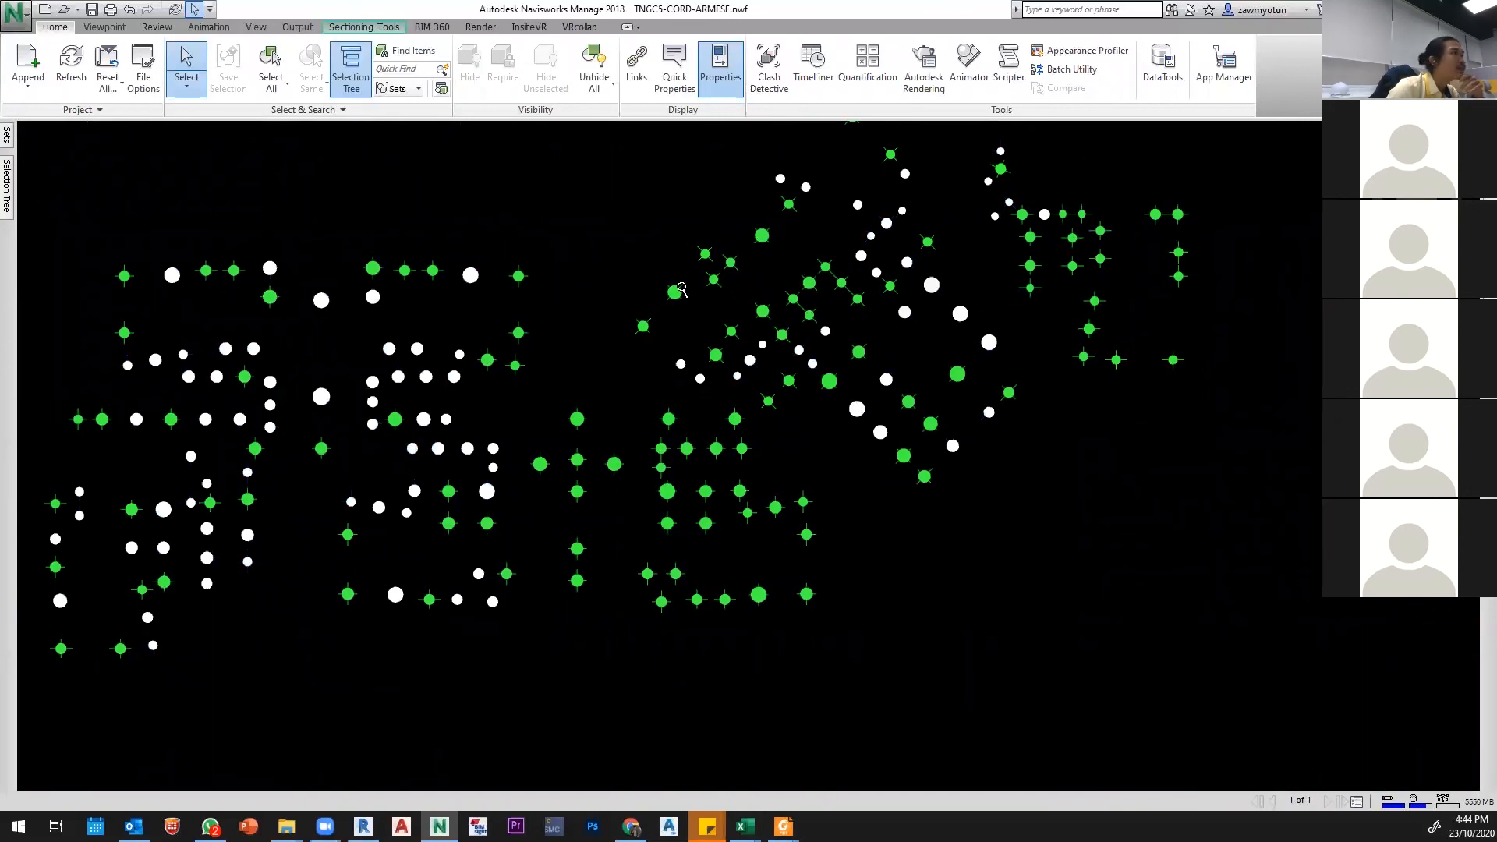
# Step: Examine the isolated piles of both months across the site, first in plan and in a tilted 3D view
pyautogui.moveTo(681, 290); pyautogui.dragTo(650, 330, button='middle')
pyautogui.scroll(-3, 636, 392)
pyautogui.moveTo(837, 285); pyautogui.dragTo(780, 360, button='middle')
pyautogui.scroll(-2, 906, 382)
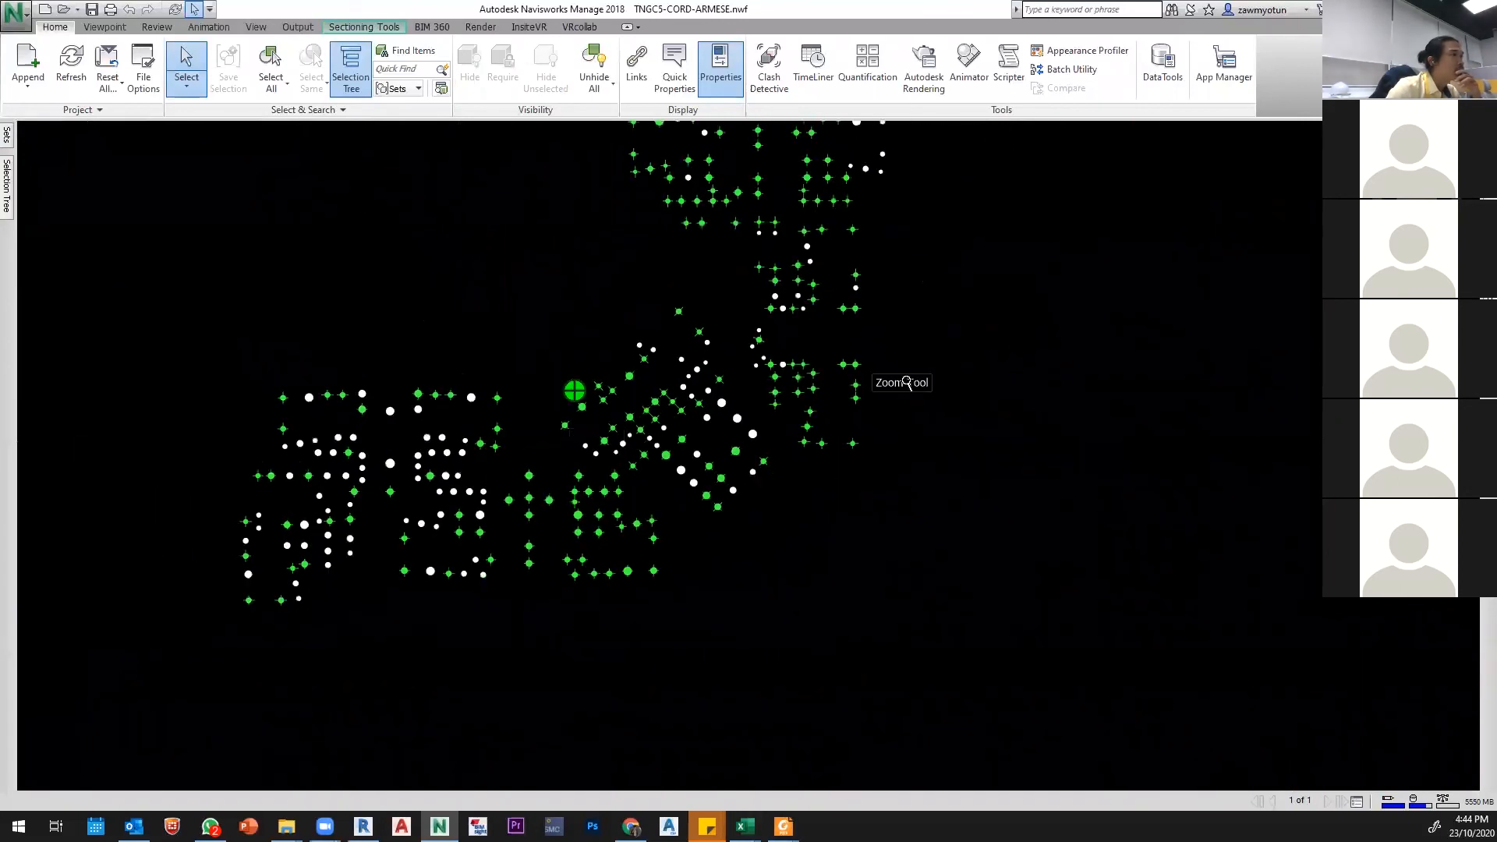
pyautogui.moveTo(906, 382); pyautogui.dragTo(873, 474, button='middle')
pyautogui.scroll(-2, 845, 377)
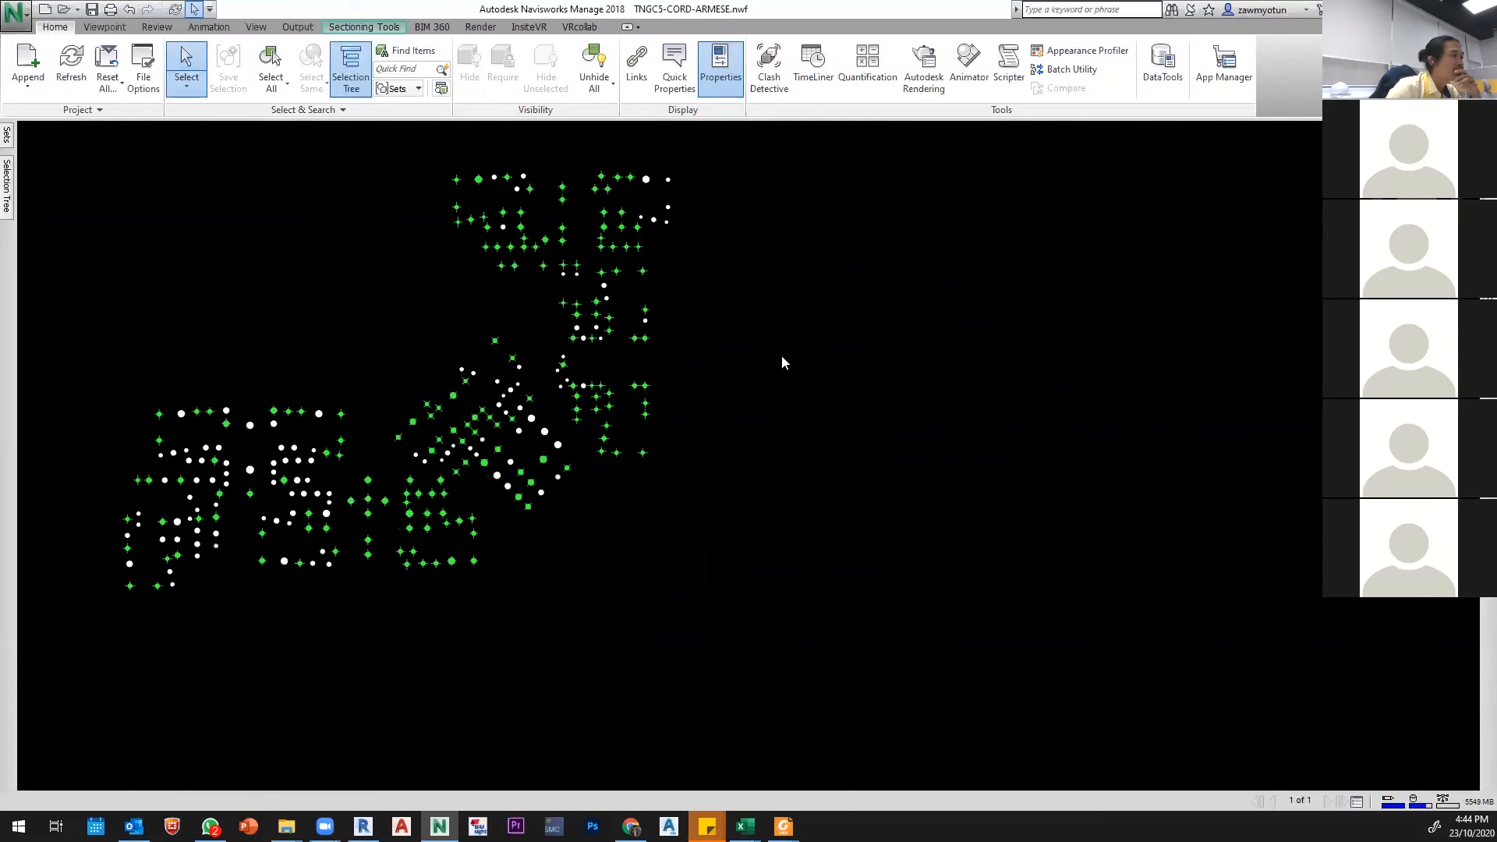
pyautogui.scroll(-1, 798, 413)
pyautogui.moveTo(798, 405); pyautogui.dragTo(728, 397, button='middle')
pyautogui.scroll(5, 357, 461)
pyautogui.keyDown('shift'); pyautogui.moveTo(424, 555); pyautogui.dragTo(457, 667, button='middle'); pyautogui.keyUp('shift')
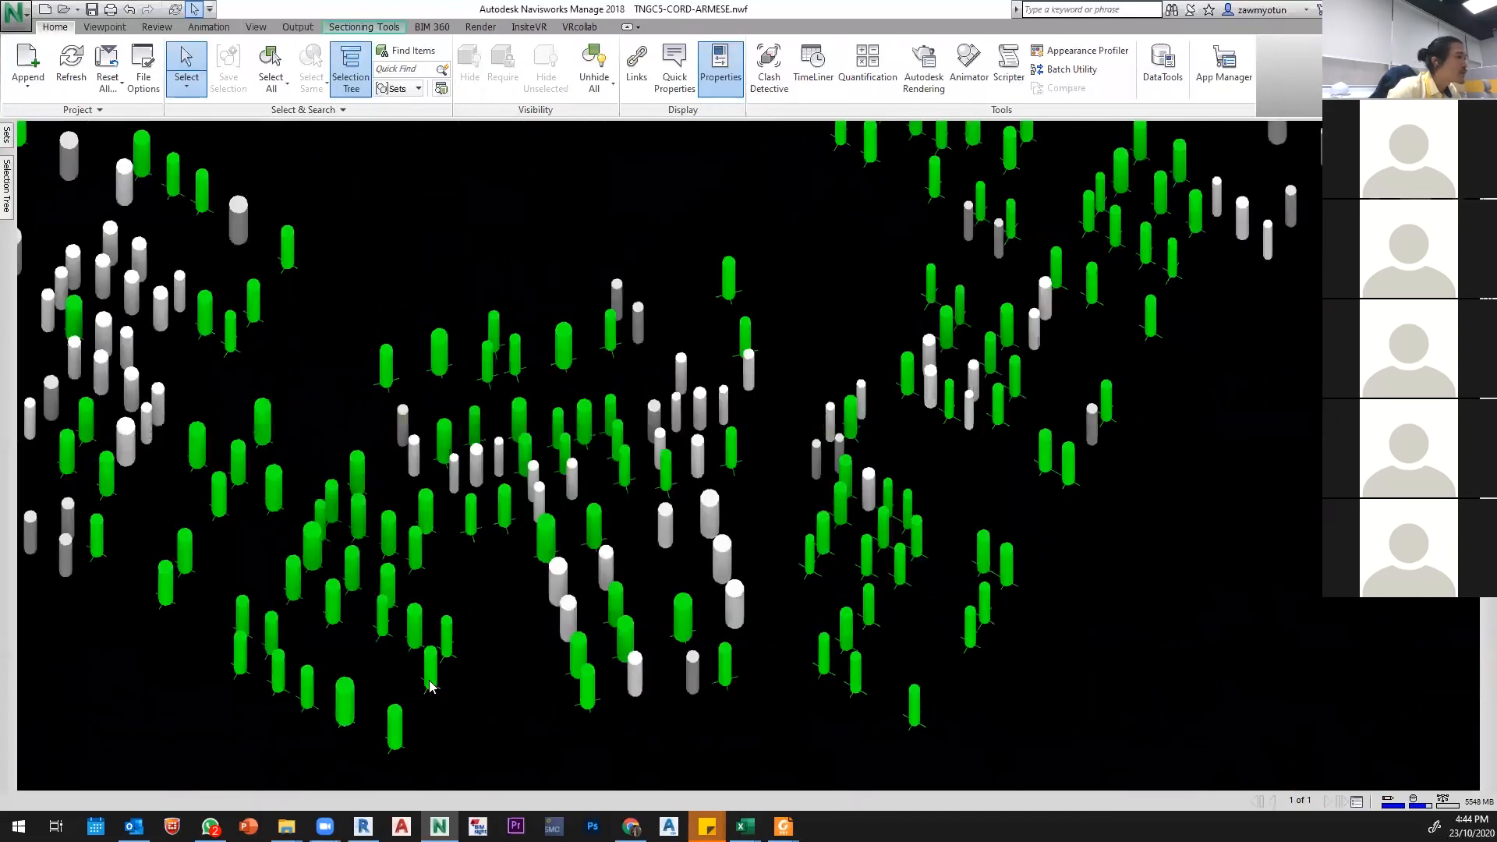
# Step: Select a green 700mm Dia bore pile at its Bore Pile element level and check its 4D_Install Date property
pyautogui.click(431, 685)
pyautogui.click(7, 187)
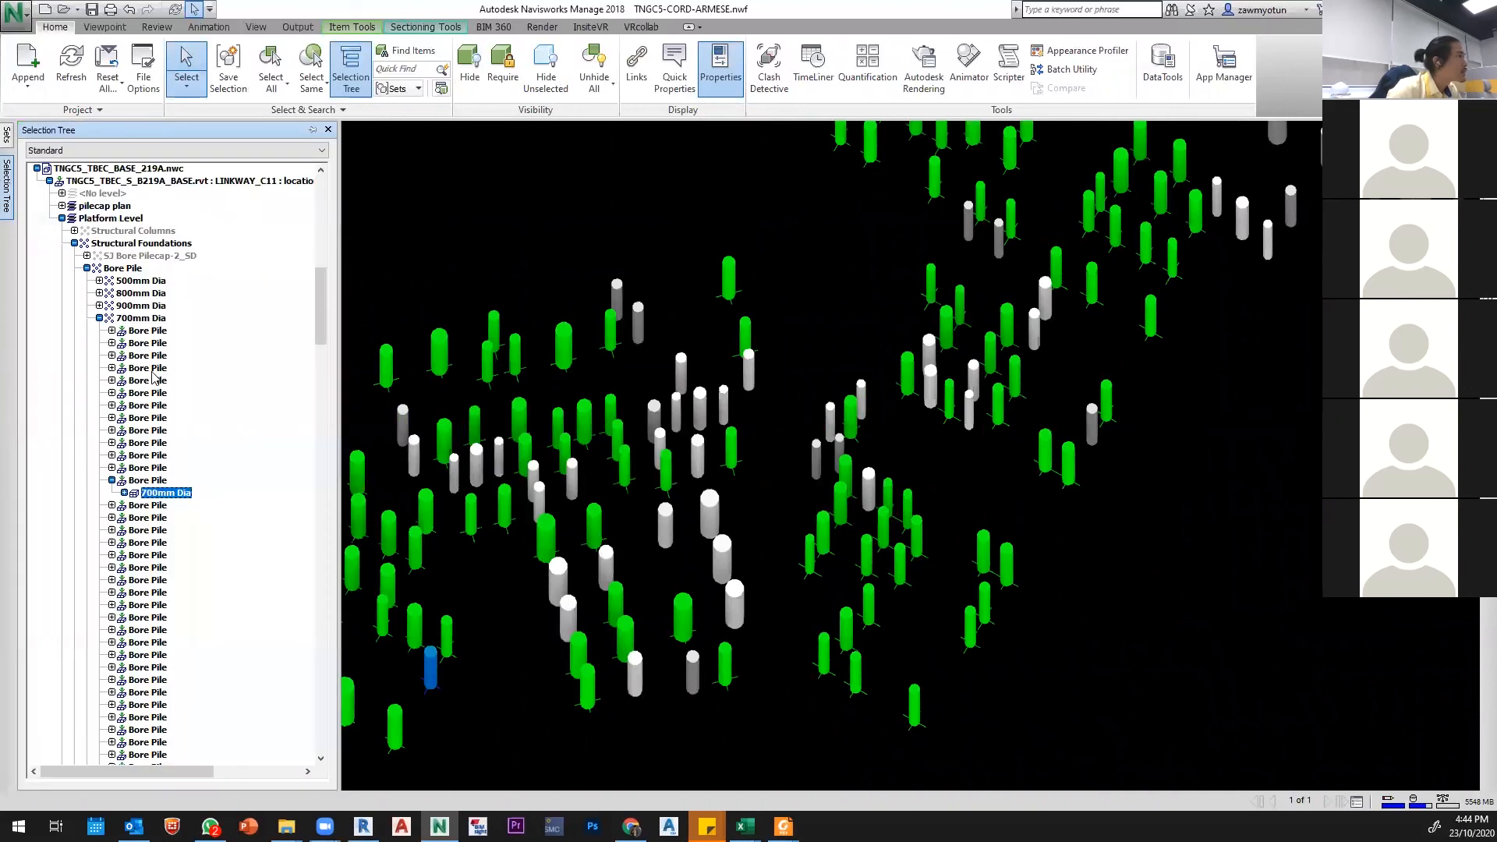
pyautogui.click(136, 481)
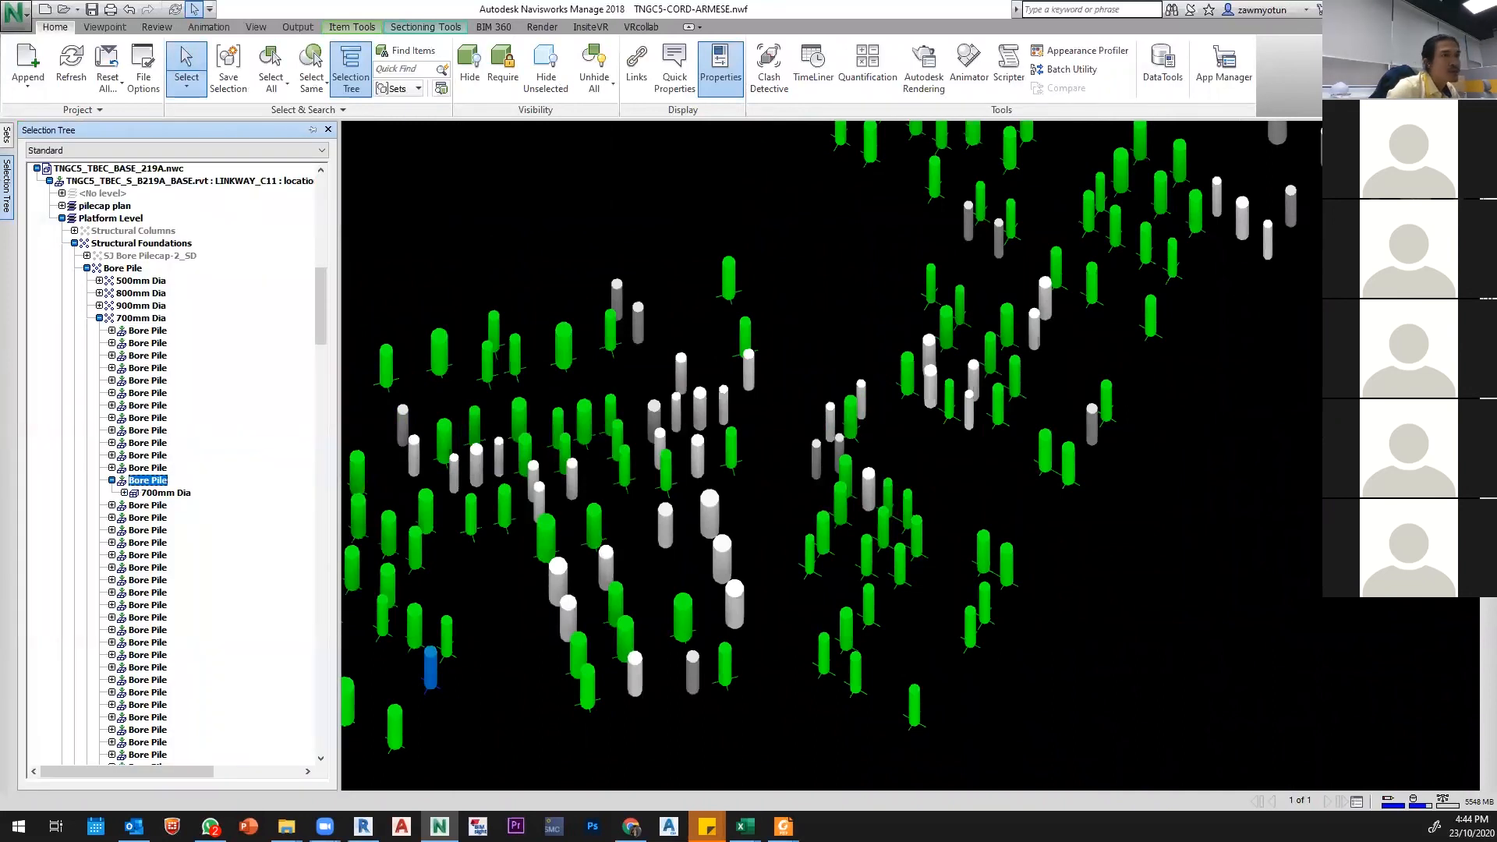
pyautogui.click(1488, 160)
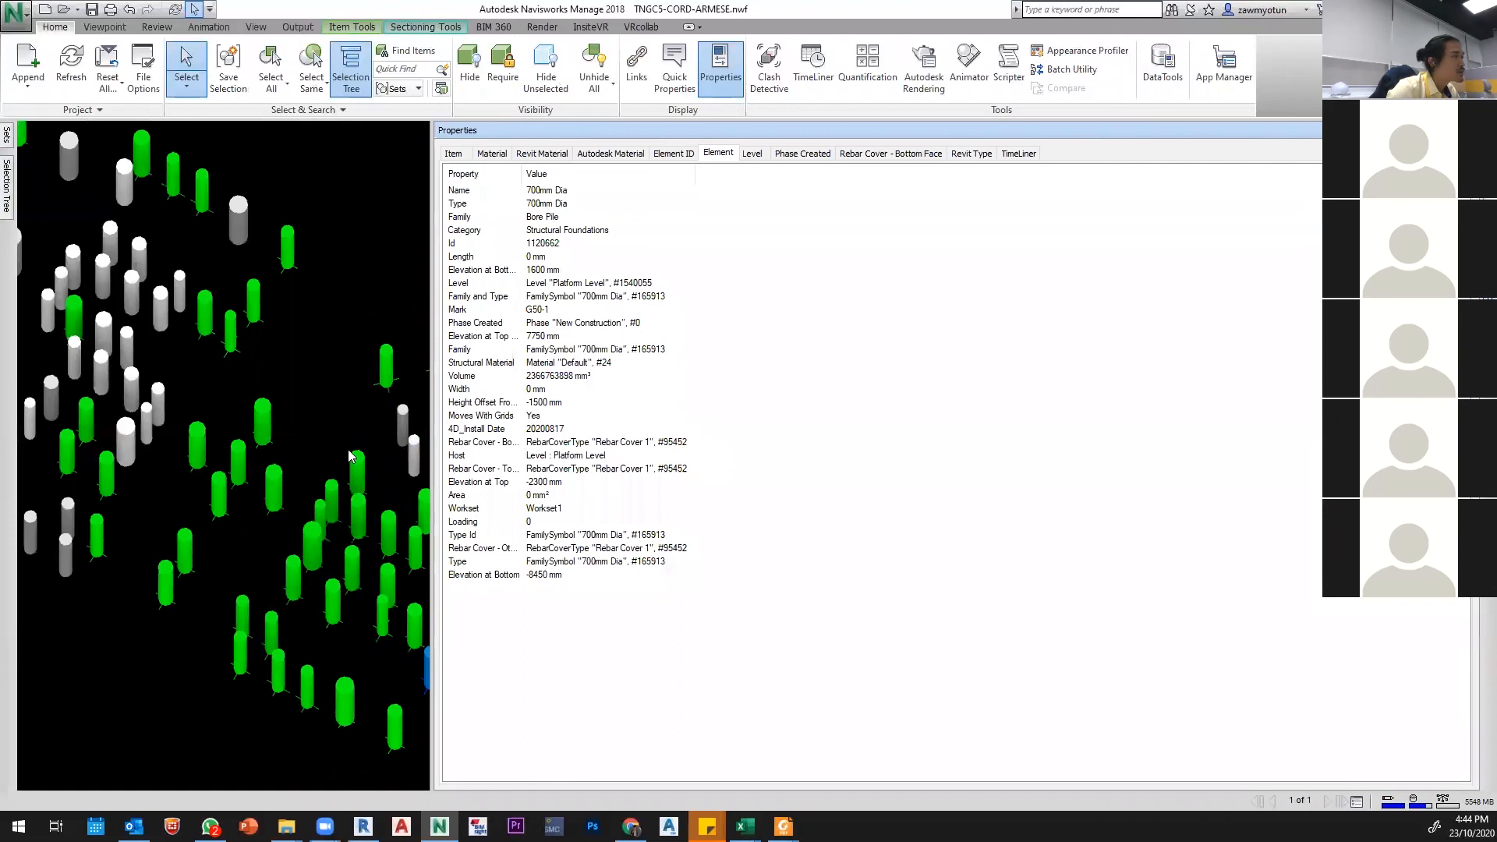
# Step: Select a green 800mm Dia bore pile and inspect its item properties and its position in the model hierarchy
pyautogui.moveTo(323, 468); pyautogui.dragTo(276, 406, button='middle')
pyautogui.click(370, 490)
pyautogui.click(379, 452)
pyautogui.moveTo(1488, 233)
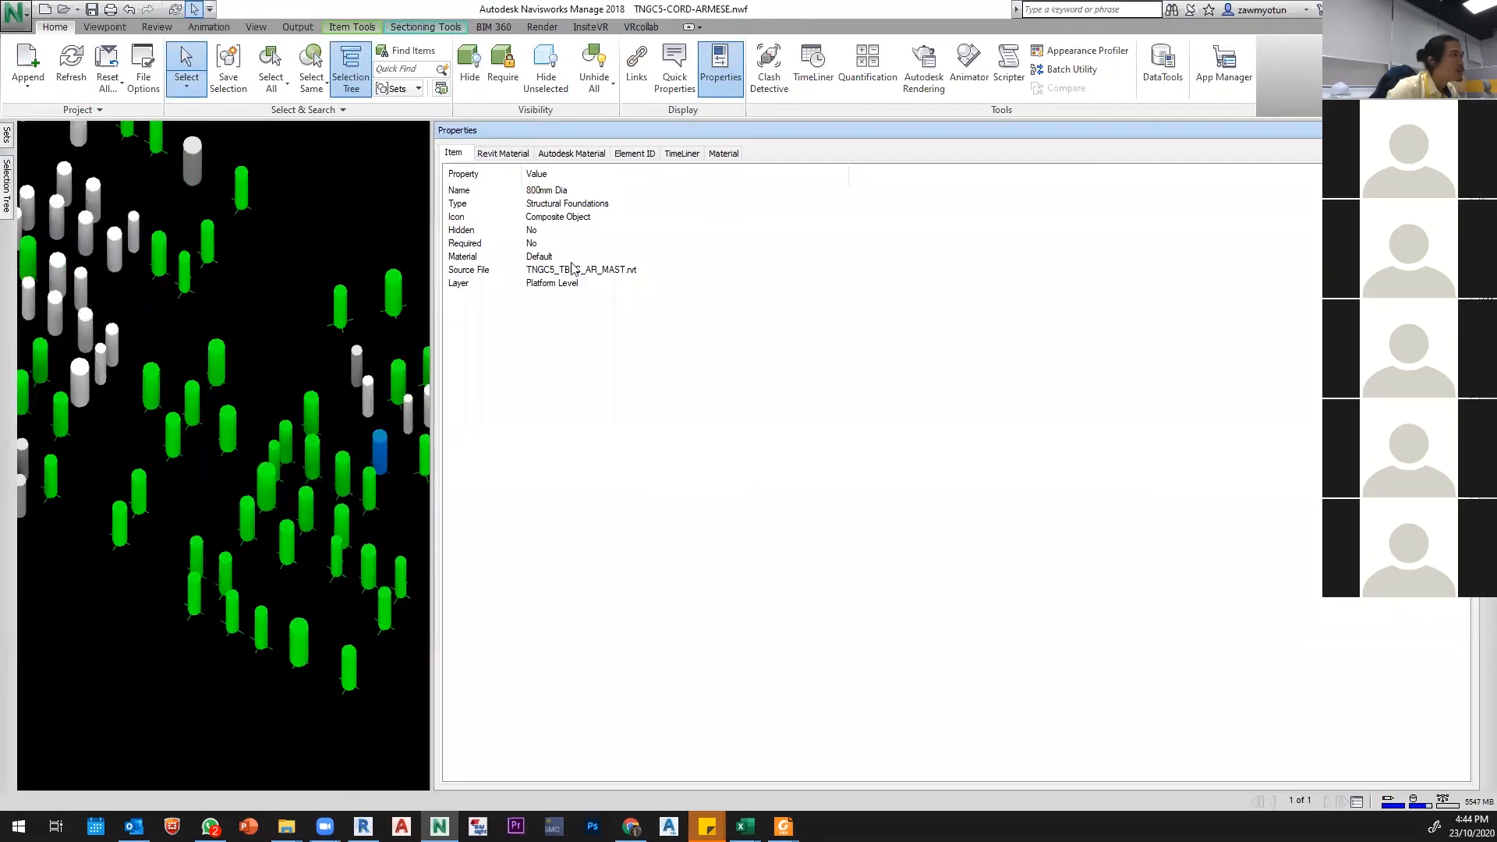
pyautogui.moveTo(21, 202)
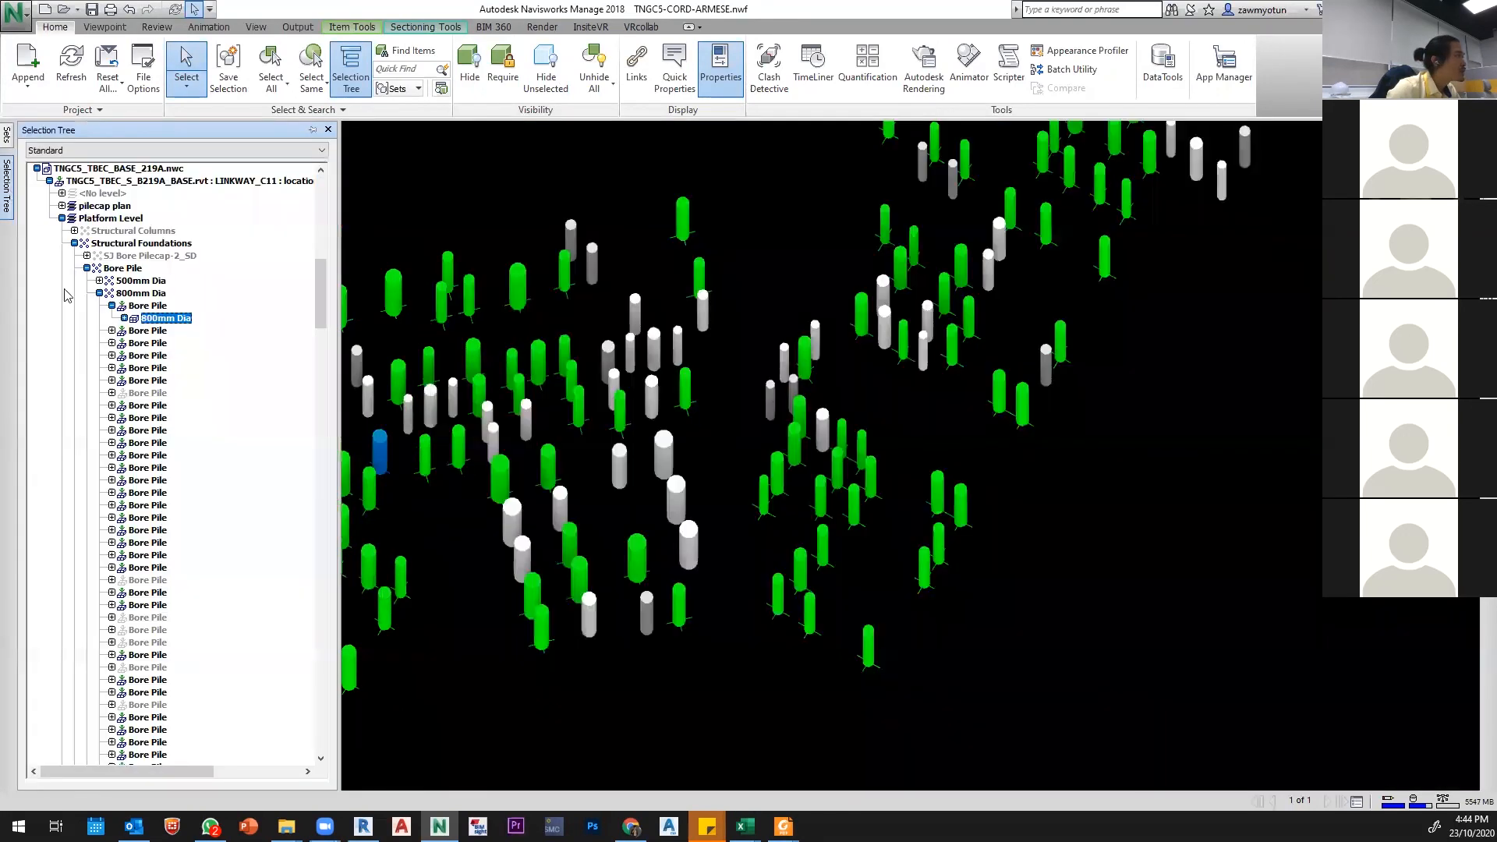
pyautogui.moveTo(1488, 195)
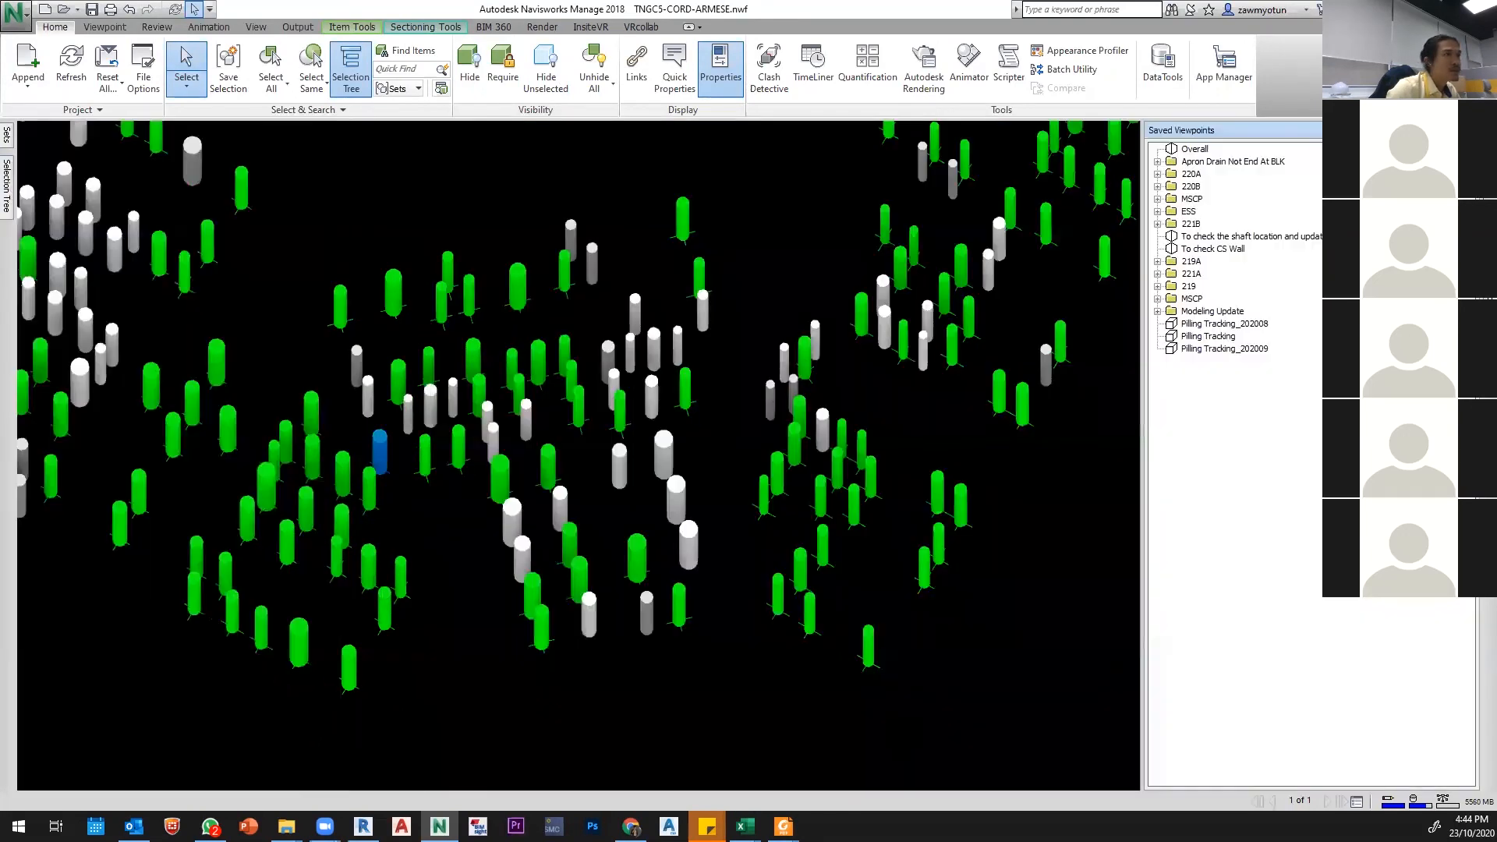